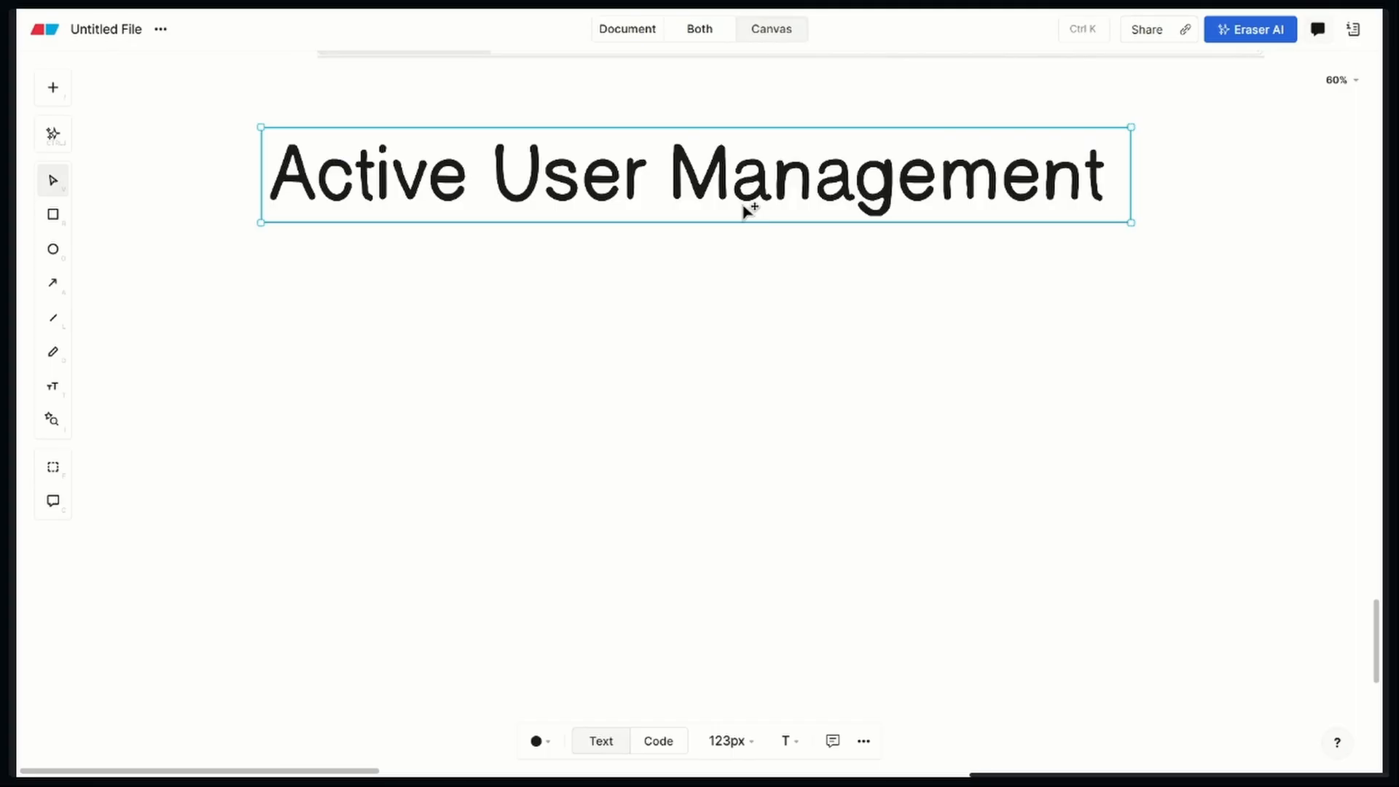
# Move the "Active User Management" title slightly up on the canvas and deselect it
pyautogui.click(709, 394)
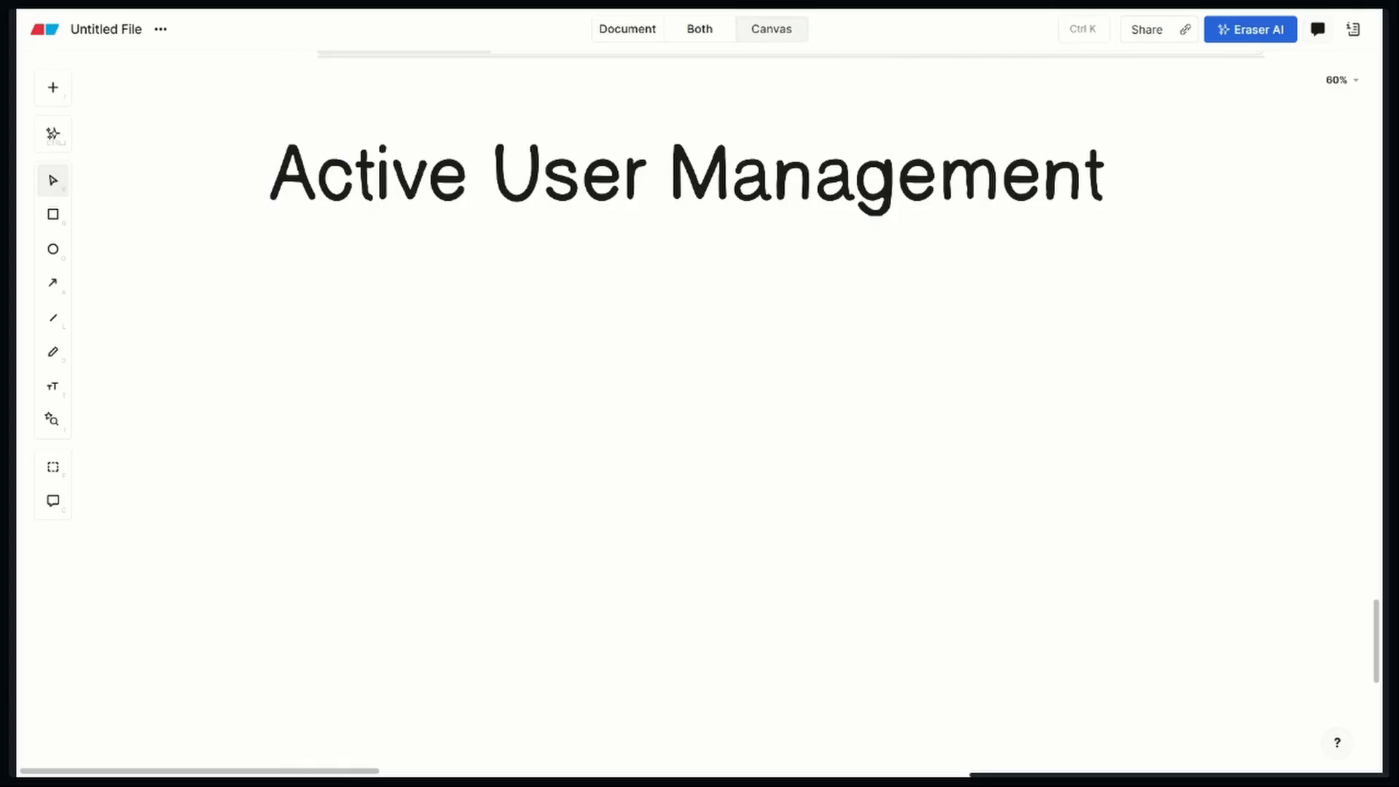
pyautogui.click(614, 206)
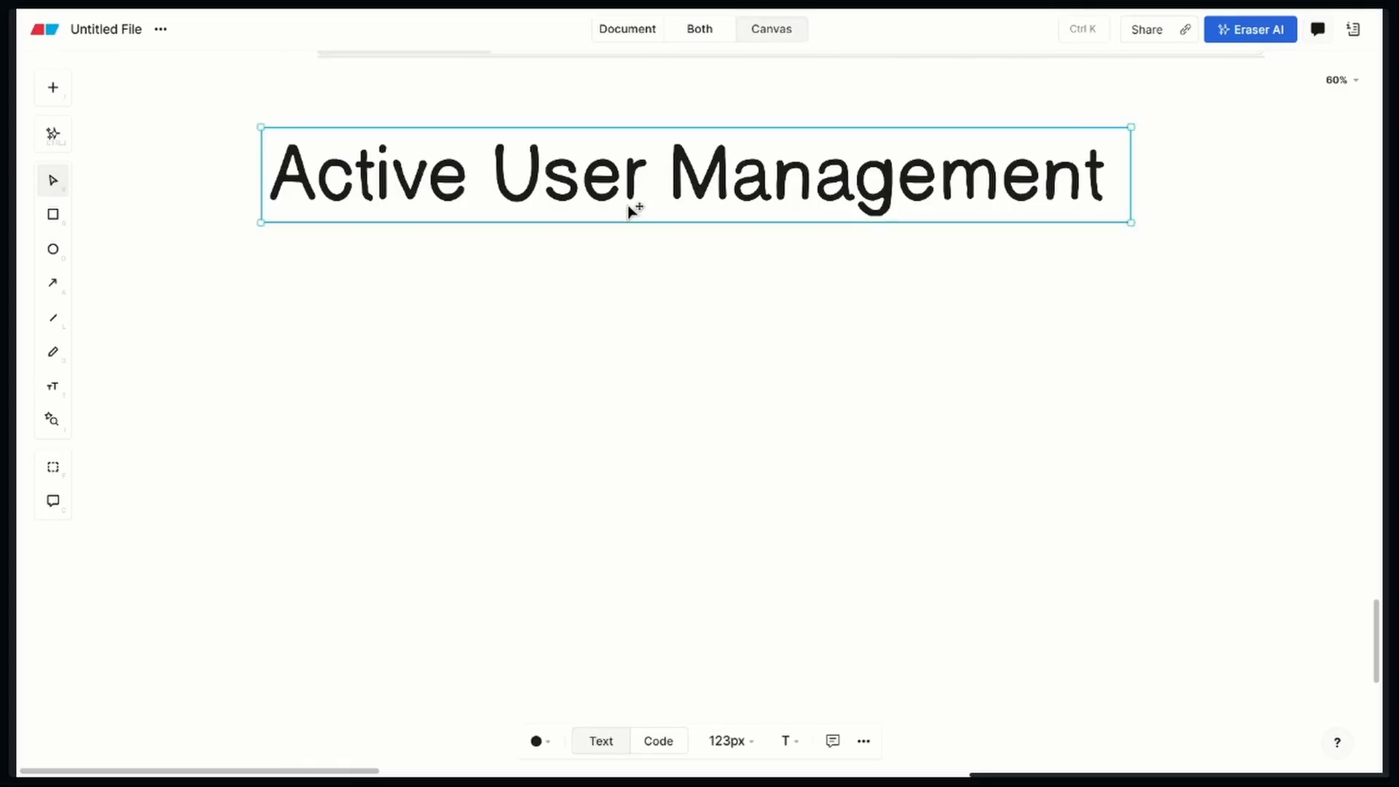
pyautogui.moveTo(631, 210); pyautogui.dragTo(637, 187)
pyautogui.click(605, 403)
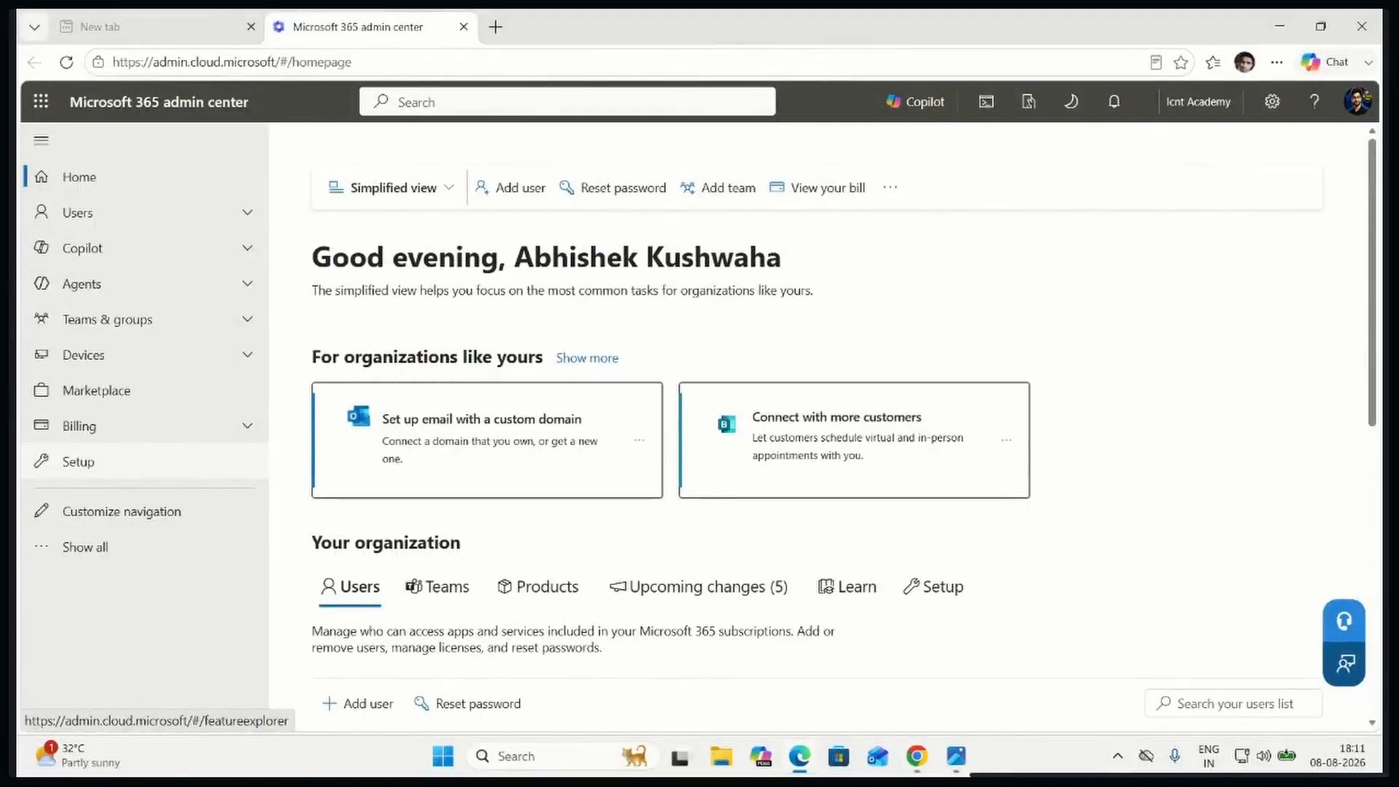
# Snip the Active users page of the Microsoft 365 admin center and place the picture below the title on the Eraser canvas
pyautogui.click(187, 212)
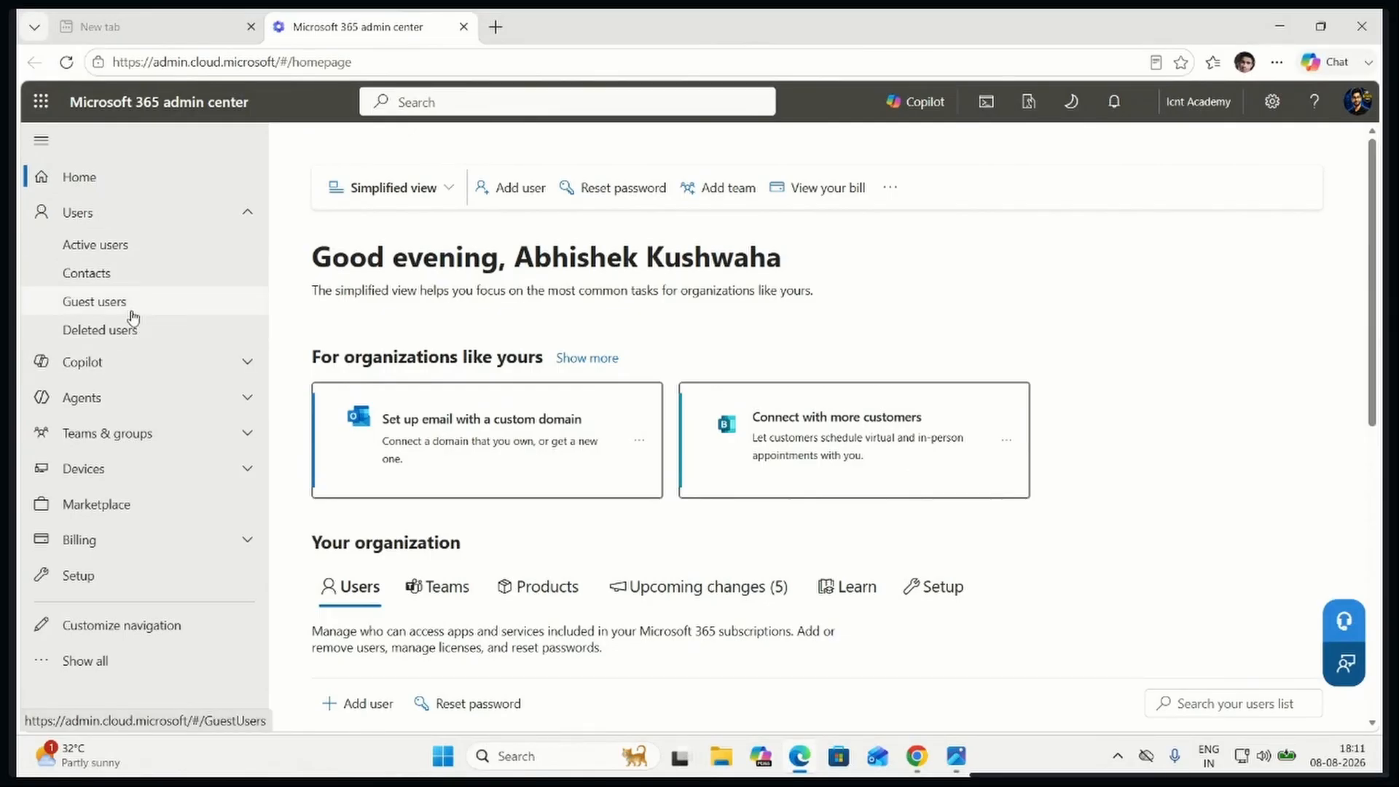
pyautogui.click(155, 246)
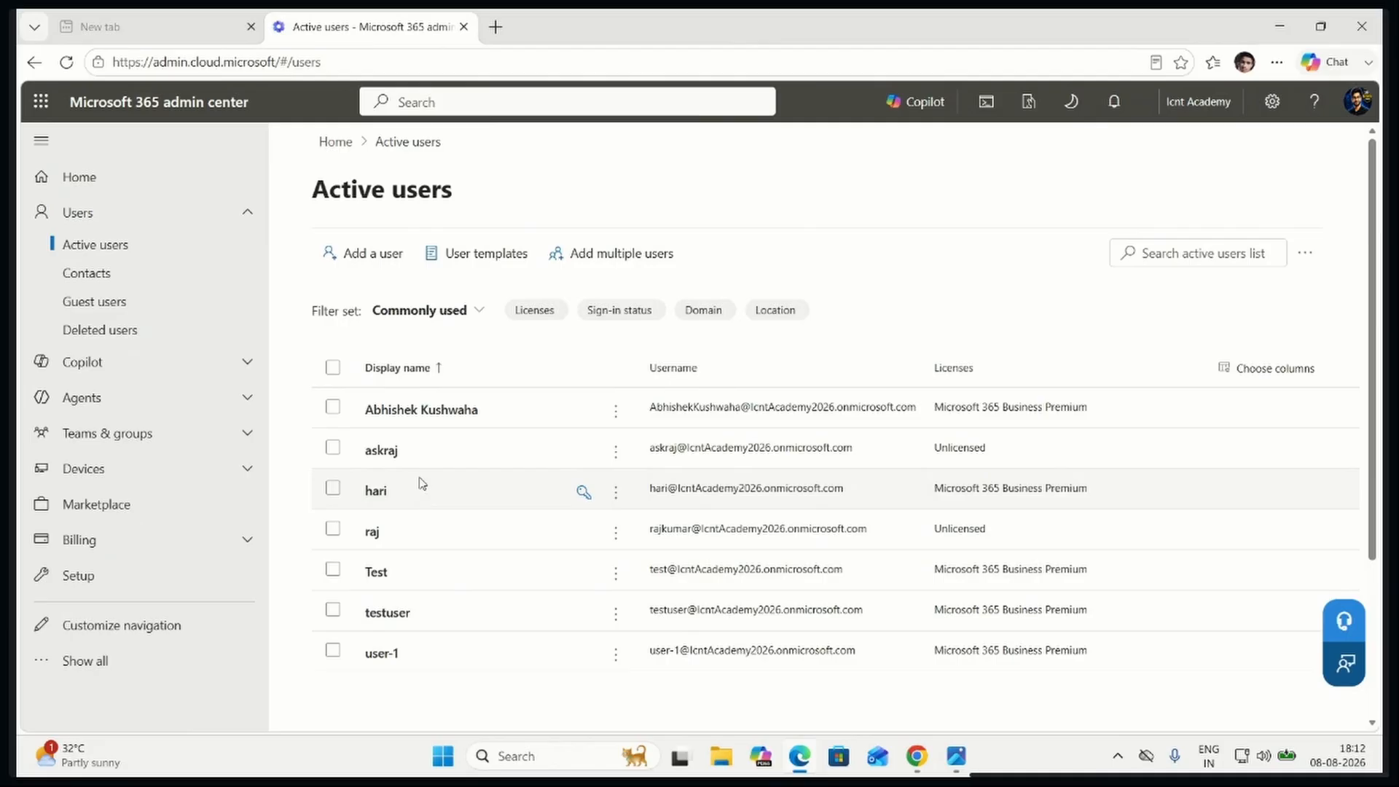
pyautogui.press('super+shift+s')
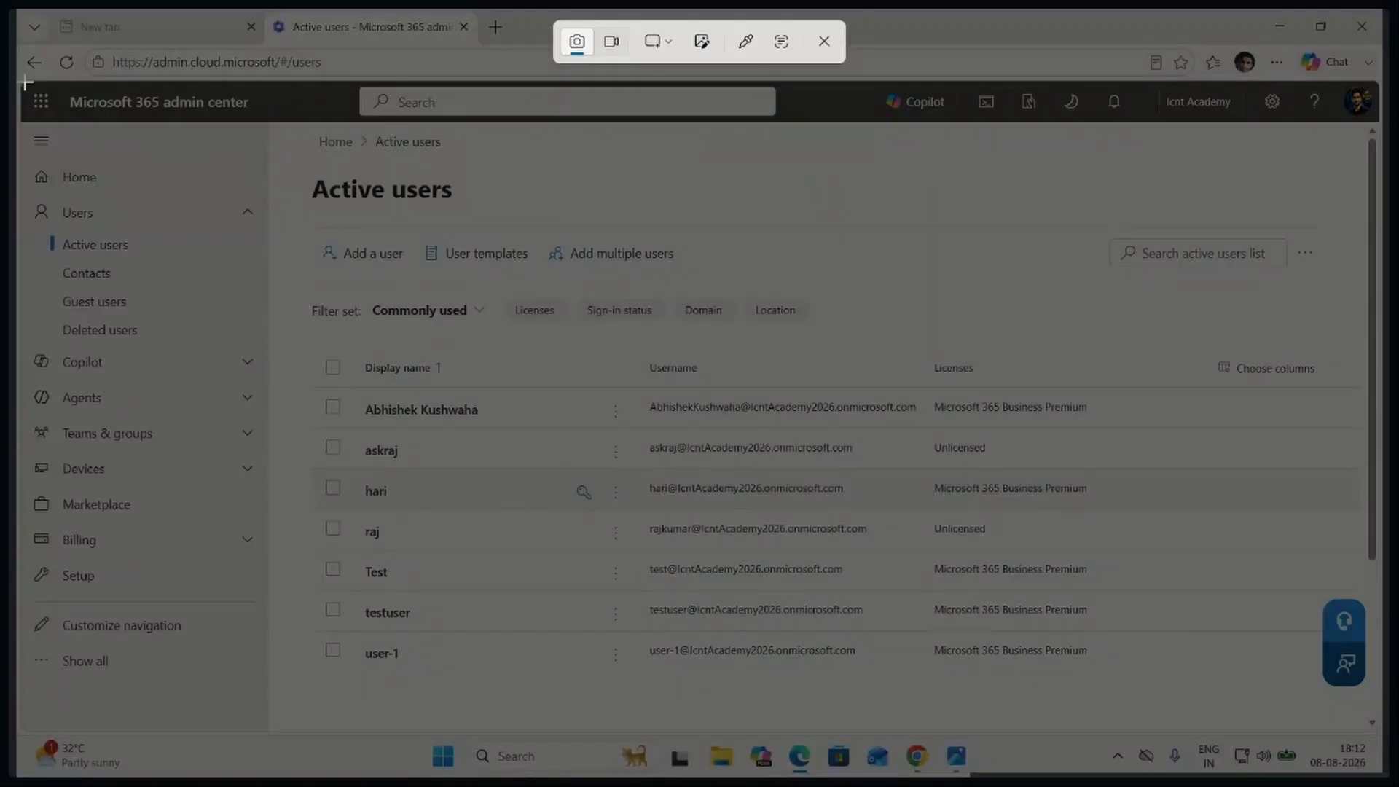
pyautogui.moveTo(22, 77); pyautogui.dragTo(1253, 657)
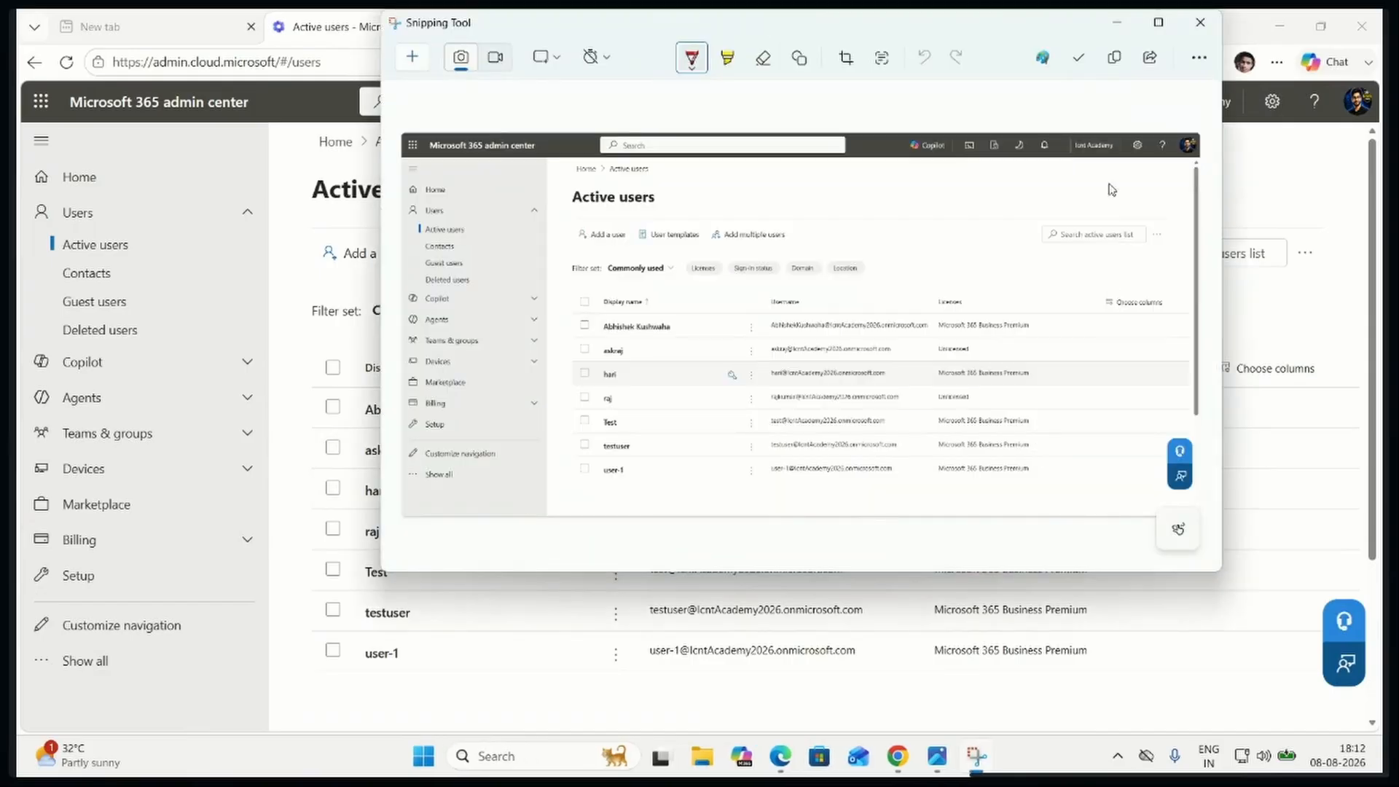
pyautogui.click(1114, 58)
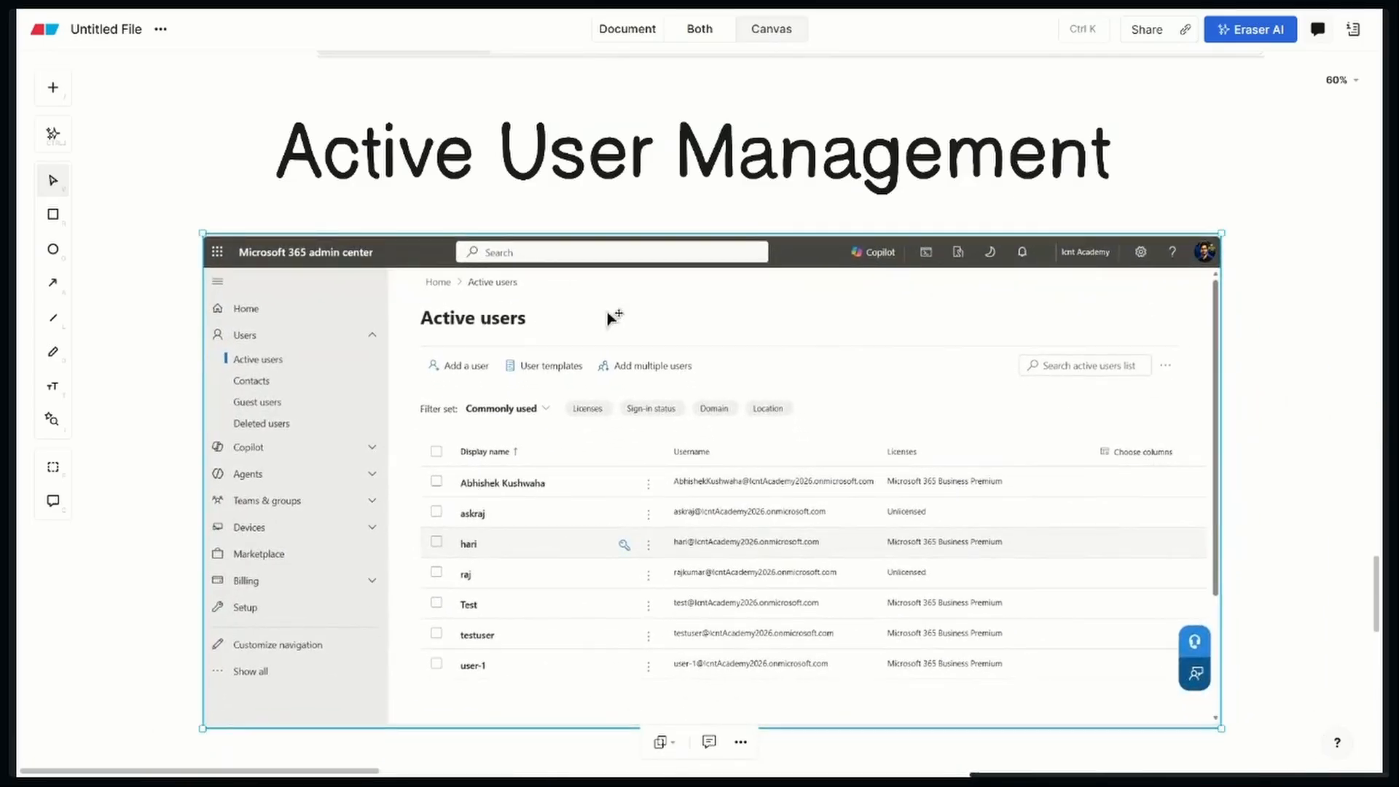
pyautogui.click(1149, 206)
# Draw rectangles around the Users and Active users entries in the pasted screenshot's navigation
pyautogui.click(54, 216)
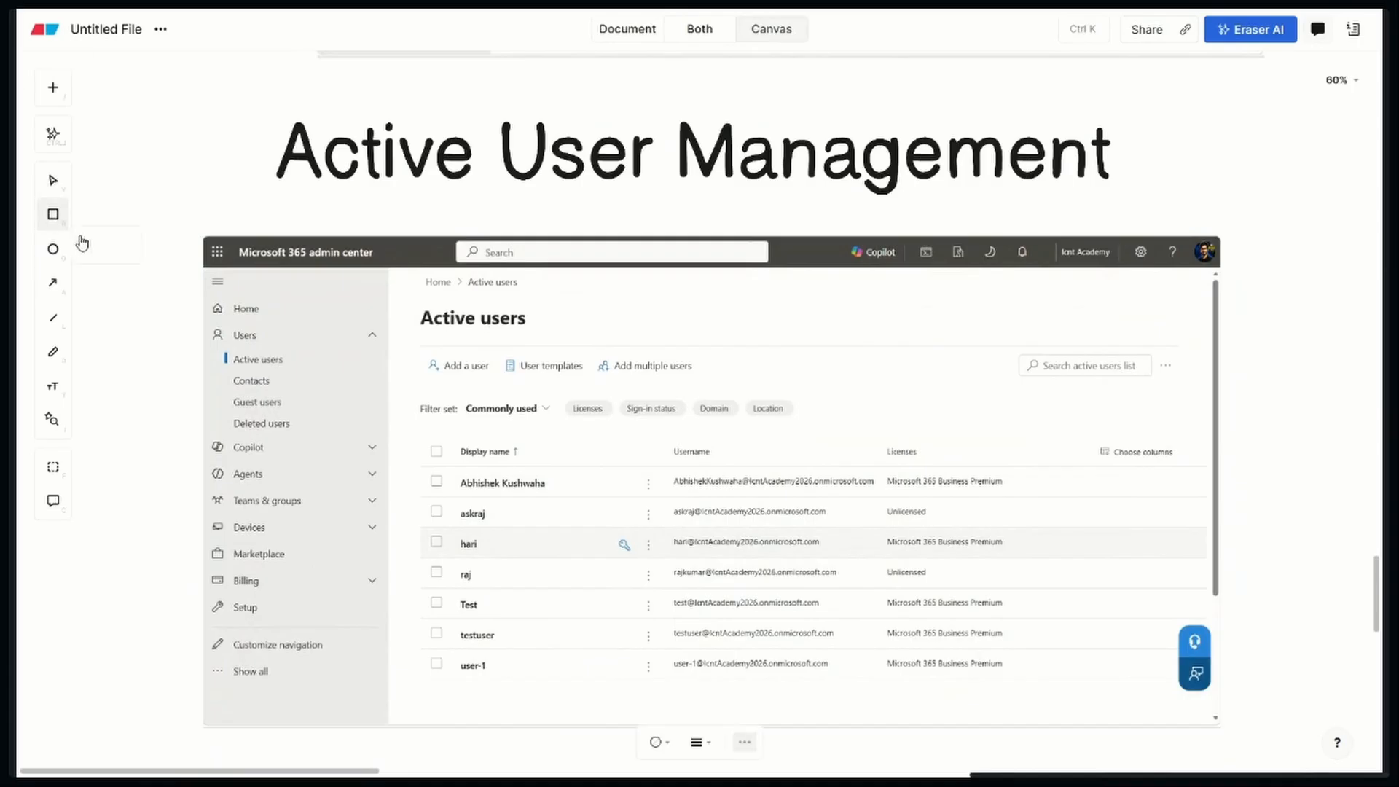
pyautogui.moveTo(206, 321)
pyautogui.mouseDown()
pyautogui.moveTo(223, 339)
pyautogui.moveTo(298, 355)
pyautogui.moveTo(268, 344)
pyautogui.mouseUp()
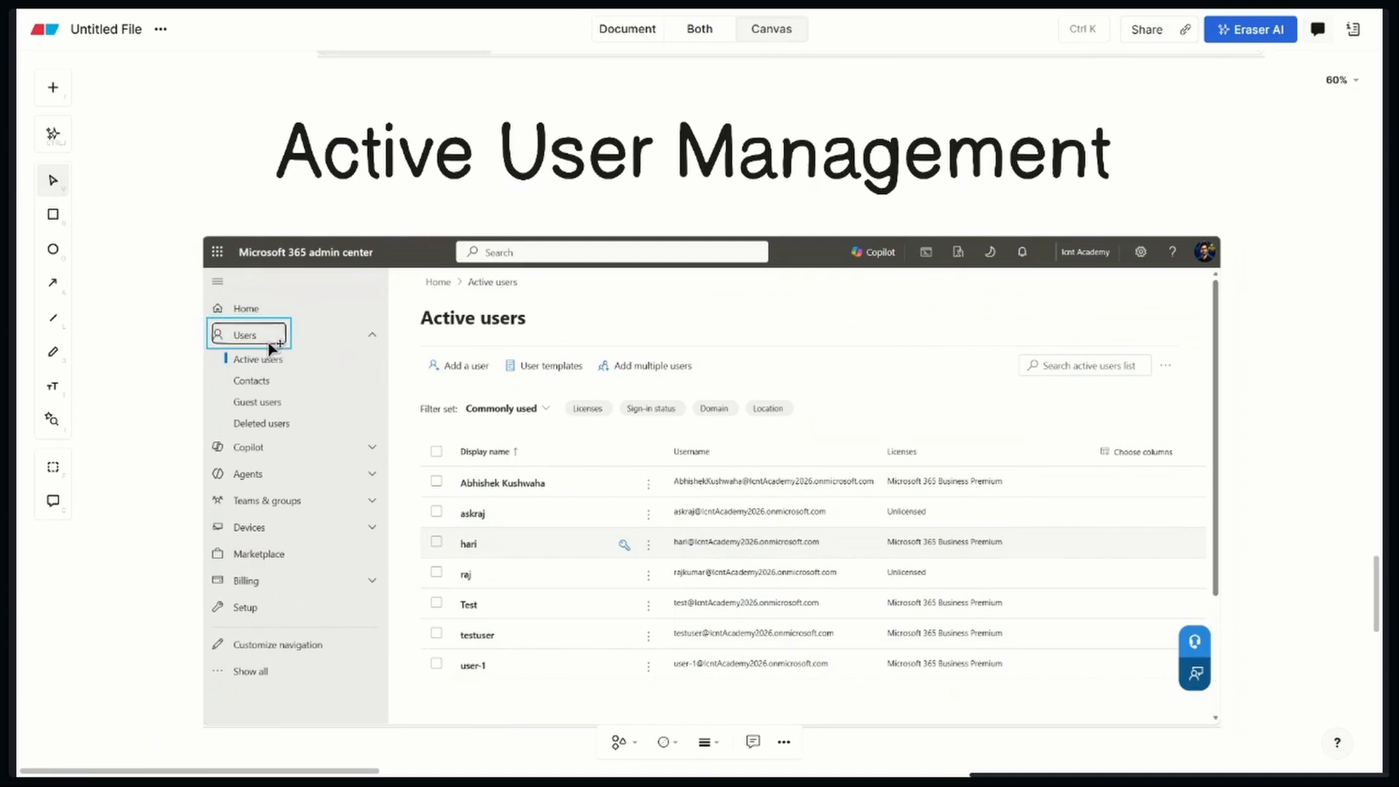
pyautogui.click(156, 390)
pyautogui.click(54, 214)
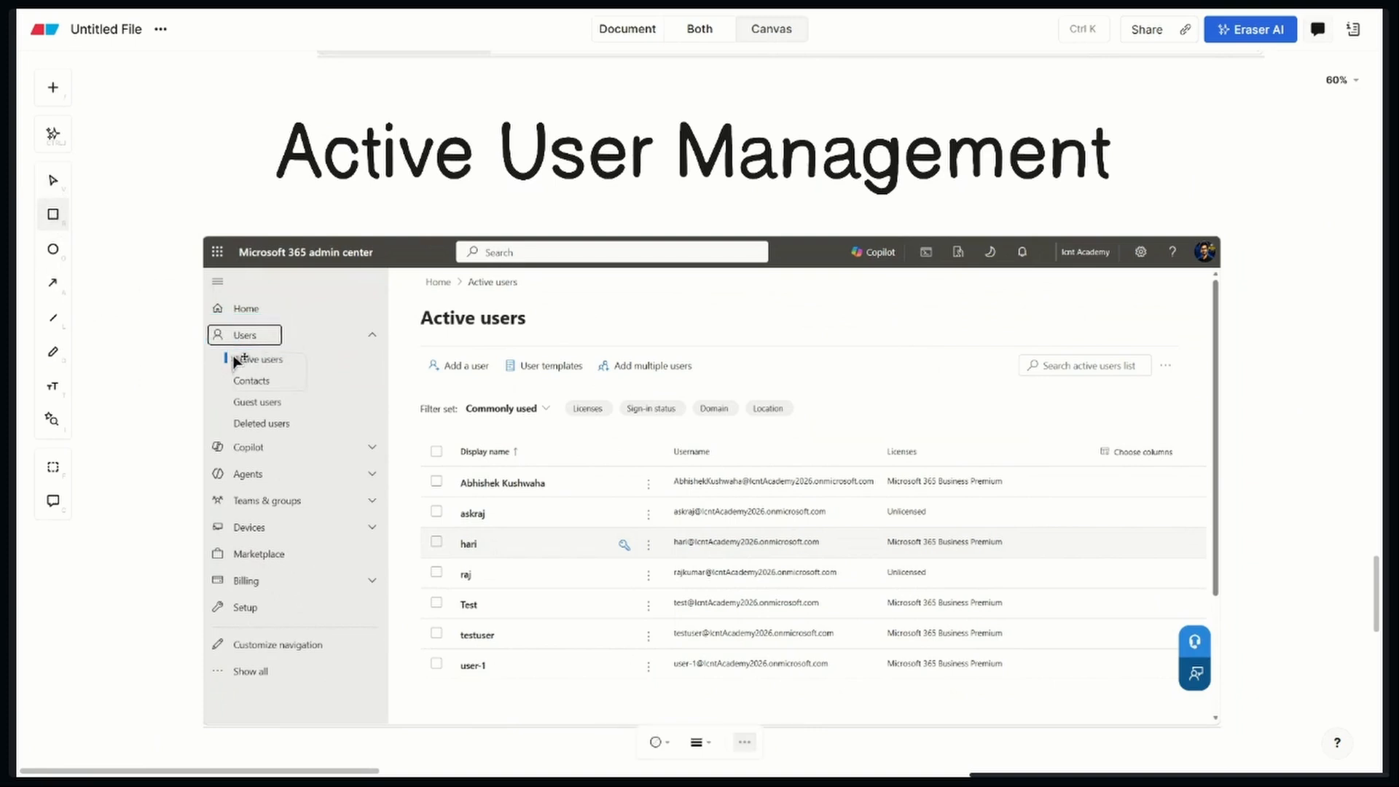
pyautogui.moveTo(212, 349); pyautogui.dragTo(312, 371)
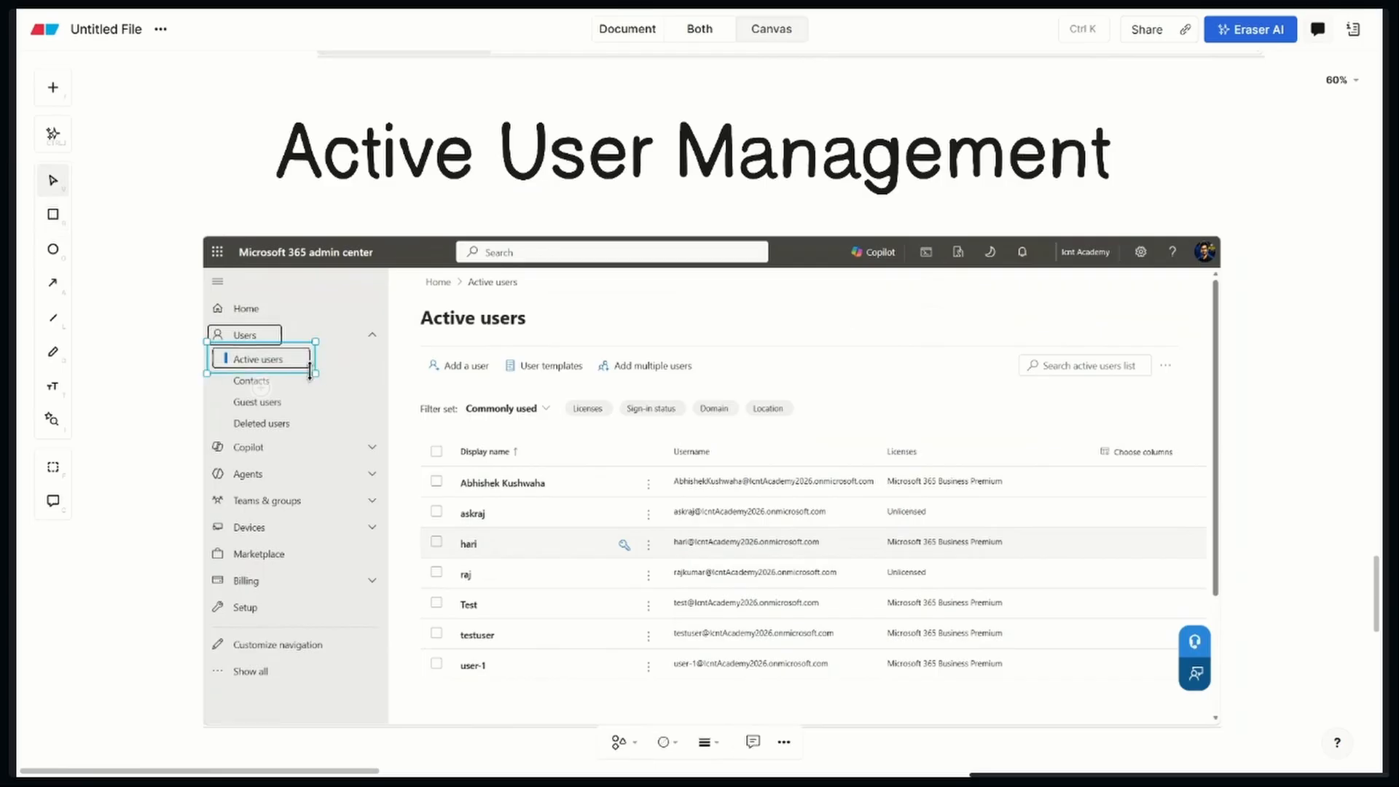
pyautogui.moveTo(418, 426)
pyautogui.mouseDown()
pyautogui.moveTo(451, 459)
pyautogui.moveTo(417, 428)
pyautogui.mouseUp()
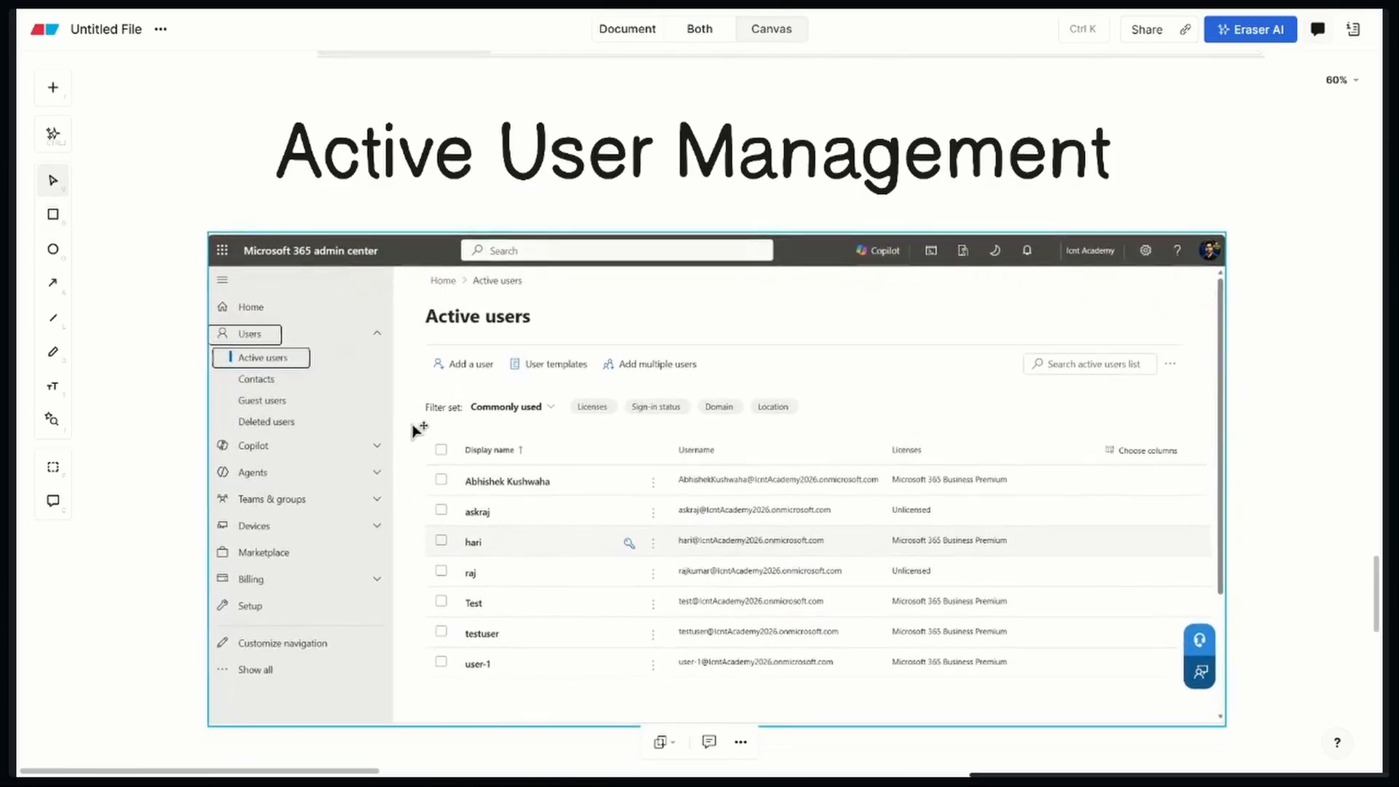
# Draw one large rectangle around the whole user table in the pasted Active users screenshot
pyautogui.click(53, 223)
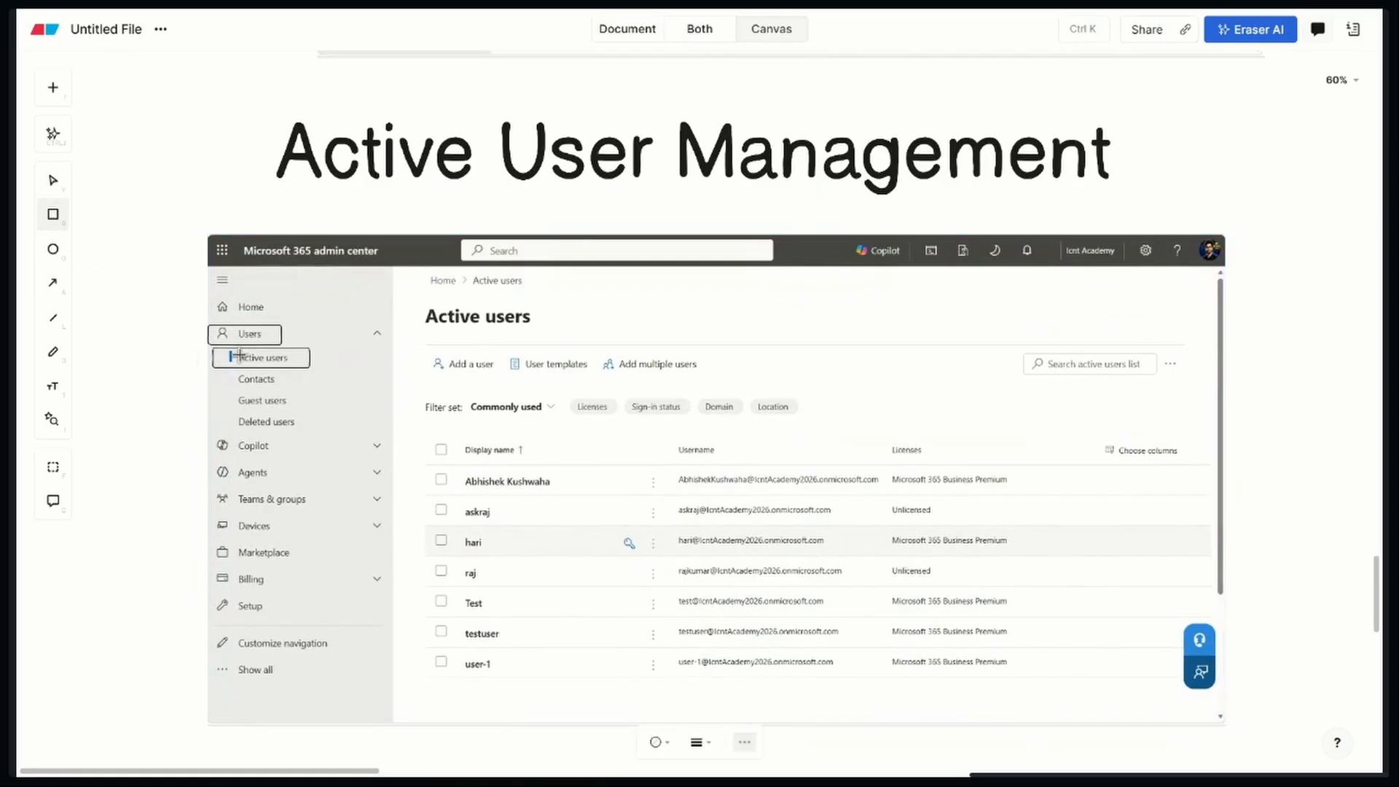
pyautogui.moveTo(416, 437)
pyautogui.mouseDown()
pyautogui.moveTo(604, 572)
pyautogui.moveTo(733, 618)
pyautogui.moveTo(1098, 694)
pyautogui.mouseUp()
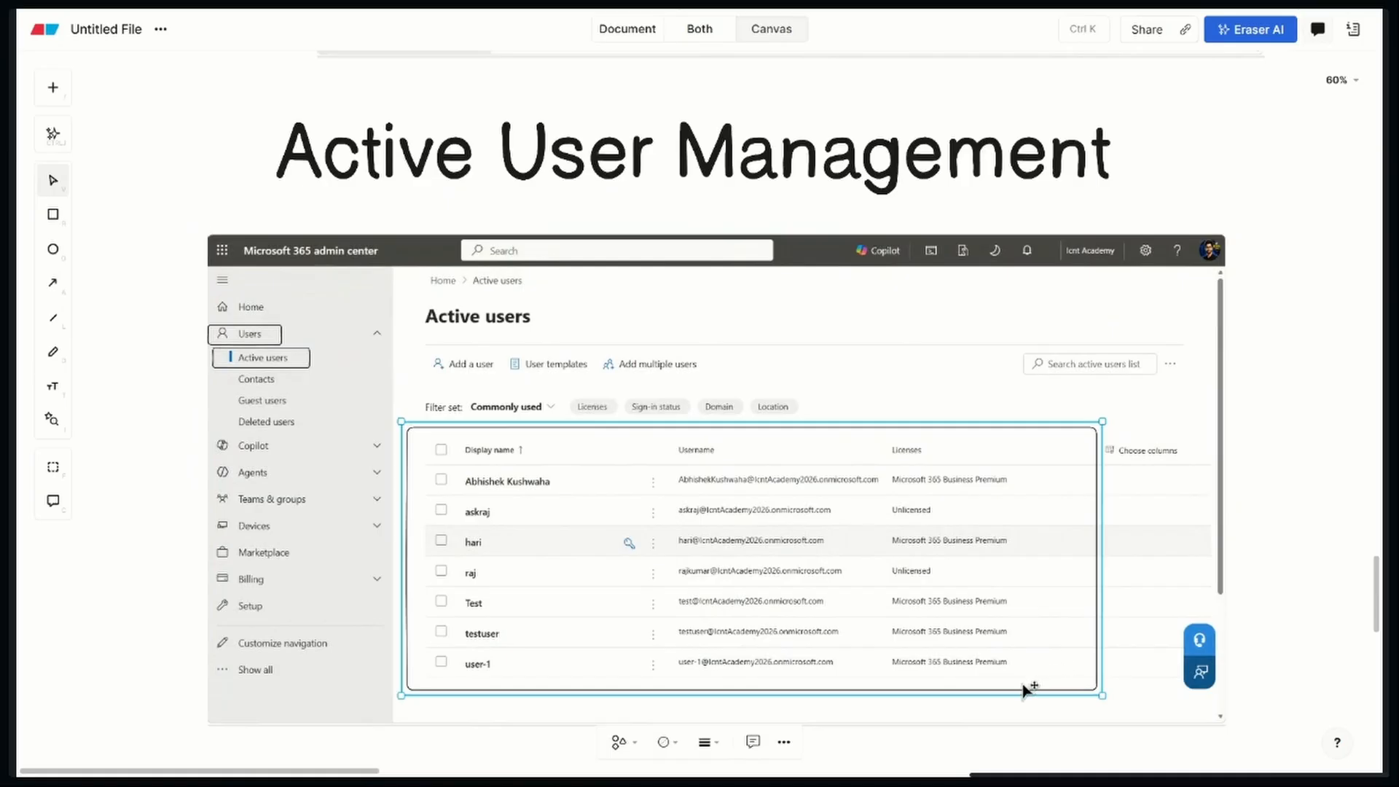
pyautogui.click(1308, 553)
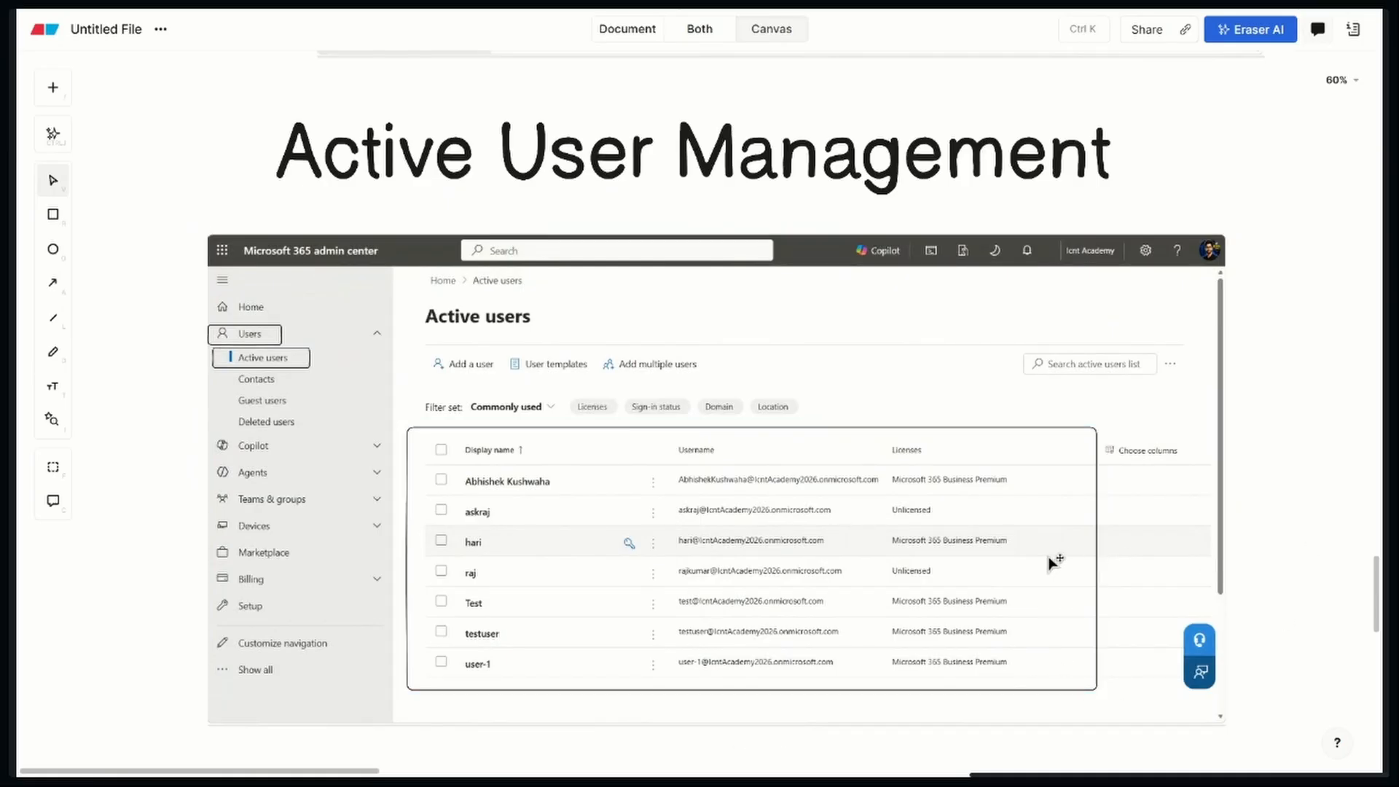
# Frame the Display name, Username and Licenses column headers of the user table with separate rectangles
pyautogui.scroll(3, 1043, 564)
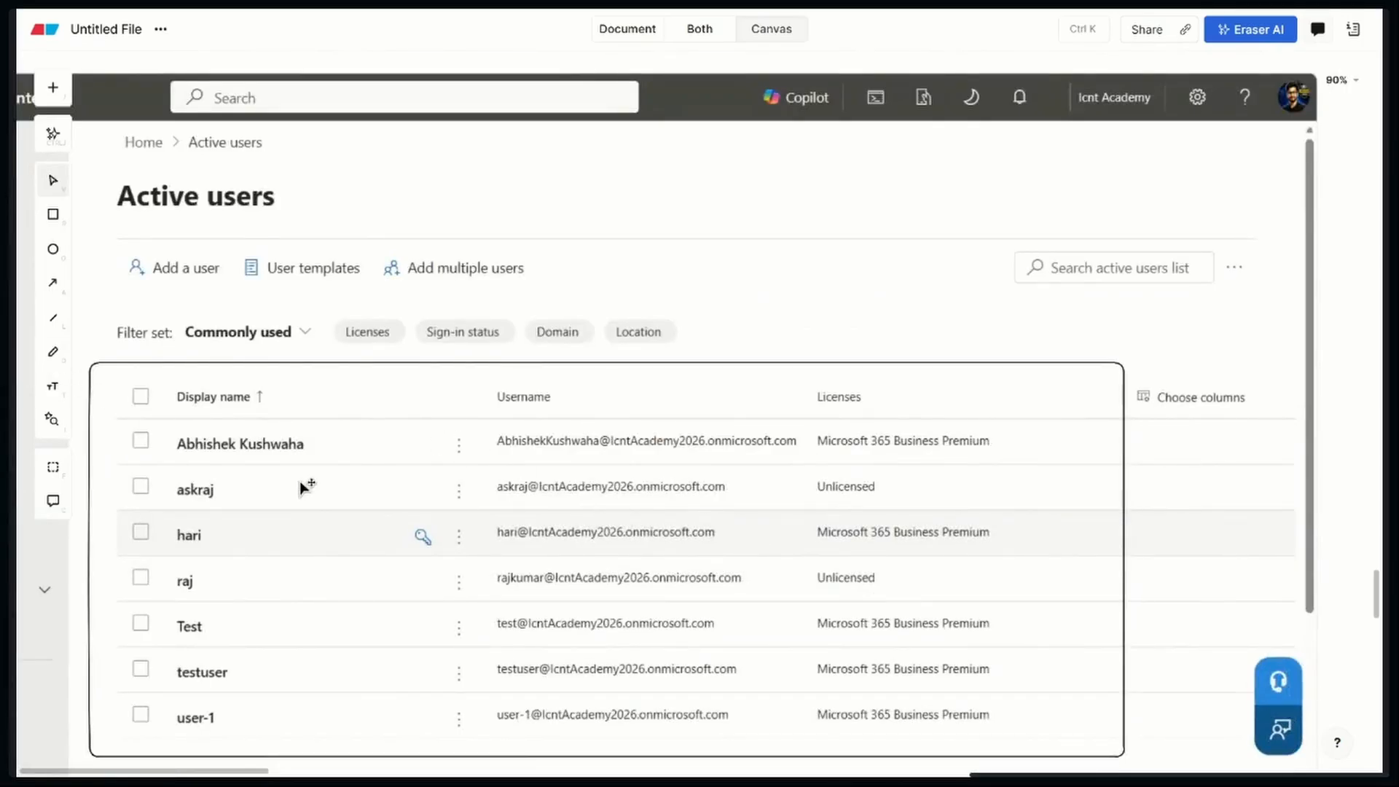
pyautogui.press('space')
pyautogui.moveTo(297, 482); pyautogui.dragTo(456, 491)
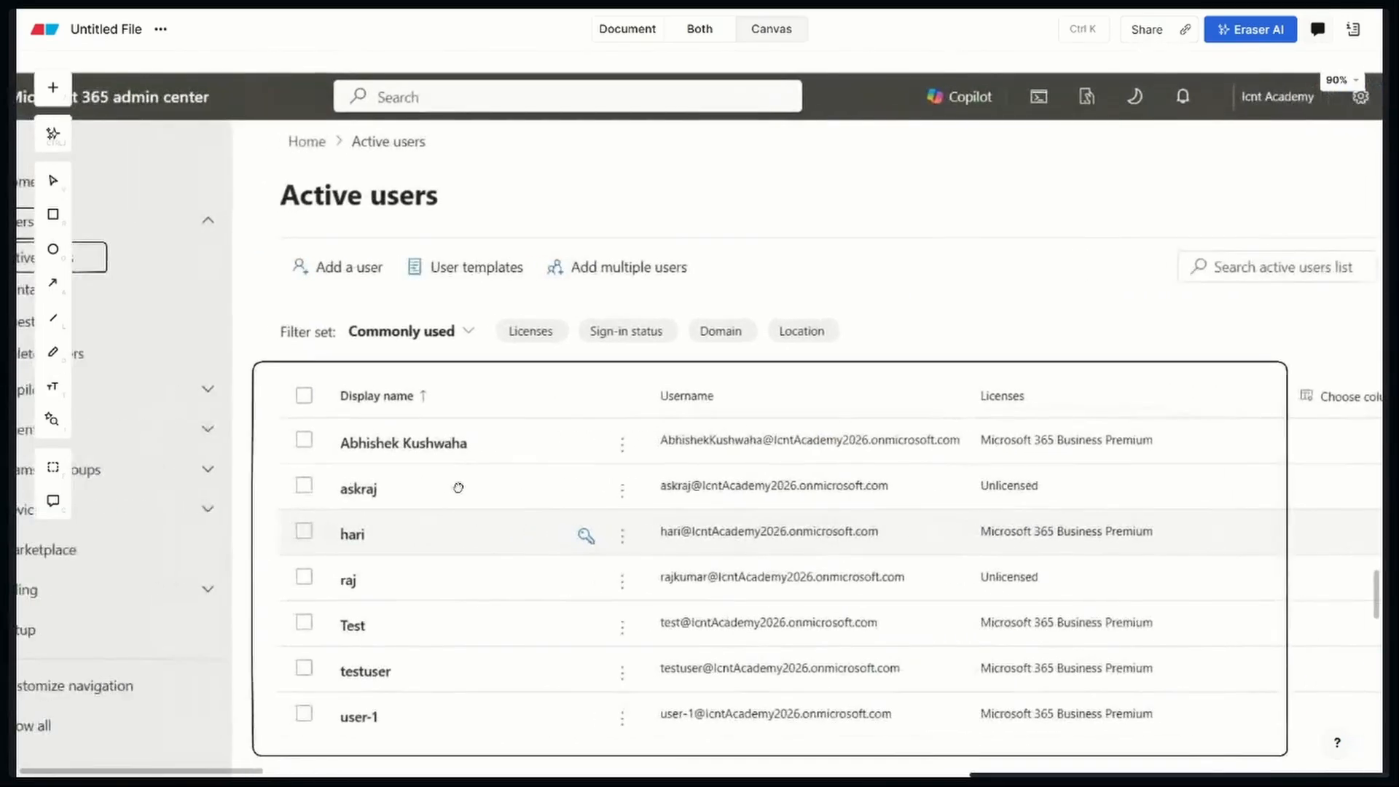
pyautogui.click(53, 214)
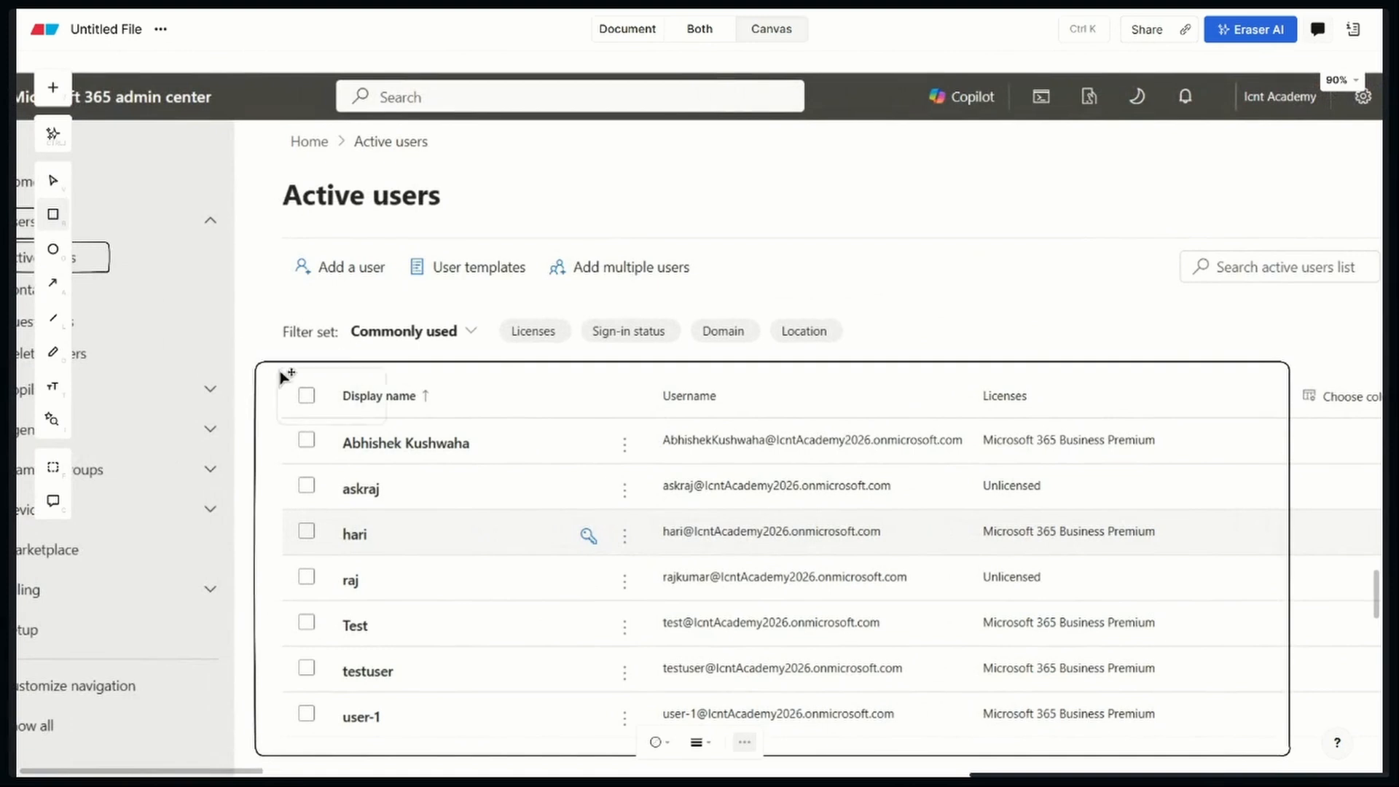
pyautogui.moveTo(283, 372)
pyautogui.mouseDown()
pyautogui.moveTo(422, 422)
pyautogui.moveTo(503, 420)
pyautogui.mouseUp()
pyautogui.press('r')
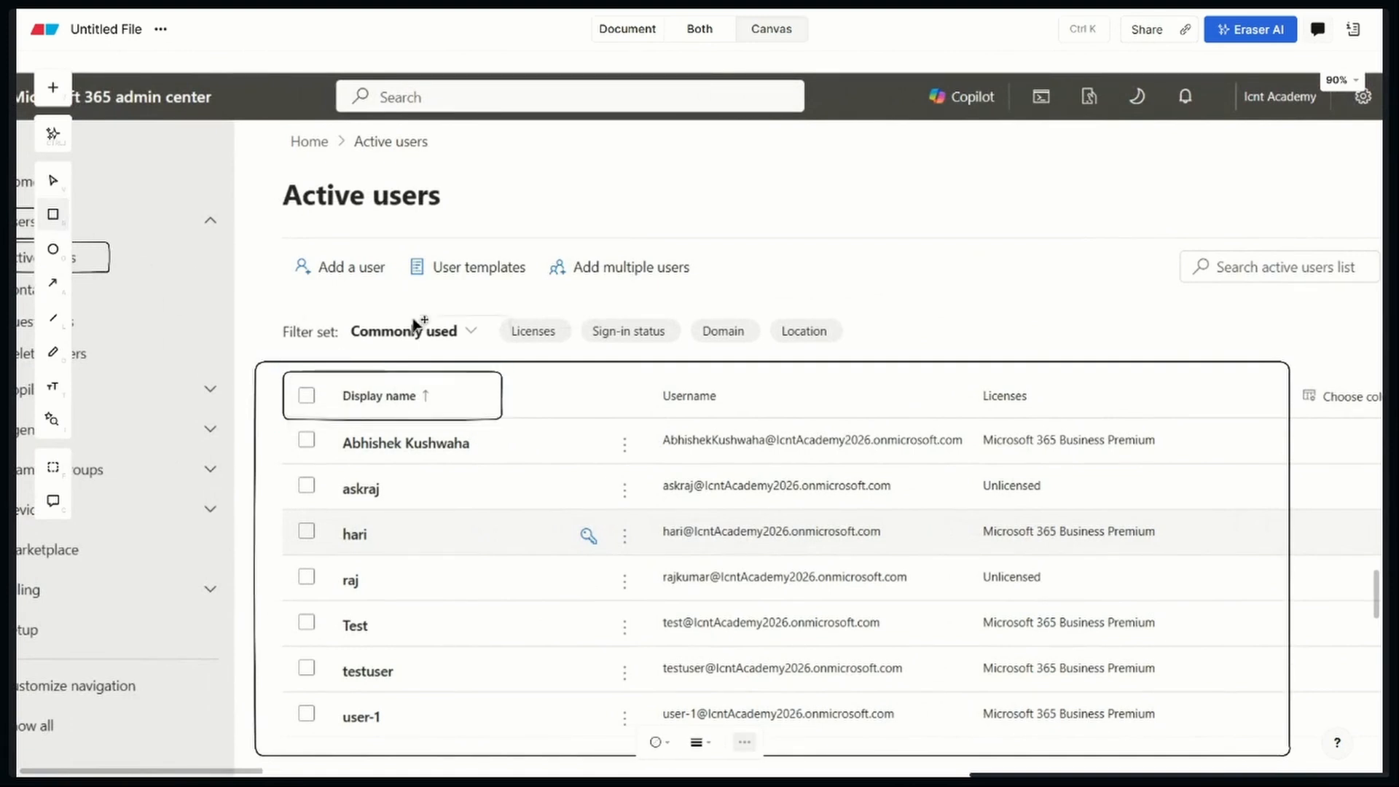
pyautogui.moveTo(633, 371)
pyautogui.mouseDown()
pyautogui.moveTo(711, 408)
pyautogui.moveTo(791, 418)
pyautogui.mouseUp()
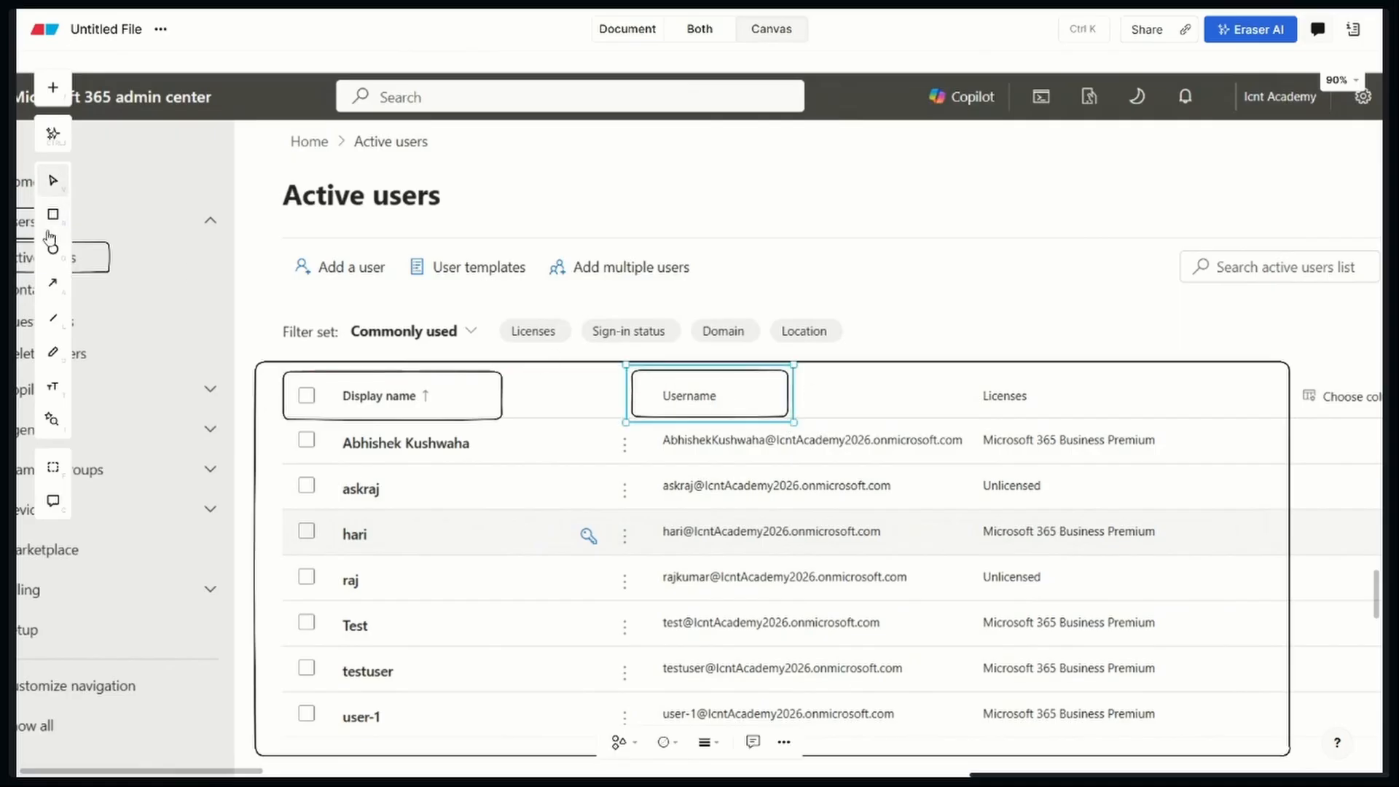
pyautogui.press('r')
pyautogui.moveTo(953, 370); pyautogui.dragTo(1089, 419)
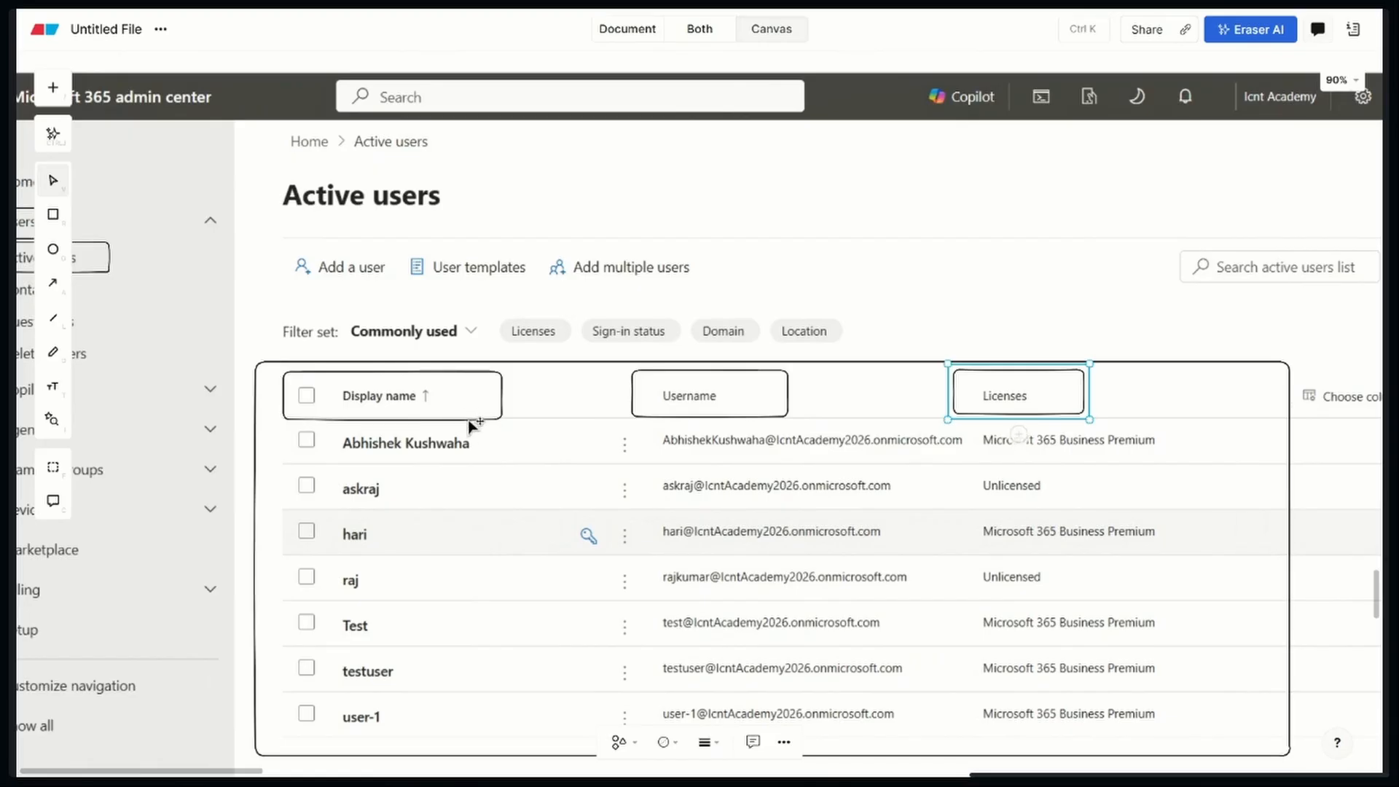
# Draw a tall rectangle around the entries beneath each of the Display name, Username and Licenses headers
pyautogui.click(52, 215)
pyautogui.moveTo(315, 422)
pyautogui.mouseDown()
pyautogui.moveTo(425, 652)
pyautogui.moveTo(488, 746)
pyautogui.mouseUp()
pyautogui.click(59, 214)
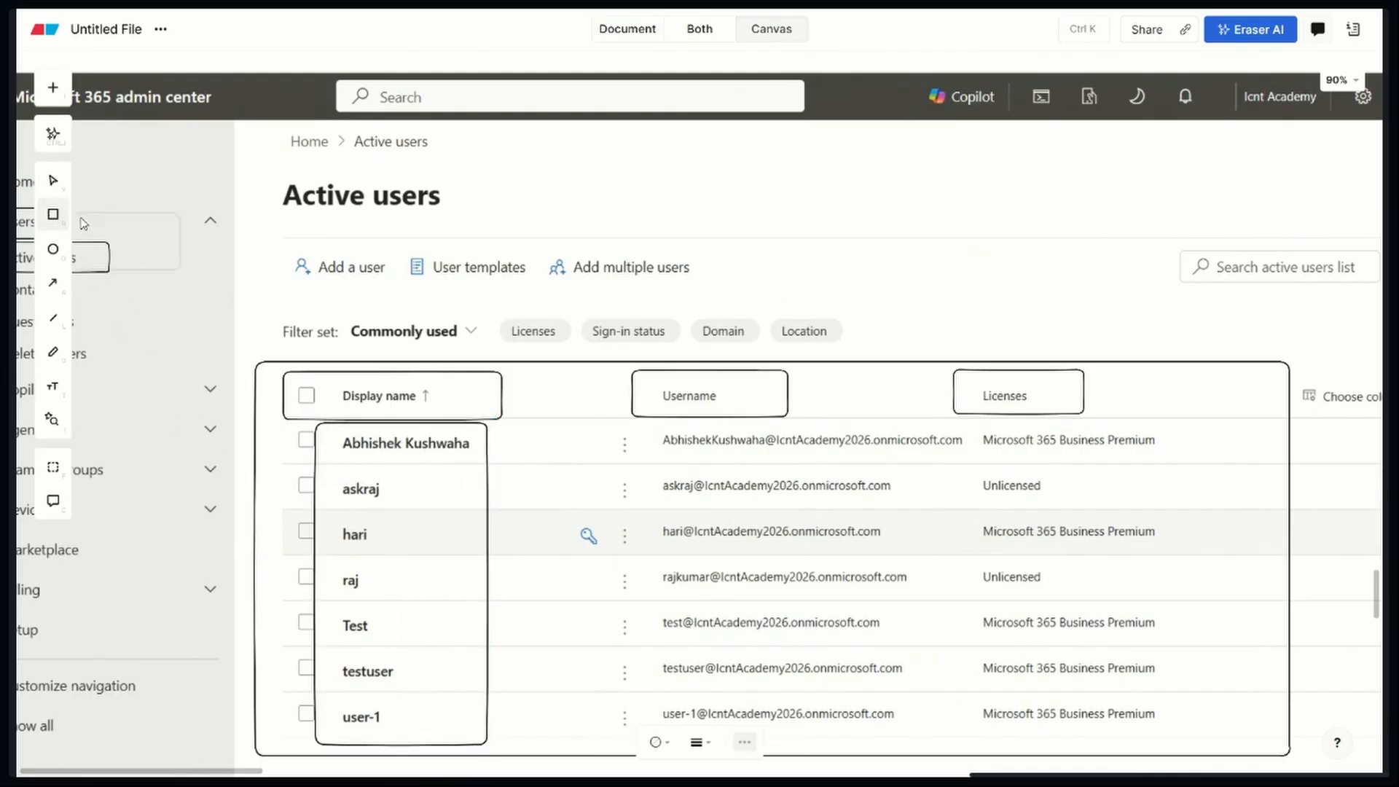
pyautogui.moveTo(647, 417); pyautogui.dragTo(971, 755)
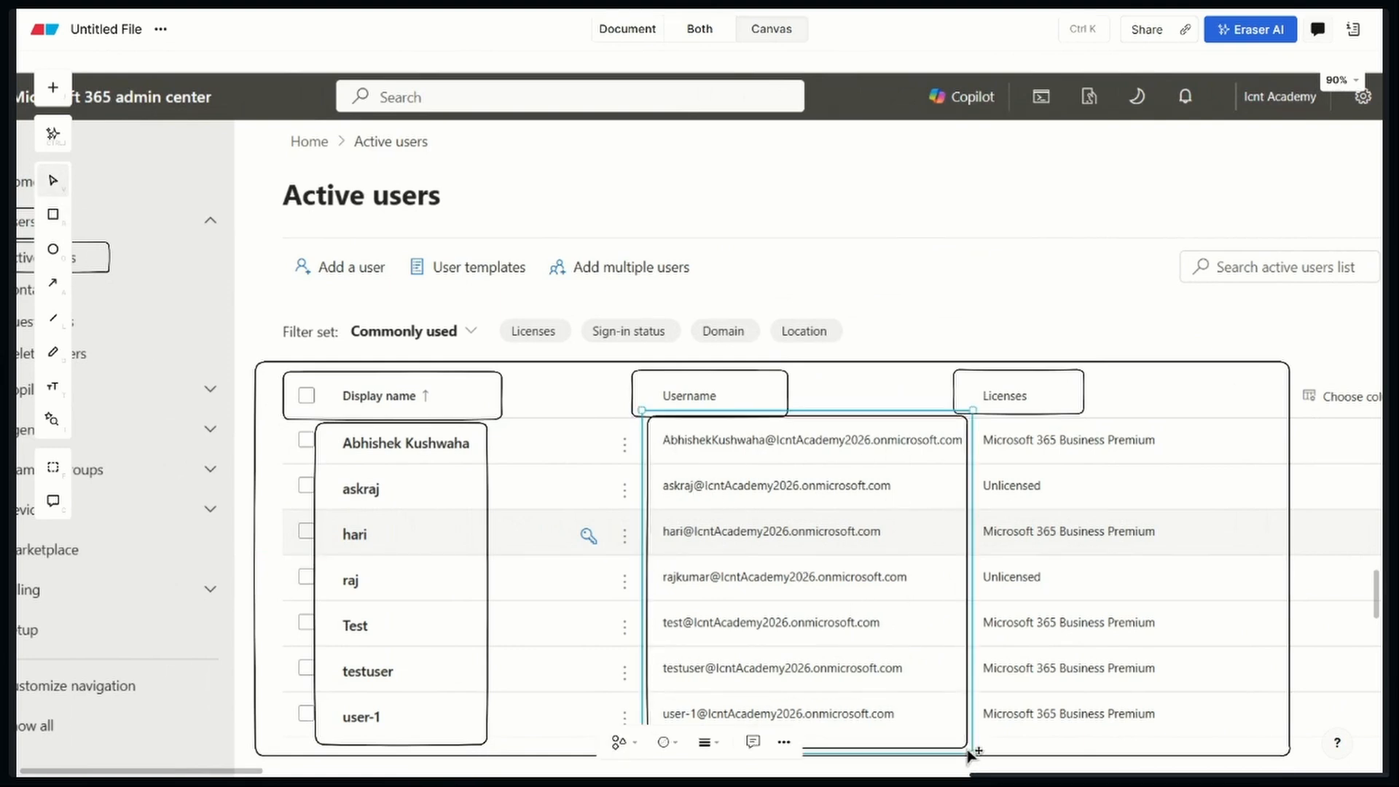
pyautogui.click(54, 219)
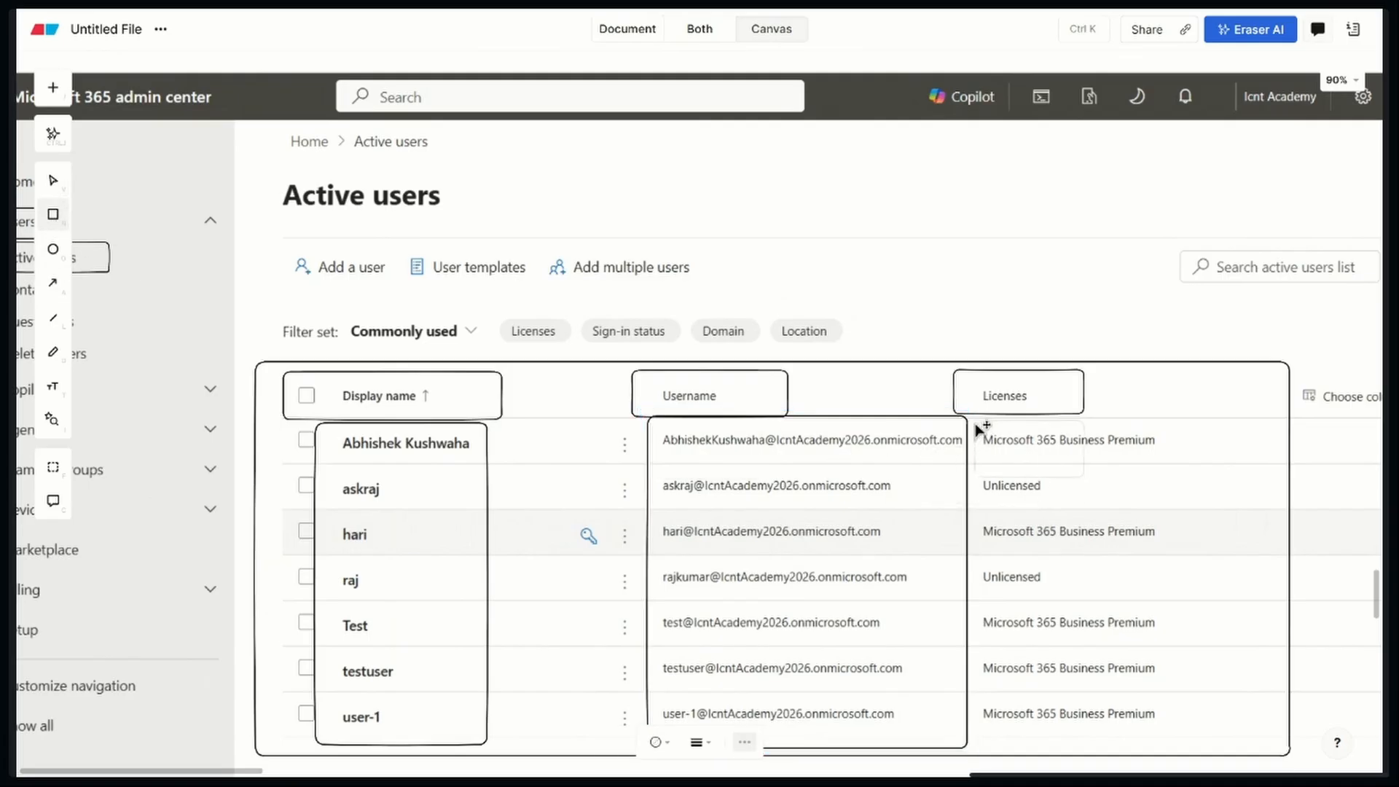
pyautogui.moveTo(977, 425)
pyautogui.mouseDown()
pyautogui.moveTo(1033, 469)
pyautogui.moveTo(1155, 684)
pyautogui.moveTo(1222, 754)
pyautogui.mouseUp()
pyautogui.click(1309, 696)
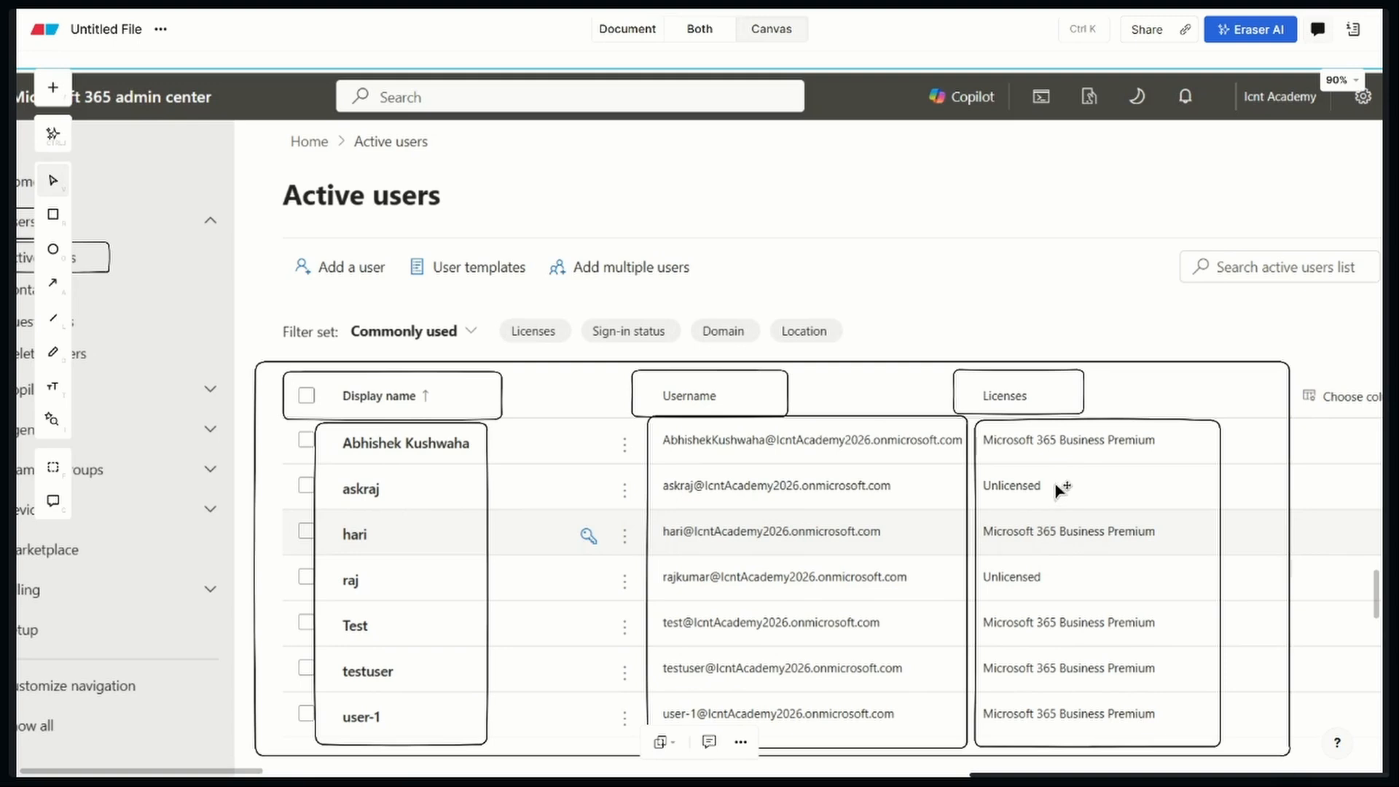
pyautogui.scroll(-3, 1060, 490)
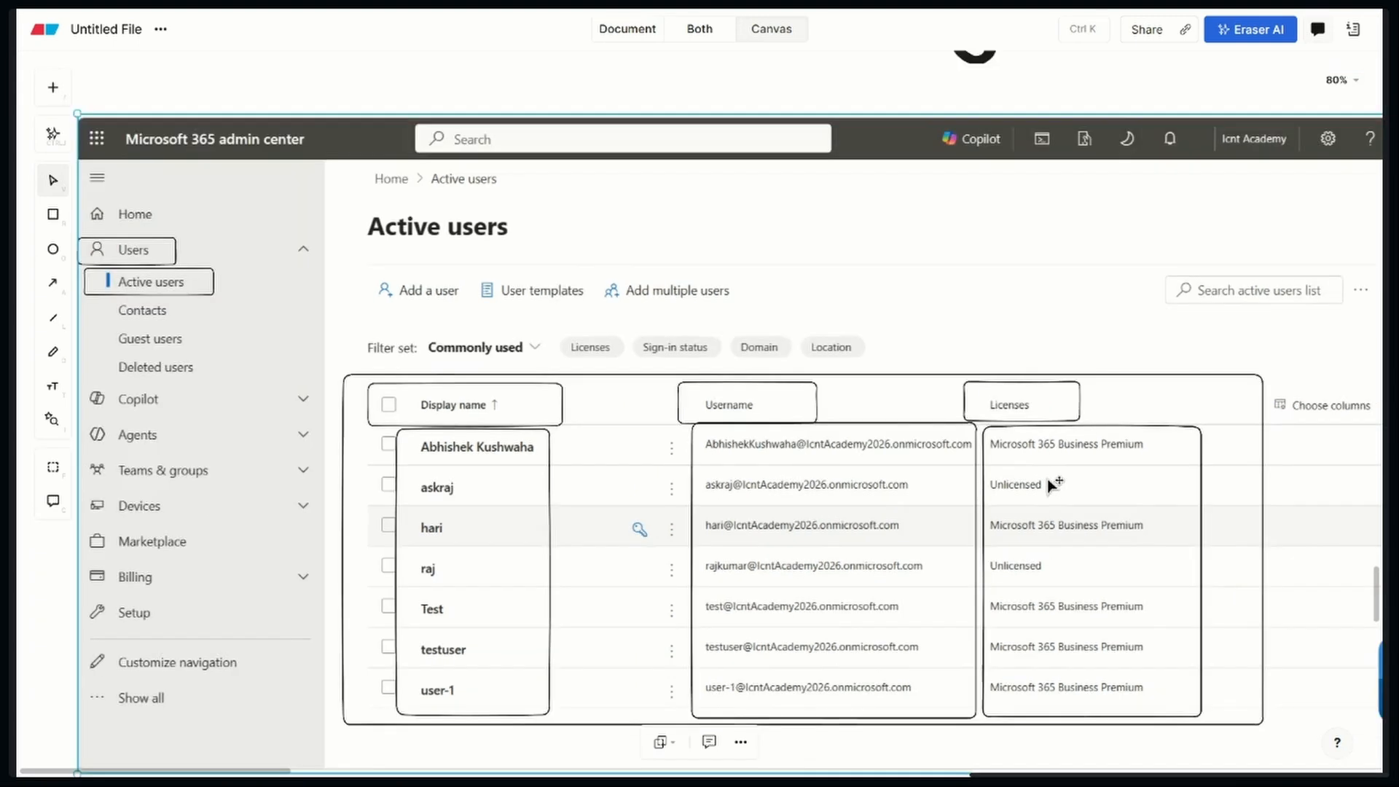
pyautogui.scroll(-2, 1050, 485)
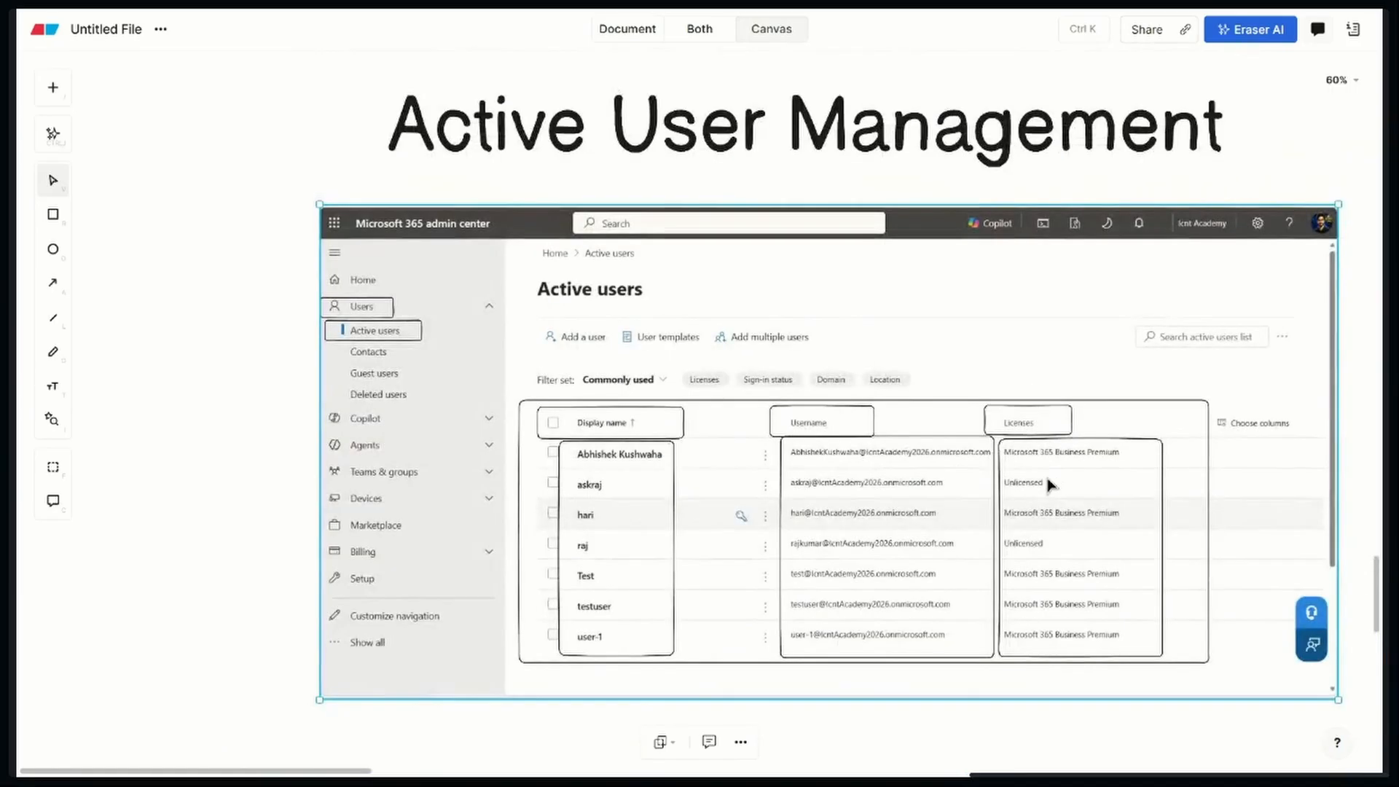
pyautogui.press('space')
pyautogui.moveTo(1083, 483); pyautogui.dragTo(965, 481)
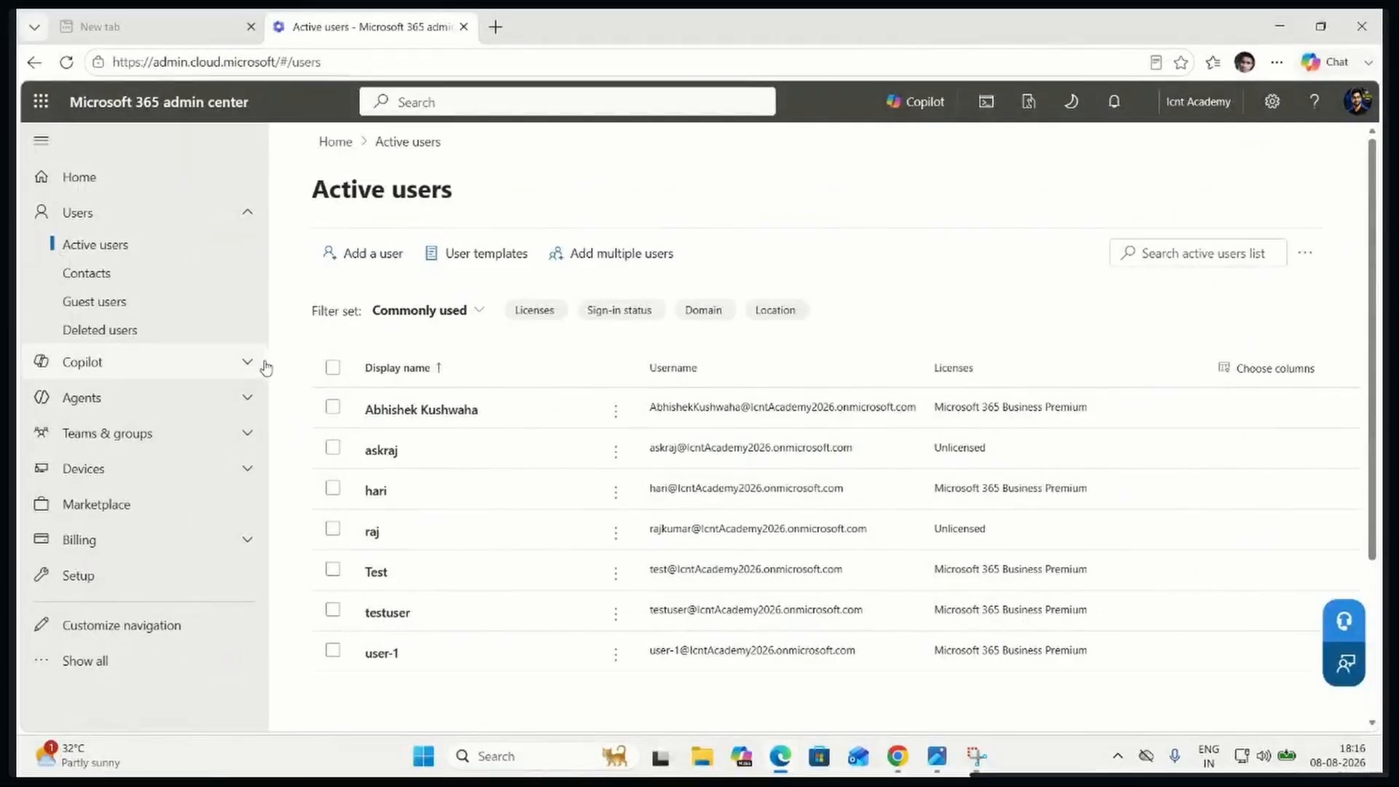
# Snip the Add a user form's basics page in the Microsoft 365 admin center and paste the picture onto the Eraser canvas
pyautogui.click(356, 261)
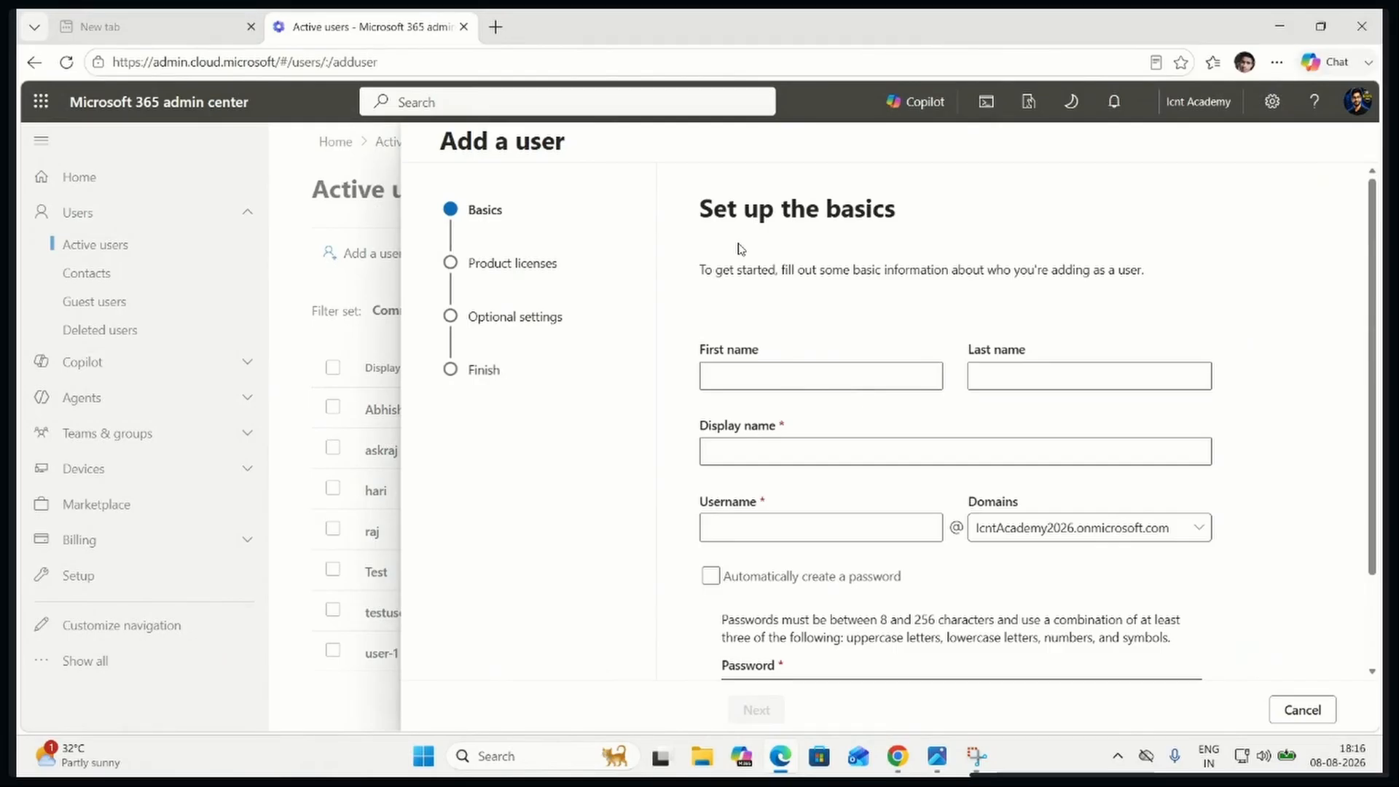
pyautogui.press('super+shift+s')
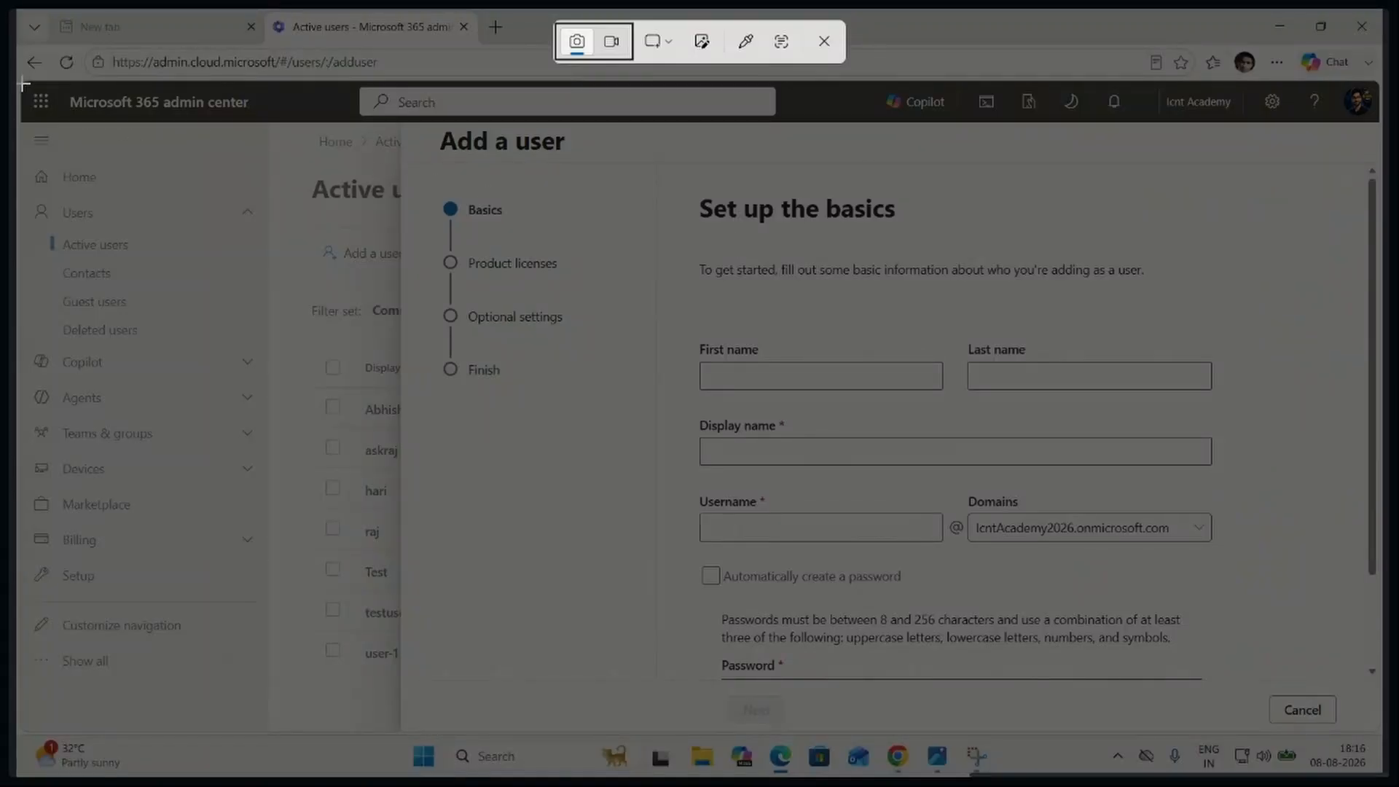
pyautogui.moveTo(25, 85); pyautogui.dragTo(1382, 731)
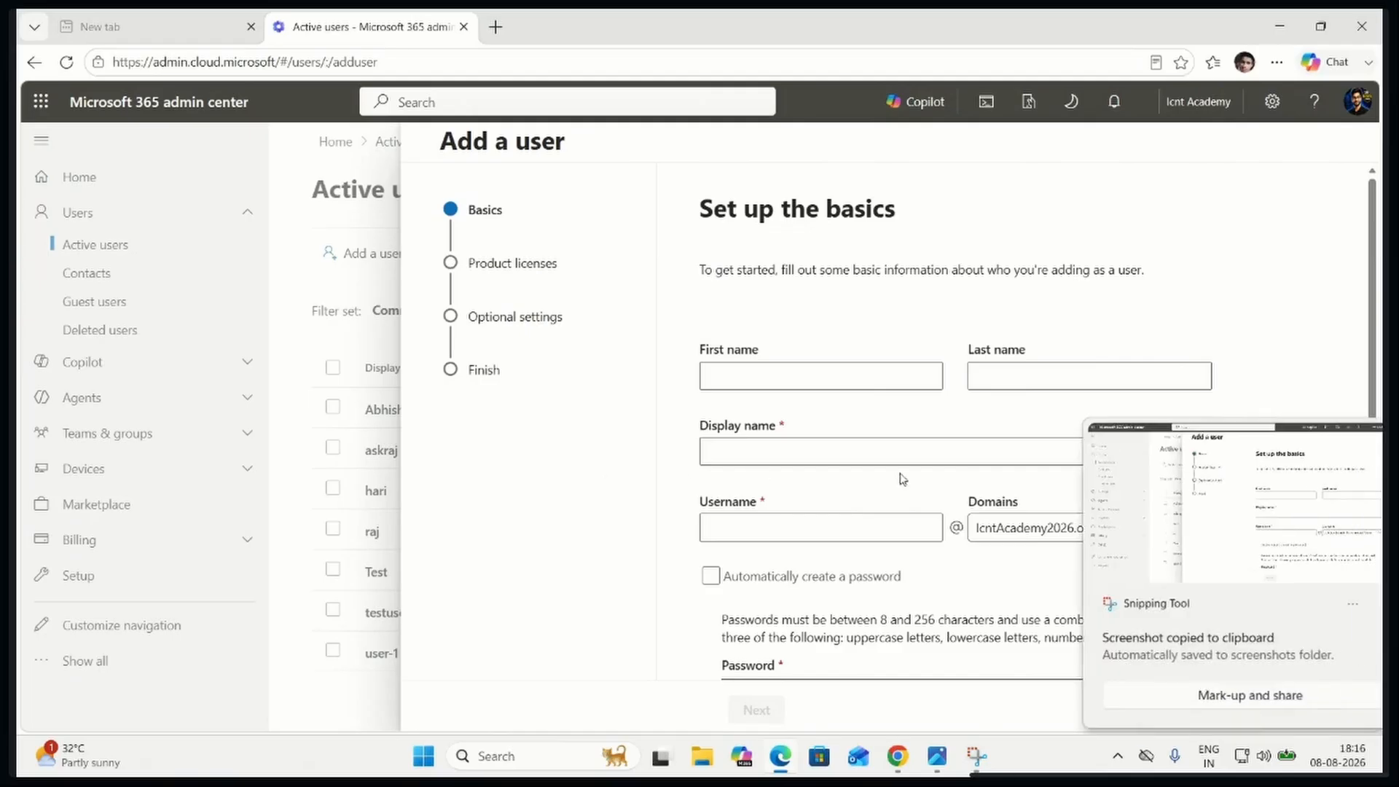
pyautogui.click(1157, 512)
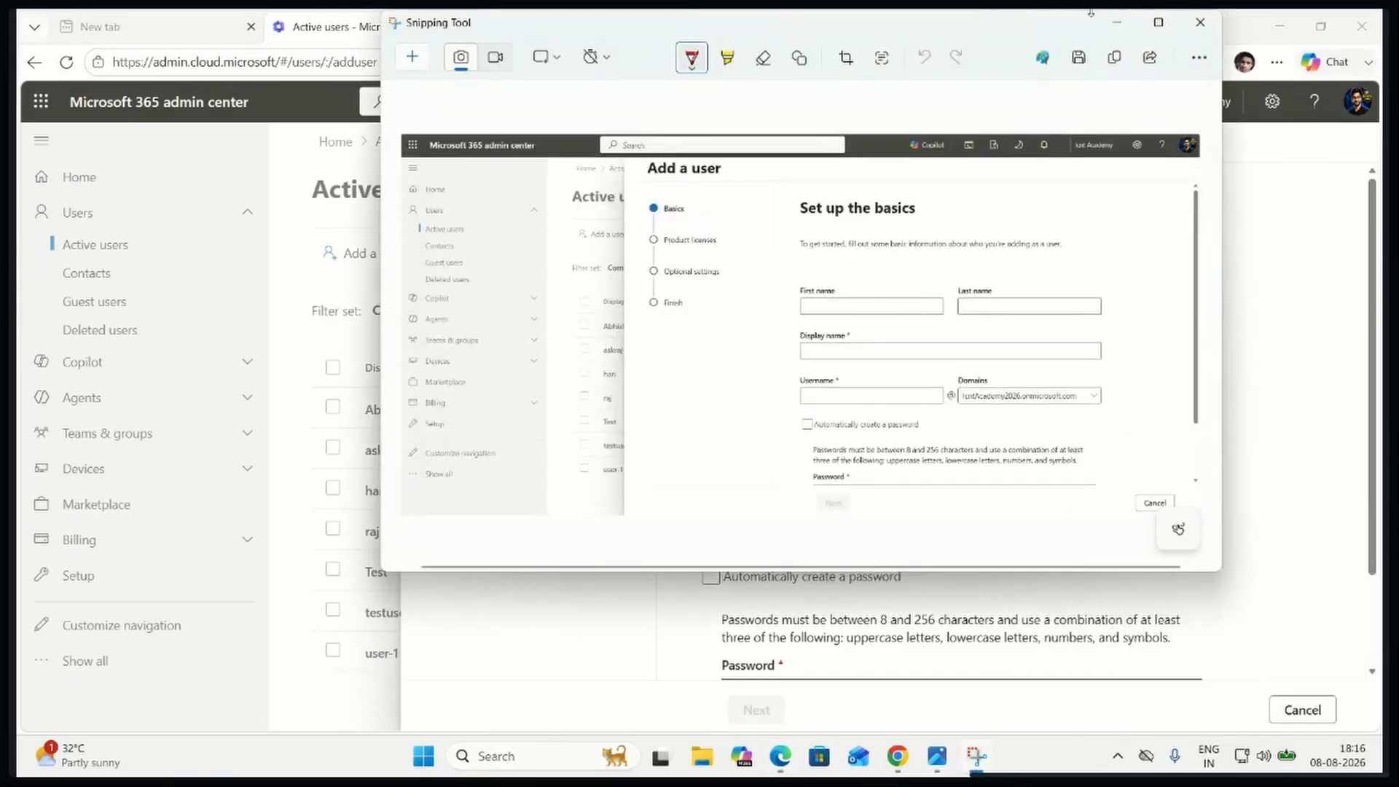
pyautogui.click(1120, 68)
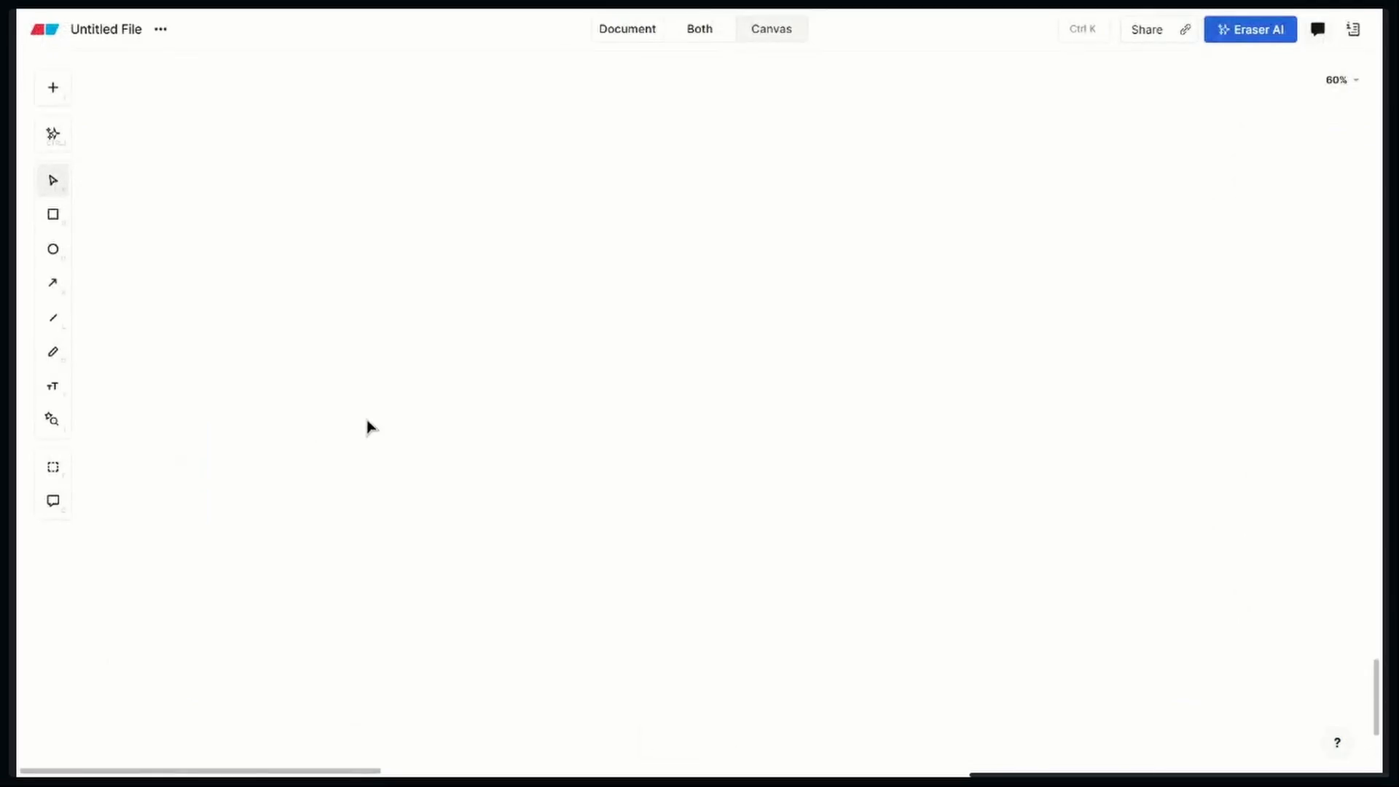
pyautogui.hotkey('ctrl', 'v')
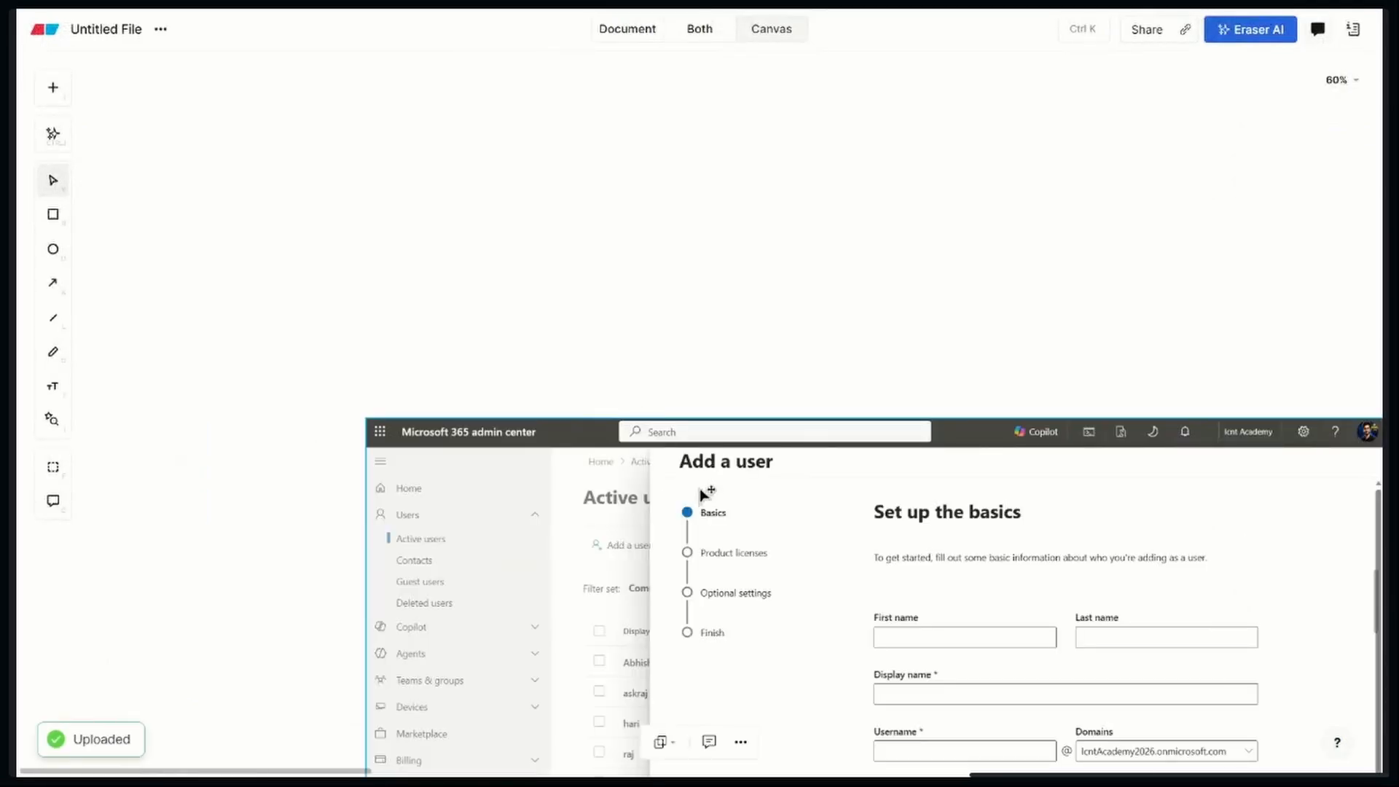
# Place the pasted Add a user screenshot directly beneath the annotated Active users screenshot, roughly aligned with its side edges
pyautogui.moveTo(698, 485); pyautogui.dragTo(532, 225)
pyautogui.scroll(8, 531, 225)
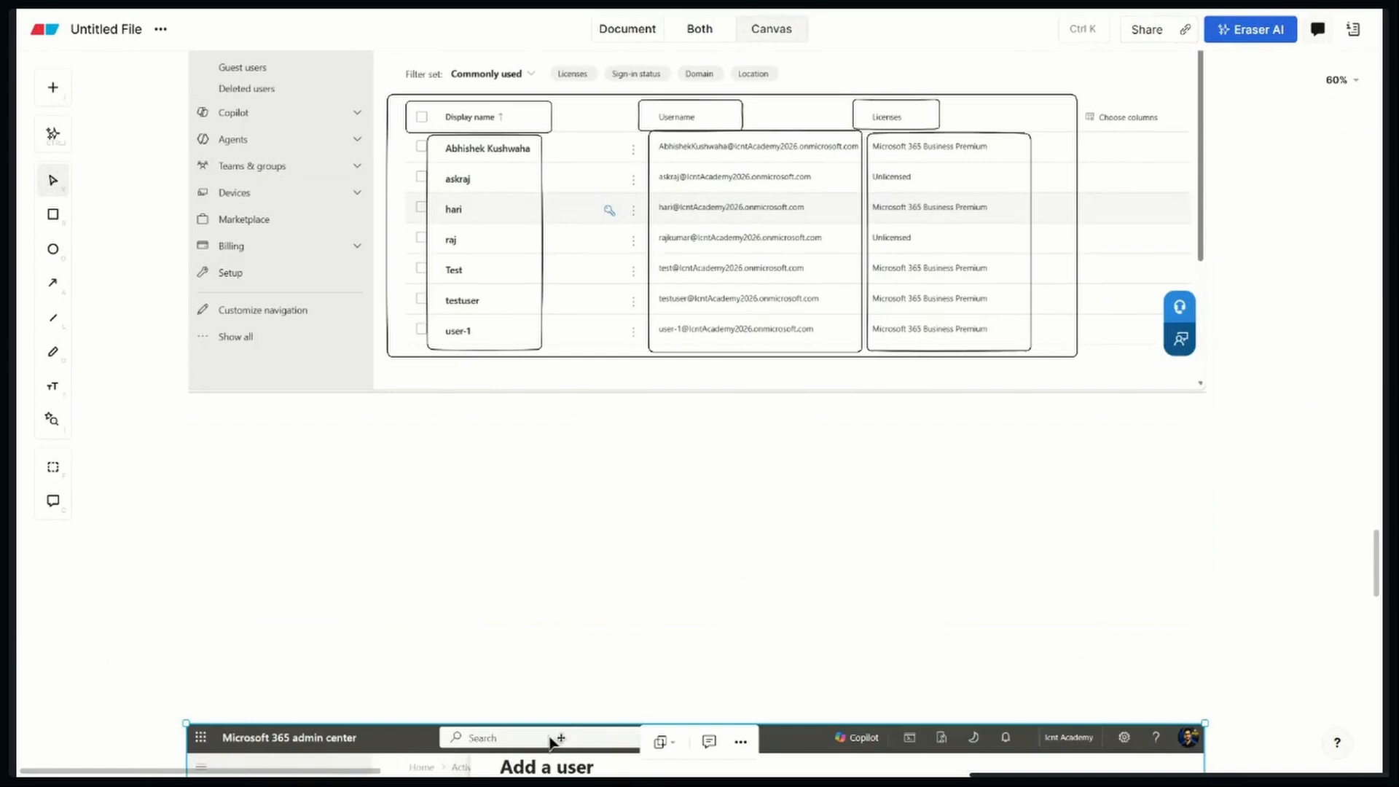
pyautogui.moveTo(550, 729); pyautogui.dragTo(551, 462)
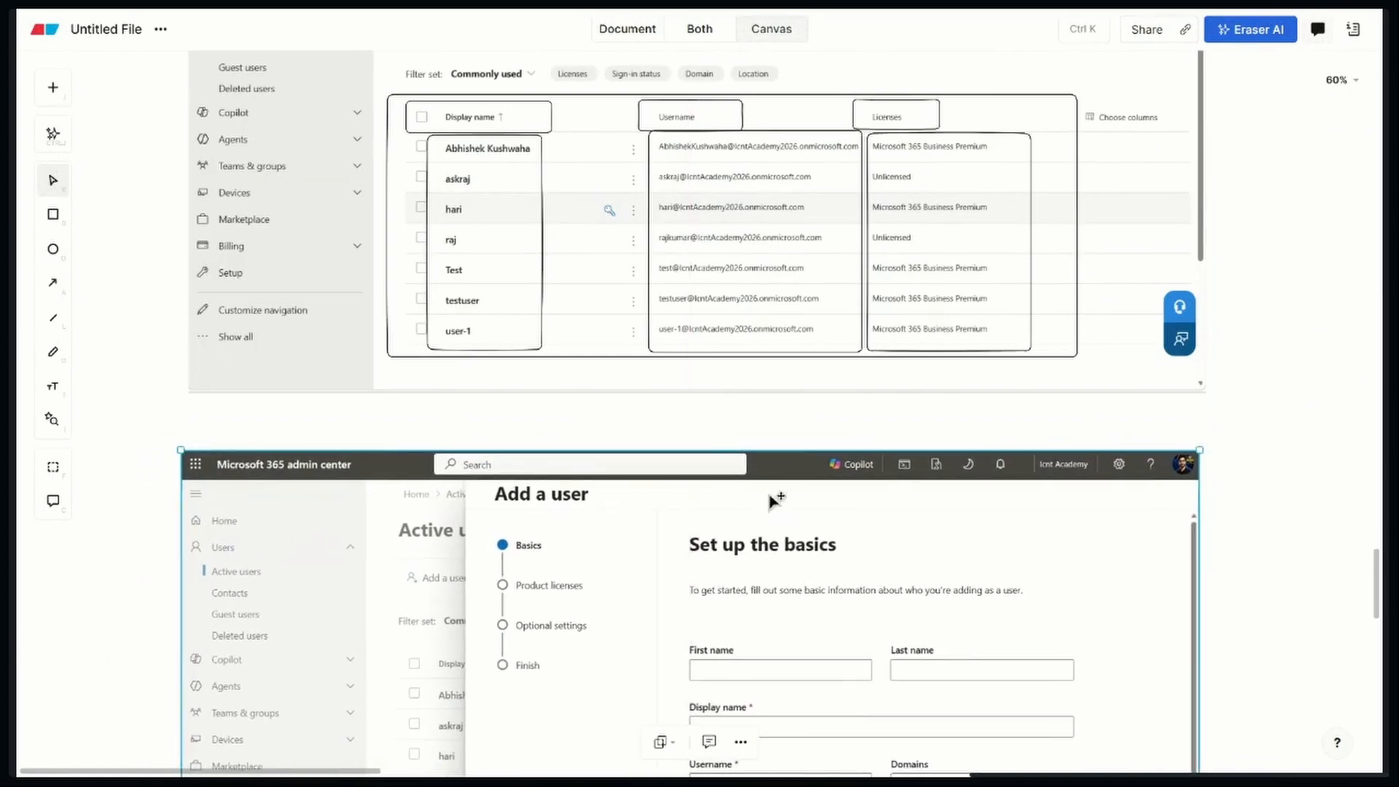
pyautogui.scroll(-4, 830, 512)
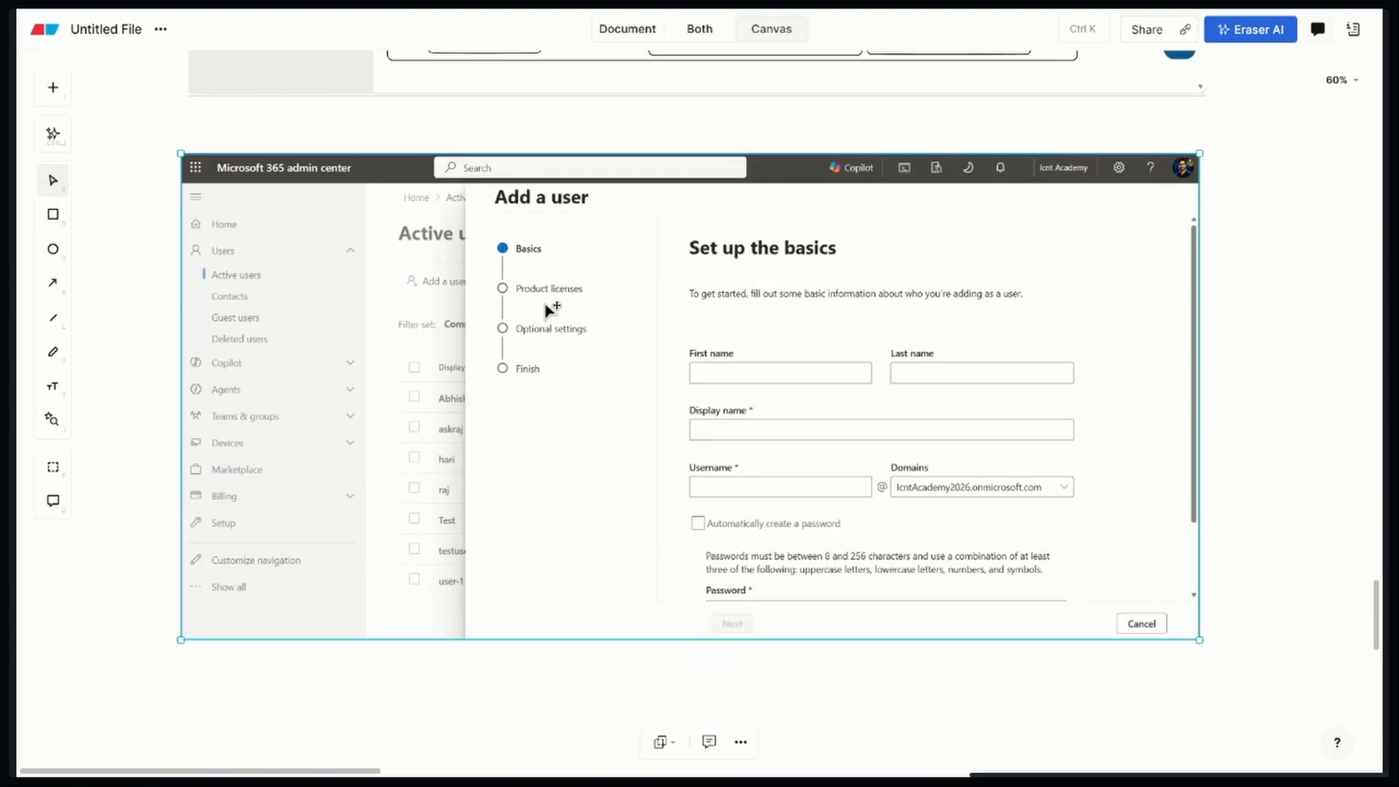
# Draw an arrow from the Basics stage in the Add a user screenshot out to the blank canvas beside its navigation pane
pyautogui.click(52, 284)
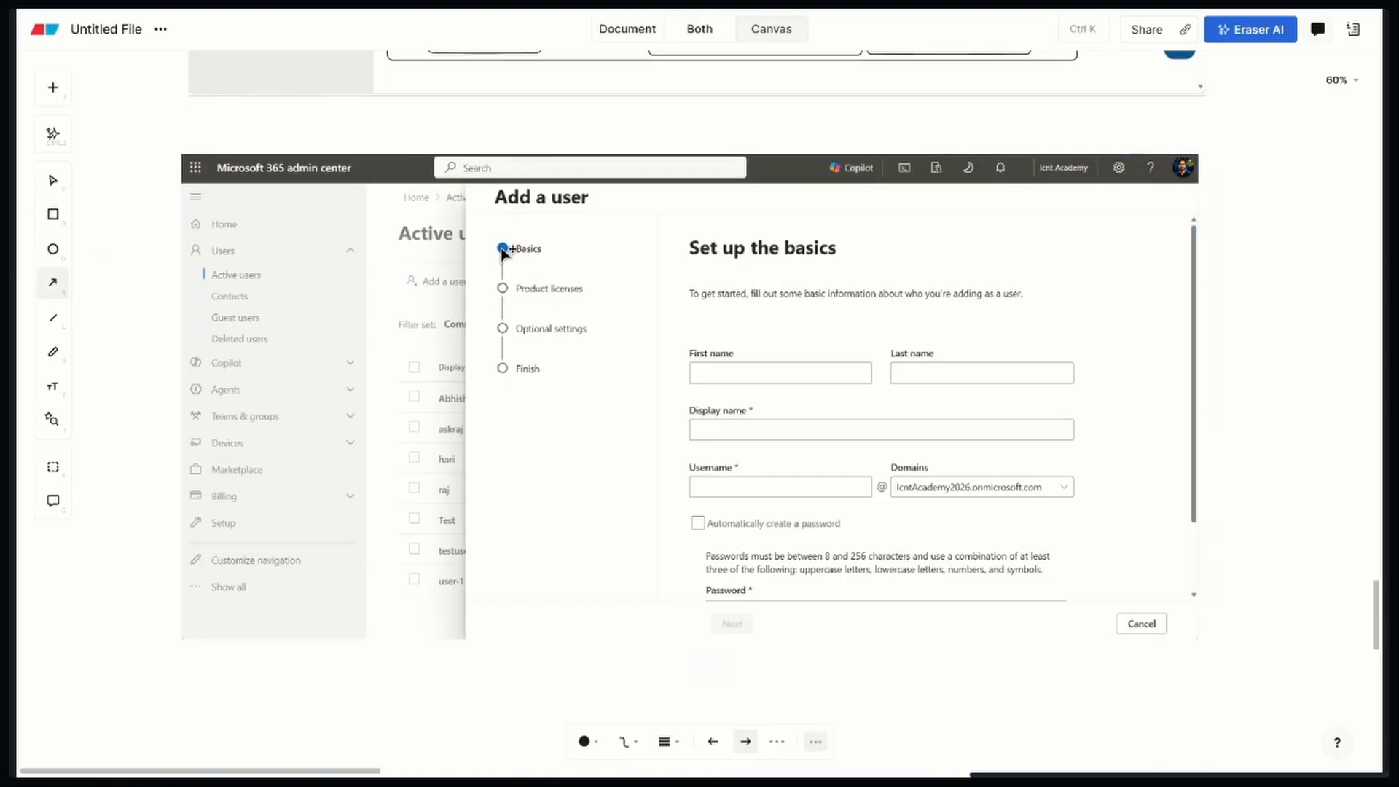
pyautogui.moveTo(502, 249)
pyautogui.mouseDown()
pyautogui.moveTo(487, 295)
pyautogui.moveTo(188, 283)
pyautogui.moveTo(179, 324)
pyautogui.moveTo(404, 538)
pyautogui.moveTo(459, 663)
pyautogui.moveTo(426, 684)
pyautogui.moveTo(255, 165)
pyautogui.moveTo(138, 278)
pyautogui.moveTo(93, 279)
pyautogui.mouseUp()
pyautogui.press('space')
pyautogui.moveTo(129, 333); pyautogui.dragTo(253, 349)
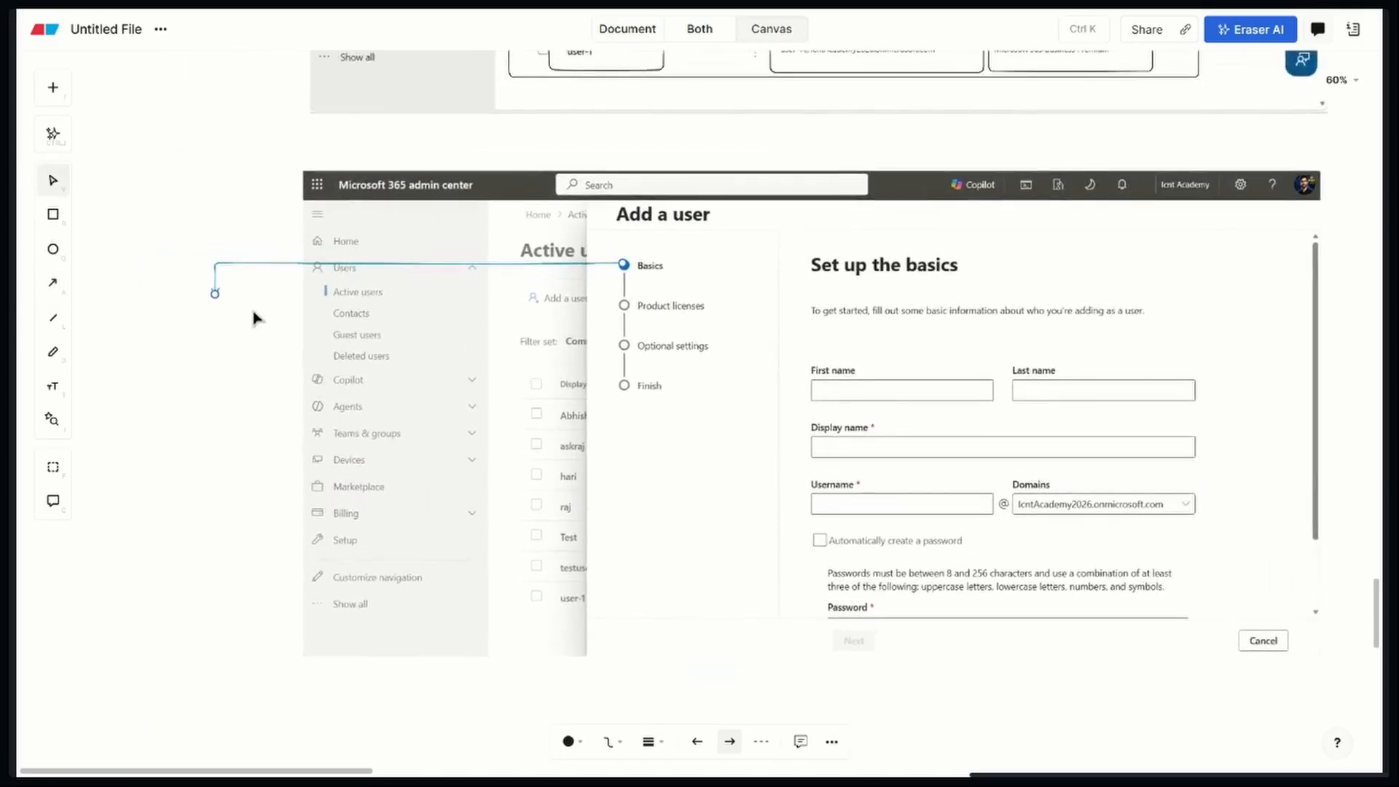
# Add the text label "User Account Information" near the head of the arrow from the Basics stage
pyautogui.click(53, 386)
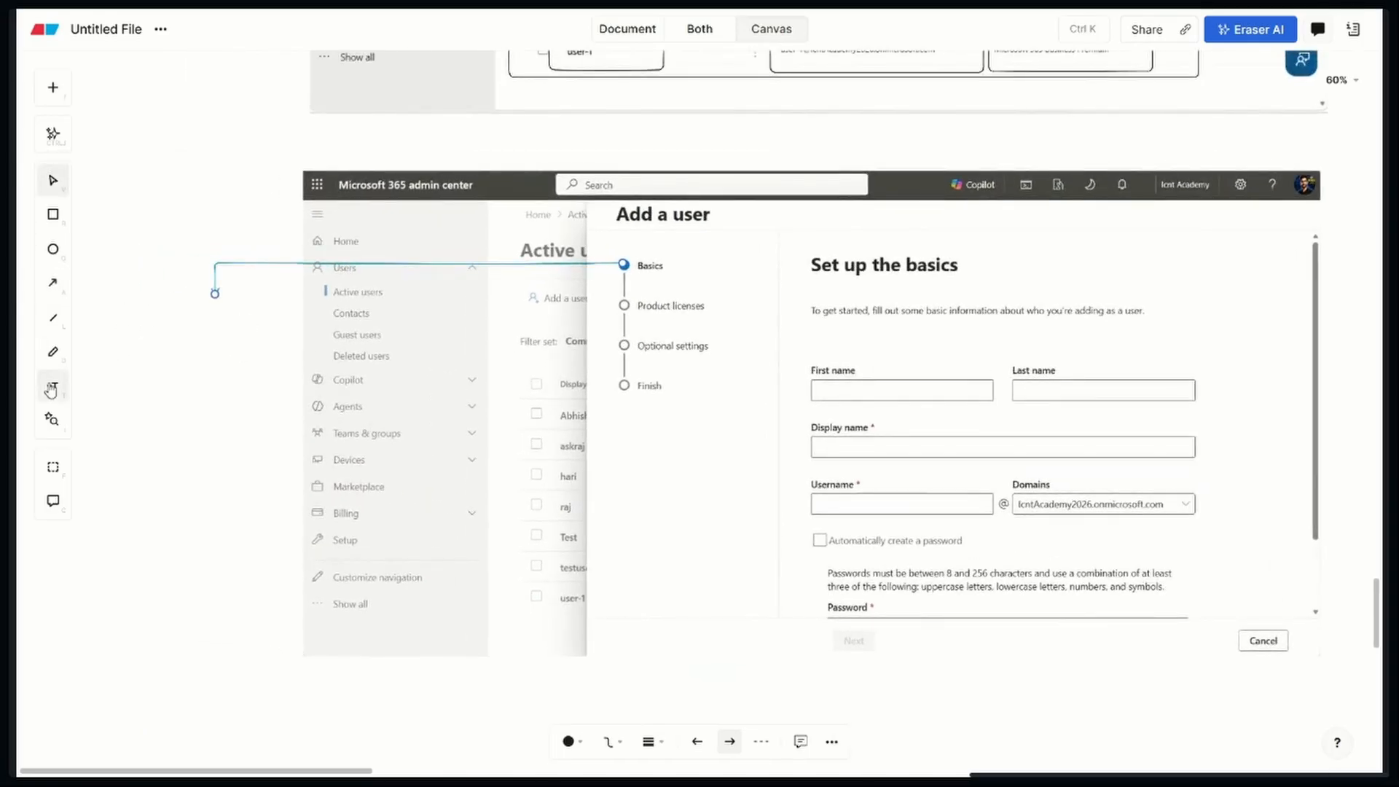
pyautogui.click(146, 316)
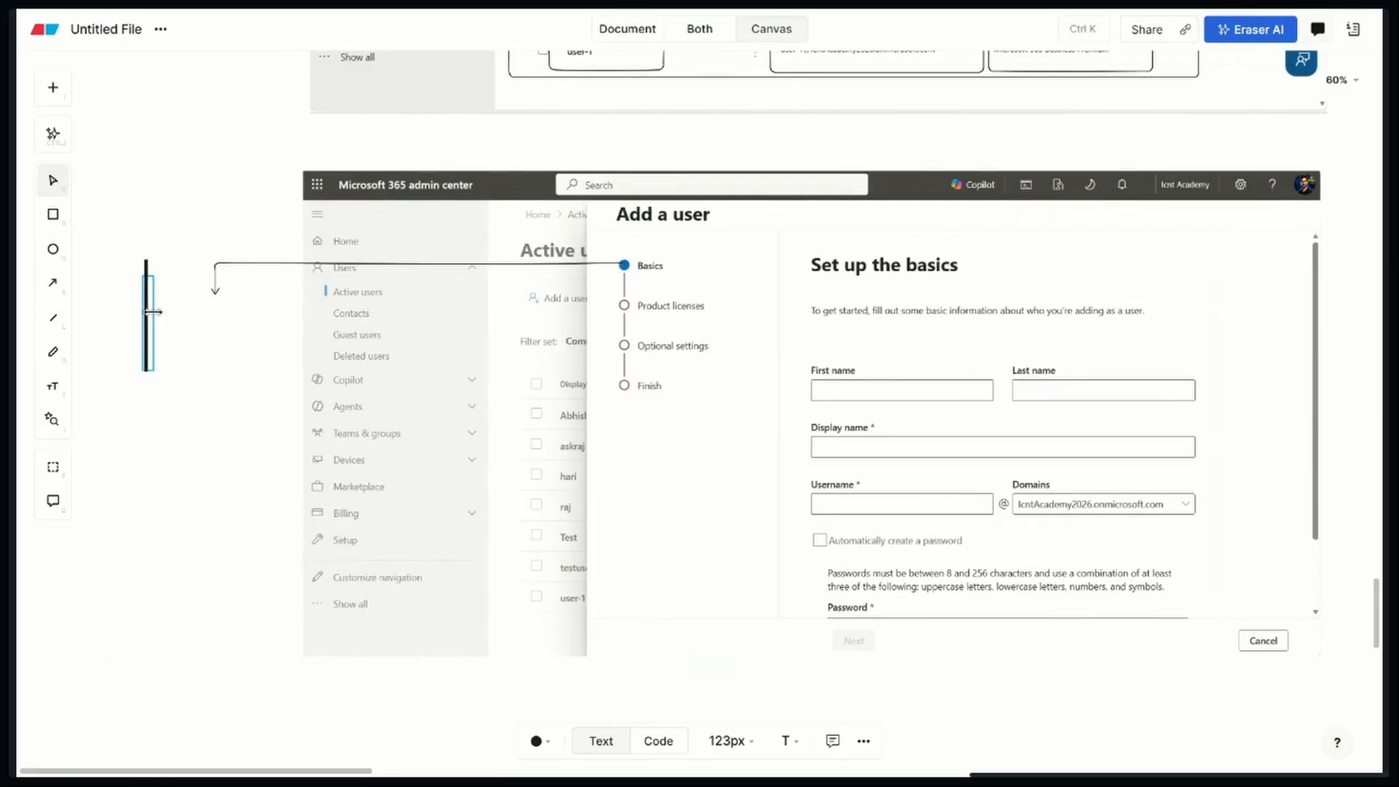
pyautogui.write('Use')
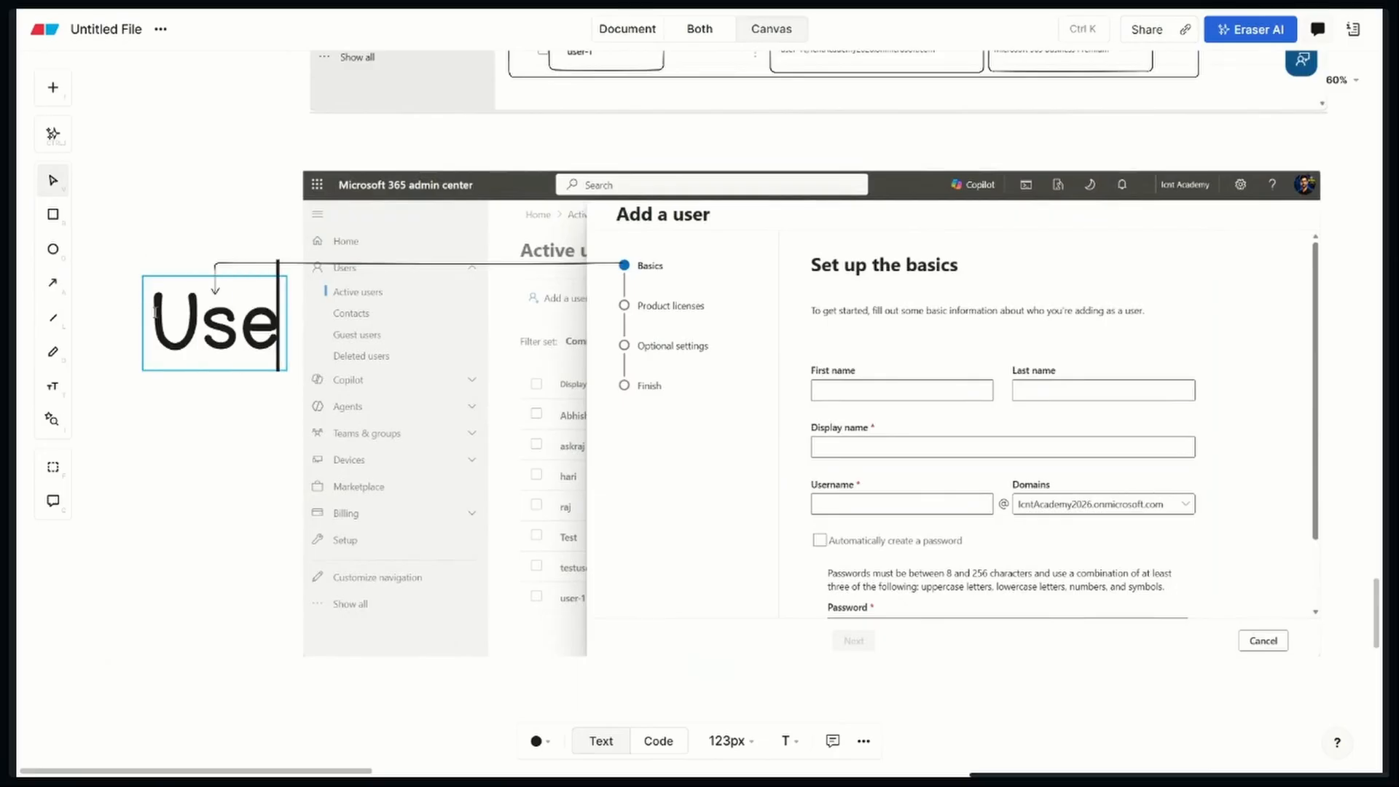
pyautogui.write('r')
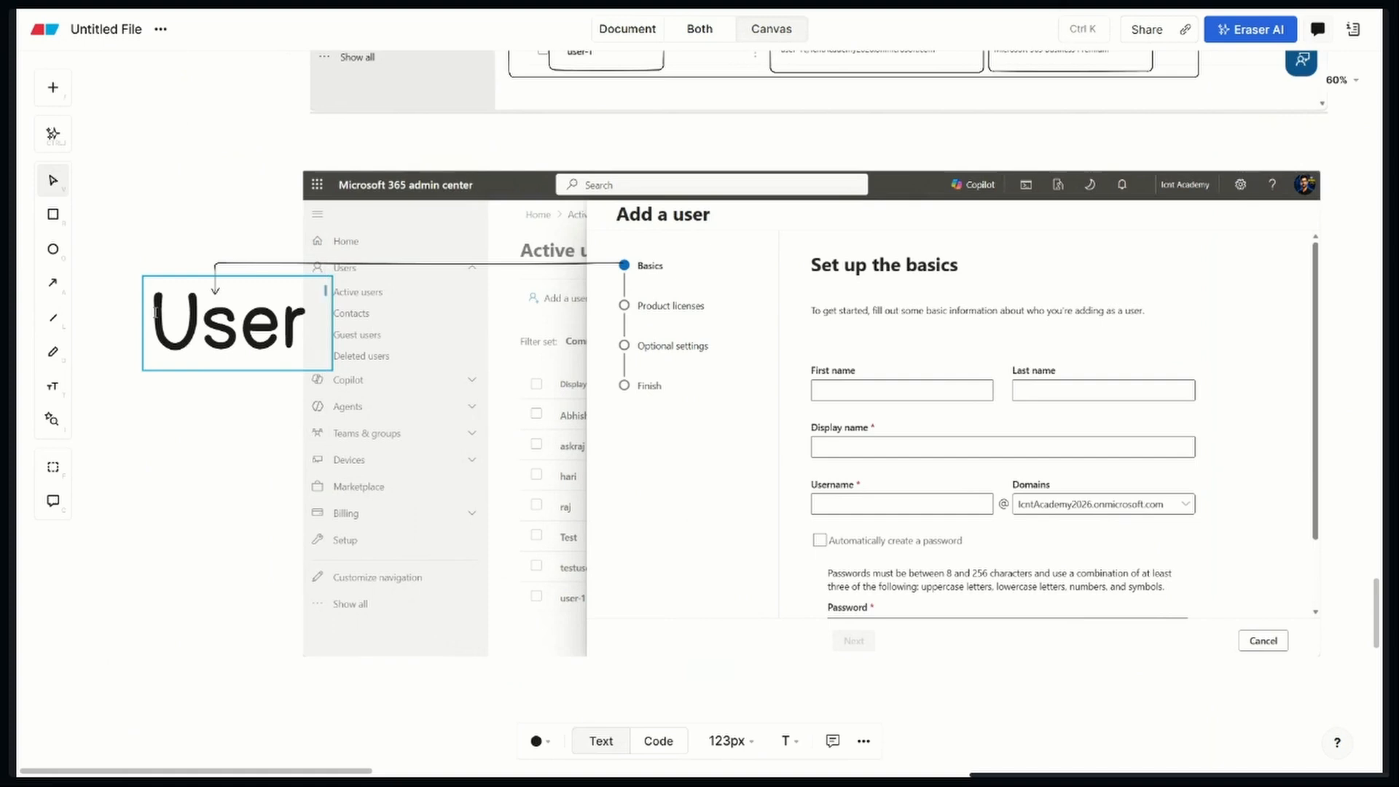
pyautogui.write(' D')
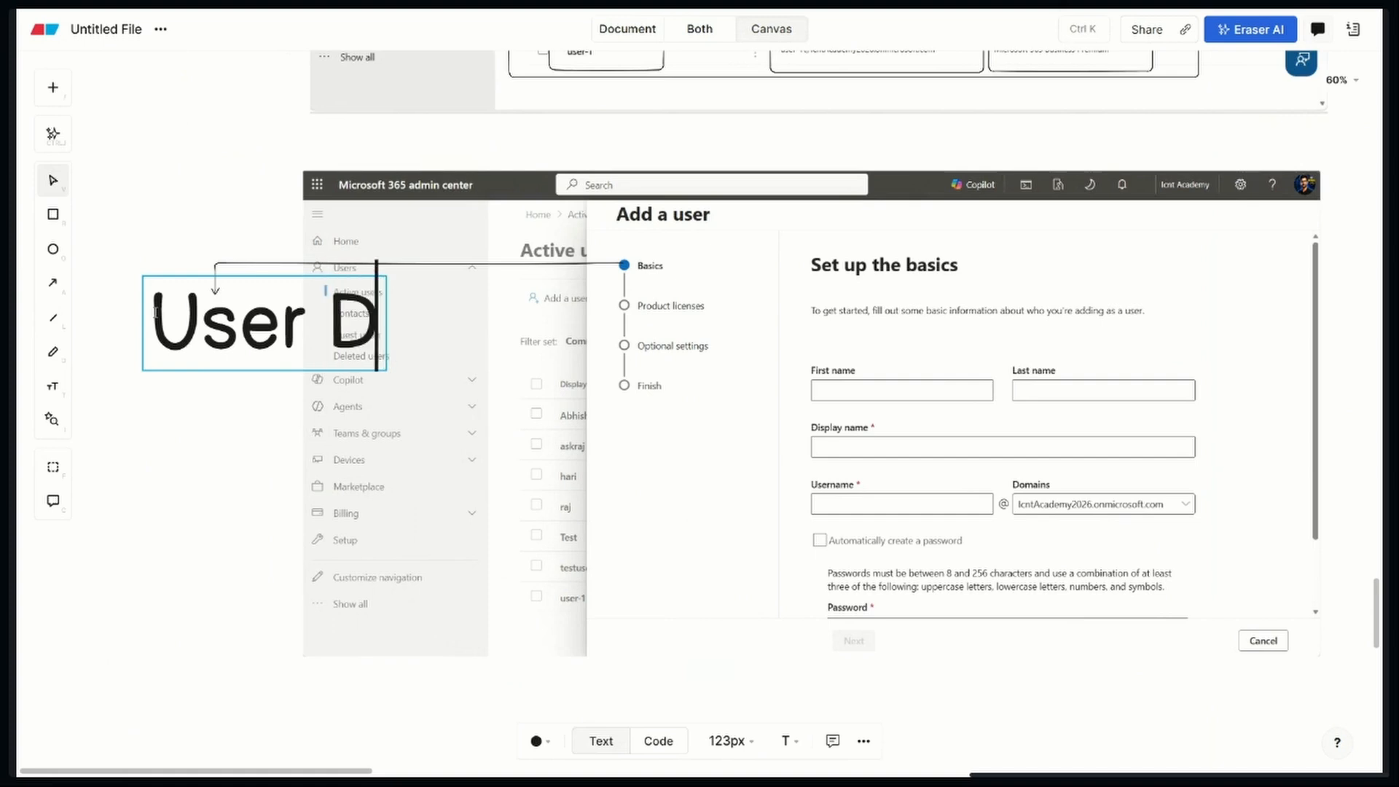
pyautogui.write('al')
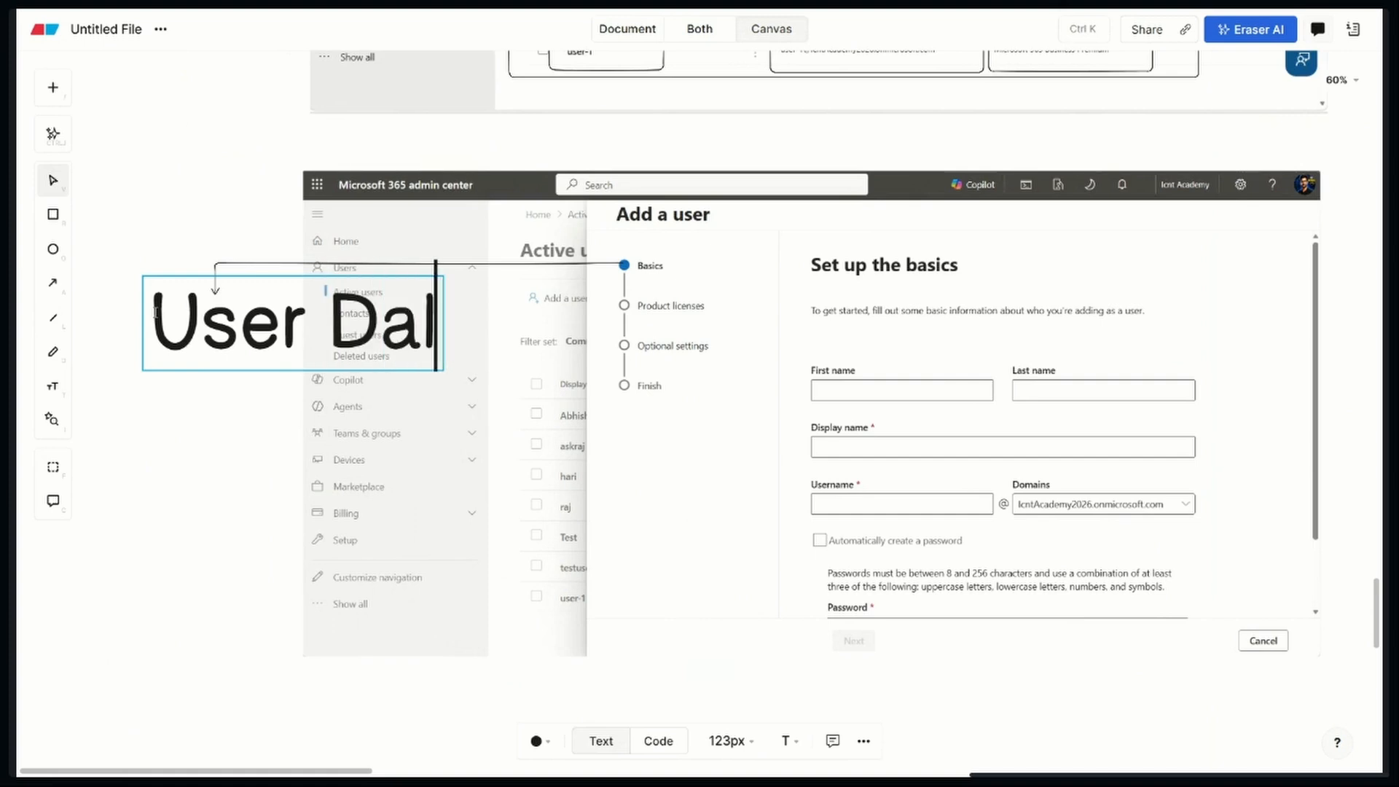
pyautogui.press('BackSpace')
pyautogui.press('BackSpace')
pyautogui.press('BackSpace')
pyautogui.write('Ac')
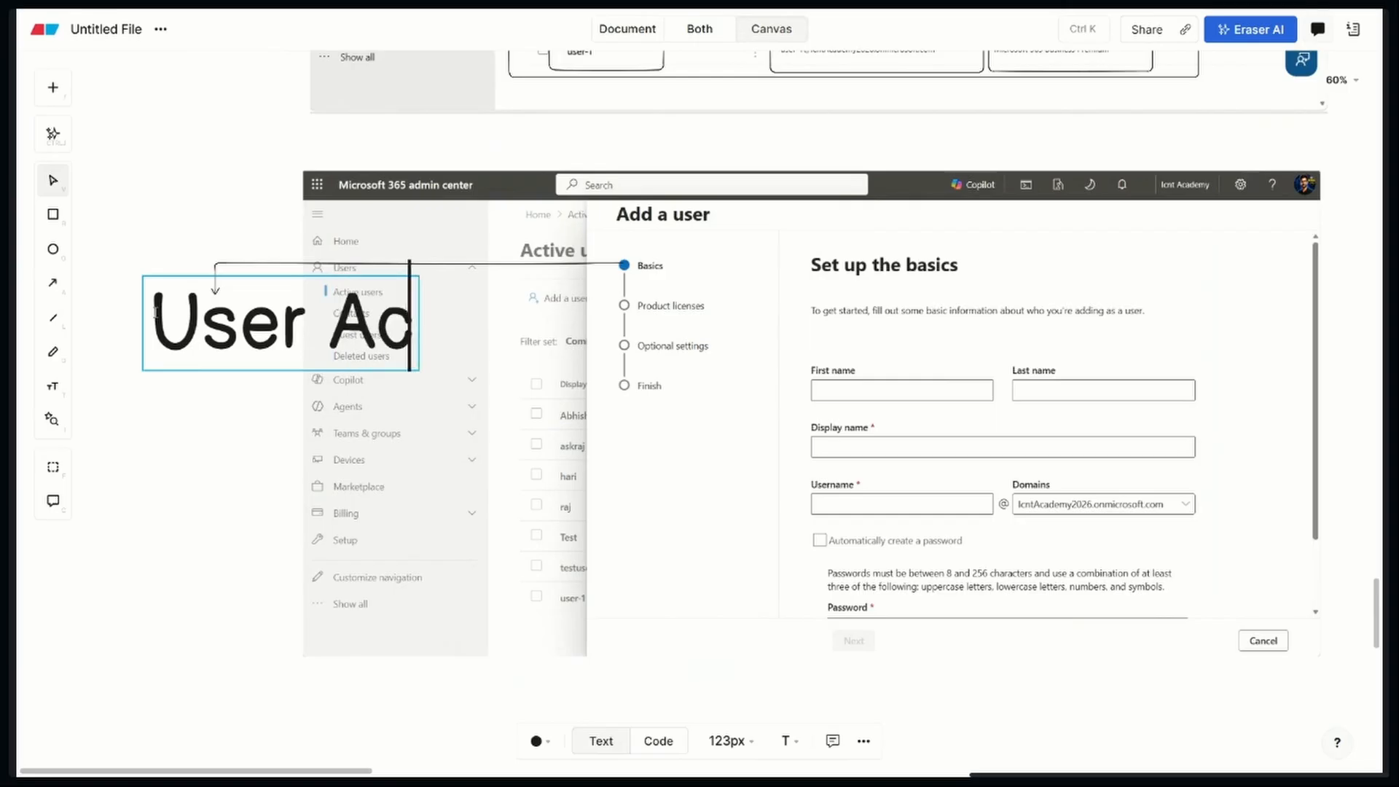
pyautogui.write('count Inf')
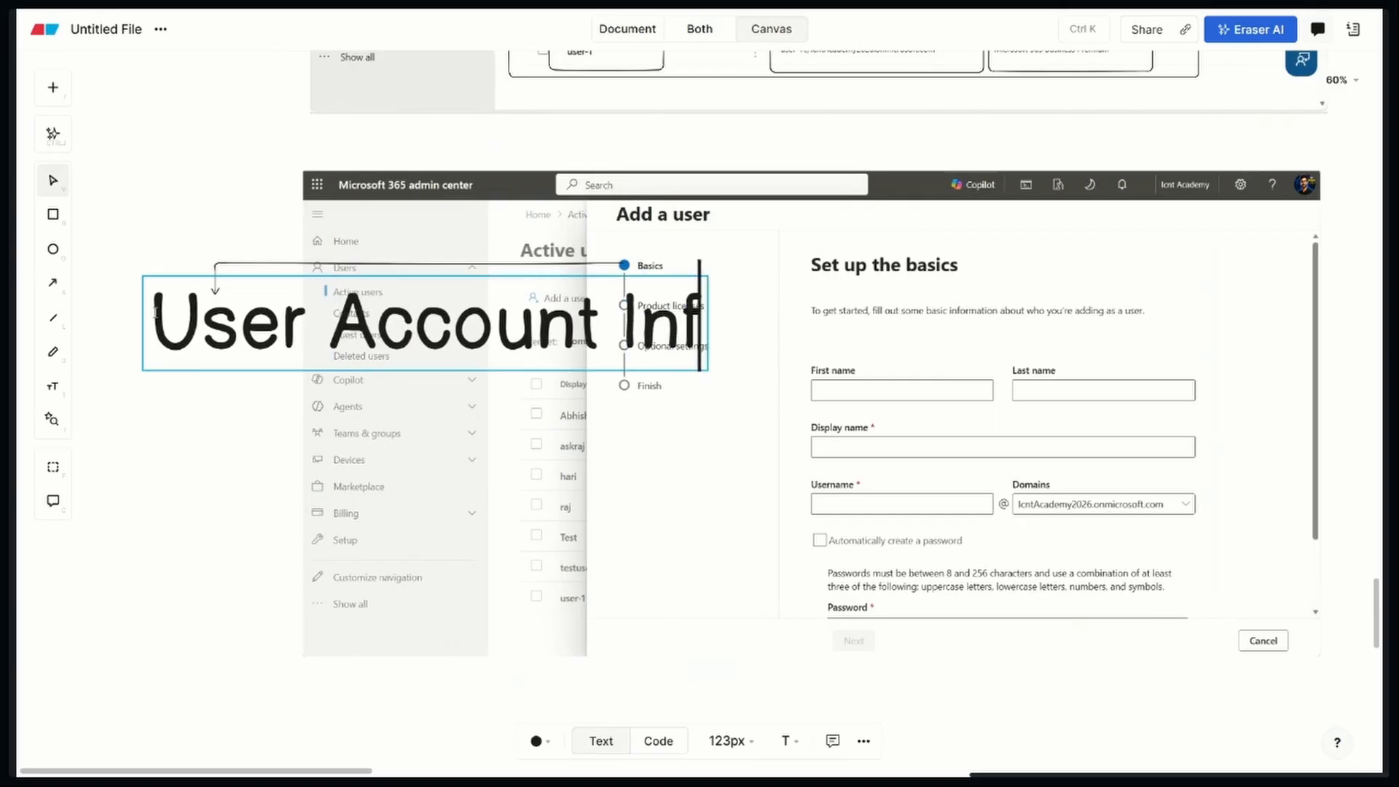
pyautogui.write('ormation')
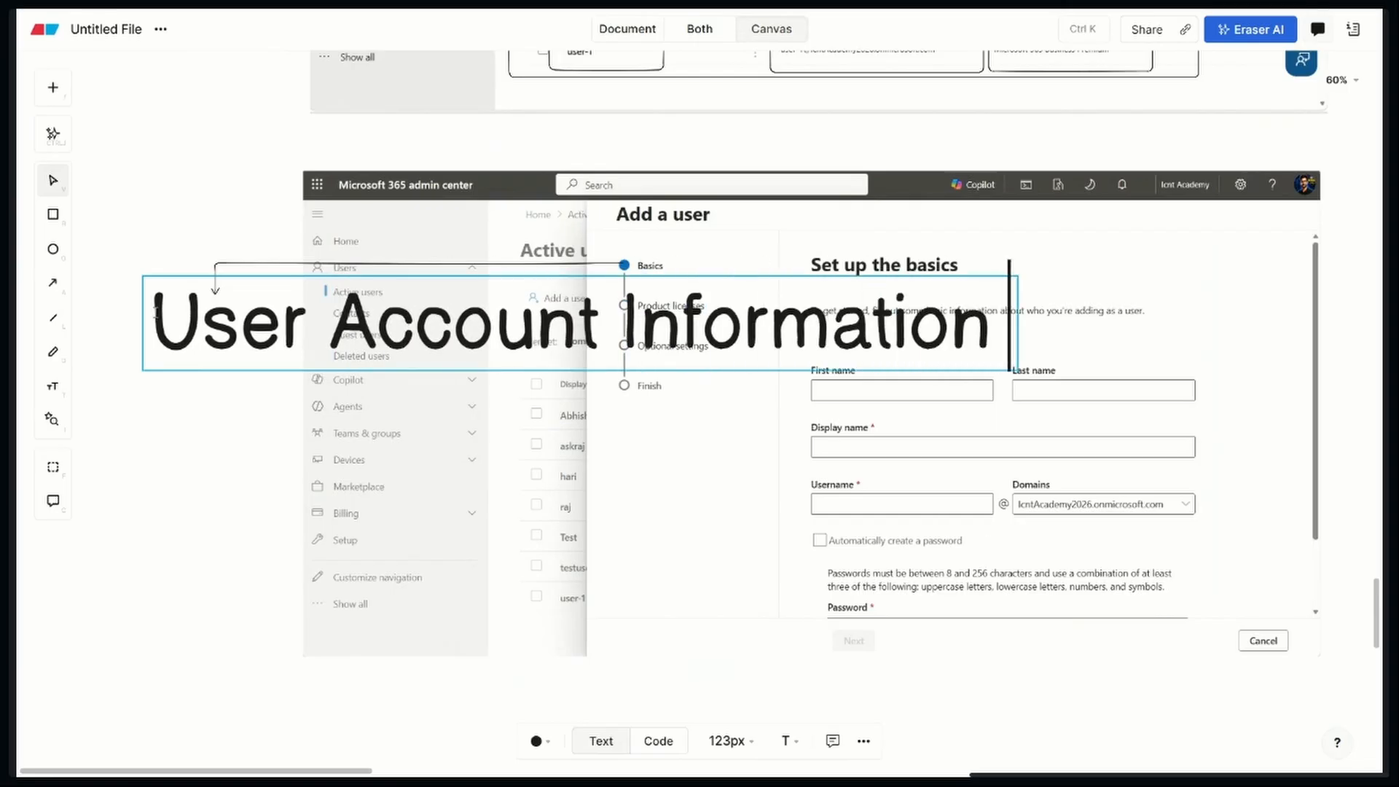
pyautogui.click(961, 421)
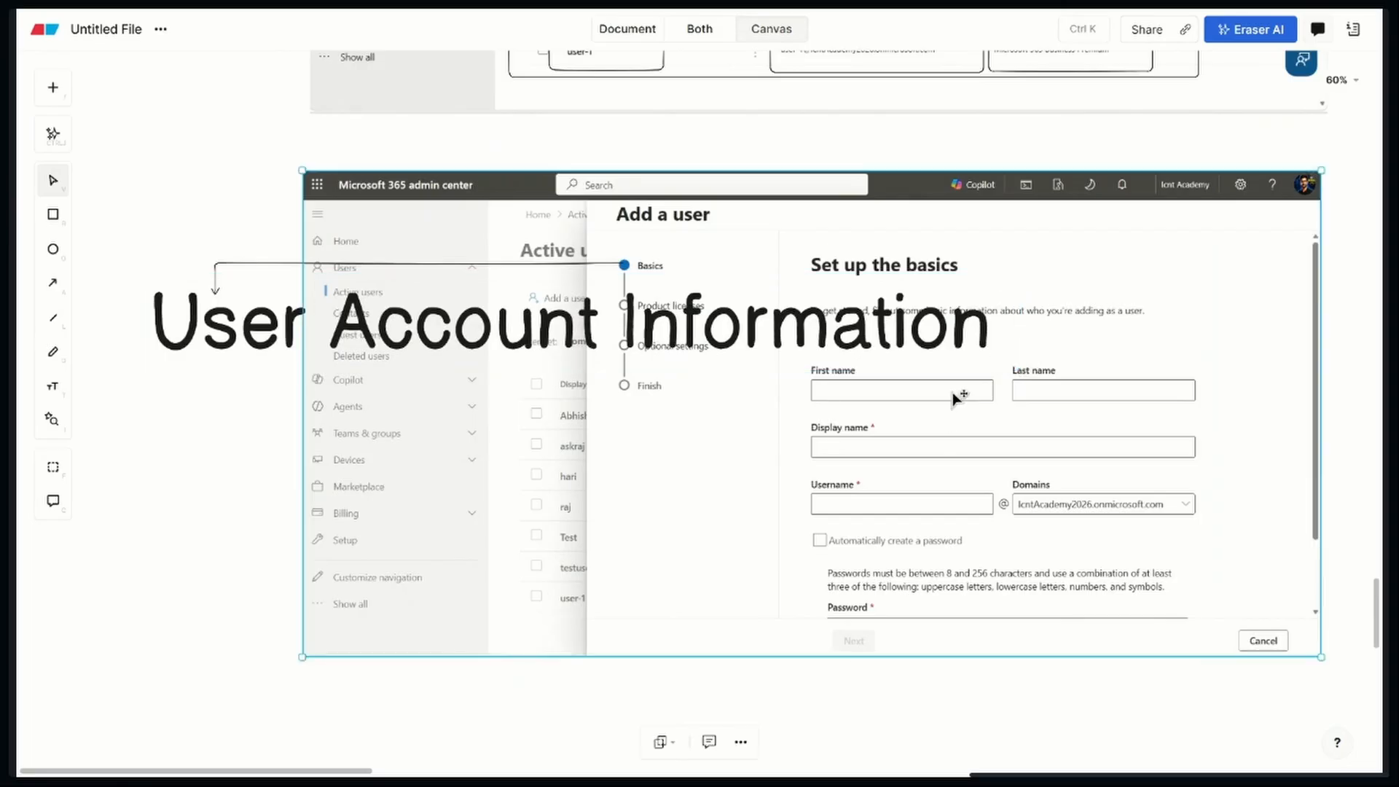
# Shrink the "User Account Information" label to 38px and place it just under the arrowhead
pyautogui.click(933, 345)
pyautogui.moveTo(1018, 369); pyautogui.dragTo(311, 324)
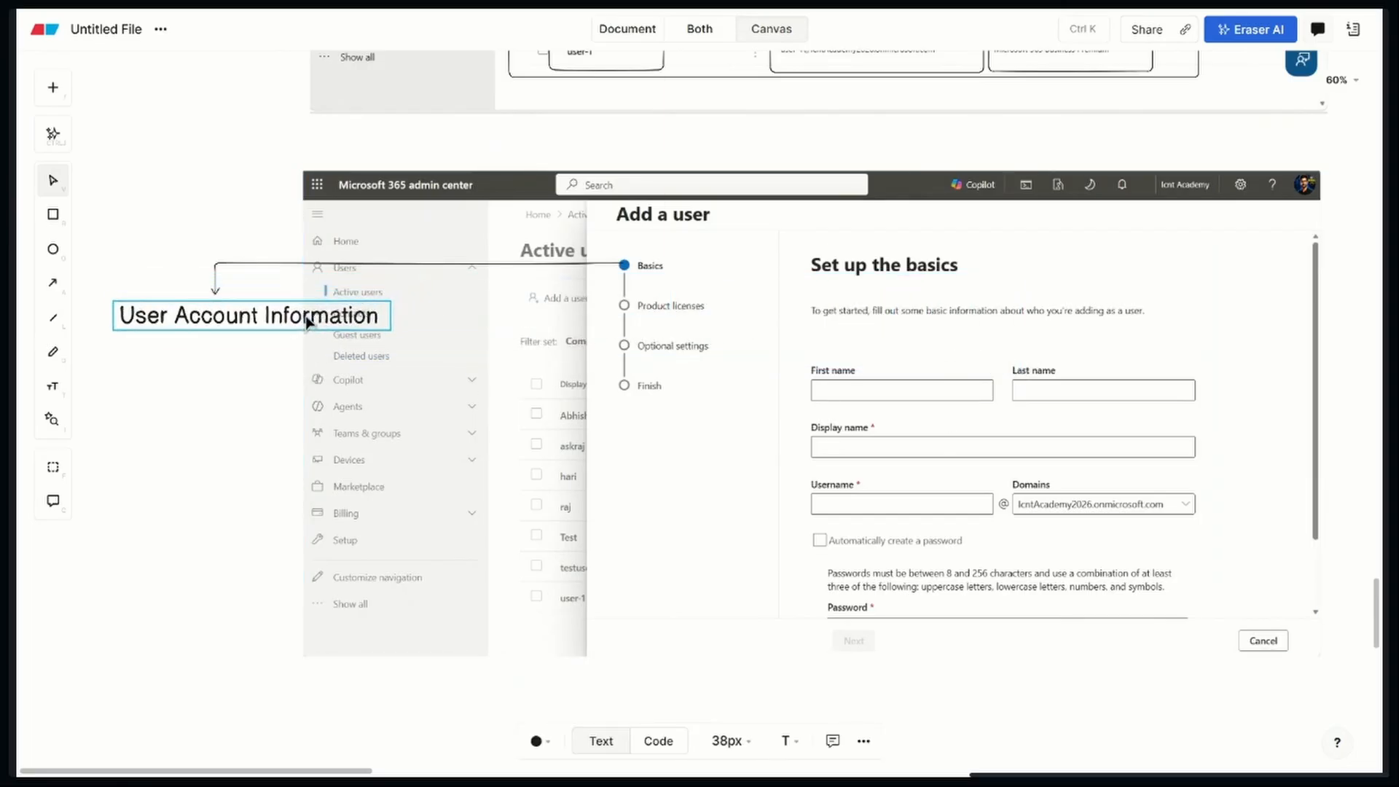
pyautogui.click(313, 378)
# Add a second text label "User Domain Name" and place it close beneath "User Account Information"
pyautogui.click(55, 386)
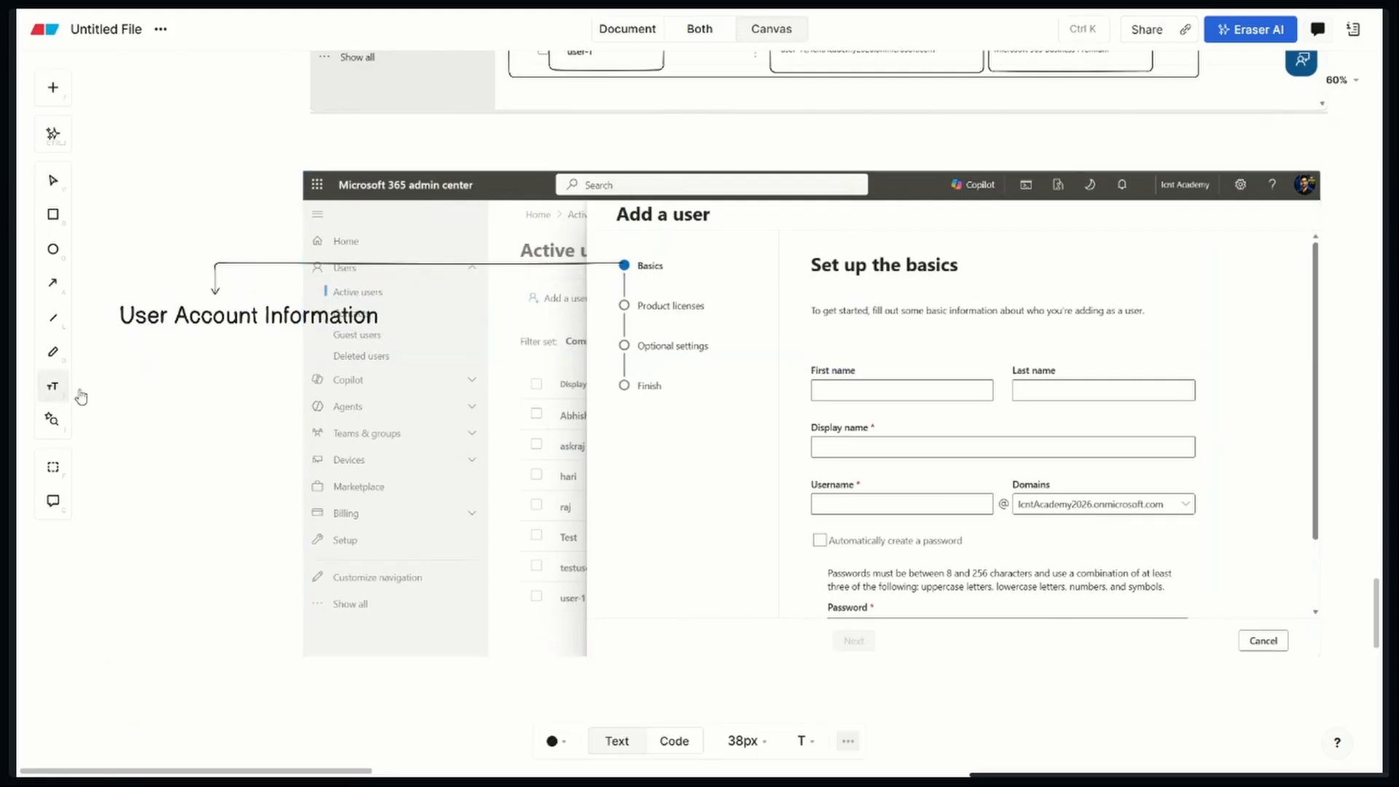
pyautogui.click(136, 356)
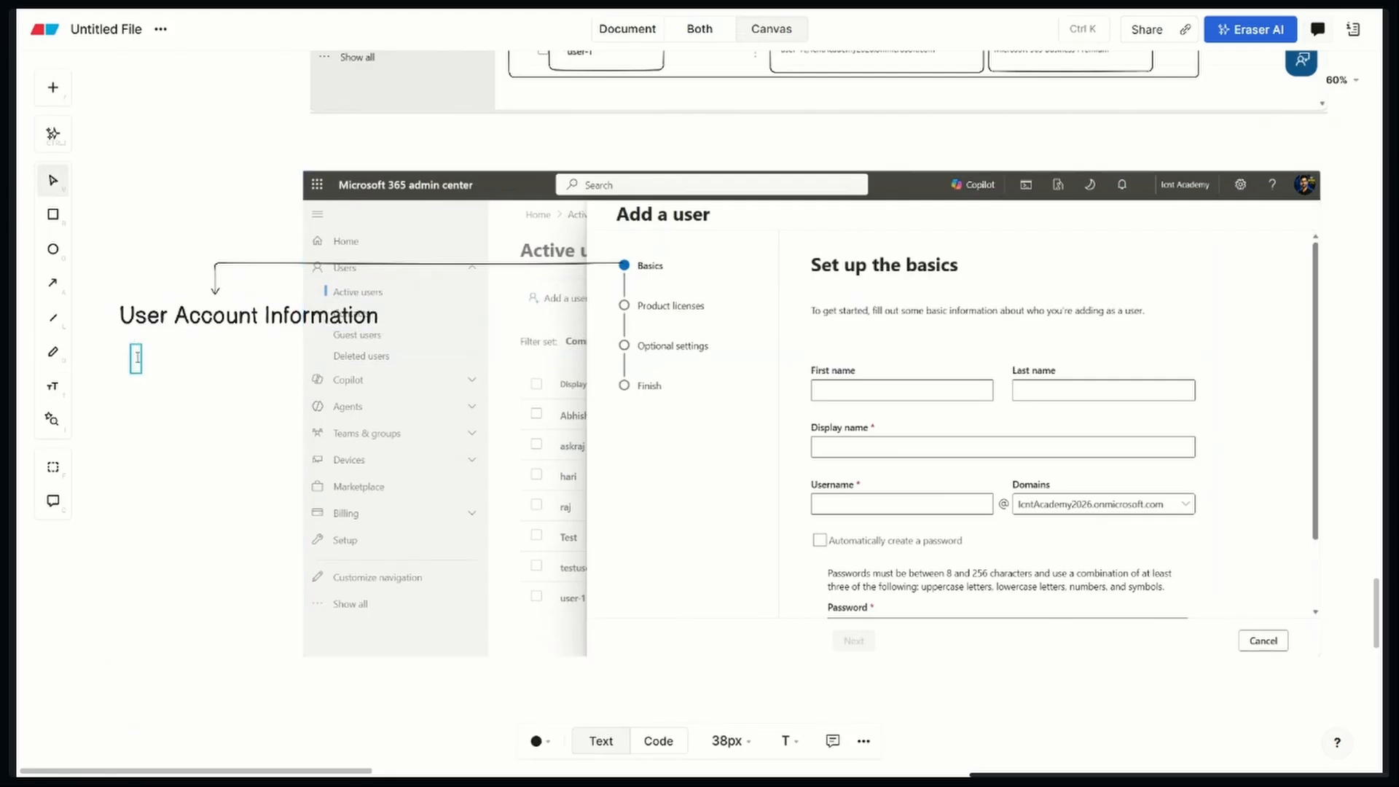
pyautogui.write('User')
pyautogui.write('D')
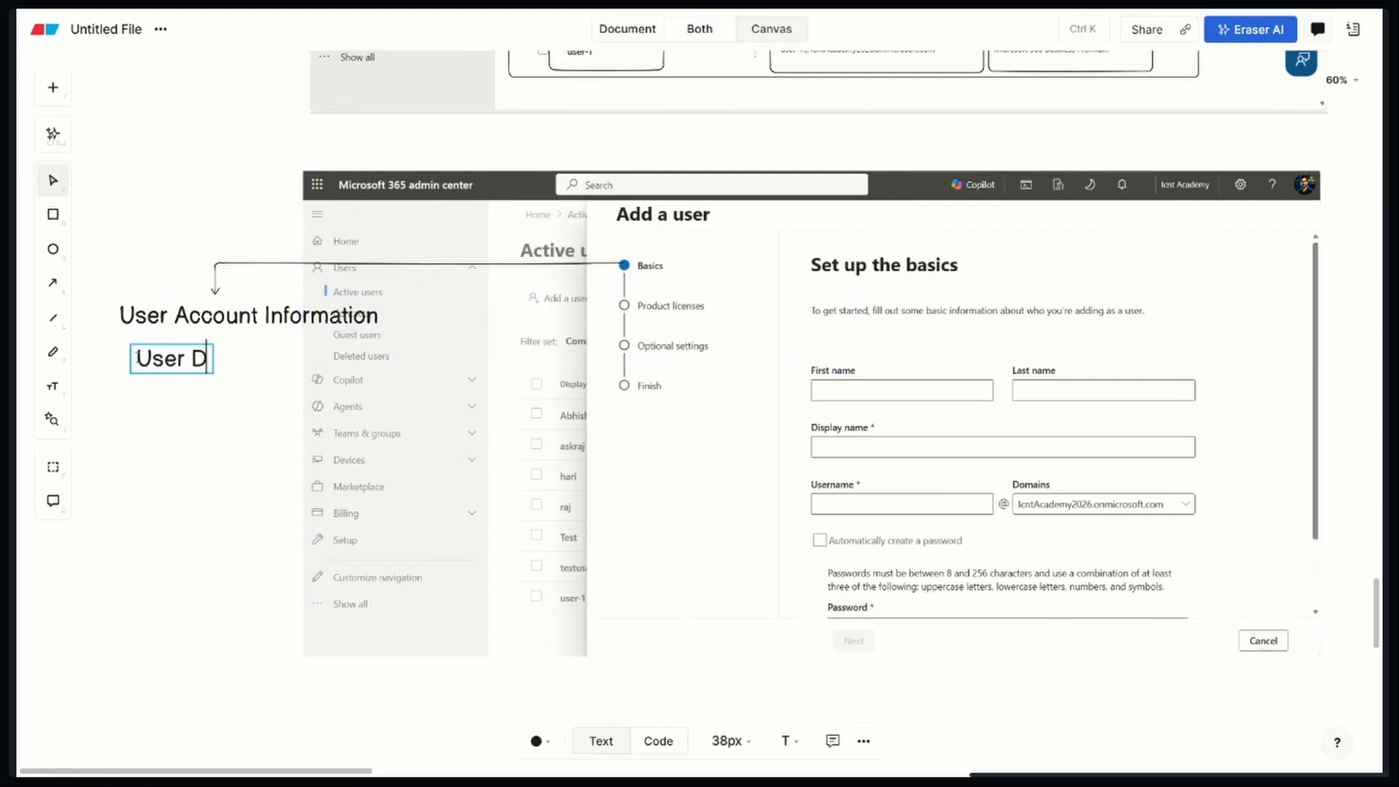
pyautogui.write('omain Name')
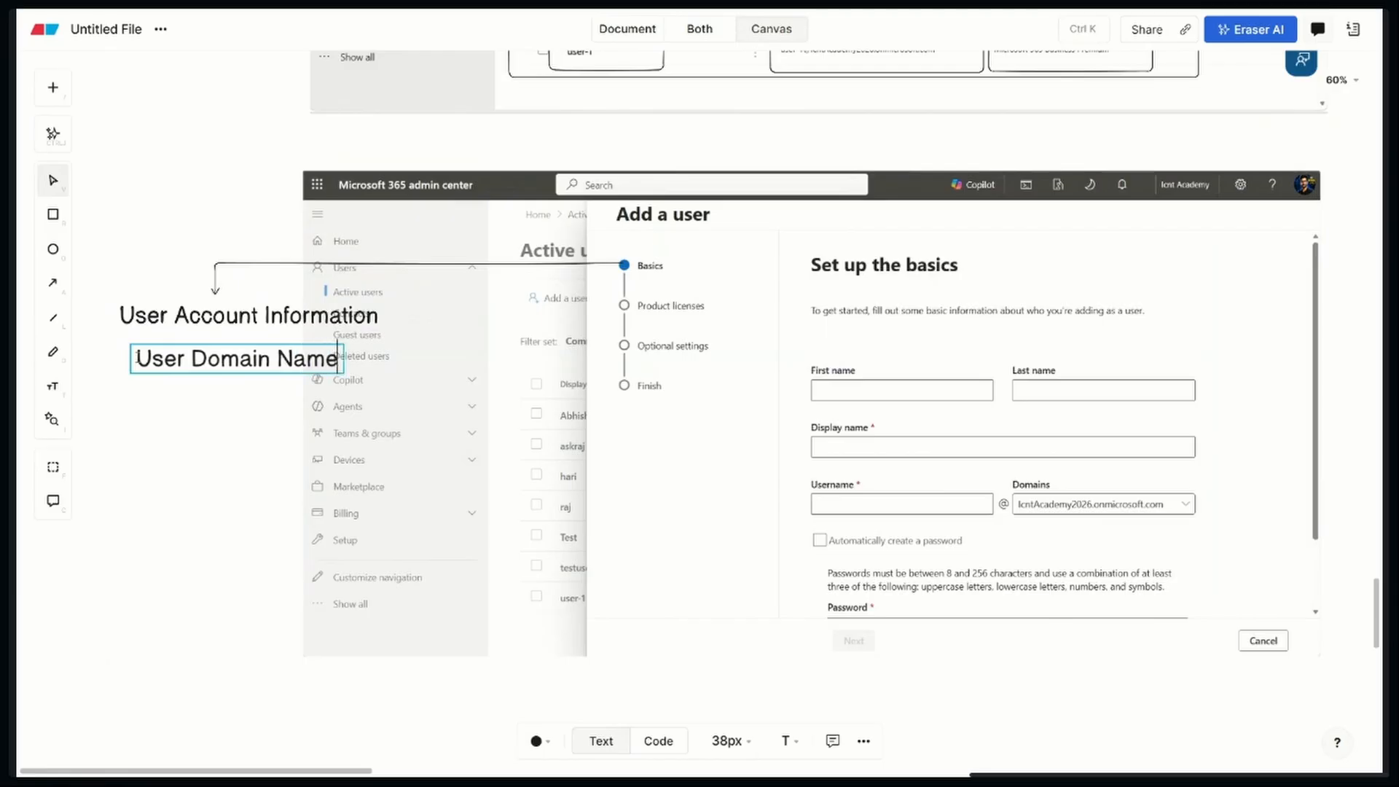
pyautogui.click(176, 445)
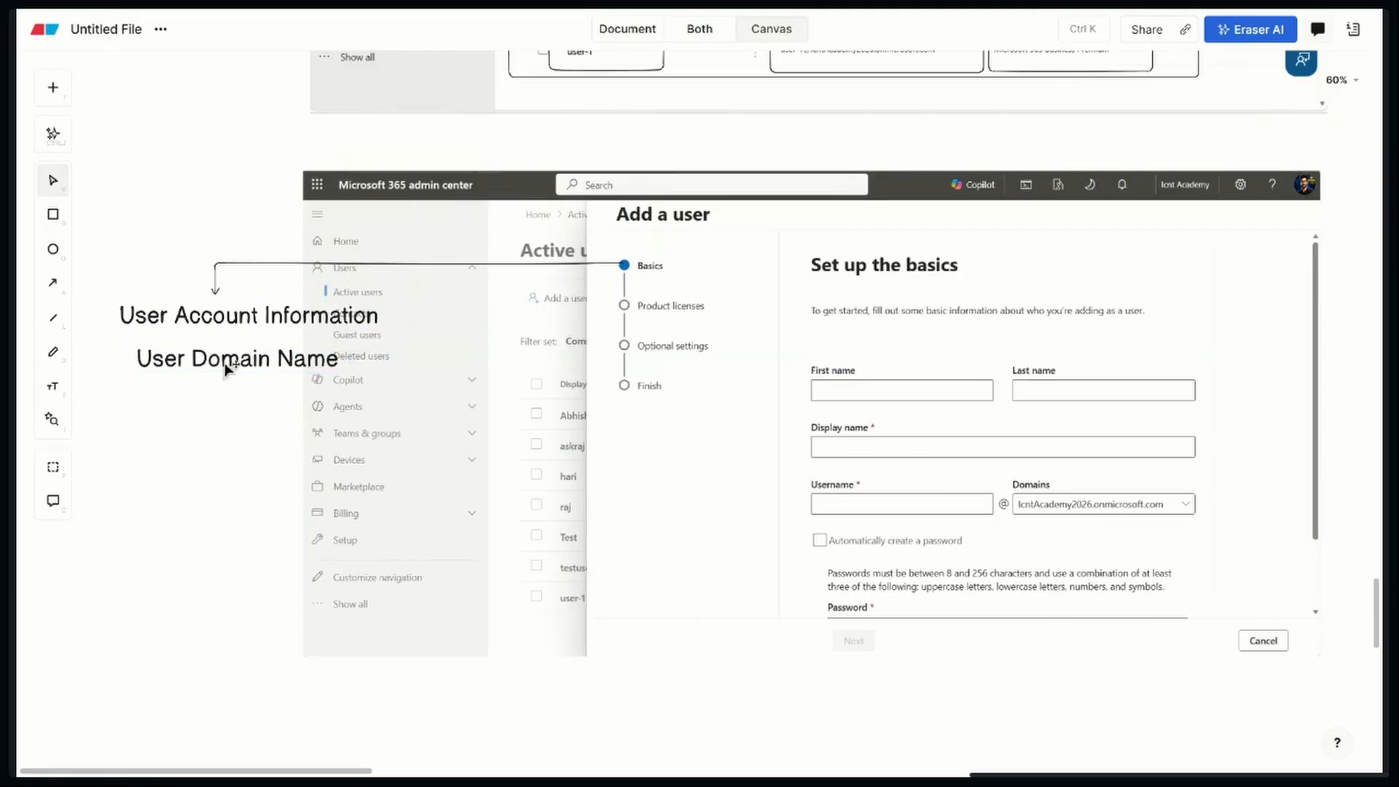
pyautogui.moveTo(219, 367)
pyautogui.mouseDown()
pyautogui.moveTo(252, 366)
pyautogui.moveTo(227, 361)
pyautogui.mouseUp()
pyautogui.click(226, 476)
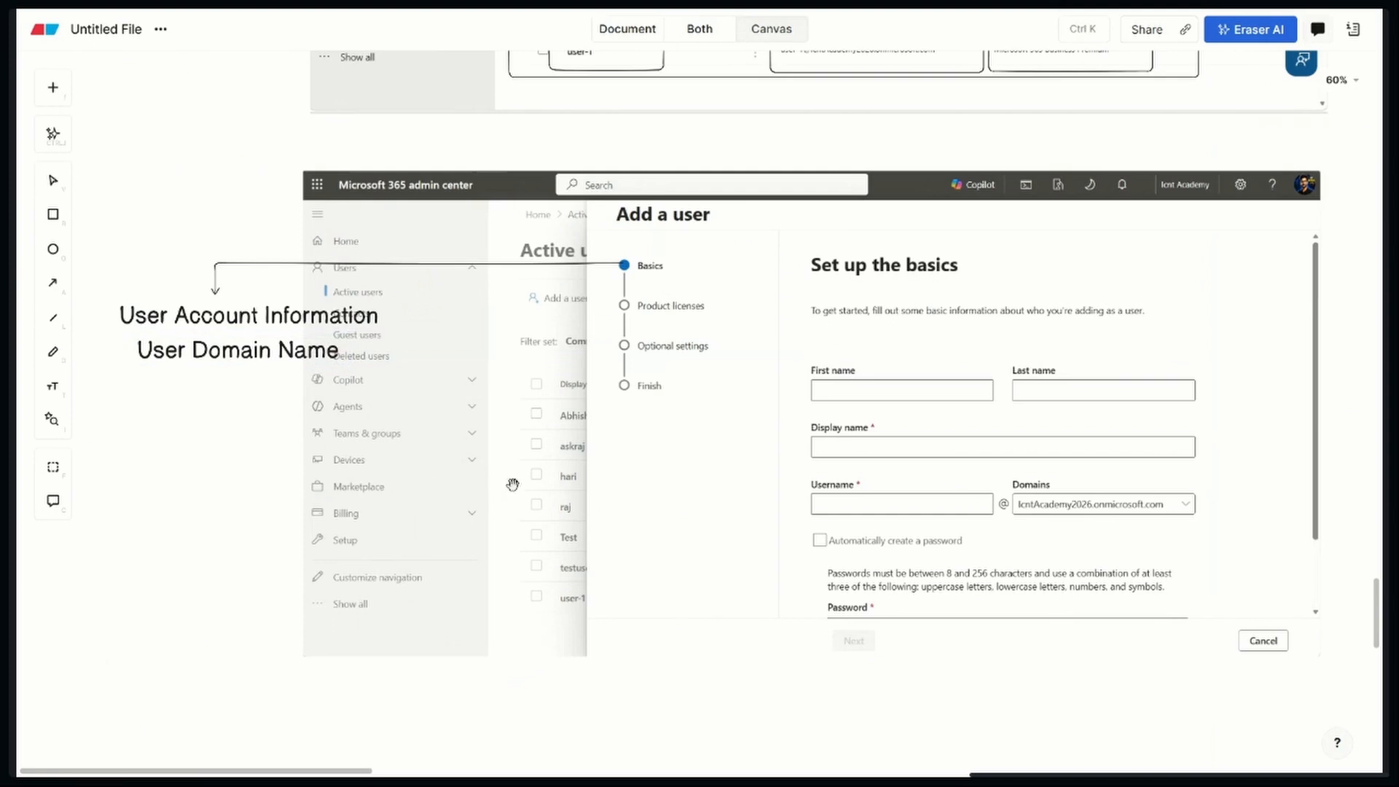
# Switch to the Microsoft 365 admin center and fill in User-2 as the new user's first name and display name
pyautogui.hscroll(3, 503, 488)
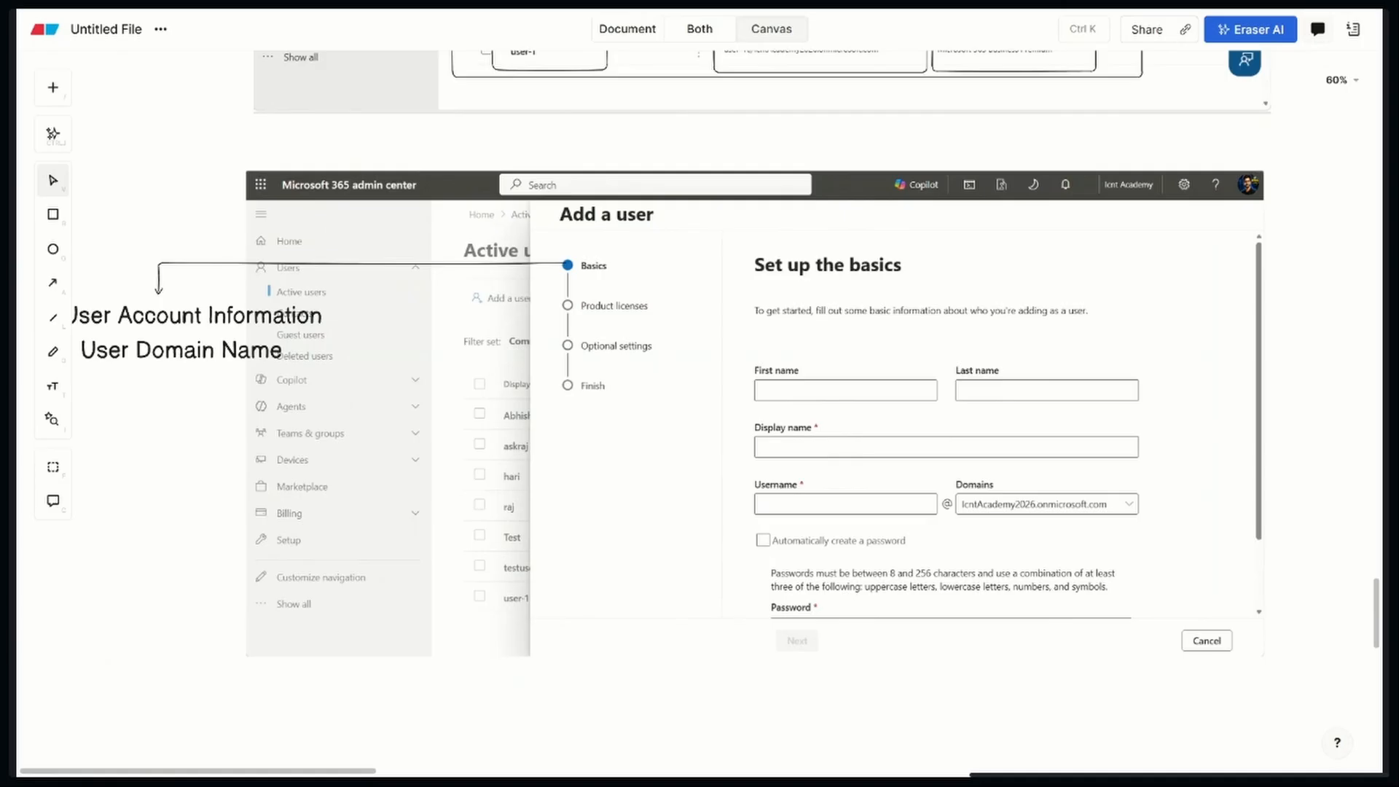
pyautogui.hotkey('alt', 'Tab')
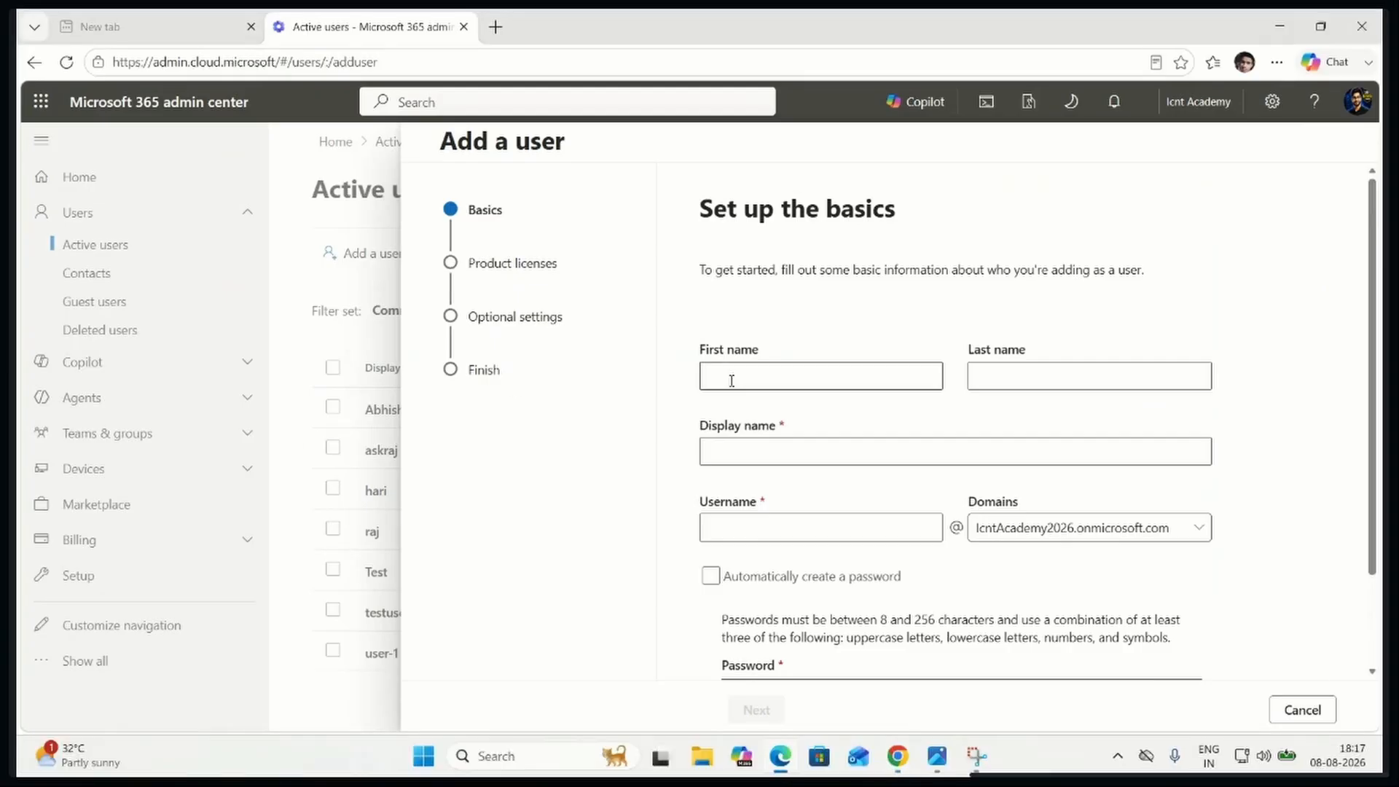
pyautogui.click(781, 446)
pyautogui.click(791, 431)
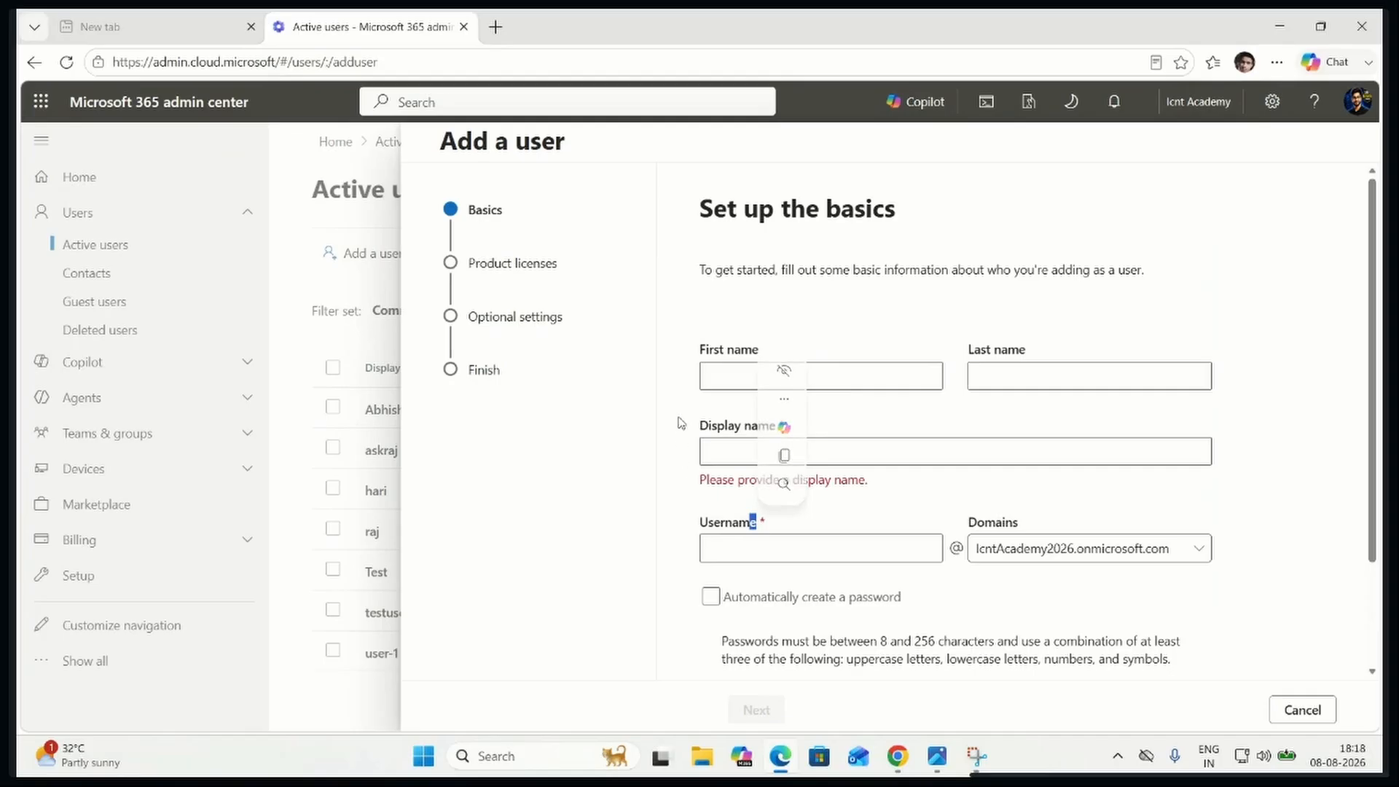
pyautogui.click(726, 370)
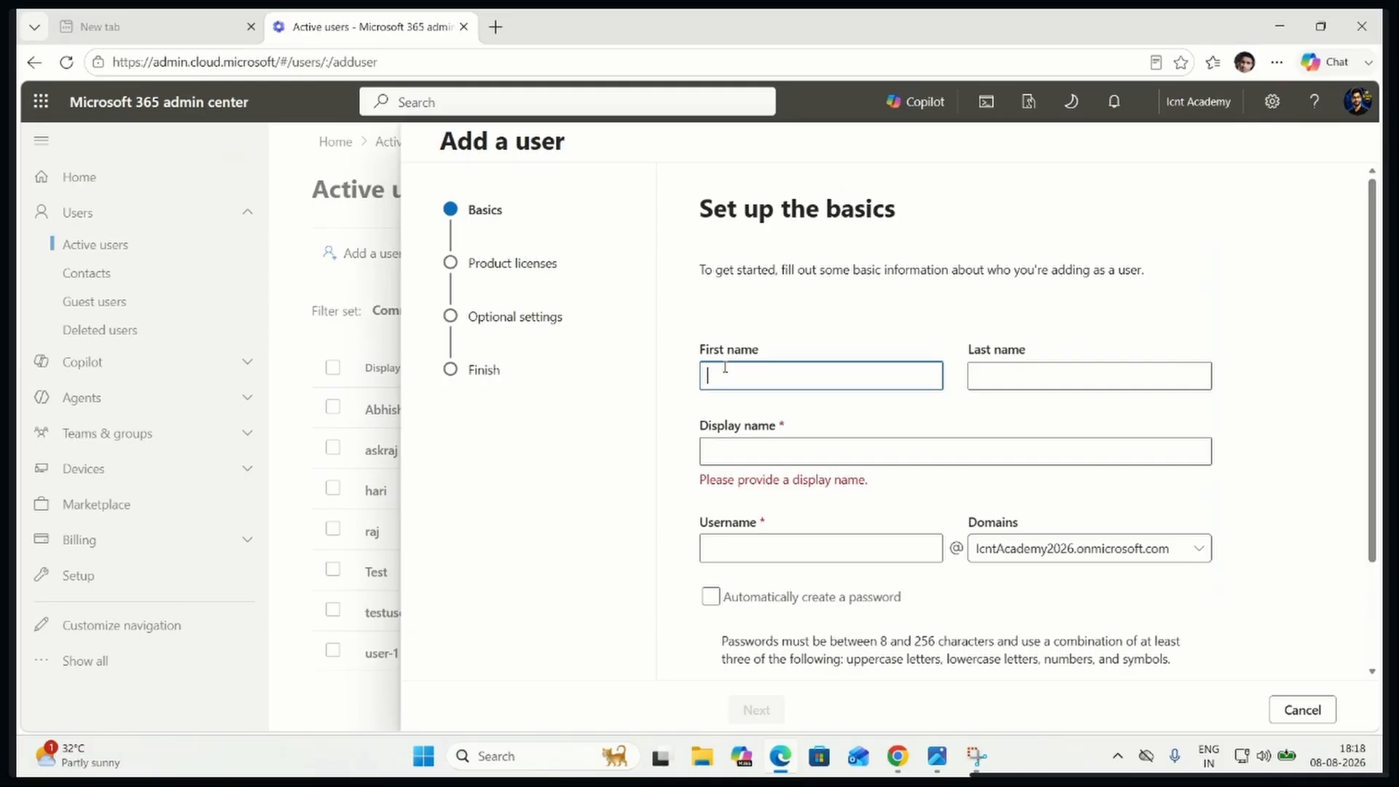
pyautogui.write('User-2')
pyautogui.click(796, 451)
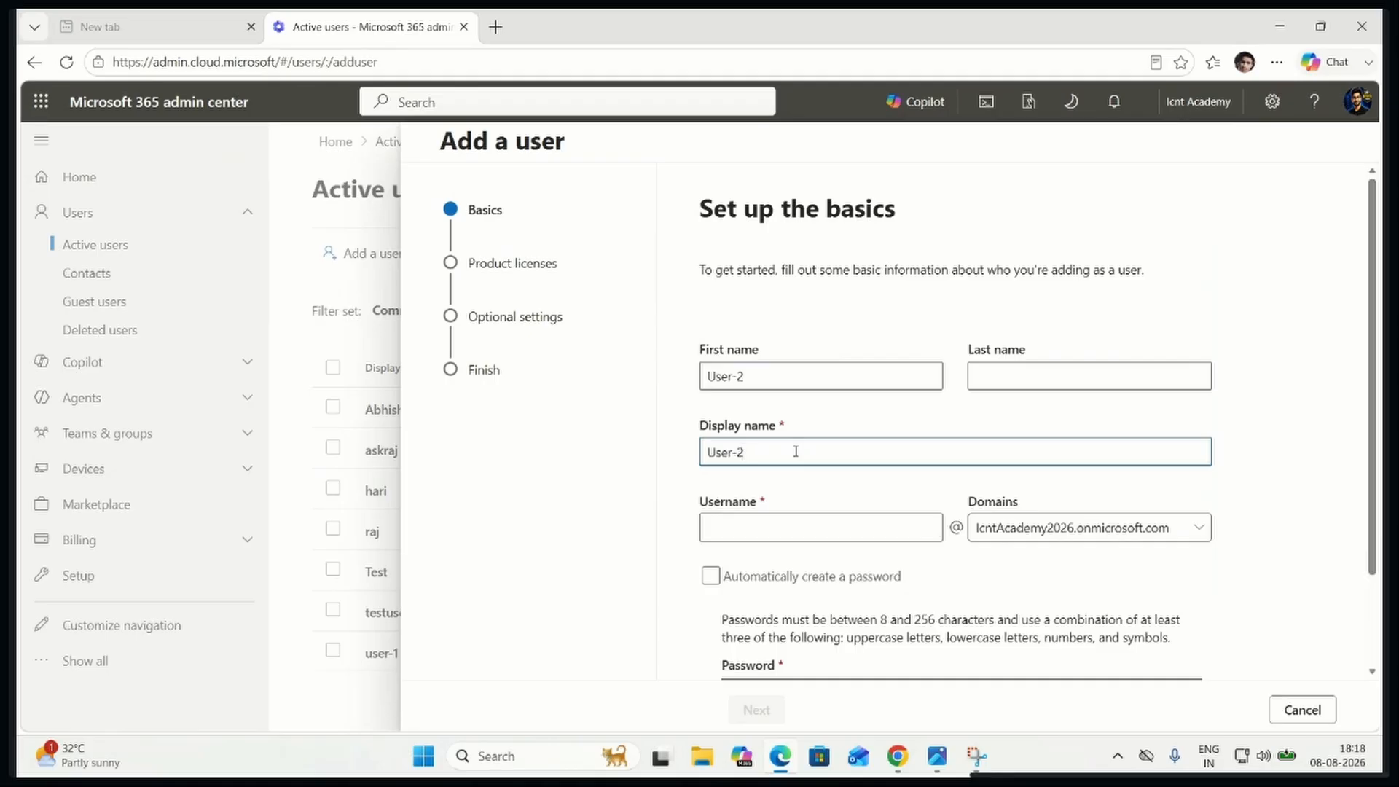
# Enter user-2 as the username and check the domain choice, keeping lcntAcademy2026.onmicrosoft.com
pyautogui.click(763, 523)
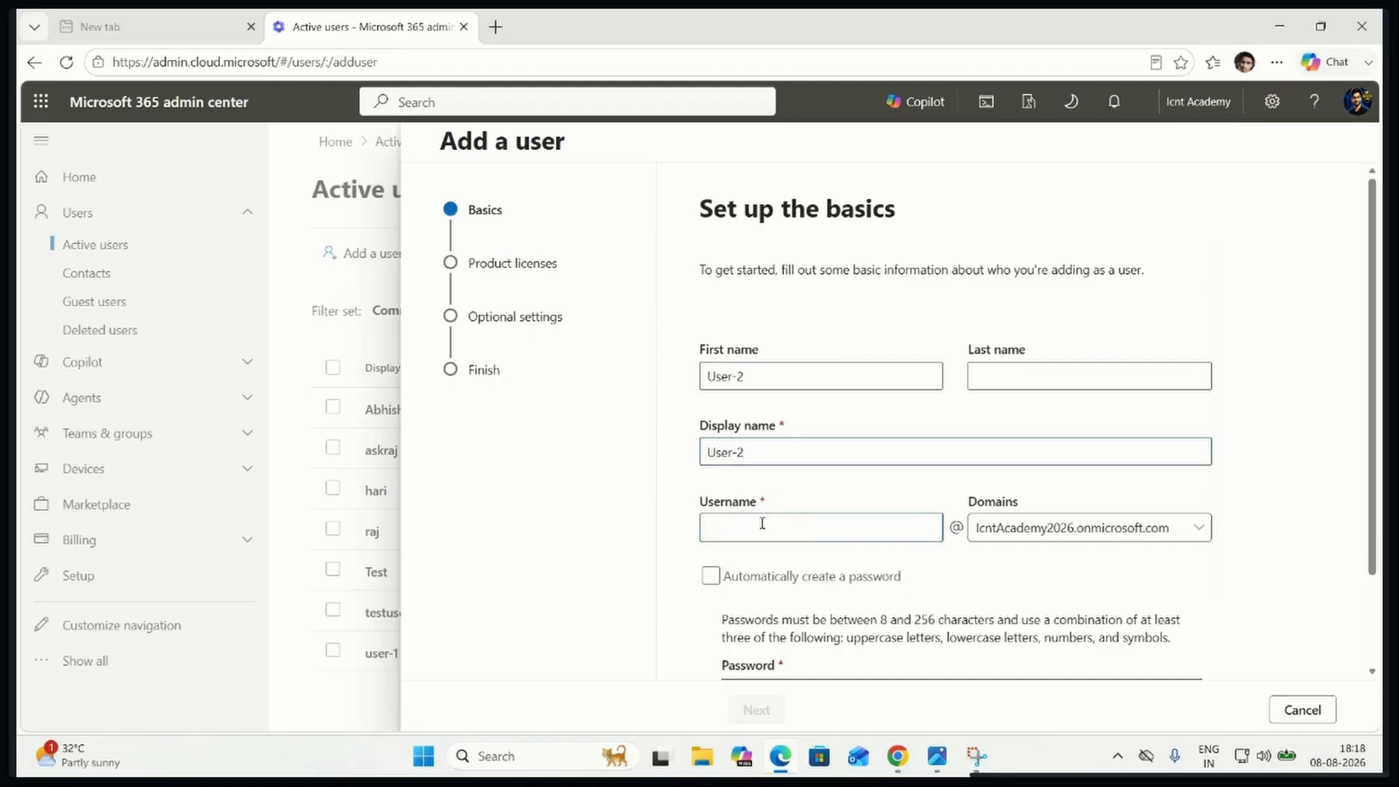
pyautogui.write('user-2')
pyautogui.click(1210, 534)
pyautogui.click(1277, 490)
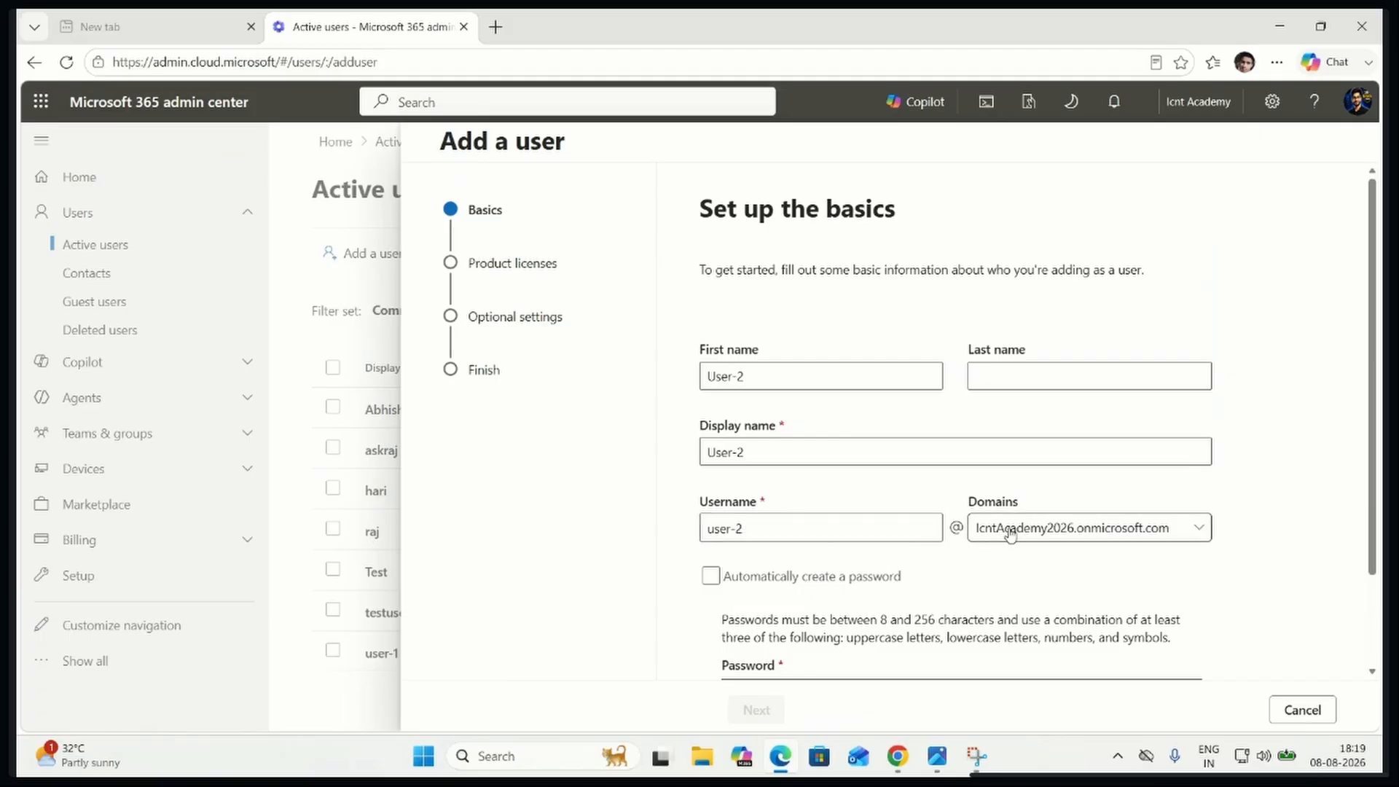
pyautogui.scroll(-2, 1010, 534)
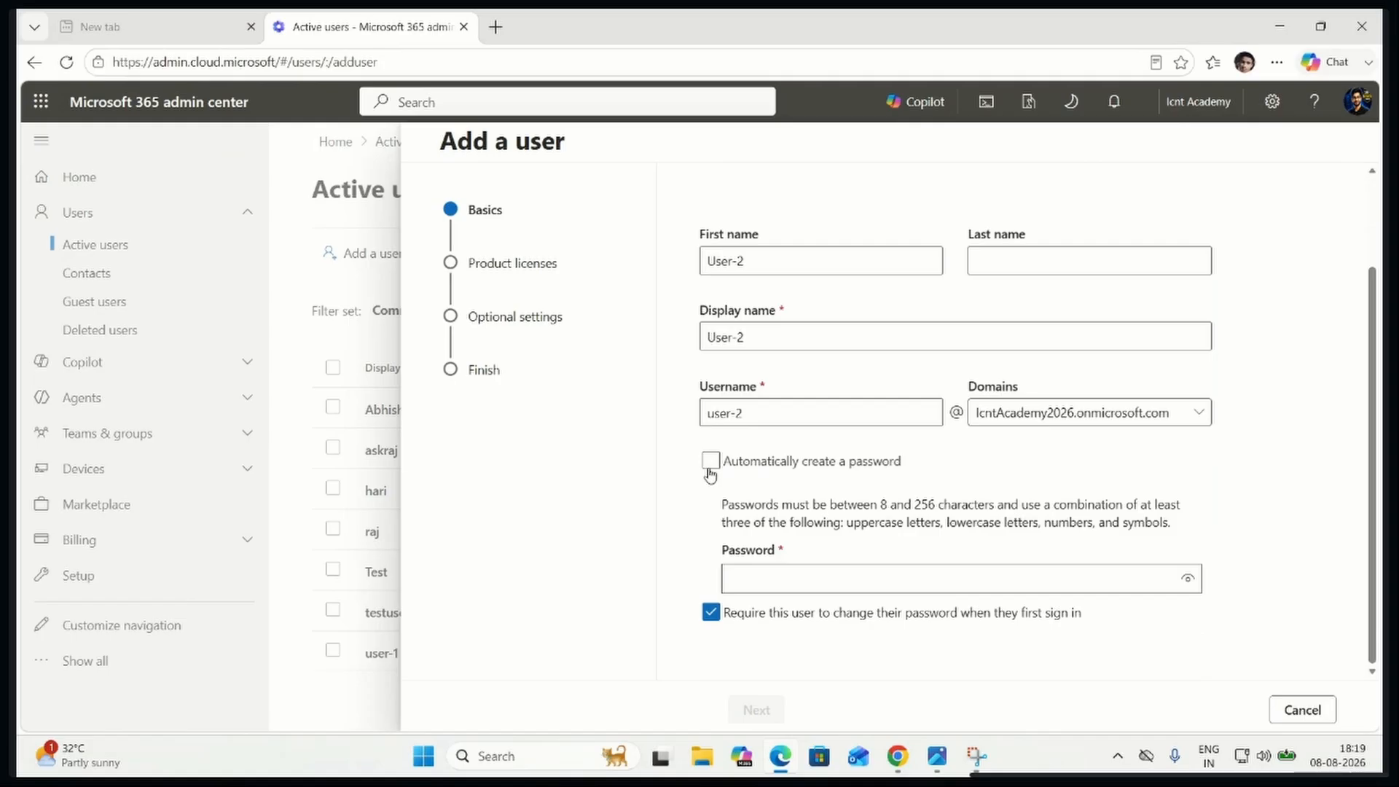
pyautogui.click(709, 470)
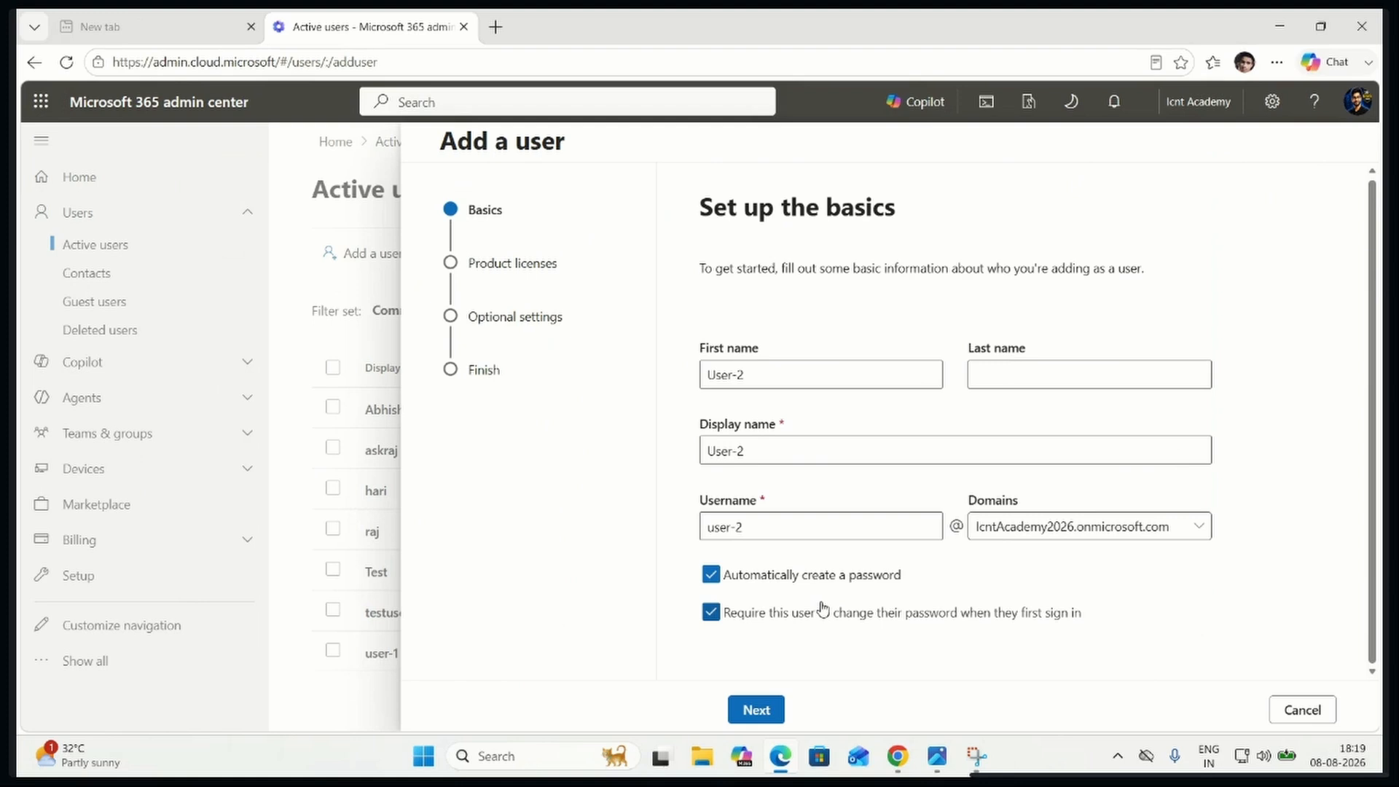
pyautogui.click(720, 575)
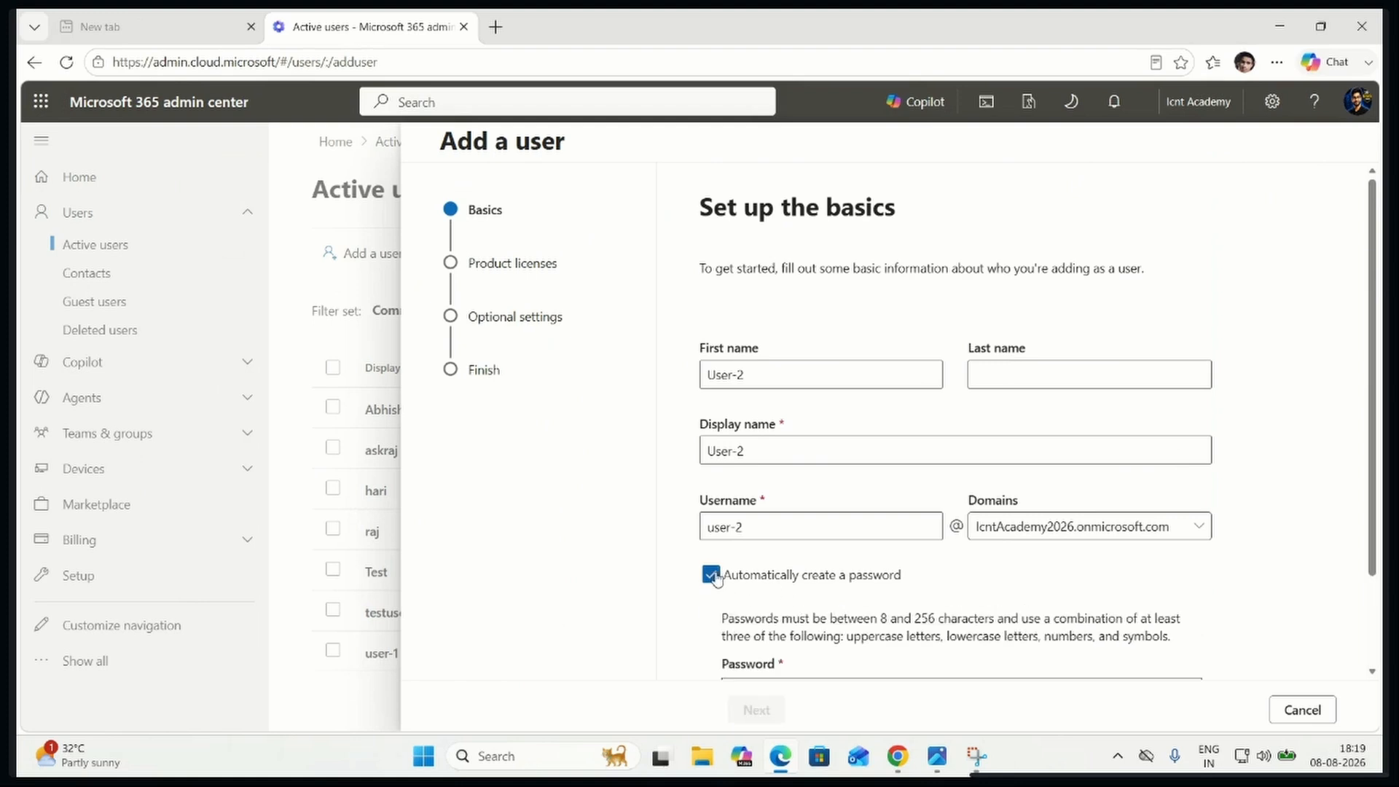
# Enter the new user's account password in the Password field and reveal it
pyautogui.scroll(-2, 770, 641)
pyautogui.click(827, 573)
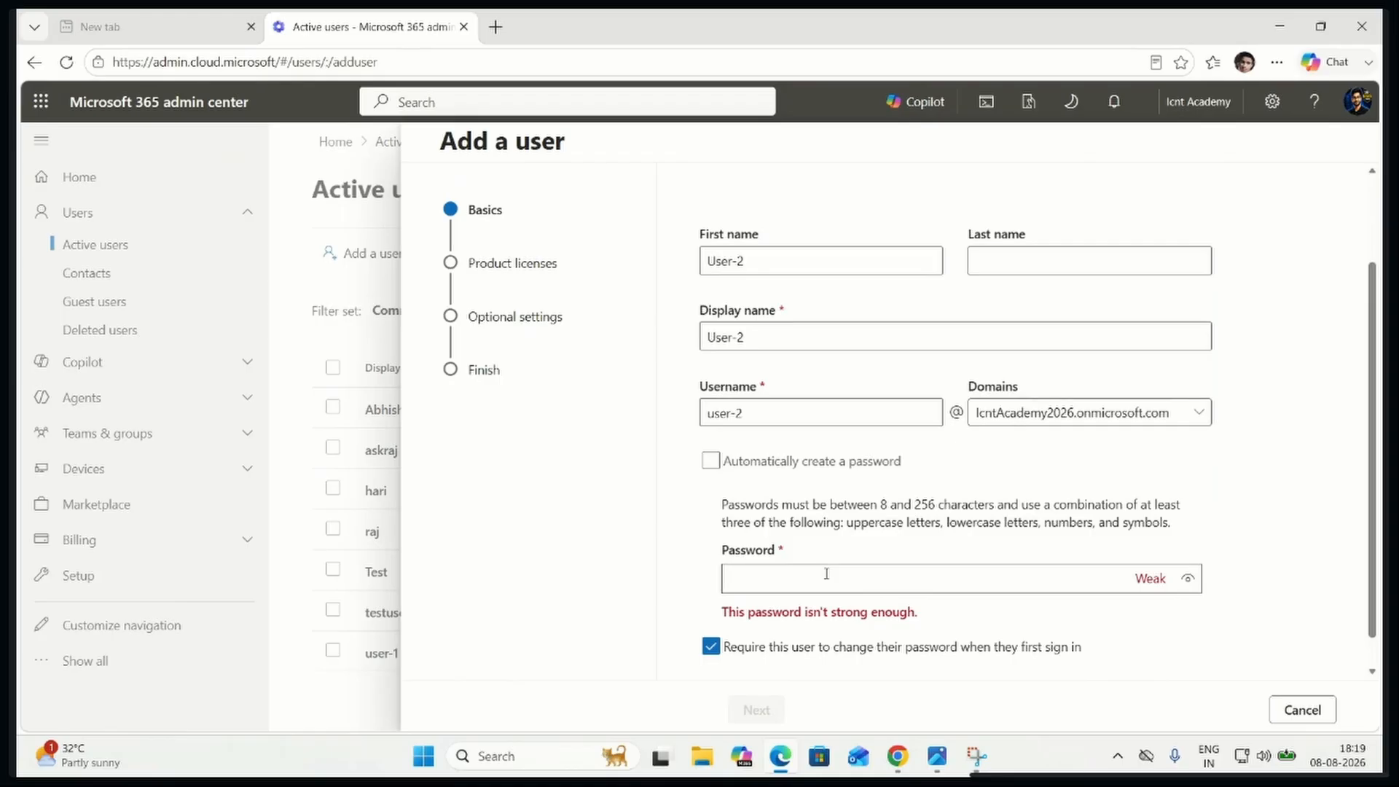
pyautogui.write('••••••••••')
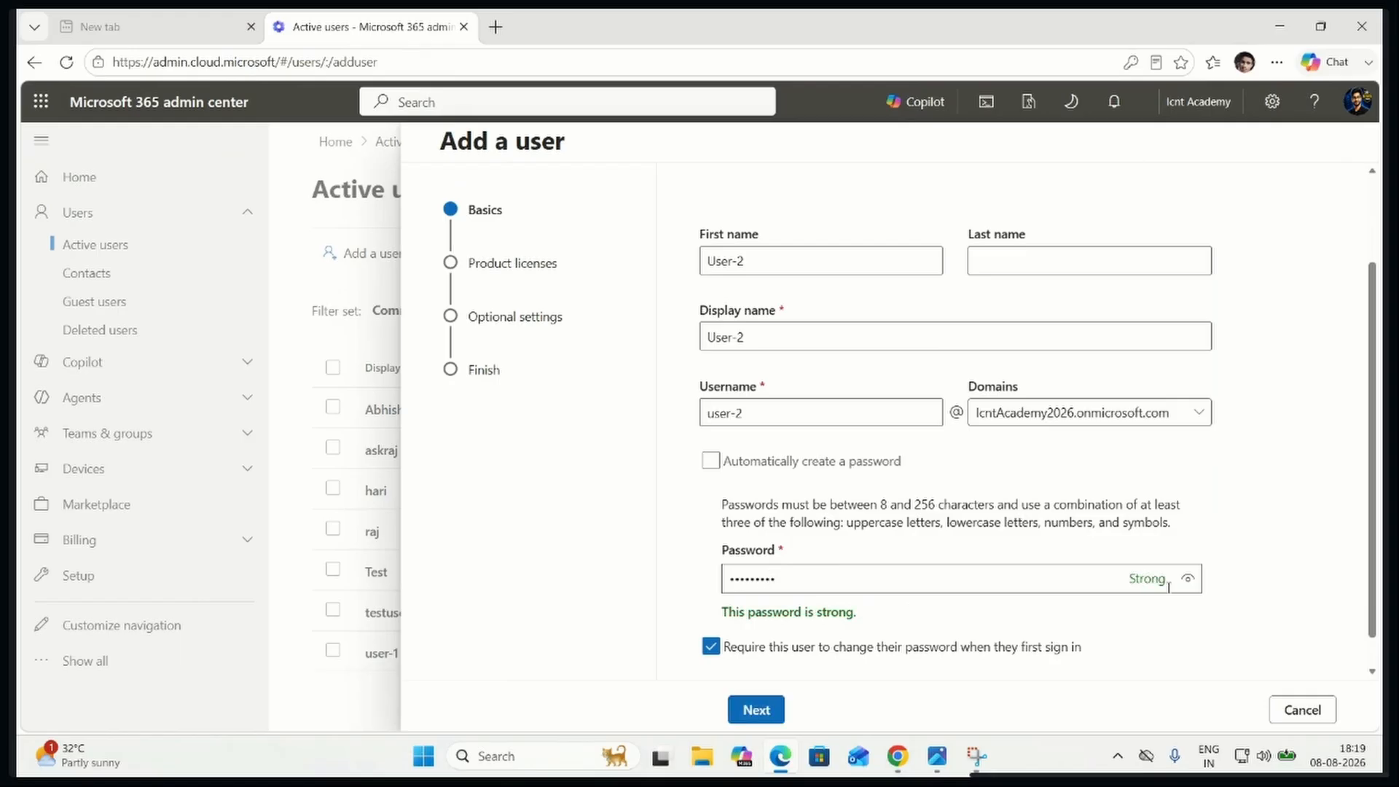
pyautogui.click(1189, 580)
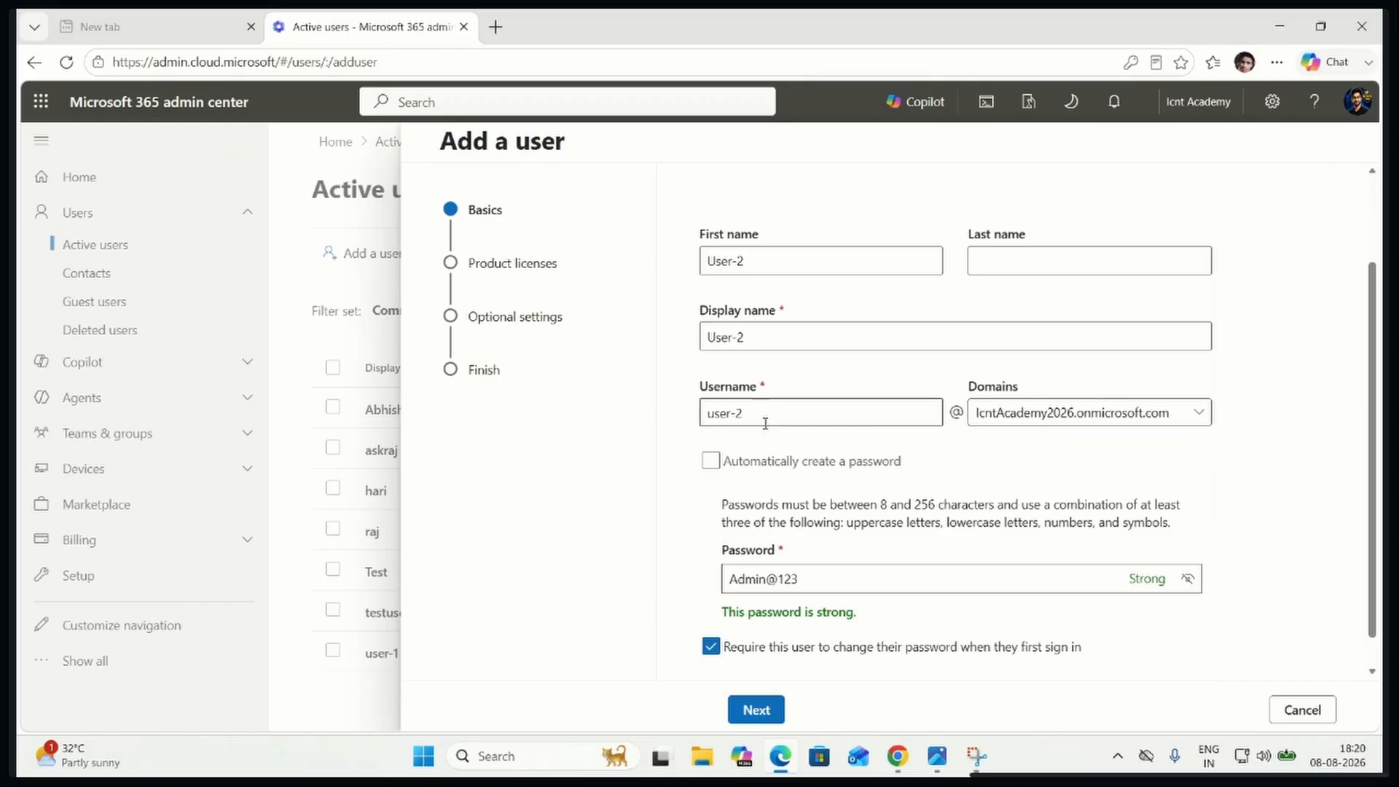
pyautogui.moveTo(838, 580); pyautogui.dragTo(726, 576)
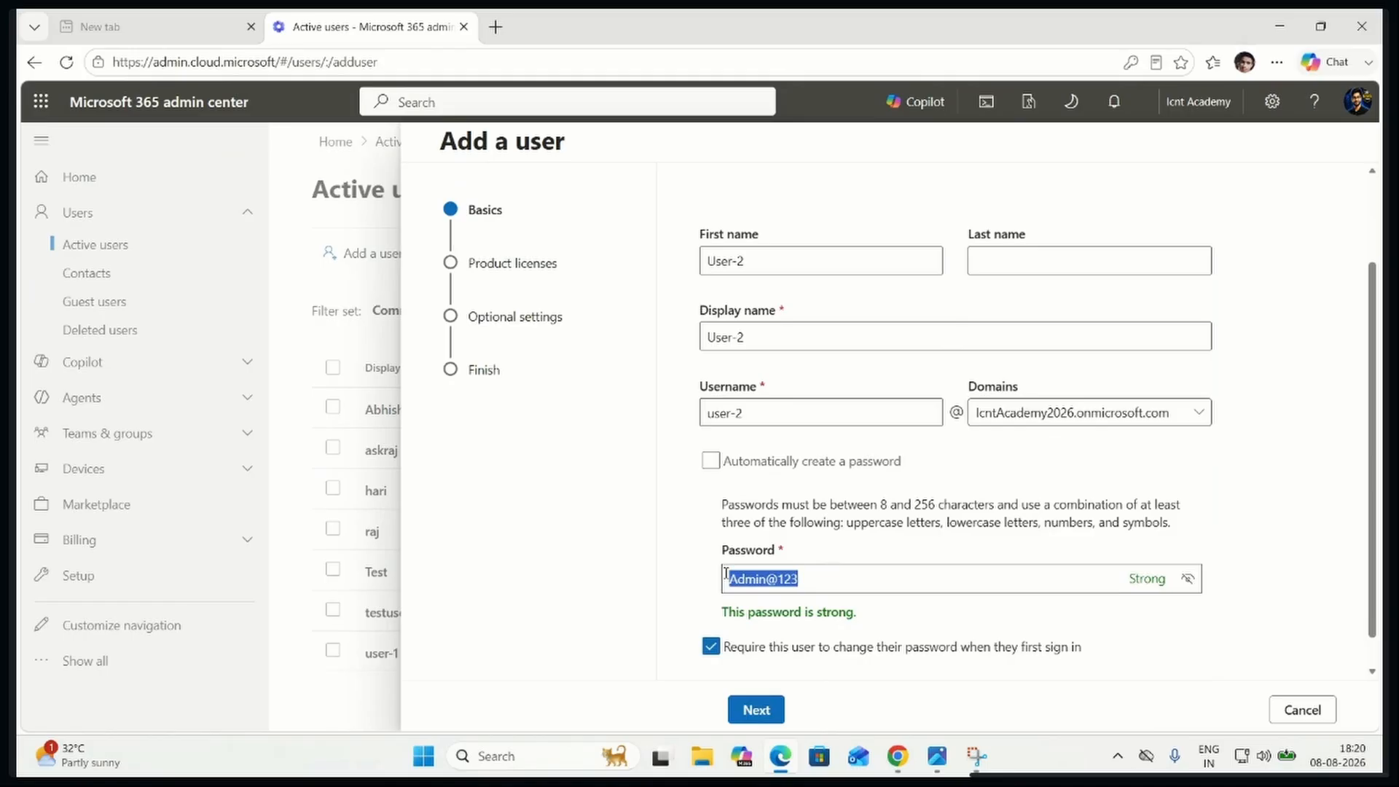
pyautogui.moveTo(828, 580); pyautogui.dragTo(727, 579)
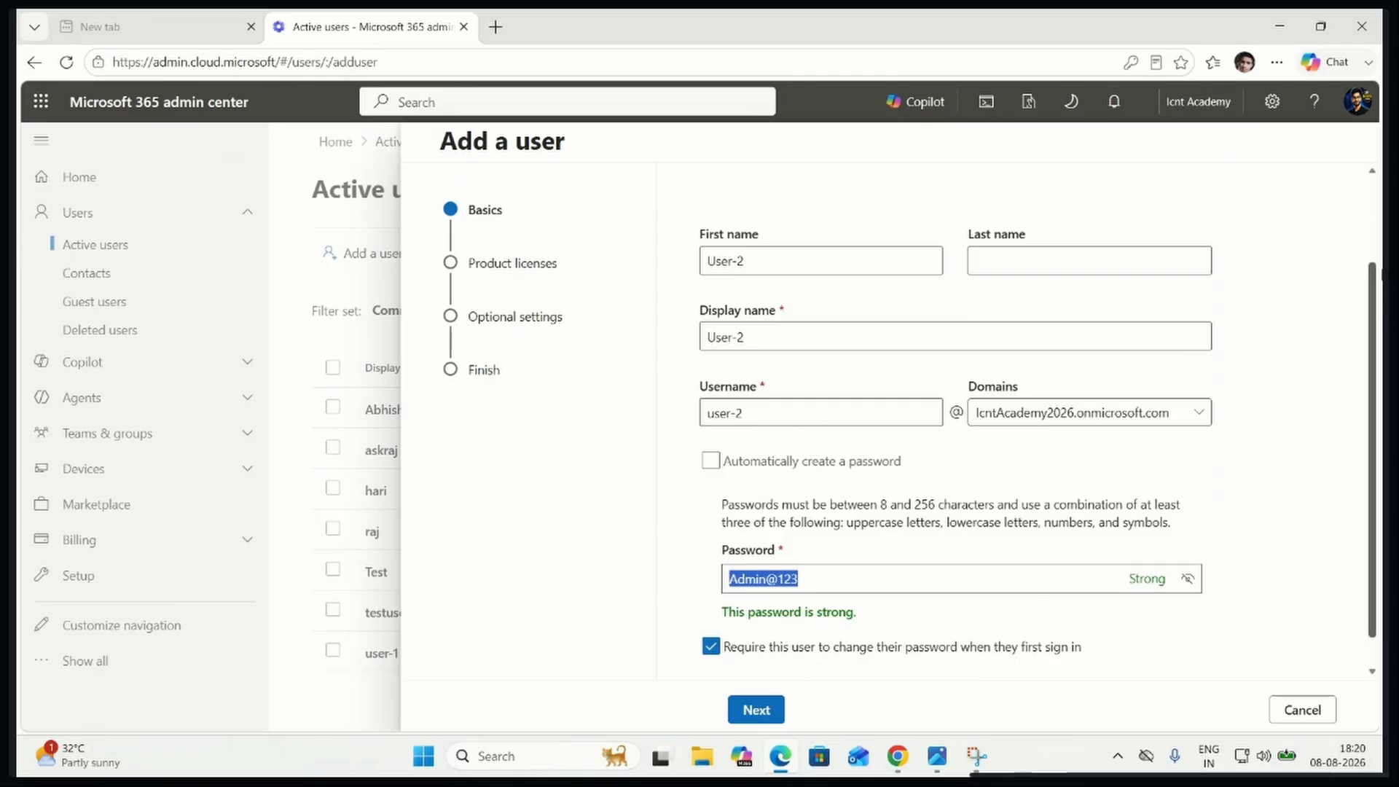
# Minimize the browser and open the Windows Computer Management console by running compmgmt.msc
pyautogui.click(1275, 34)
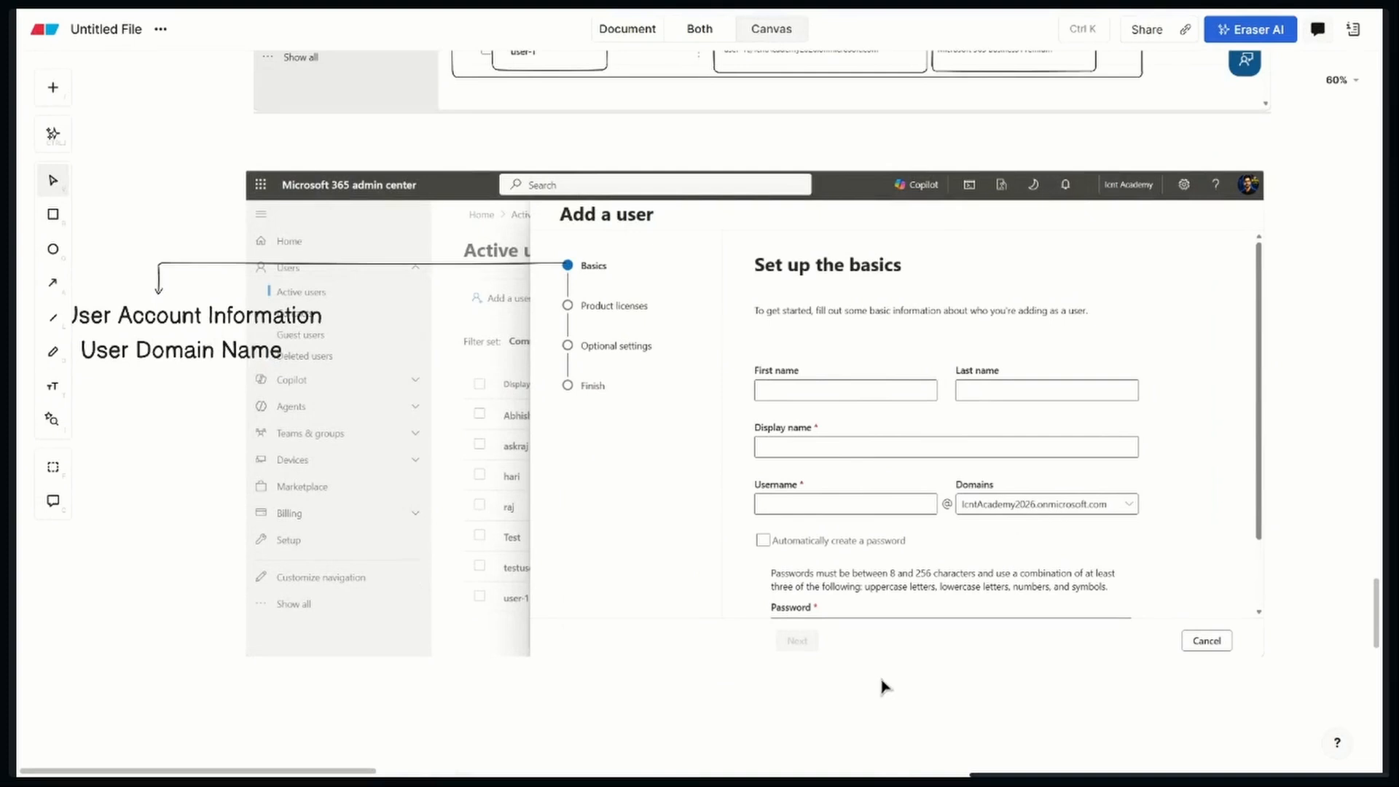
pyautogui.press('super+r')
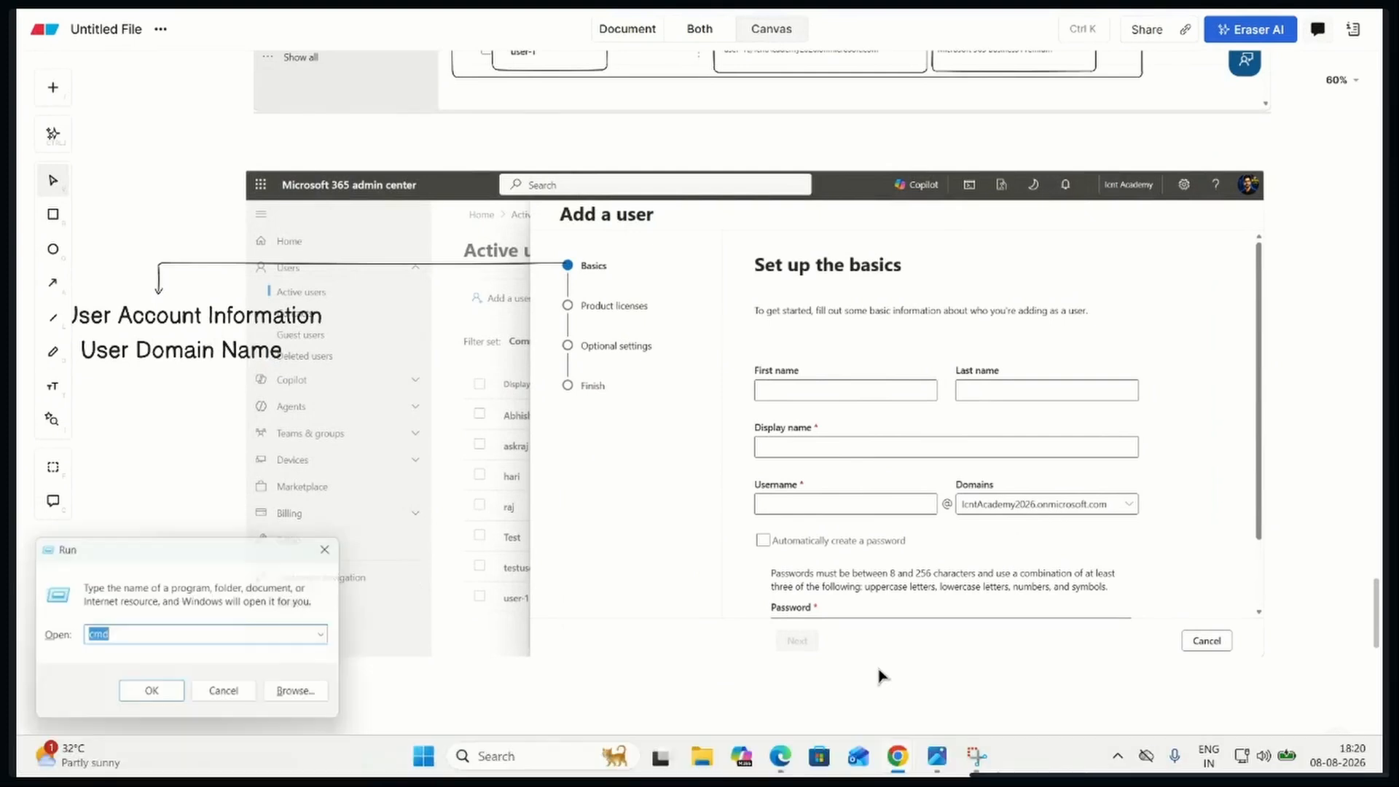
pyautogui.write('com')
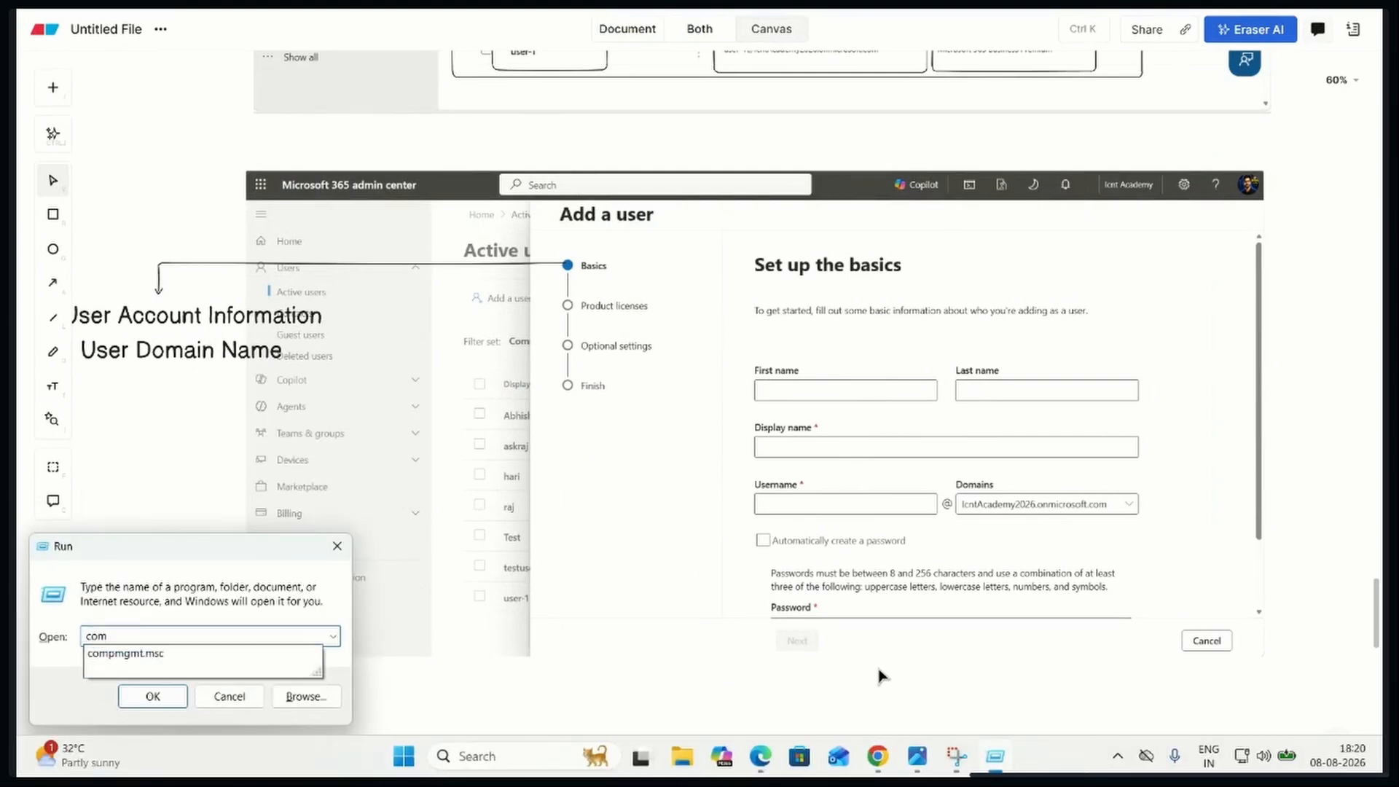
pyautogui.press('Down')
pyautogui.press('Return')
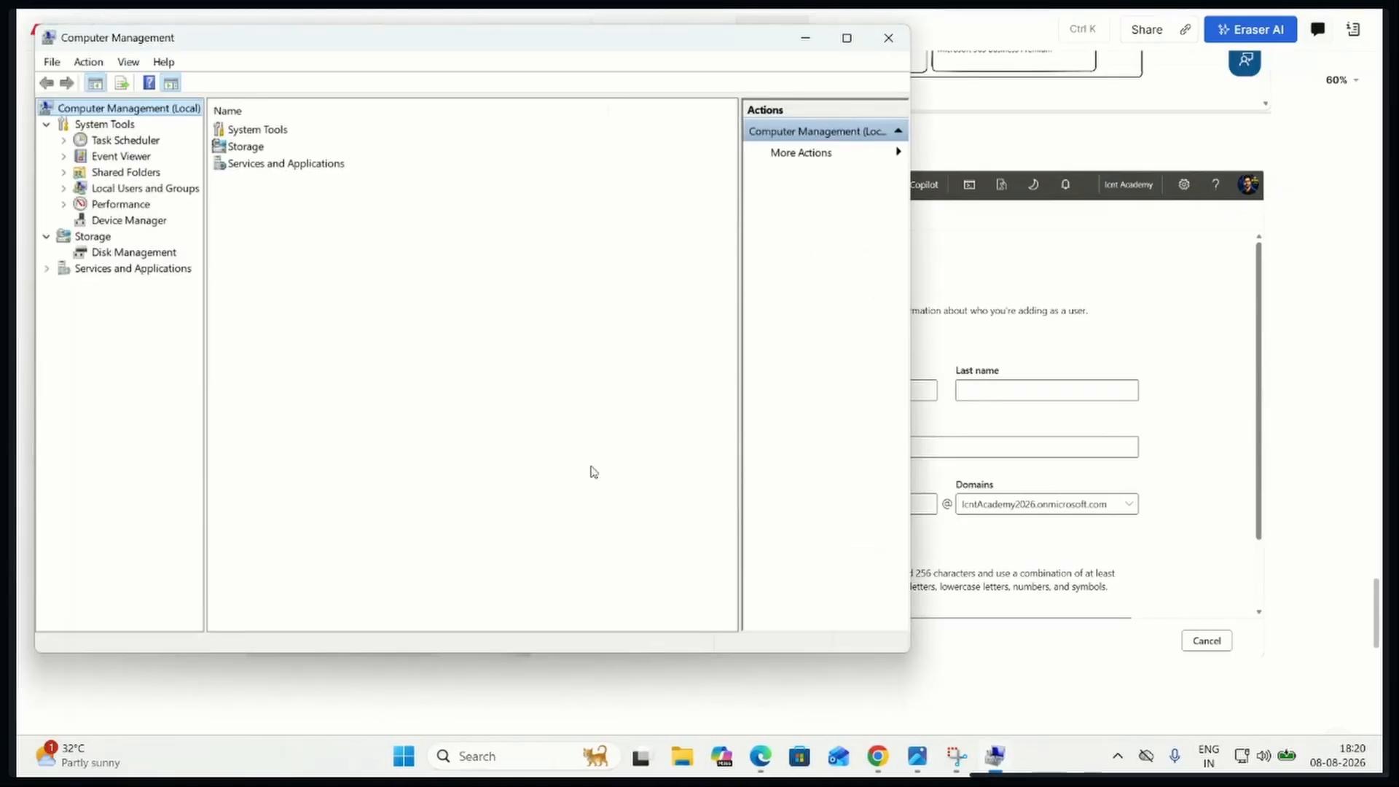
# Show the Users folder under Local Users and Groups and open the form for a new local user
pyautogui.click(142, 191)
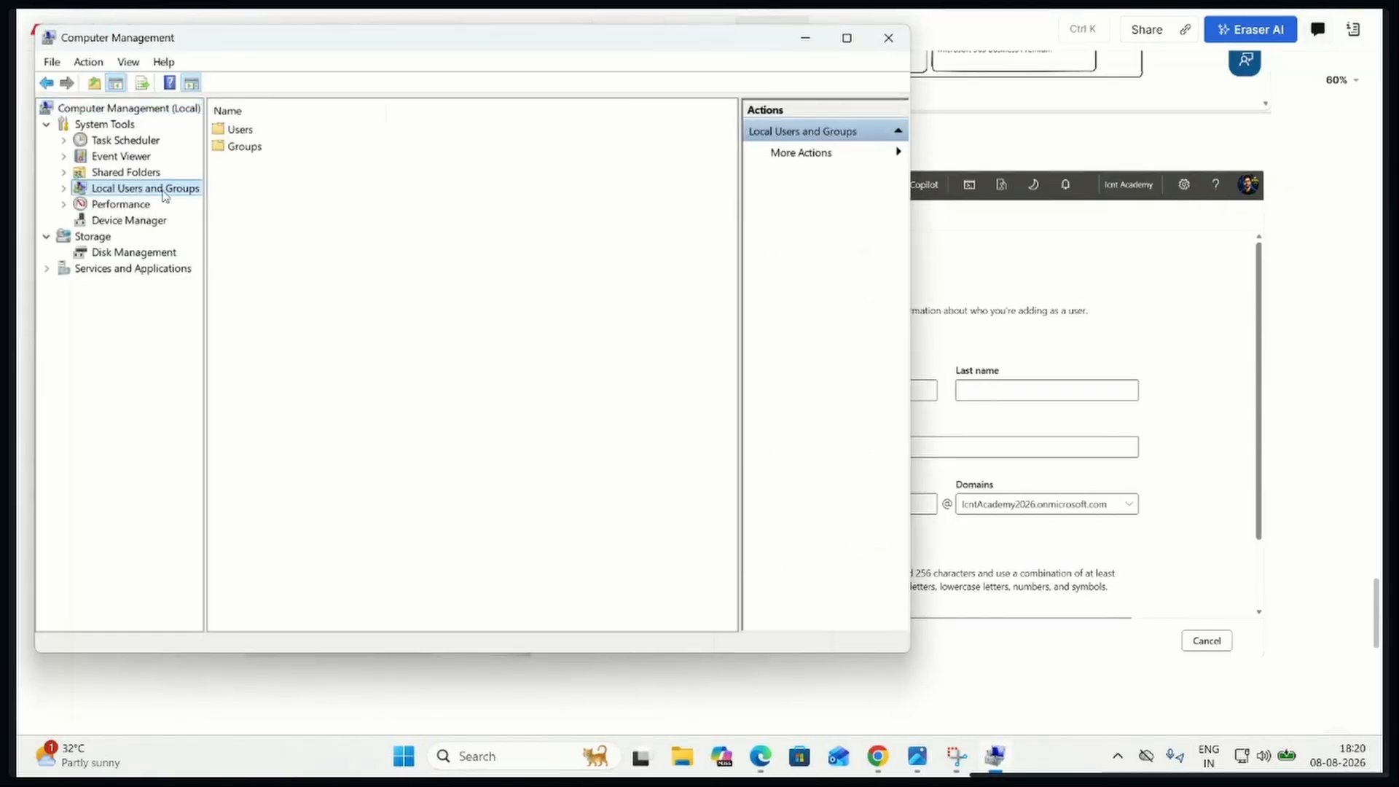
pyautogui.doubleClick(239, 133)
pyautogui.rightClick(323, 333)
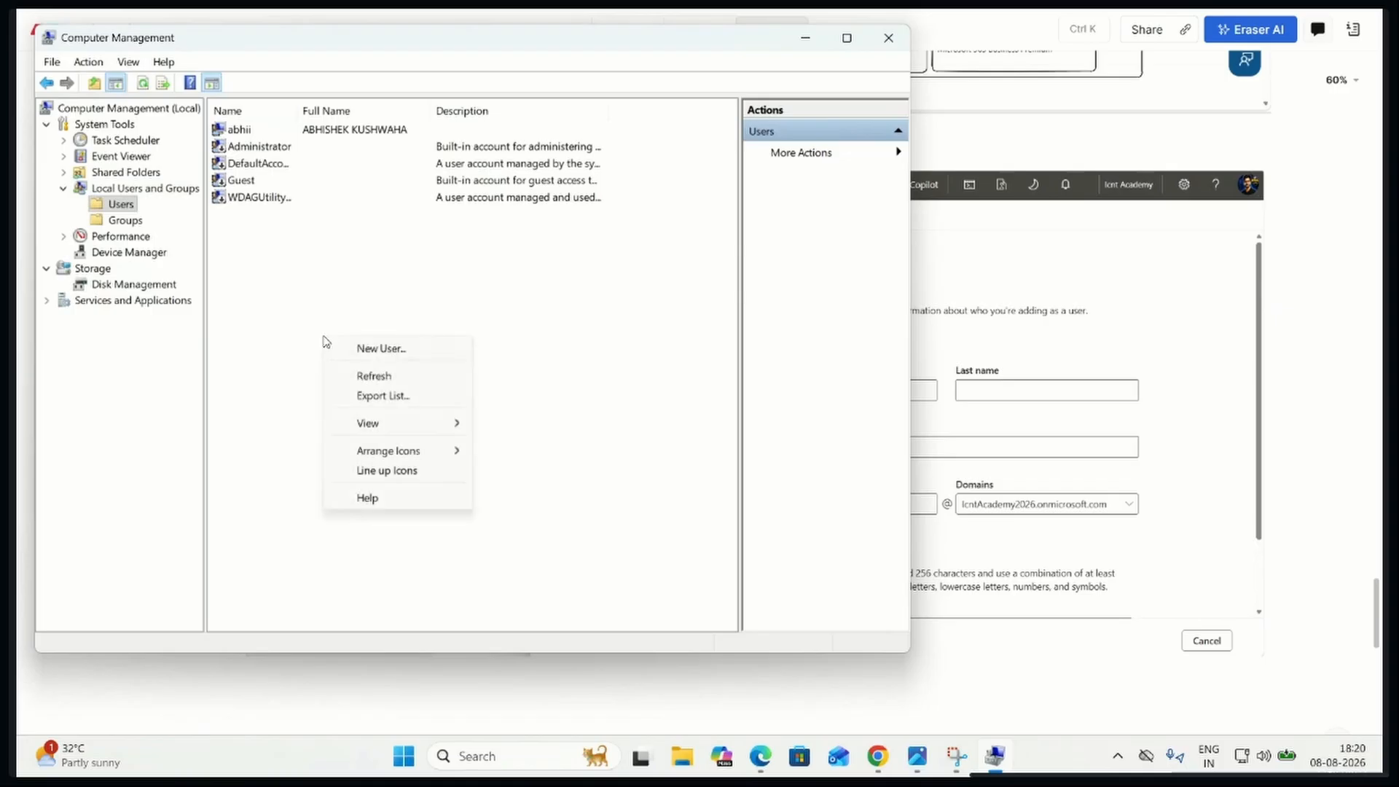
pyautogui.click(367, 349)
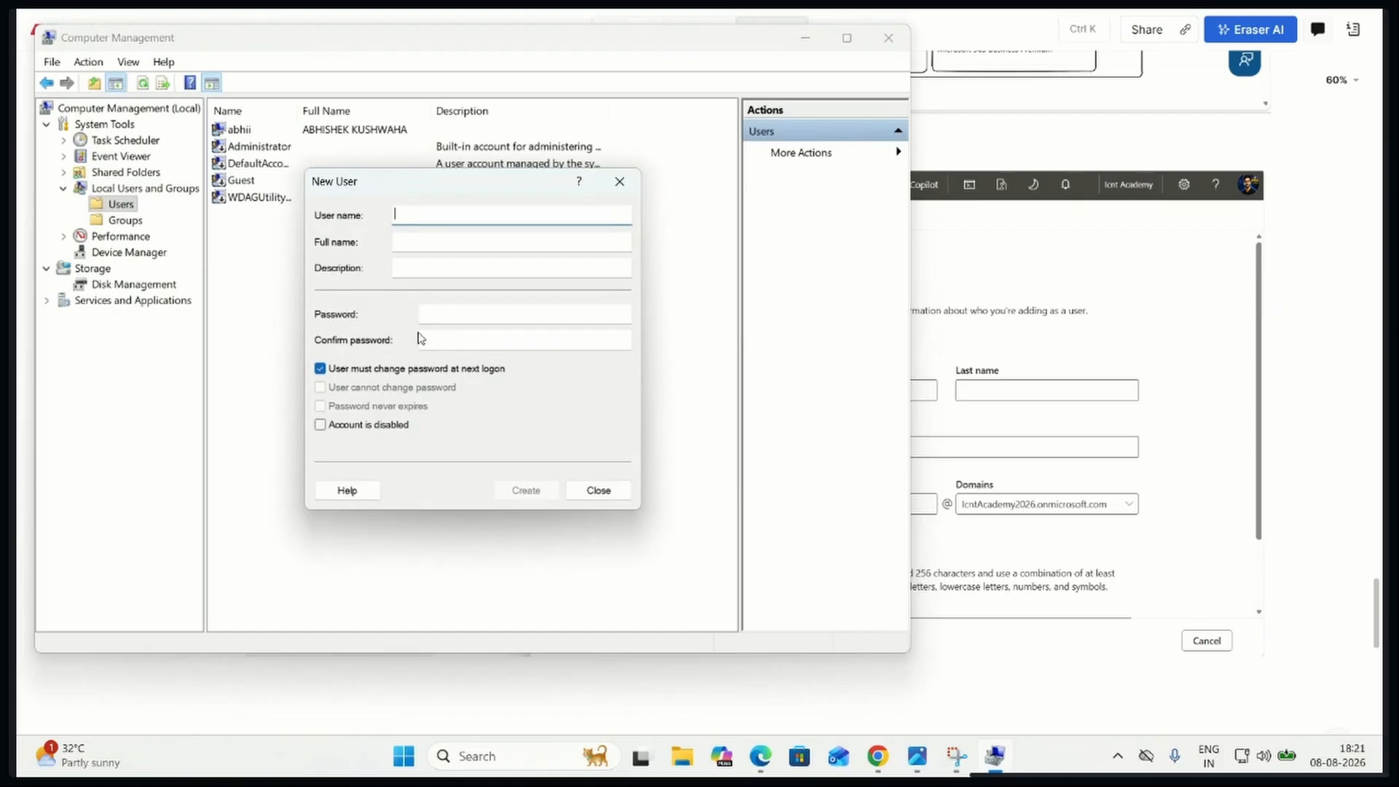
# Toggle "User must change password at next logon" and "User cannot change password" as a demonstration, and close Computer Management without creating a user
pyautogui.click(431, 311)
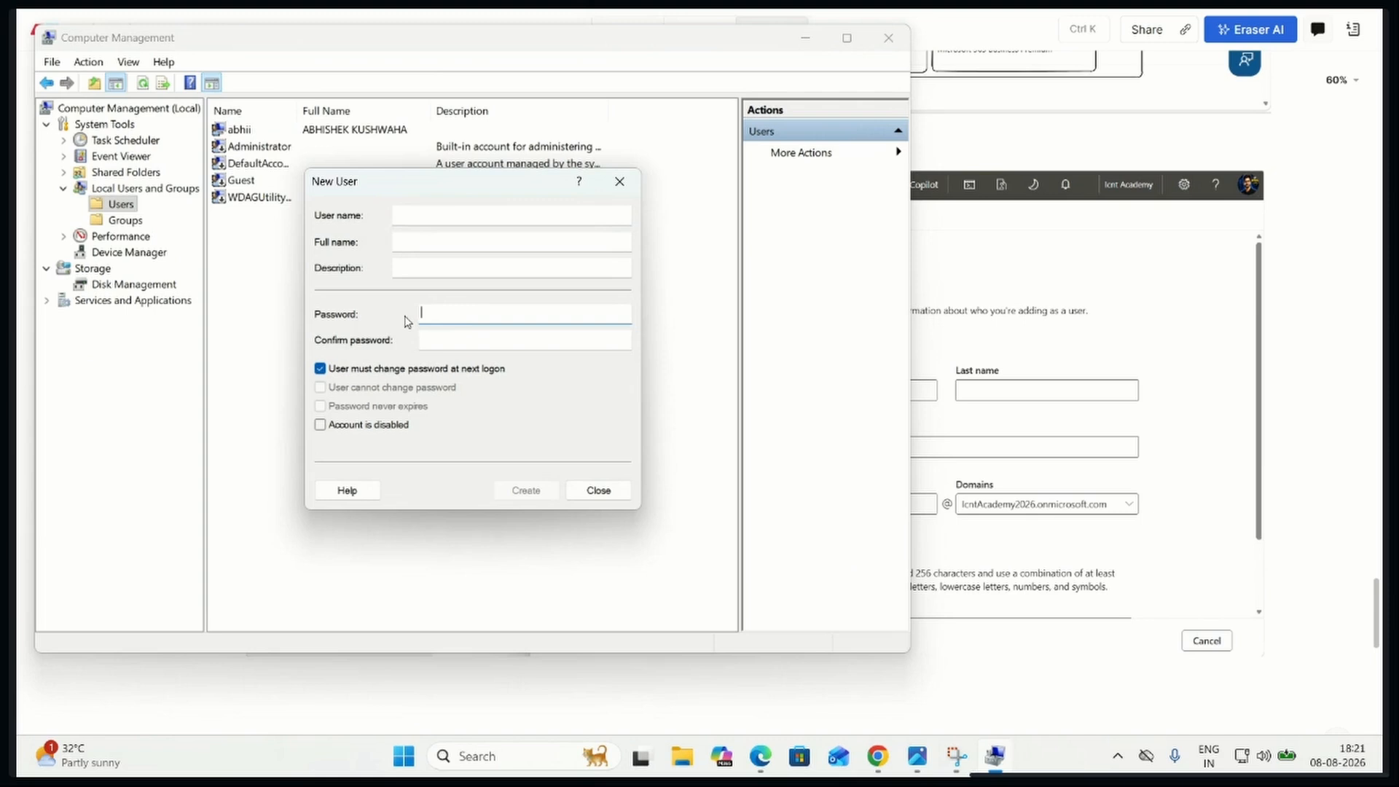
pyautogui.click(320, 369)
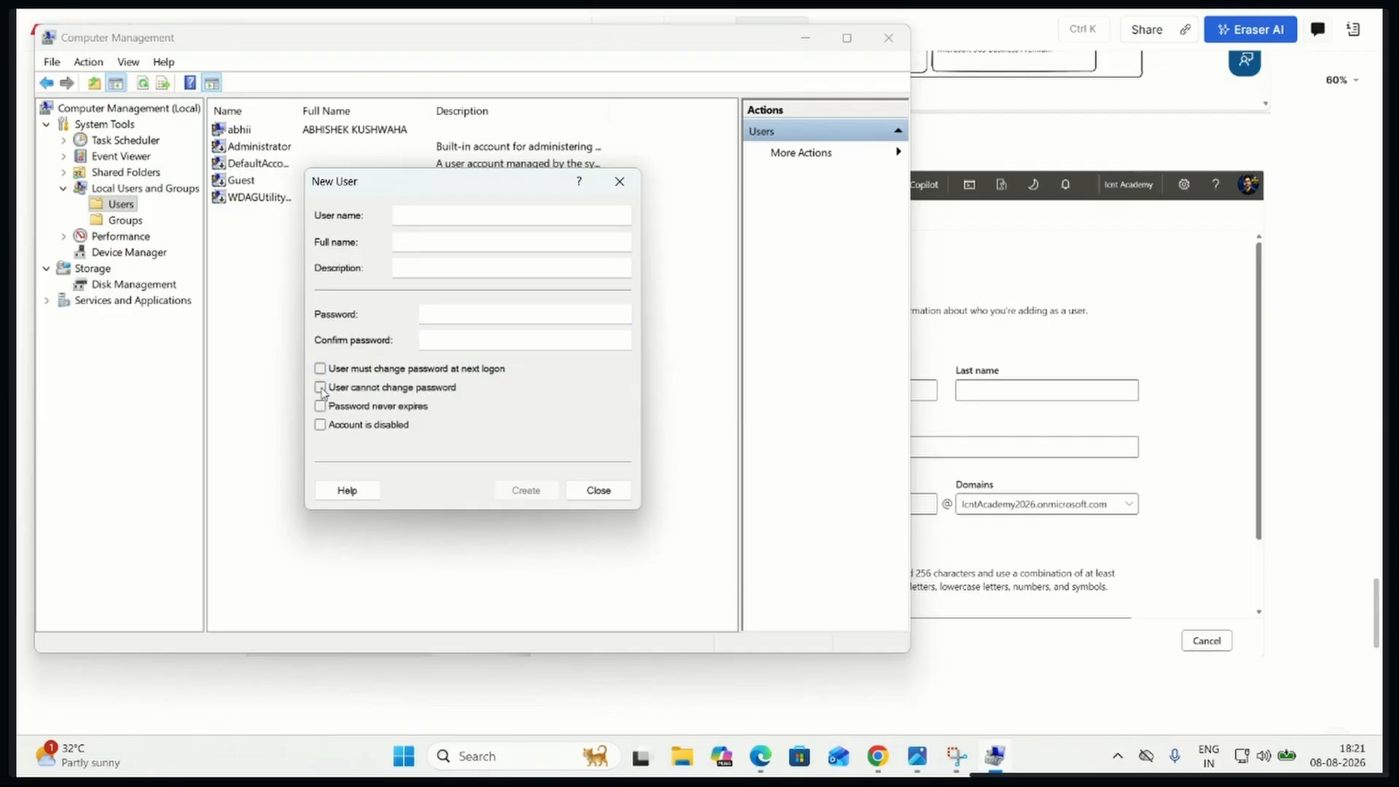
pyautogui.click(321, 388)
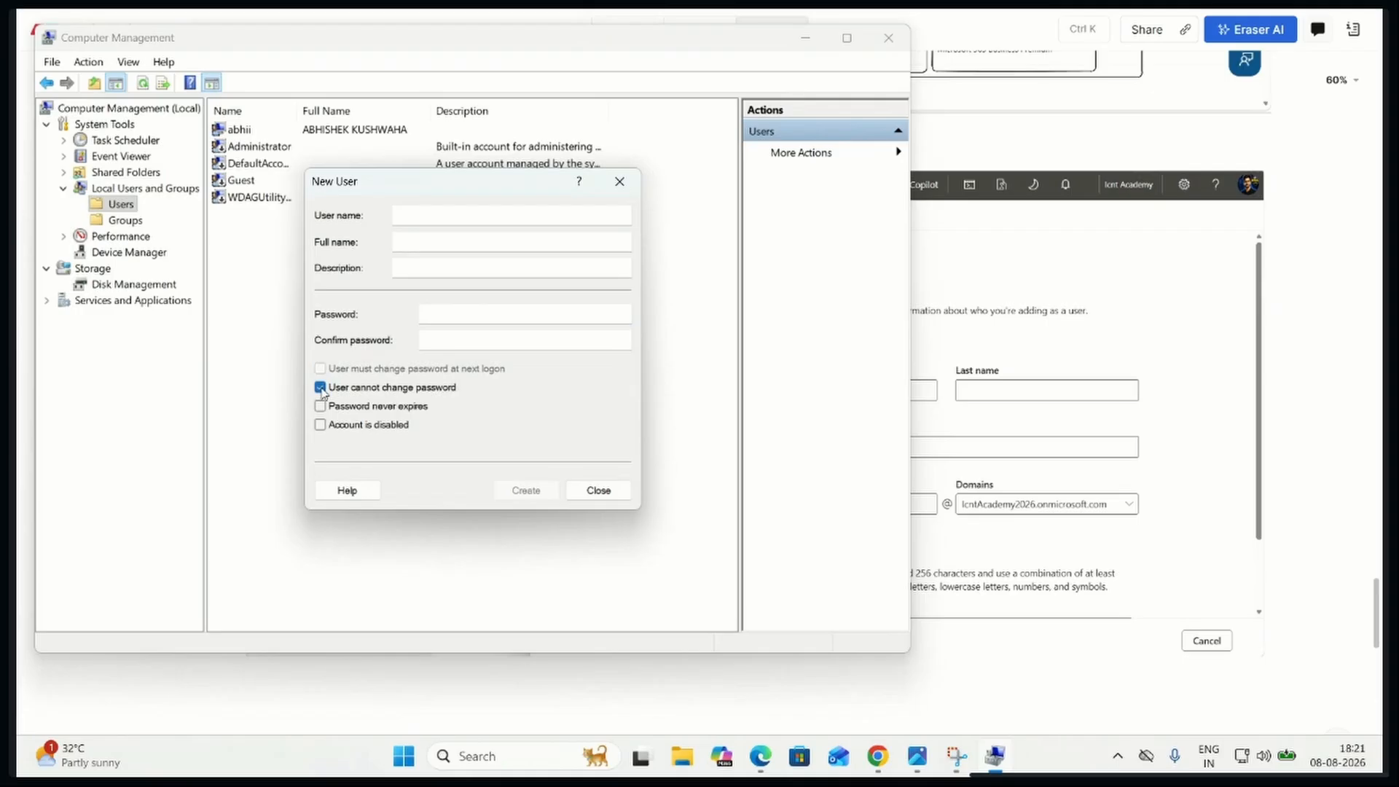
pyautogui.click(320, 388)
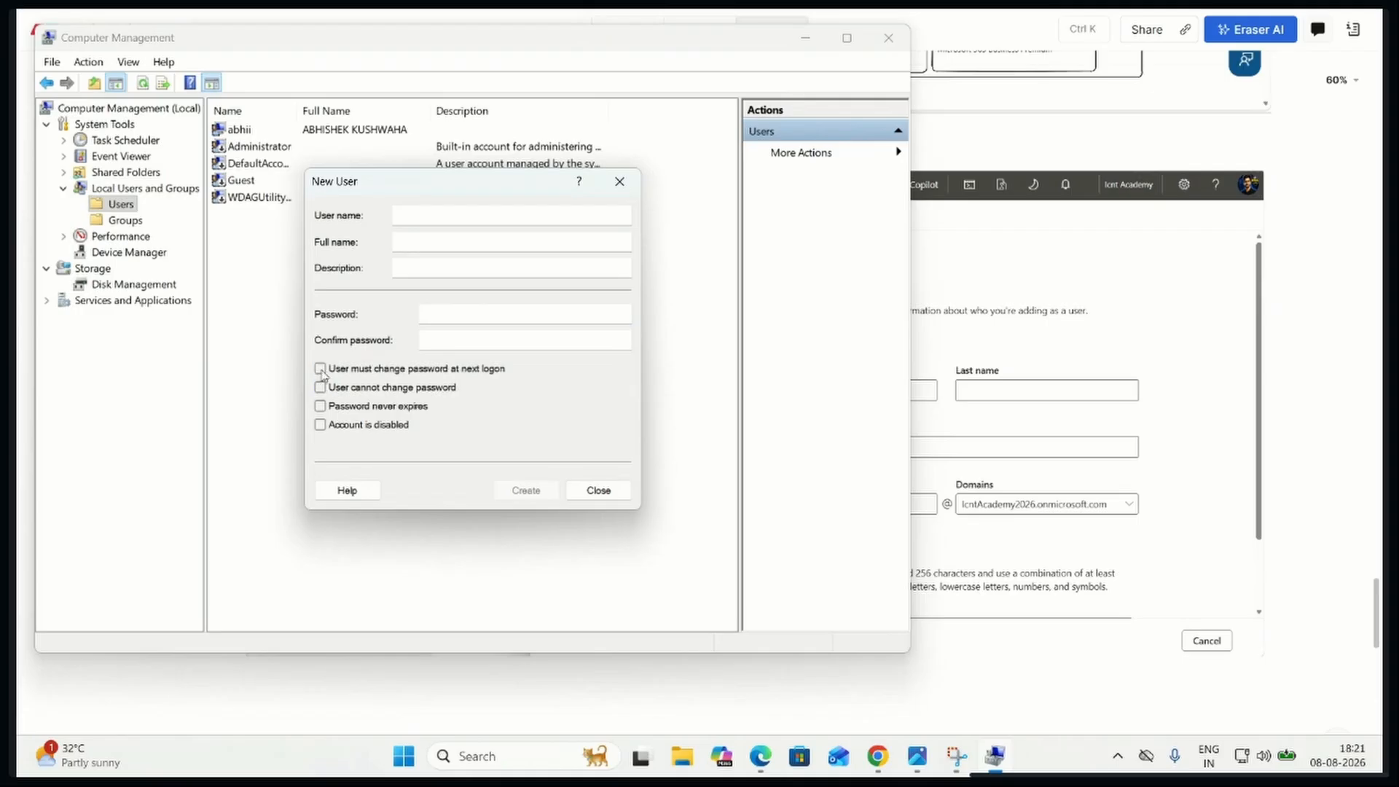
pyautogui.click(320, 369)
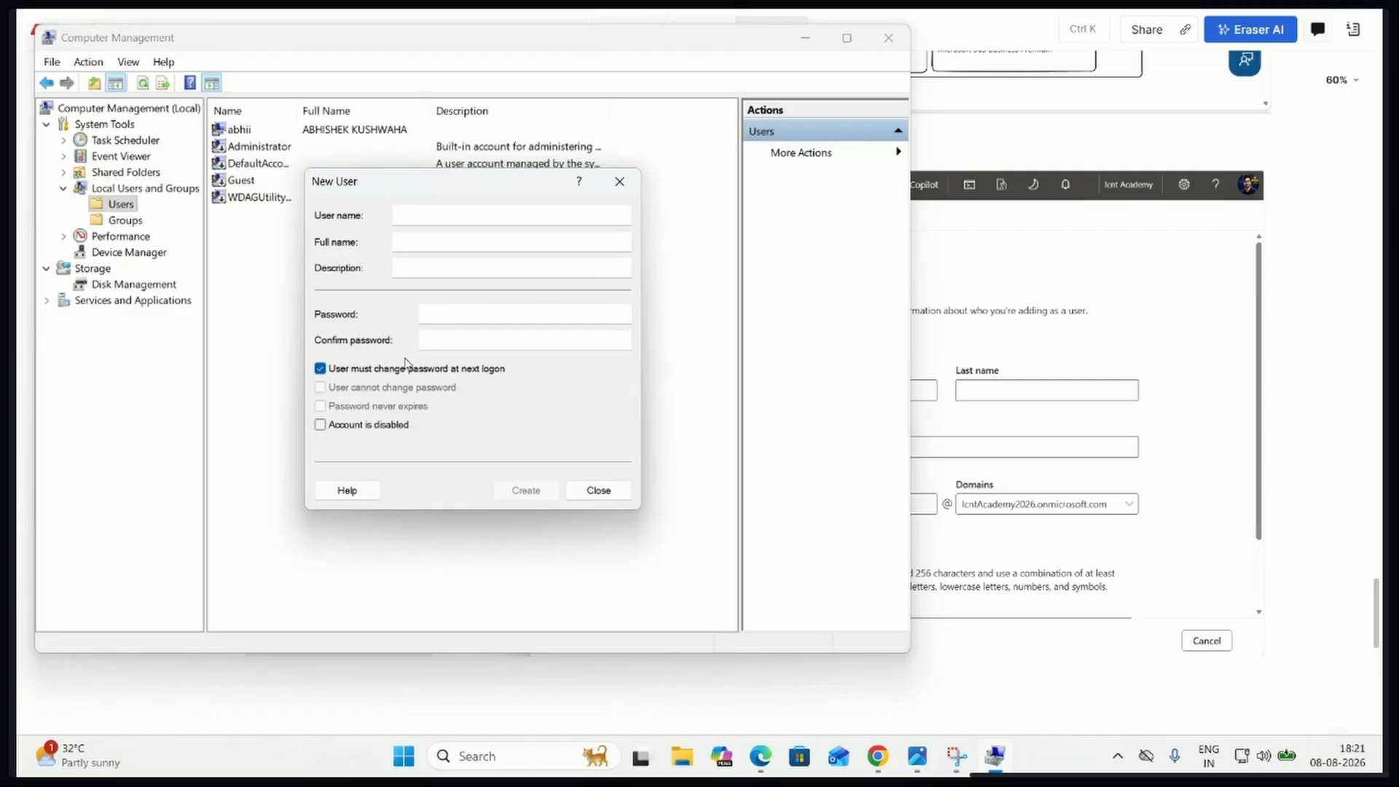
pyautogui.click(620, 183)
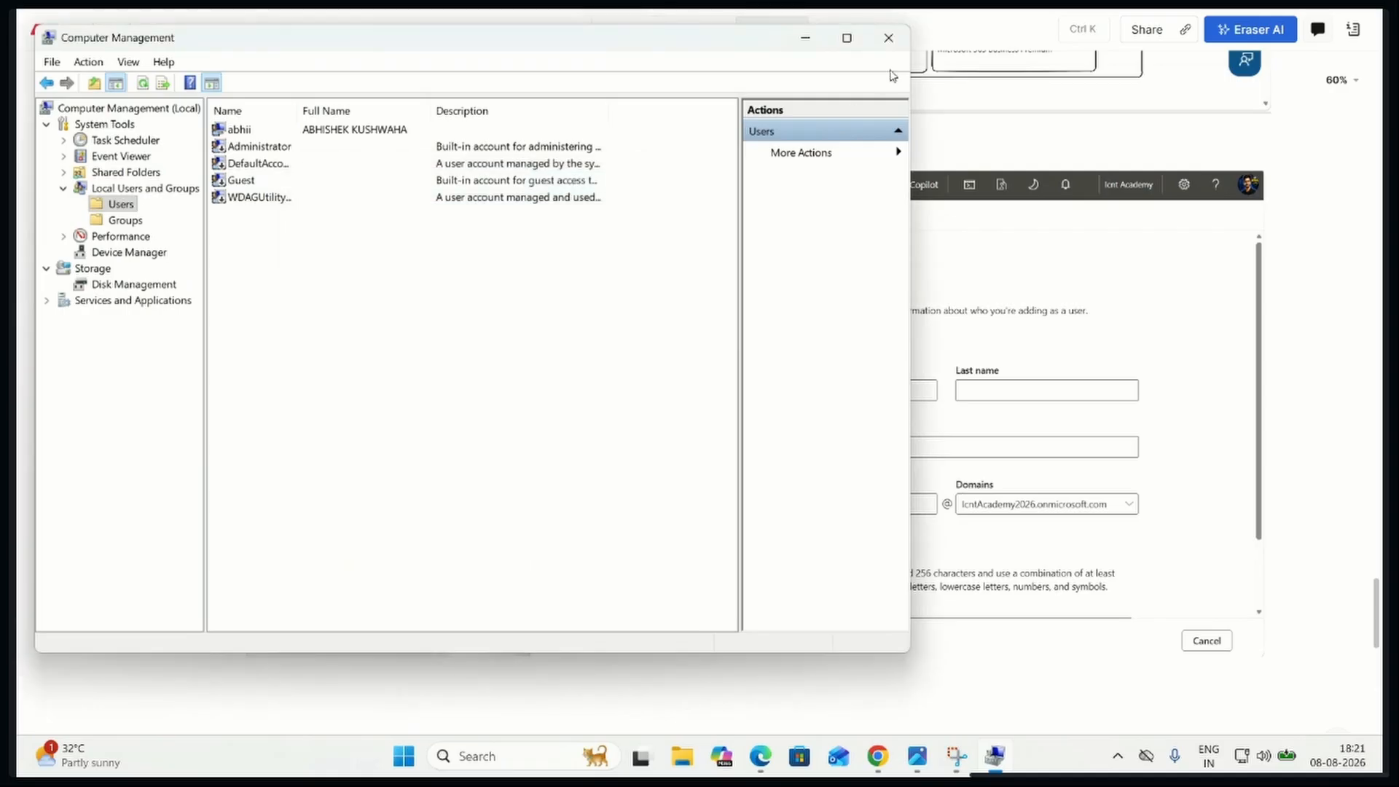
pyautogui.click(888, 40)
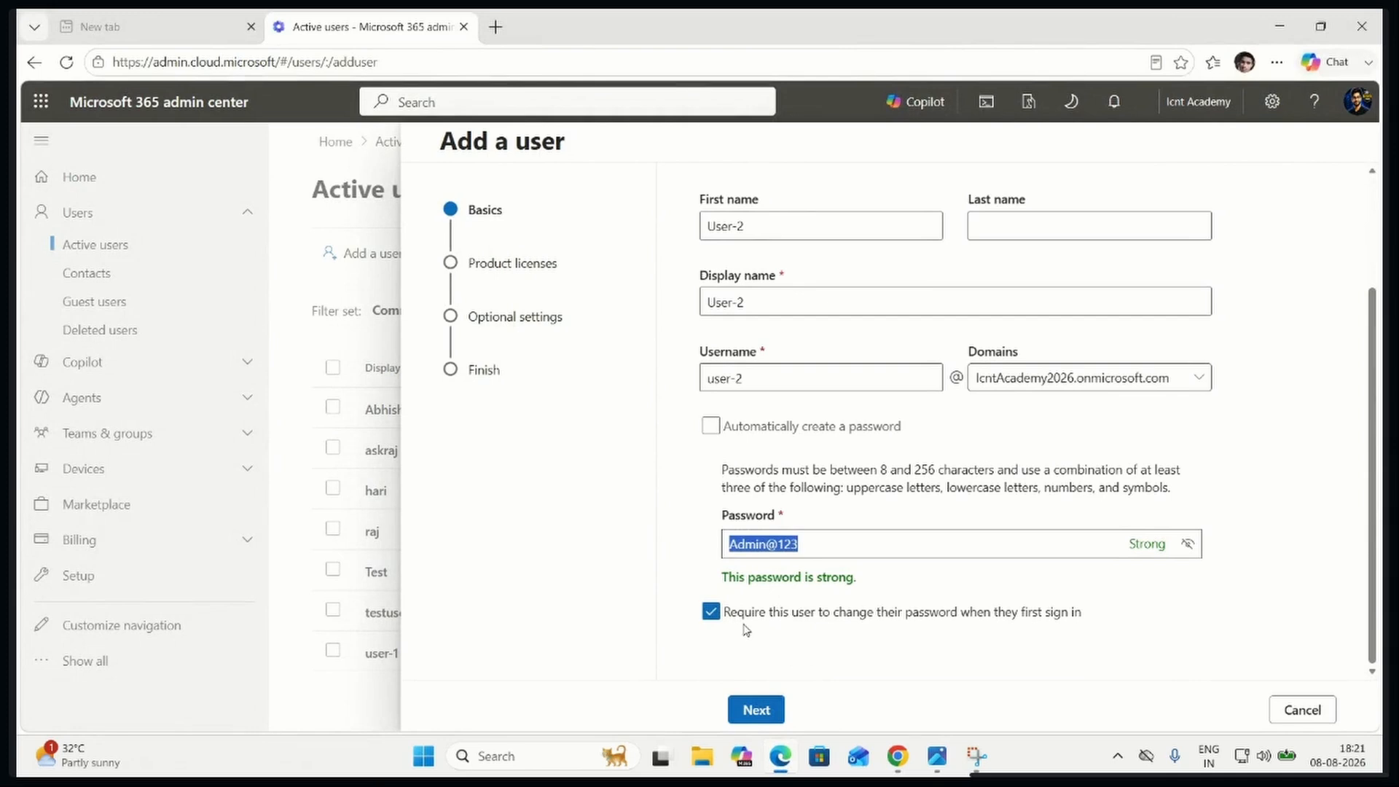
# In the Add a user form, toggle the first-sign-in password change requirement off and back on, and continue past the Basics stage
pyautogui.click(711, 612)
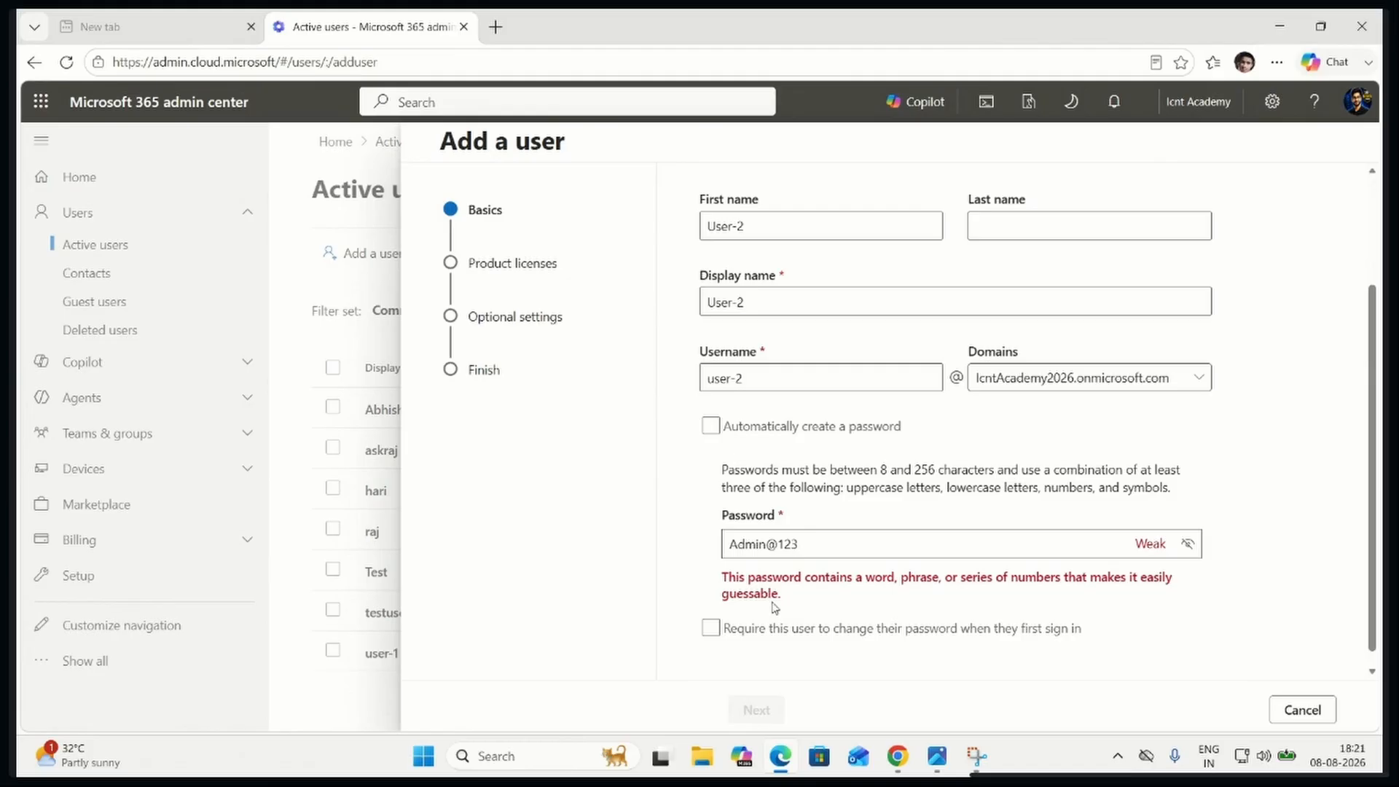
pyautogui.click(710, 628)
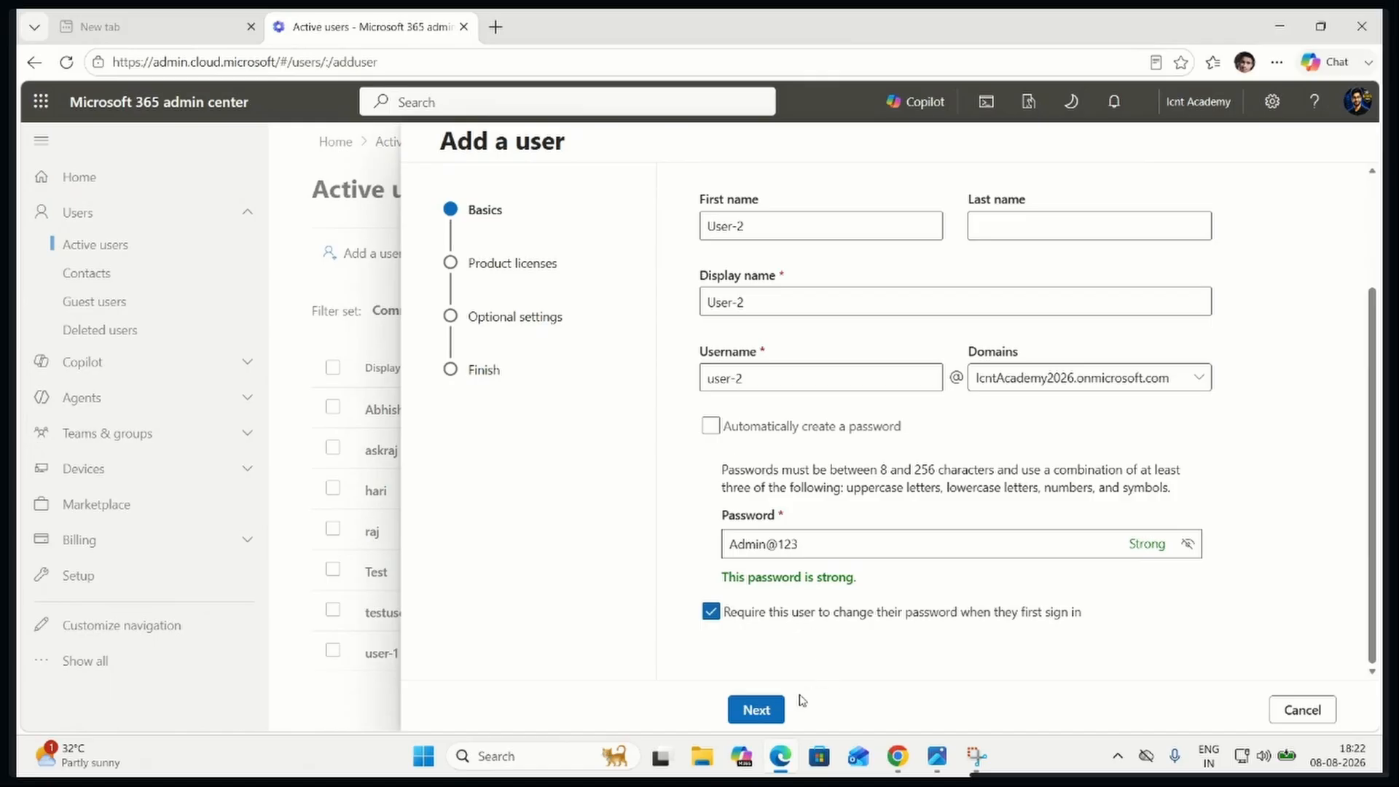
pyautogui.click(757, 709)
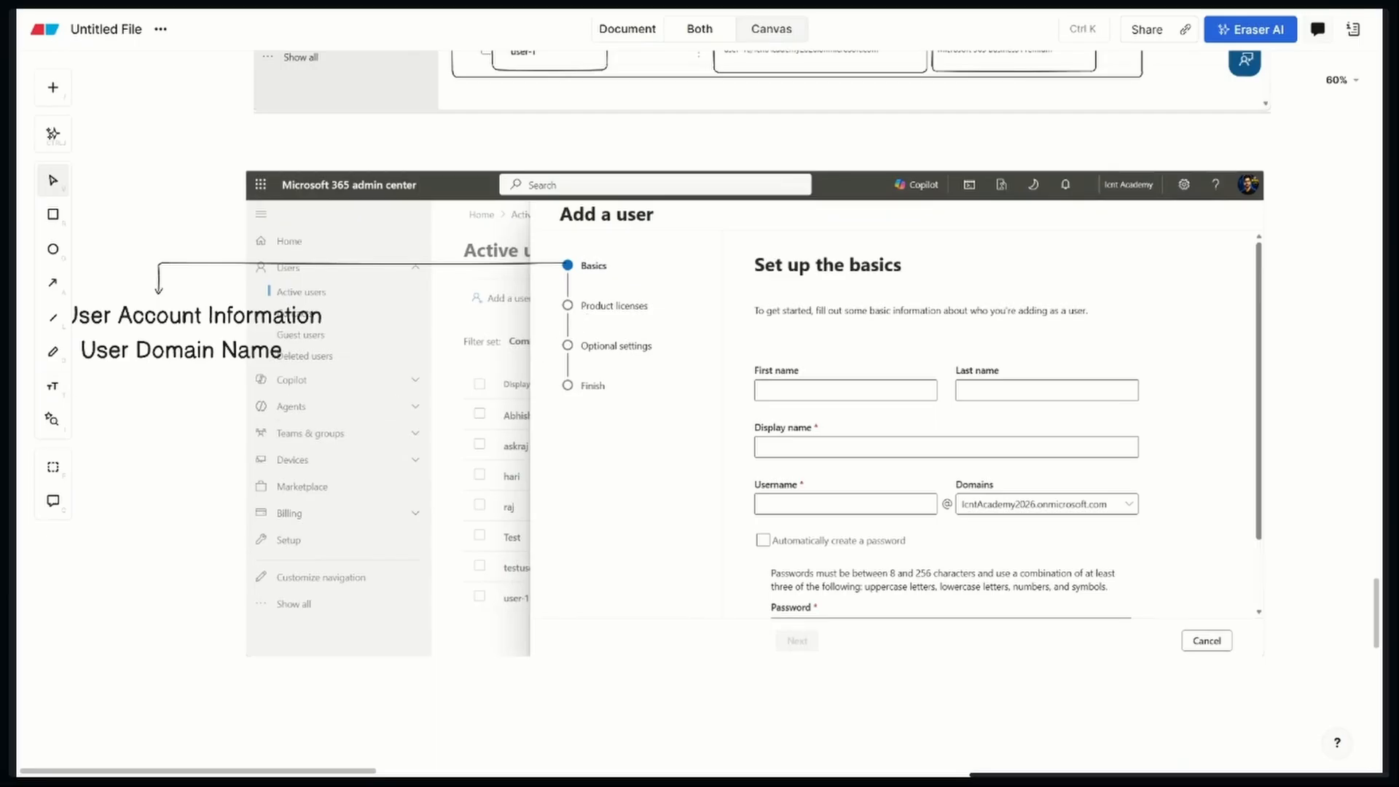
# Switch to the Eraser canvas and draw an elbow arrow from Product licenses to below "User Domain Name", rerouting its bends beneath that label
pyautogui.click(51, 285)
pyautogui.moveTo(567, 309); pyautogui.dragTo(146, 447)
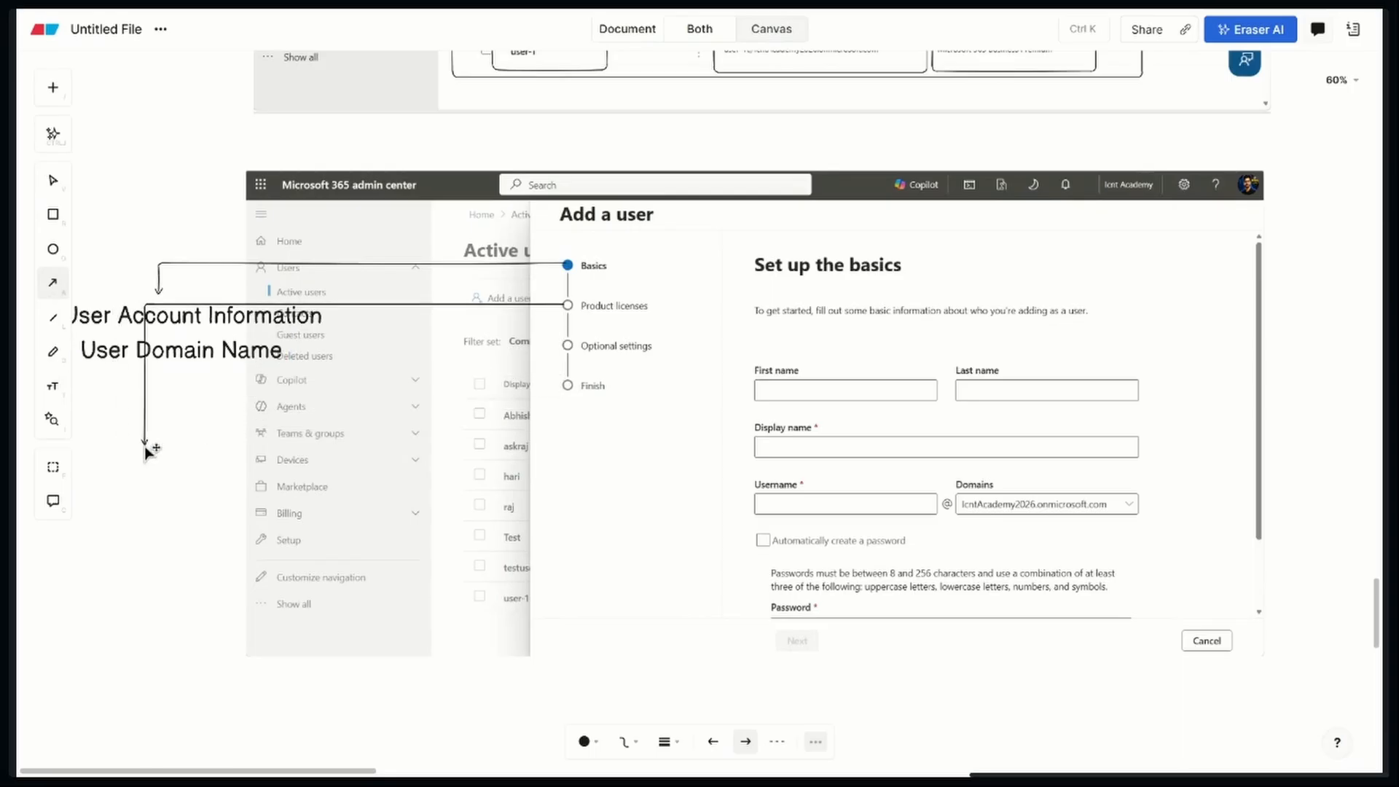
pyautogui.moveTo(353, 304); pyautogui.dragTo(325, 369)
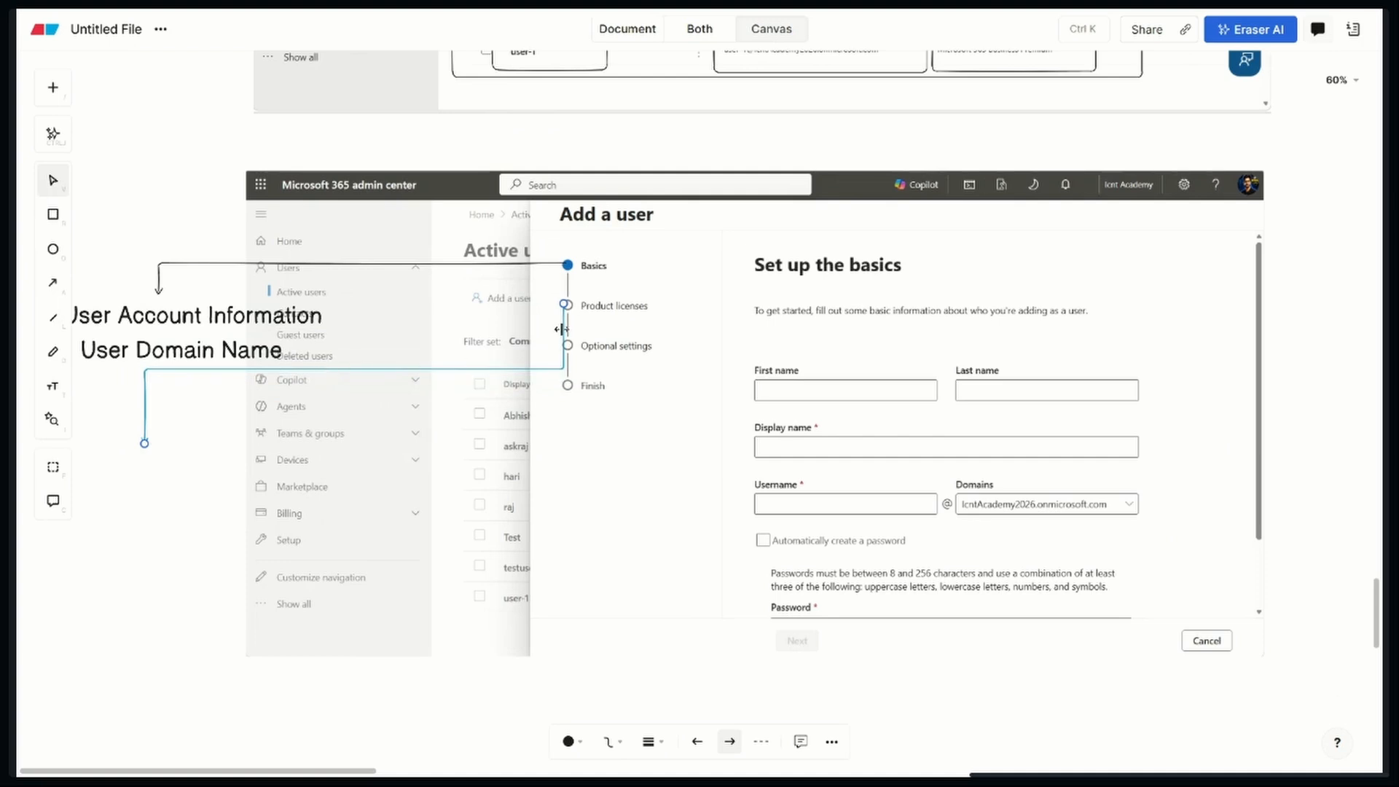
pyautogui.moveTo(562, 326); pyautogui.dragTo(440, 336)
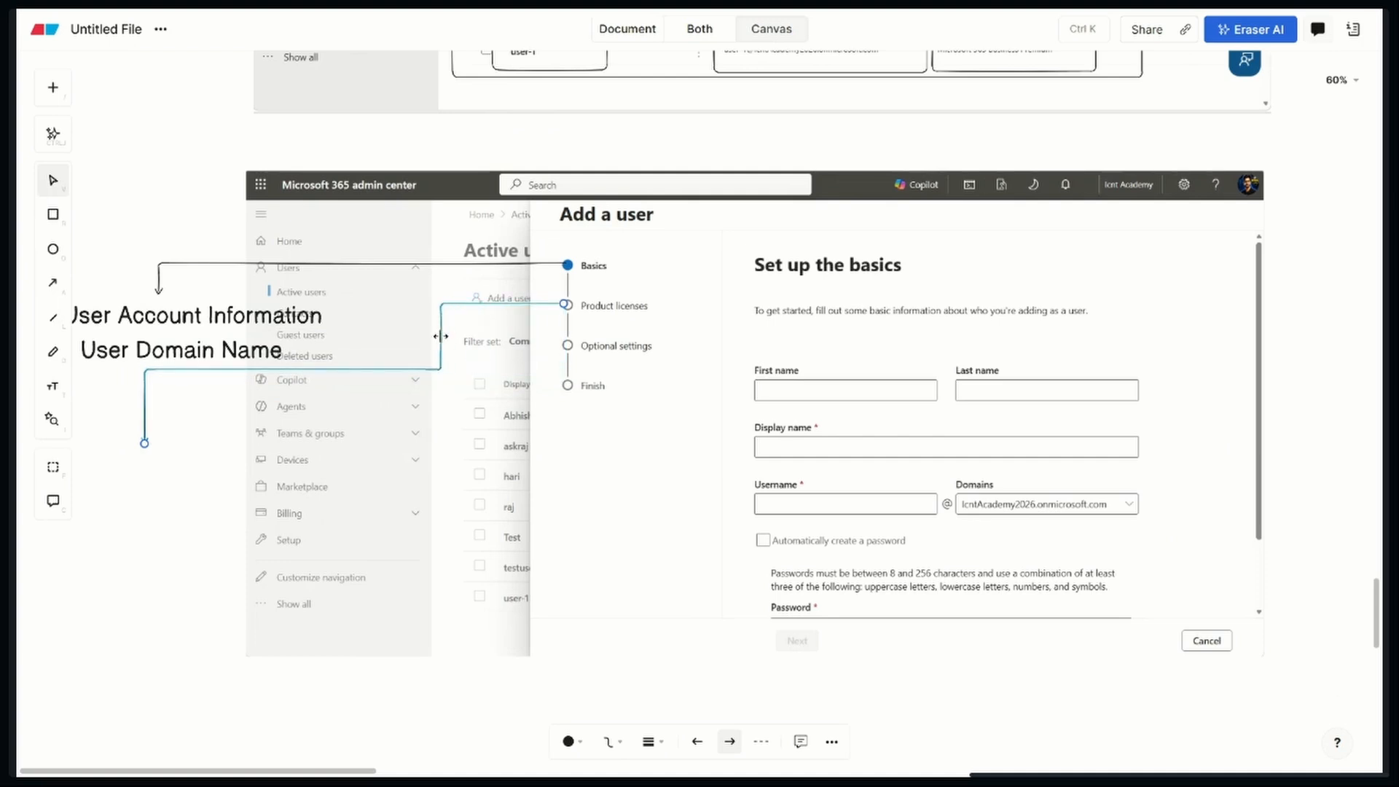
pyautogui.click(222, 516)
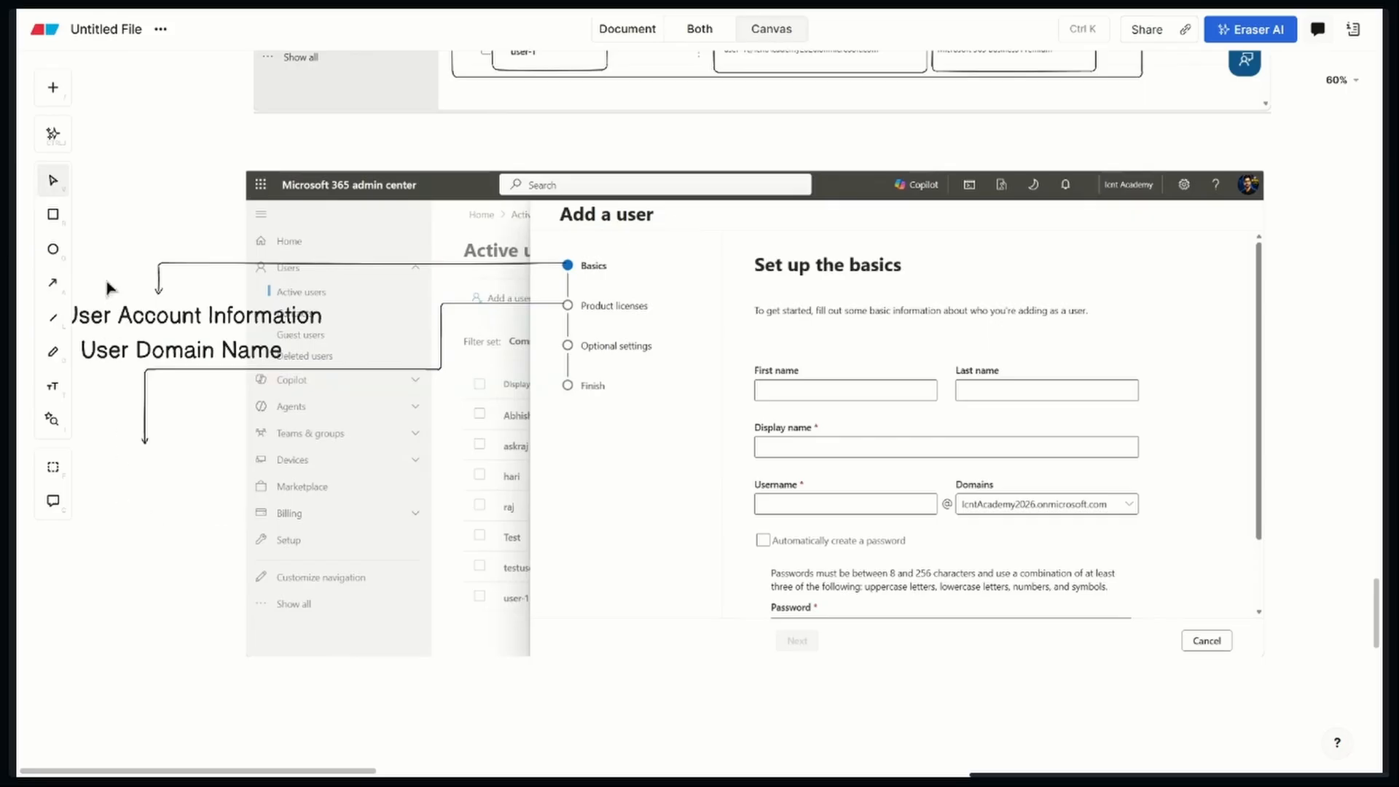
# Add the text label "Free Licance 25" and center it below the tip of the Product licenses arrow
pyautogui.click(52, 386)
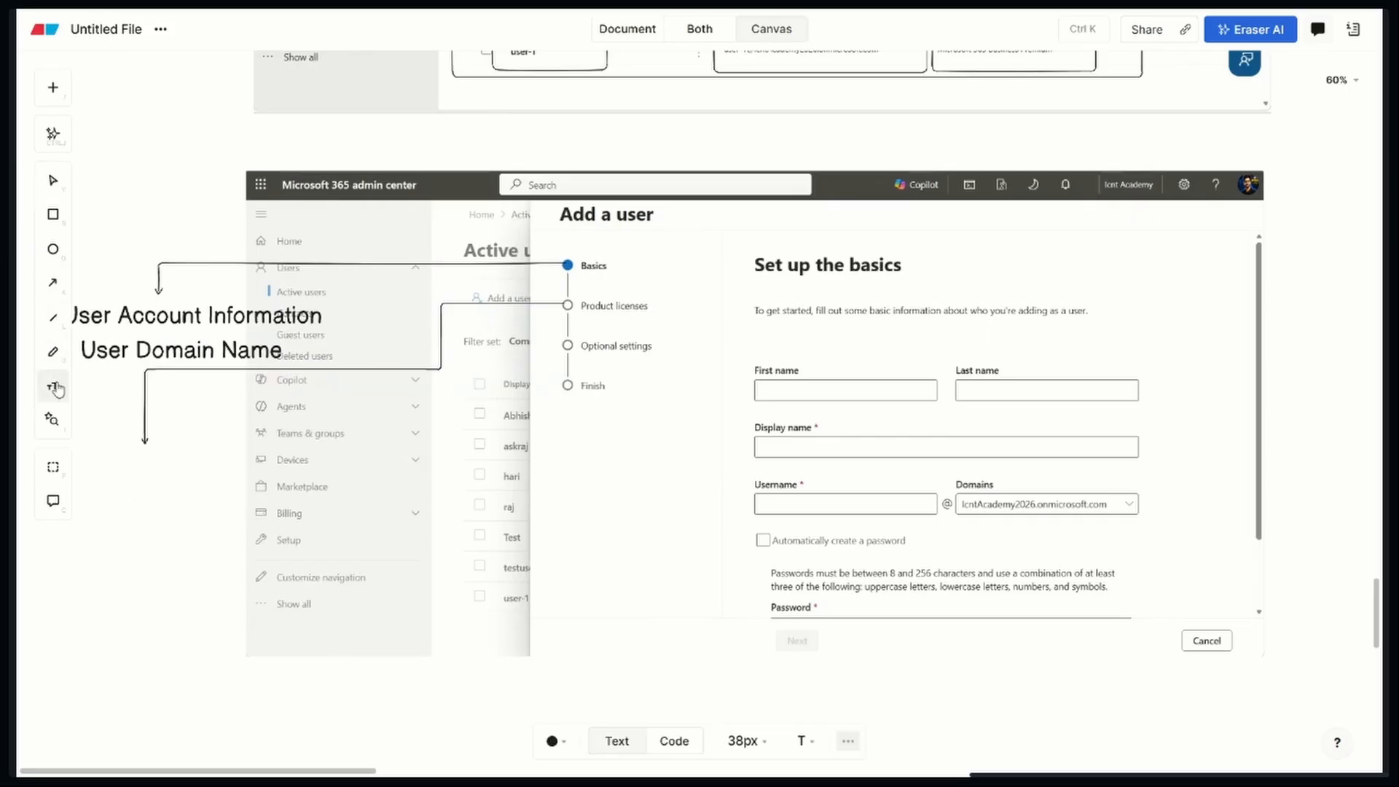
pyautogui.click(103, 450)
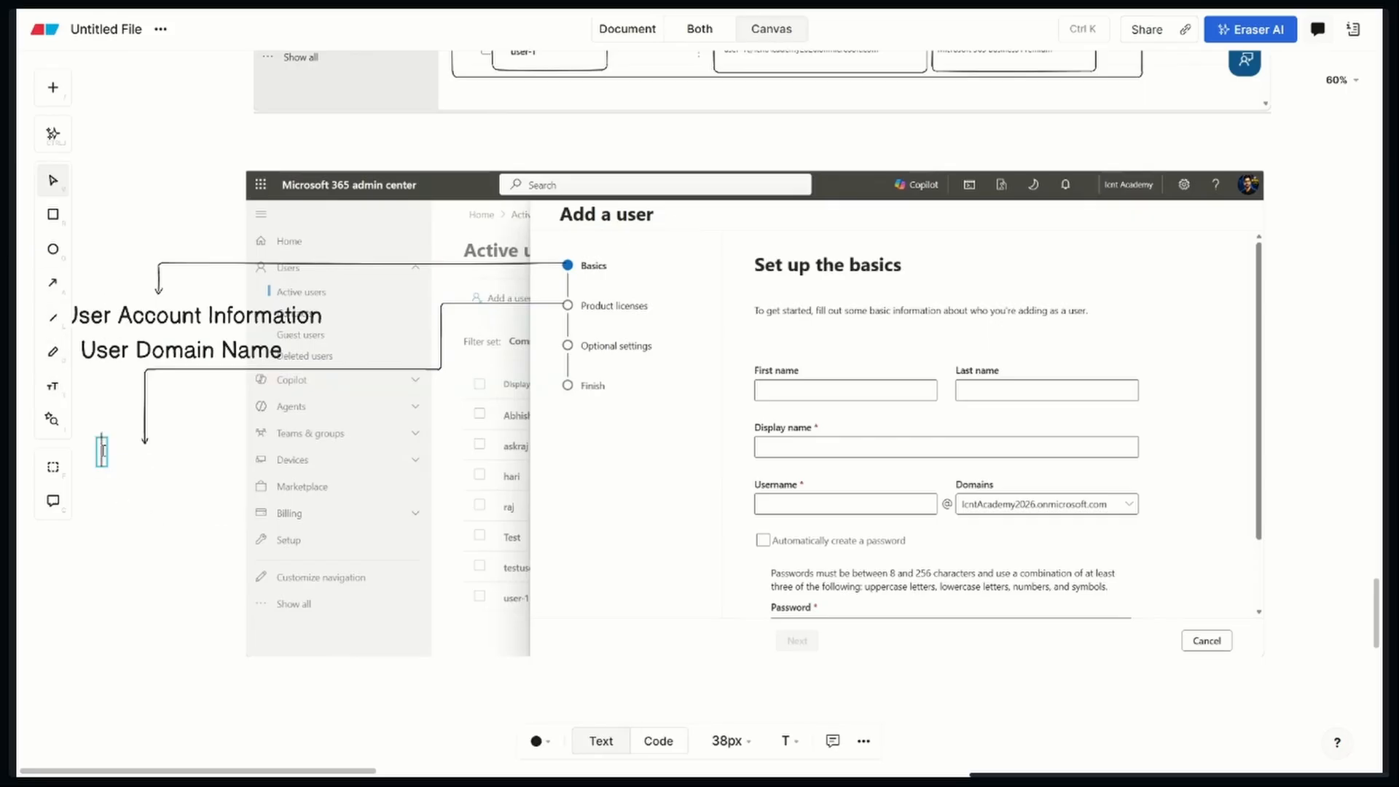
pyautogui.write('Free Lic')
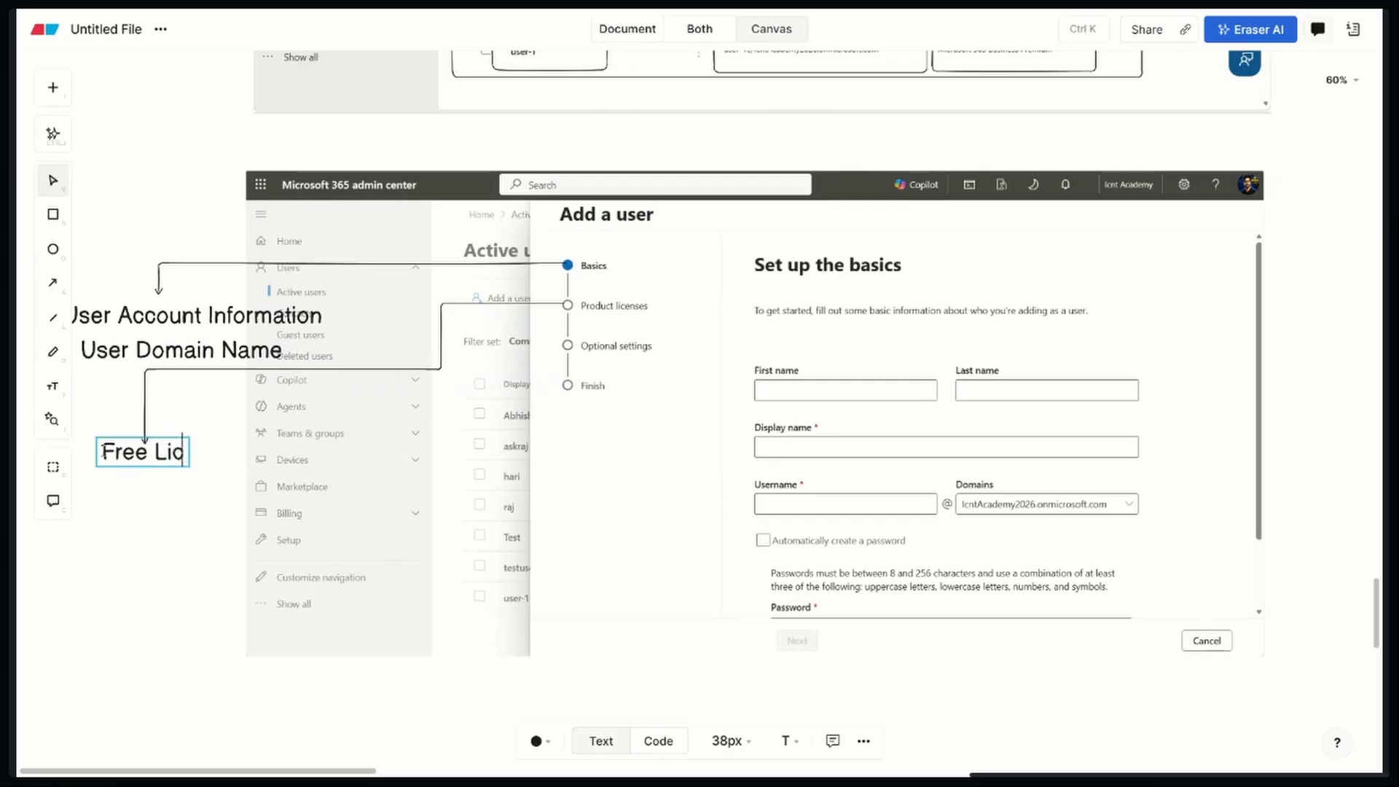
pyautogui.write('ance 25')
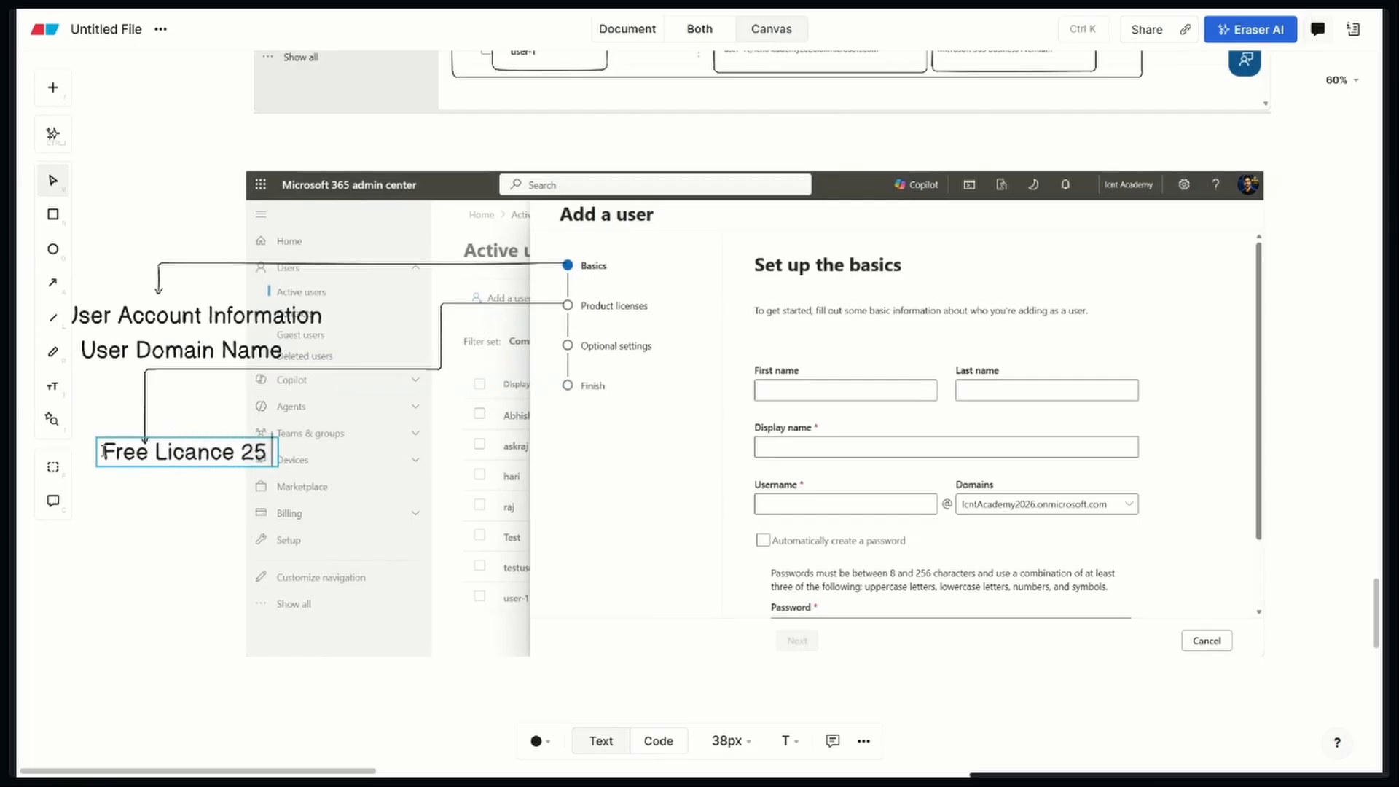
pyautogui.click(169, 487)
pyautogui.click(182, 457)
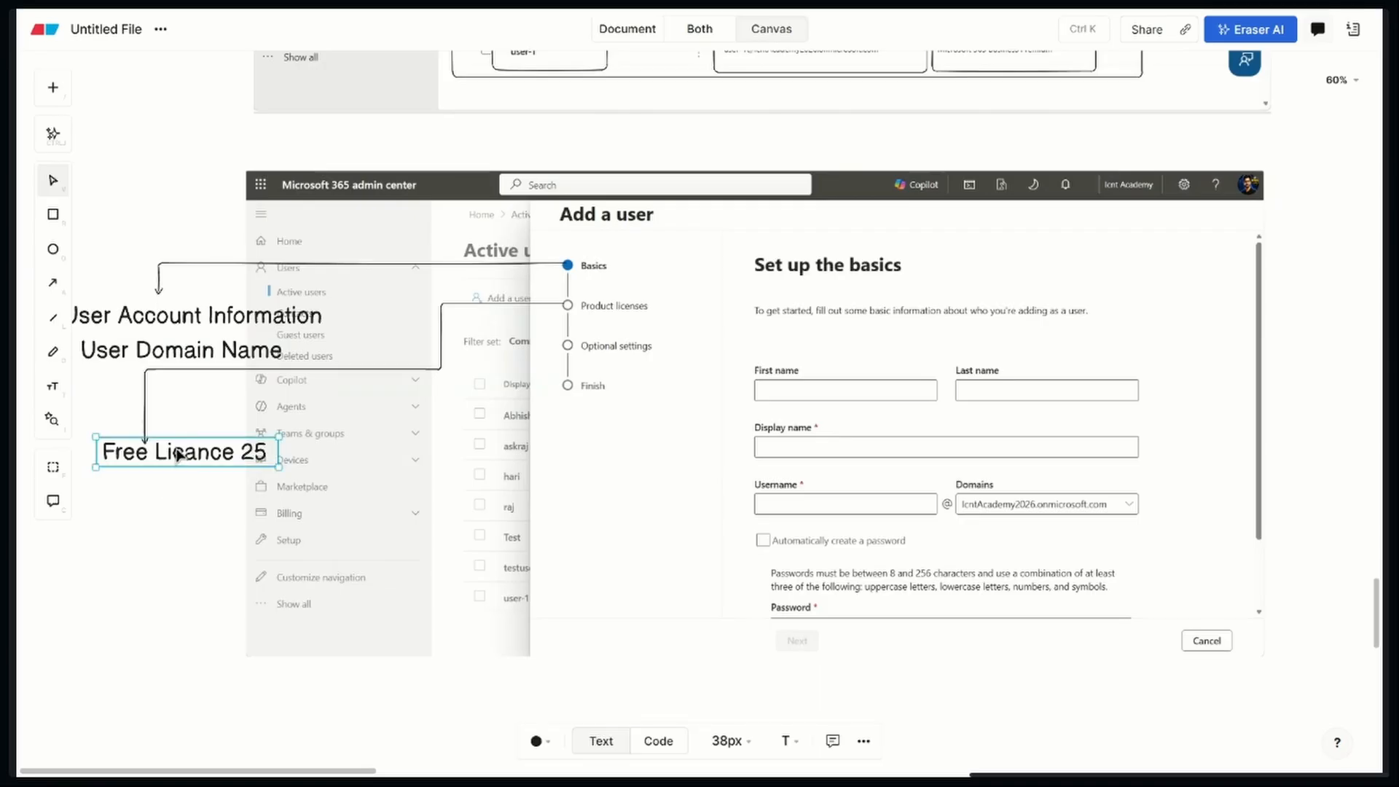
pyautogui.moveTo(196, 461); pyautogui.dragTo(163, 462)
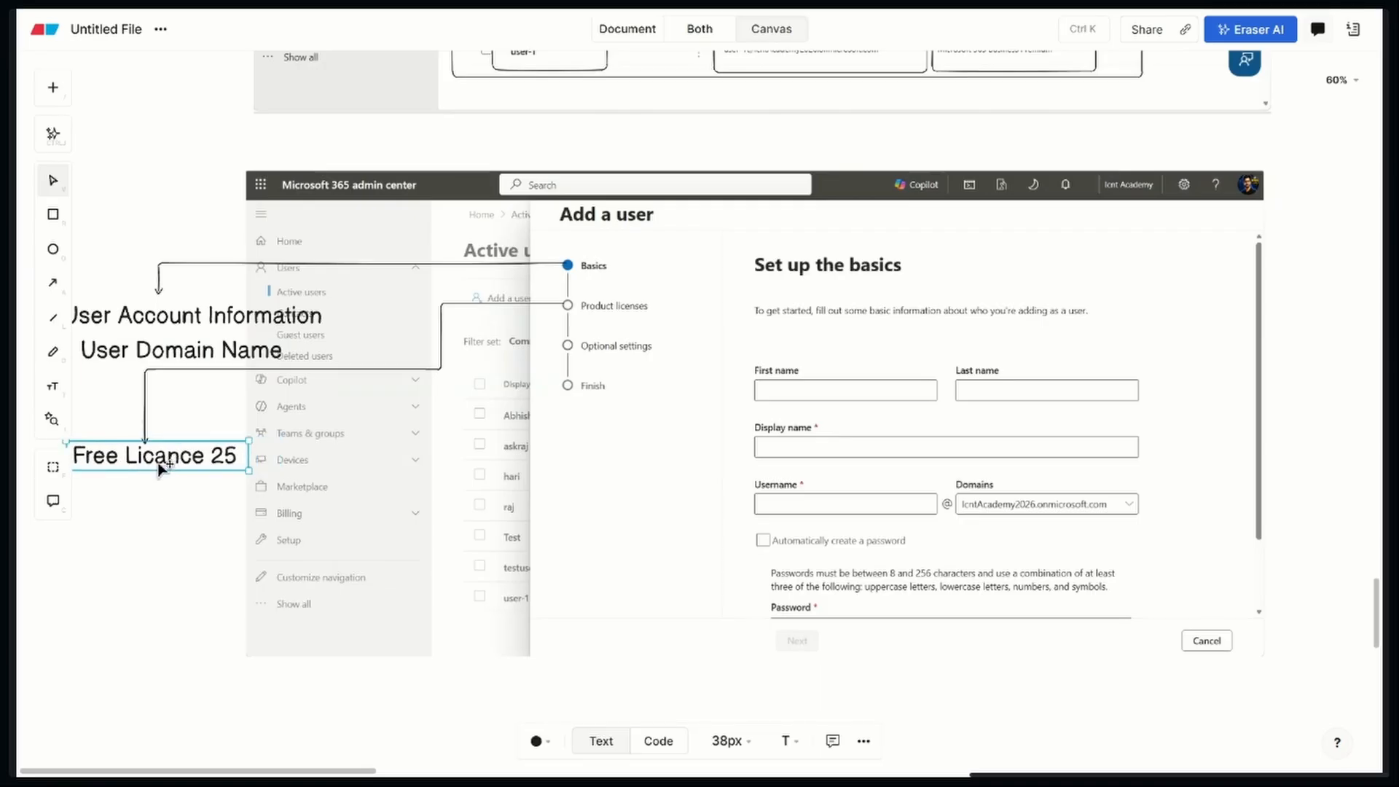
pyautogui.click(146, 558)
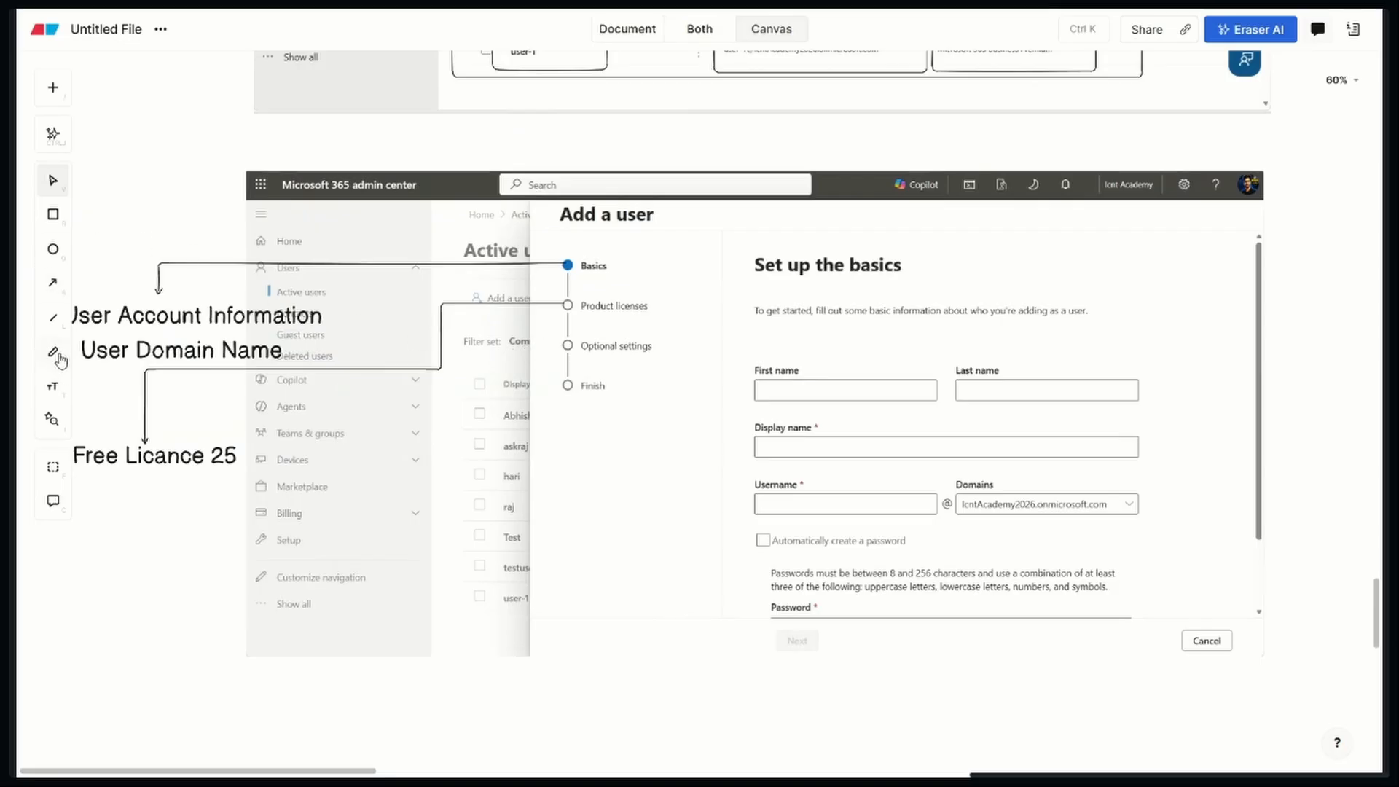
# Draw an elbow arrow from Optional settings to below "Free Licance 25", rerouting its bends beneath that label
pyautogui.click(52, 283)
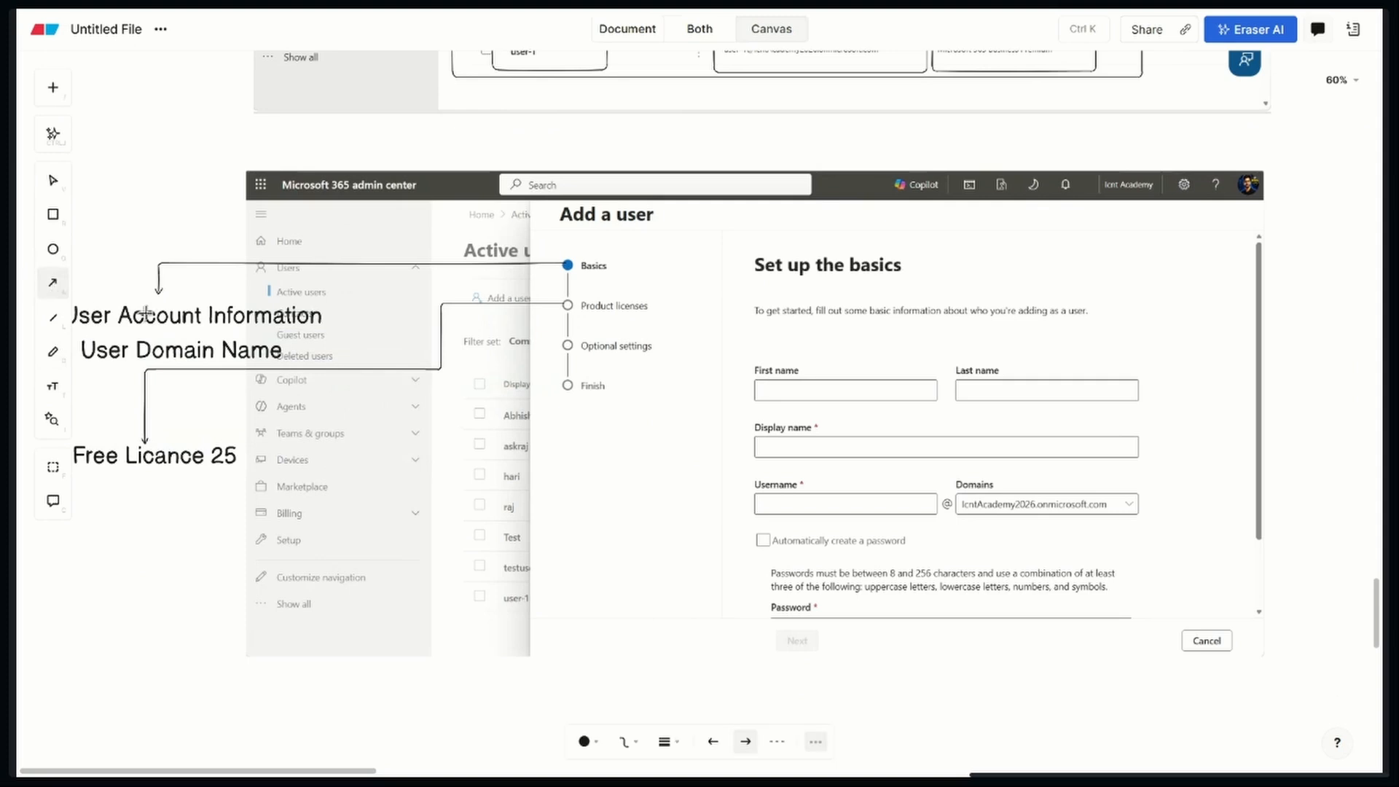
pyautogui.moveTo(573, 356)
pyautogui.mouseDown()
pyautogui.moveTo(351, 555)
pyautogui.moveTo(142, 562)
pyautogui.mouseUp()
pyautogui.moveTo(325, 345); pyautogui.dragTo(333, 482)
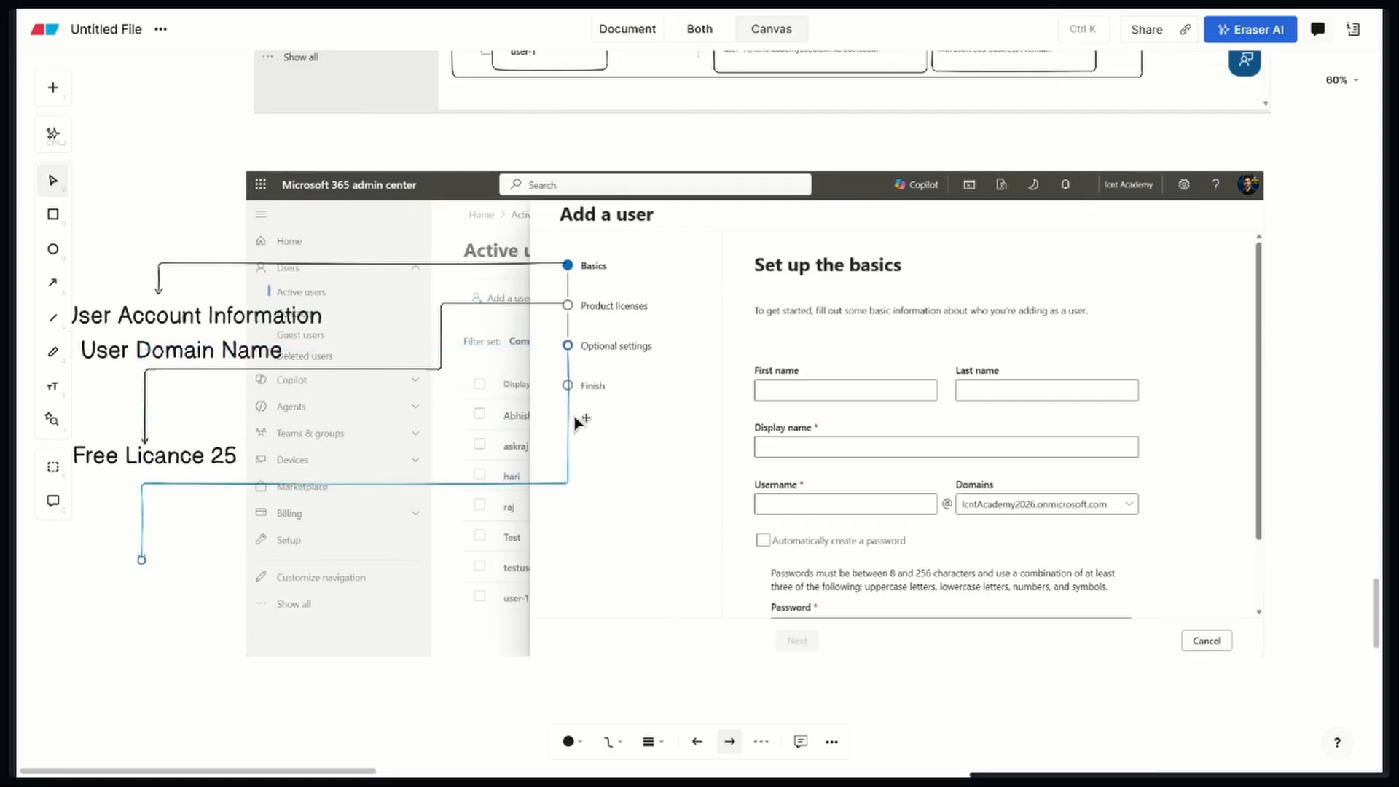
pyautogui.moveTo(567, 418); pyautogui.dragTo(484, 408)
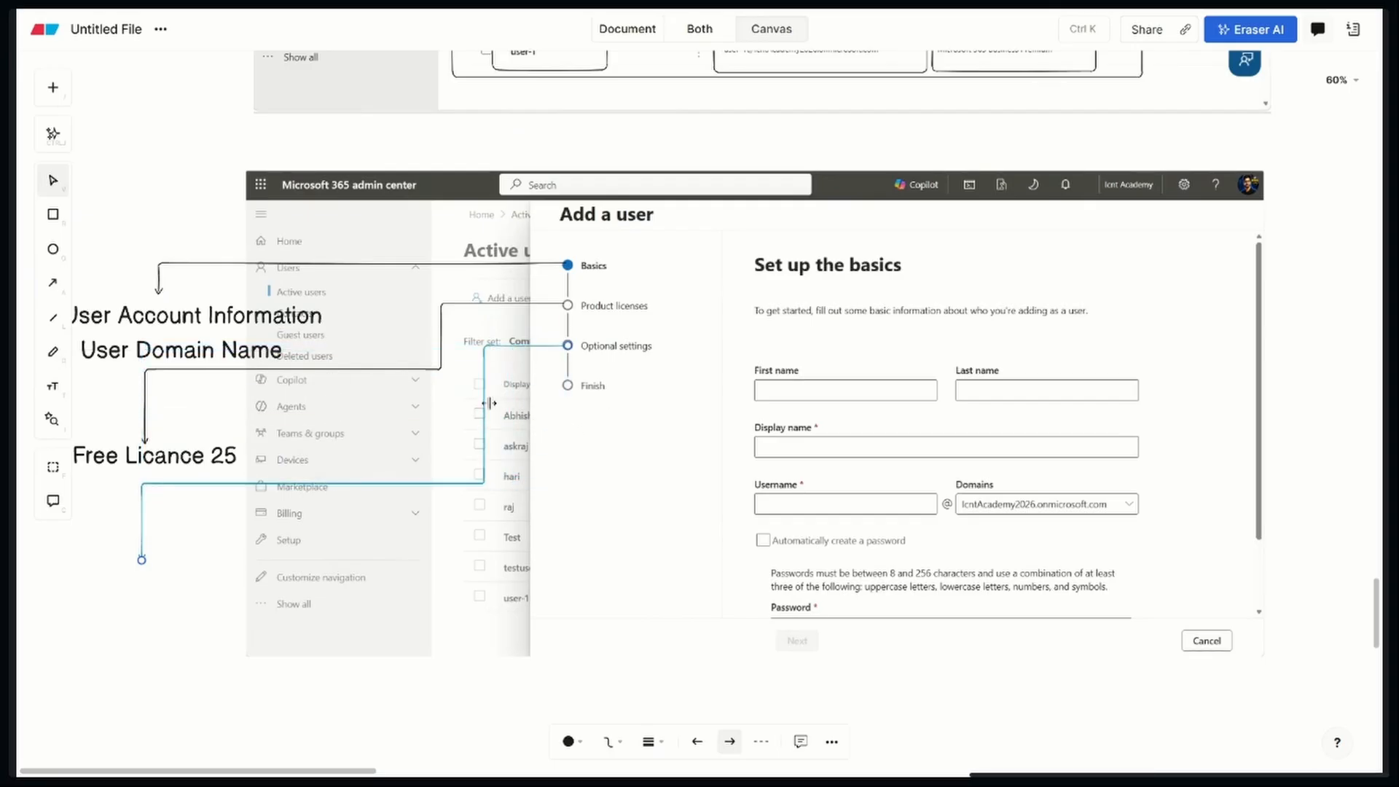
pyautogui.click(155, 573)
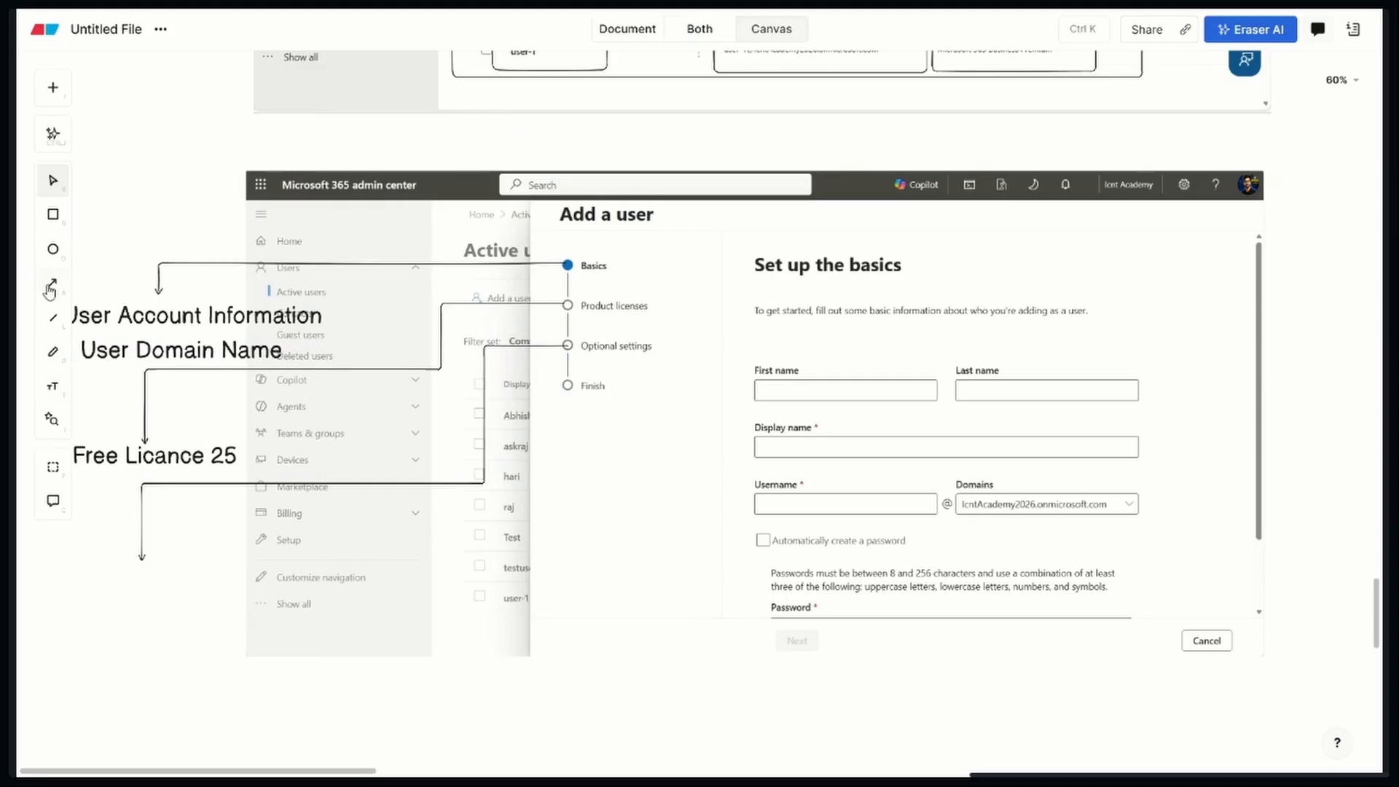
# Add the text label "Administrator Permissions" and center it below the tip of the Optional settings arrow
pyautogui.click(53, 388)
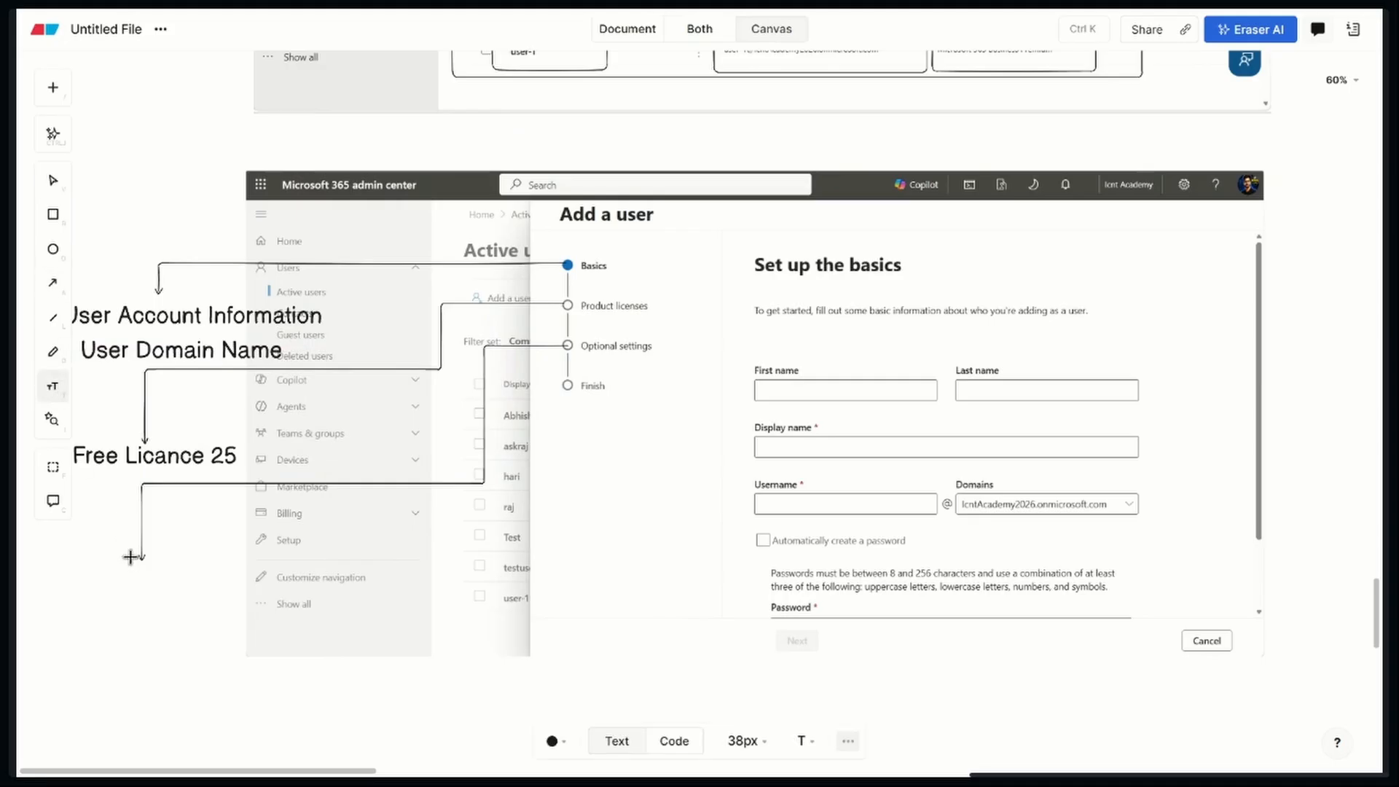
pyautogui.click(92, 573)
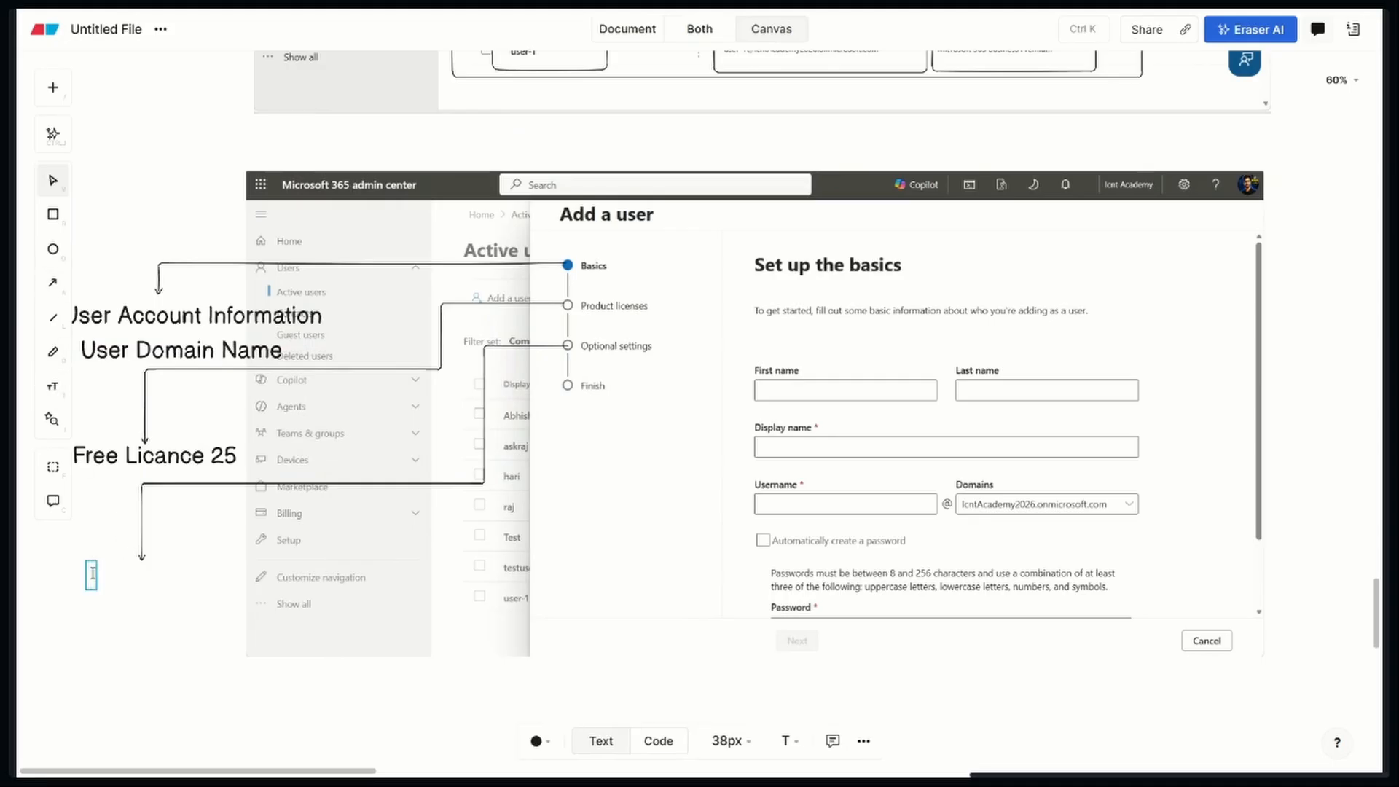
pyautogui.write('Admi')
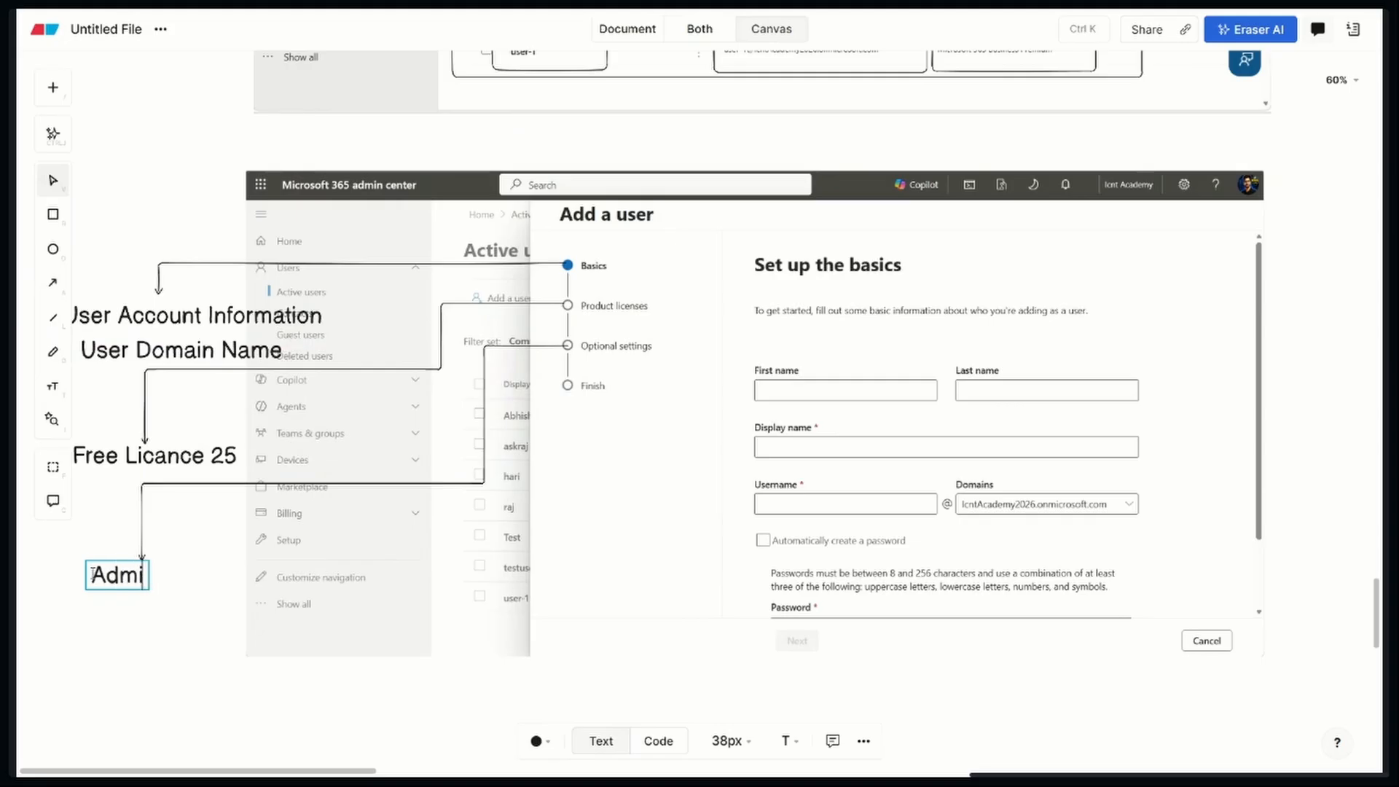
pyautogui.write('nistrator')
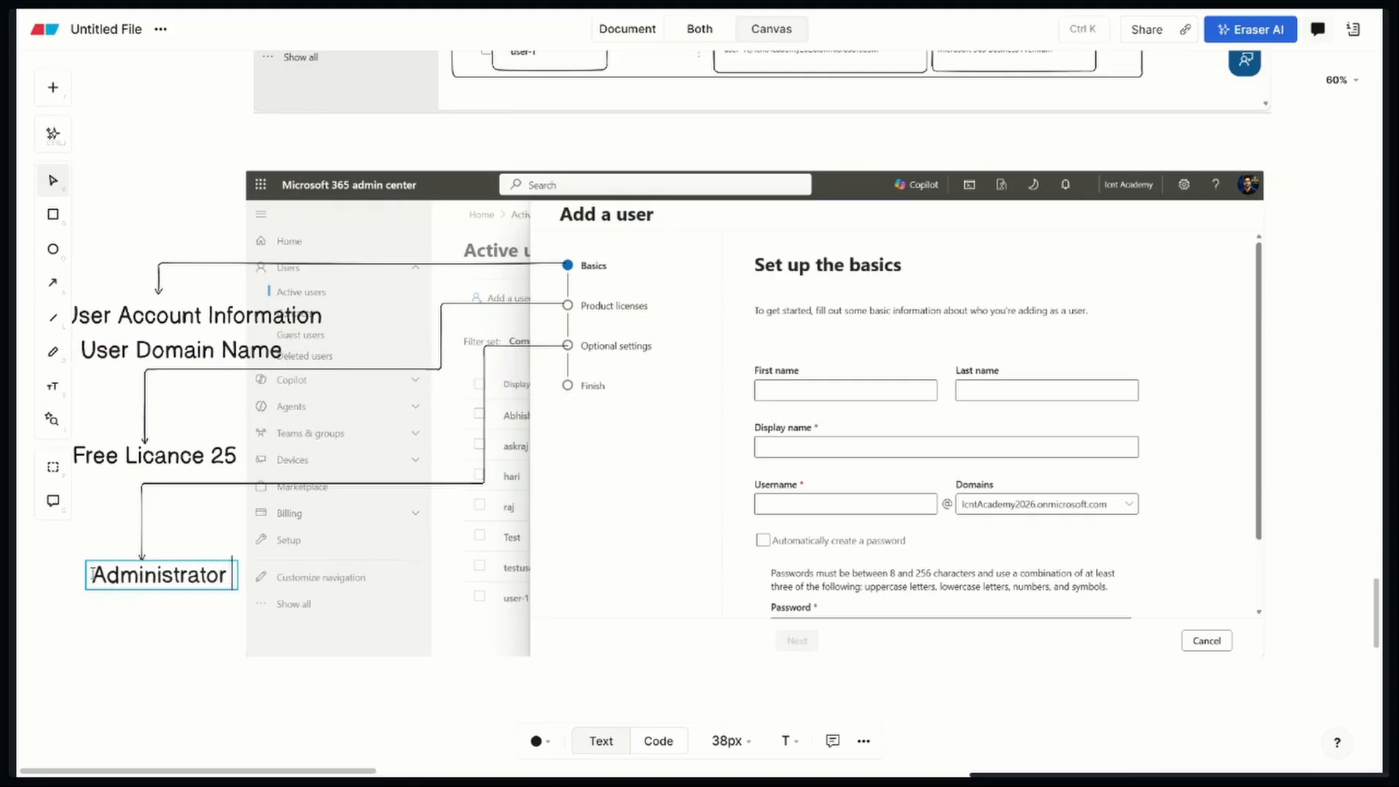
pyautogui.write(' Permis')
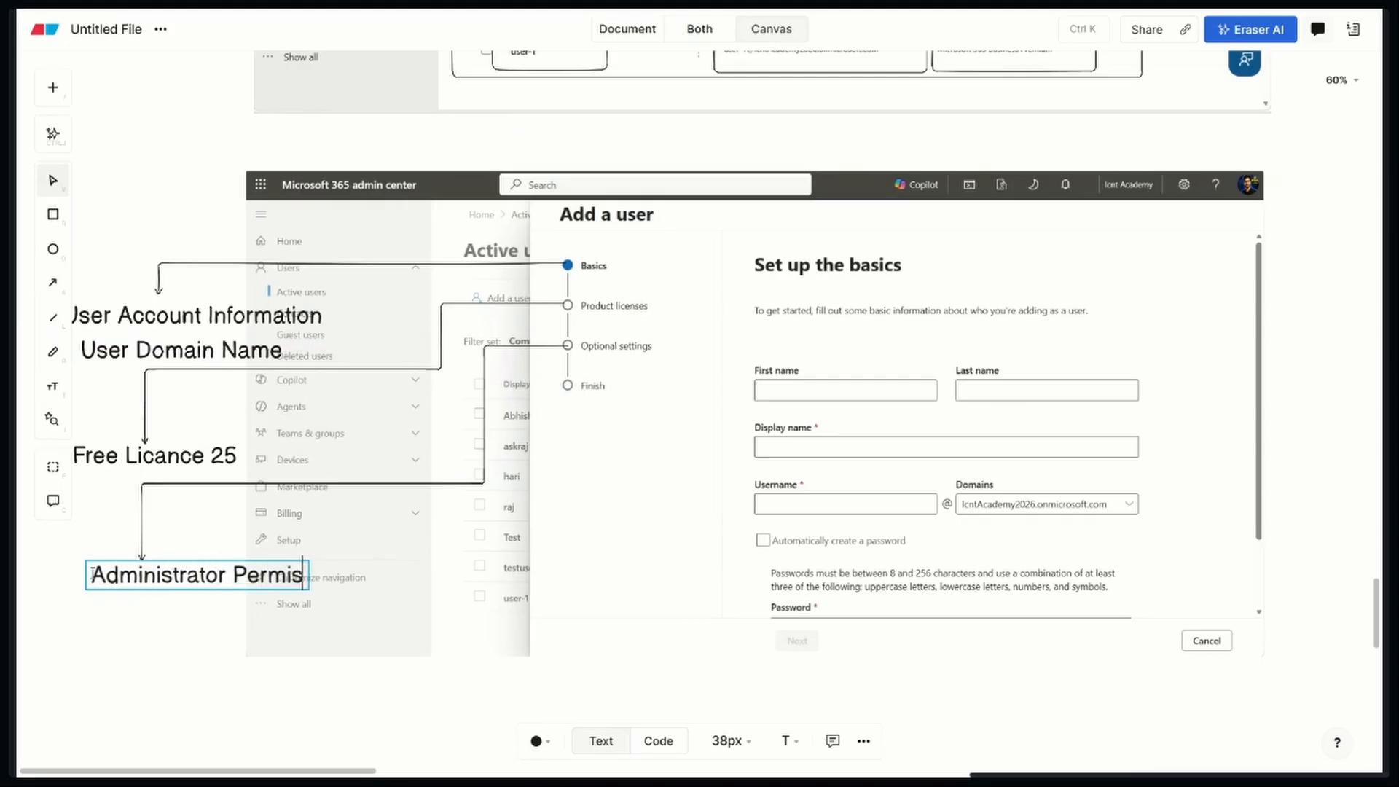
pyautogui.write('sions')
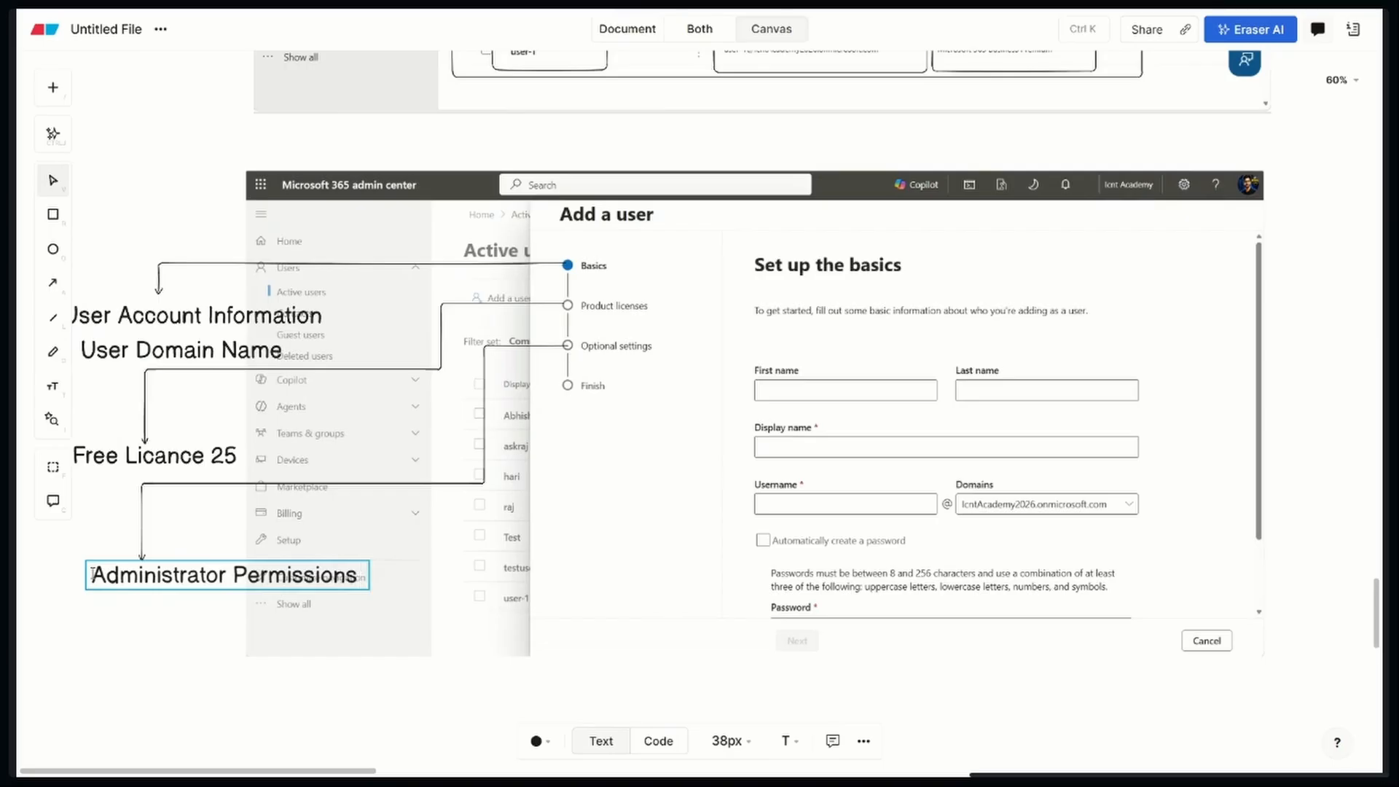
pyautogui.click(160, 667)
pyautogui.click(195, 585)
pyautogui.moveTo(237, 577); pyautogui.dragTo(180, 578)
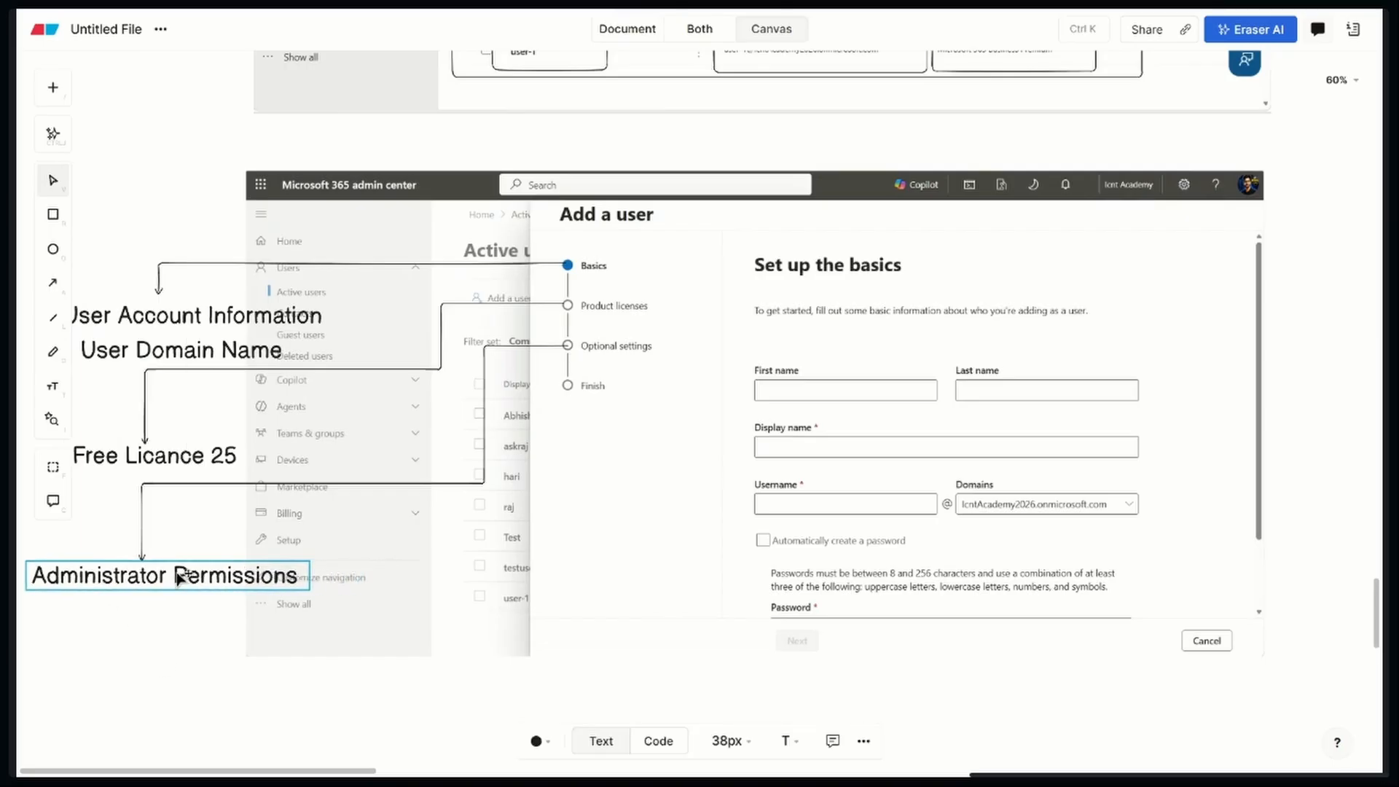
pyautogui.click(180, 662)
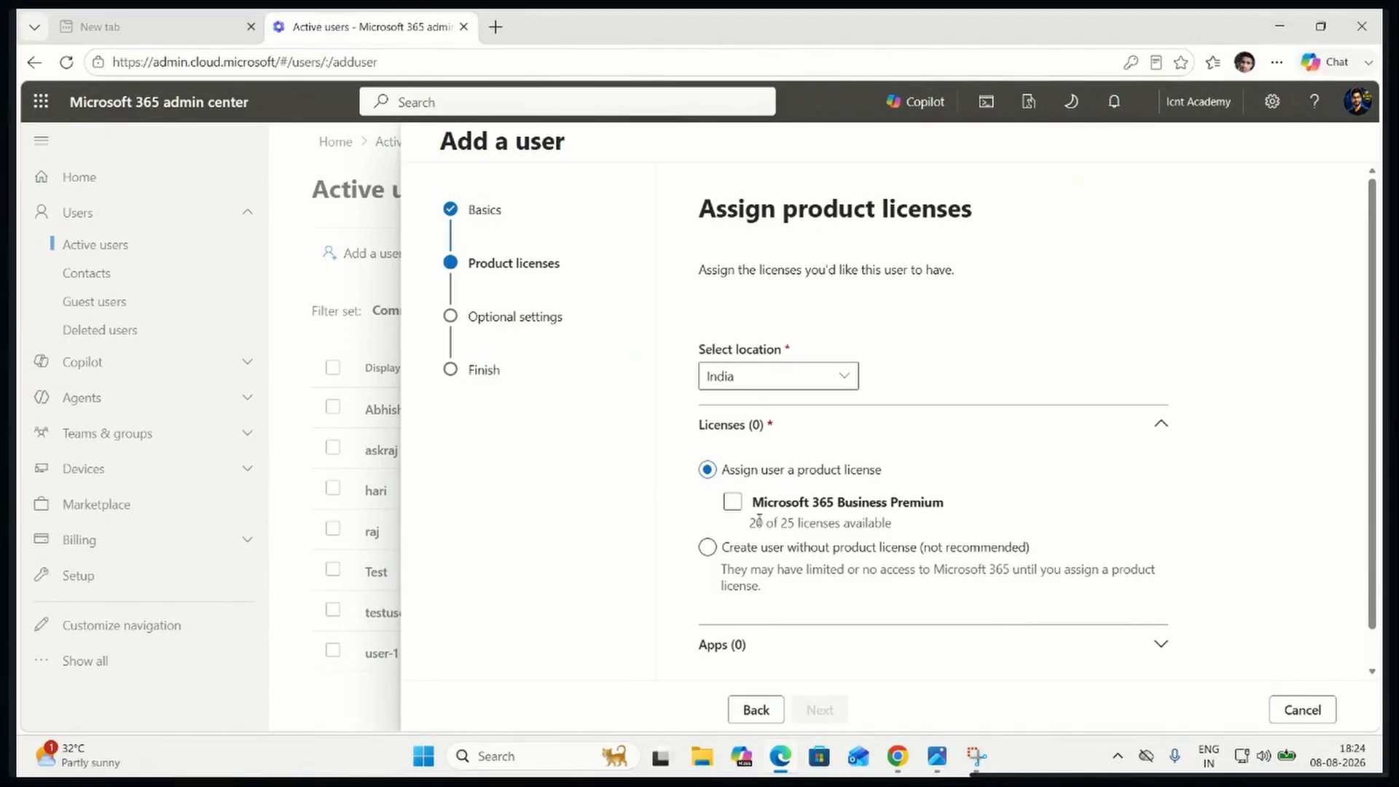
# Switch to the admin center, assign the Microsoft 365 Business Premium license, and expand the Apps section to review its included apps
pyautogui.click(733, 502)
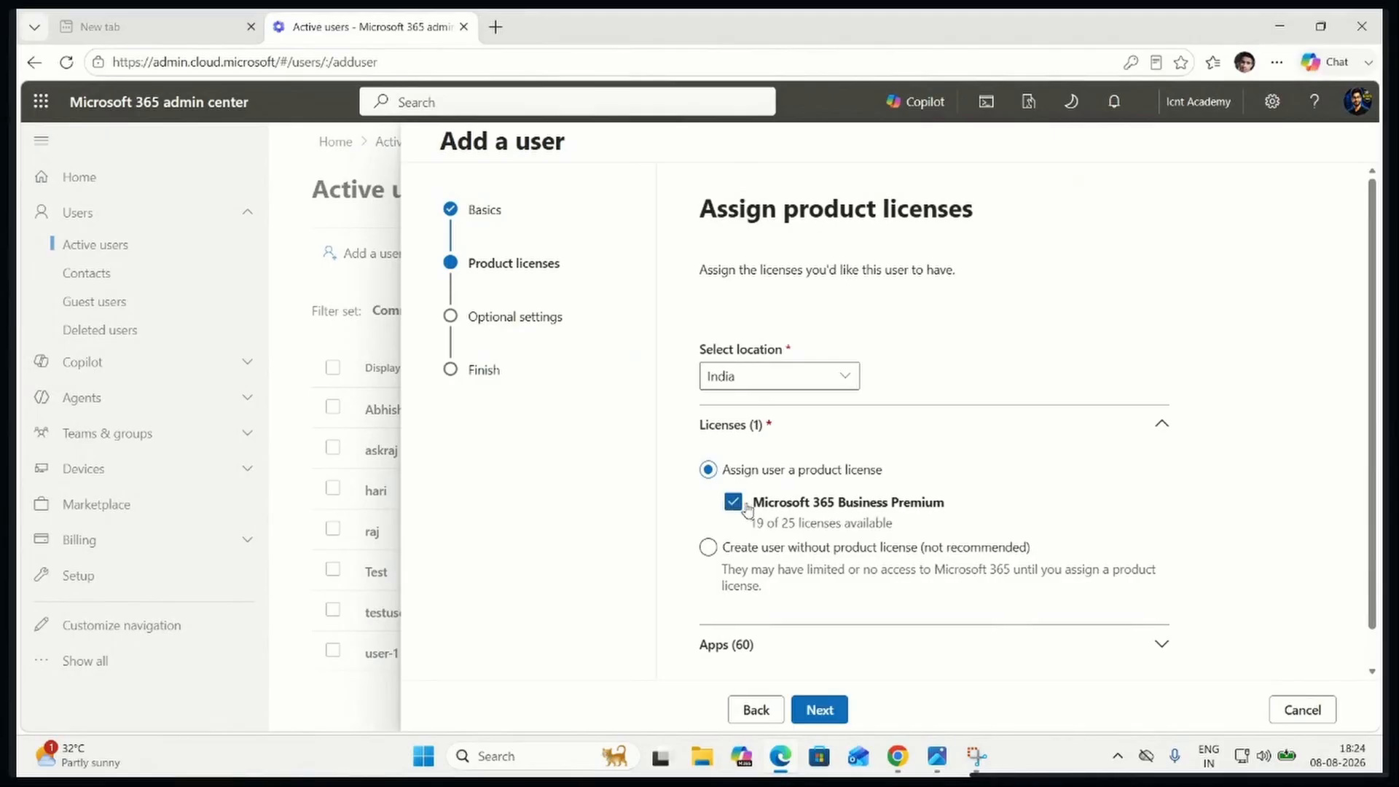
pyautogui.scroll(-1, 747, 510)
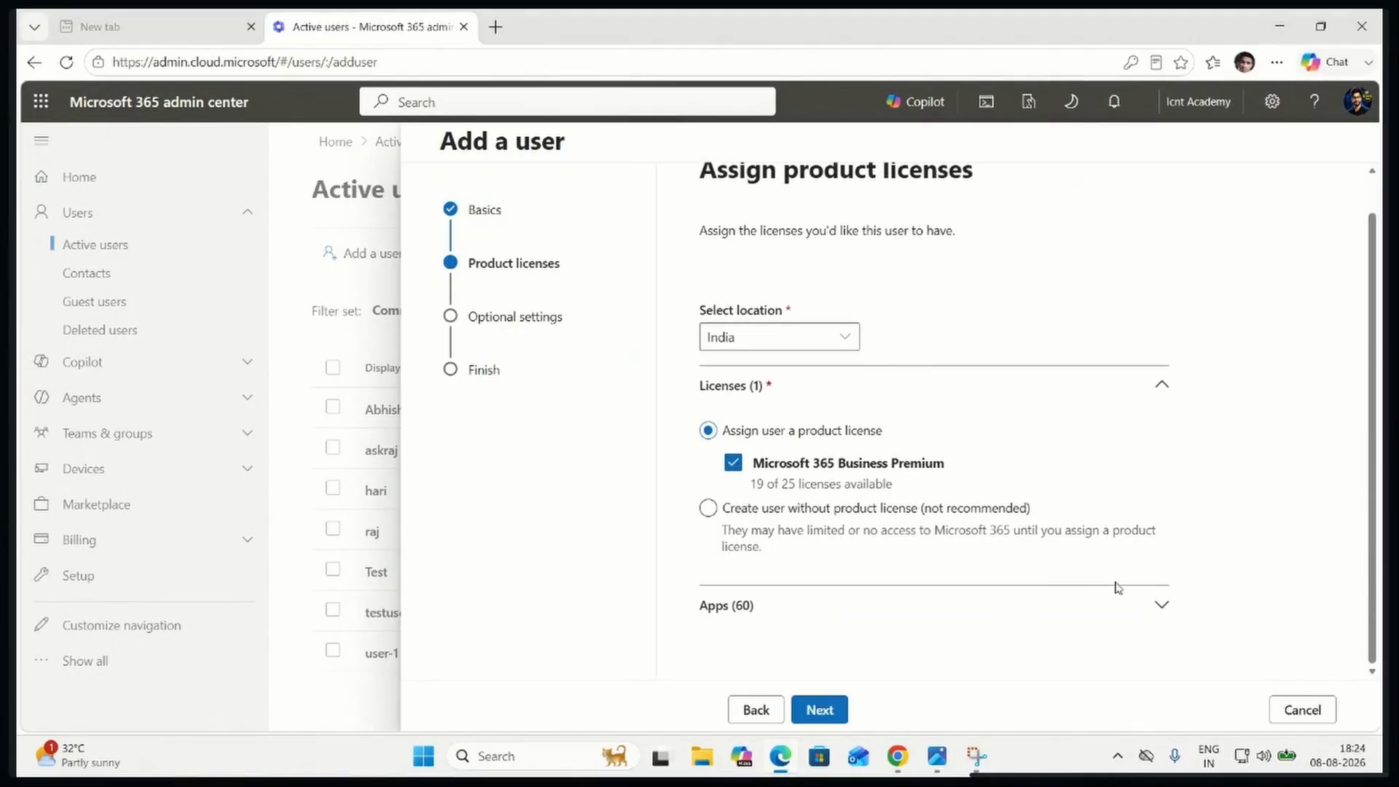
pyautogui.click(1160, 605)
pyautogui.scroll(-5, 1079, 550)
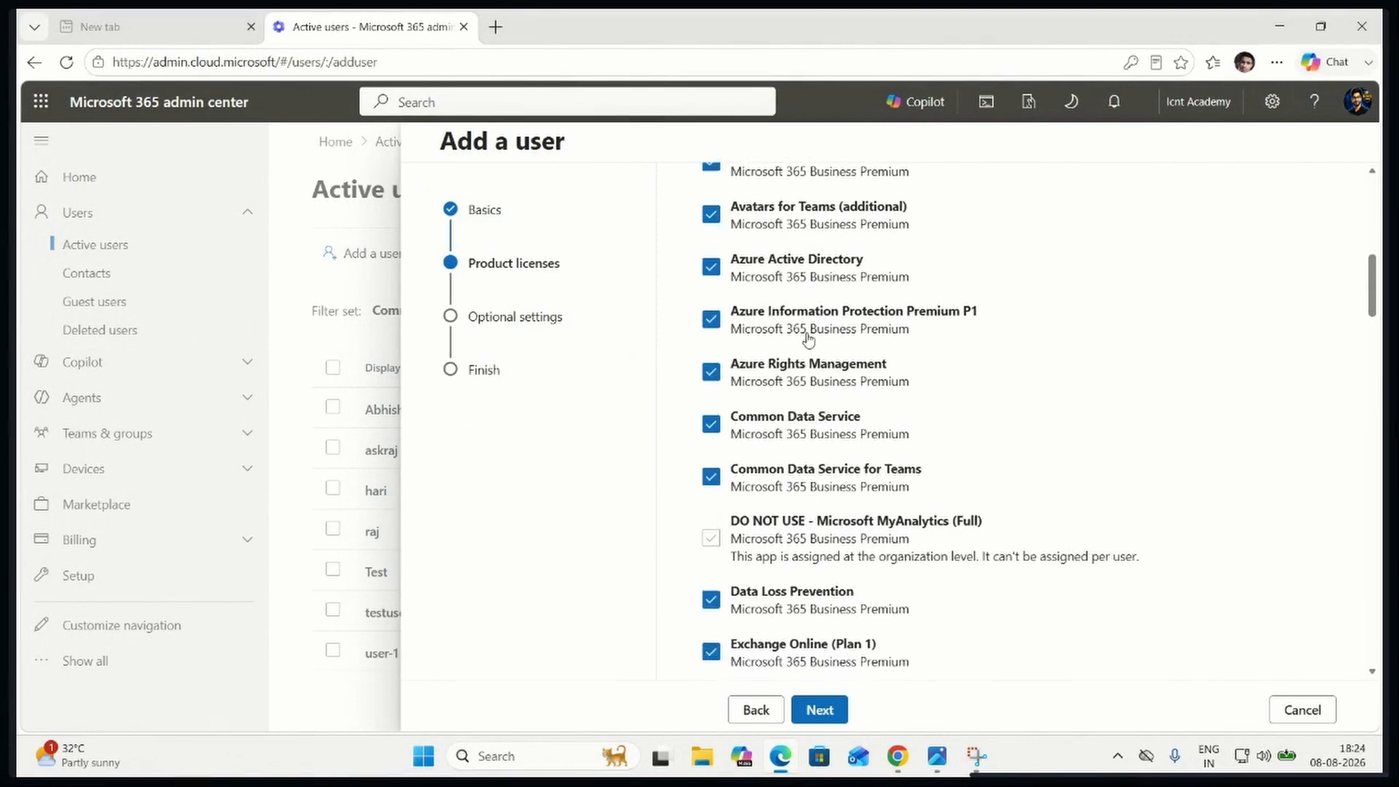
pyautogui.scroll(-5, 801, 343)
pyautogui.scroll(-8, 794, 408)
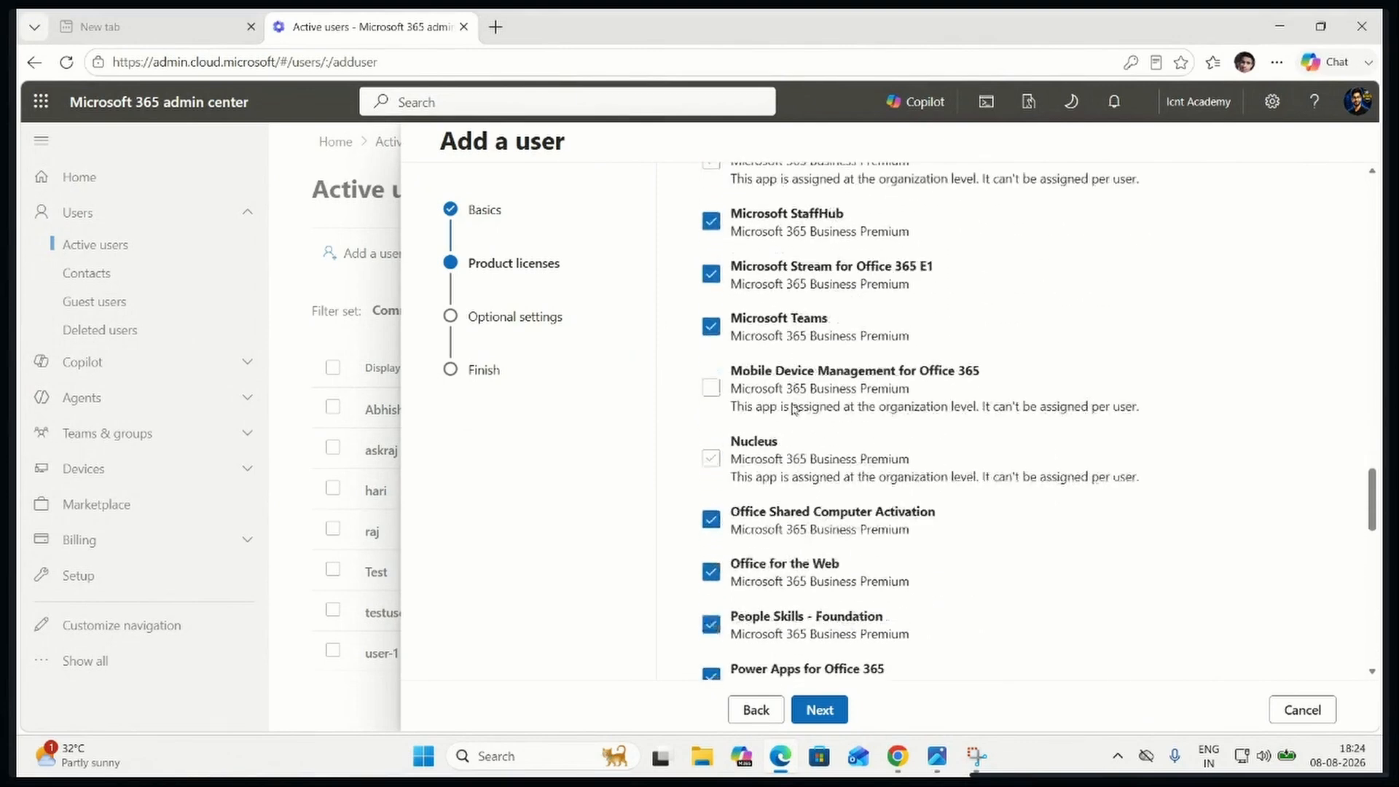
pyautogui.scroll(12, 788, 437)
pyautogui.scroll(10, 787, 452)
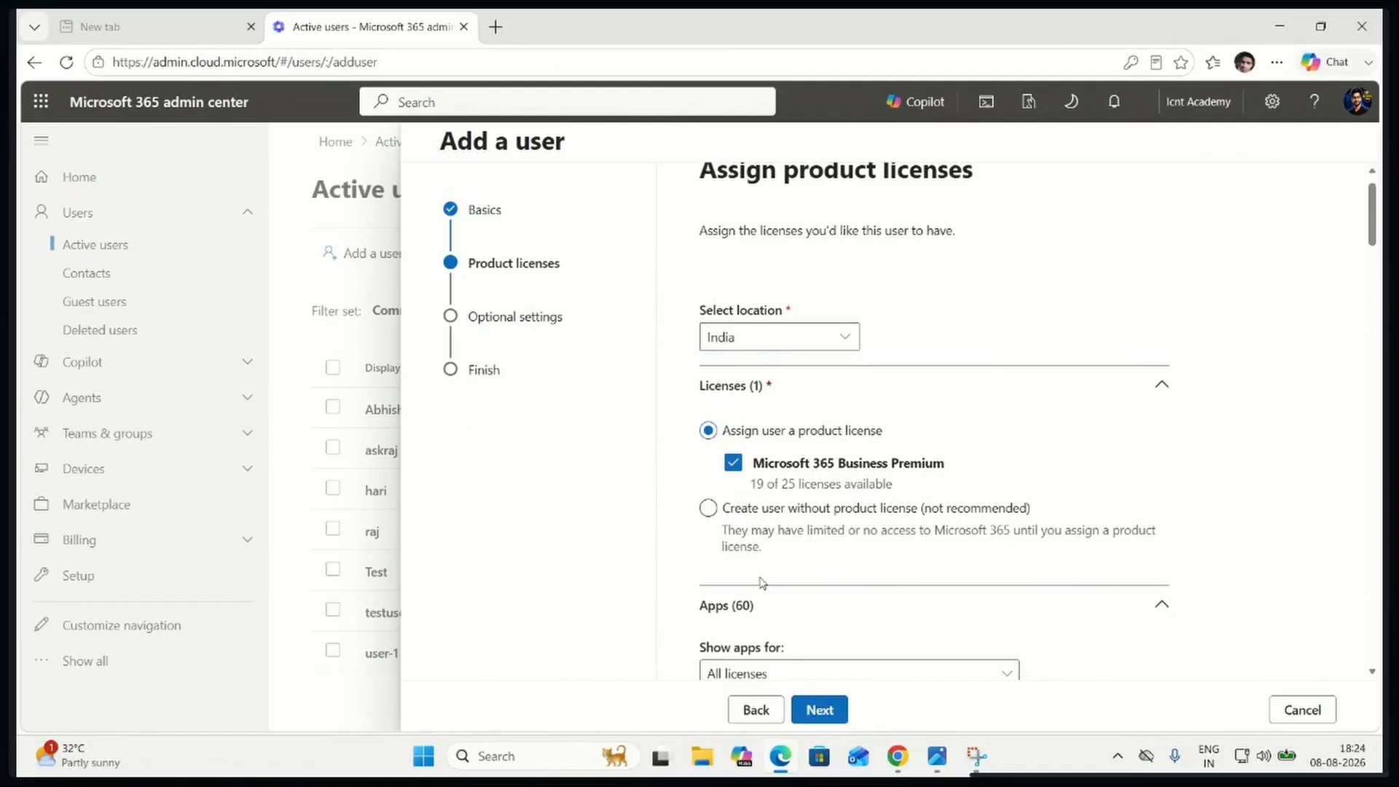
# Switch to creating the user without a product license, and return to assigning Microsoft 365 Business Premium
pyautogui.click(738, 463)
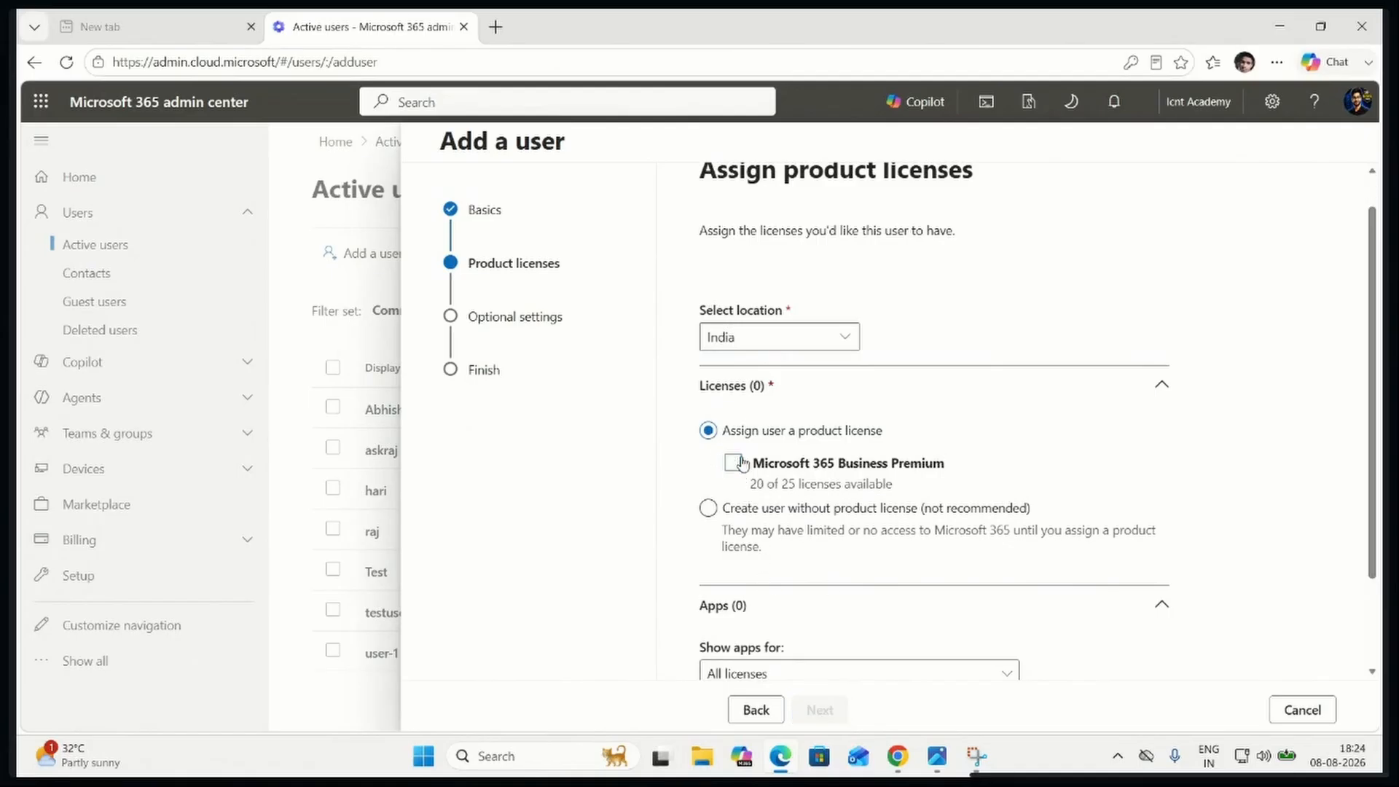
pyautogui.click(709, 509)
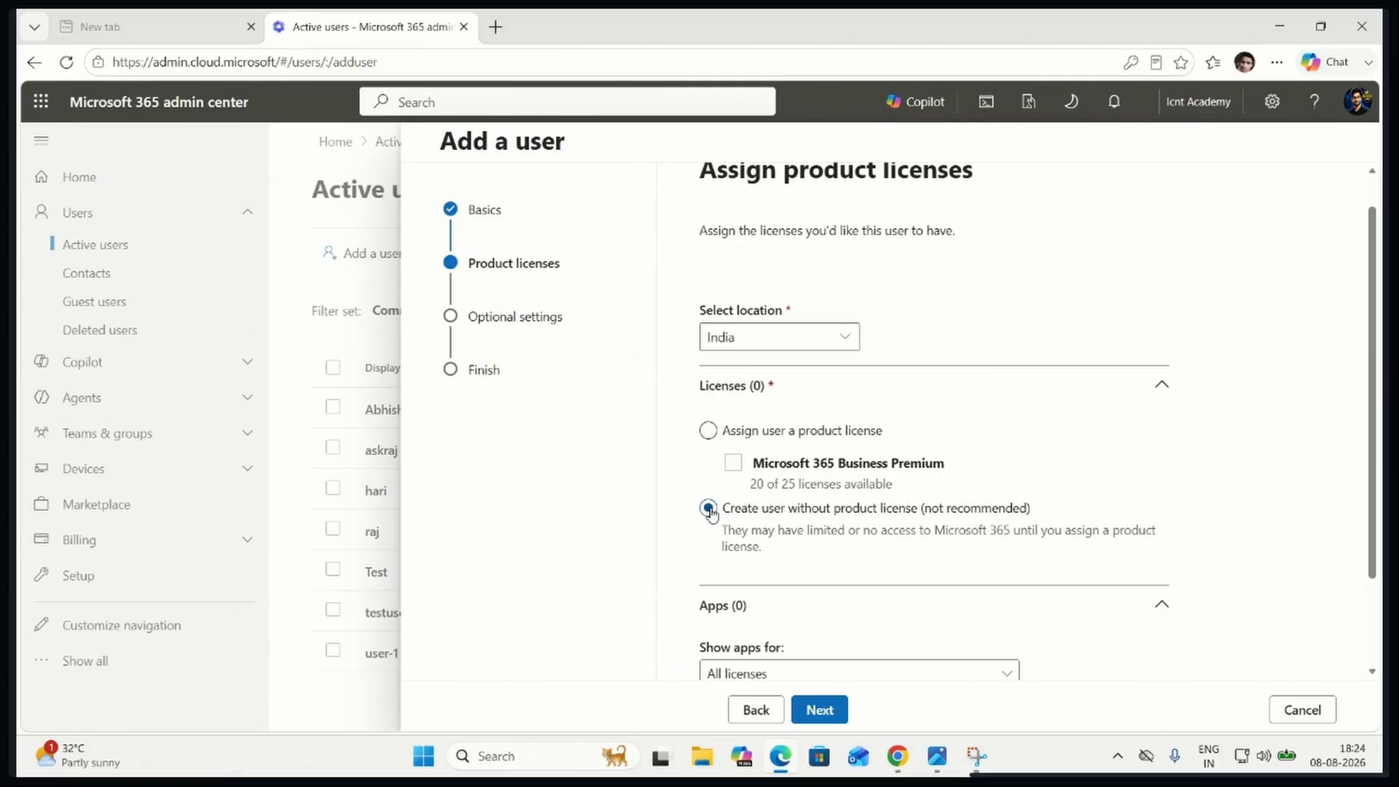
pyautogui.click(710, 432)
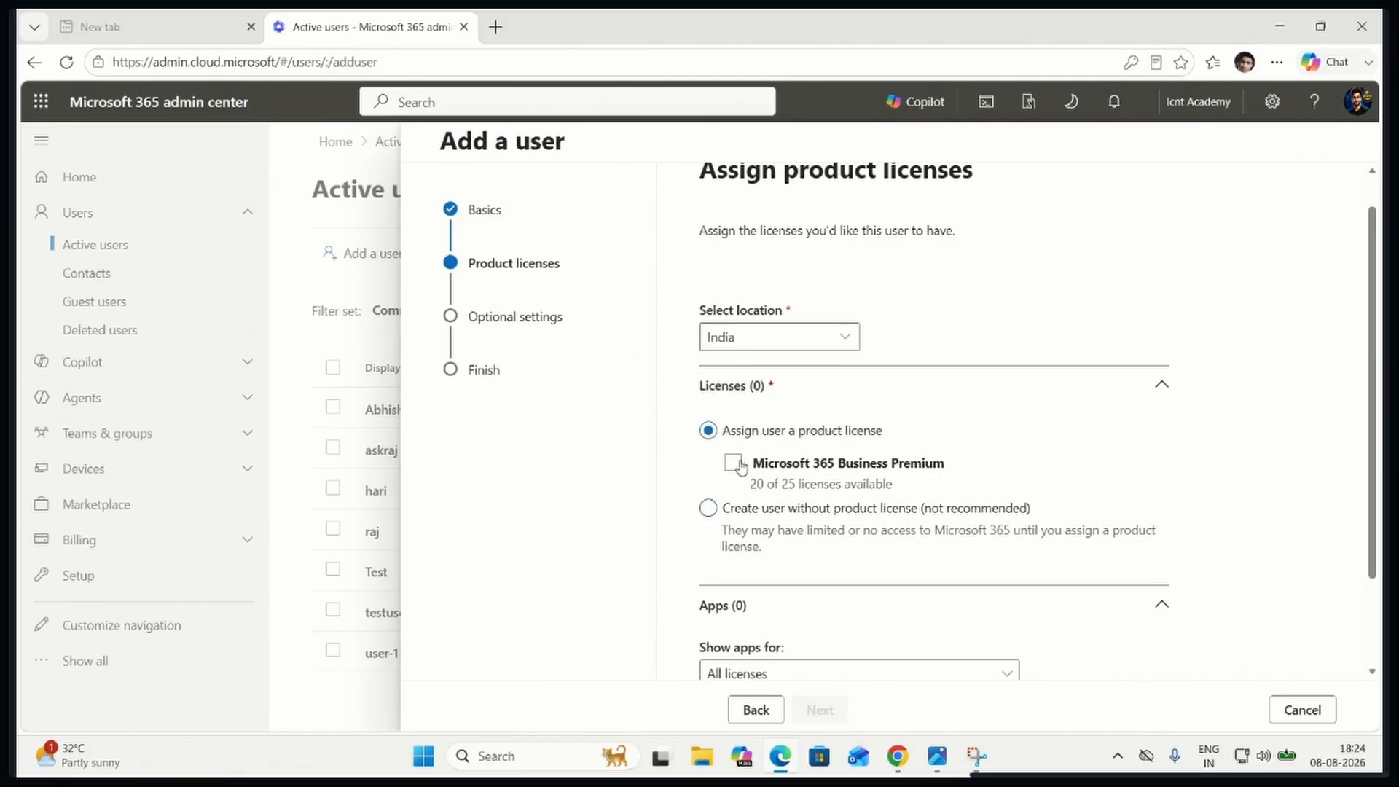
pyautogui.click(734, 463)
# Review the apps included with the Business Premium license and continue to the Optional settings stage
pyautogui.scroll(-8, 761, 478)
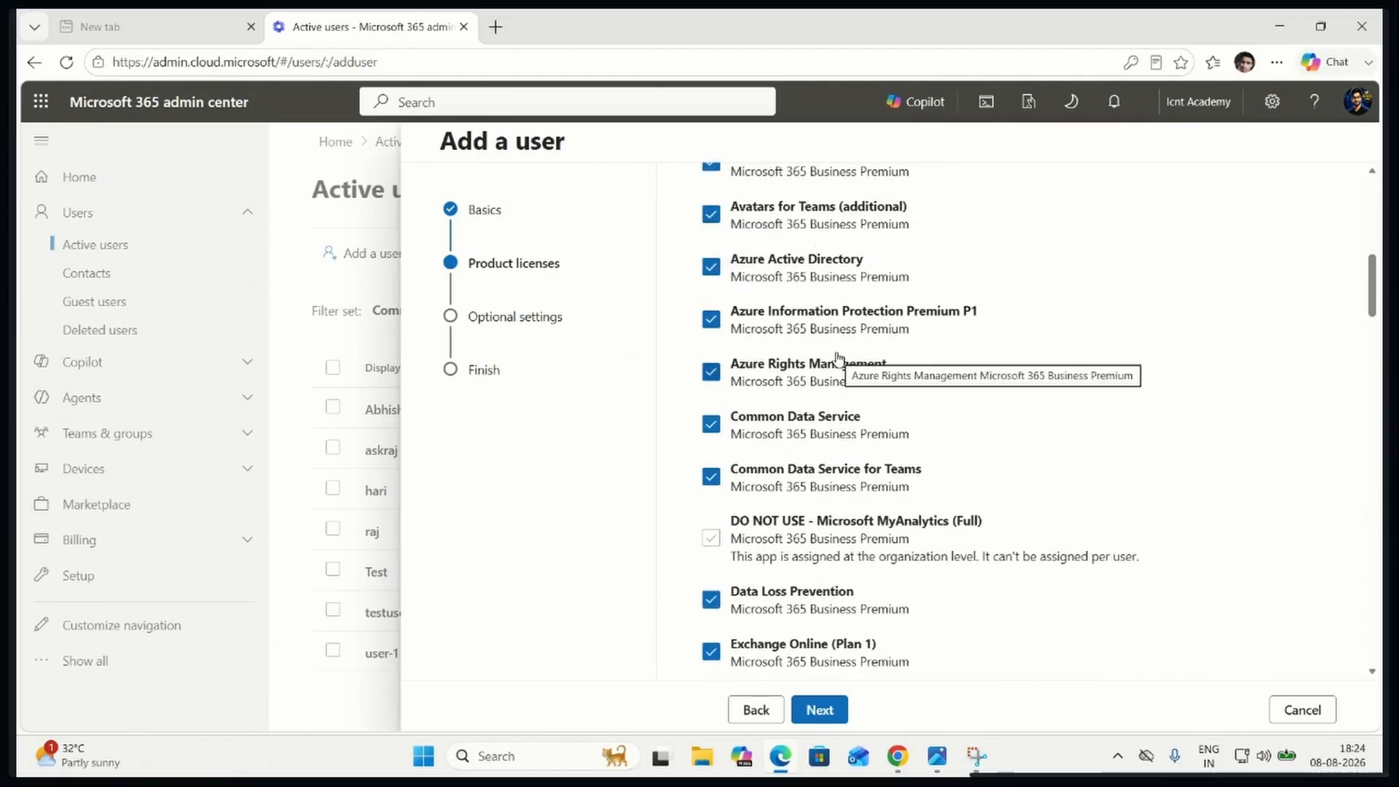
pyautogui.scroll(-10, 858, 532)
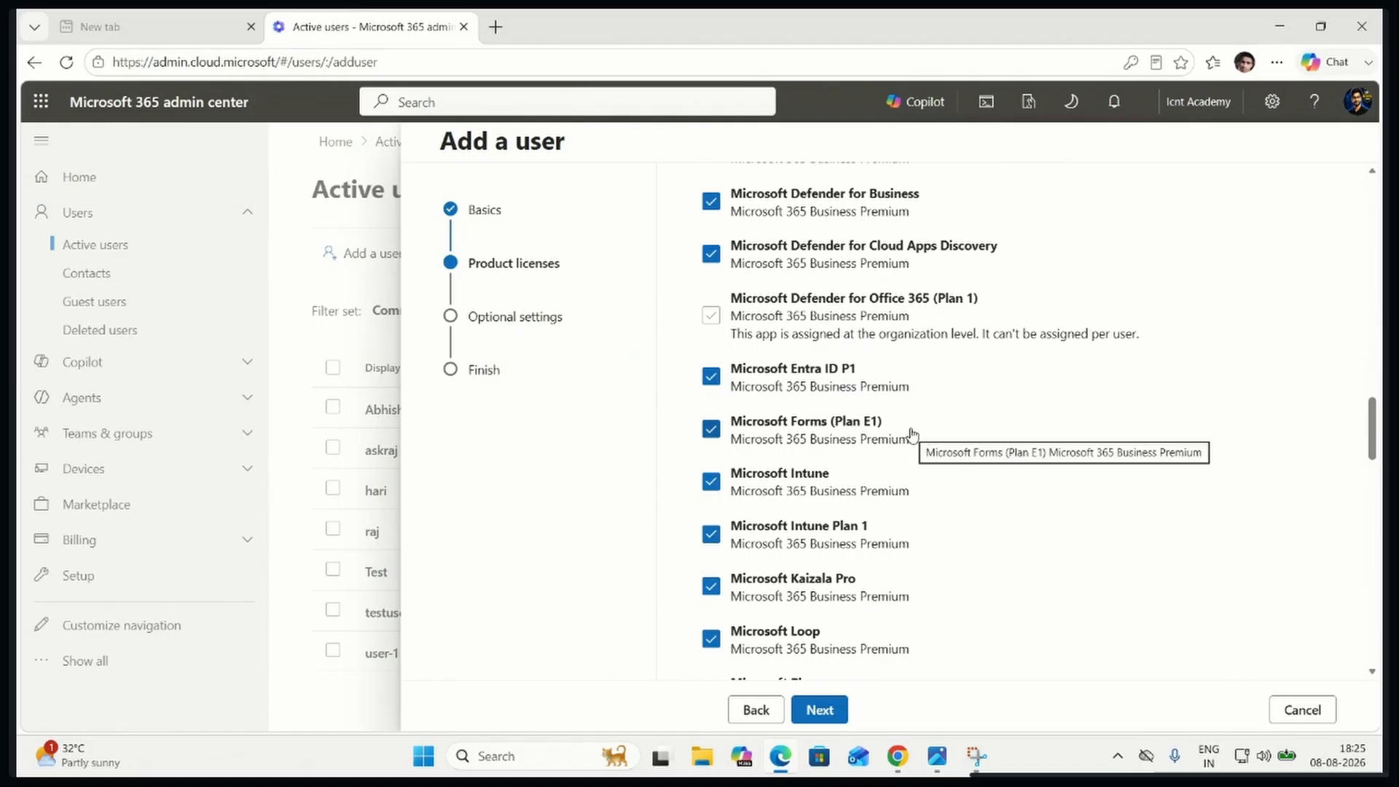
pyautogui.scroll(-8, 860, 367)
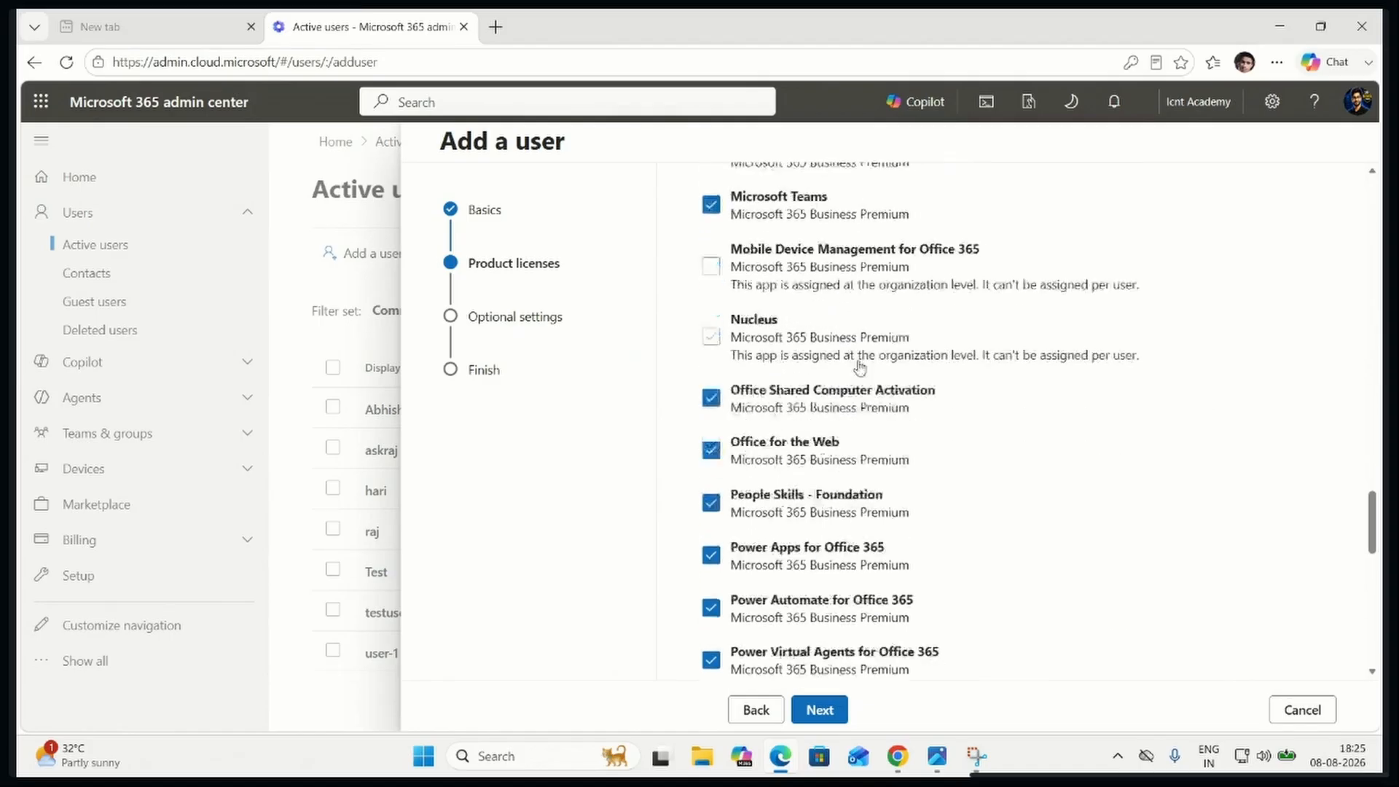
pyautogui.scroll(15, 860, 366)
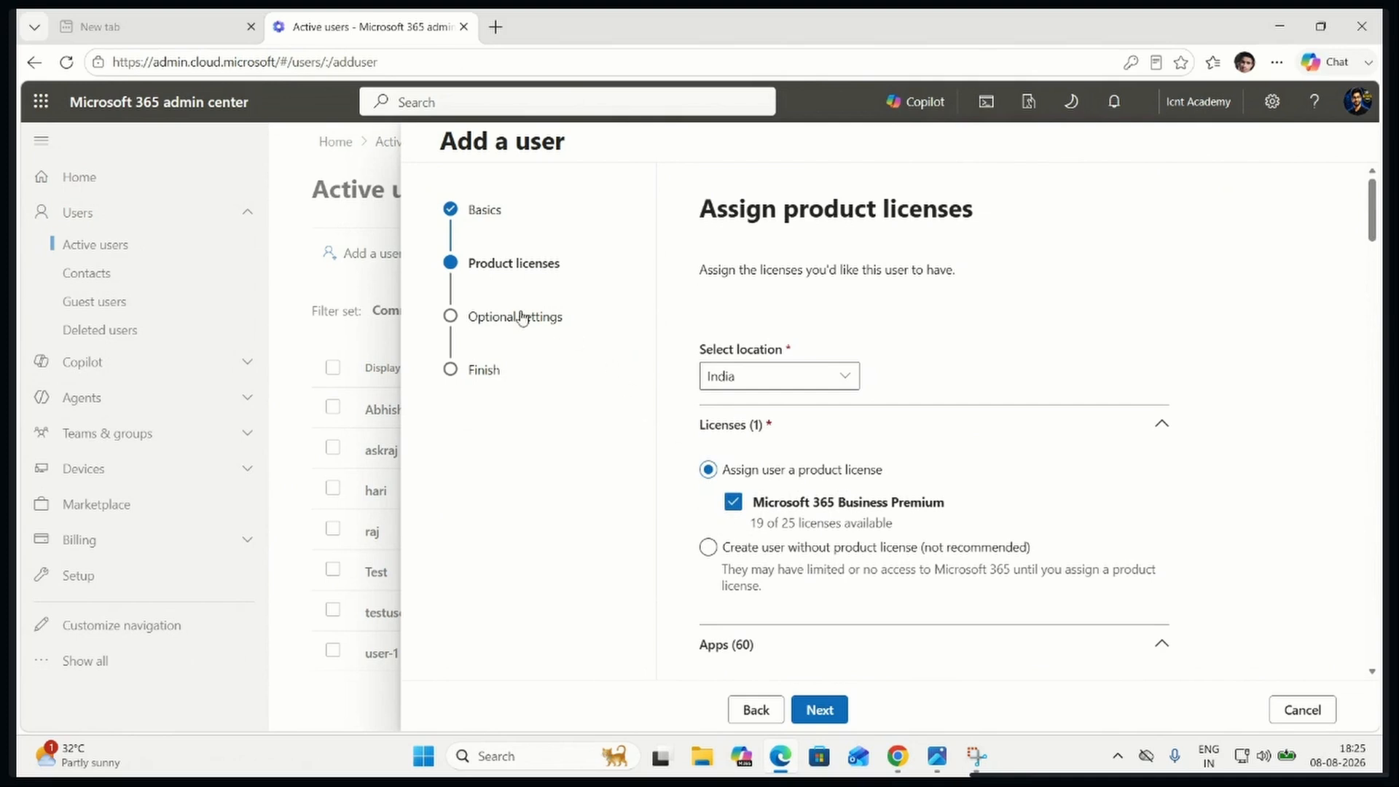
pyautogui.click(836, 709)
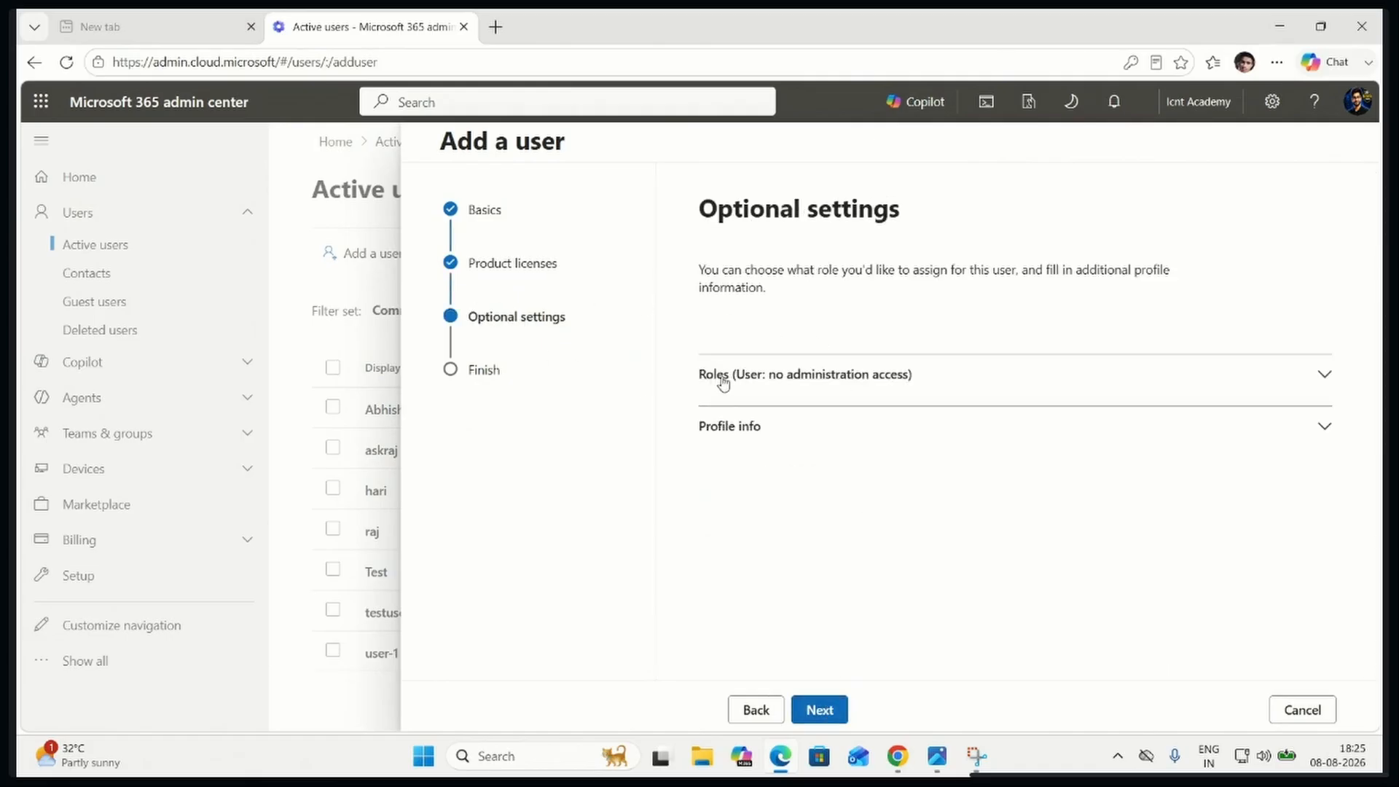
# Expand Roles, choose Admin center access, and read the descriptions of the administrator roles, including Service Support Administrator and User Administrator
pyautogui.click(827, 386)
pyautogui.scroll(-4, 879, 453)
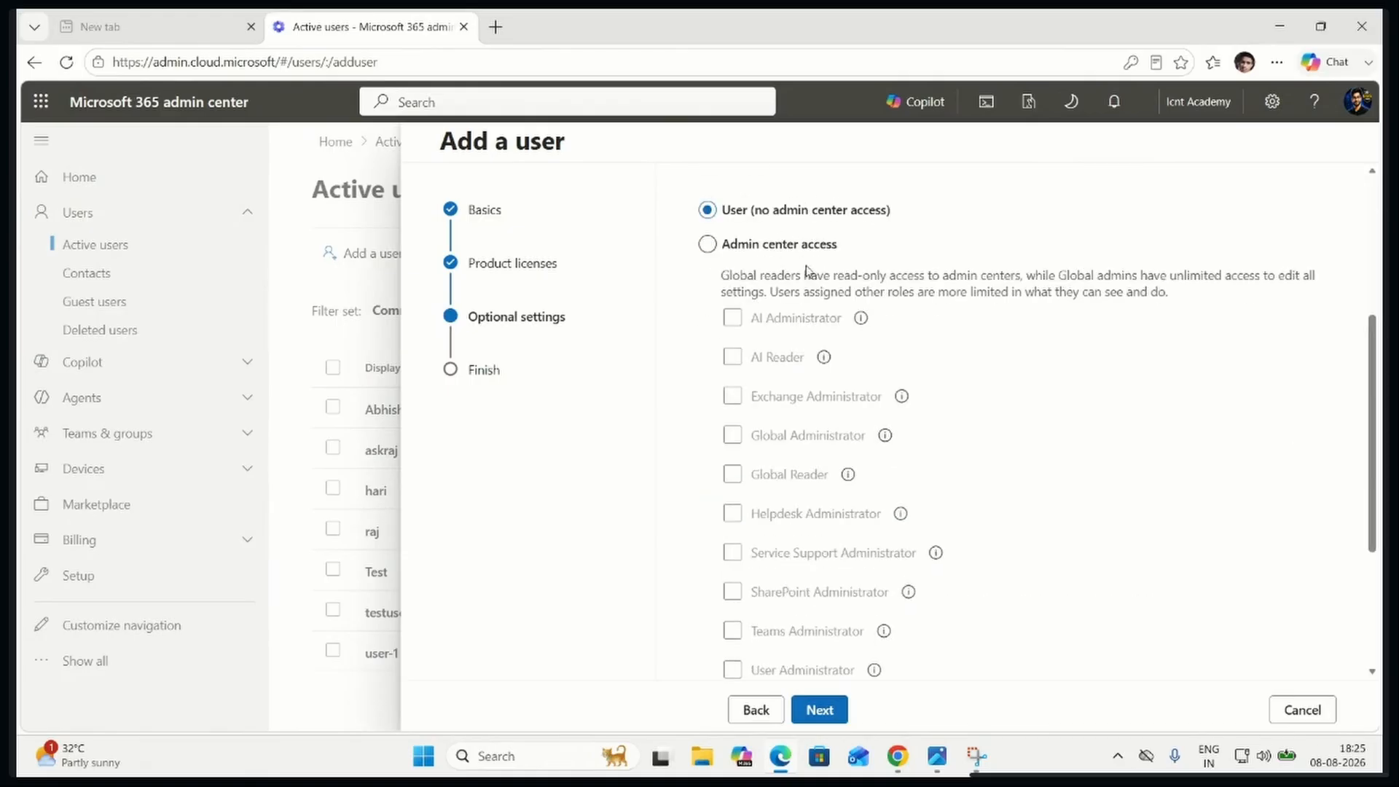
pyautogui.click(738, 247)
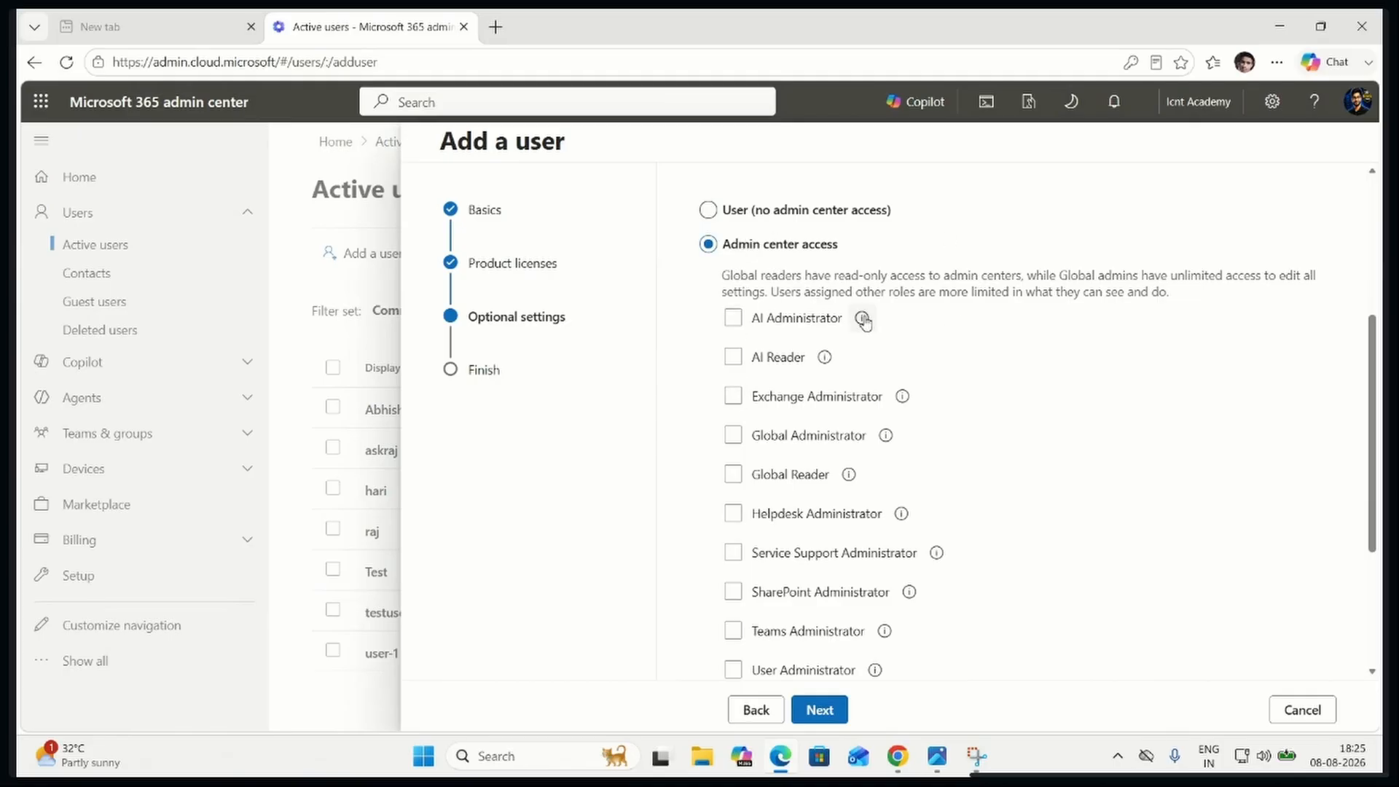
pyautogui.moveTo(863, 320)
pyautogui.moveTo(849, 475)
pyautogui.moveTo(901, 514)
pyautogui.moveTo(934, 557)
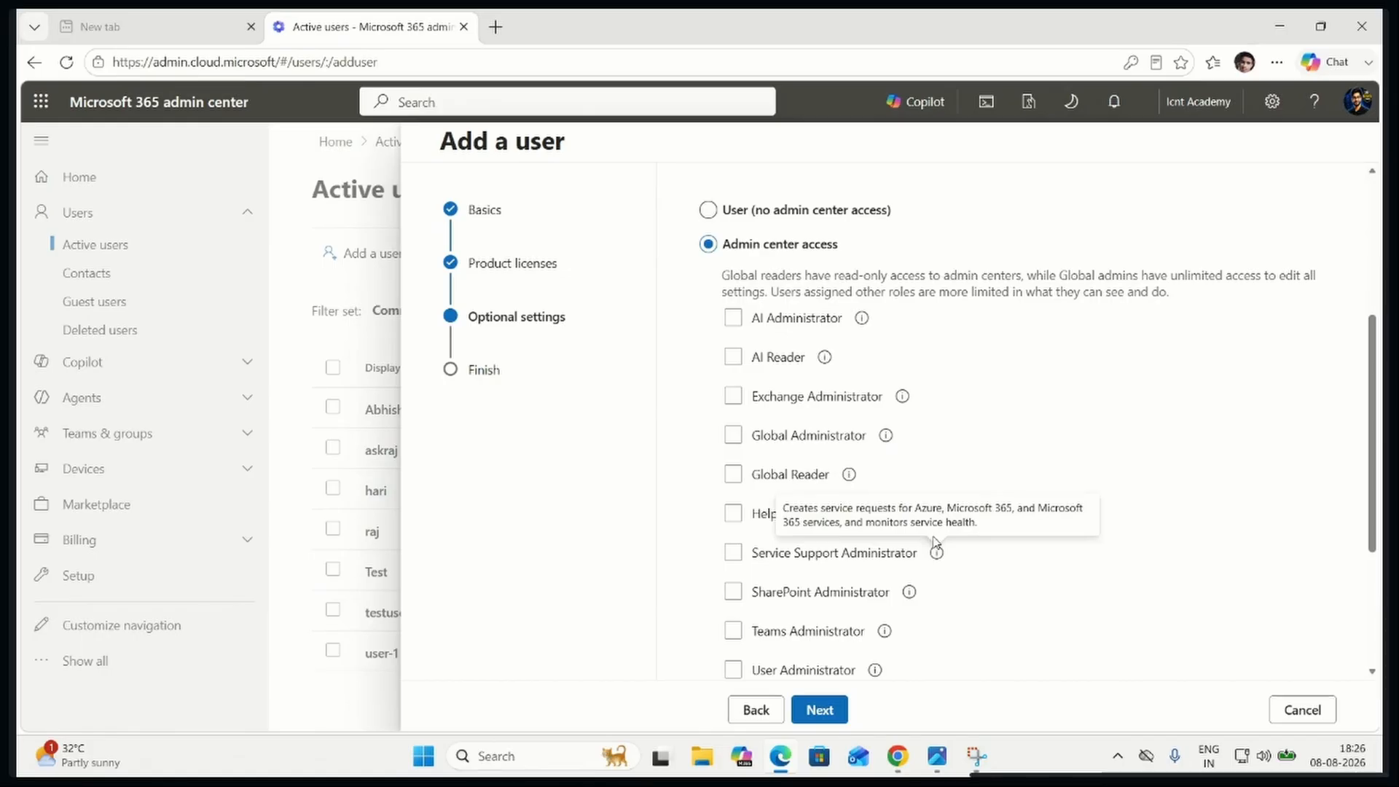
pyautogui.moveTo(911, 592)
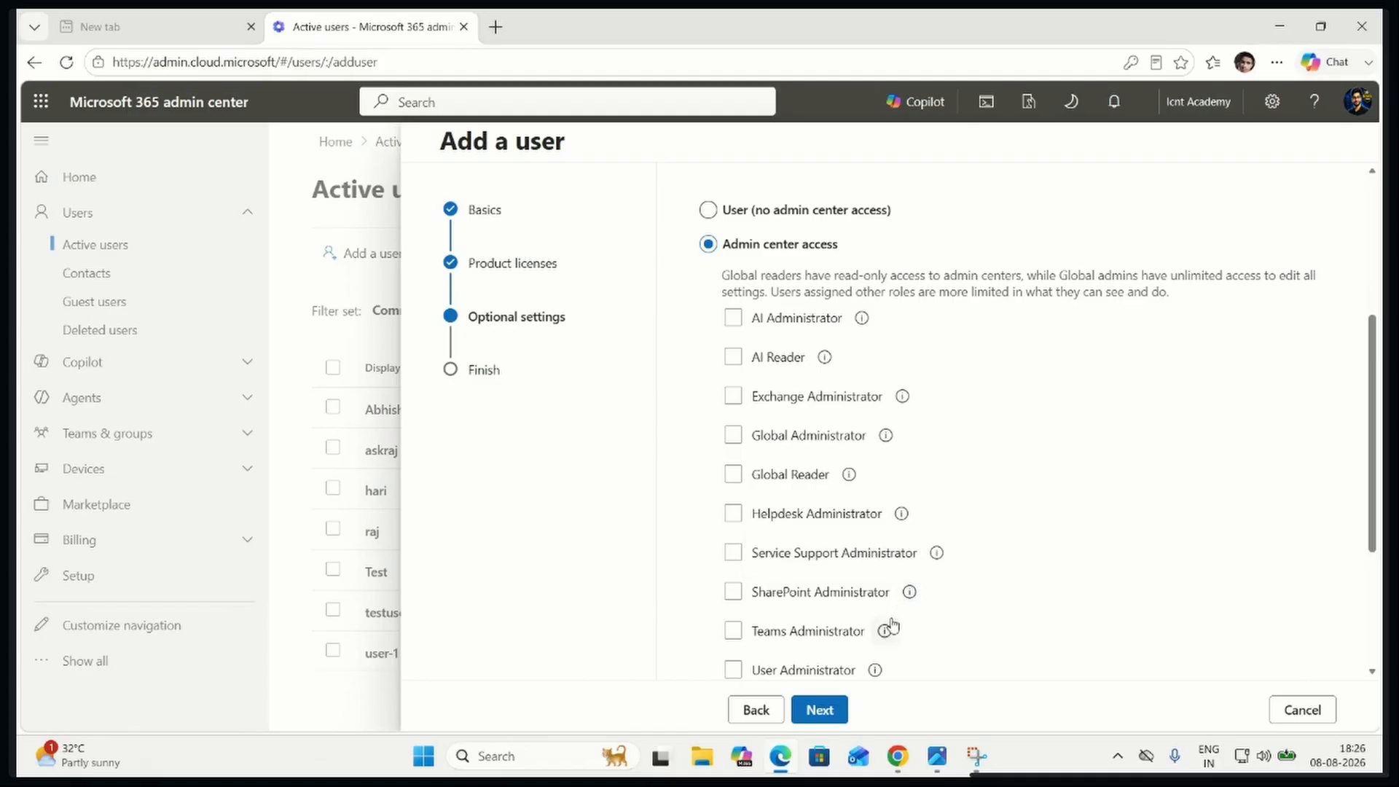
pyautogui.scroll(-3, 887, 645)
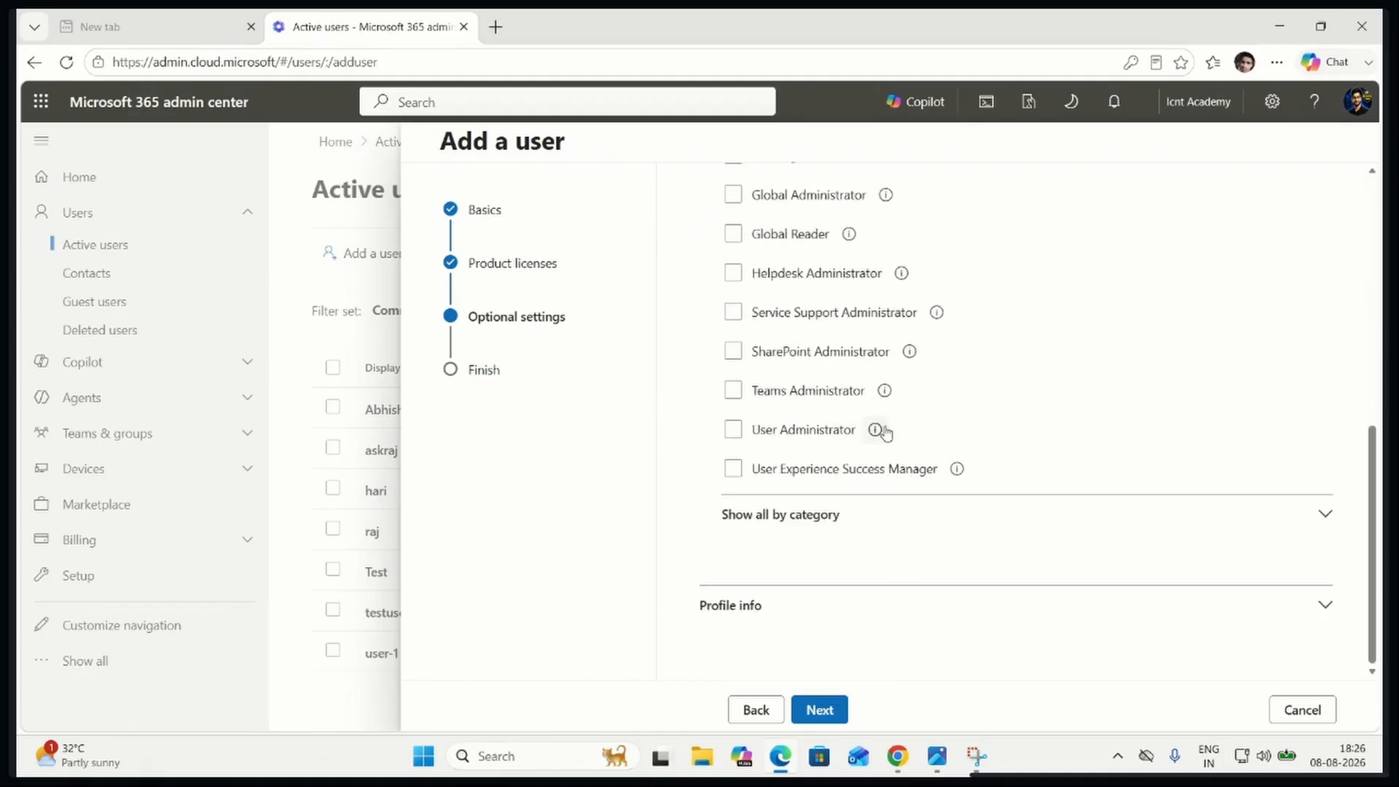
pyautogui.moveTo(885, 428)
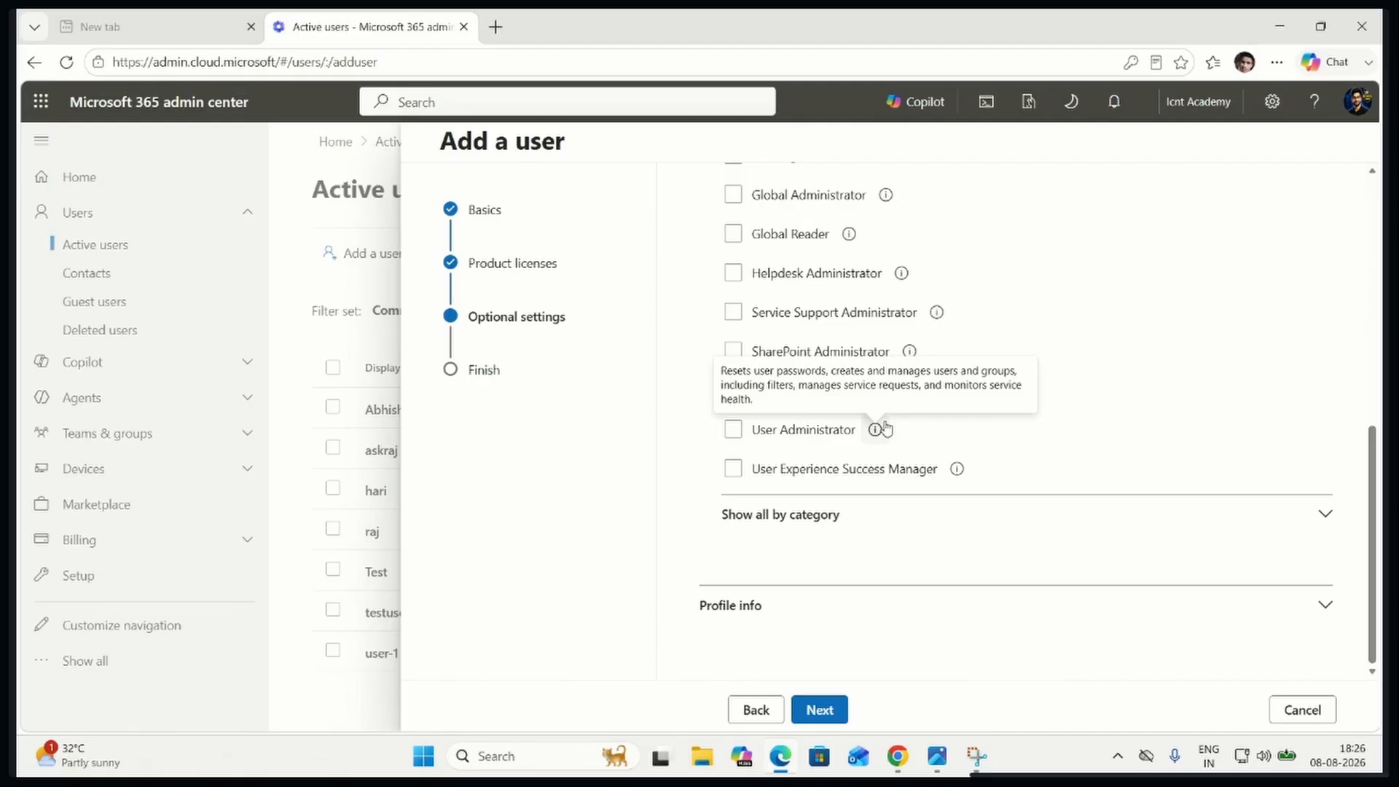
# Capture a screenshot of the admin center page with the User Administrator description showing, and copy it from Snipping Tool
pyautogui.press('super+shift+s')
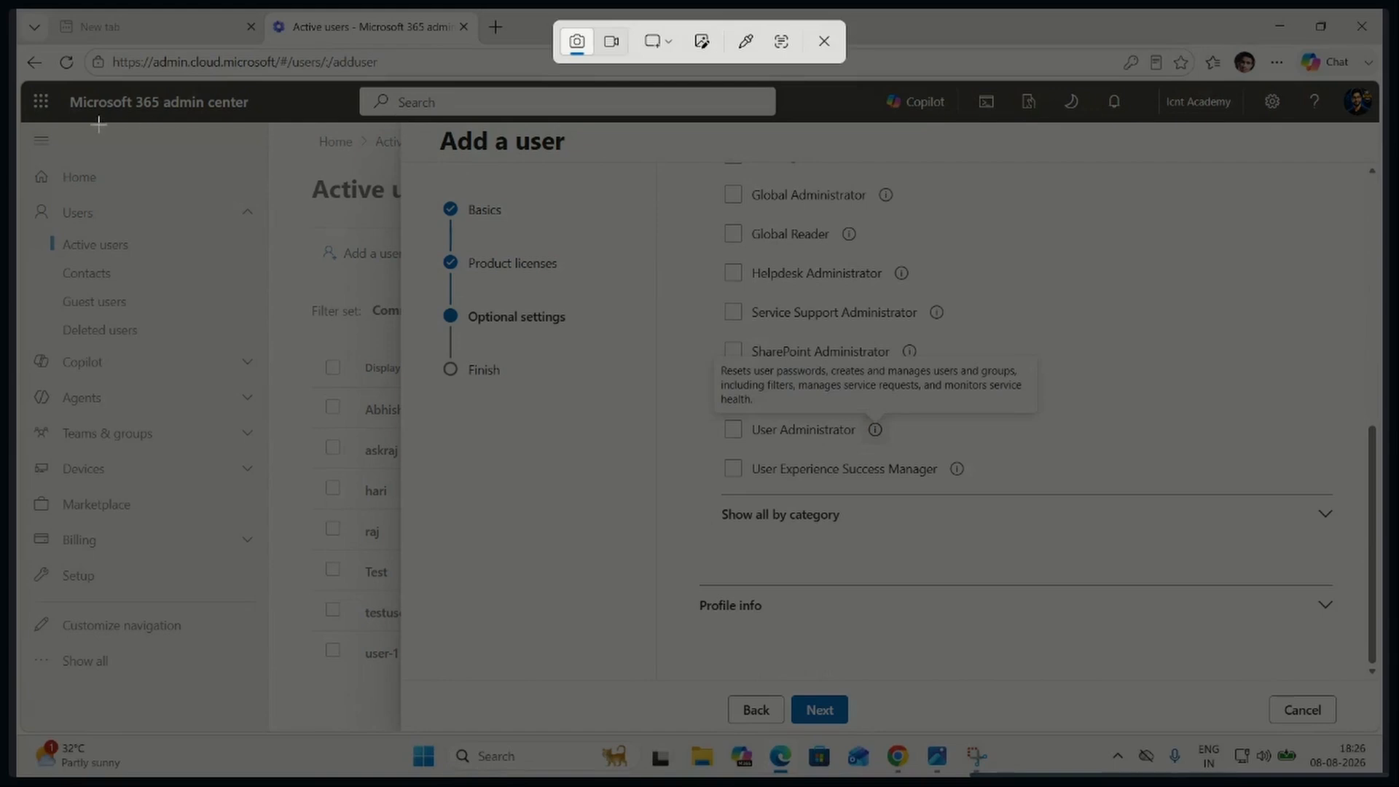
pyautogui.moveTo(22, 78); pyautogui.dragTo(1382, 737)
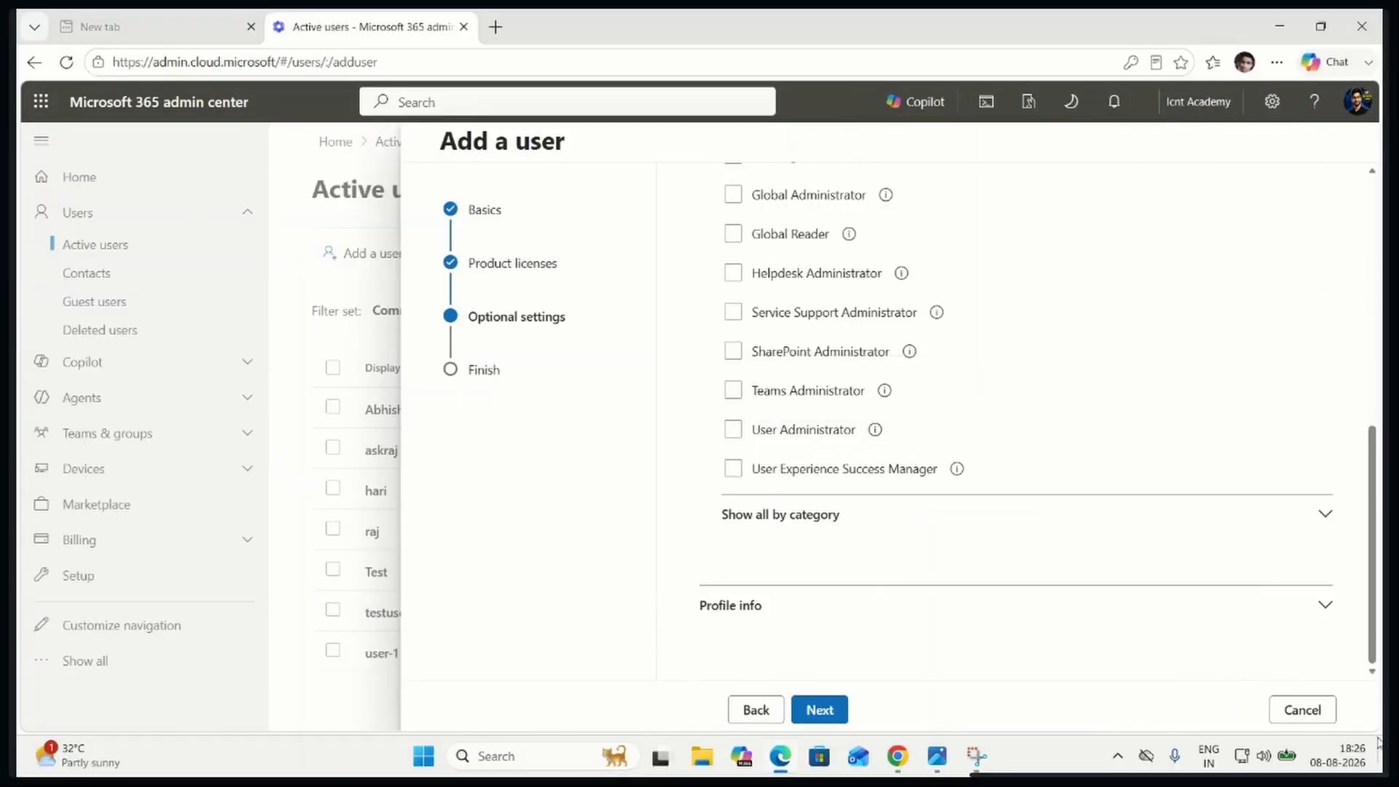
pyautogui.click(1251, 535)
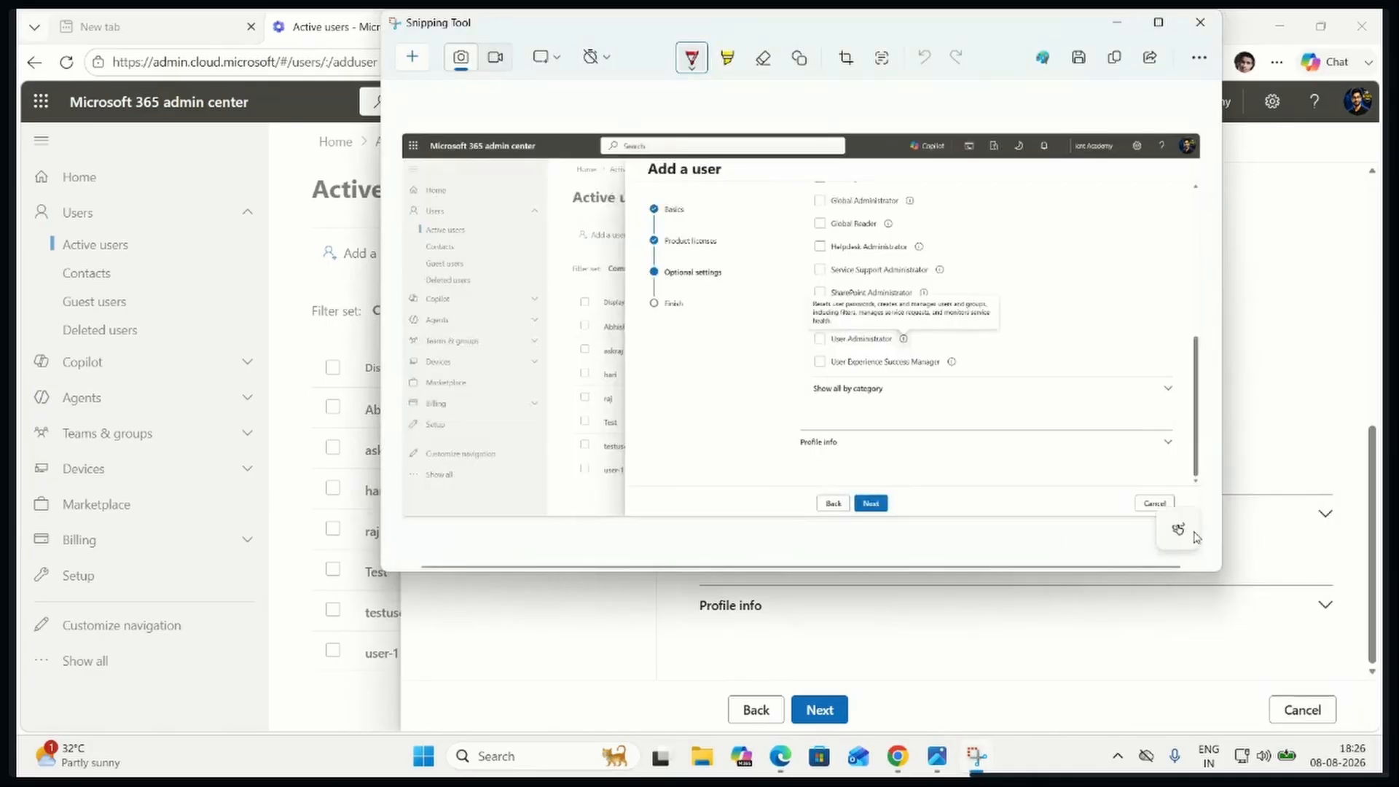
pyautogui.click(1108, 61)
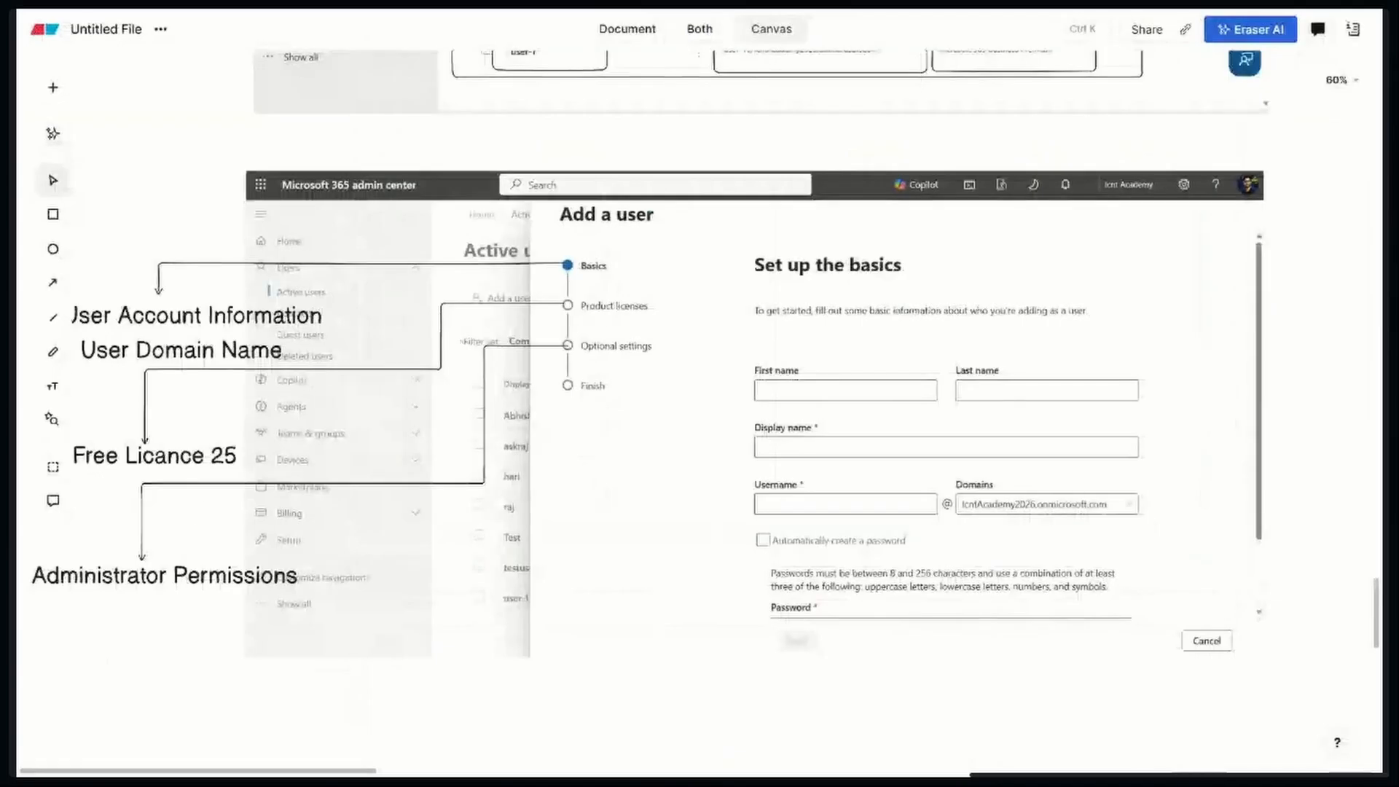
# Switch to the Eraser canvas, paste the Optional settings screenshot, and align it below the "Set up the basics" screenshot
pyautogui.scroll(-4, 567, 482)
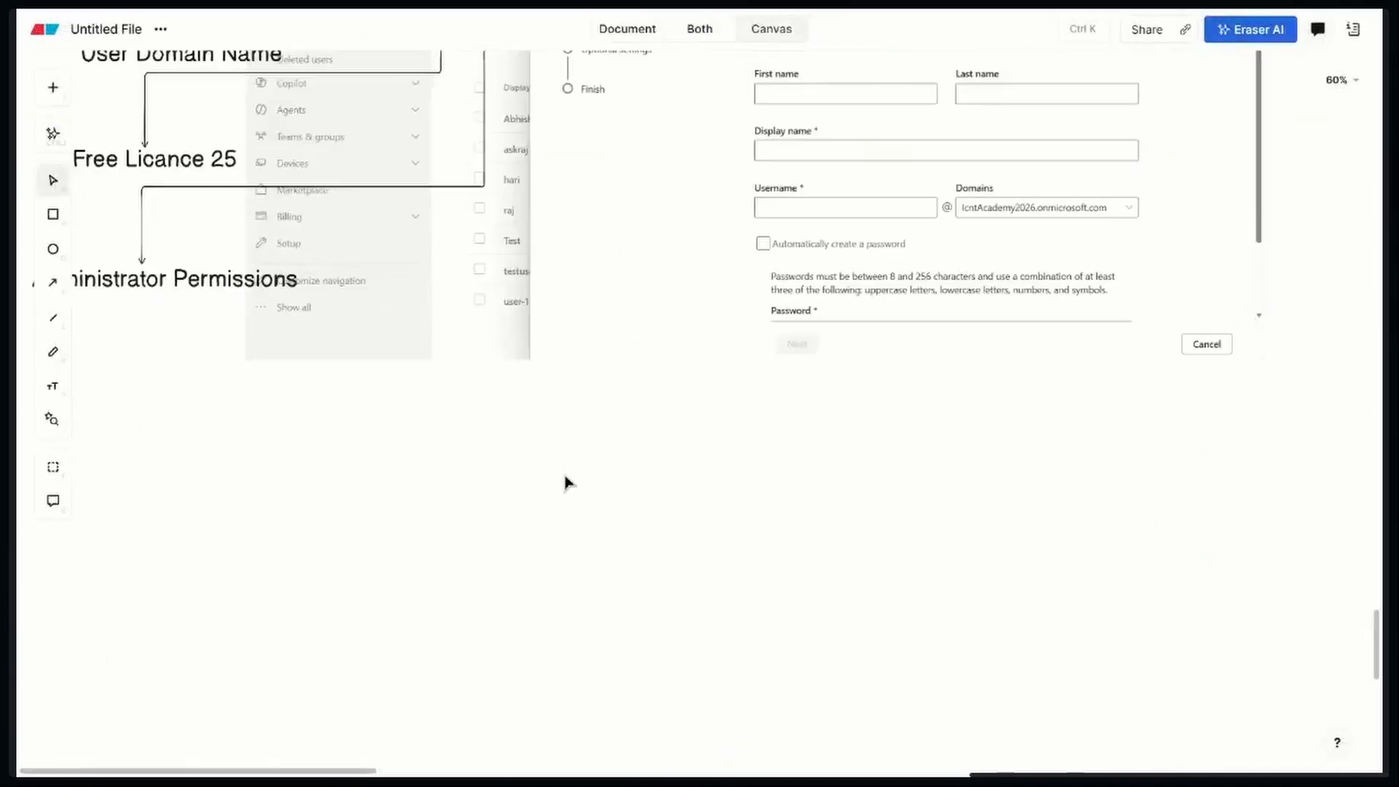
pyautogui.scroll(-4, 567, 482)
pyautogui.hotkey('ctrl', 'v')
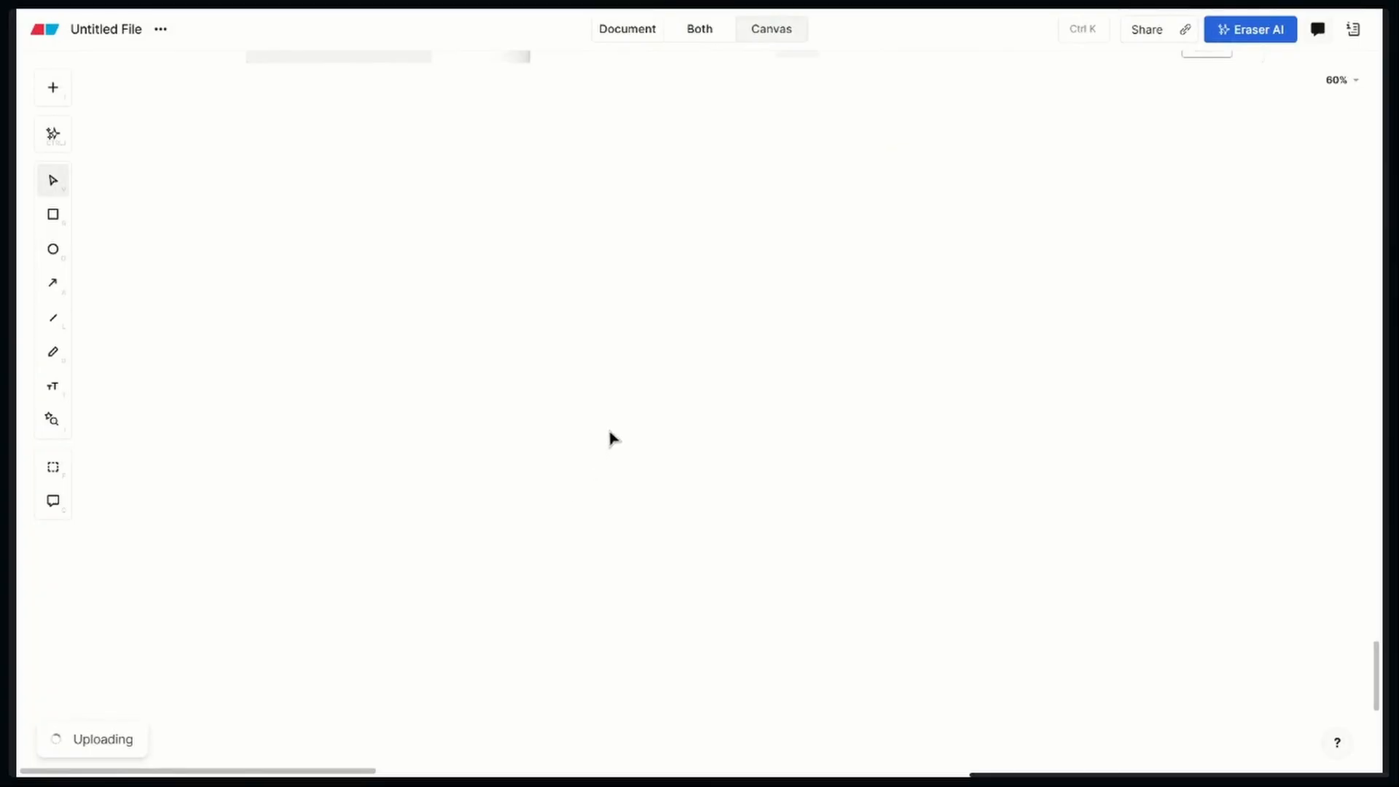
pyautogui.moveTo(838, 565)
pyautogui.mouseDown()
pyautogui.moveTo(665, 338)
pyautogui.moveTo(533, 231)
pyautogui.mouseUp()
pyautogui.scroll(4, 570, 496)
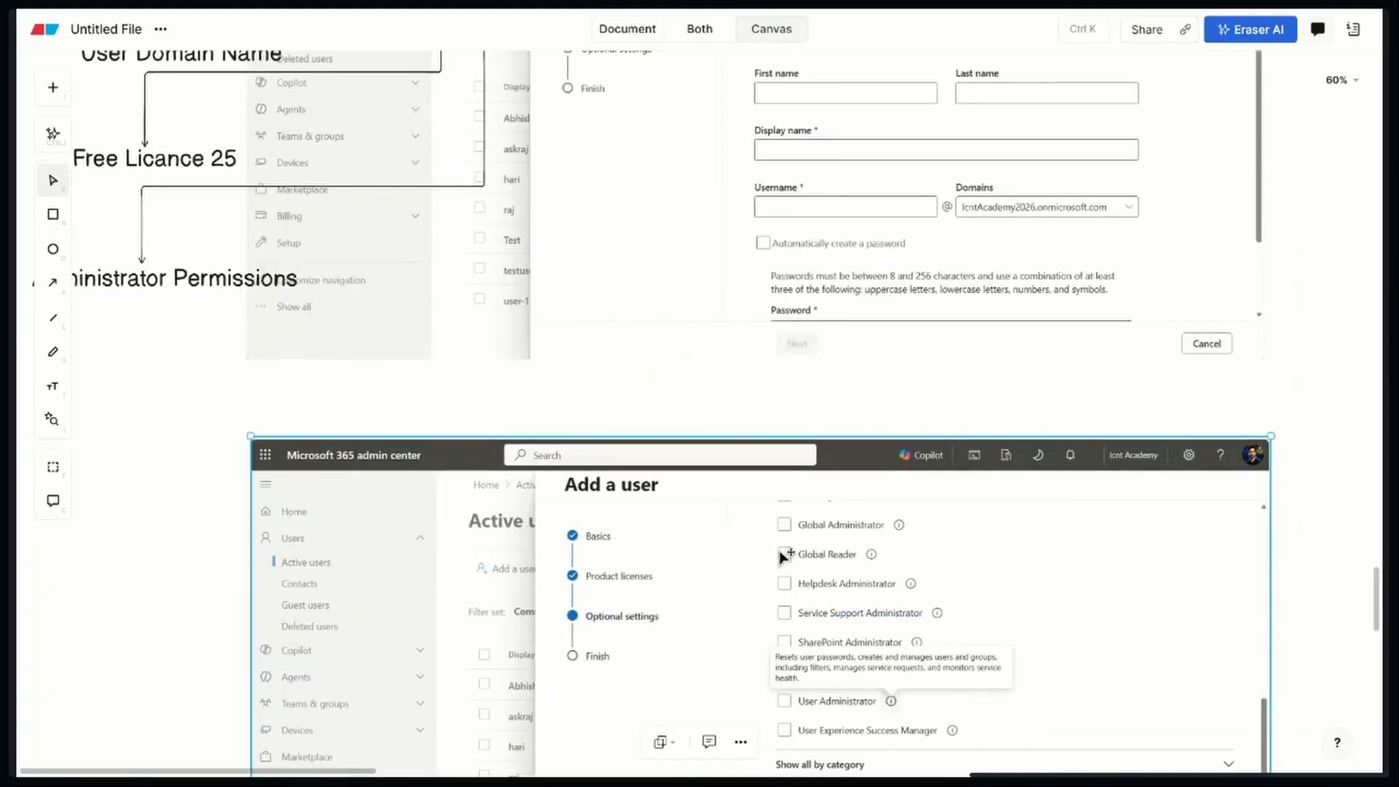
pyautogui.scroll(-4, 929, 583)
pyautogui.scroll(5, 953, 543)
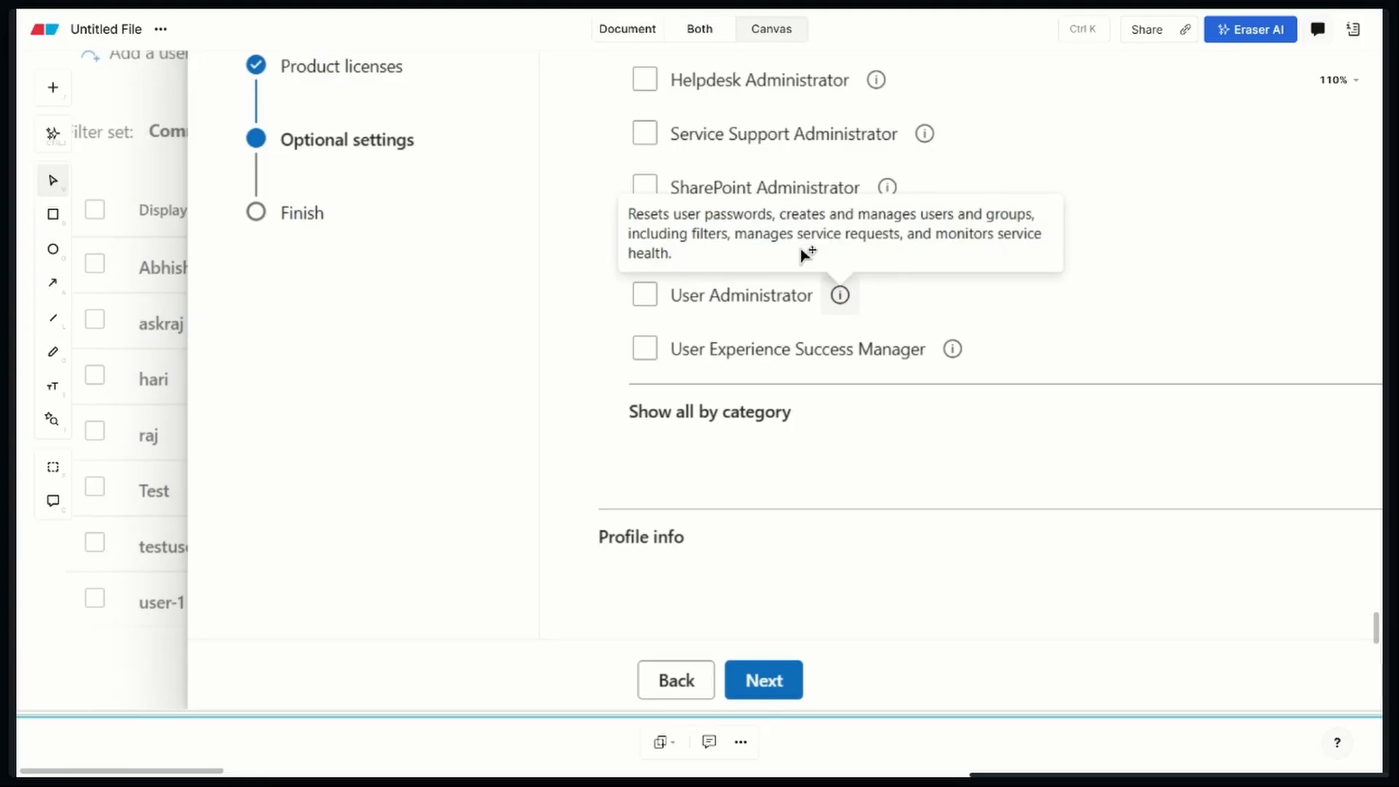
pyautogui.scroll(-5, 802, 250)
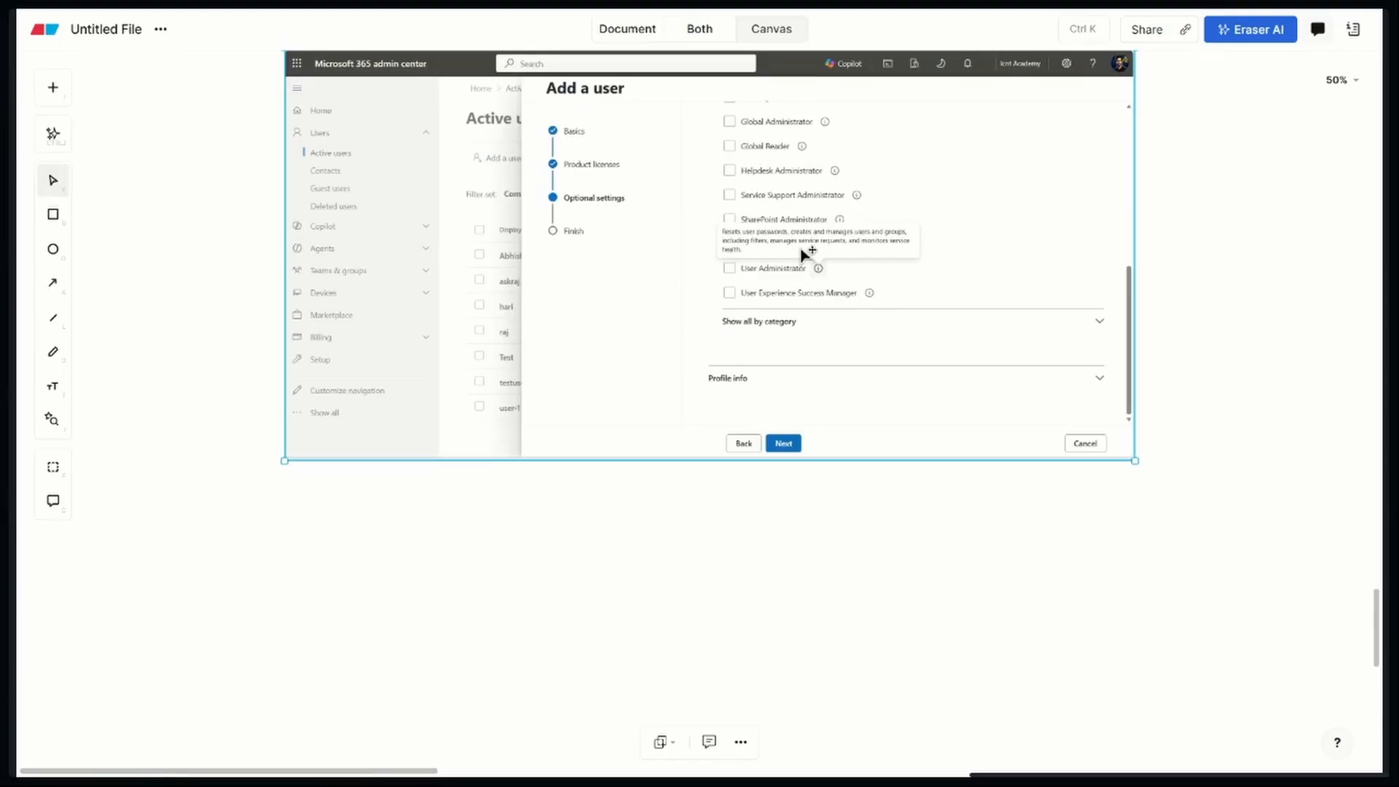
# Return to the admin center's Optional settings, choose User (no admin center access), collapse Roles, and continue to Review and finish
pyautogui.scroll(4, 802, 250)
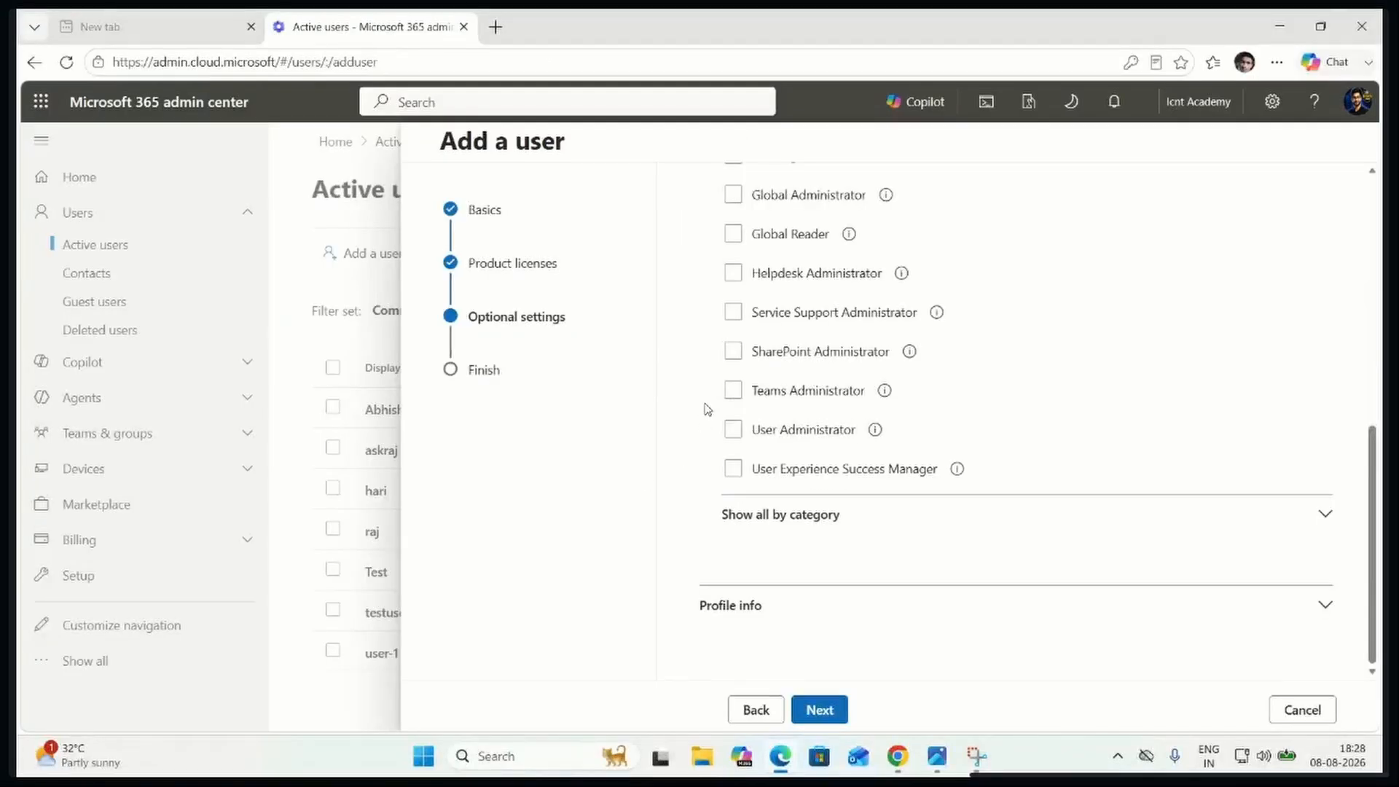
pyautogui.scroll(10, 837, 387)
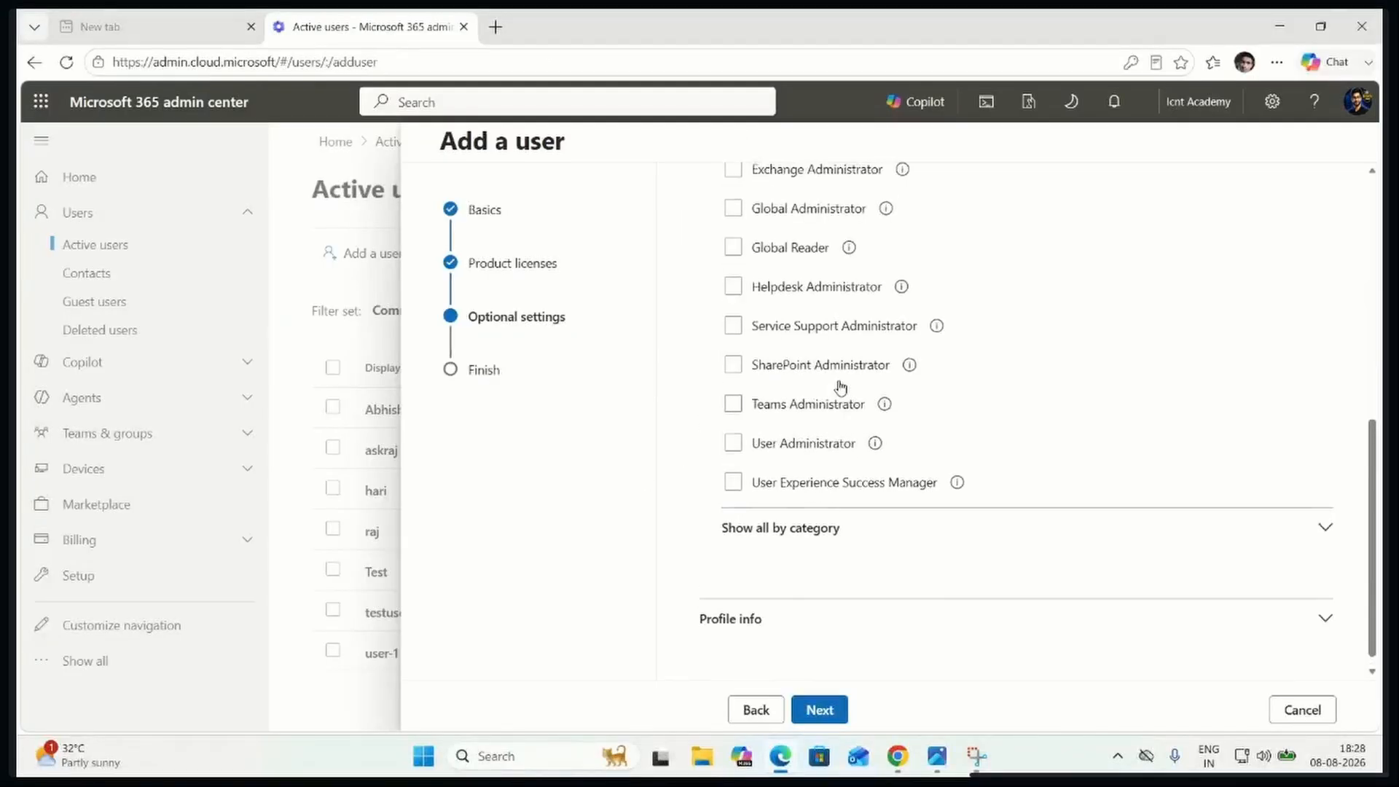
pyautogui.click(746, 510)
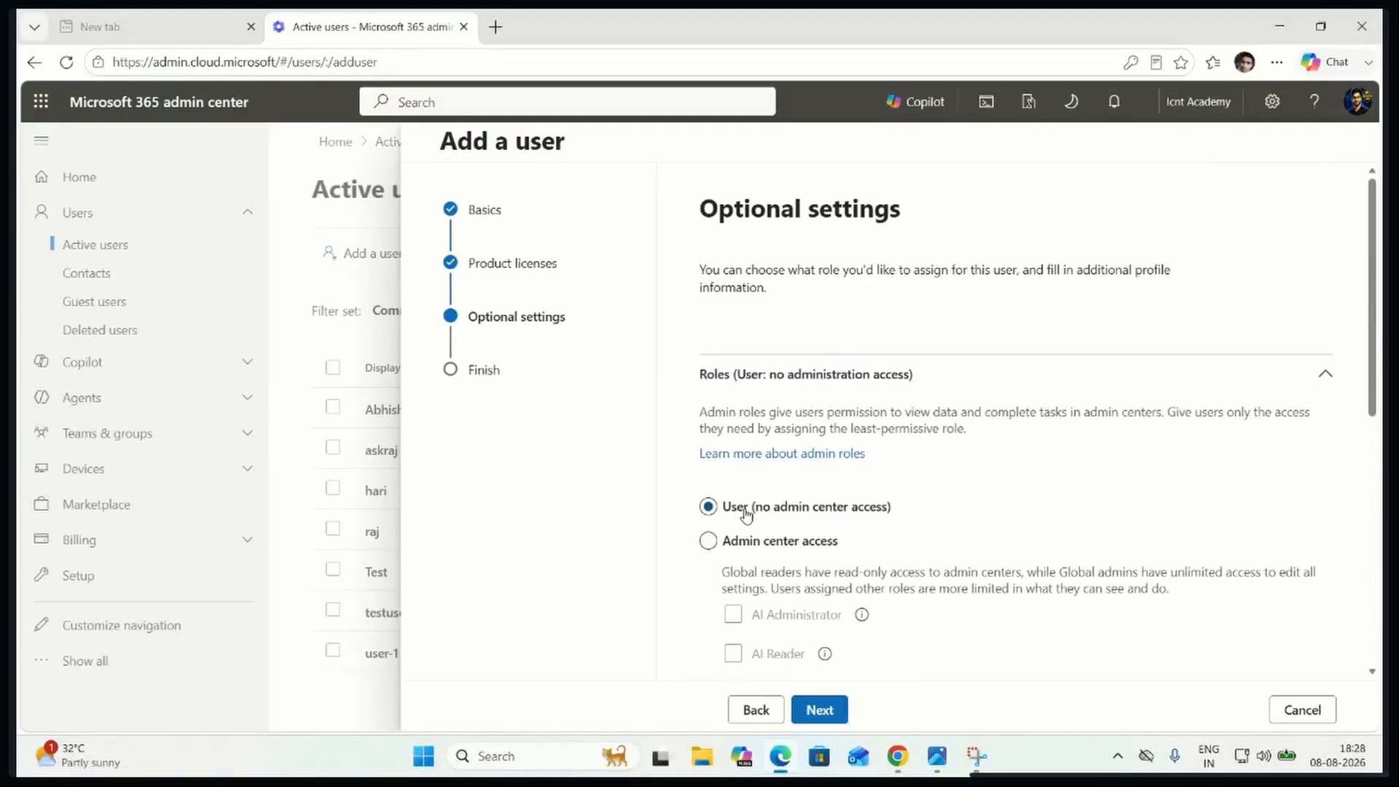
pyautogui.click(1321, 377)
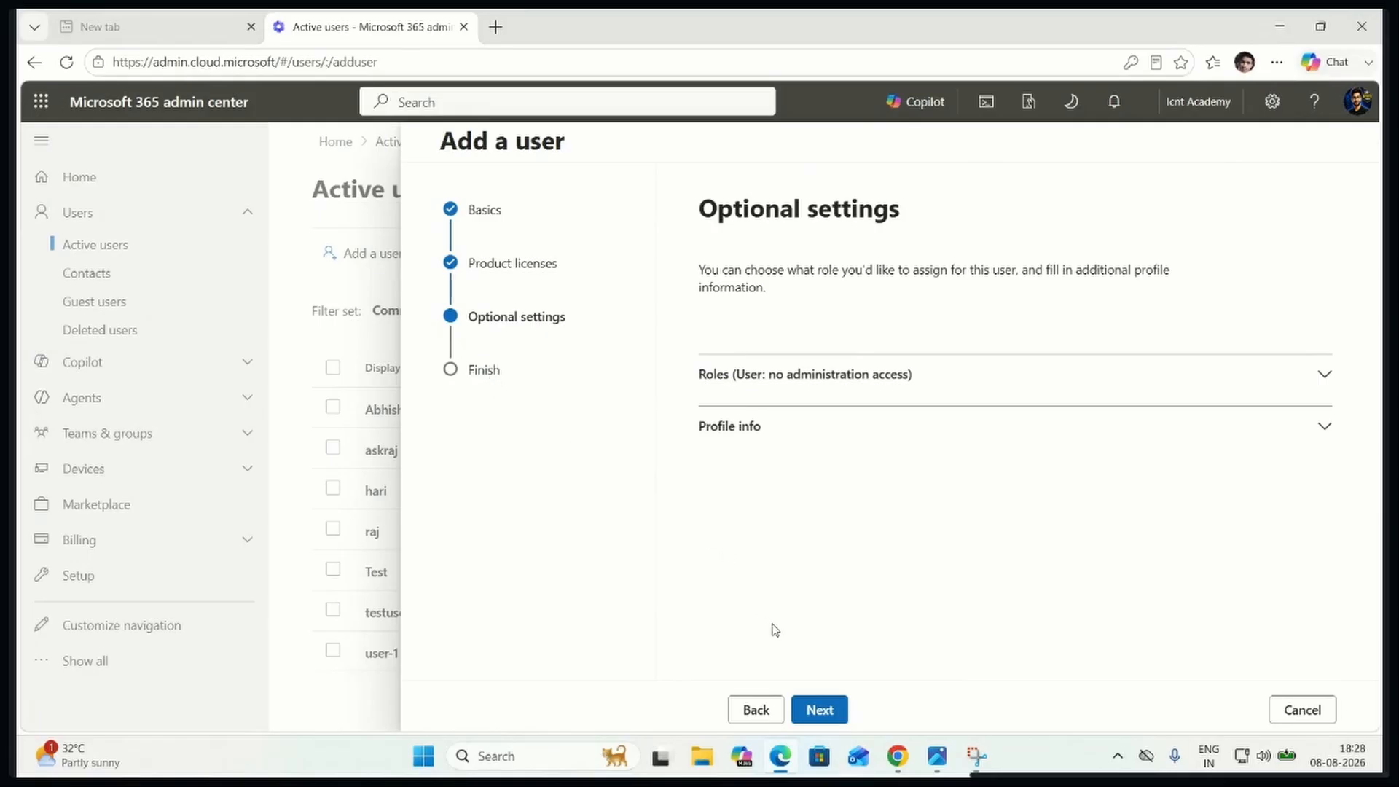
pyautogui.click(819, 711)
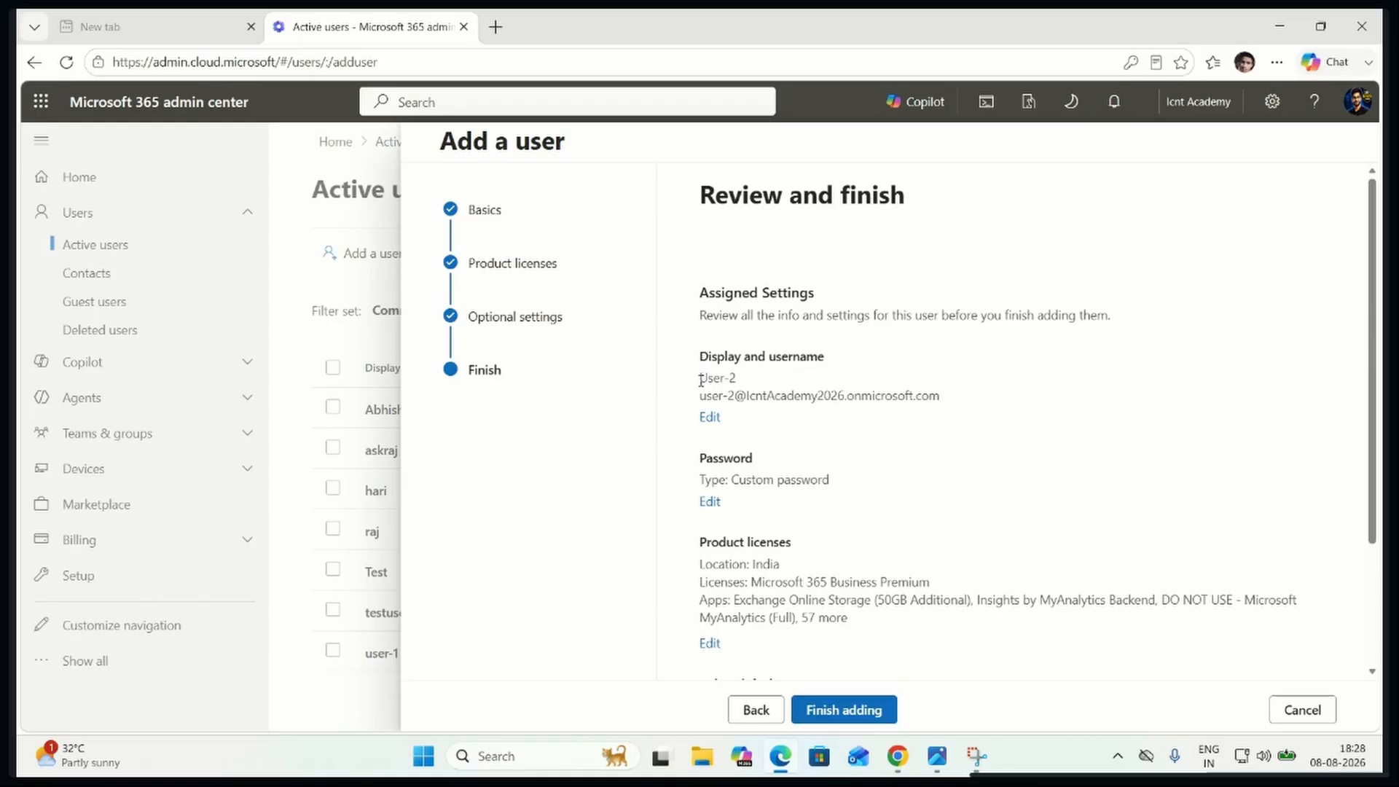
# Review User-2's username, password type, product licenses, and included apps, and finish adding the user
pyautogui.moveTo(698, 378); pyautogui.dragTo(956, 403)
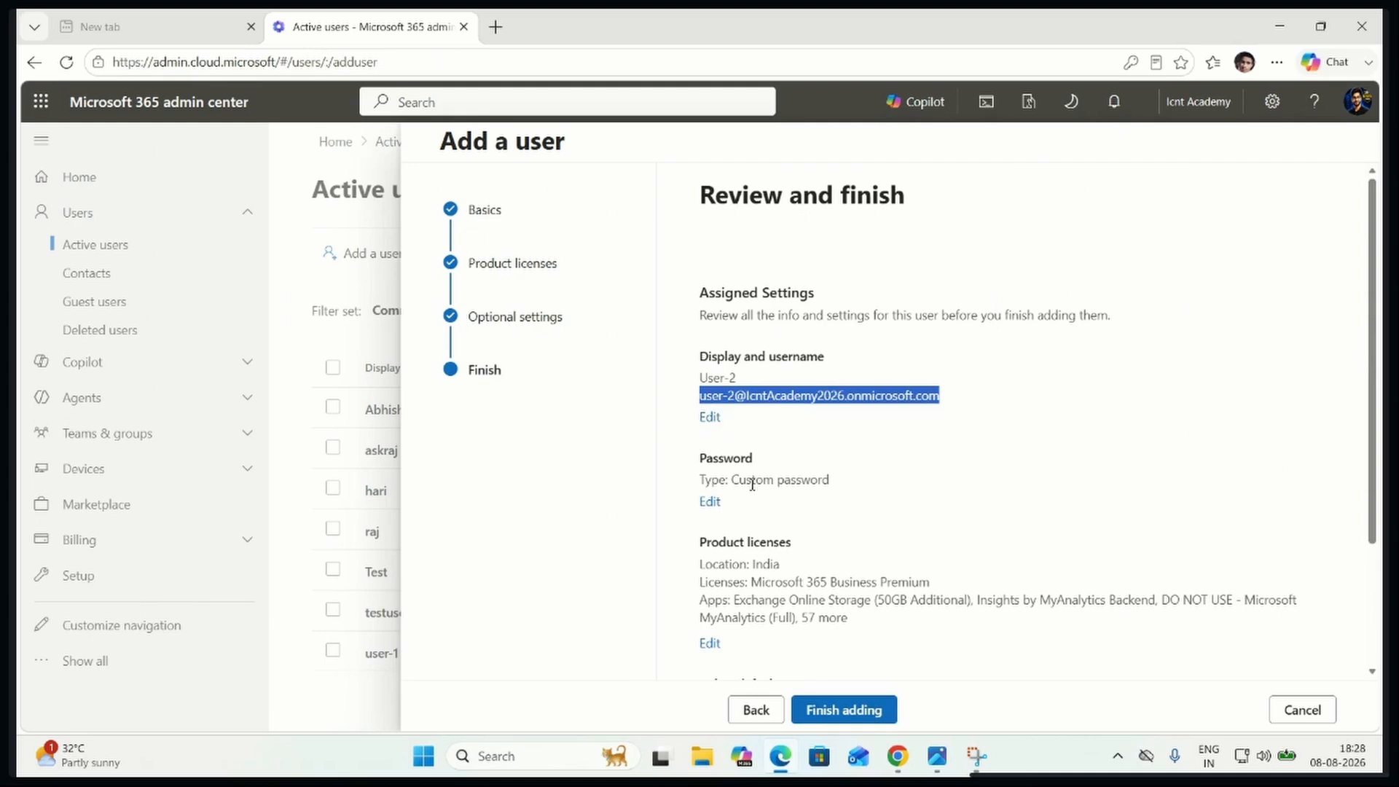
pyautogui.scroll(-2, 733, 501)
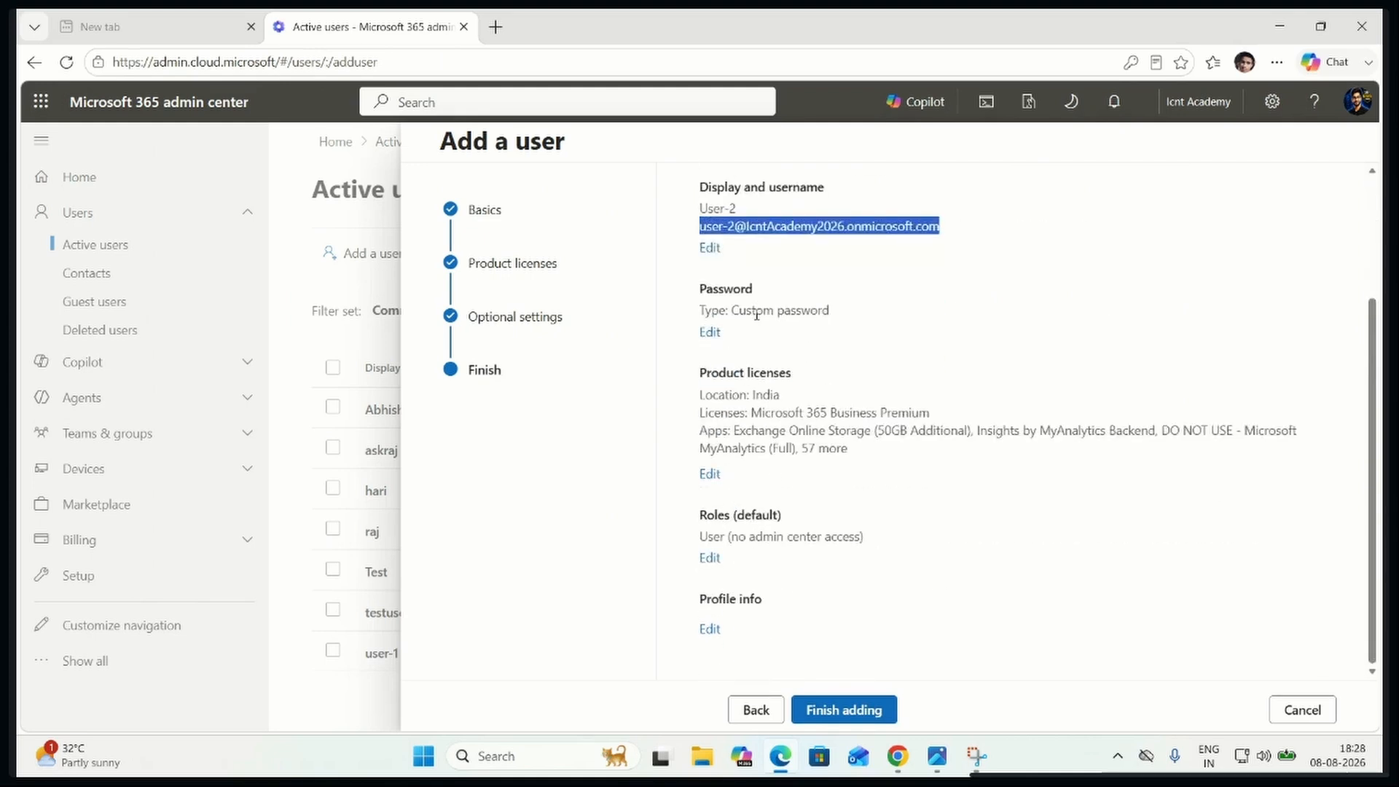
pyautogui.moveTo(745, 311); pyautogui.dragTo(819, 311)
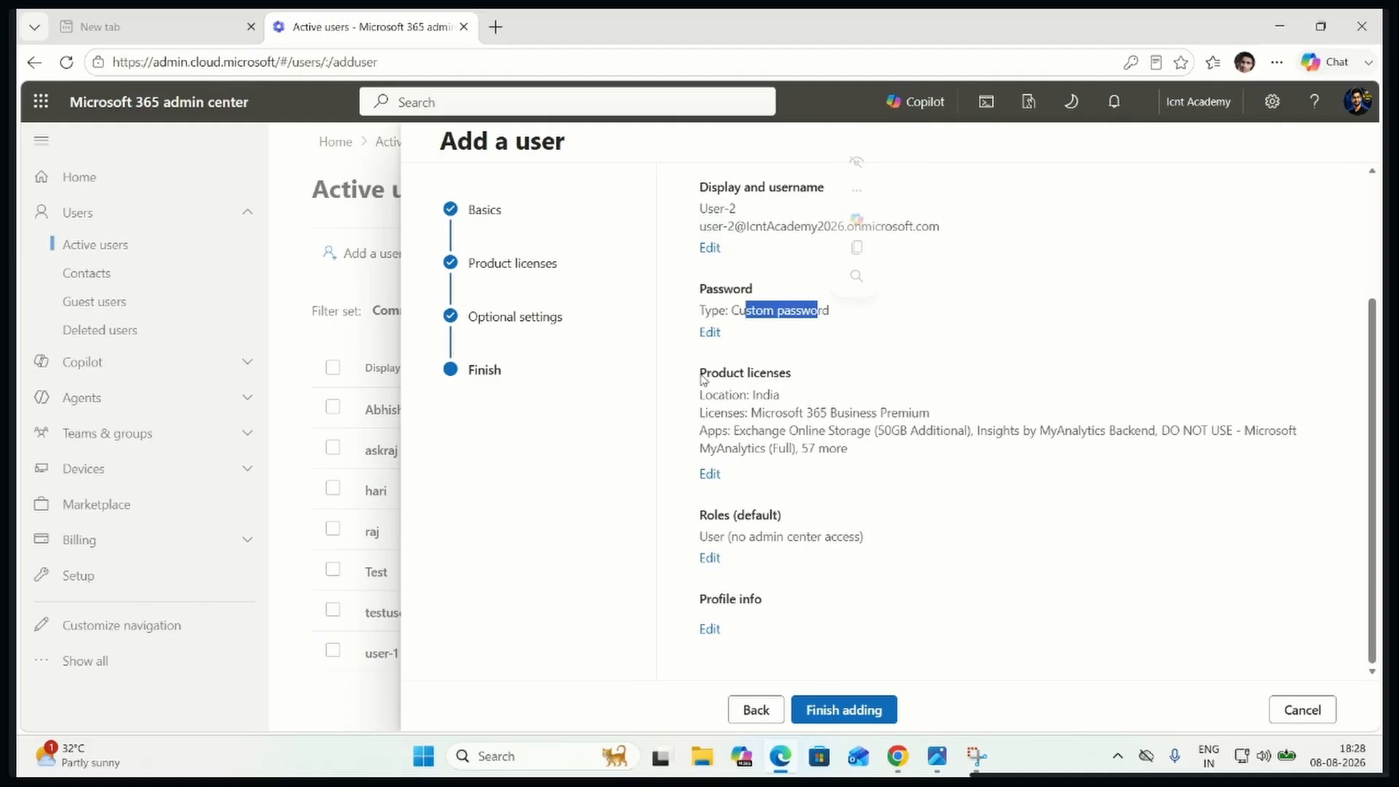
pyautogui.moveTo(701, 376); pyautogui.dragTo(802, 378)
pyautogui.moveTo(699, 394); pyautogui.dragTo(947, 420)
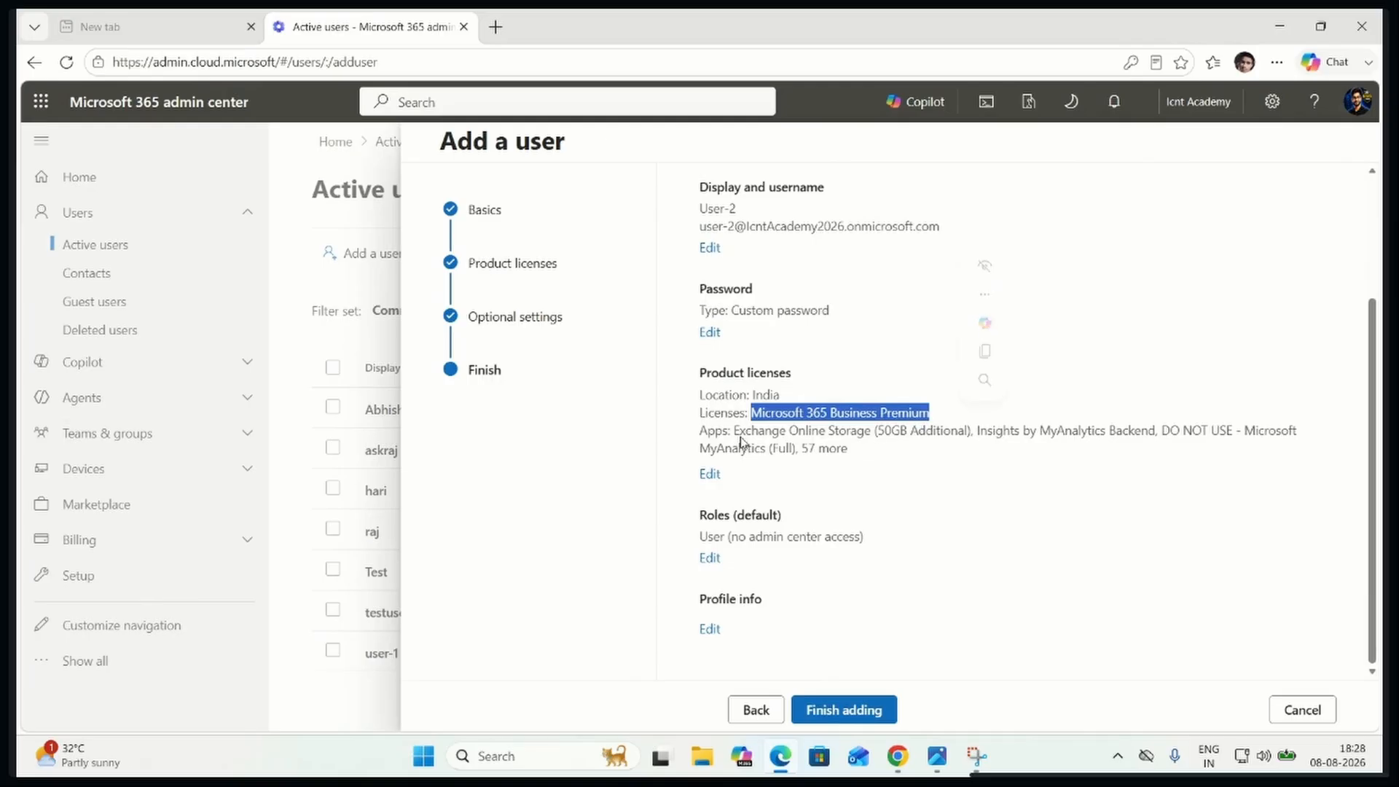
pyautogui.doubleClick(712, 431)
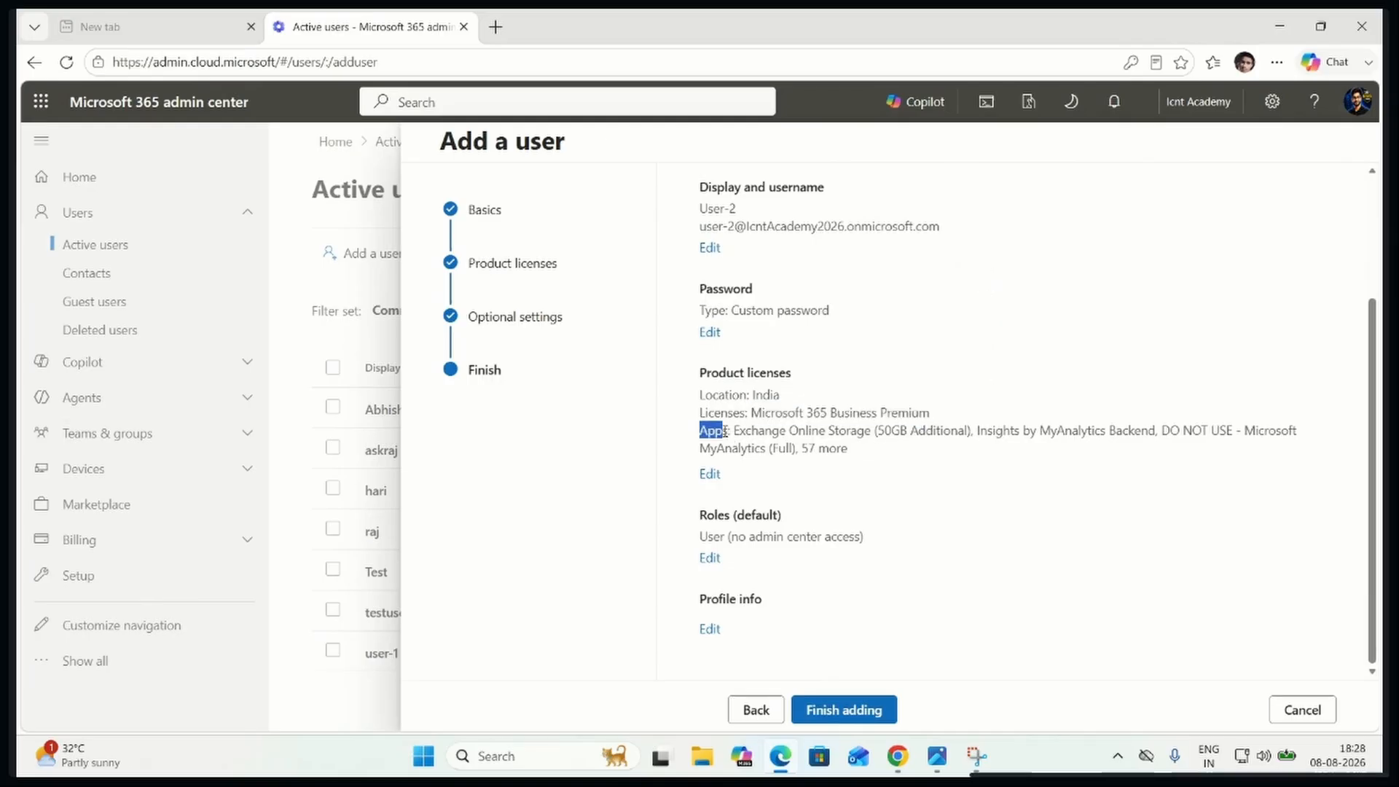
pyautogui.moveTo(734, 431); pyautogui.dragTo(964, 435)
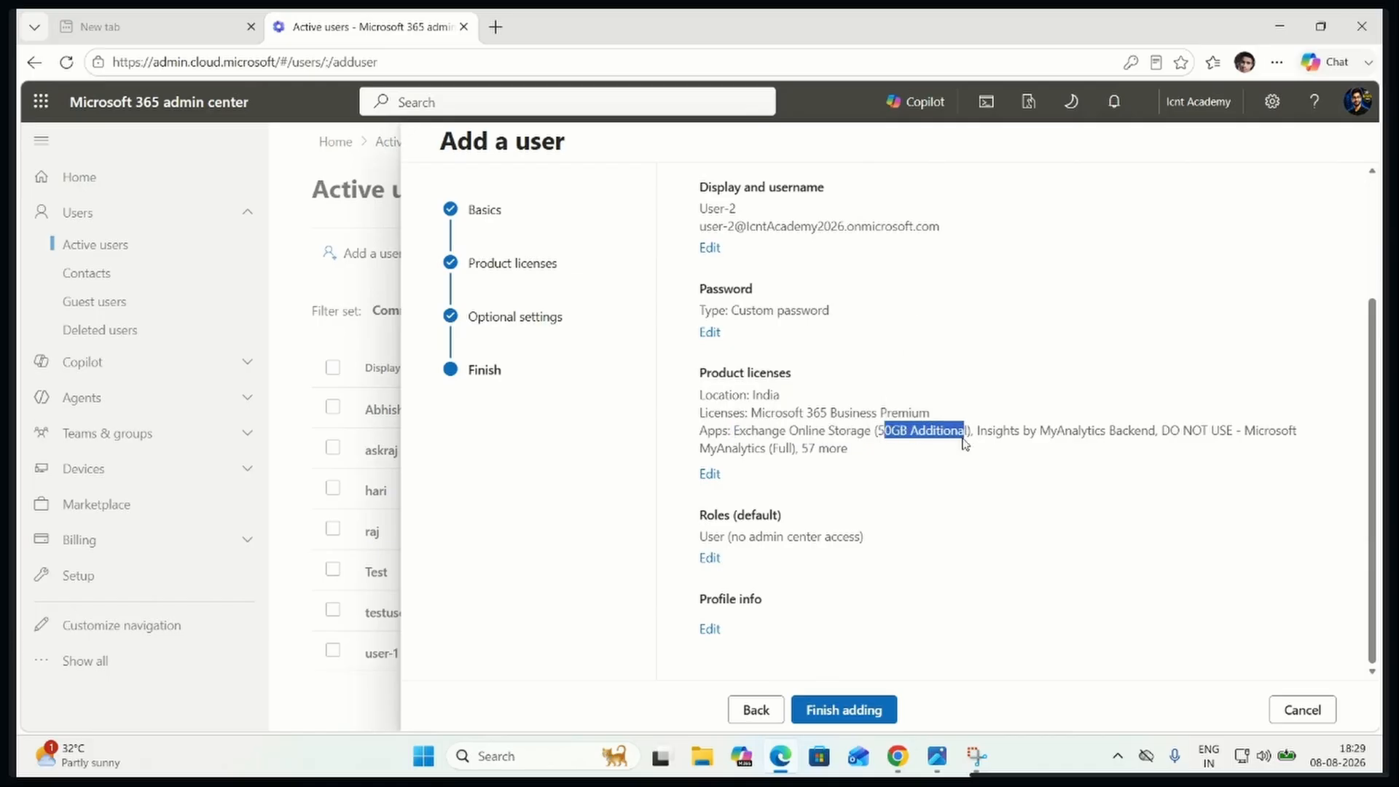
pyautogui.click(1159, 440)
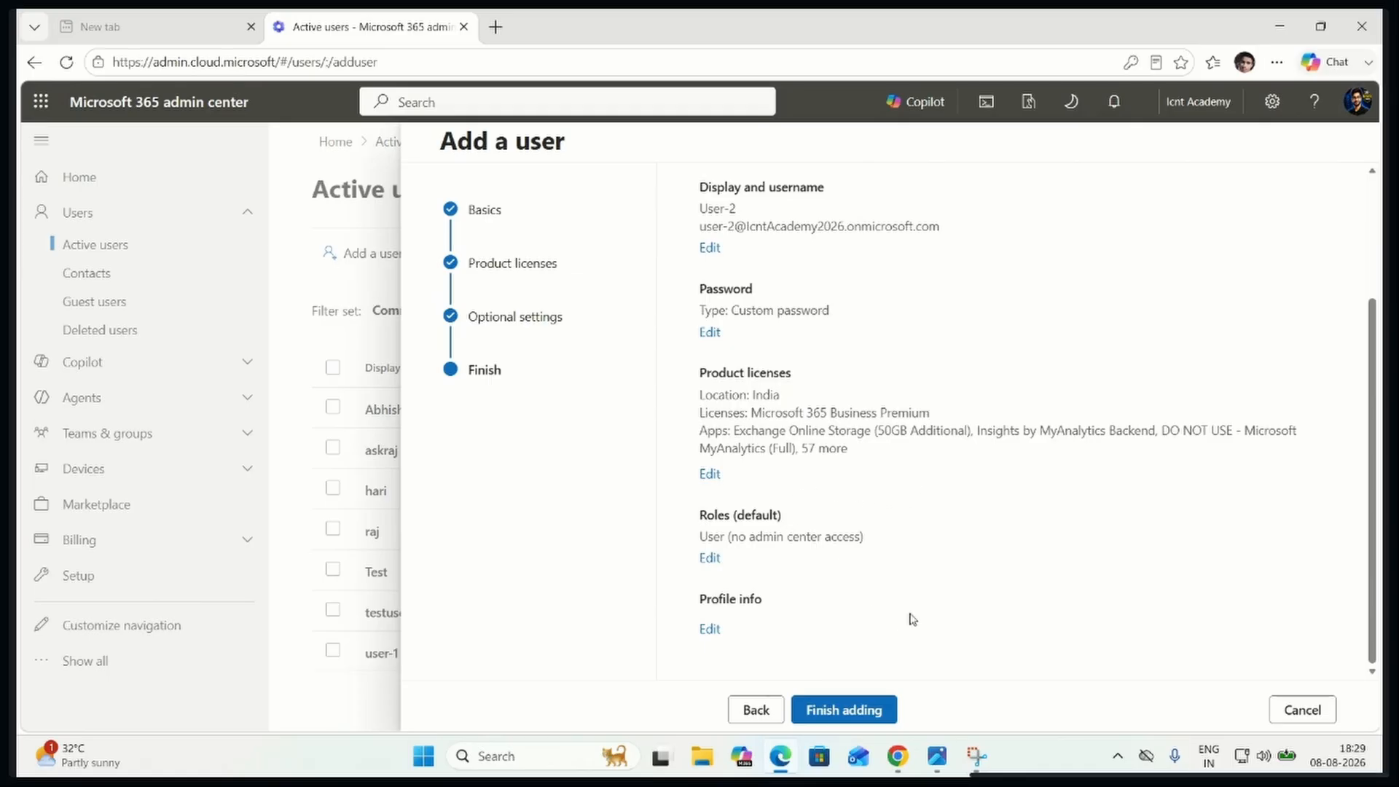
pyautogui.click(869, 710)
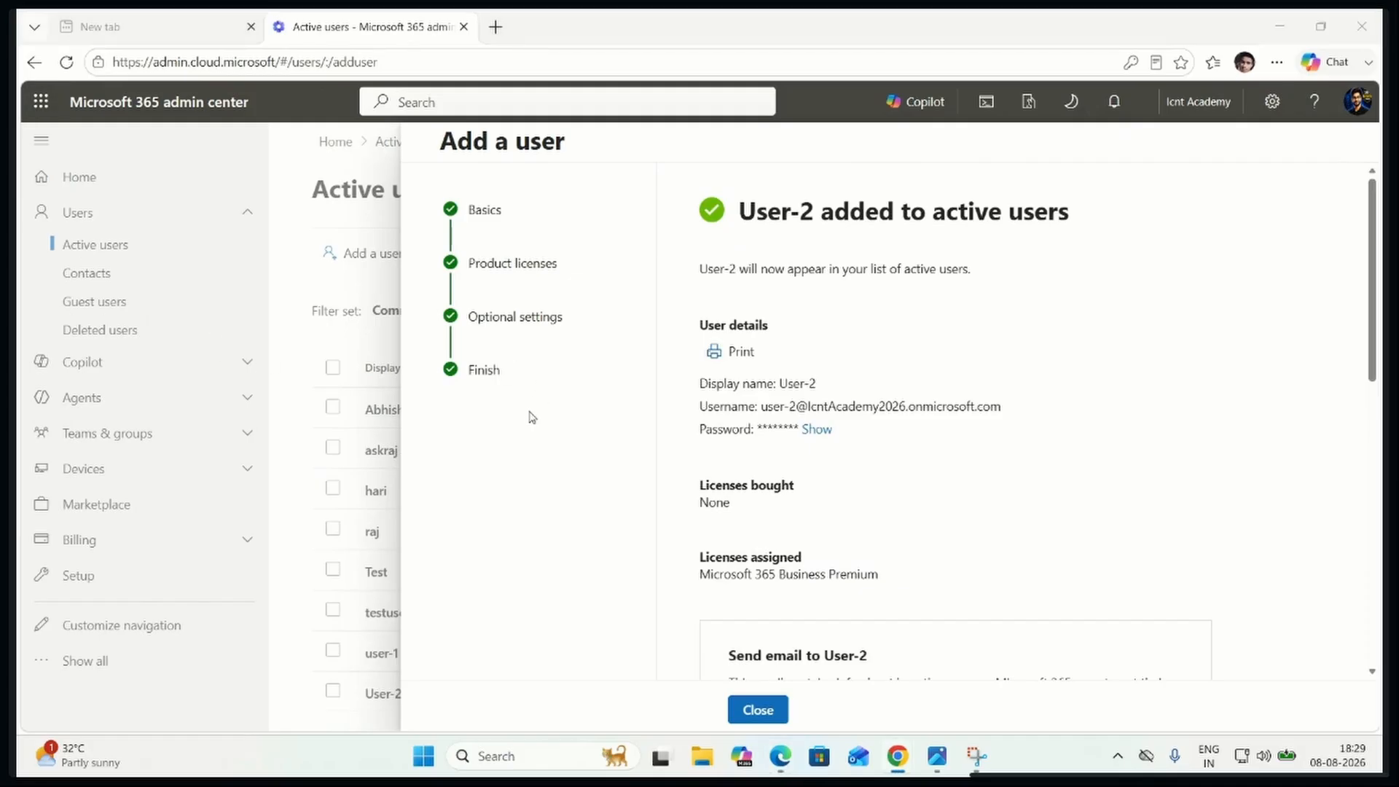
# Open the print preview of User-2's details, examine the listed username and password, and close the preview without printing
pyautogui.click(743, 353)
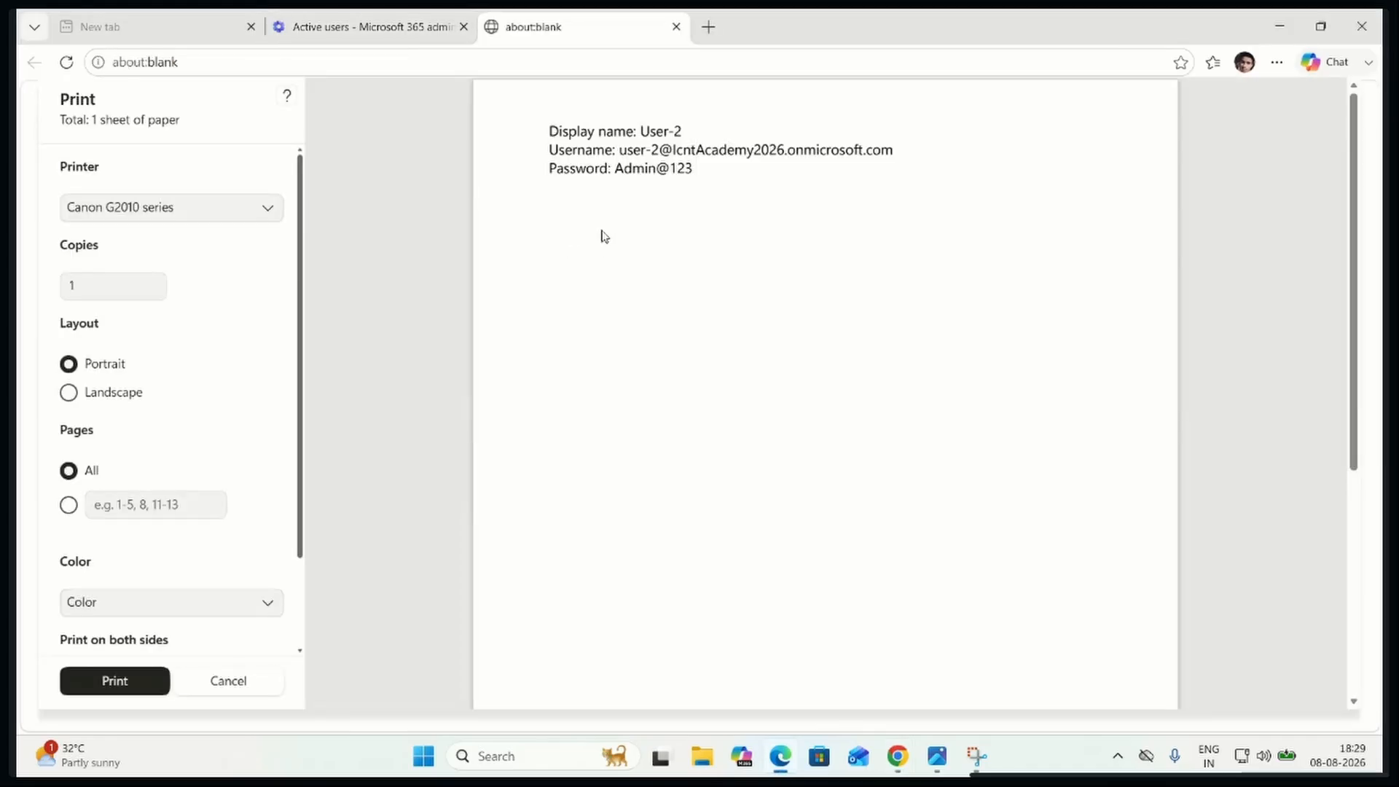
pyautogui.doubleClick(584, 151)
pyautogui.click(583, 150)
pyautogui.tripleClick(652, 151)
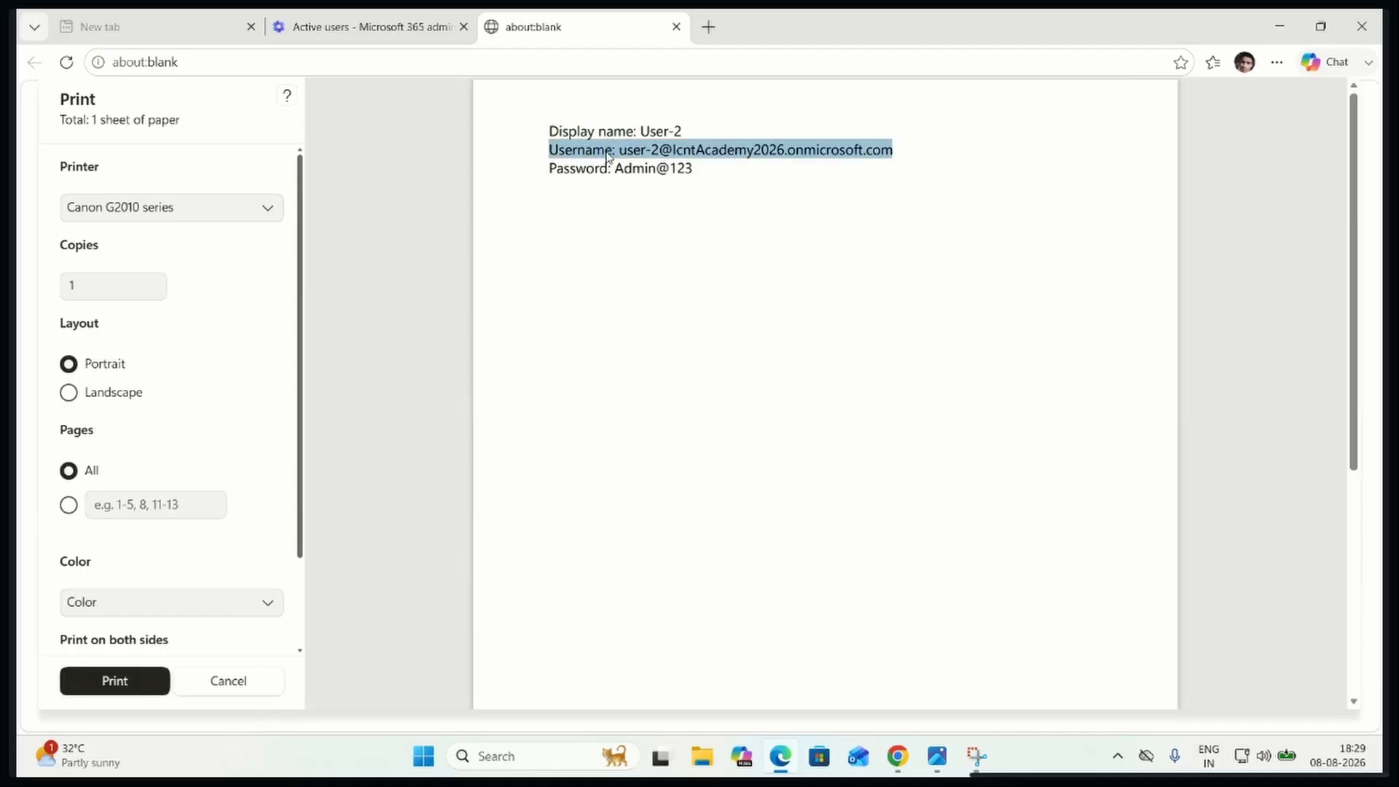
pyautogui.click(658, 171)
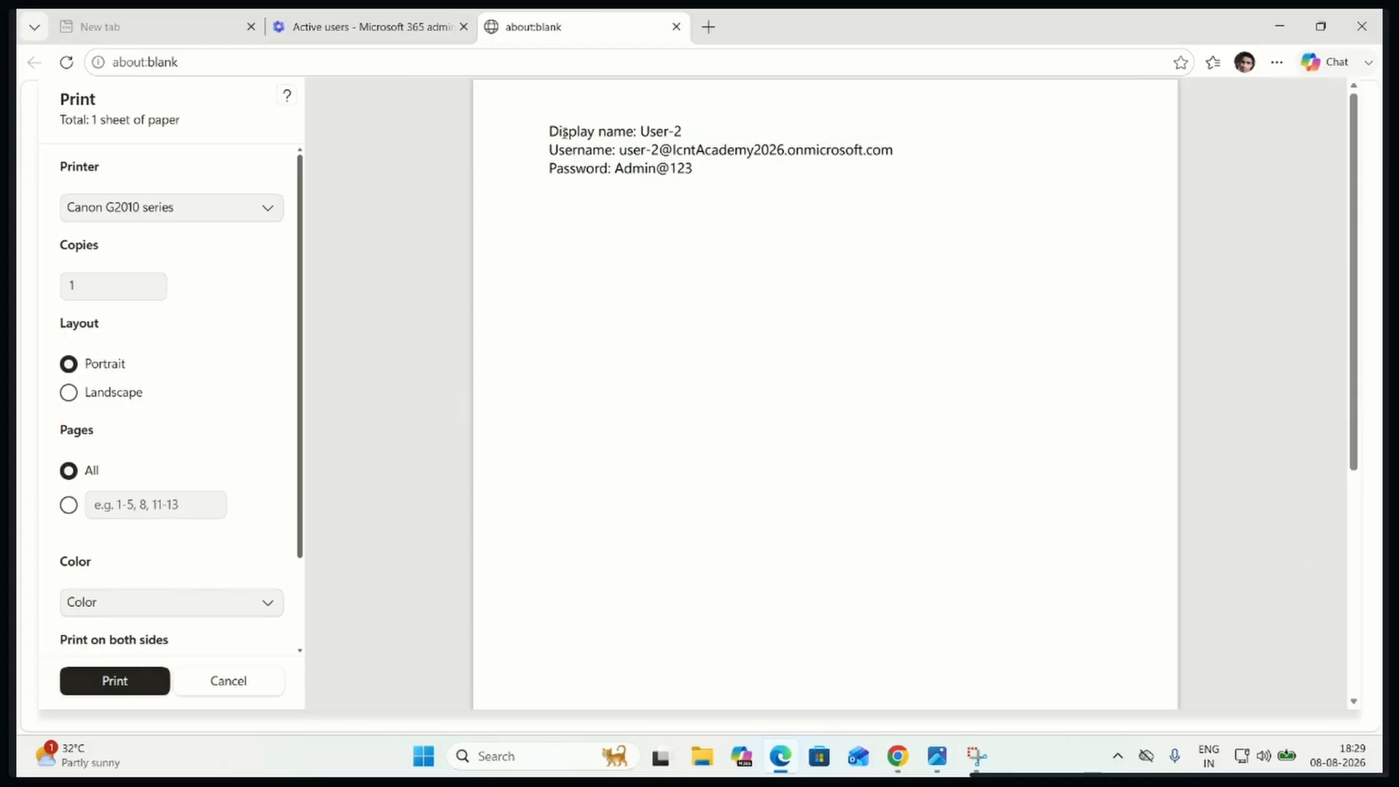
pyautogui.click(676, 27)
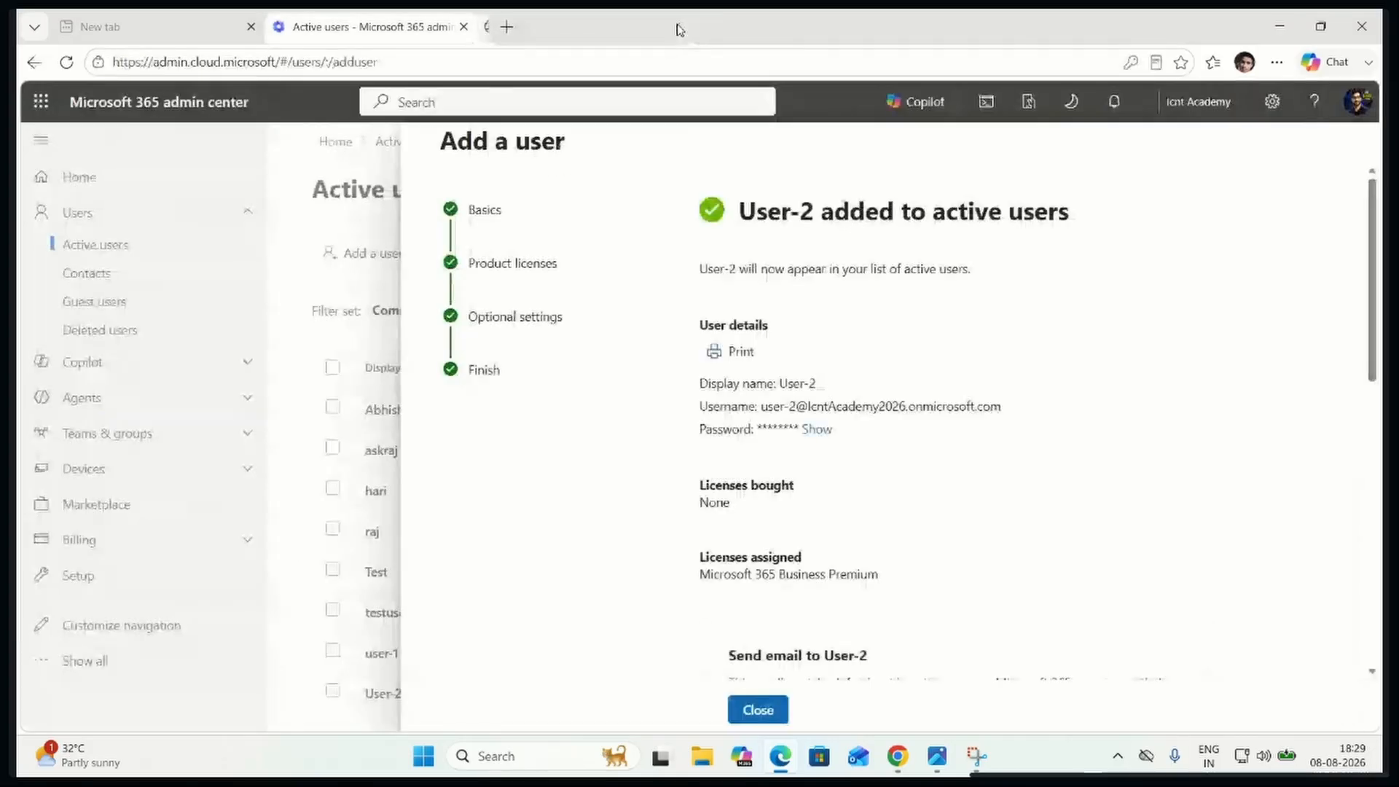
# Close the Add a user wizard, open User-2's details from Active users, and copy the account's username
pyautogui.click(757, 710)
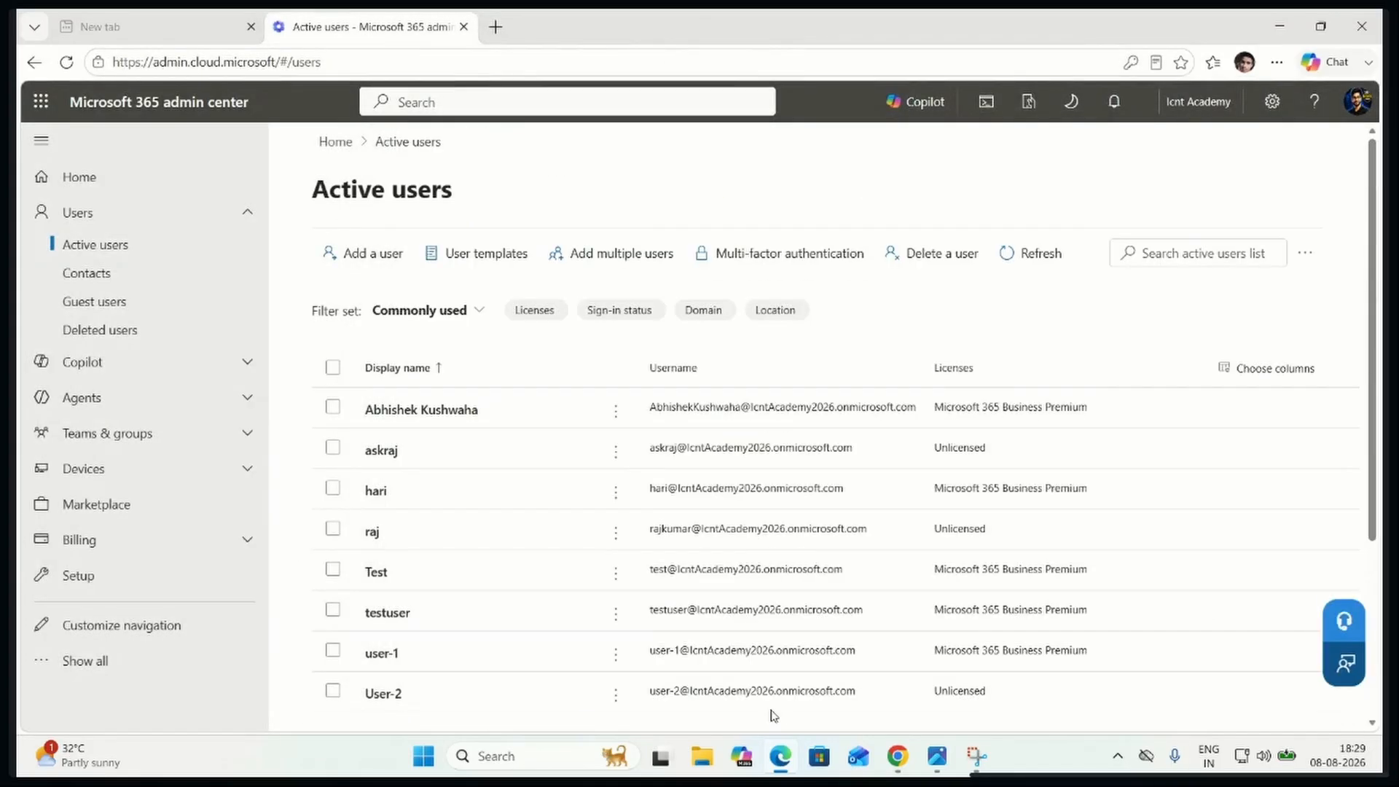
pyautogui.scroll(-4, 525, 618)
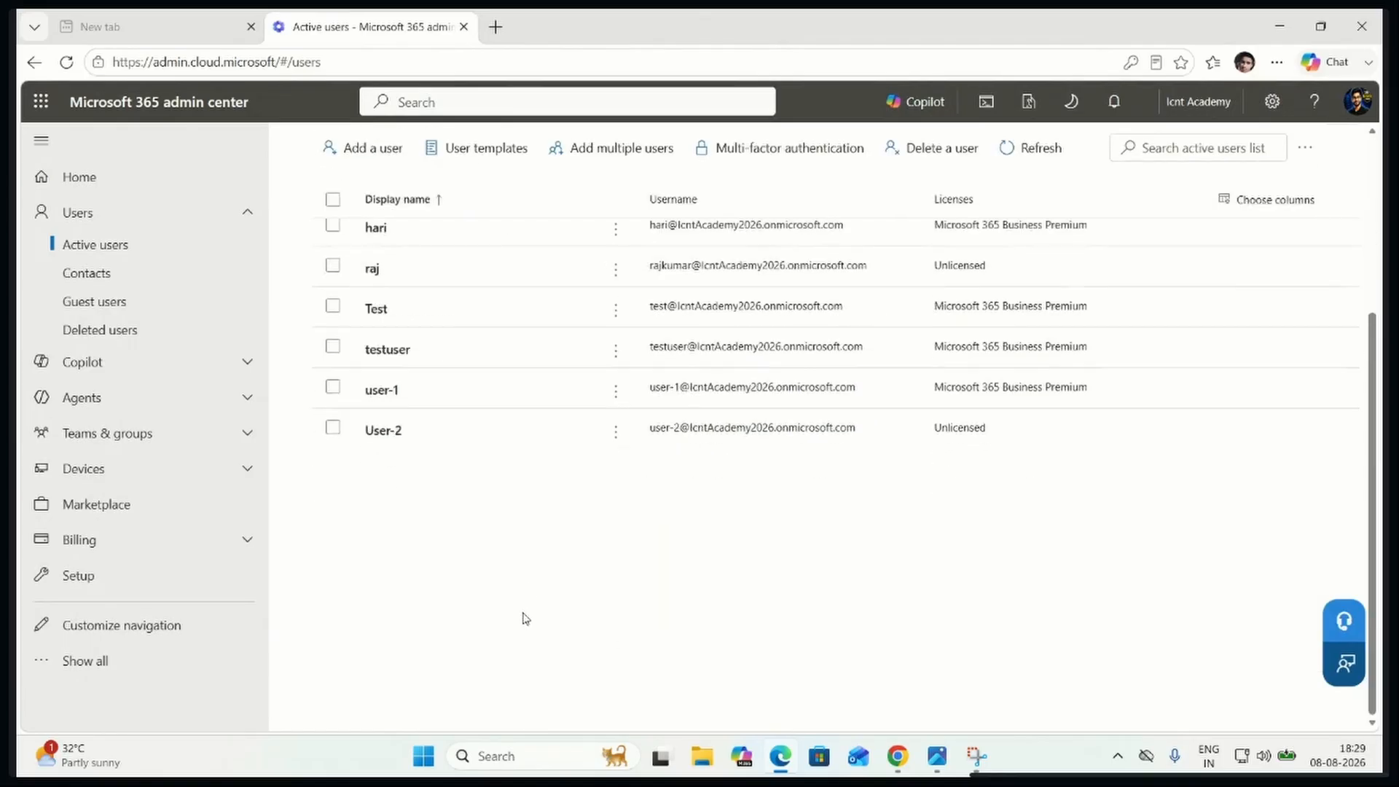
pyautogui.click(386, 432)
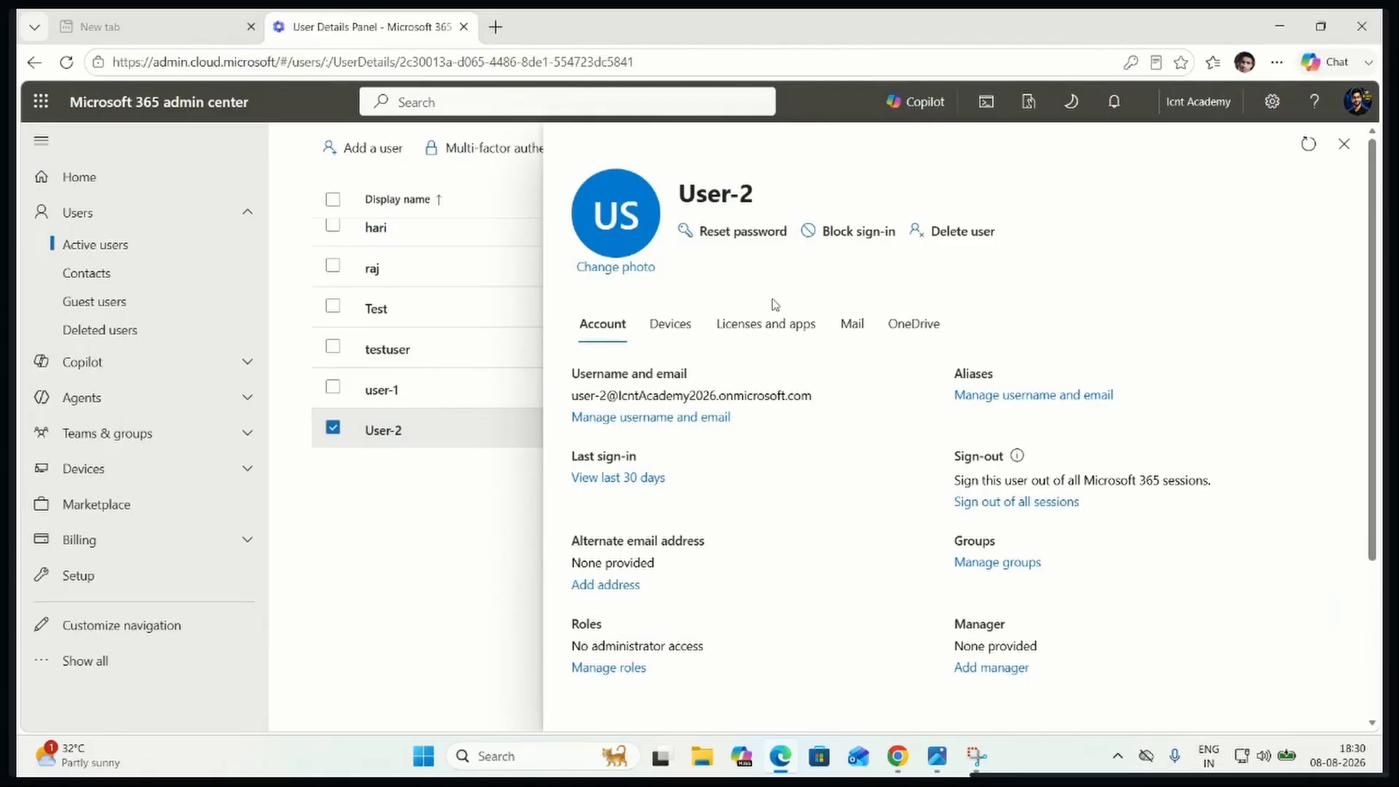
pyautogui.tripleClick(672, 397)
pyautogui.hotkey('ctrl', 'c')
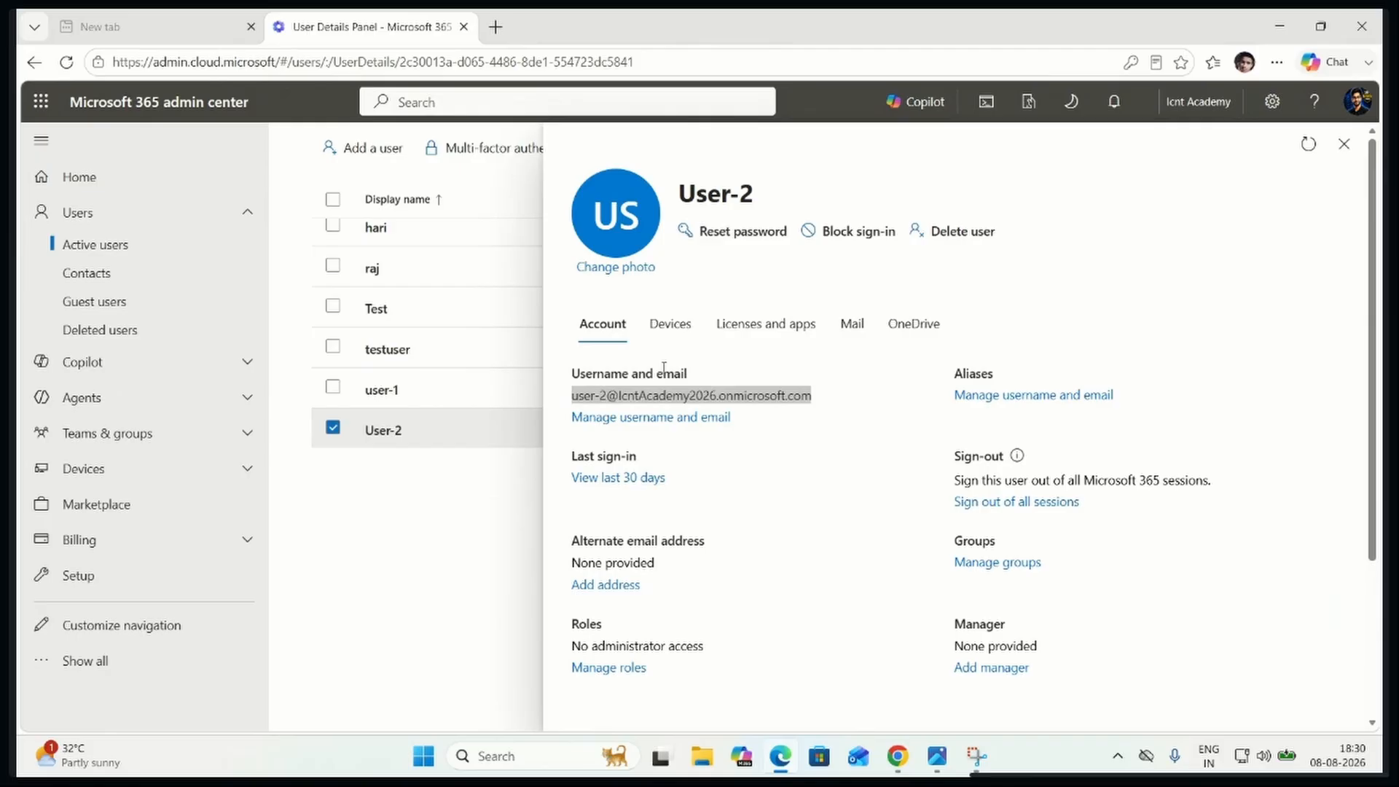
# Open office.com in a new InPrivate browser window and start signing in to Microsoft 365
pyautogui.hotkey('ctrl', 'shift', 'n')
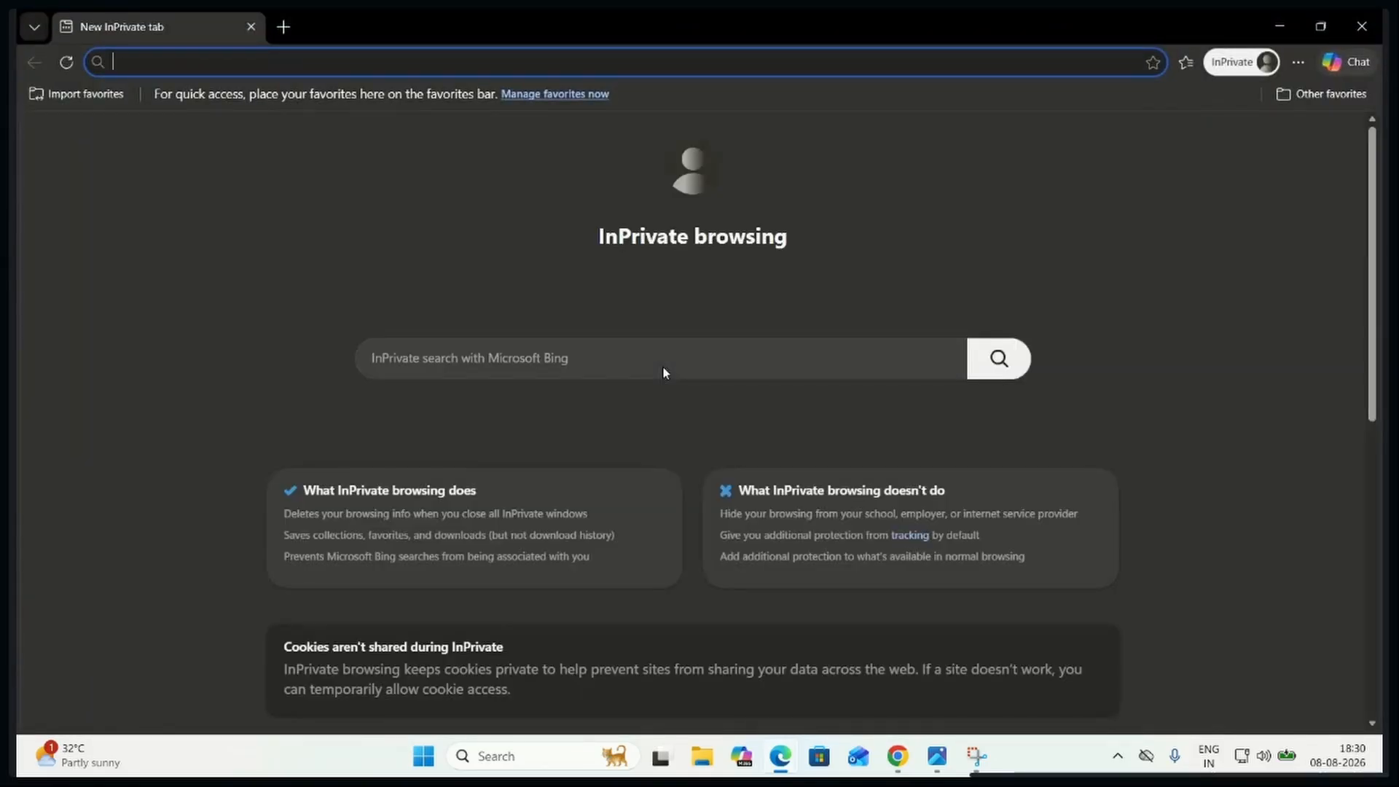
pyautogui.write('office.com')
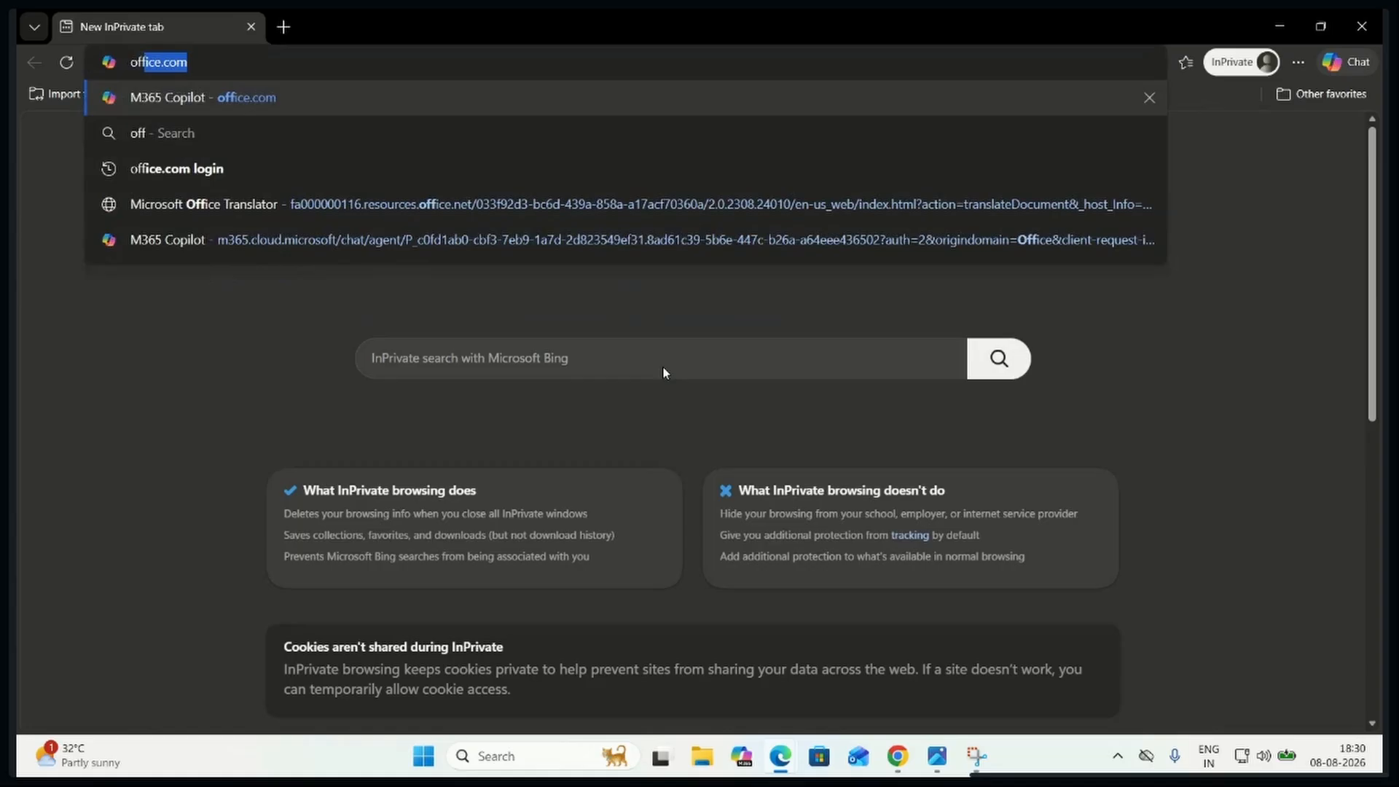
pyautogui.press('Return')
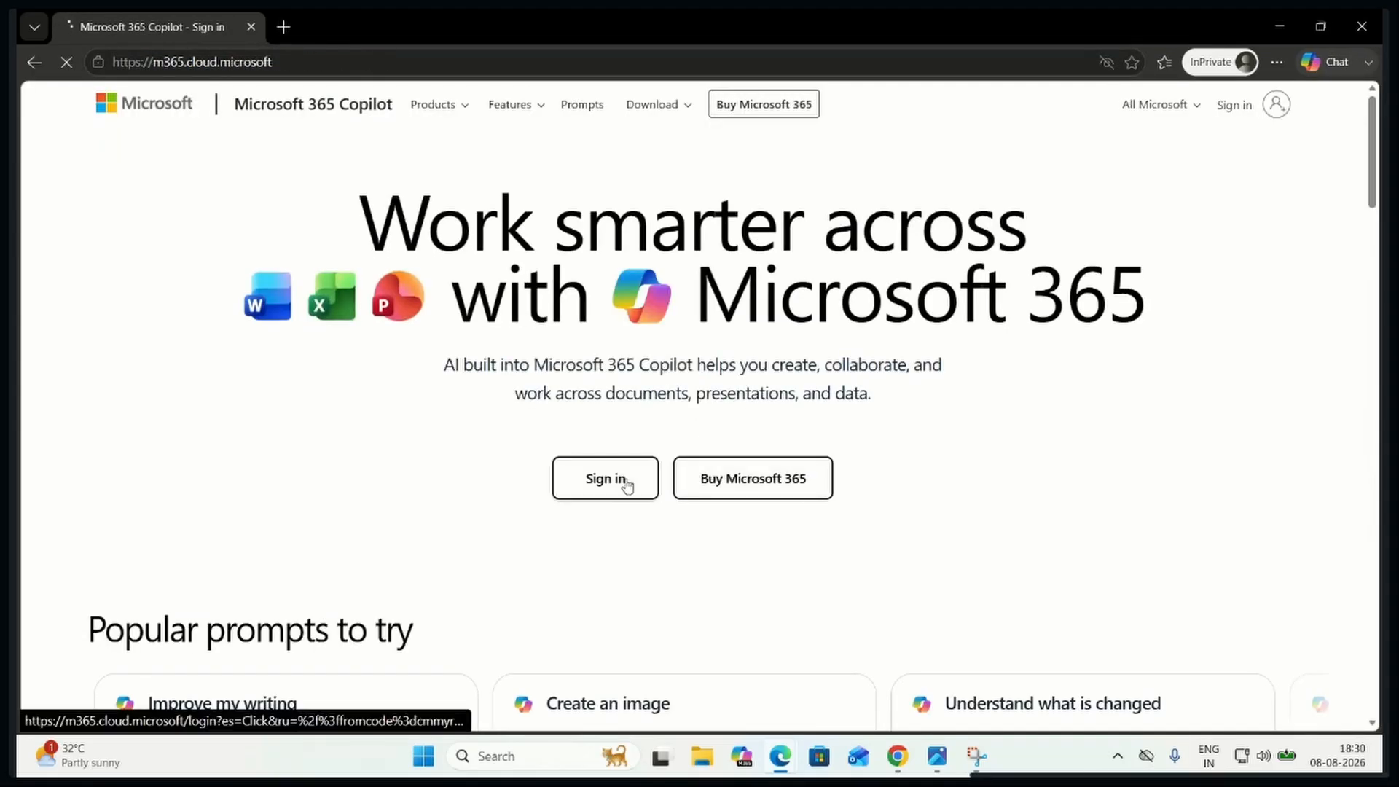
pyautogui.click(627, 486)
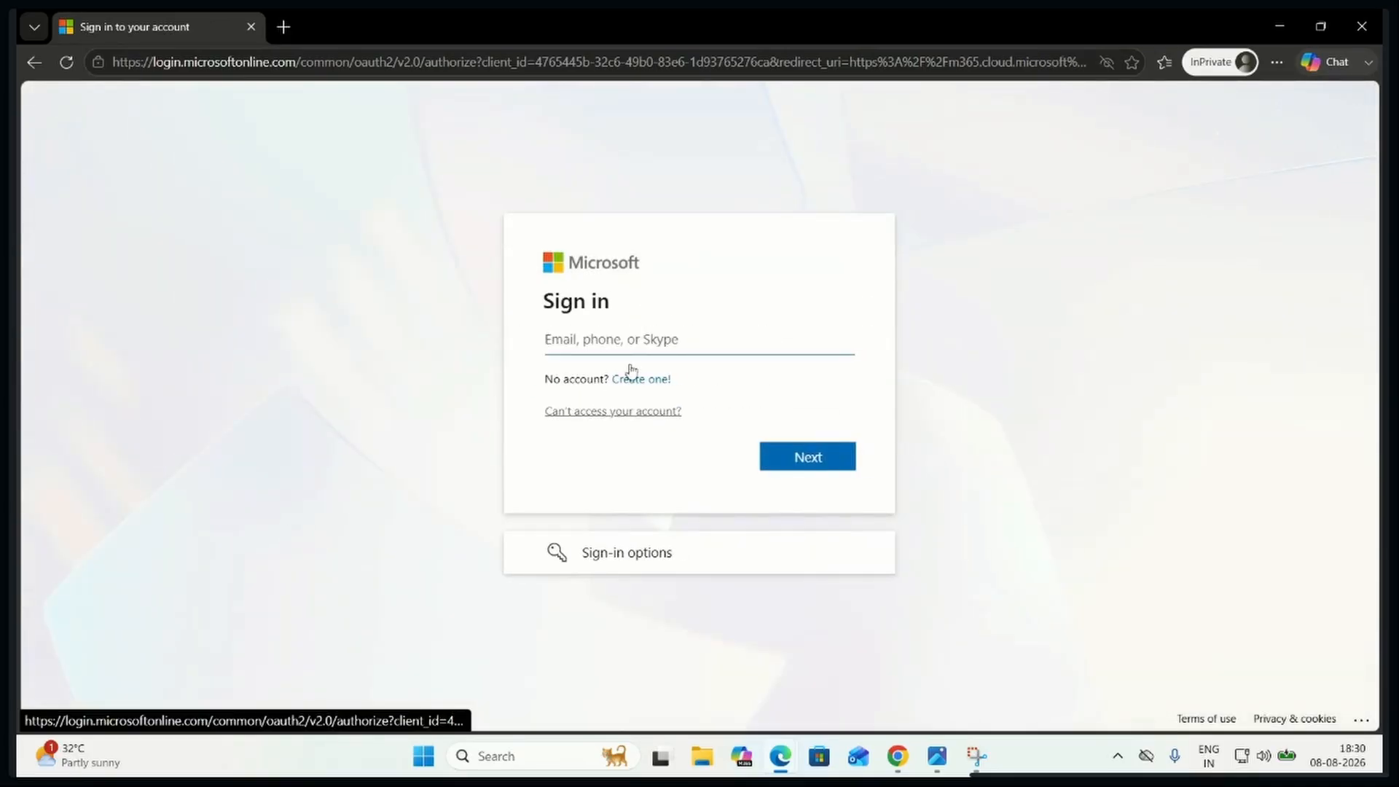
# Sign in as User-2 by pasting the copied username and entering the account password
pyautogui.click(626, 339)
pyautogui.hotkey('ctrl', 'v')
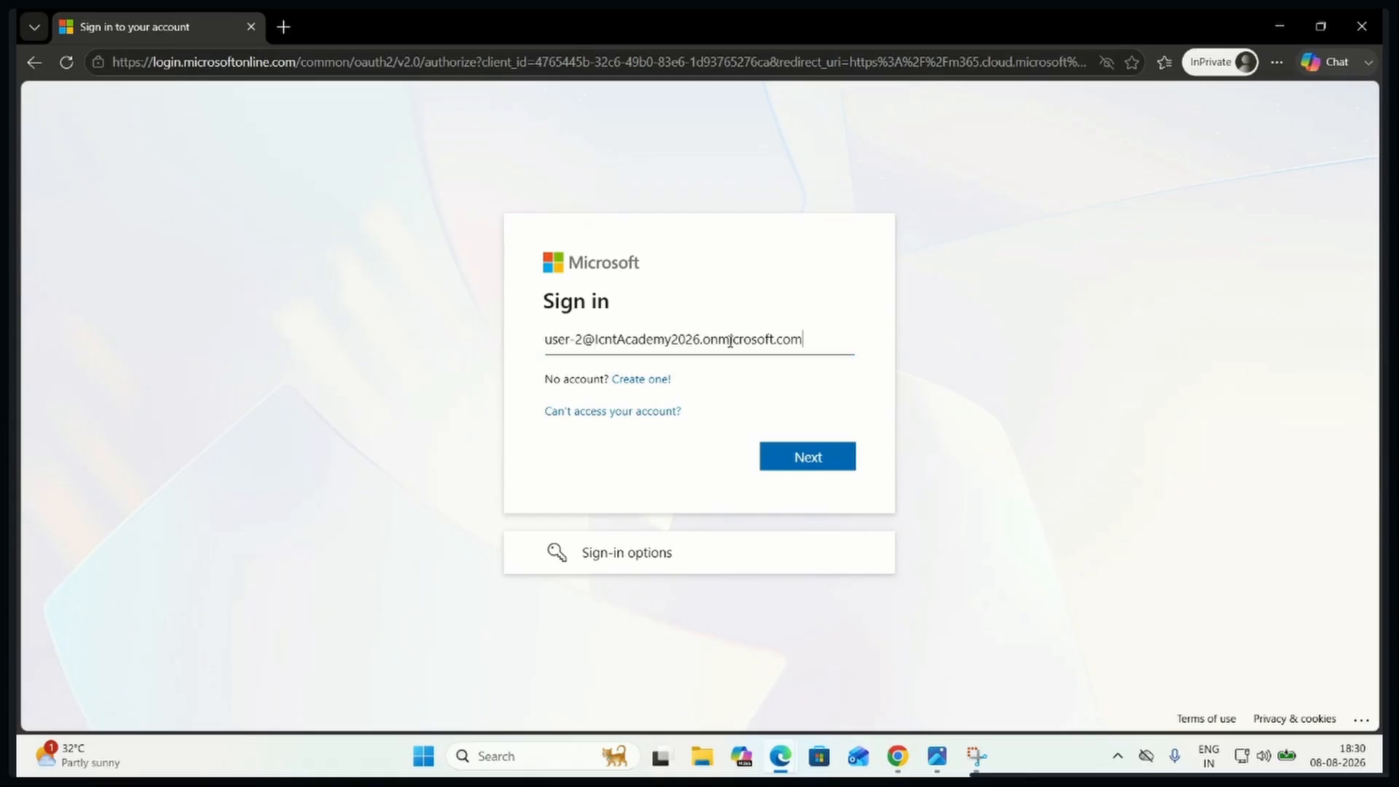
pyautogui.click(826, 463)
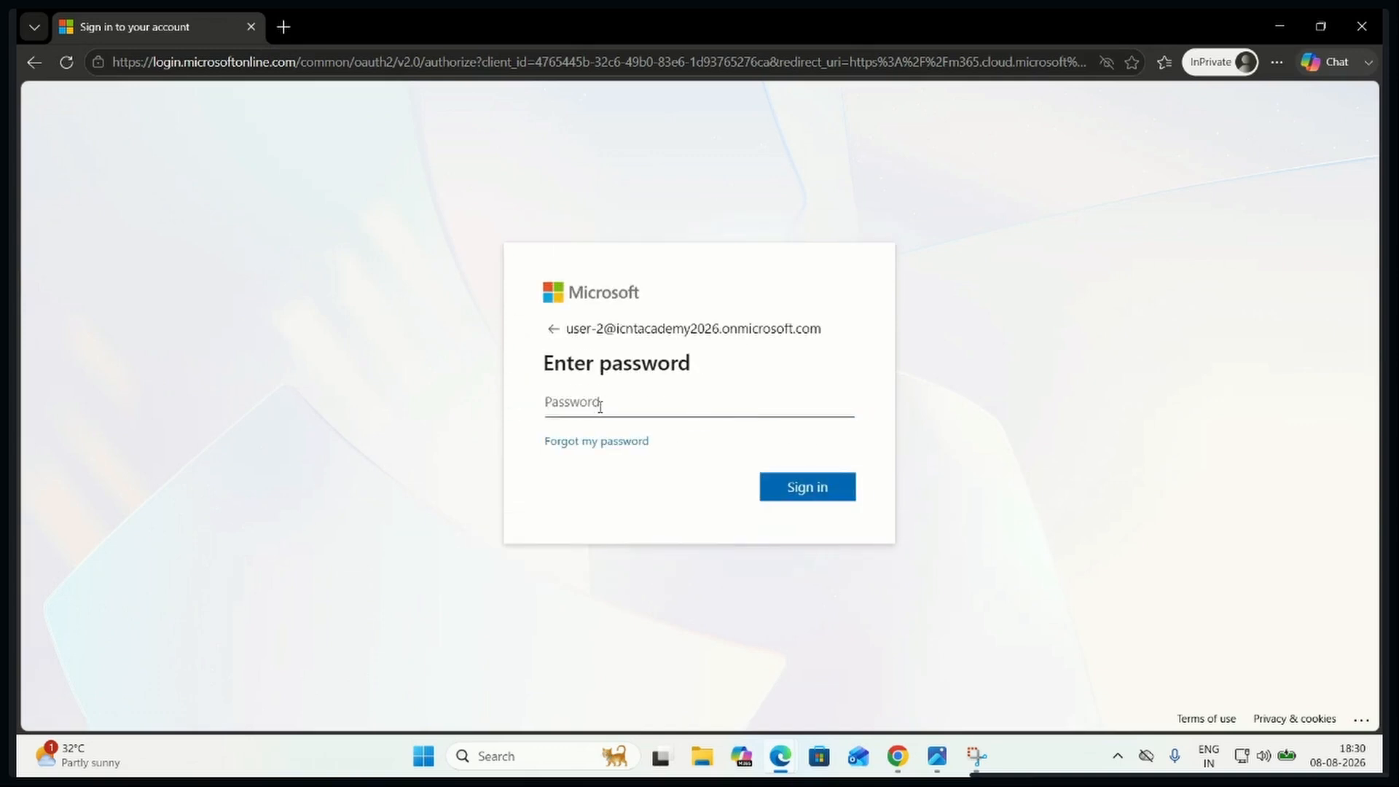
pyautogui.write('•••••')
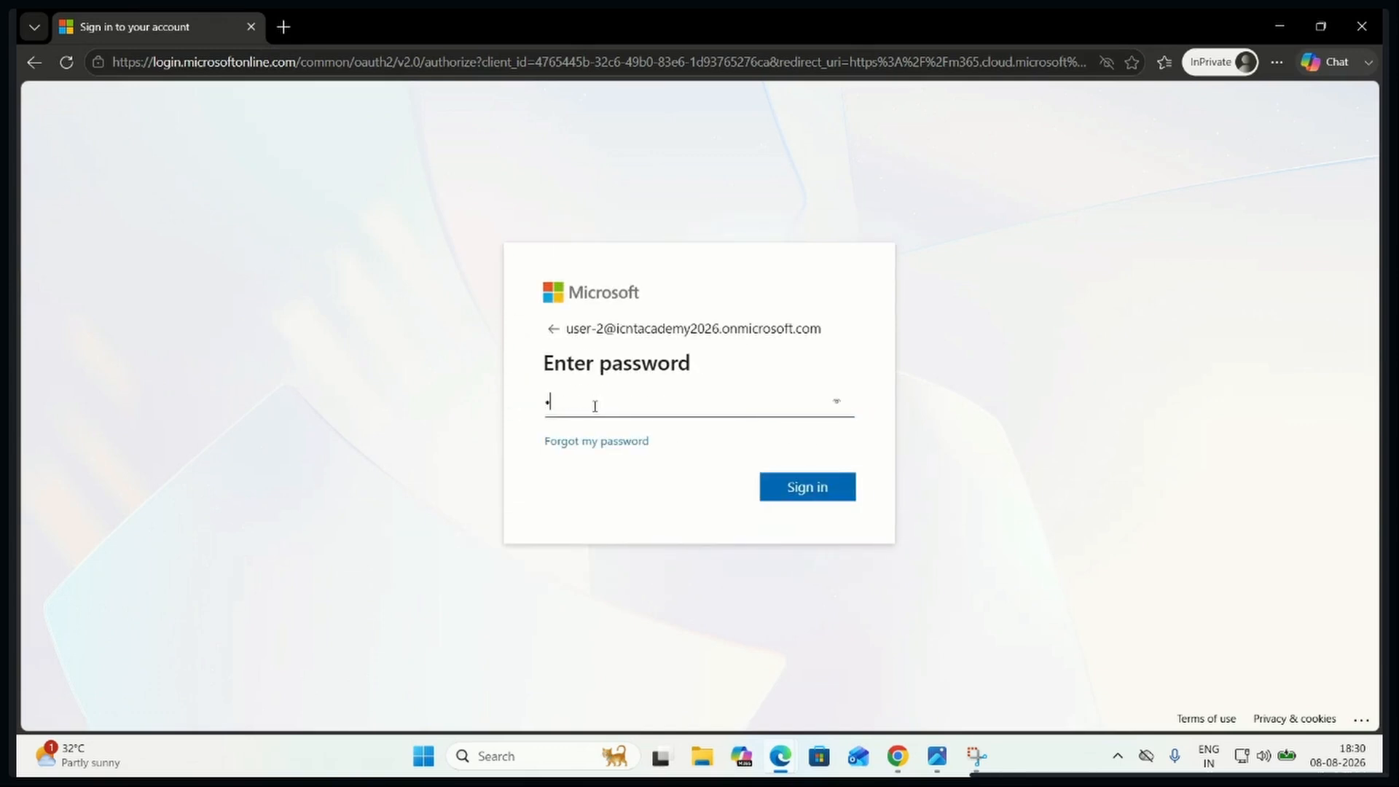
pyautogui.write('•')
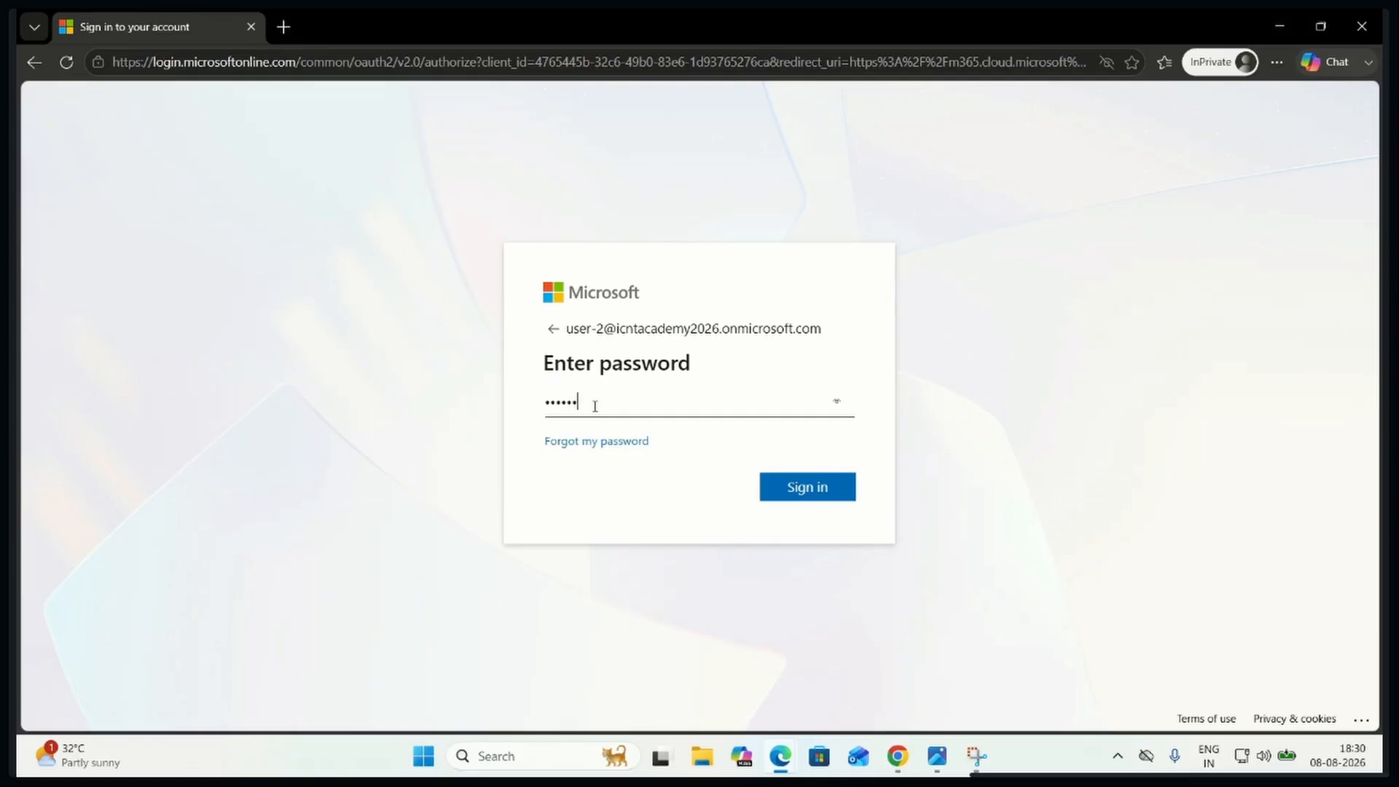
pyautogui.write('••')
pyautogui.click(815, 488)
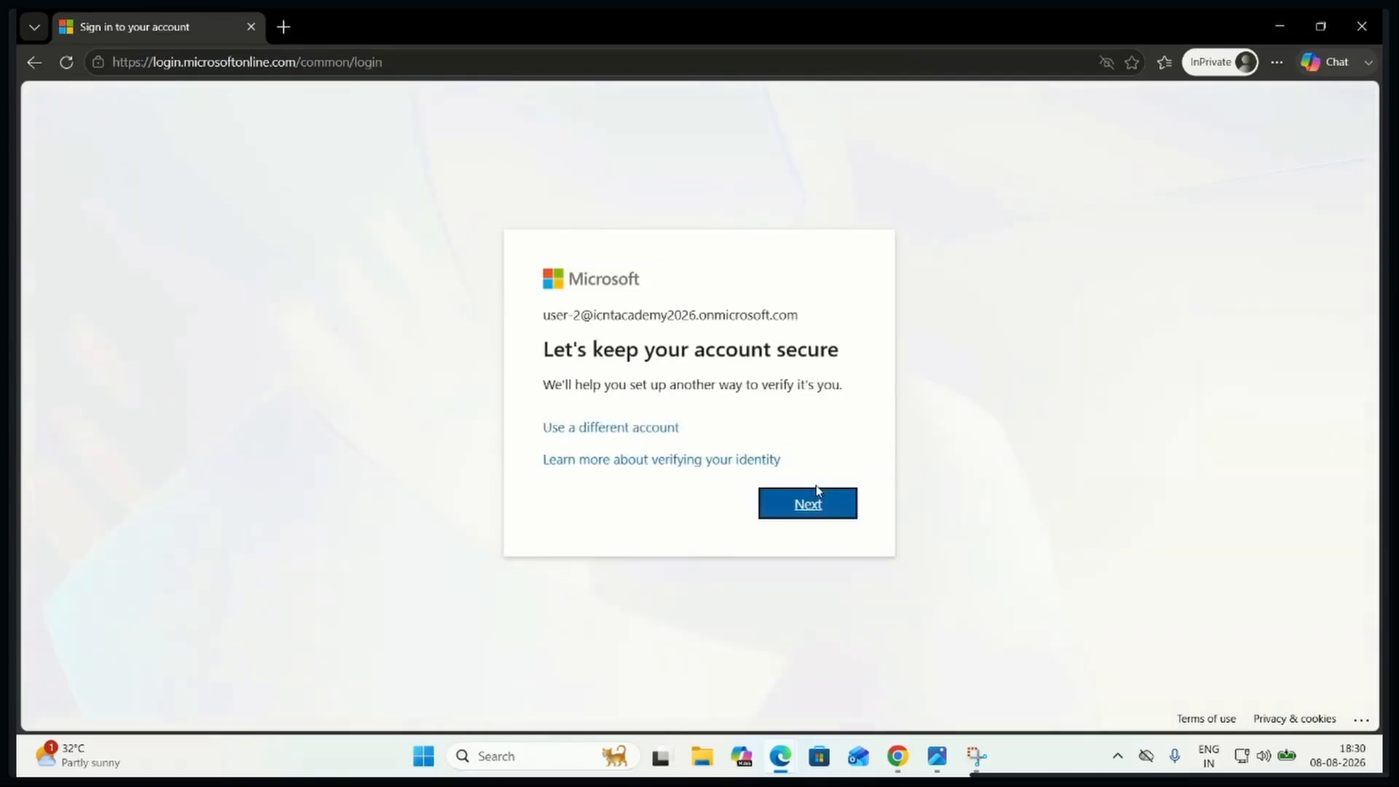
# Register Microsoft Authenticator for User-2 by linking the app through the QR code and approving the test sign-in request
pyautogui.click(819, 505)
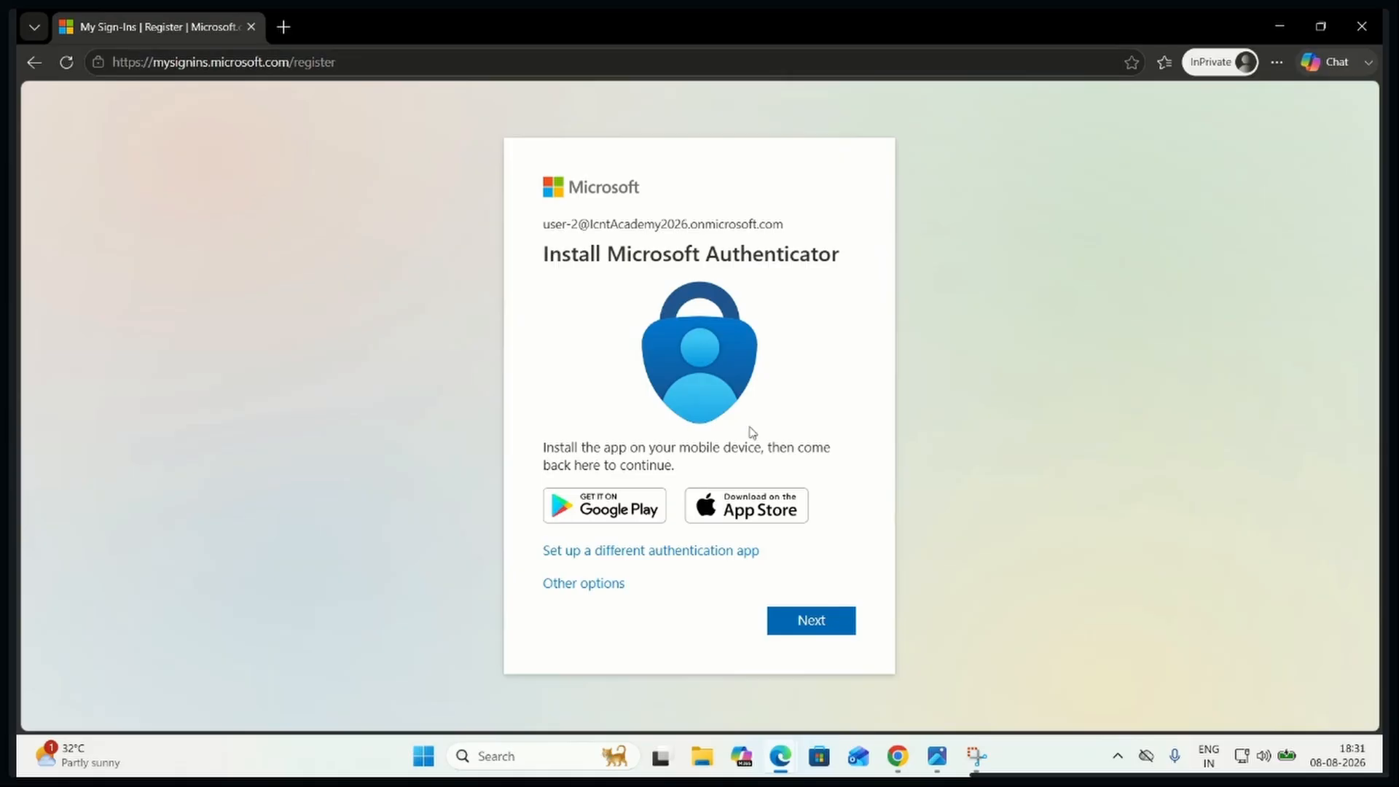
pyautogui.click(816, 623)
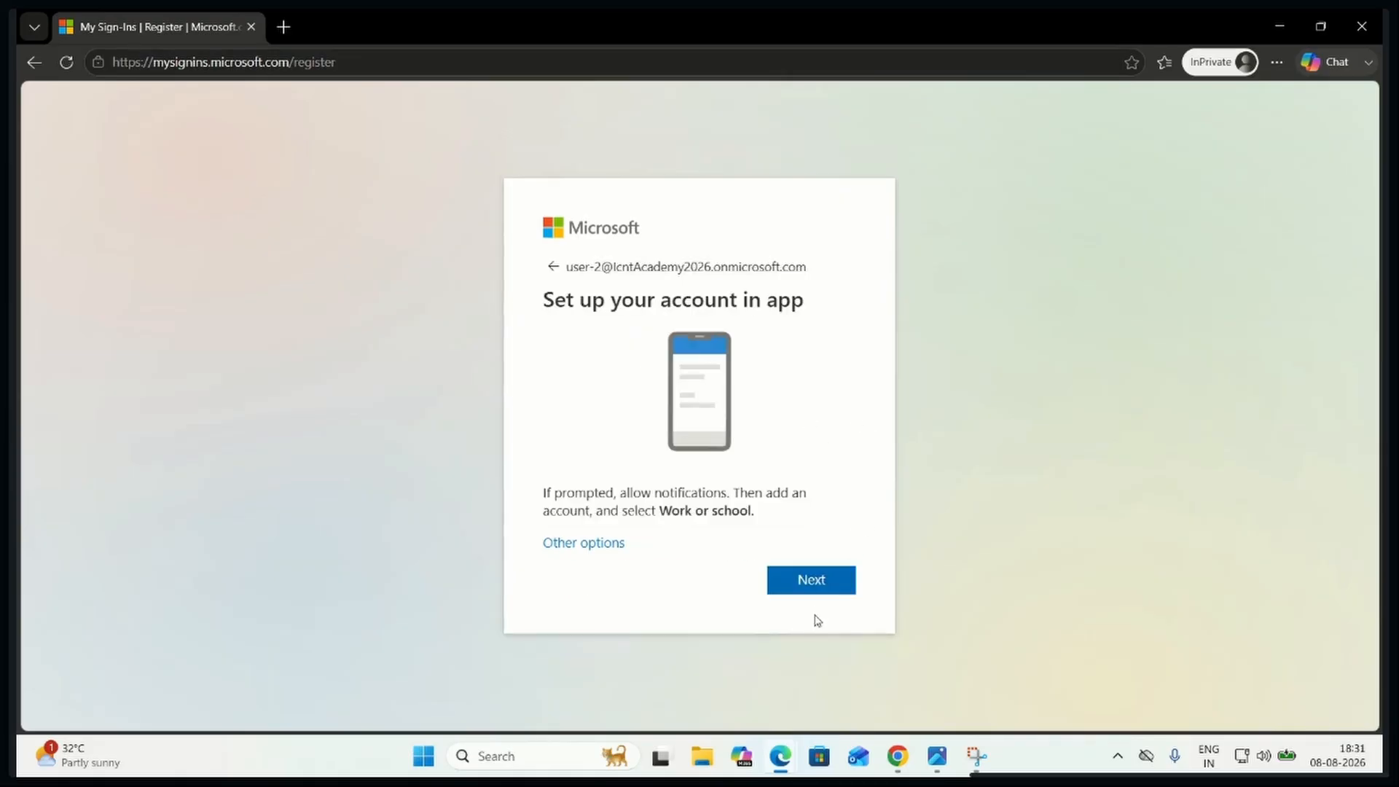
pyautogui.click(821, 577)
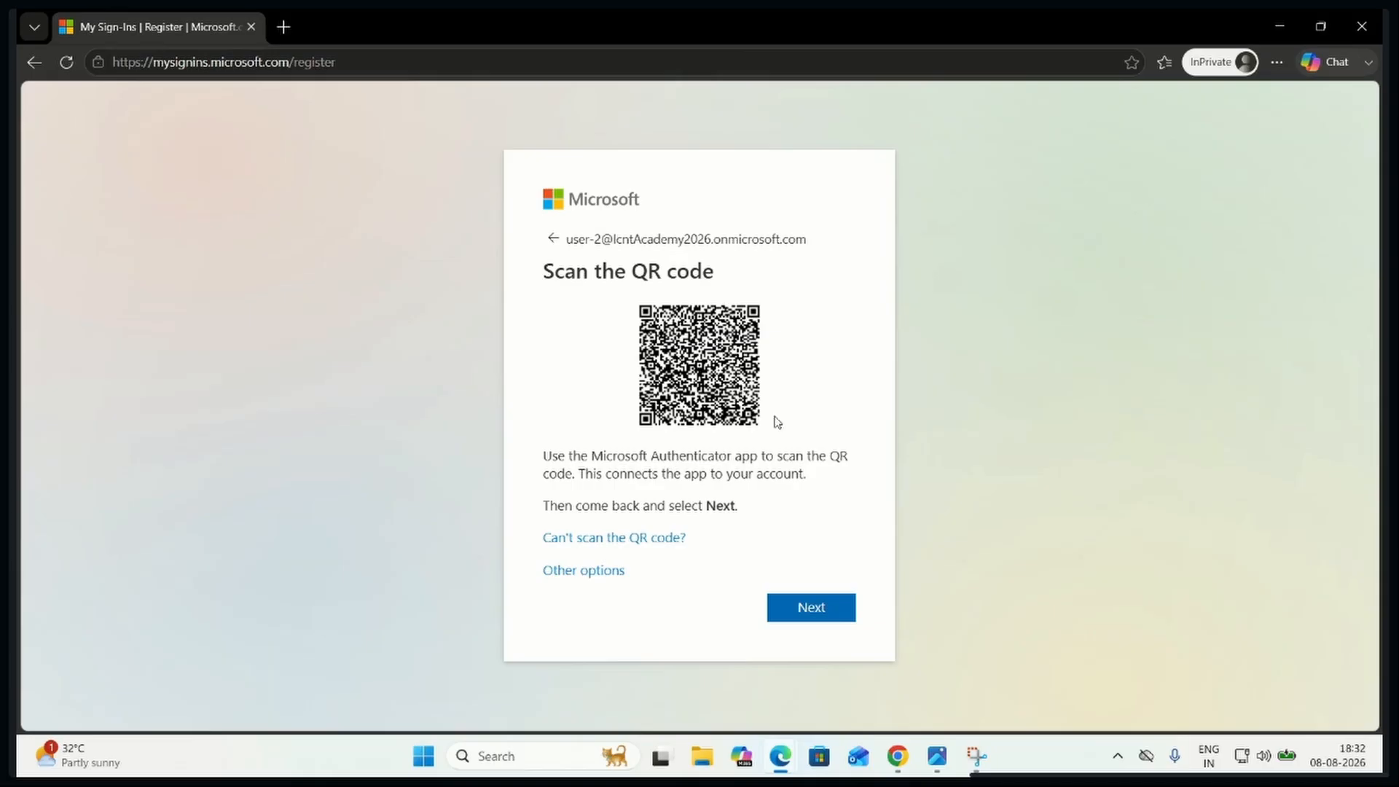
pyautogui.click(830, 616)
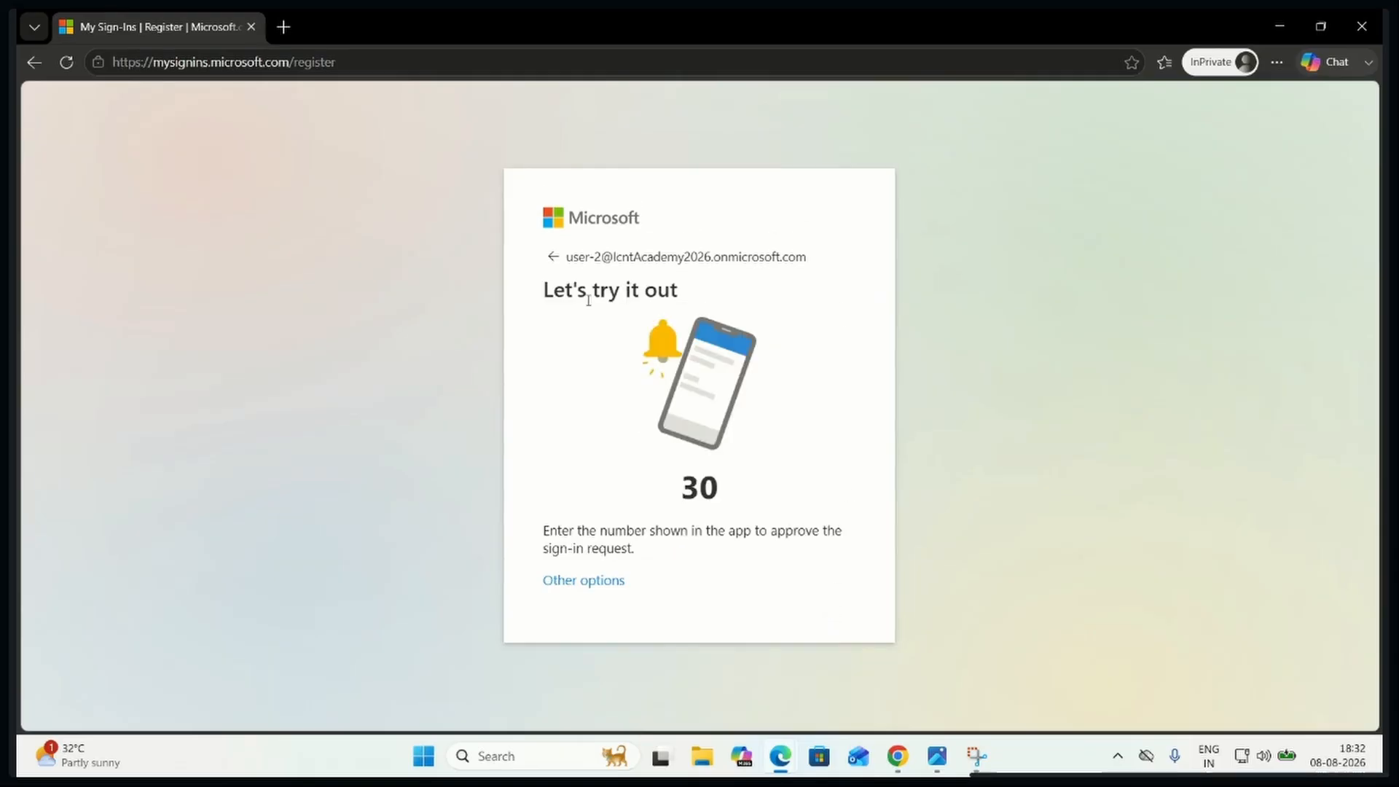
pyautogui.moveTo(724, 490); pyautogui.dragTo(662, 487)
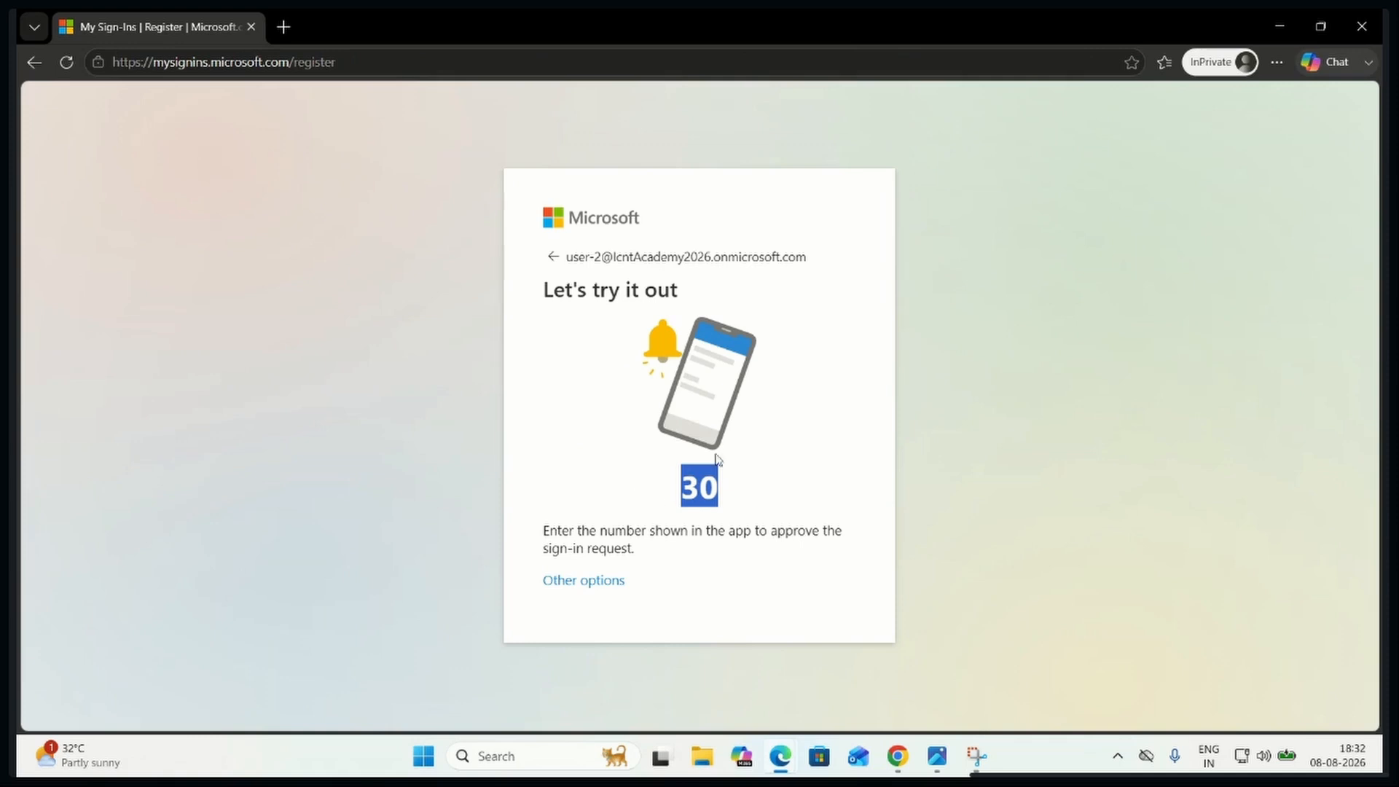
pyautogui.click(781, 522)
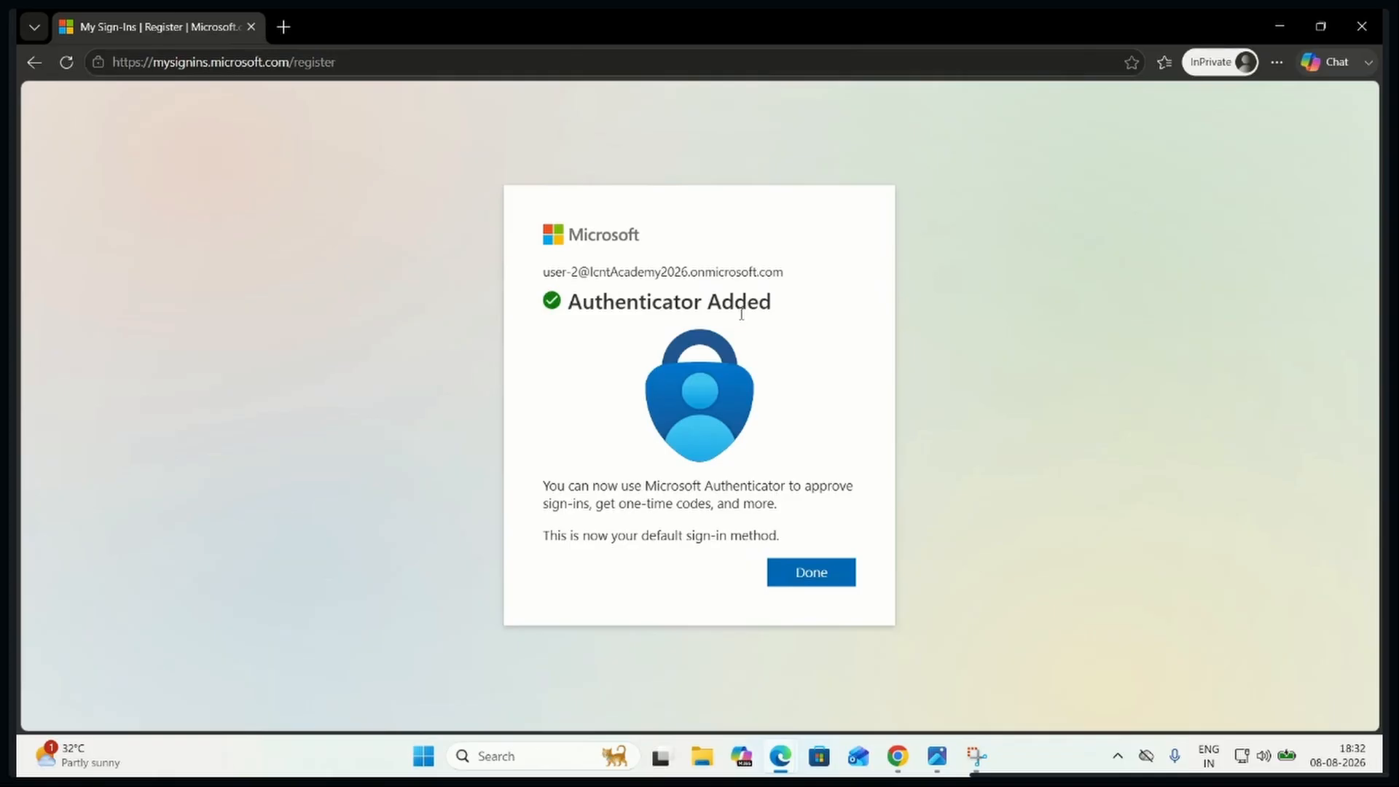
pyautogui.click(825, 574)
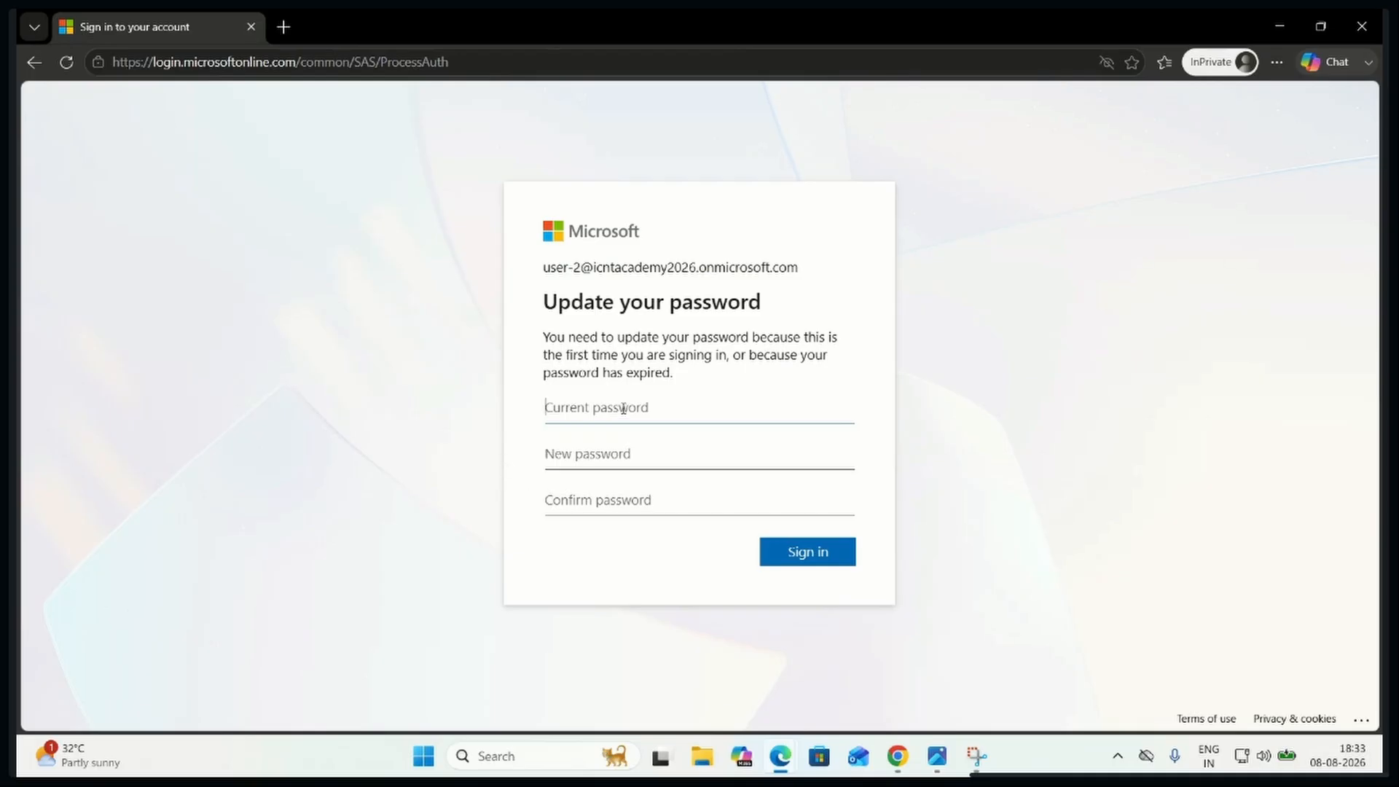
# Enter User-2's current password and try to update it by submitting a new password with its confirmation
pyautogui.write('•••••••••')
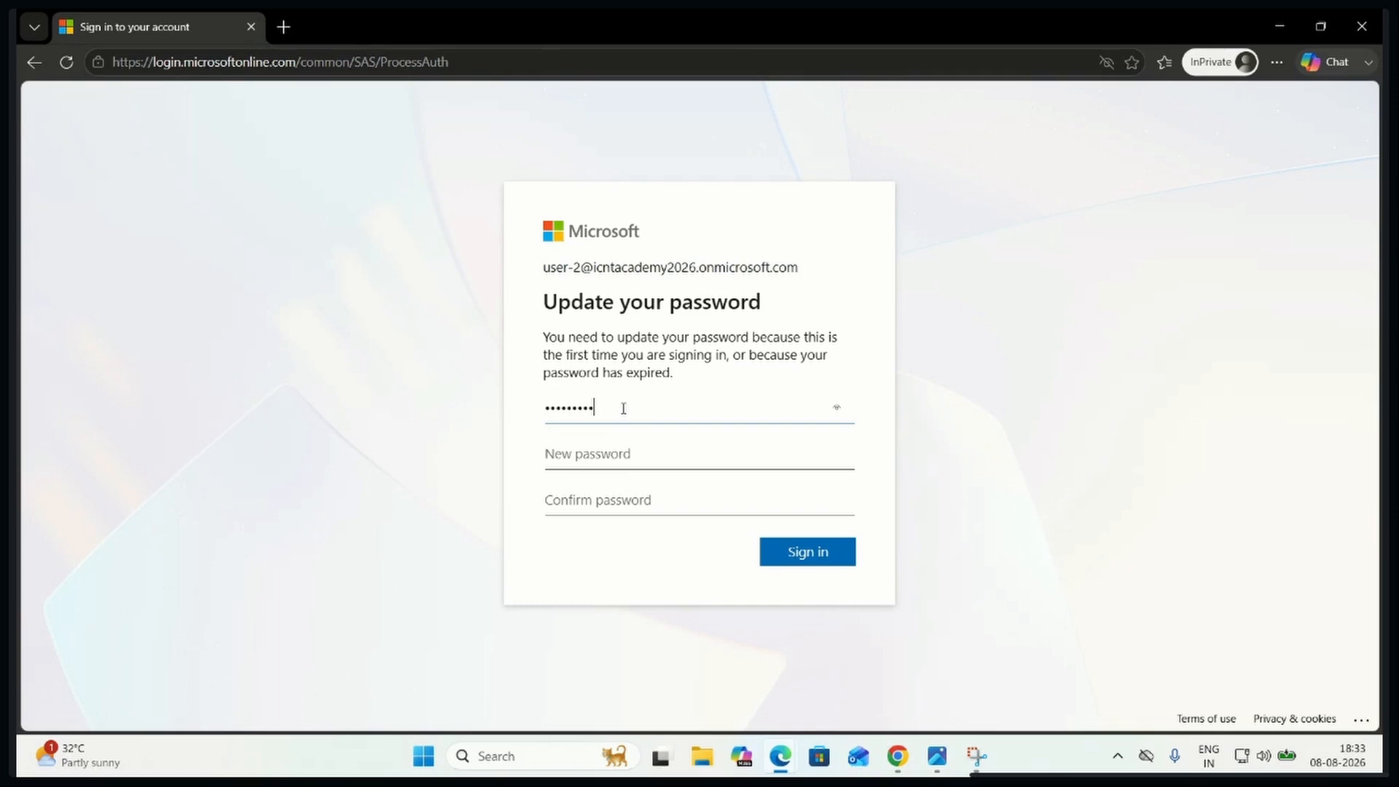
pyautogui.click(591, 455)
pyautogui.write('•••••••')
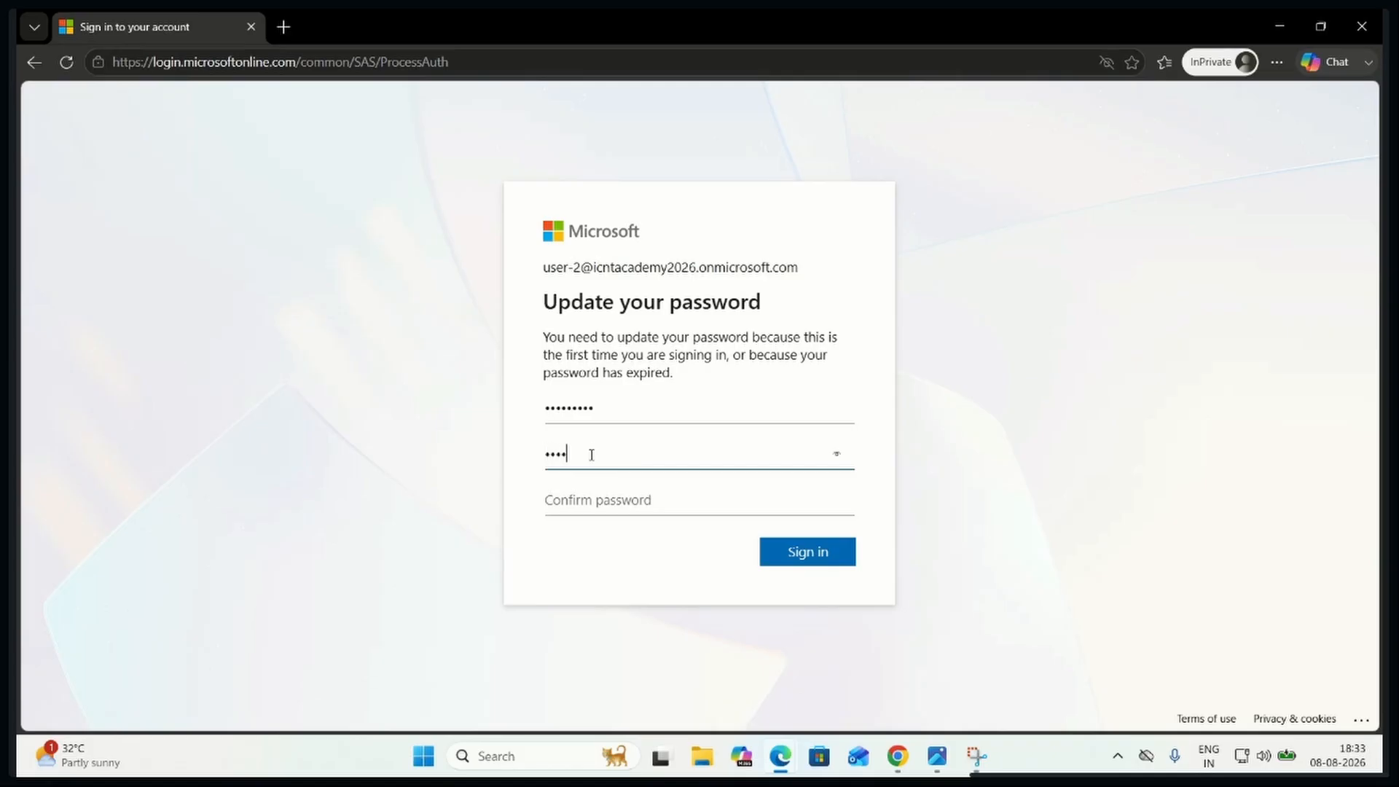
pyautogui.write('••••••')
pyautogui.click(838, 456)
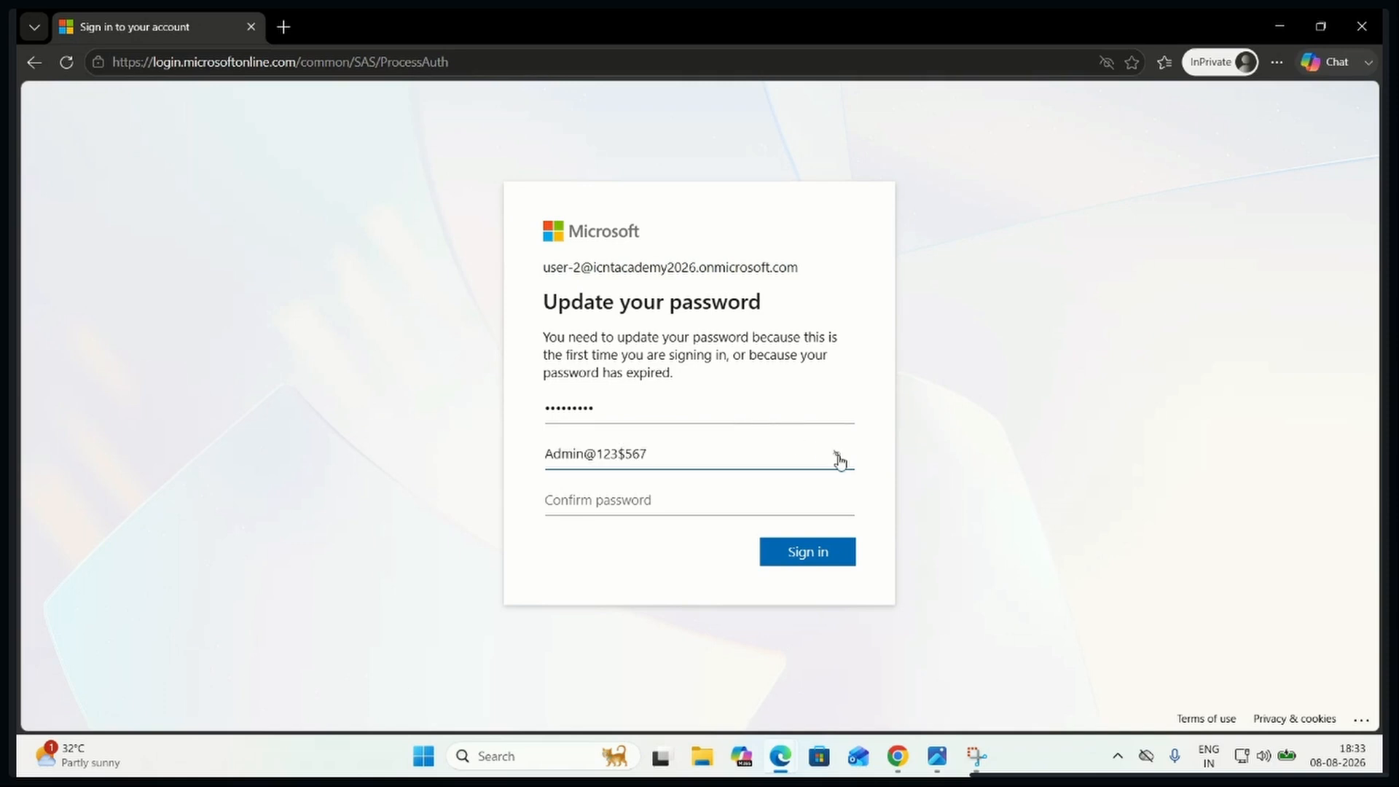
pyautogui.click(635, 505)
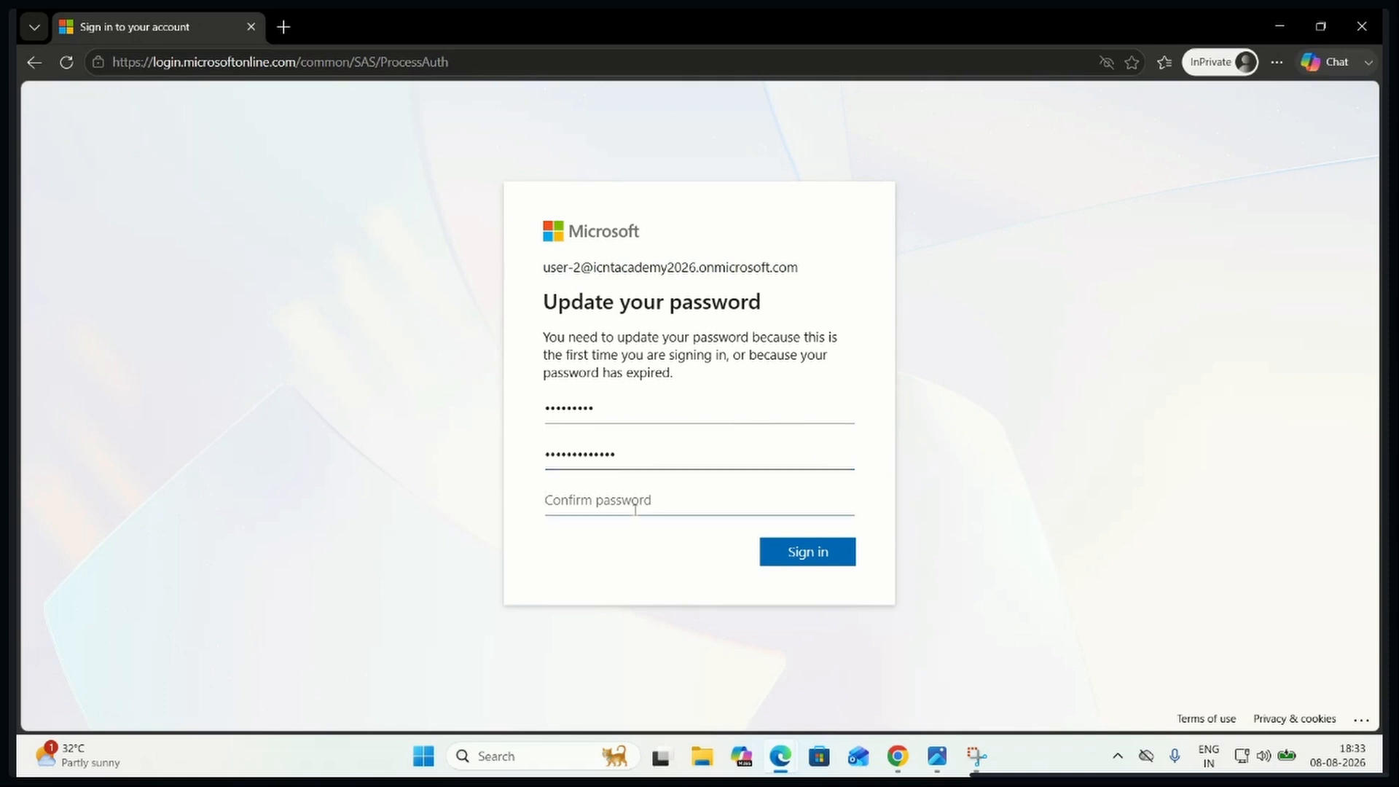
pyautogui.write('Admin@123$567')
pyautogui.click(819, 554)
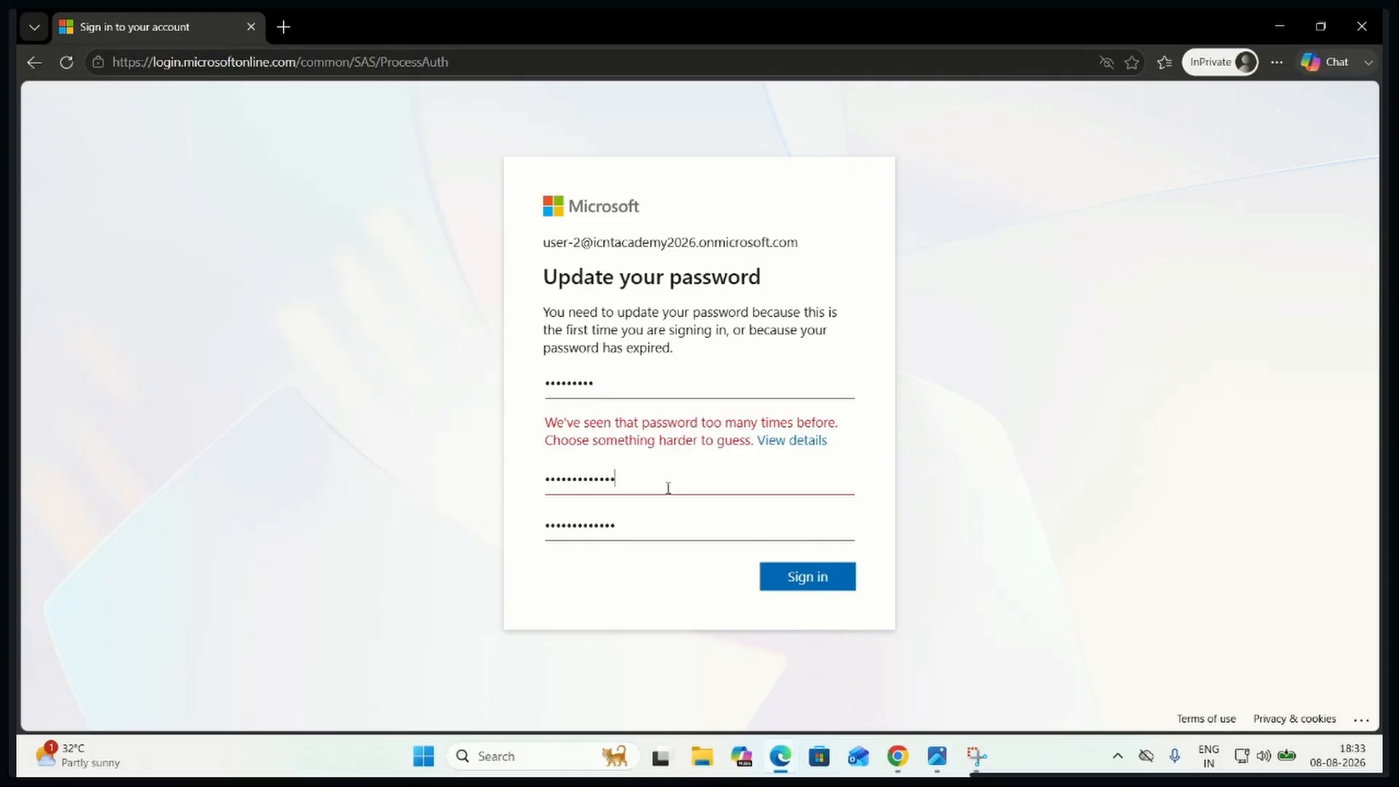
# Clear the new password and its confirmation, enter a different new password, and reveal it to check the entry
pyautogui.moveTo(649, 479); pyautogui.dragTo(495, 493)
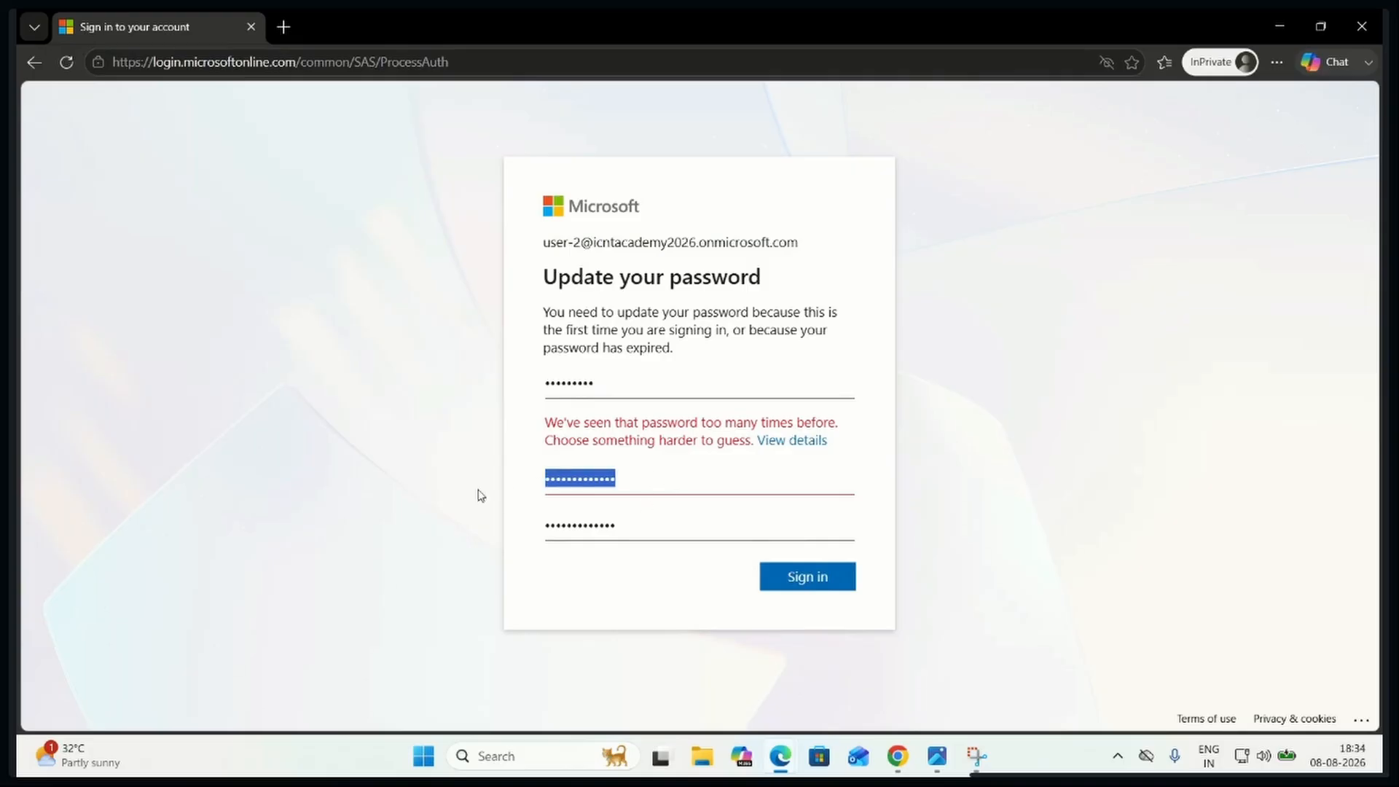
pyautogui.press('BackSpace')
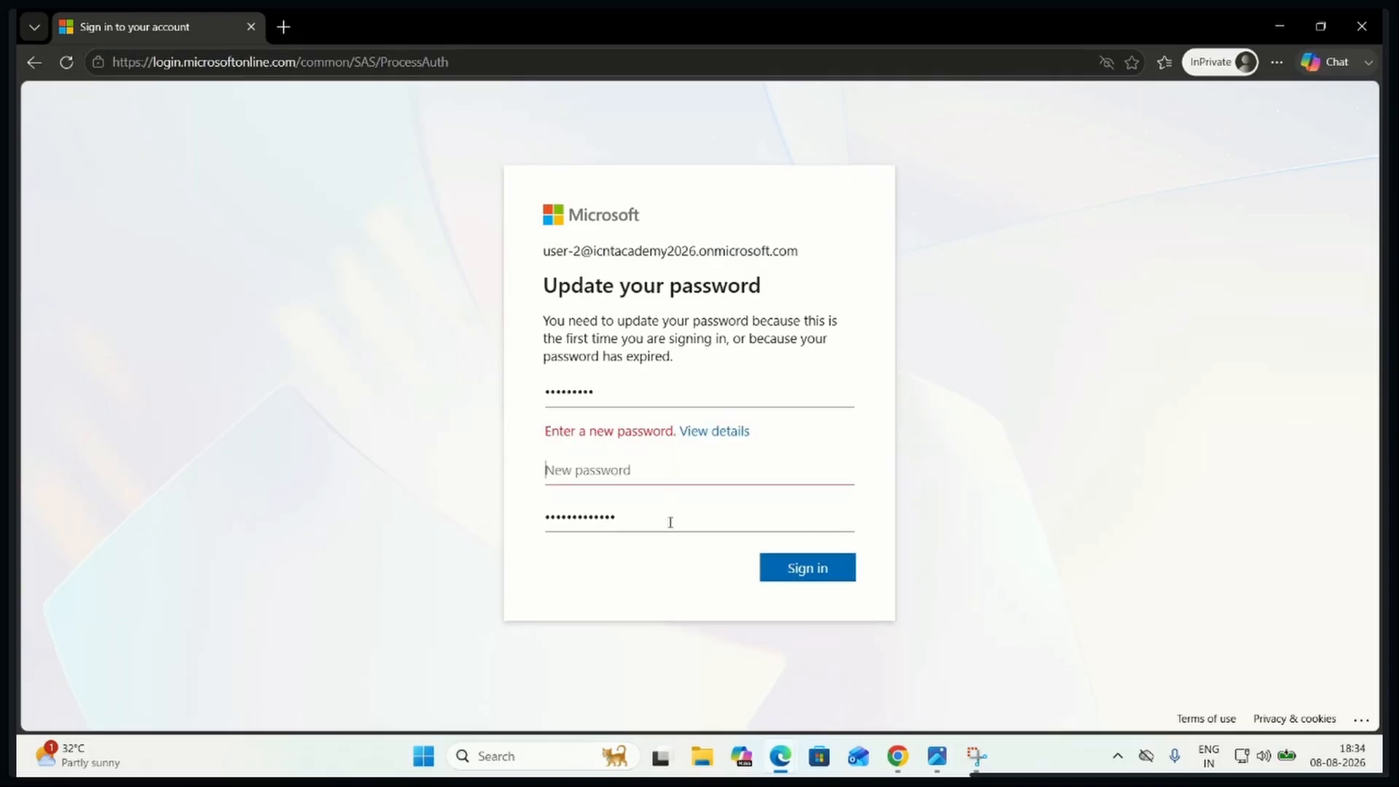
pyautogui.moveTo(627, 513); pyautogui.dragTo(512, 509)
pyautogui.press('BackSpace')
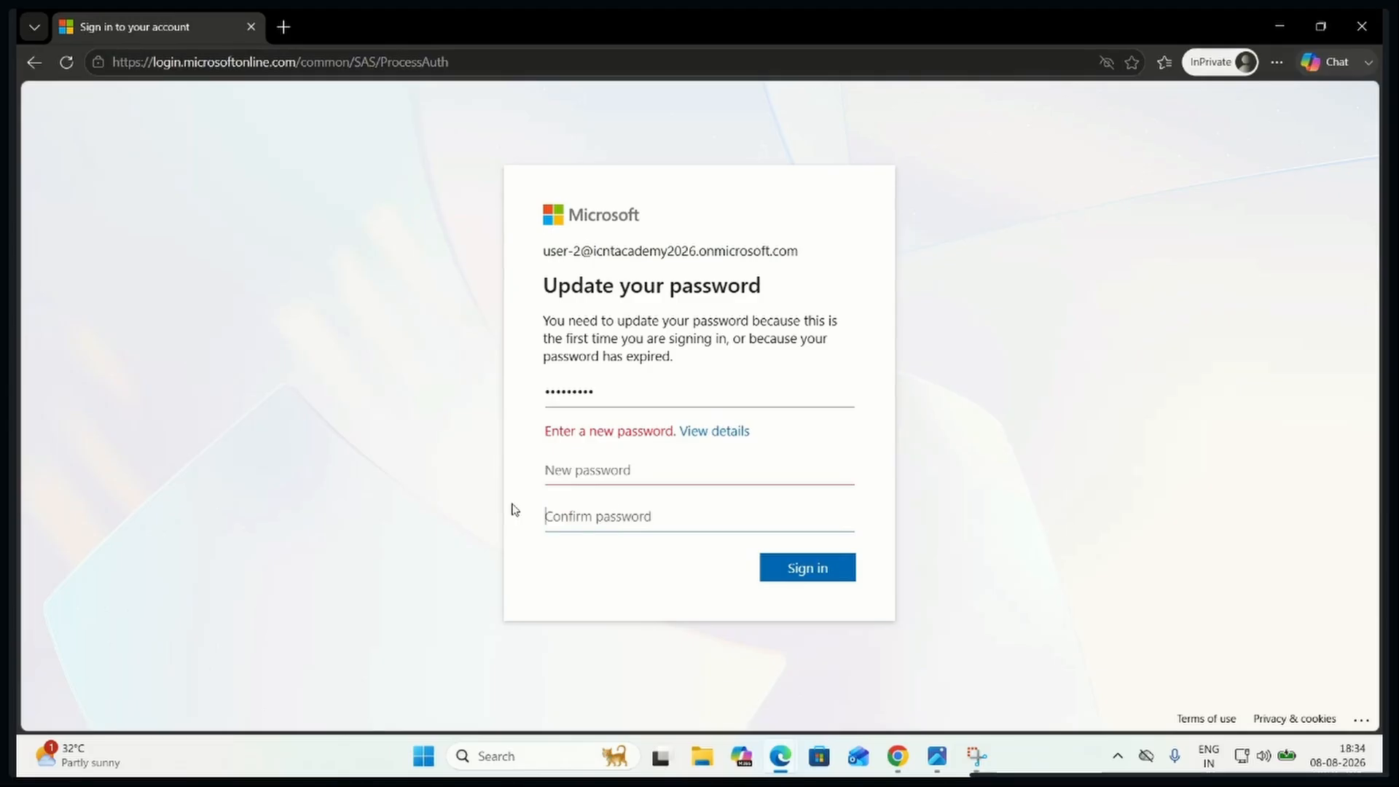
pyautogui.click(606, 470)
pyautogui.write('••••')
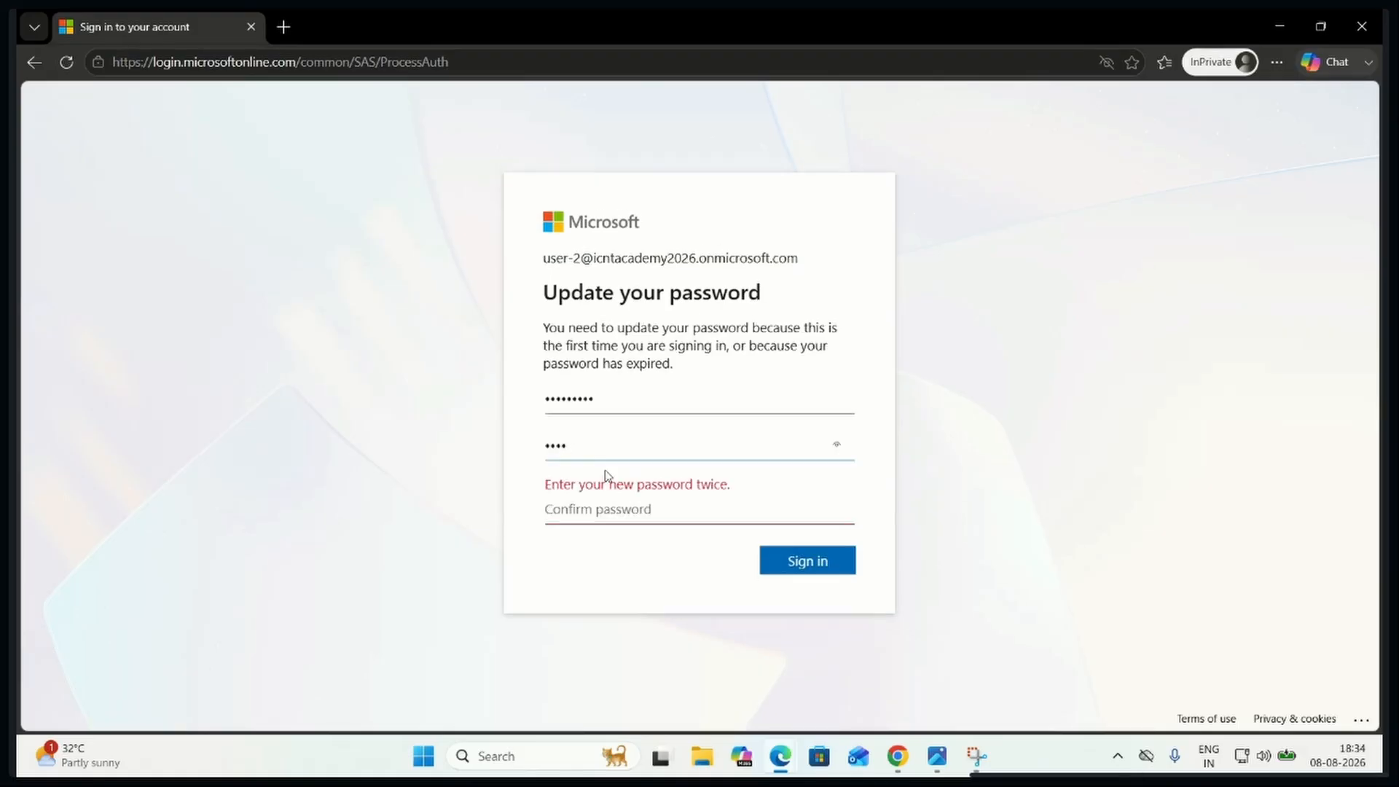
pyautogui.write('••••••••')
pyautogui.click(835, 450)
# Enter the confirmation of the new password, correct it to match, and submit the password update
pyautogui.click(687, 510)
pyautogui.write('••')
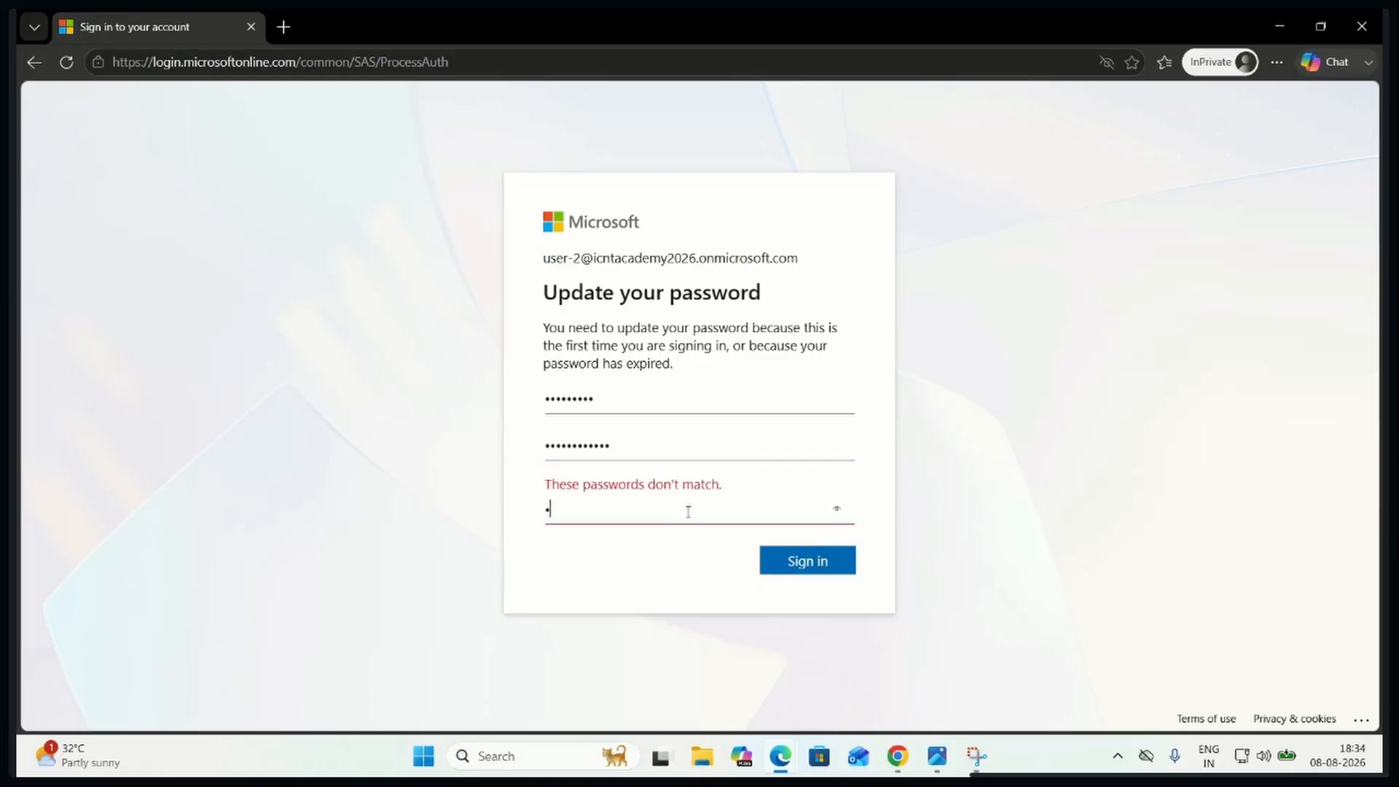
pyautogui.press('BackSpace')
pyautogui.press('BackSpace')
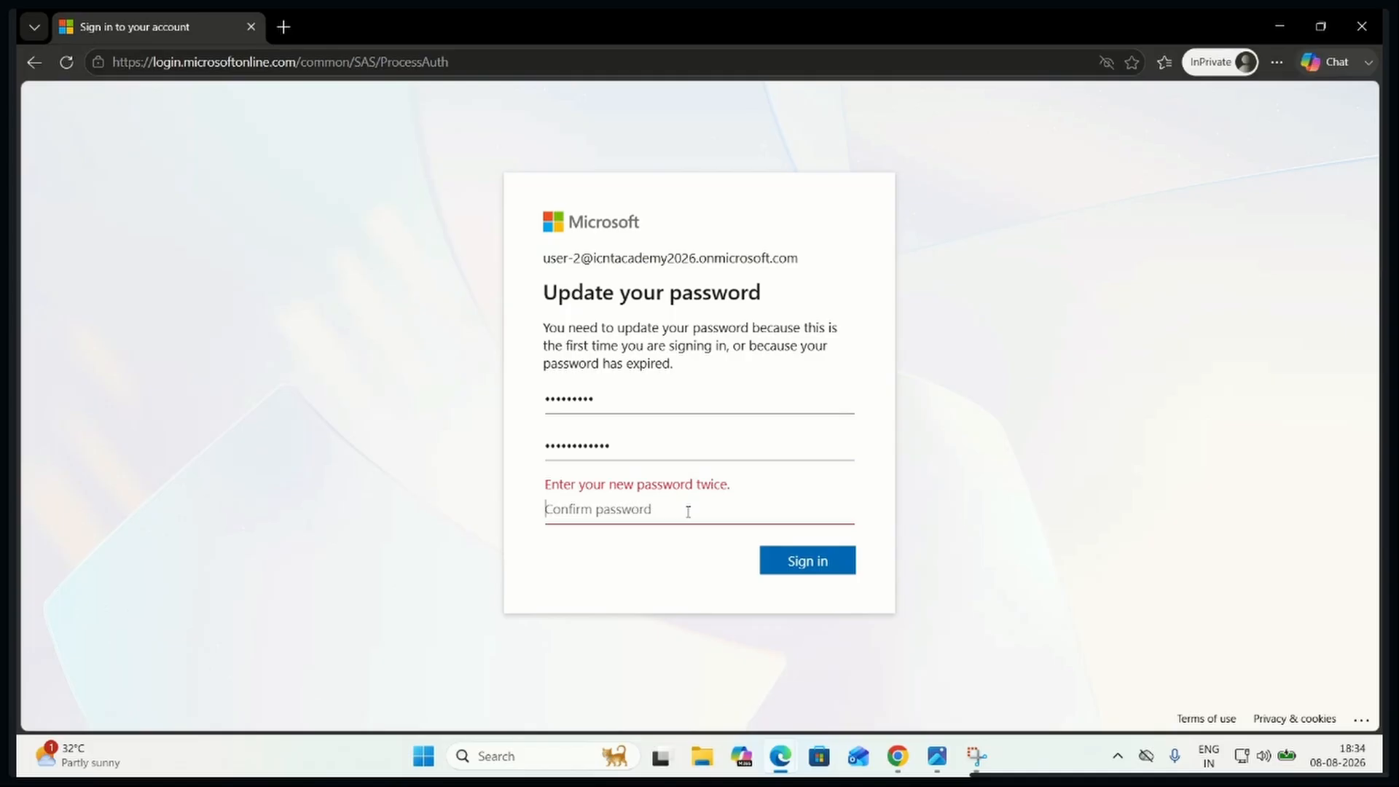
pyautogui.write('••••')
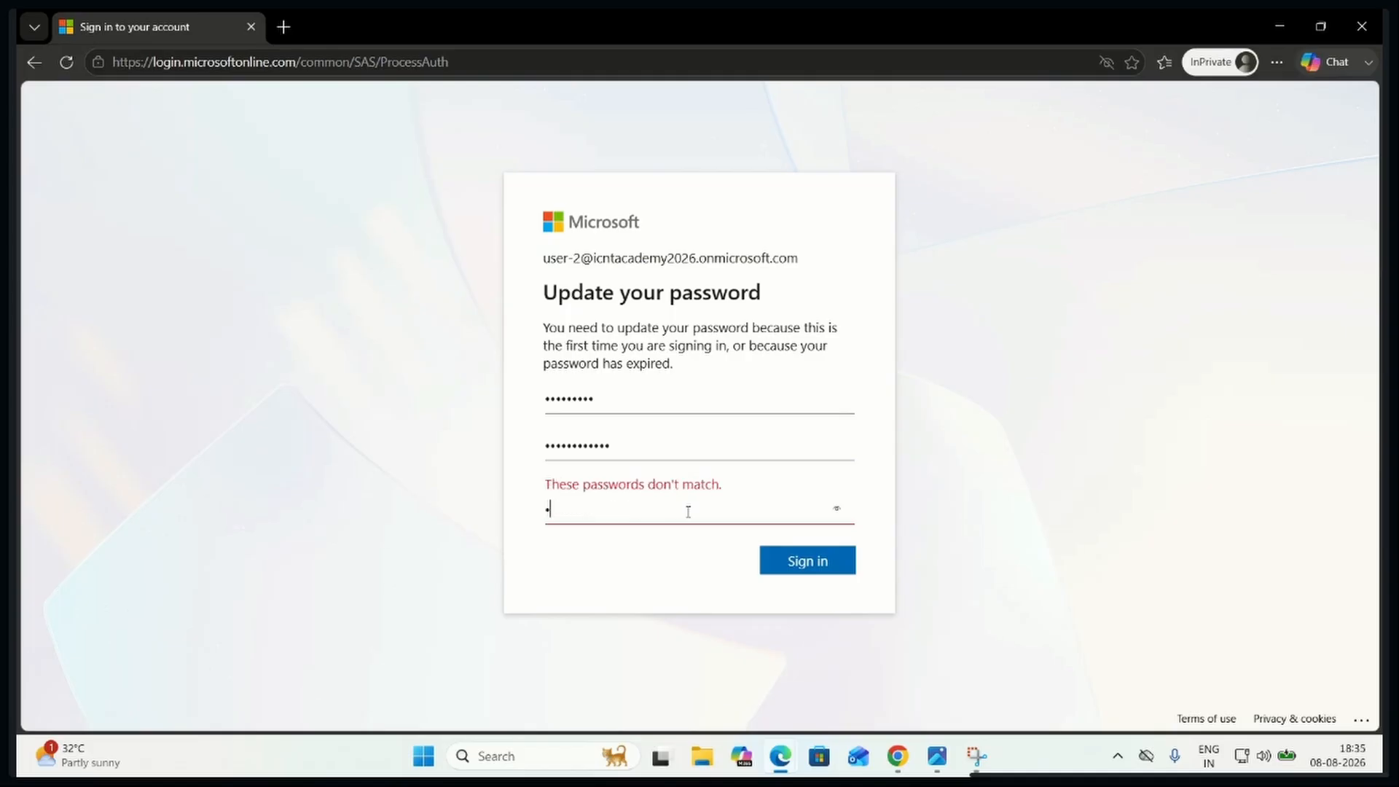
pyautogui.write('•••••••')
pyautogui.click(836, 510)
pyautogui.write('$%%')
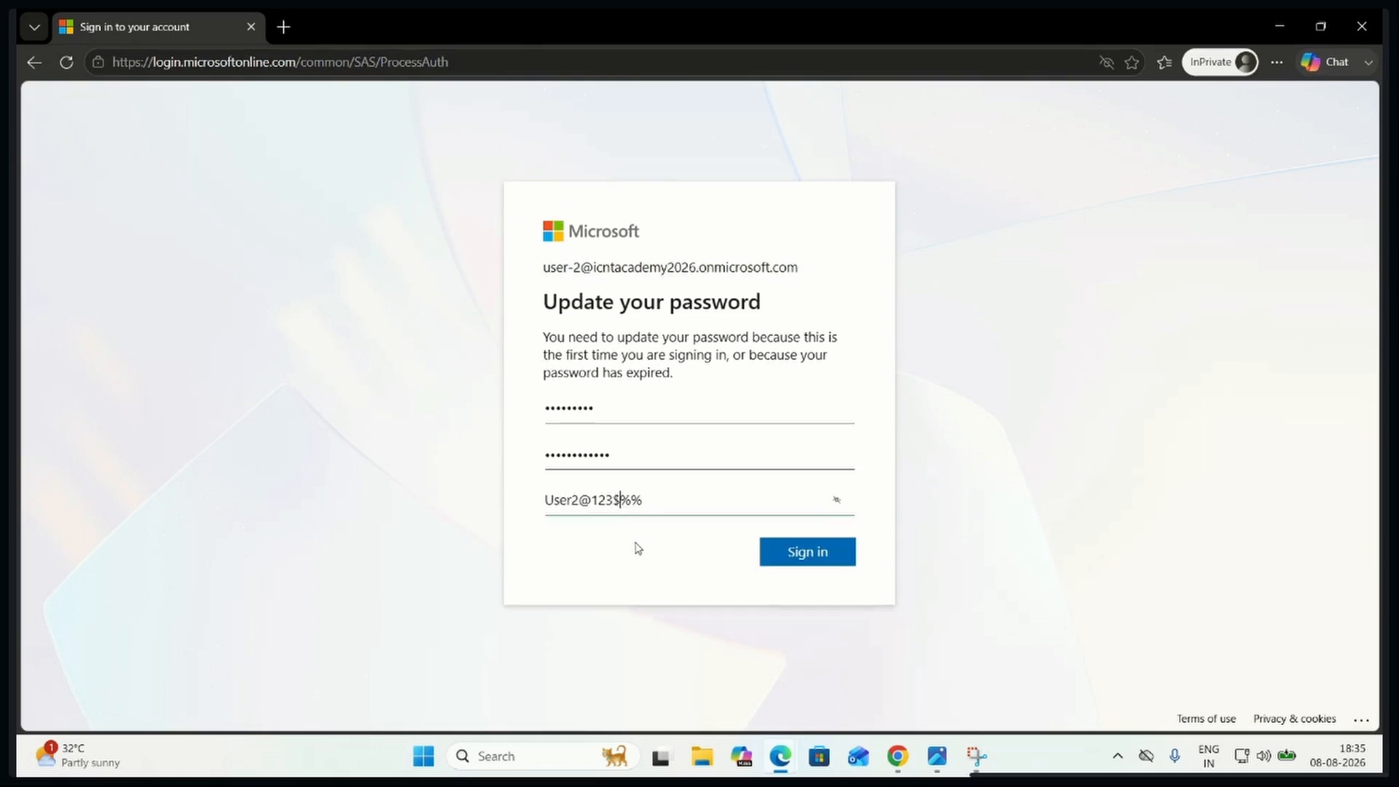
pyautogui.click(814, 556)
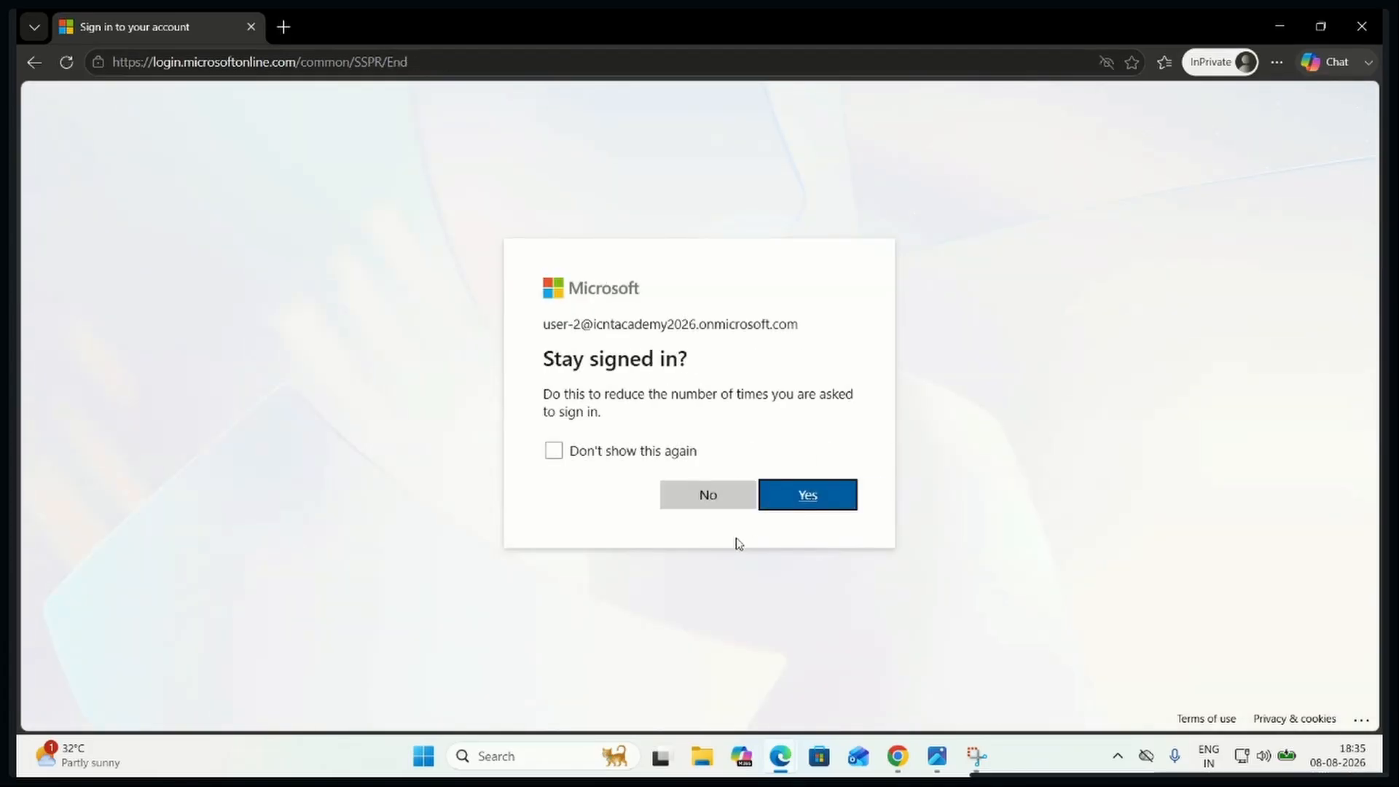
# Choose to stay signed in as User-2 and dismiss the M365 Copilot welcome screen
pyautogui.click(807, 495)
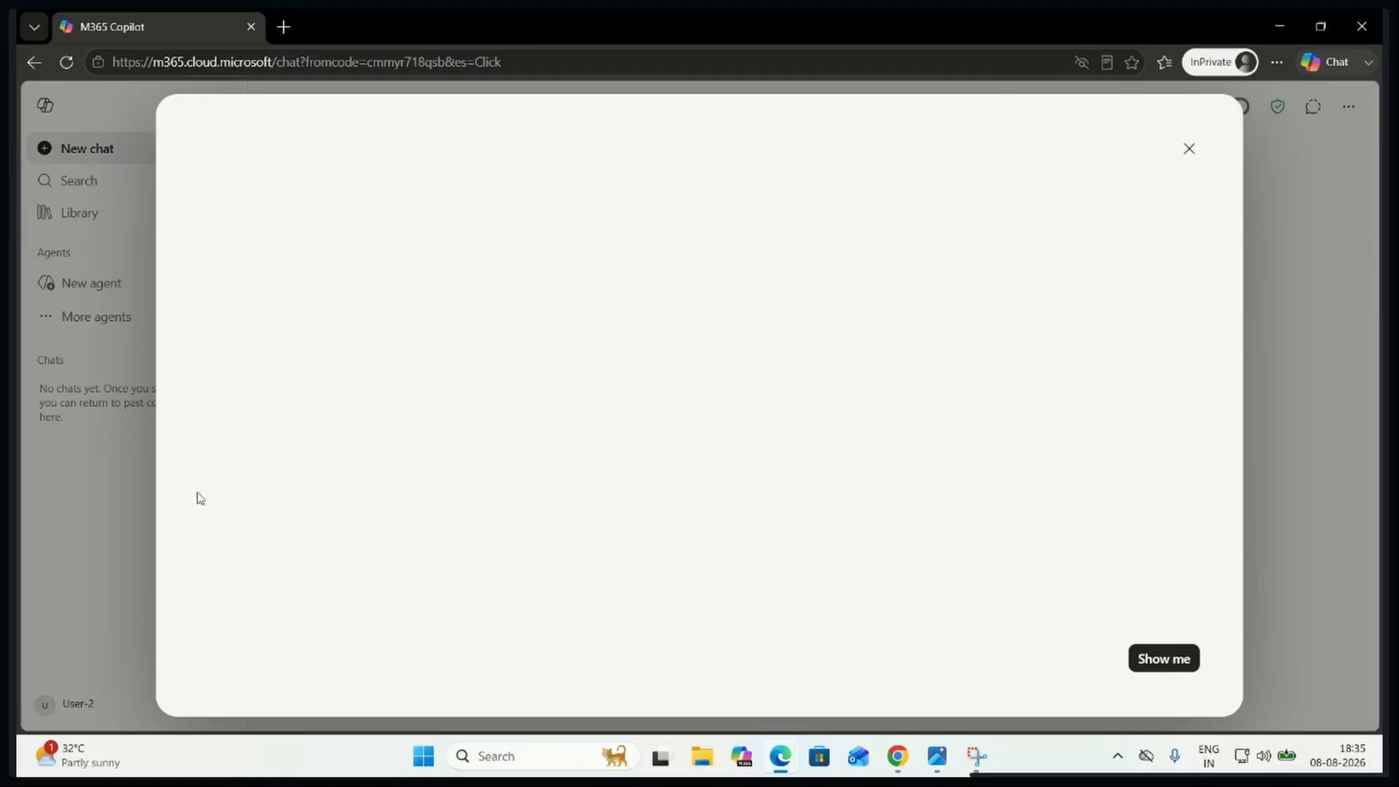
pyautogui.hotkey('alt', 'Tab')
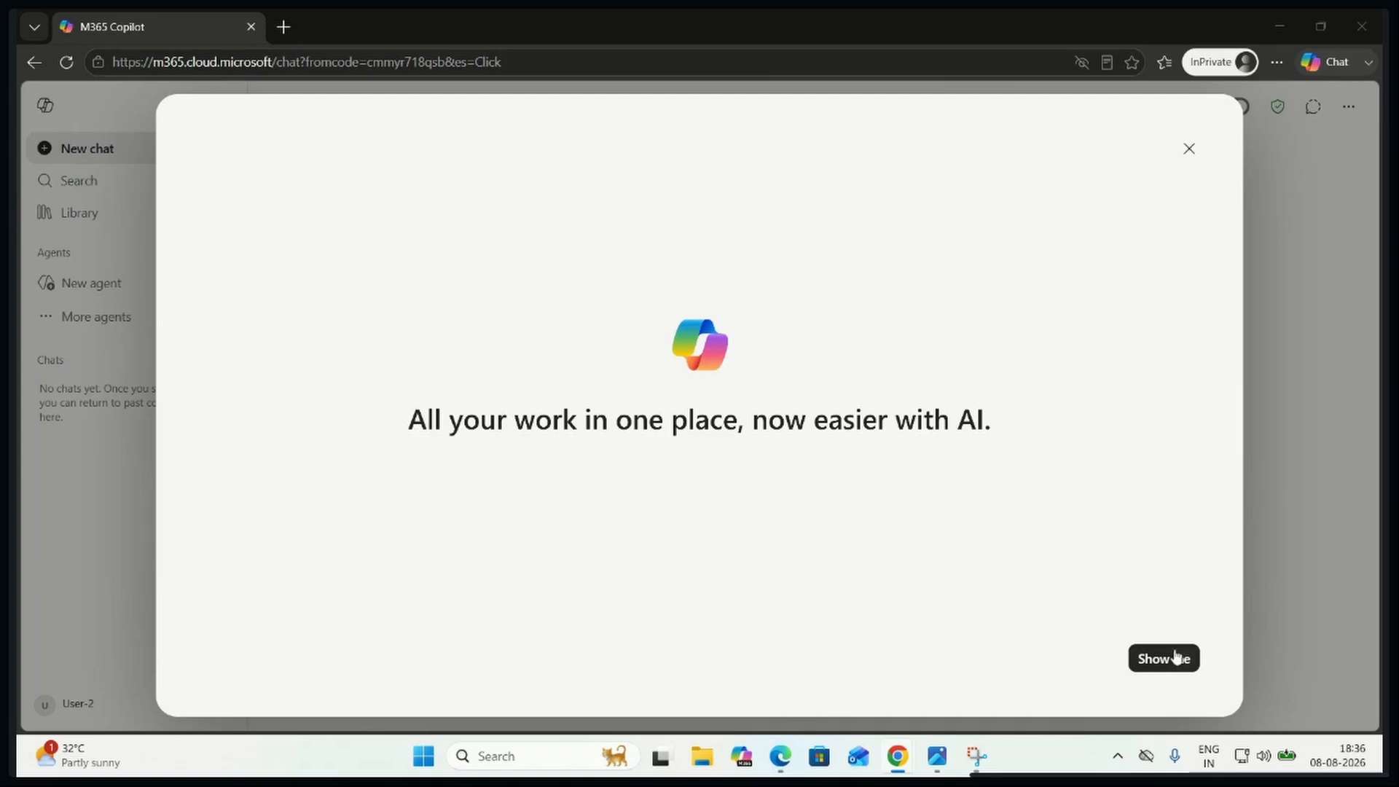
pyautogui.click(1188, 149)
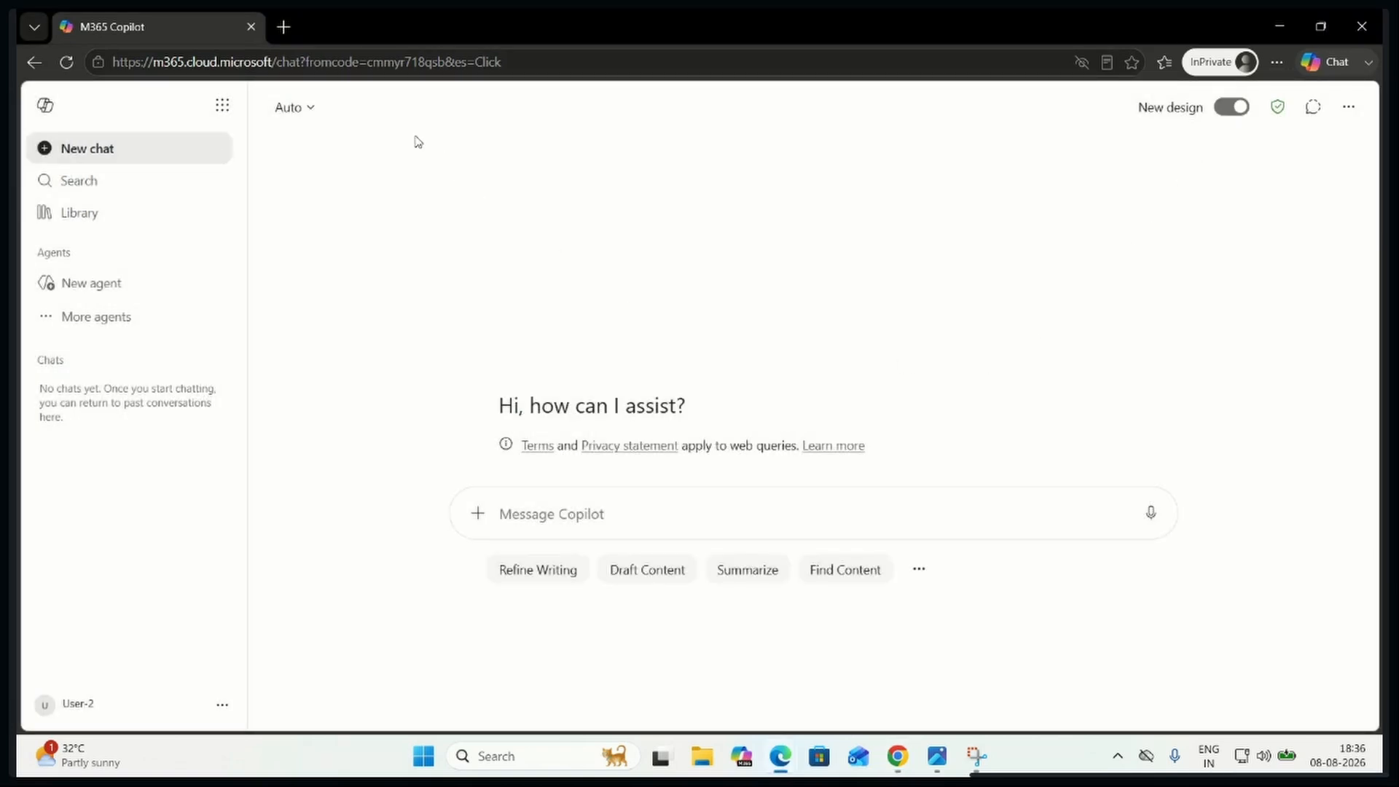
# Open Outlook from the list of Microsoft 365 apps and accept its privacy notice
pyautogui.click(222, 105)
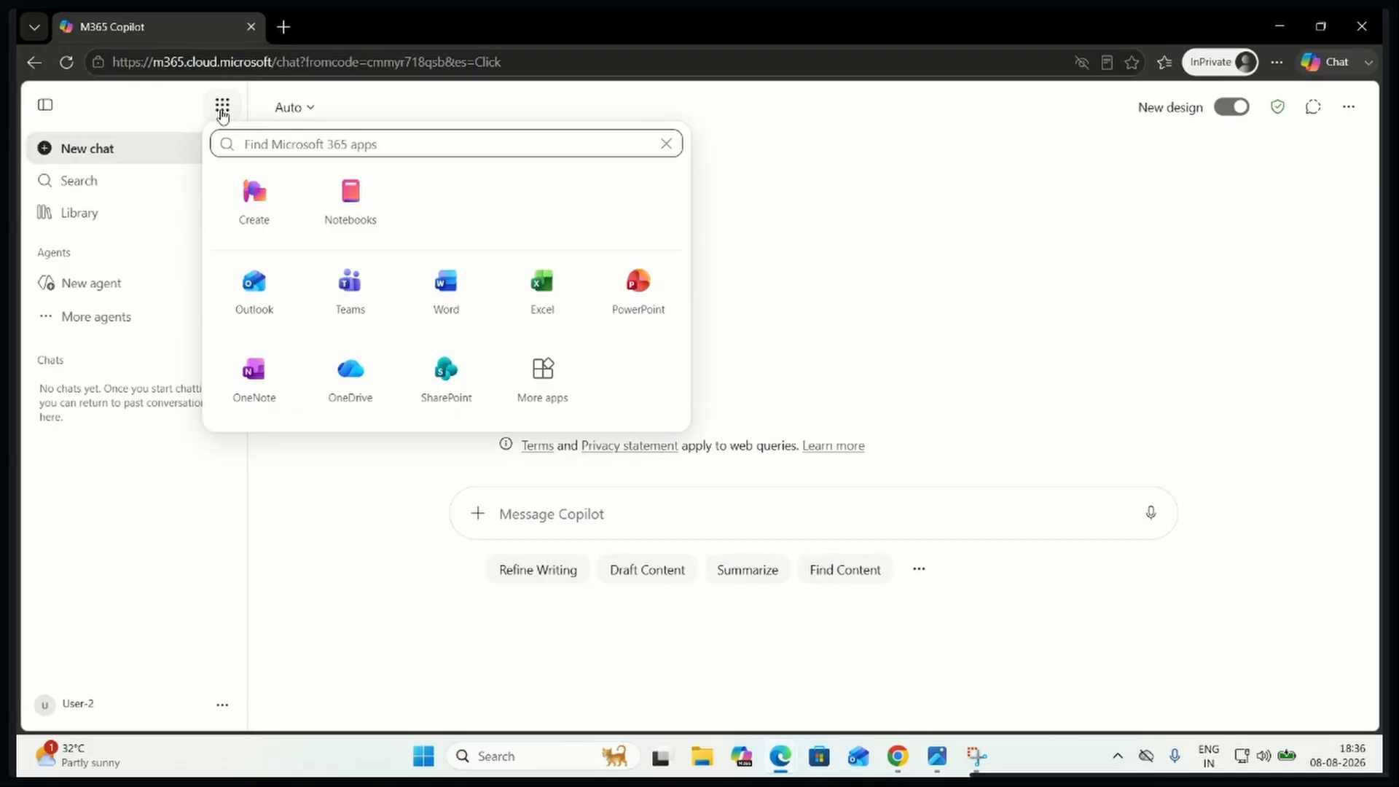
pyautogui.click(272, 295)
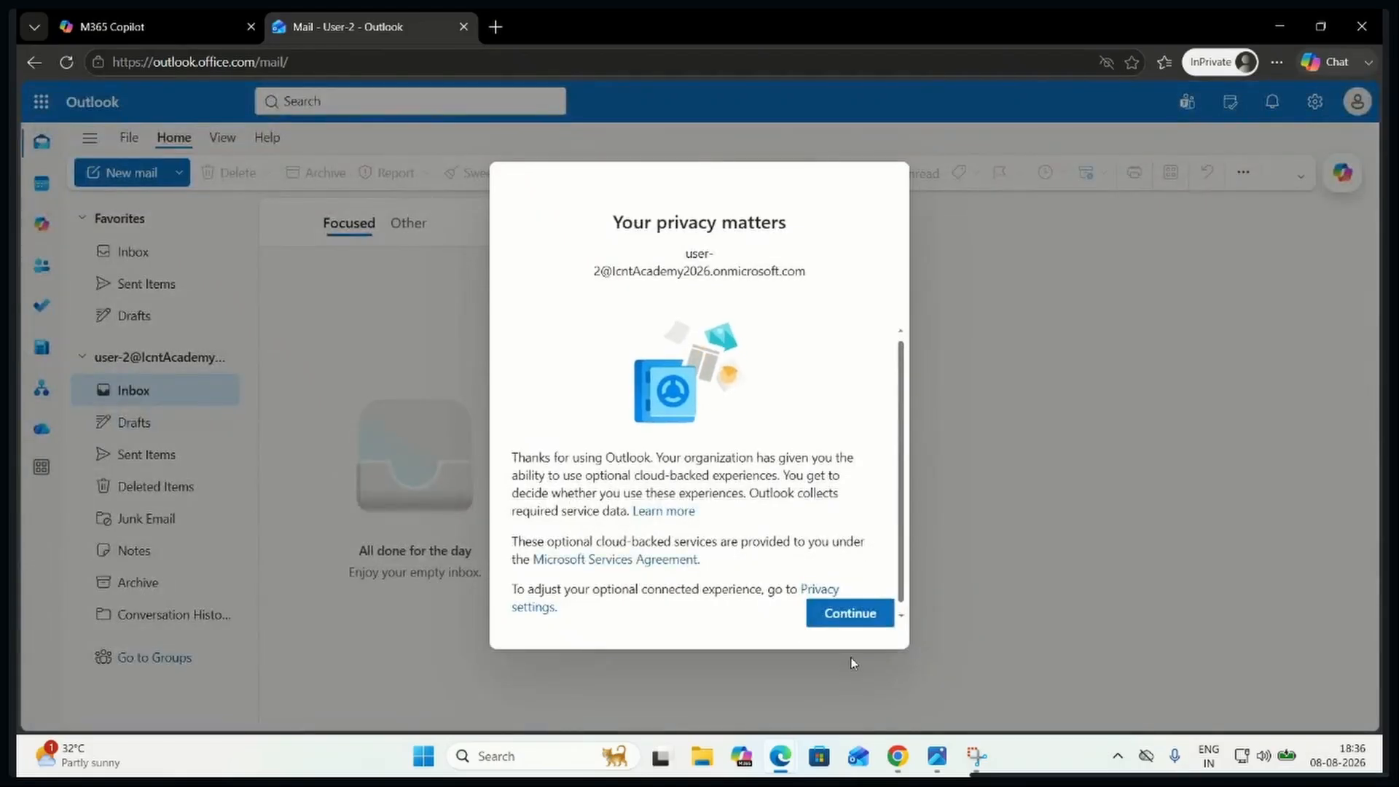
pyautogui.click(860, 616)
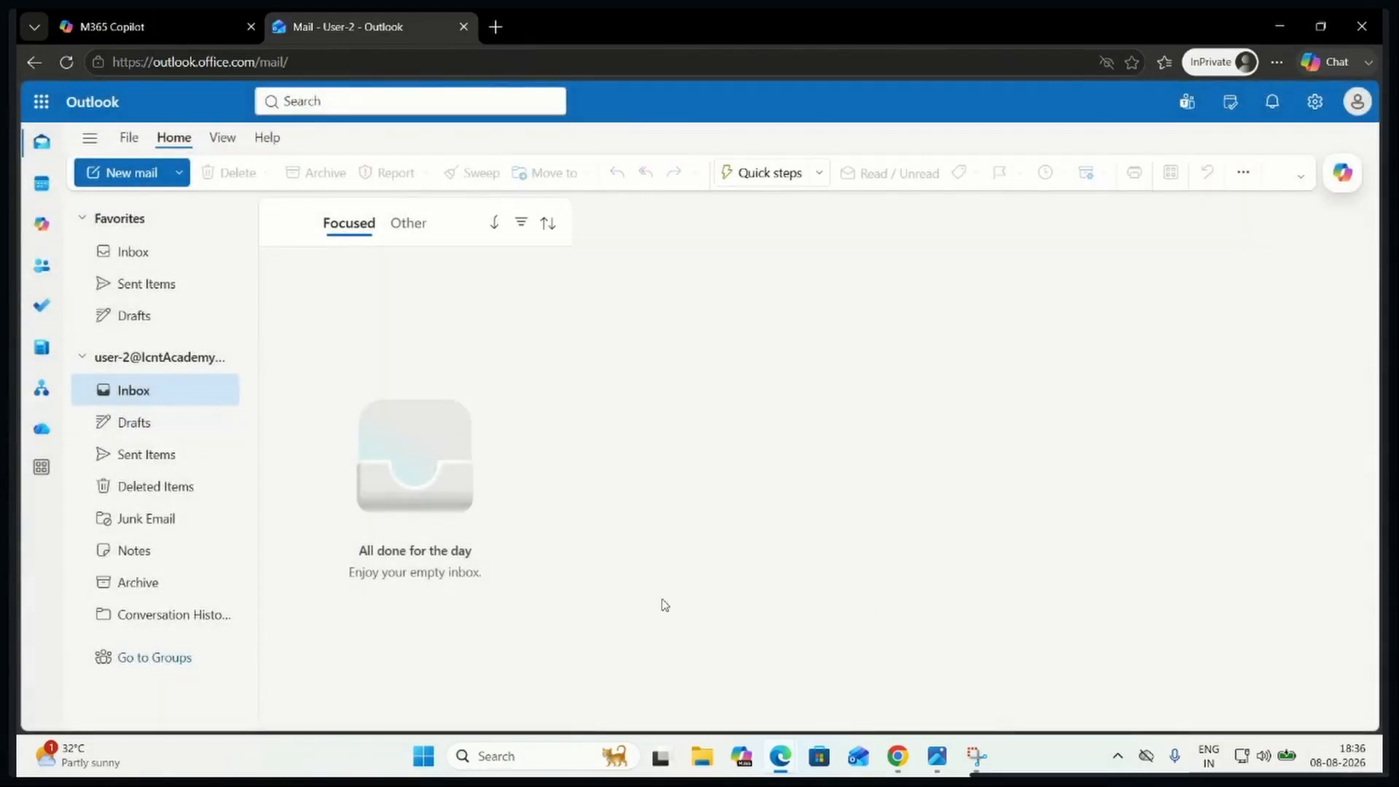
# Open the Inbox under Favorites and check its Other and Focused messages
pyautogui.click(141, 261)
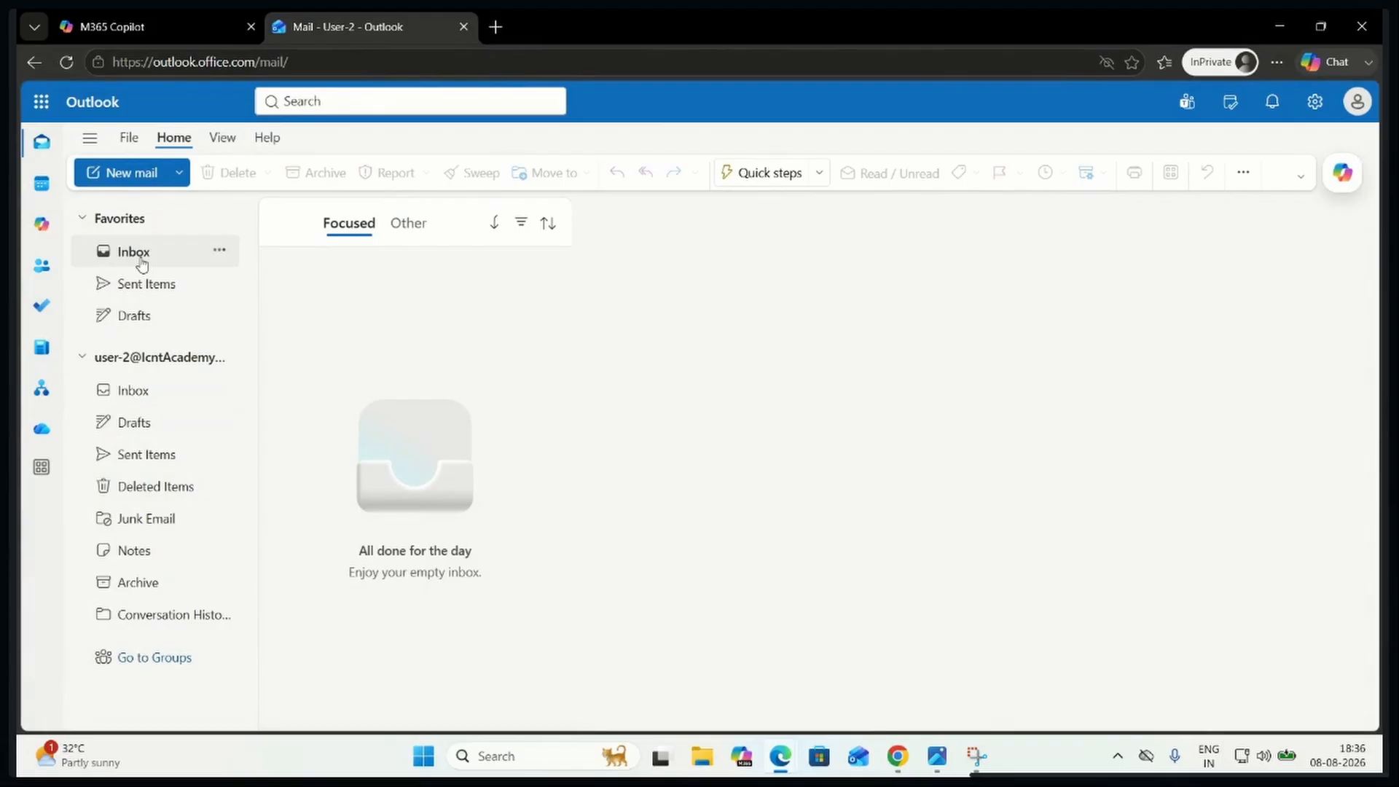
pyautogui.click(406, 231)
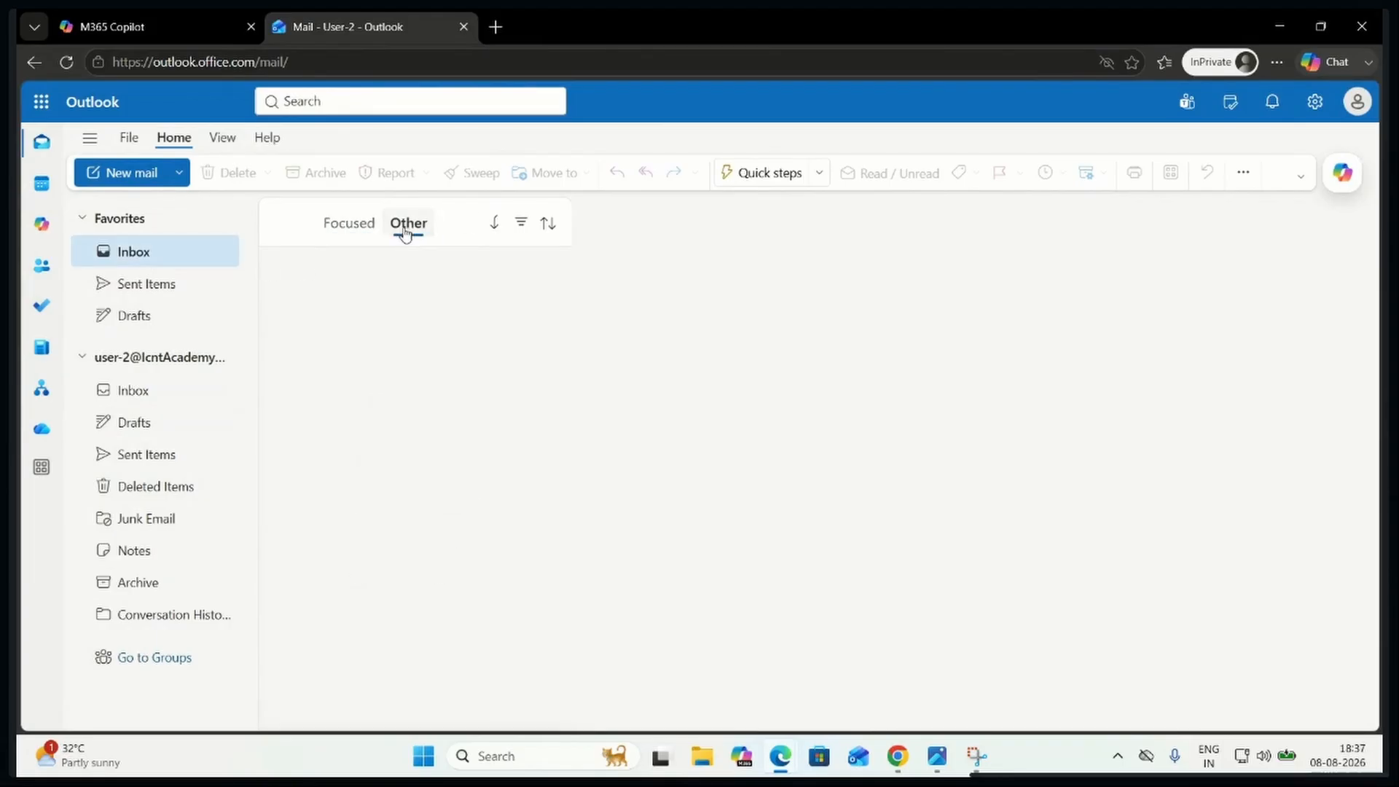
pyautogui.click(328, 227)
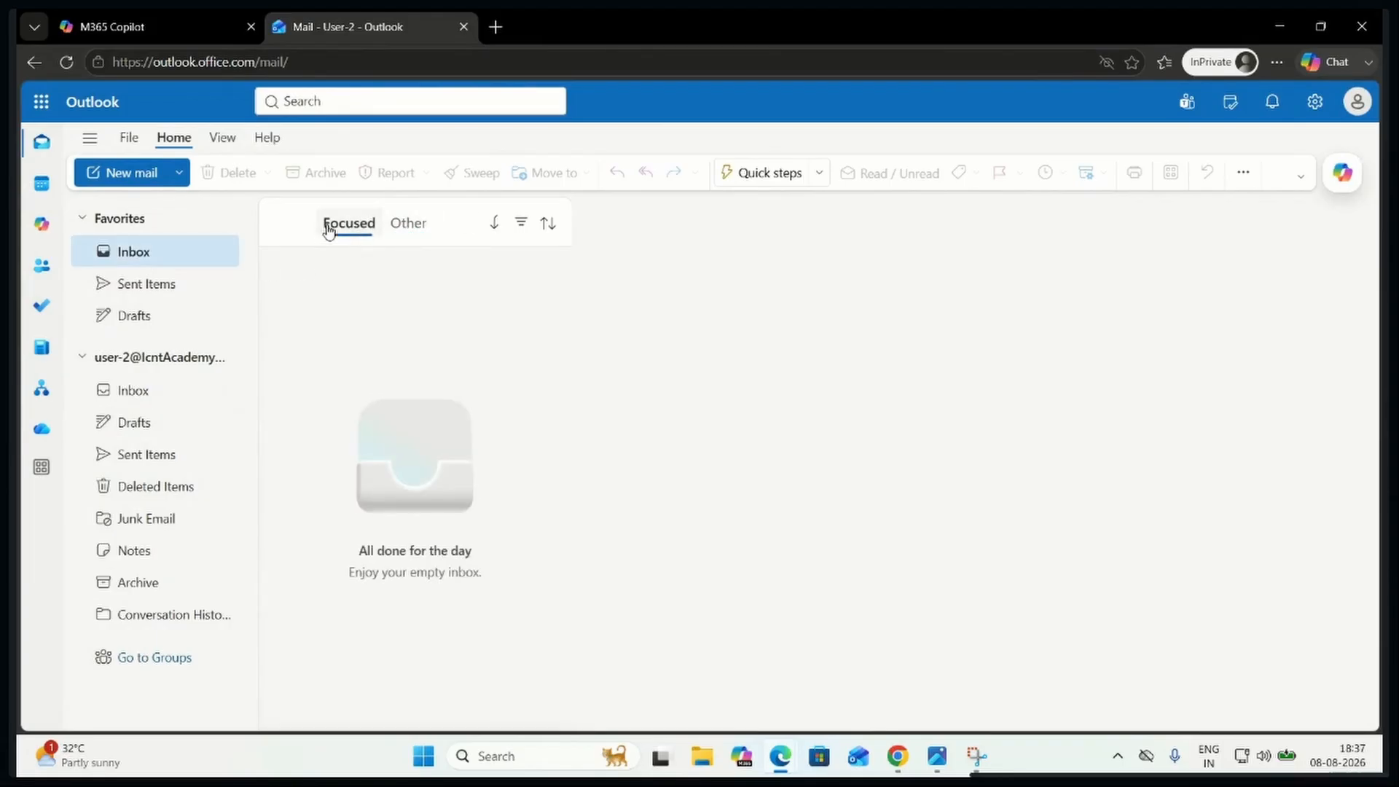
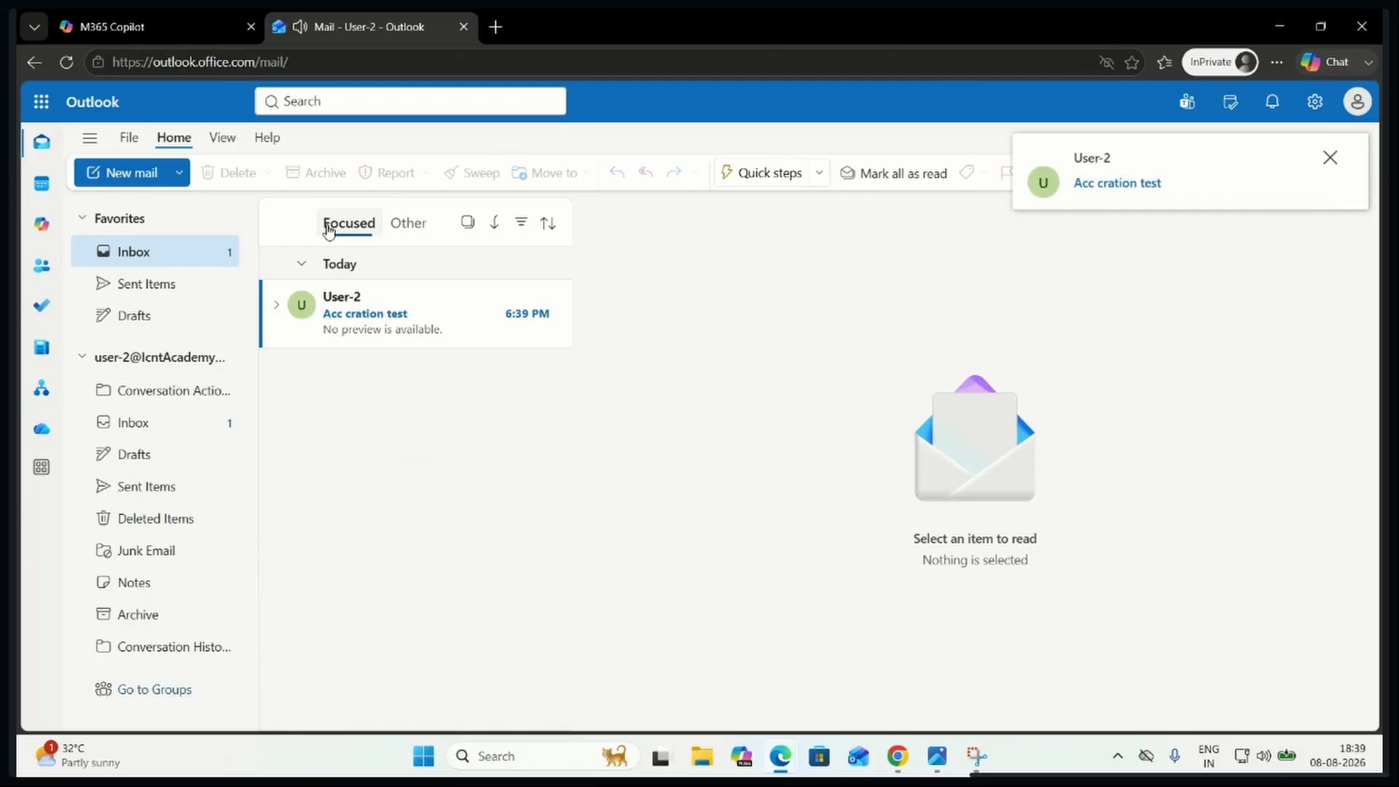
# Open the "Acc cration test" message in the Focused inbox and close the InPrivate browser window
pyautogui.click(397, 324)
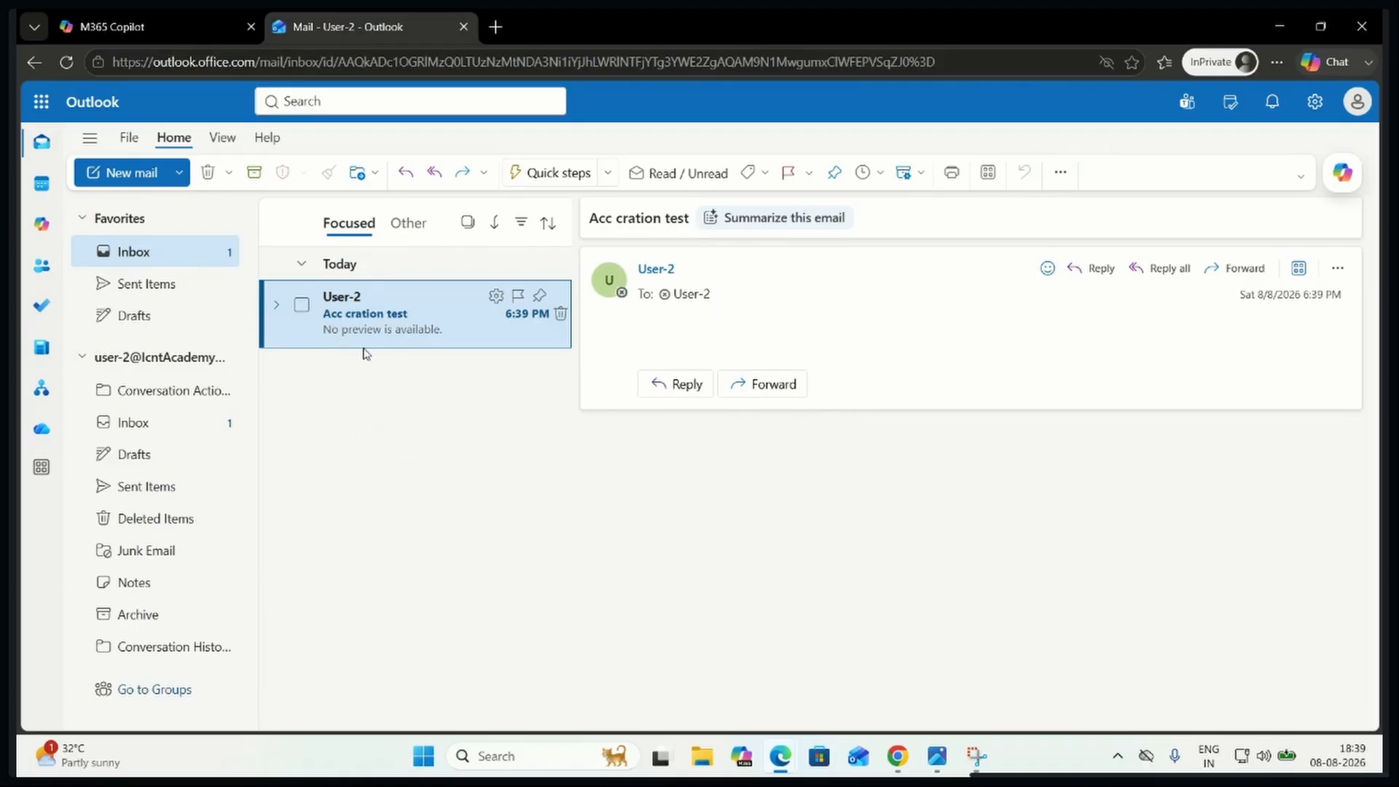
pyautogui.click(1364, 29)
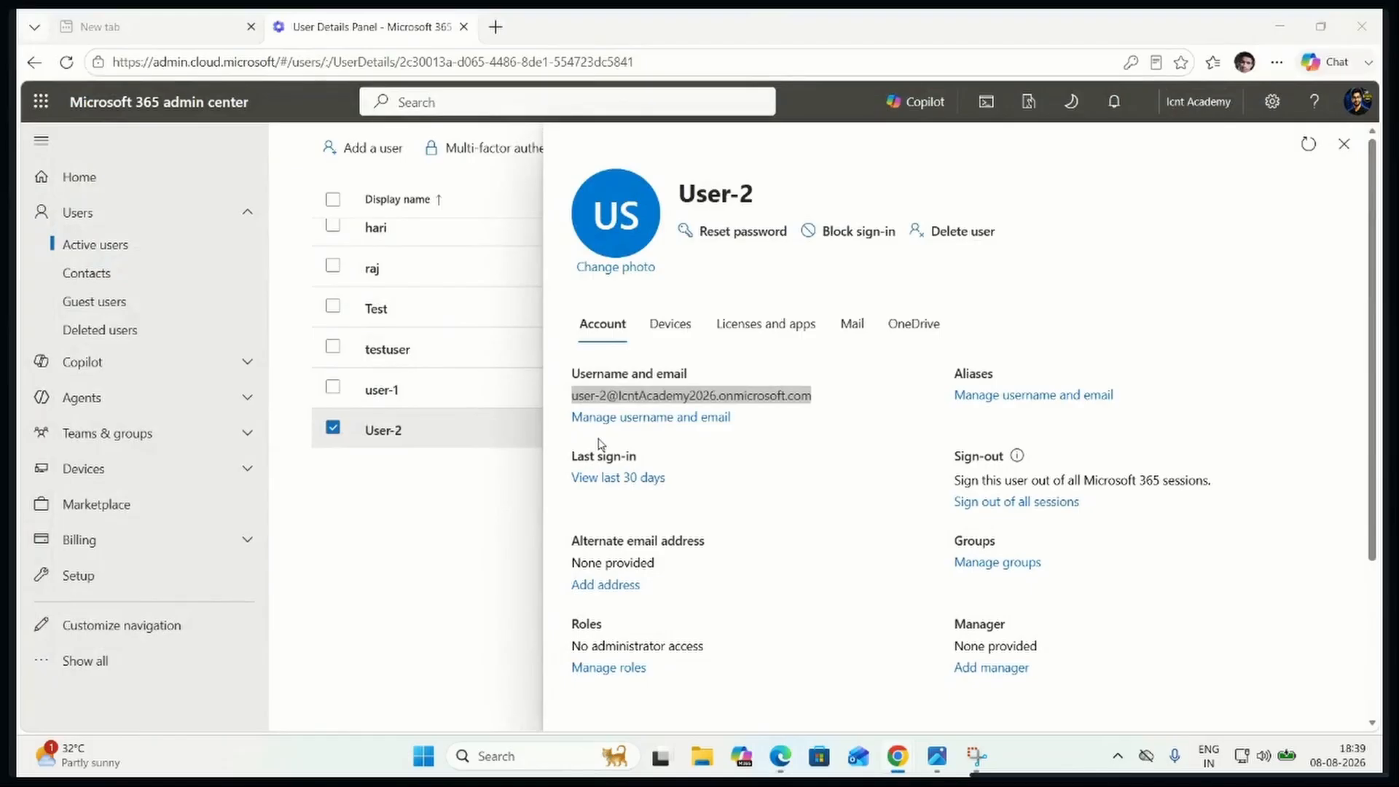
# Sign User-2 out of all Microsoft 365 sessions and capture a screenshot of the admin center page with the user's details
pyautogui.click(1009, 503)
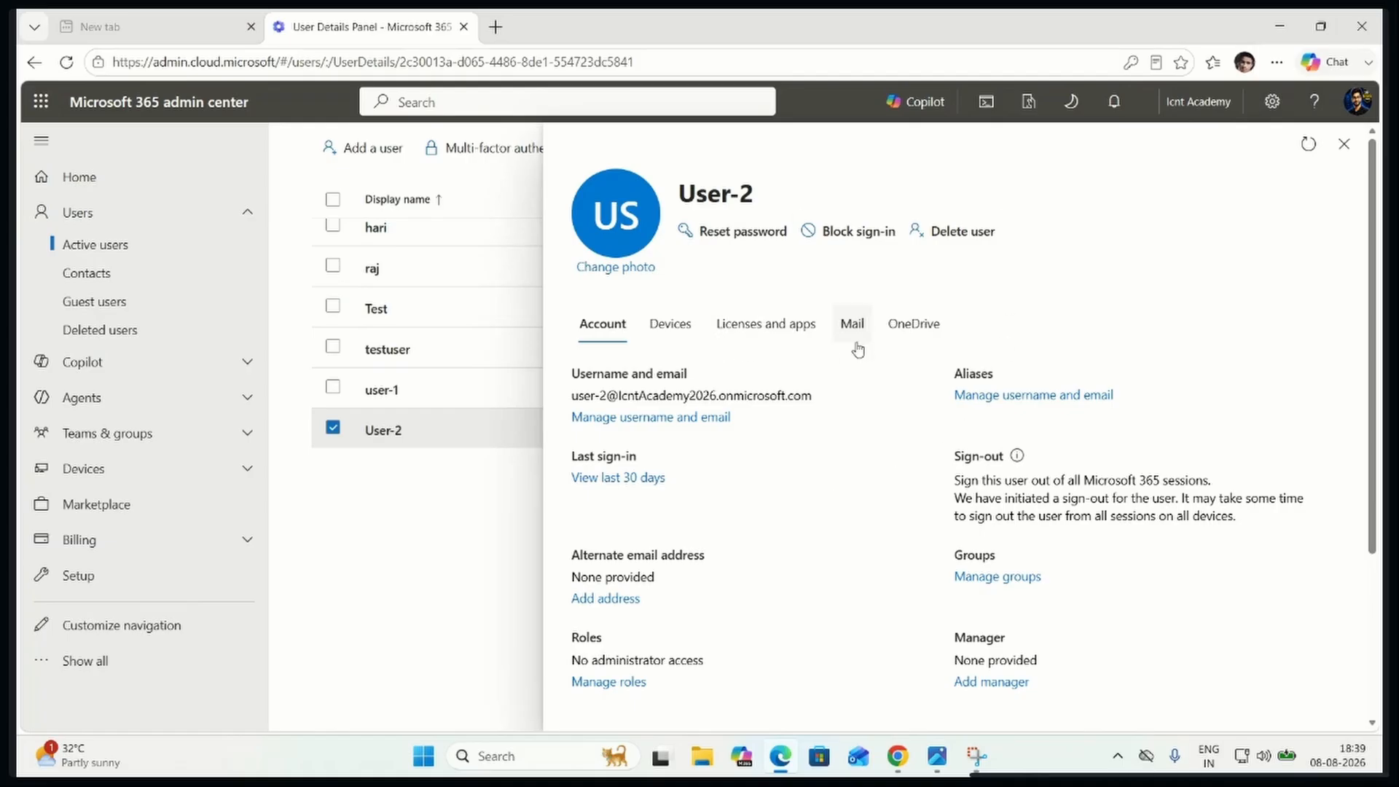
pyautogui.press('super+shift+s')
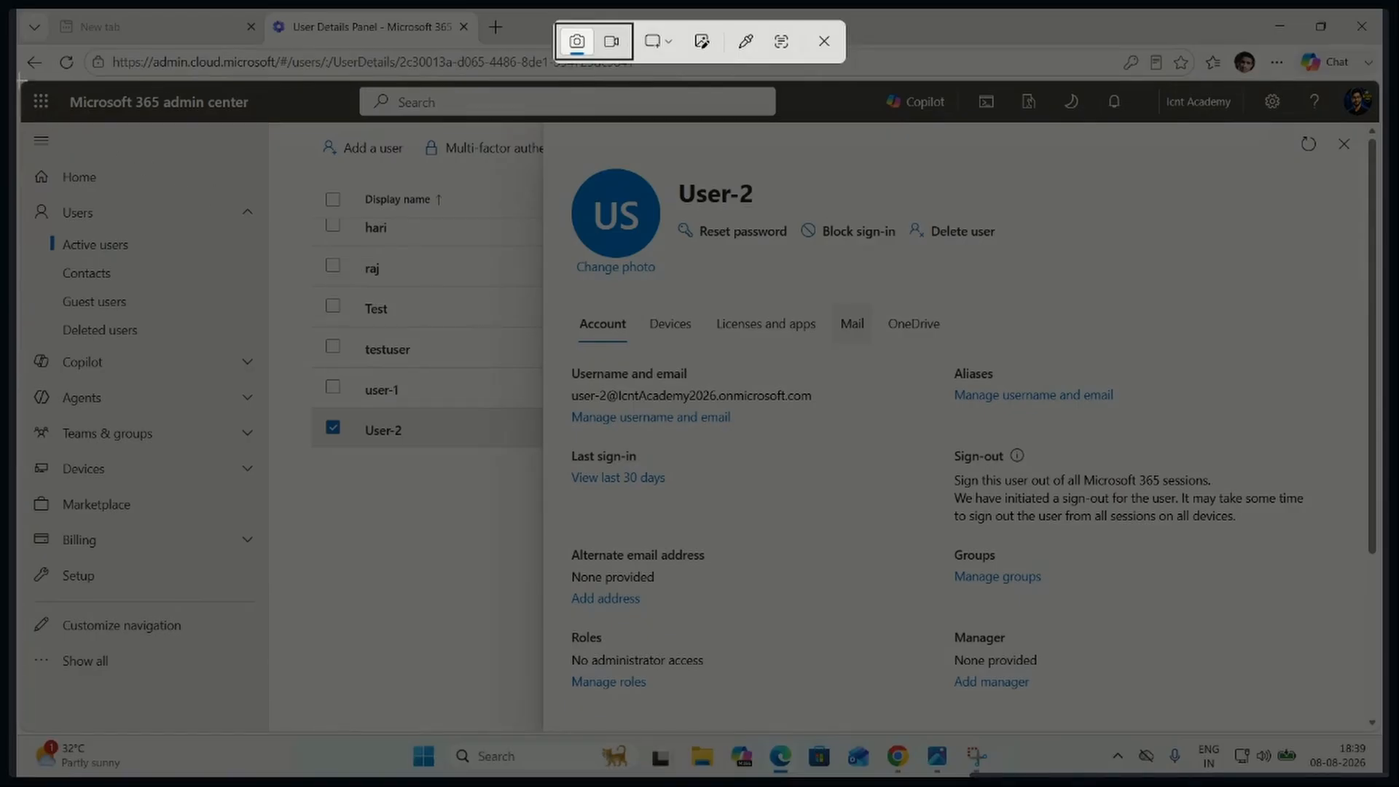
pyautogui.moveTo(20, 80); pyautogui.dragTo(1381, 733)
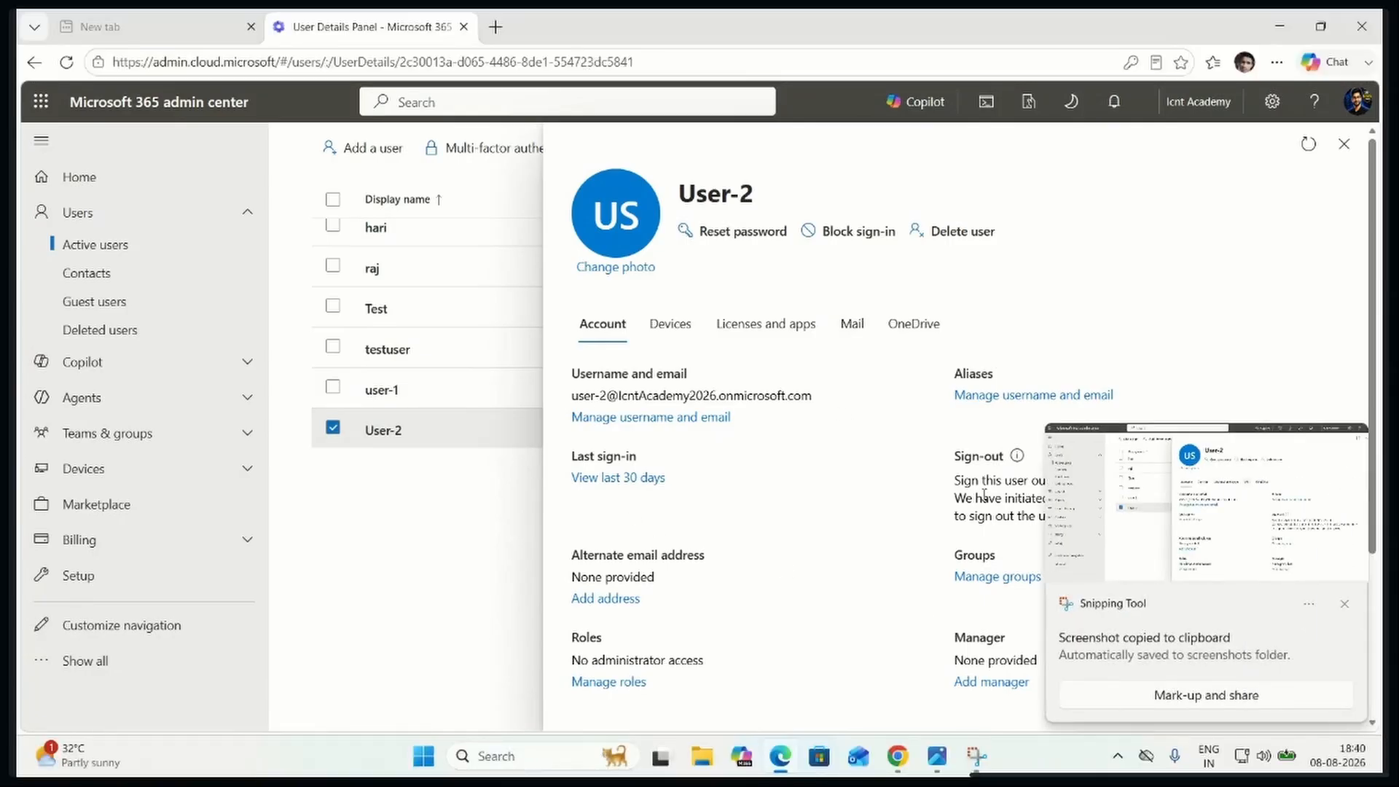
pyautogui.click(1188, 535)
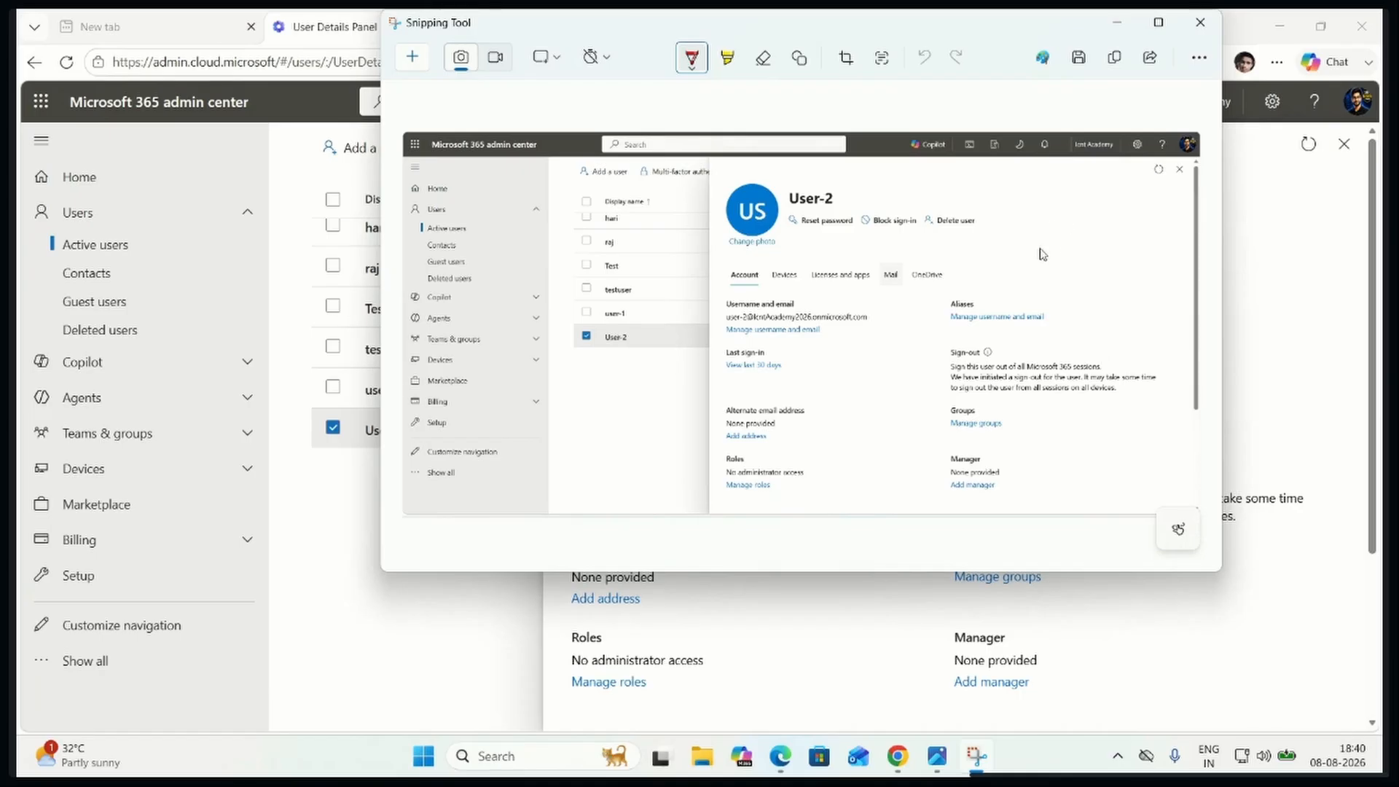
pyautogui.click(1118, 26)
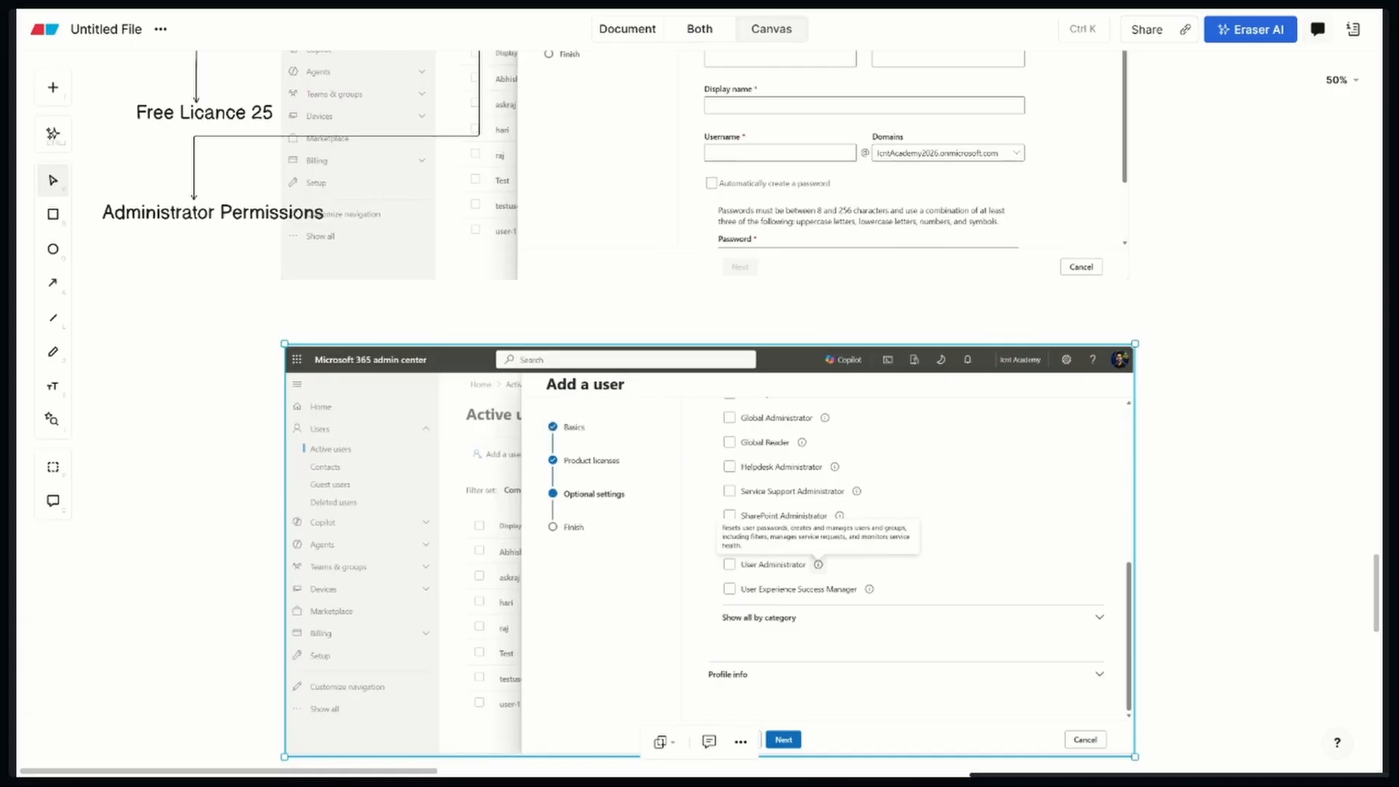
# Switch to the Eraser canvas and place the copied User-2 screenshot below the Add a user optional settings screenshot
pyautogui.scroll(-8, 400, 453)
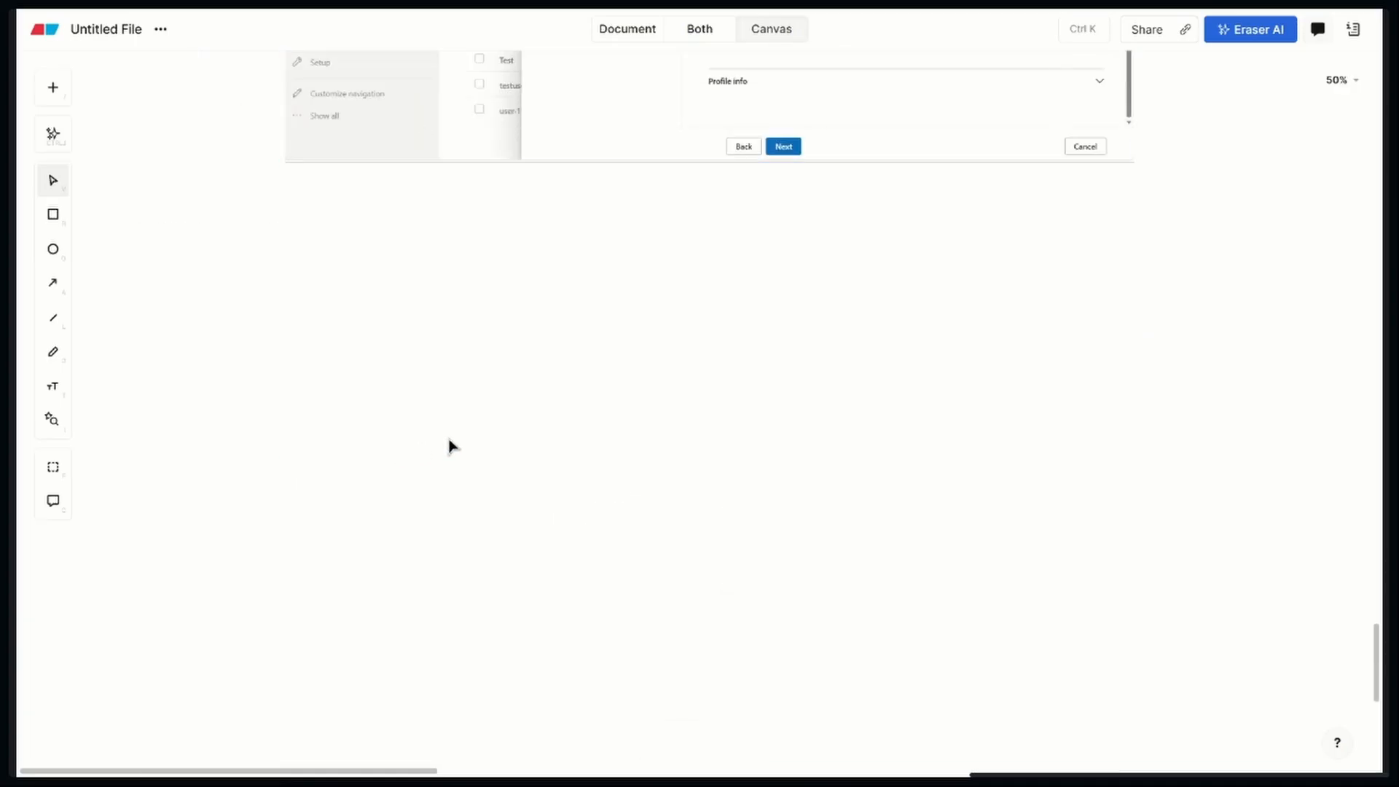
pyautogui.hotkey('ctrl', 'v')
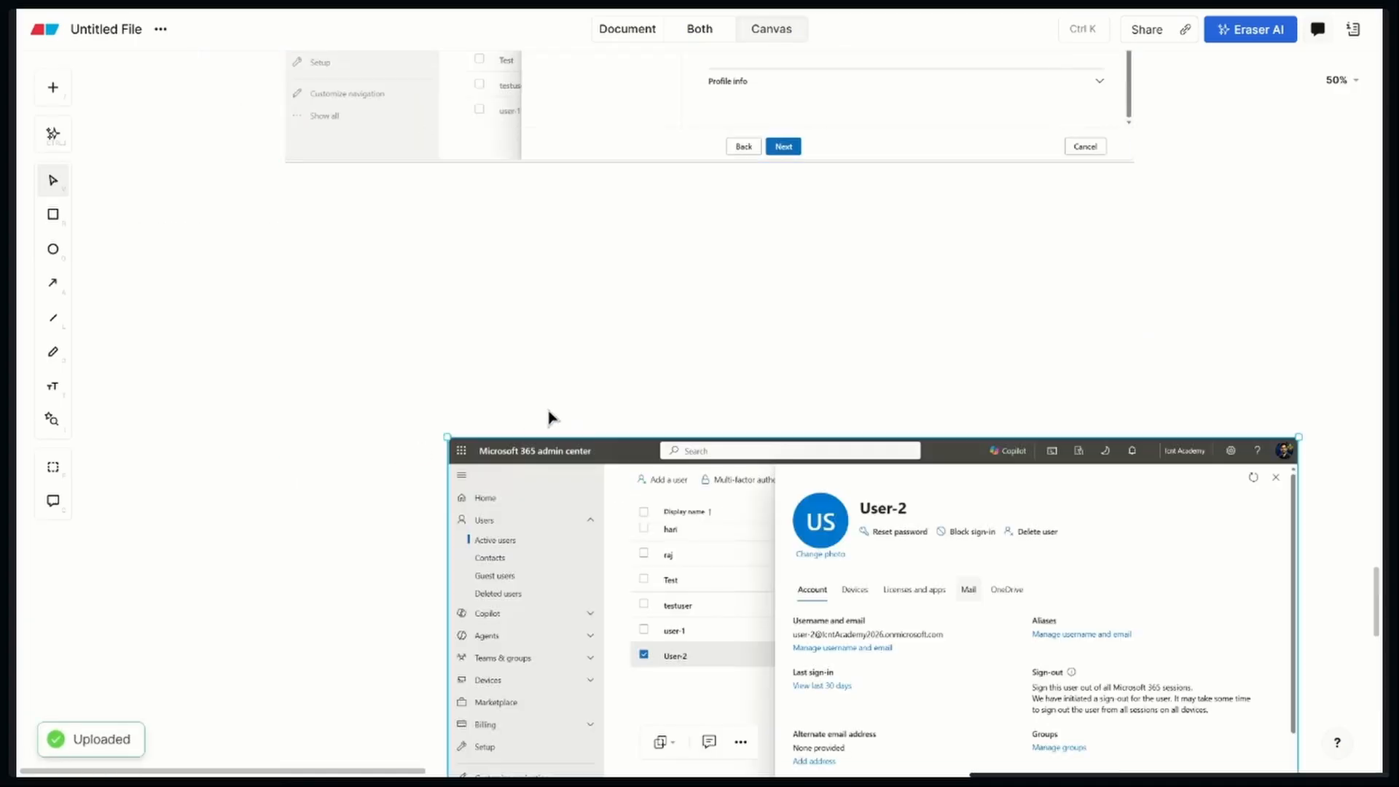
pyautogui.moveTo(631, 516); pyautogui.dragTo(472, 319)
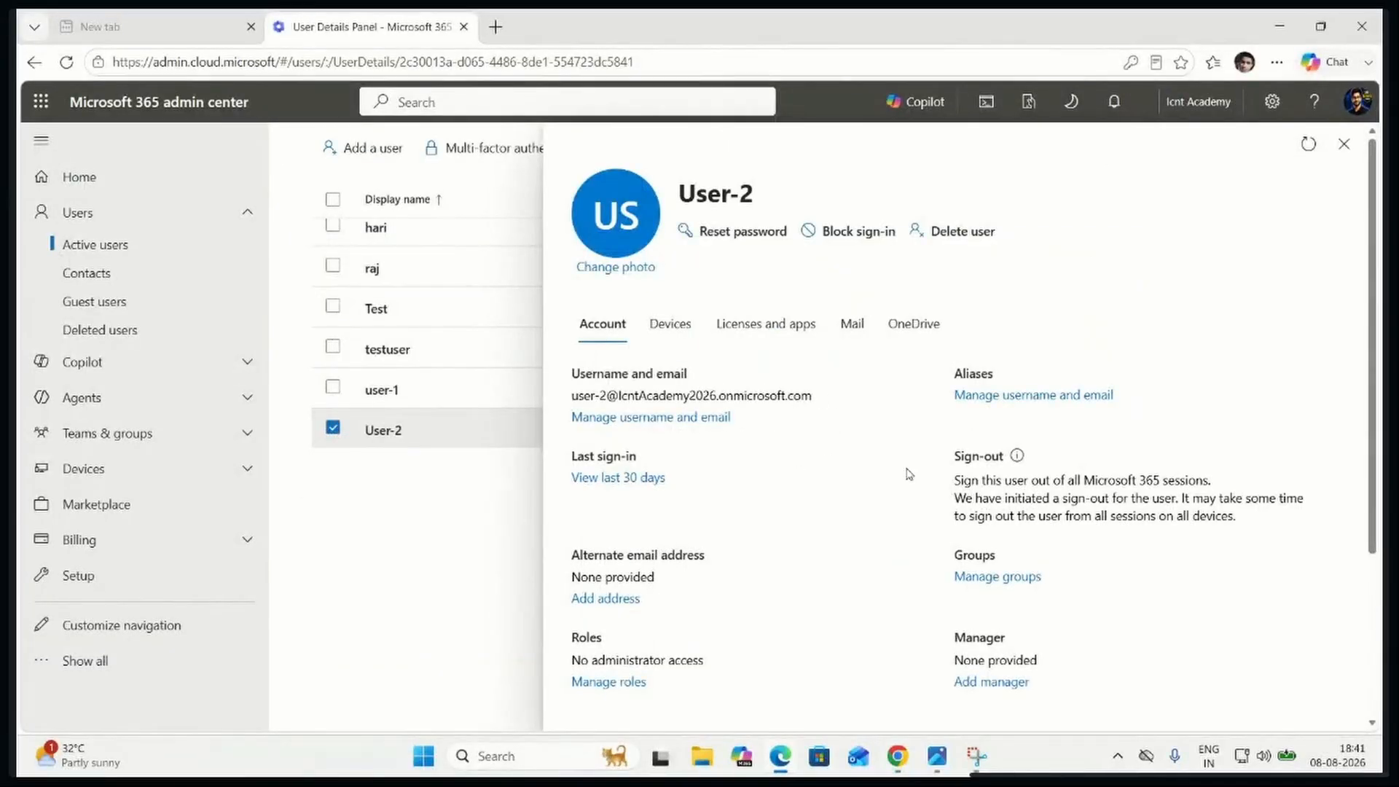
# Switch to the Microsoft 365 admin center, sign User-2 out of all sessions again, and refresh the user's details before and after
pyautogui.click(1307, 145)
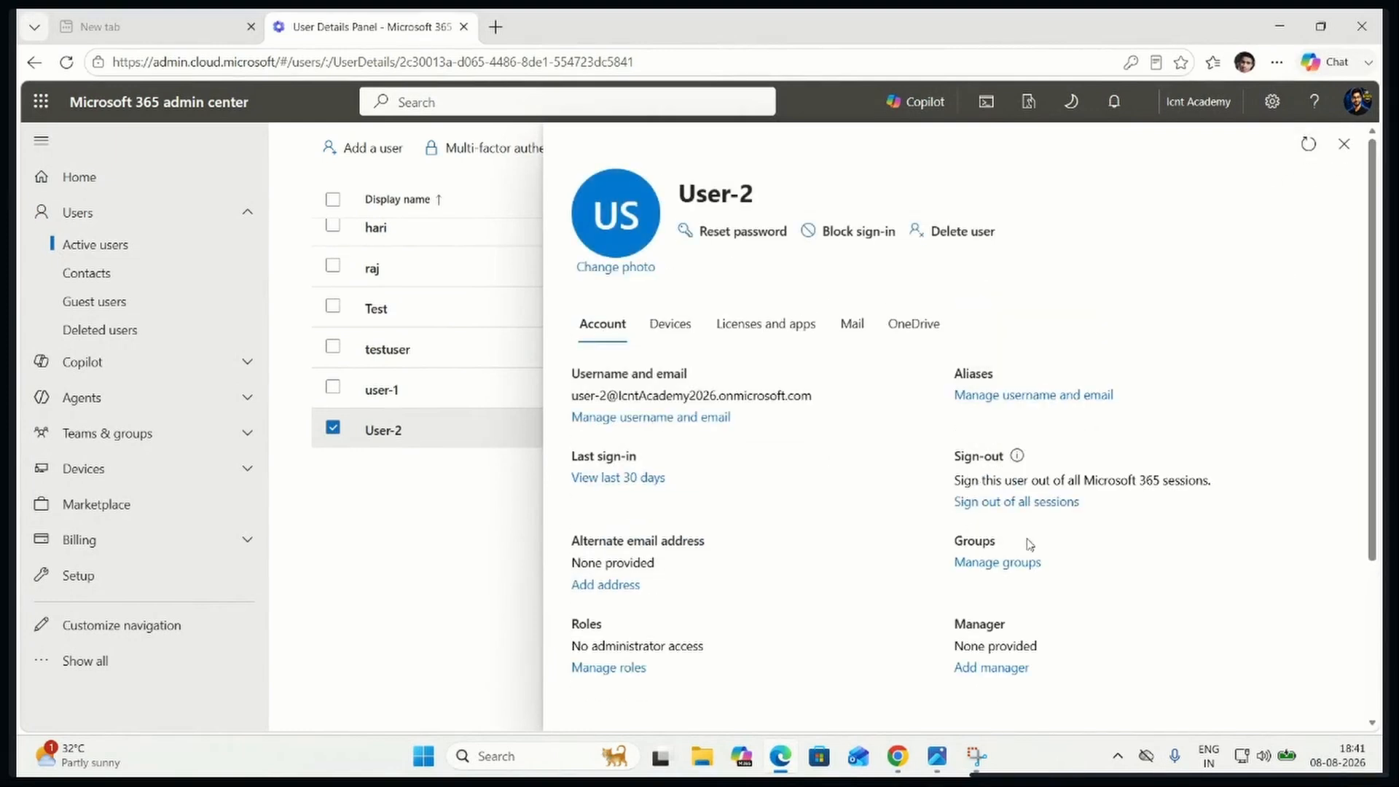
pyautogui.click(1039, 507)
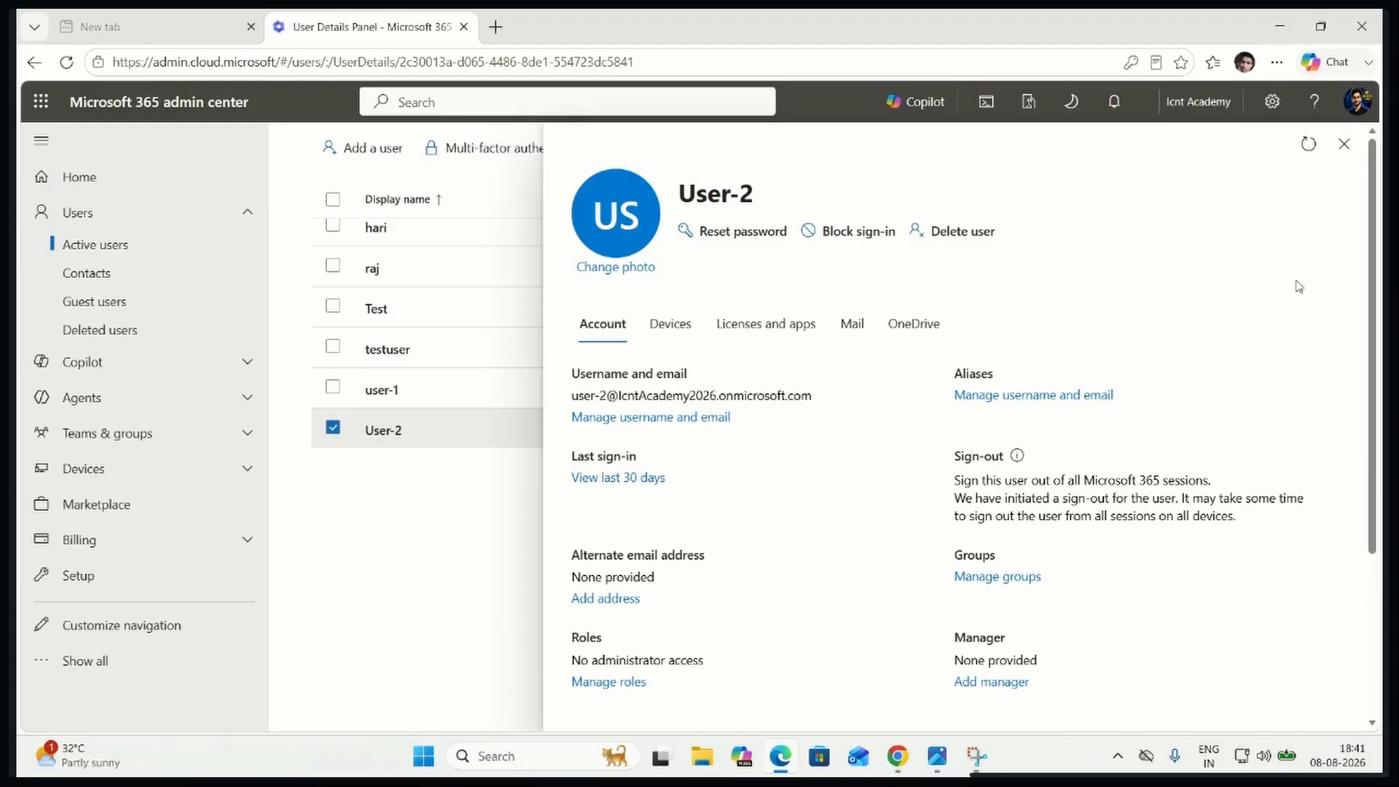
pyautogui.click(1309, 144)
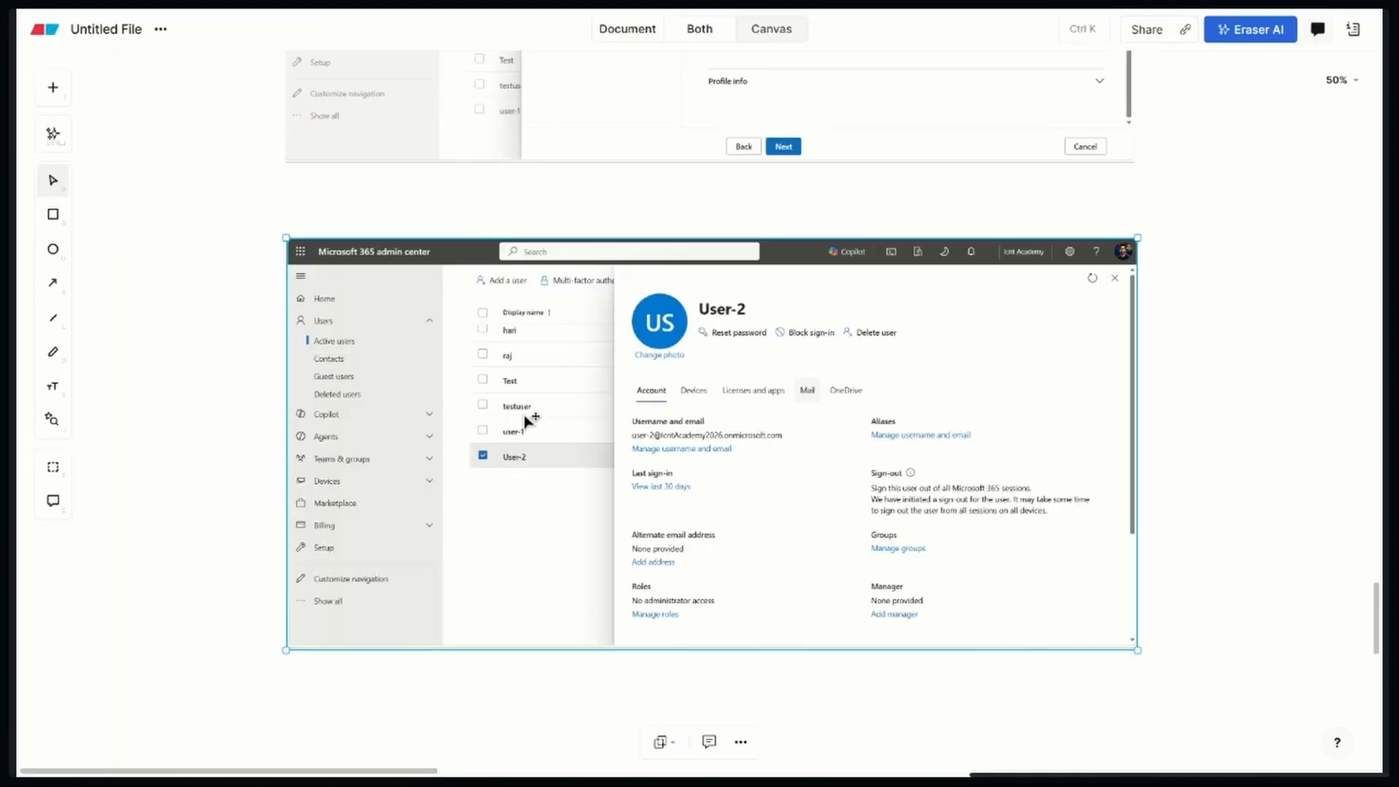
# Switch to the Eraser canvas, adjust the pasted screenshot's position, and outline the User-2 name in it with a rectangle
pyautogui.moveTo(540, 421); pyautogui.dragTo(547, 459)
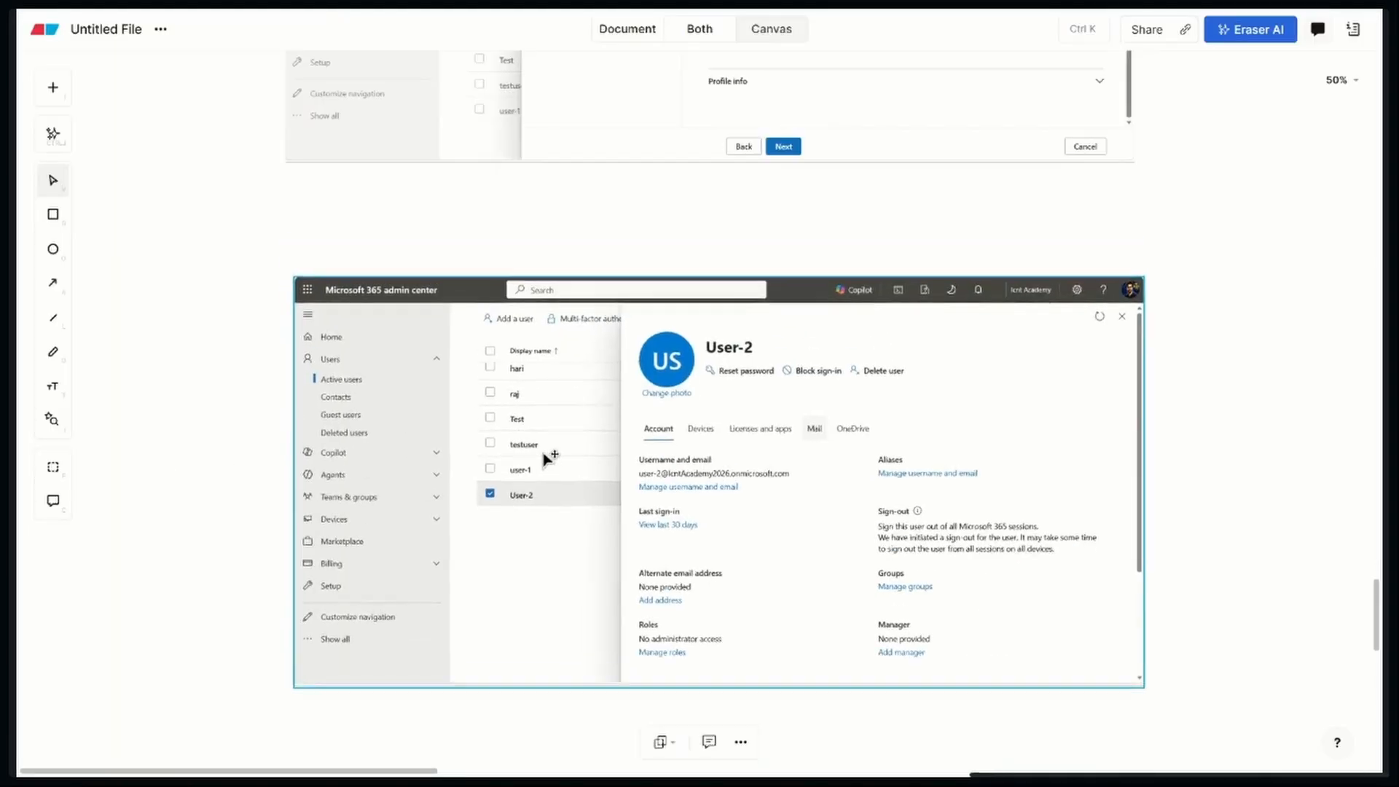
pyautogui.scroll(5, 547, 459)
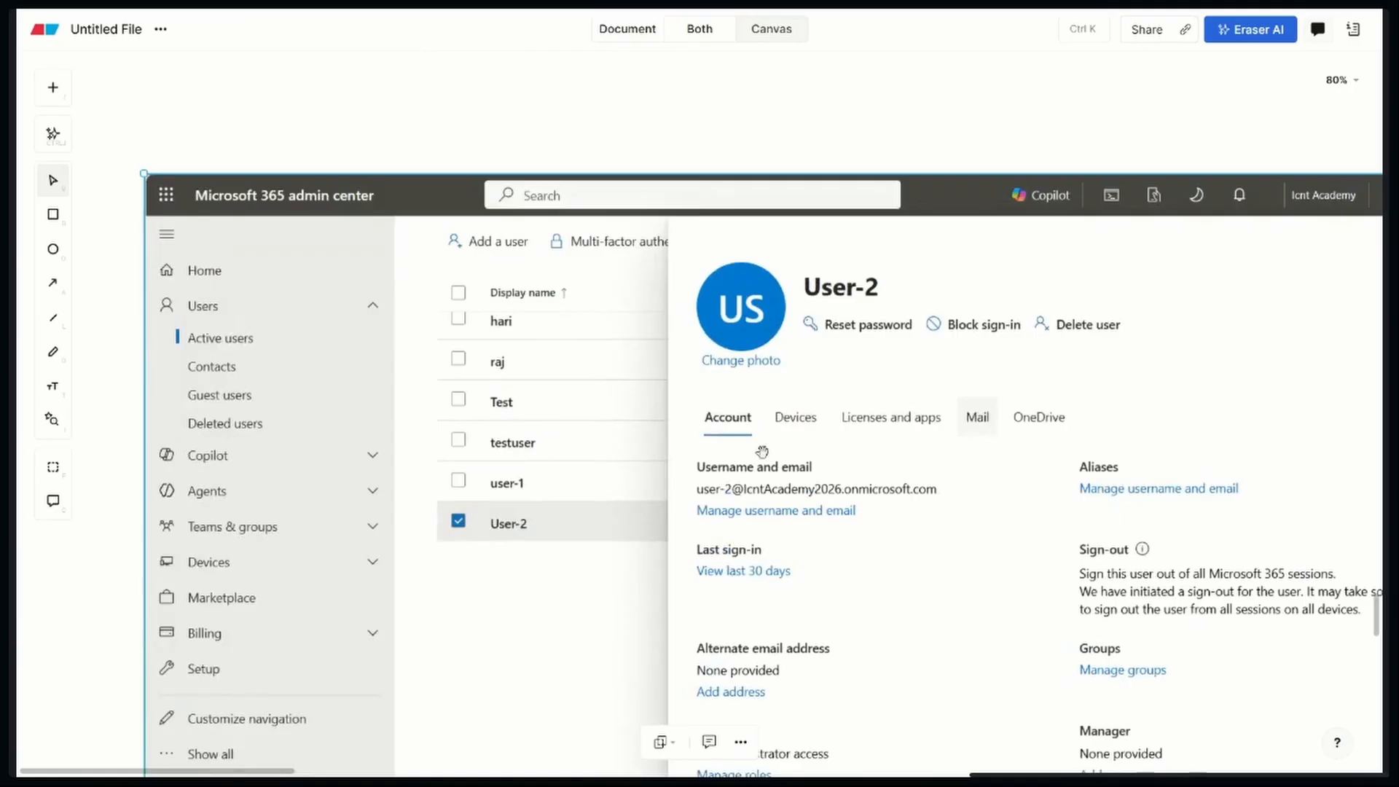
pyautogui.moveTo(730, 454); pyautogui.dragTo(663, 451)
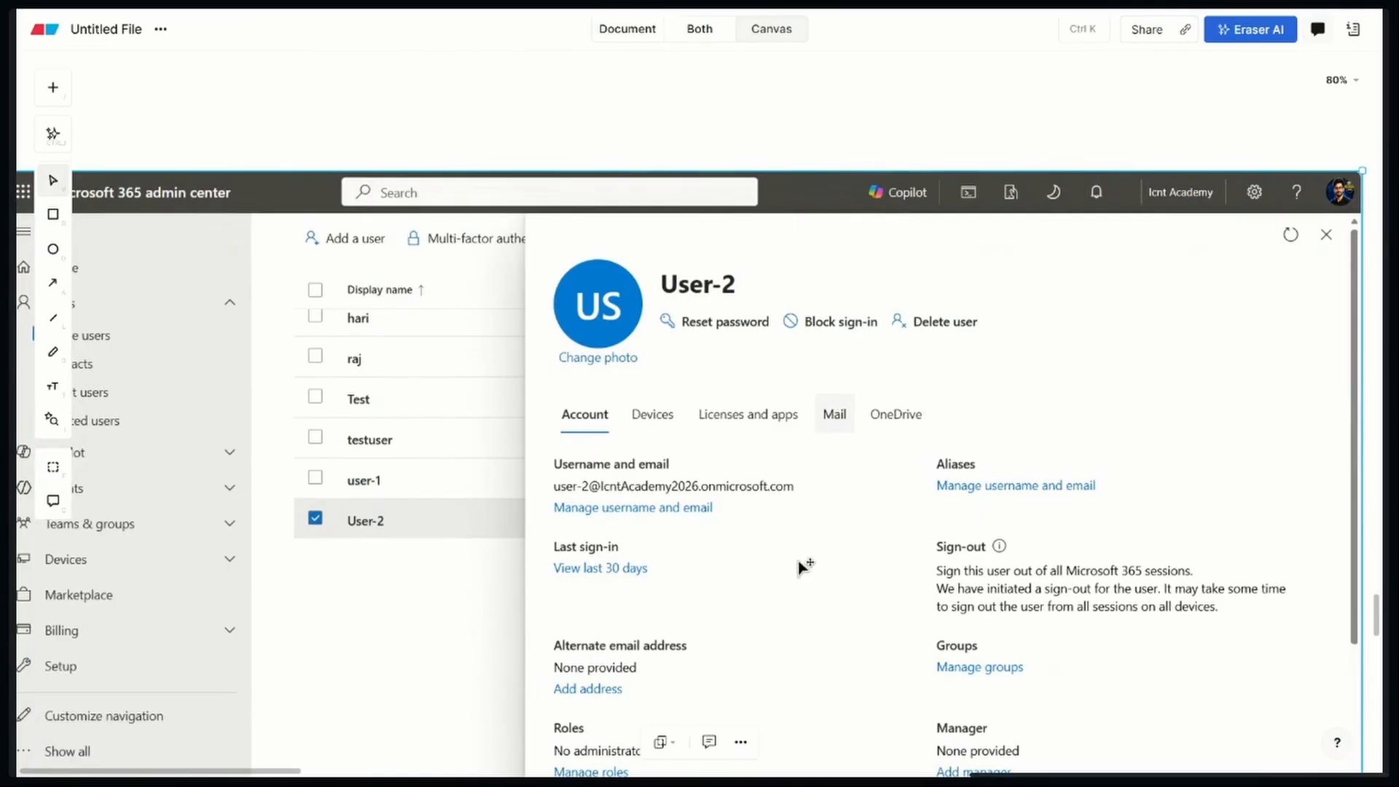
pyautogui.click(53, 214)
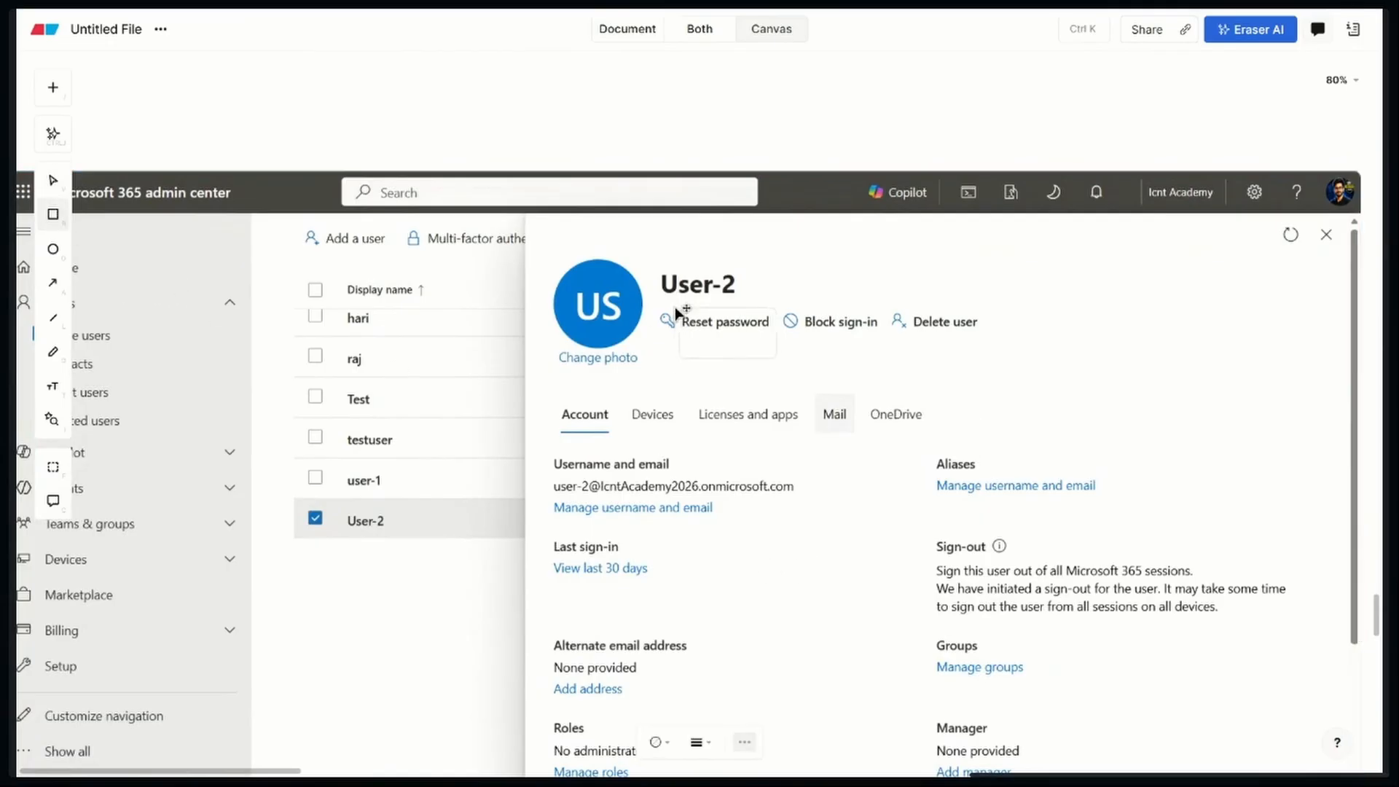
pyautogui.moveTo(641, 259)
pyautogui.mouseDown()
pyautogui.moveTo(676, 287)
pyautogui.moveTo(771, 306)
pyautogui.moveTo(733, 289)
pyautogui.mouseUp()
pyautogui.click(763, 399)
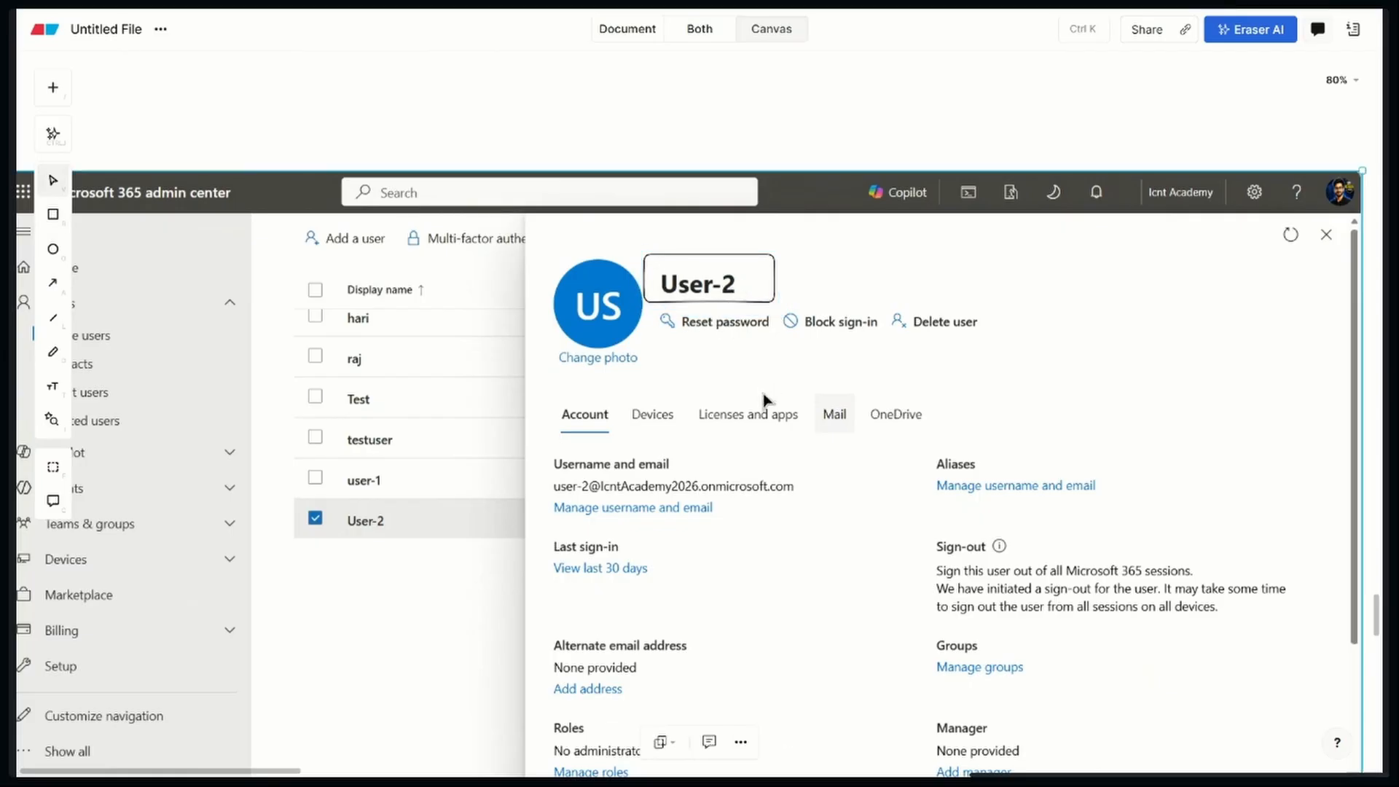
# Outline the Reset password option with a rectangle and draw an elbow arrow from it to the blank area above the screenshot
pyautogui.click(54, 216)
pyautogui.moveTo(656, 306); pyautogui.dragTo(778, 344)
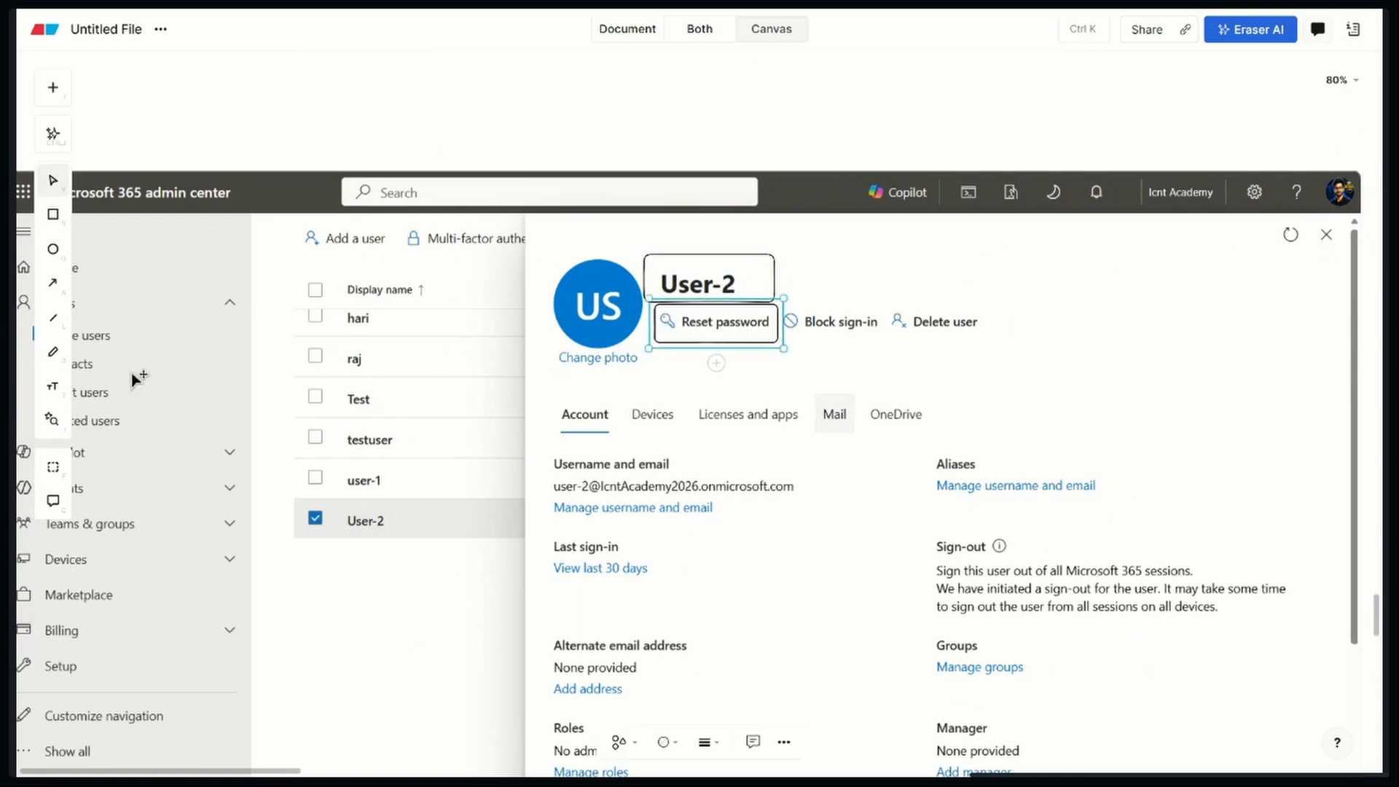
pyautogui.click(56, 290)
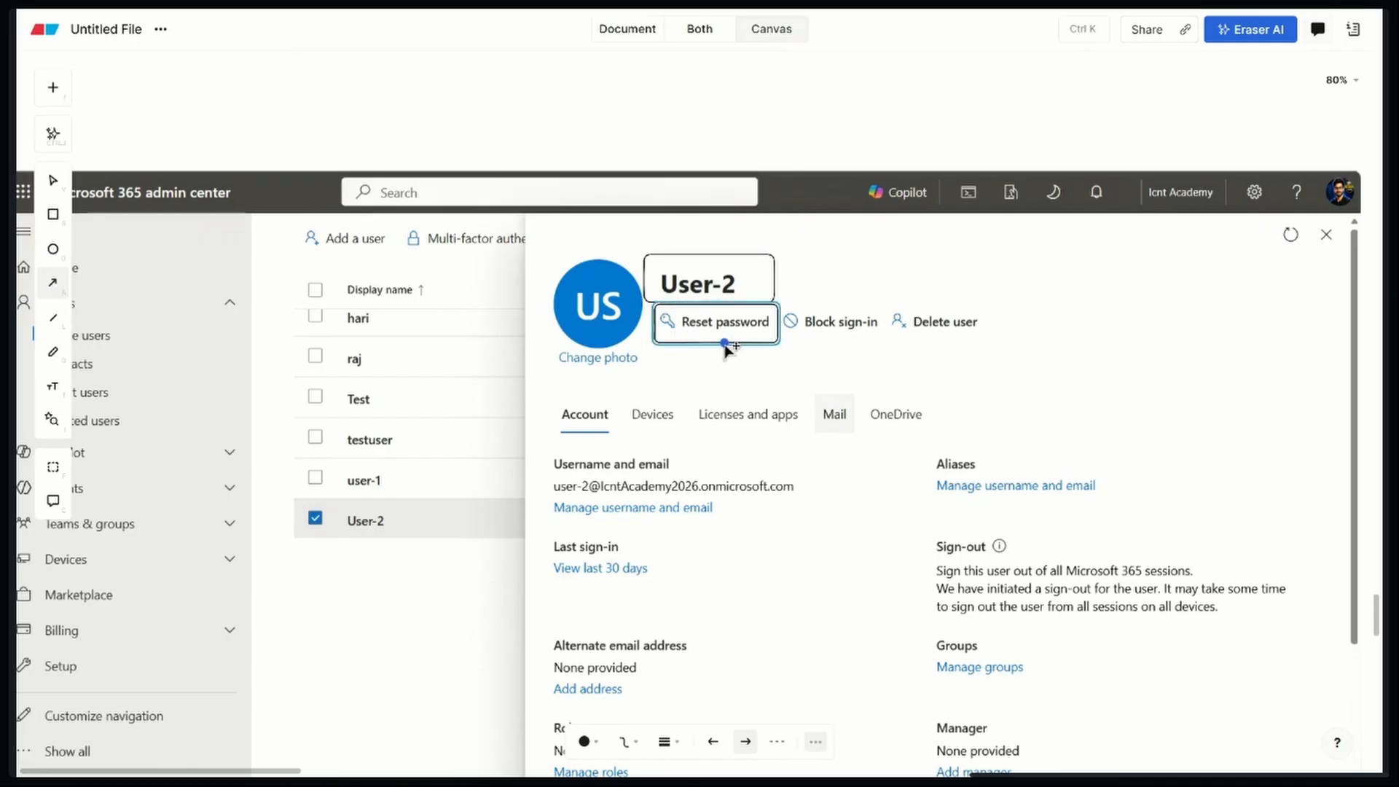
pyautogui.moveTo(718, 350)
pyautogui.mouseDown()
pyautogui.moveTo(431, 274)
pyautogui.moveTo(463, 131)
pyautogui.mouseUp()
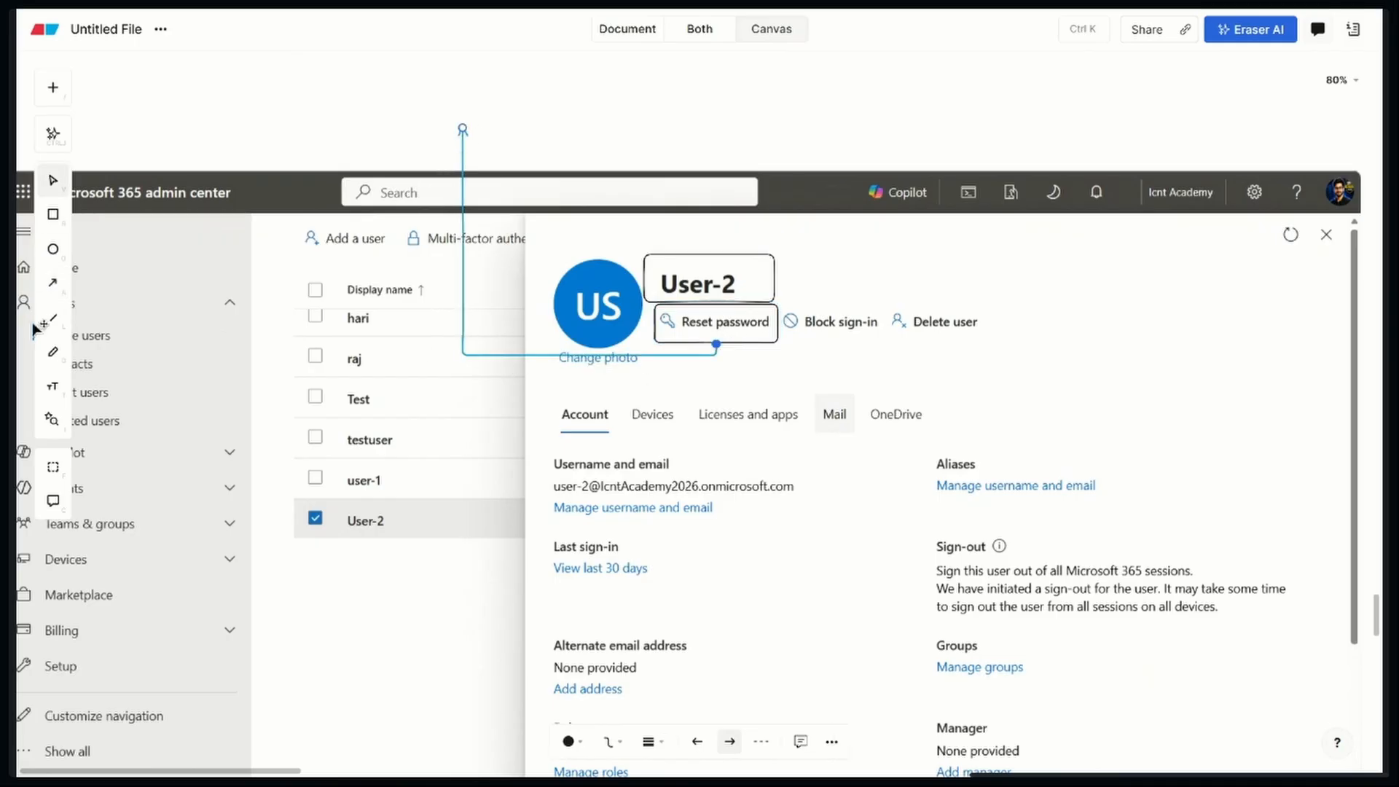
# Add the text label "To Reset Password User Account" and position it above the arrowhead
pyautogui.click(53, 386)
pyautogui.click(390, 93)
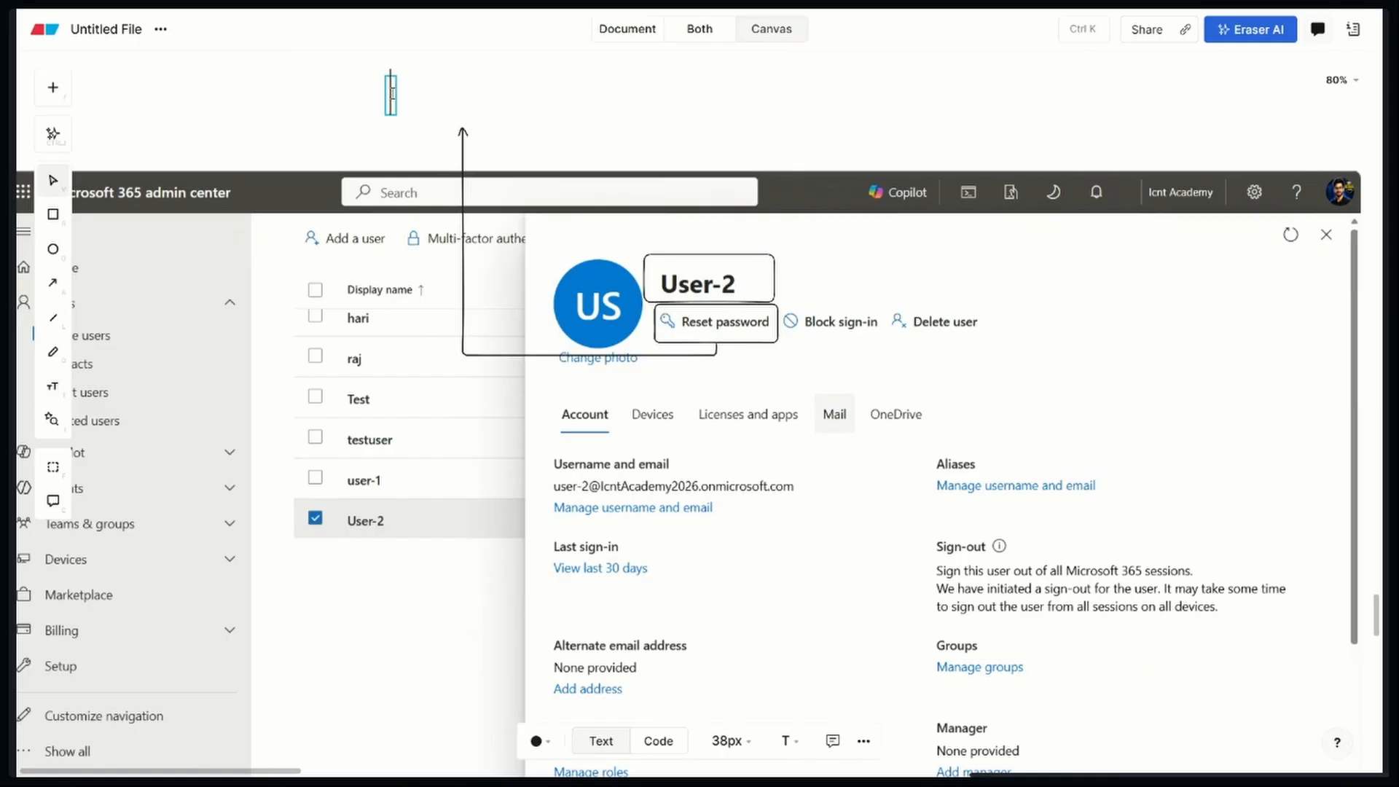
pyautogui.write('To ')
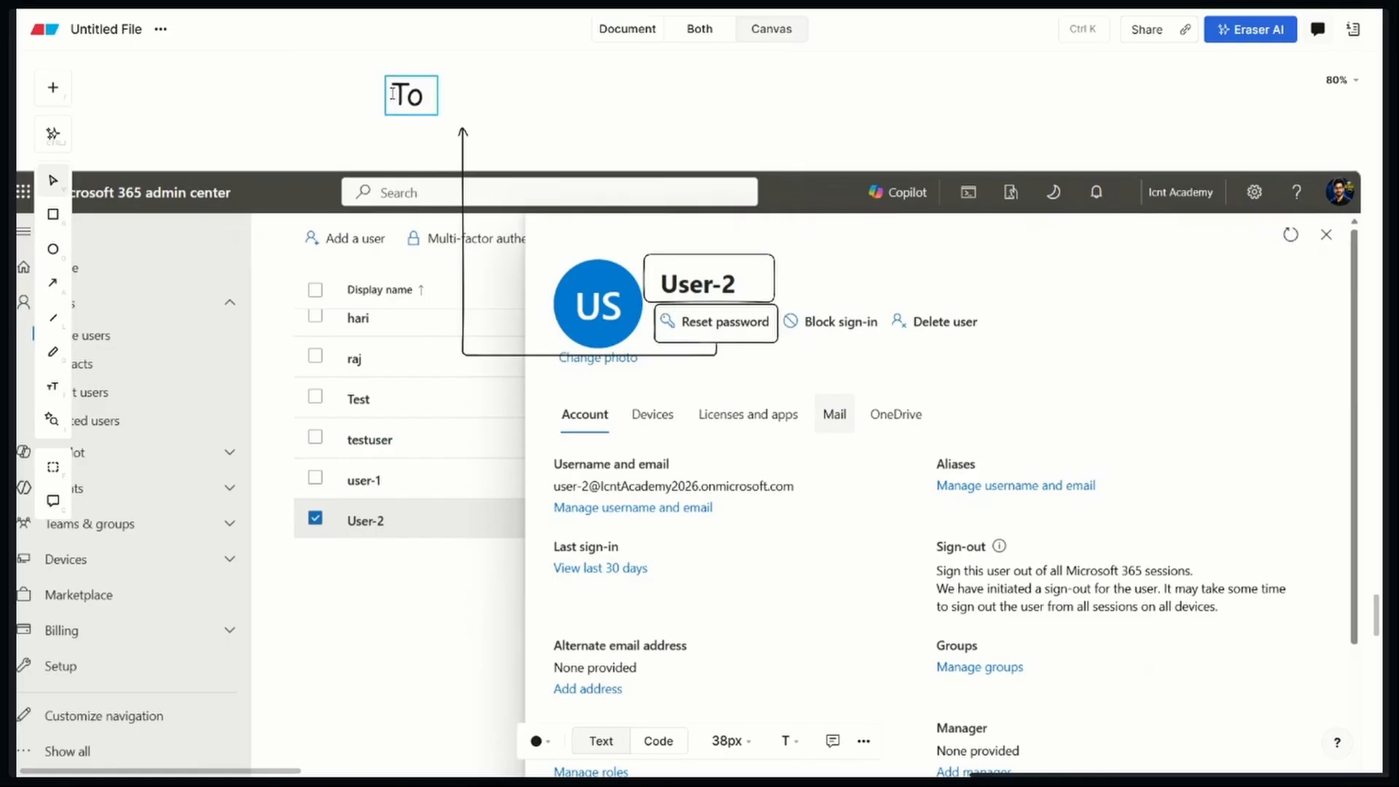
pyautogui.write('Rest')
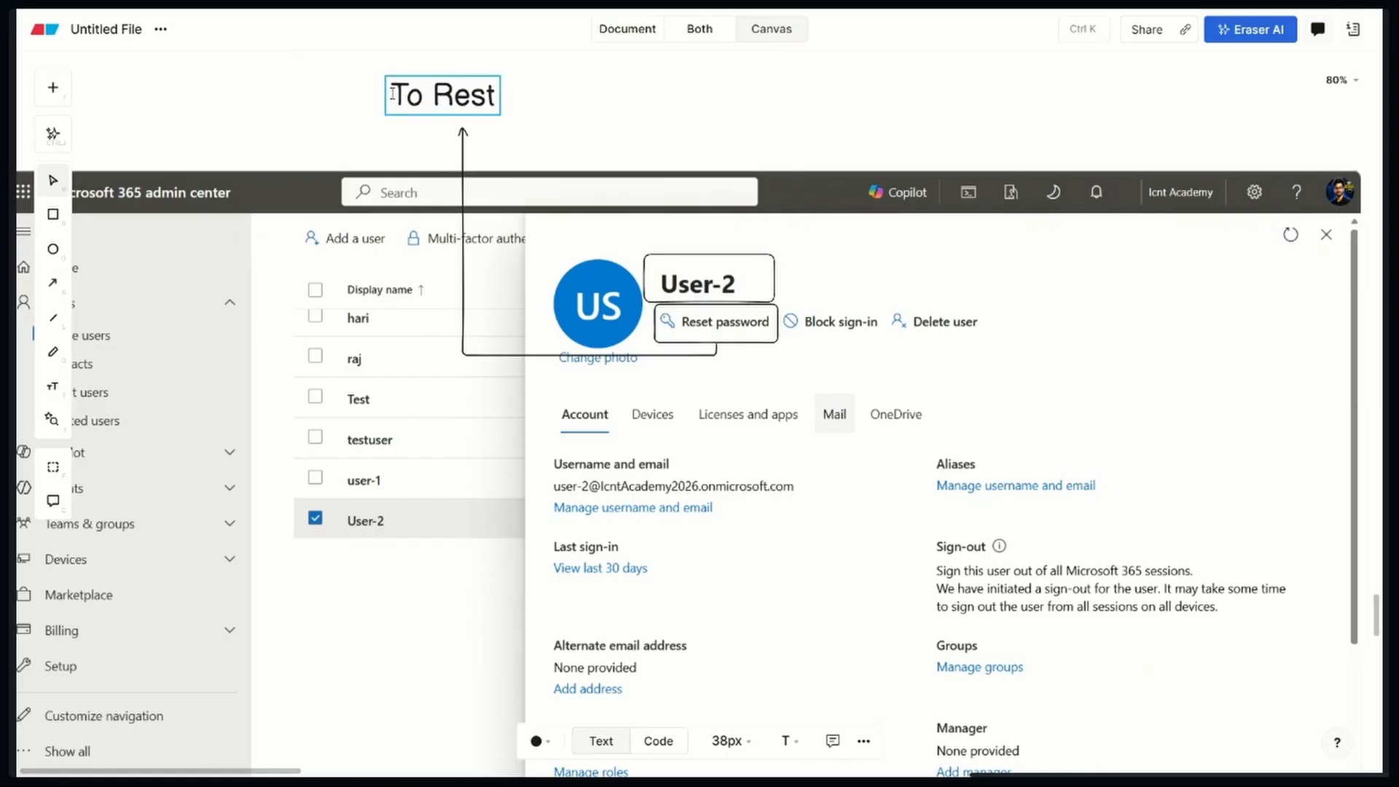
pyautogui.press('BackSpace')
pyautogui.write('et Pa')
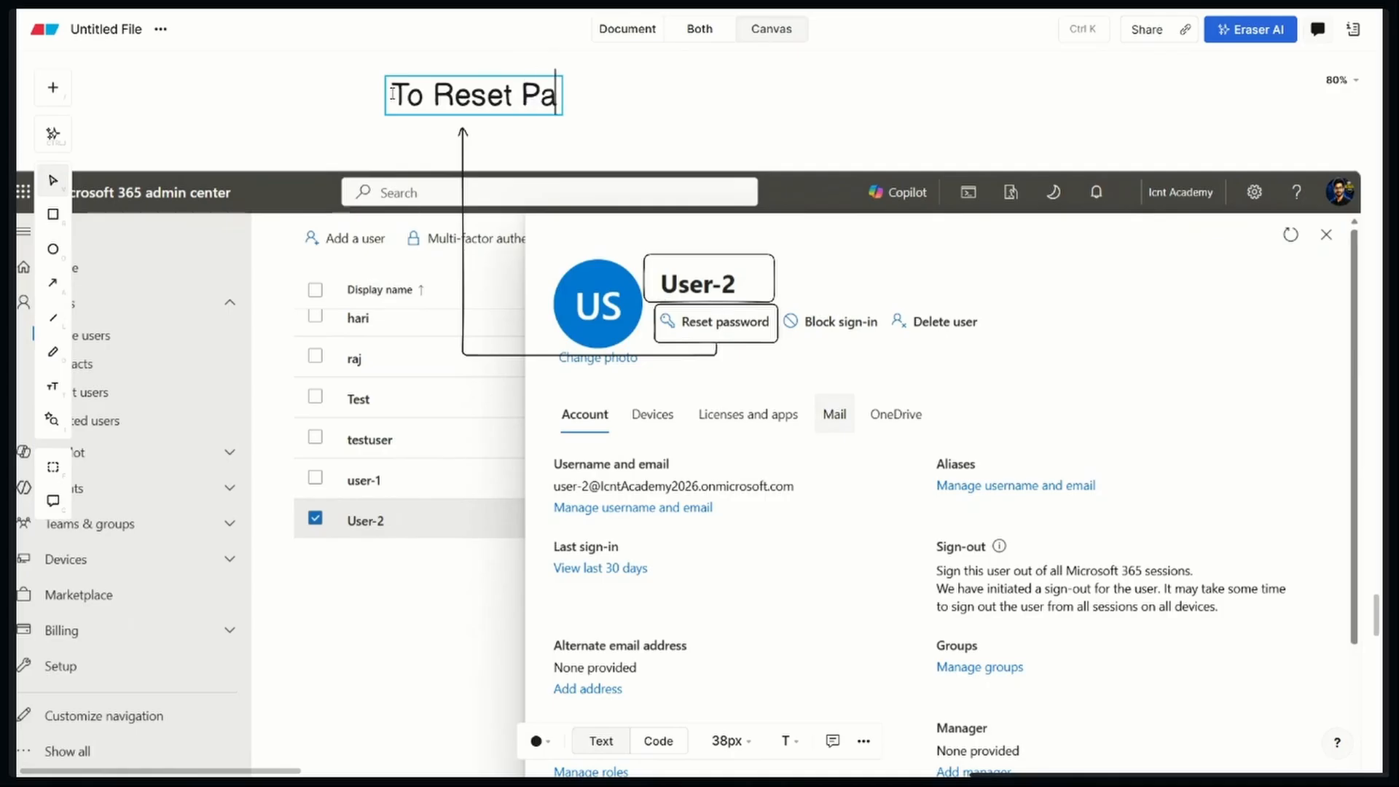
pyautogui.write('ssword ')
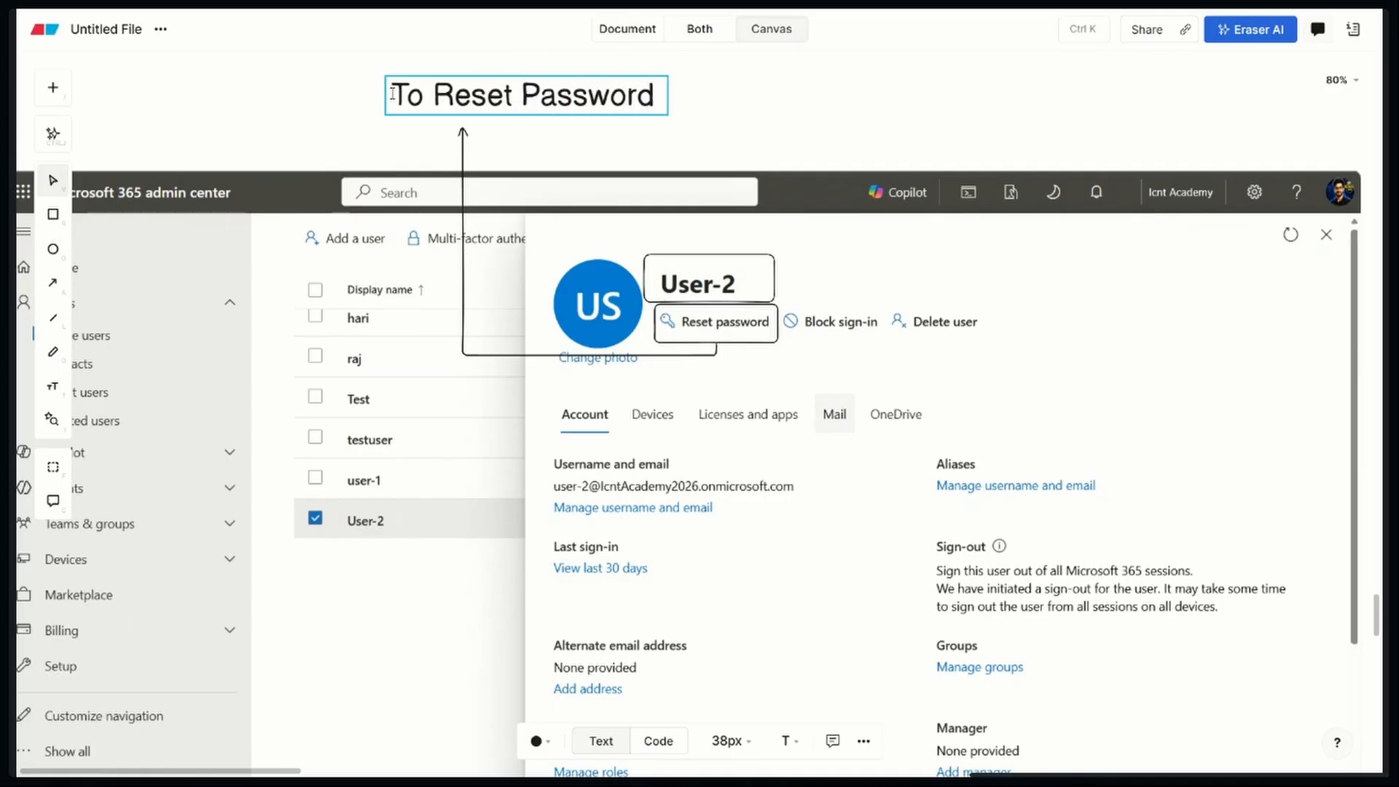
pyautogui.write('User Acc')
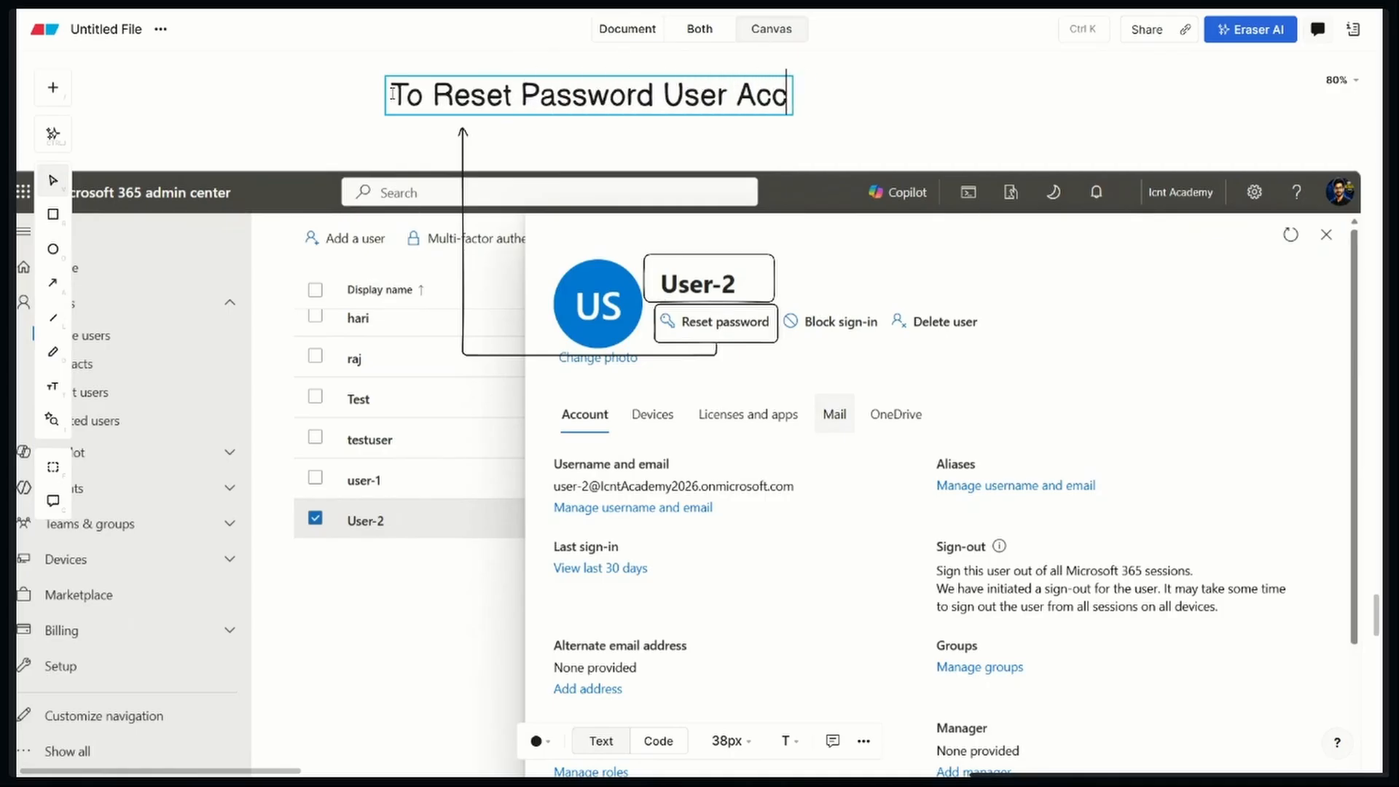
pyautogui.write('ount')
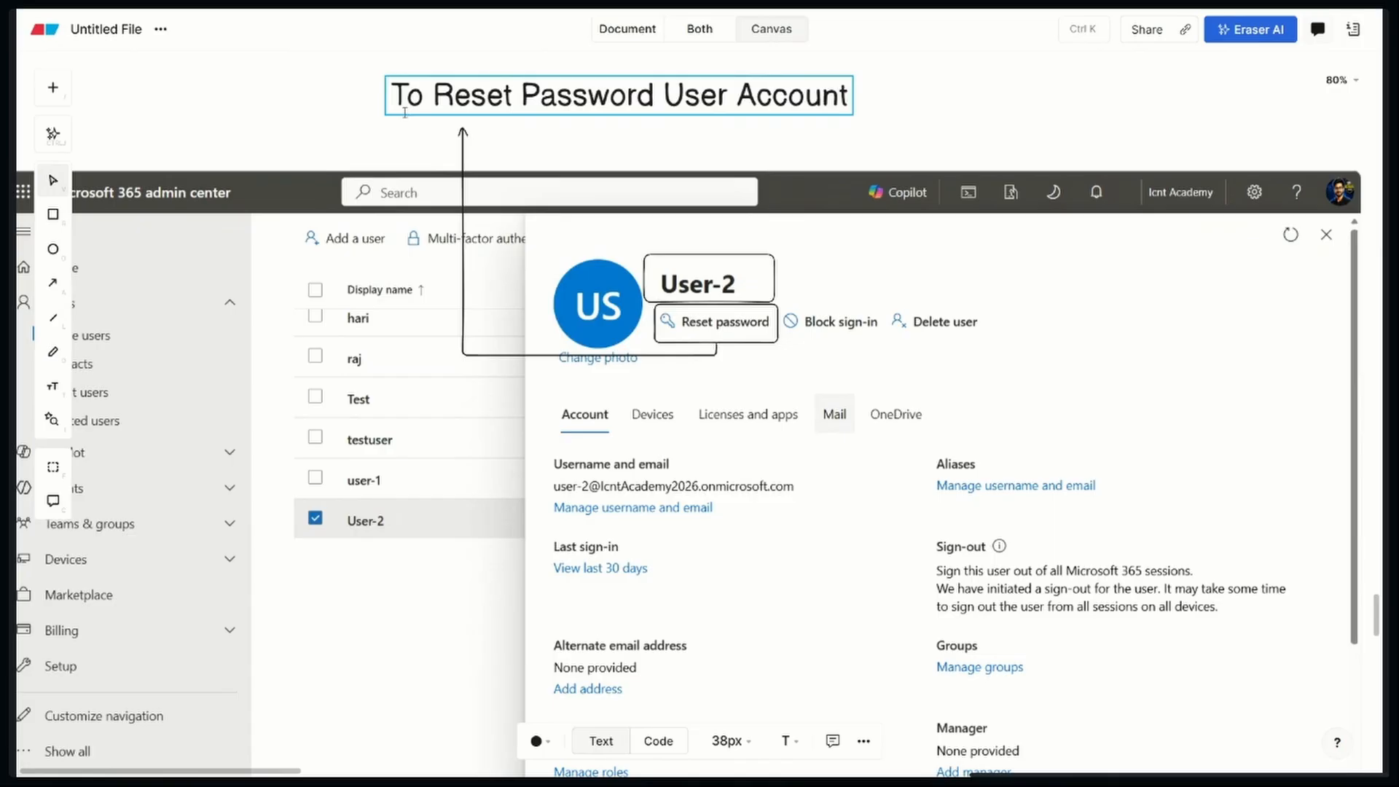
pyautogui.click(930, 79)
pyautogui.moveTo(813, 98); pyautogui.dragTo(705, 105)
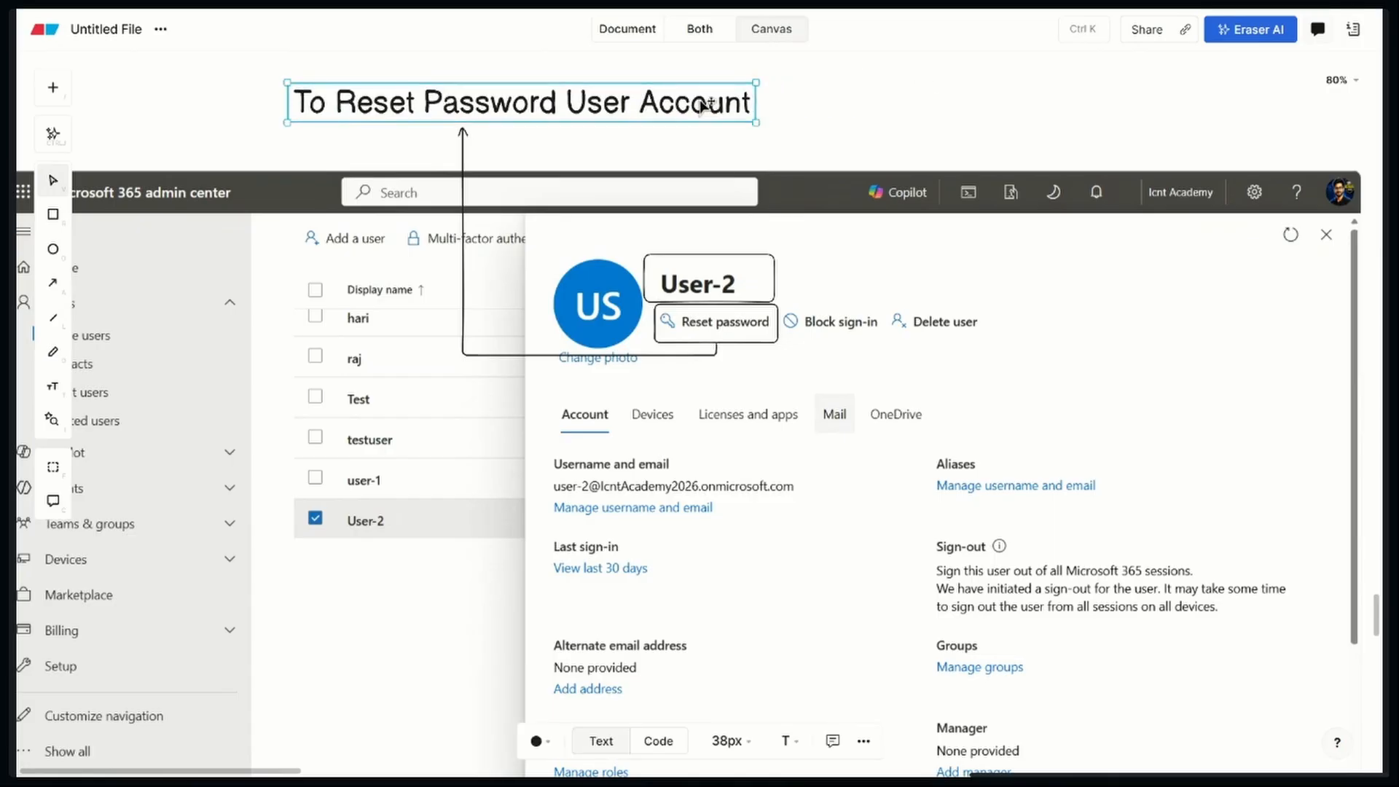
pyautogui.click(863, 135)
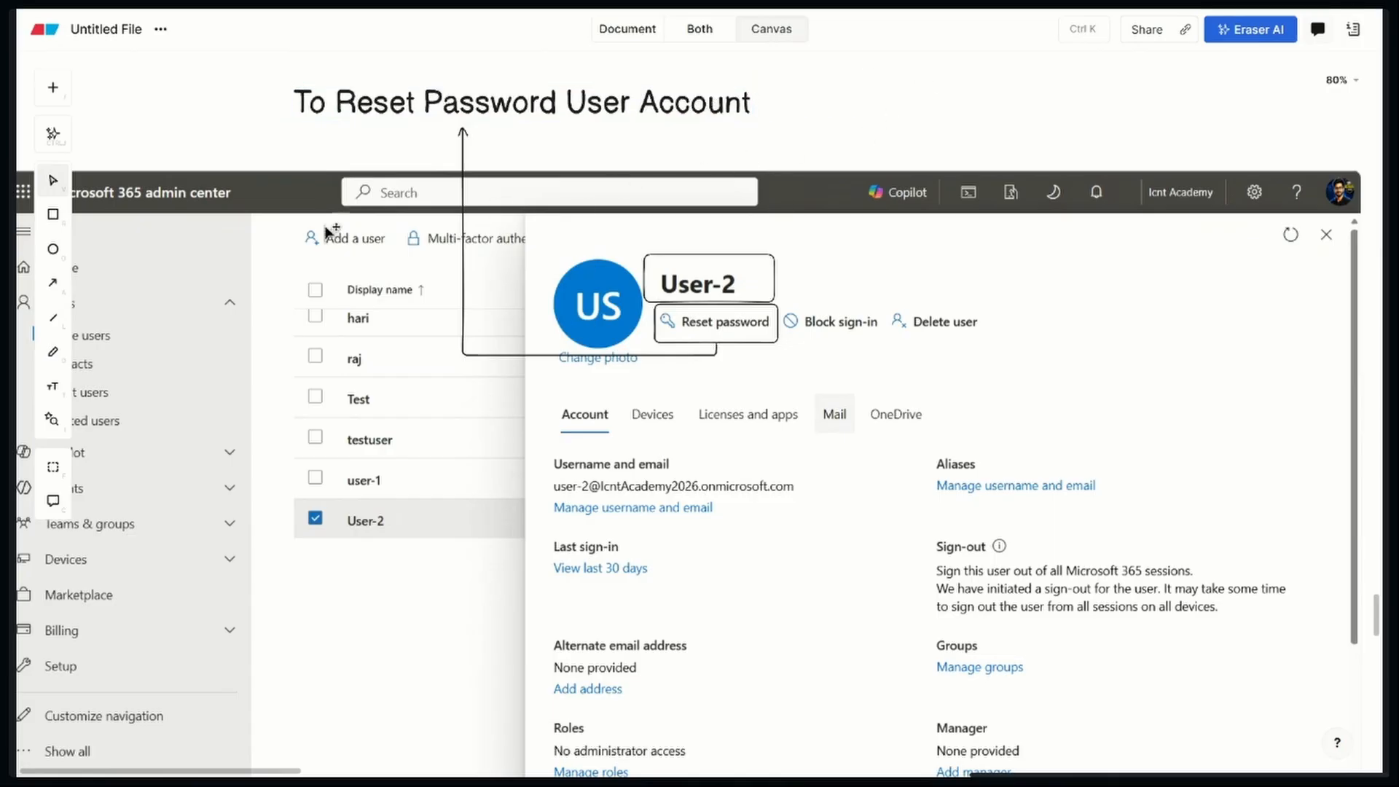
# Add an example password as a text label beneath the "To Reset Password User Account" heading and nudge it into place
pyautogui.press('t')
pyautogui.click(493, 137)
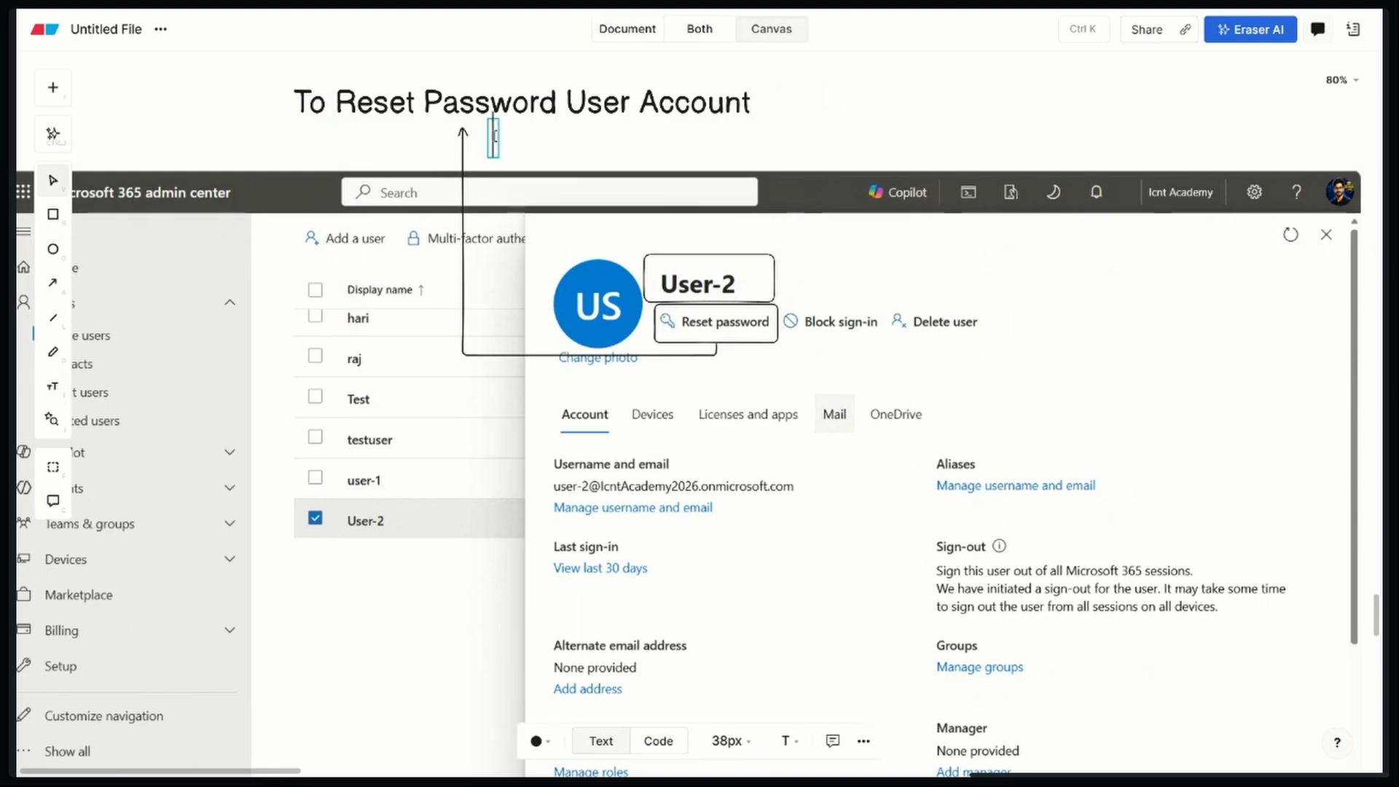
pyautogui.write('User')
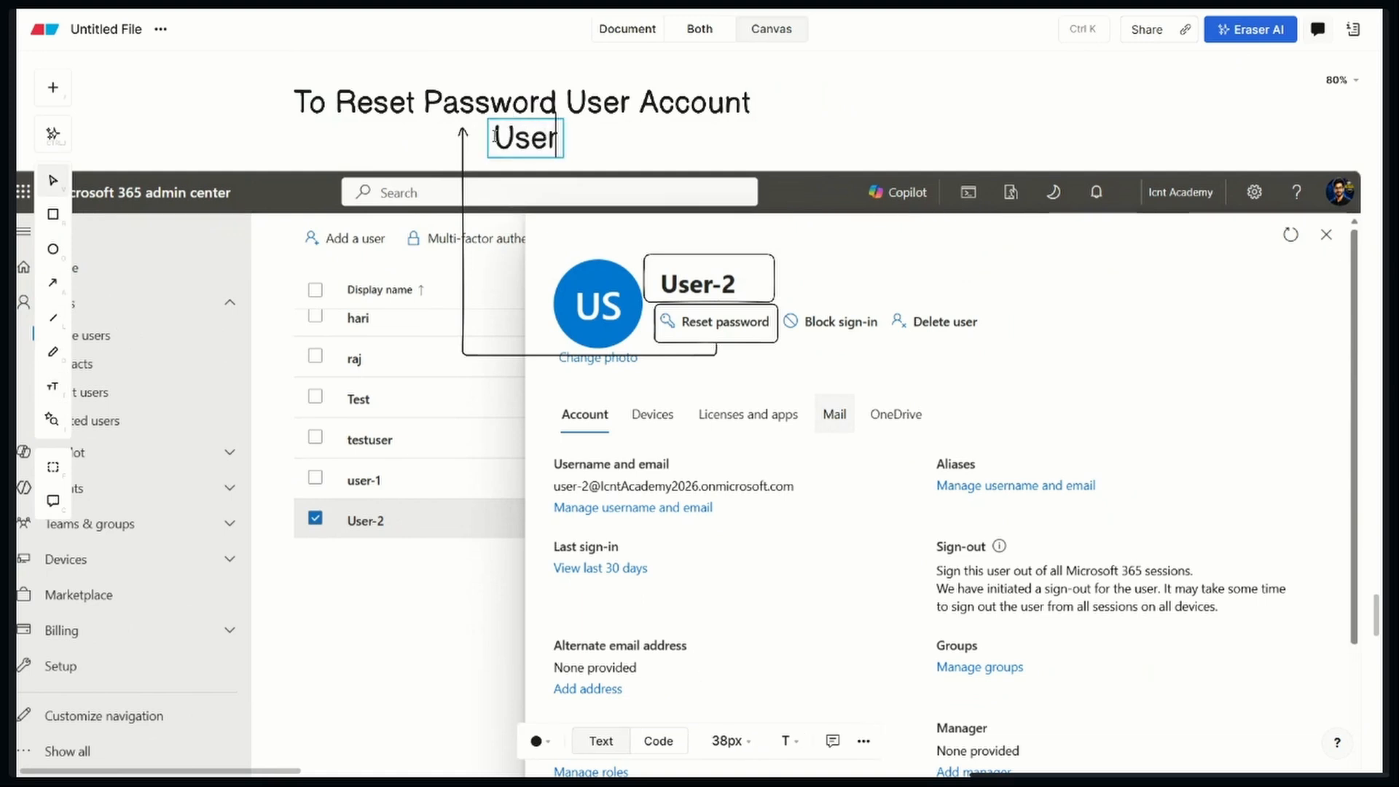
pyautogui.write('2')
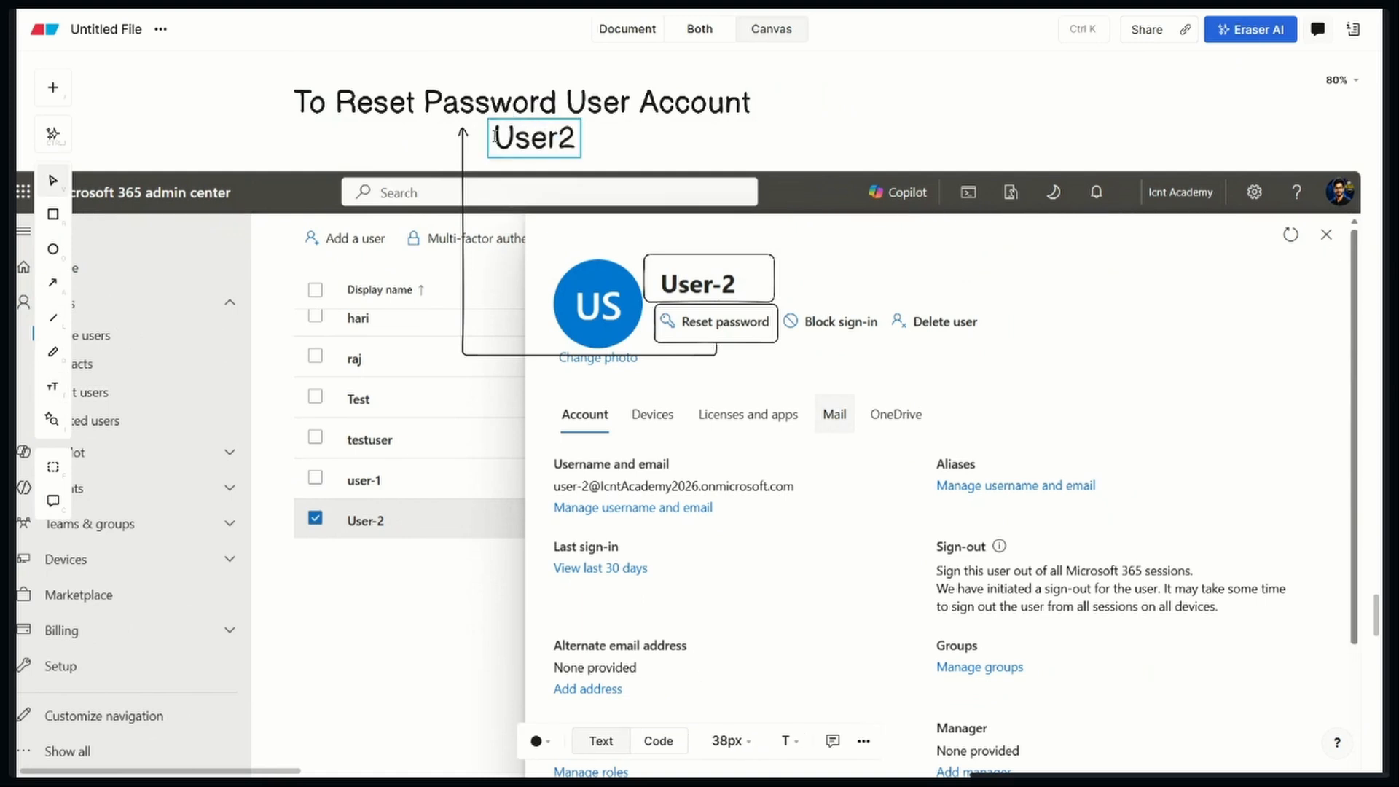
pyautogui.write('@123$')
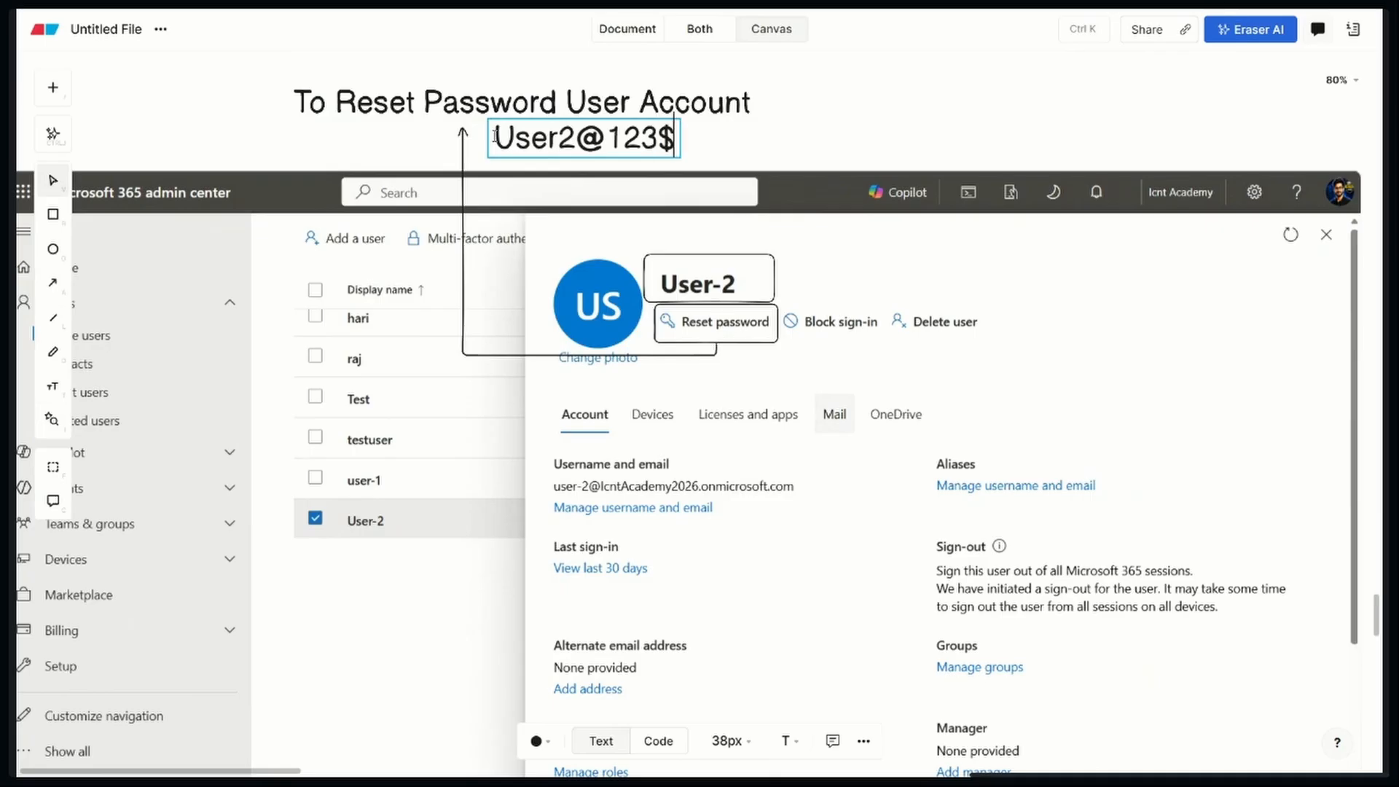
pyautogui.write('%%')
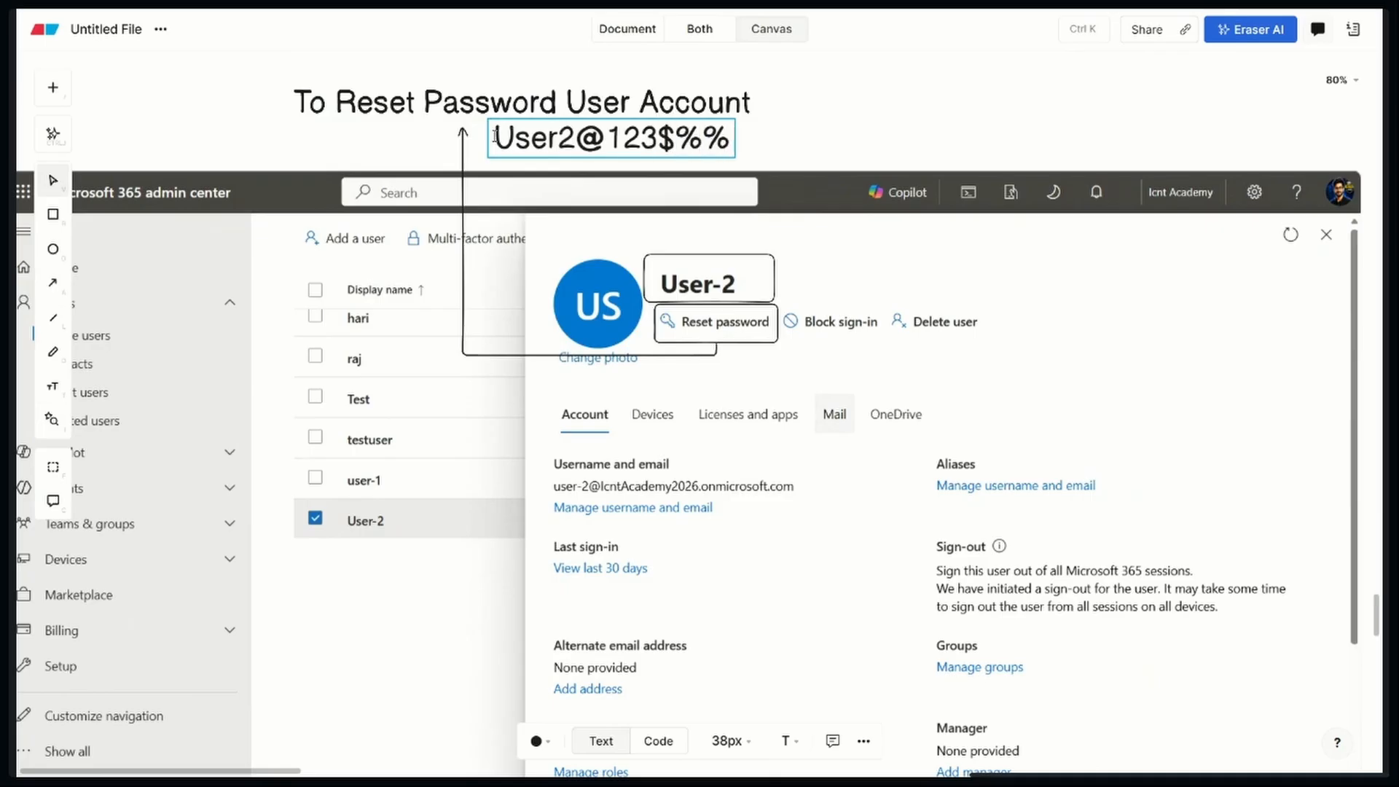
pyautogui.click(937, 131)
pyautogui.click(676, 149)
pyautogui.moveTo(676, 149)
pyautogui.mouseDown()
pyautogui.moveTo(641, 153)
pyautogui.moveTo(676, 150)
pyautogui.mouseUp()
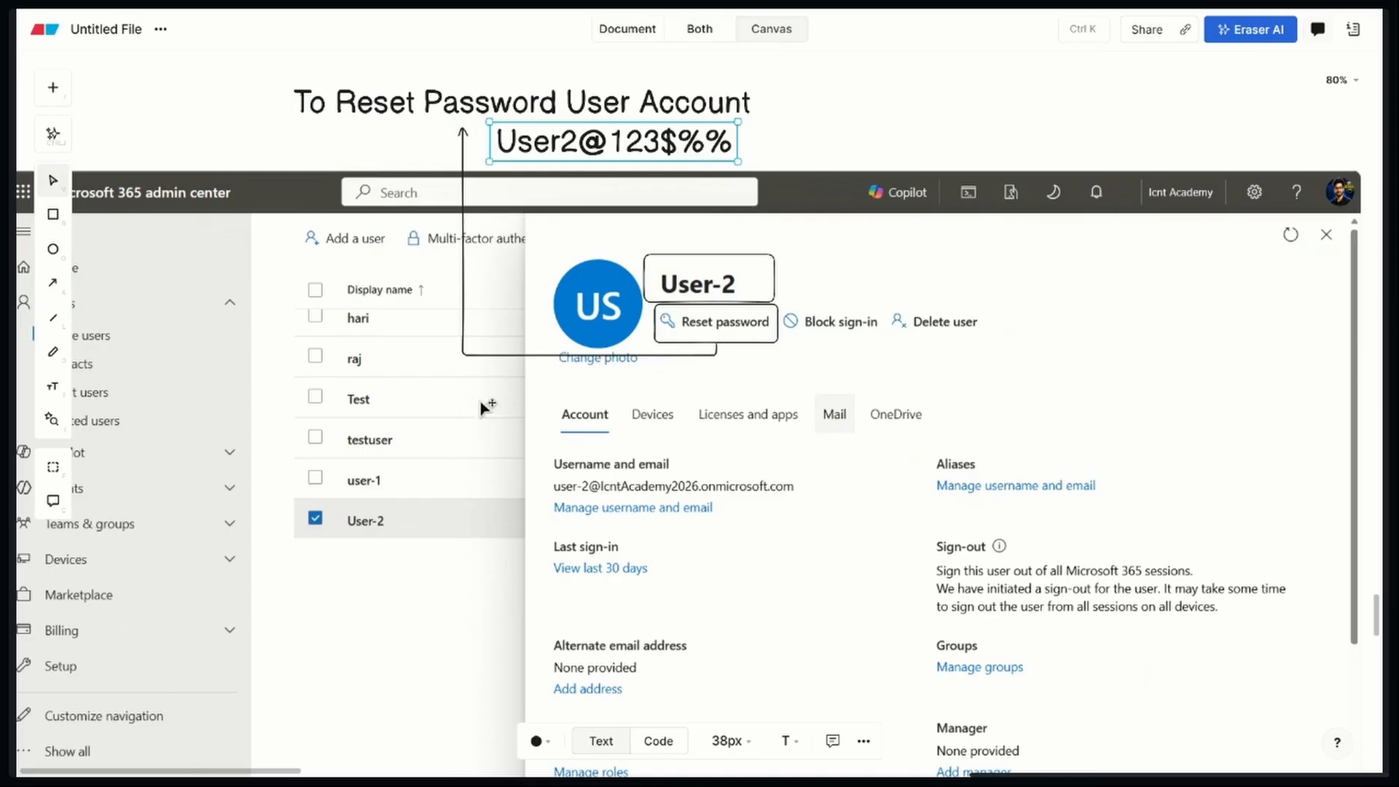
# Outline the Block sign-in option with a close-fitting rectangle and draw an elbow arrow from it to the blank area above the screenshot
pyautogui.moveTo(329, 394); pyautogui.dragTo(481, 388)
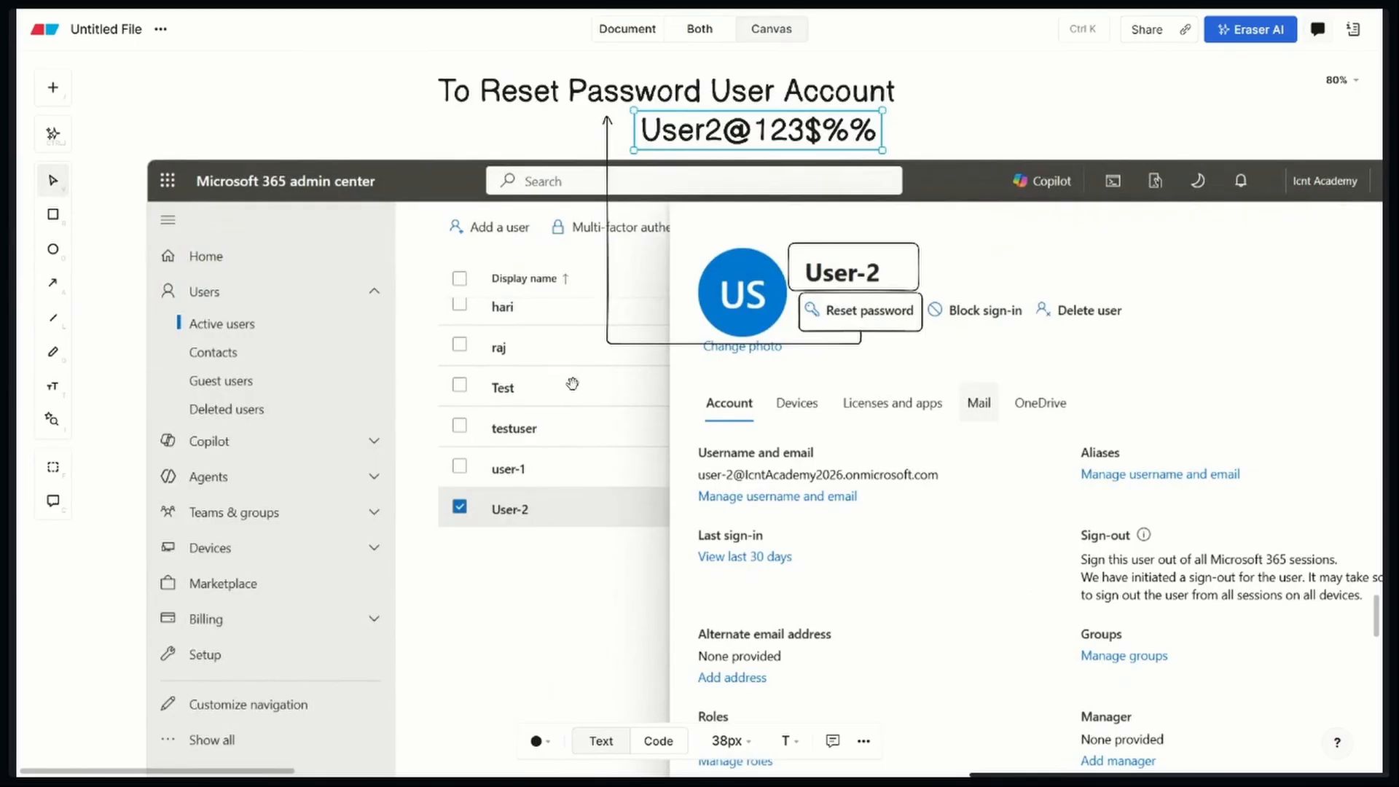
pyautogui.moveTo(572, 382)
pyautogui.mouseDown()
pyautogui.moveTo(419, 375)
pyautogui.moveTo(427, 387)
pyautogui.mouseUp()
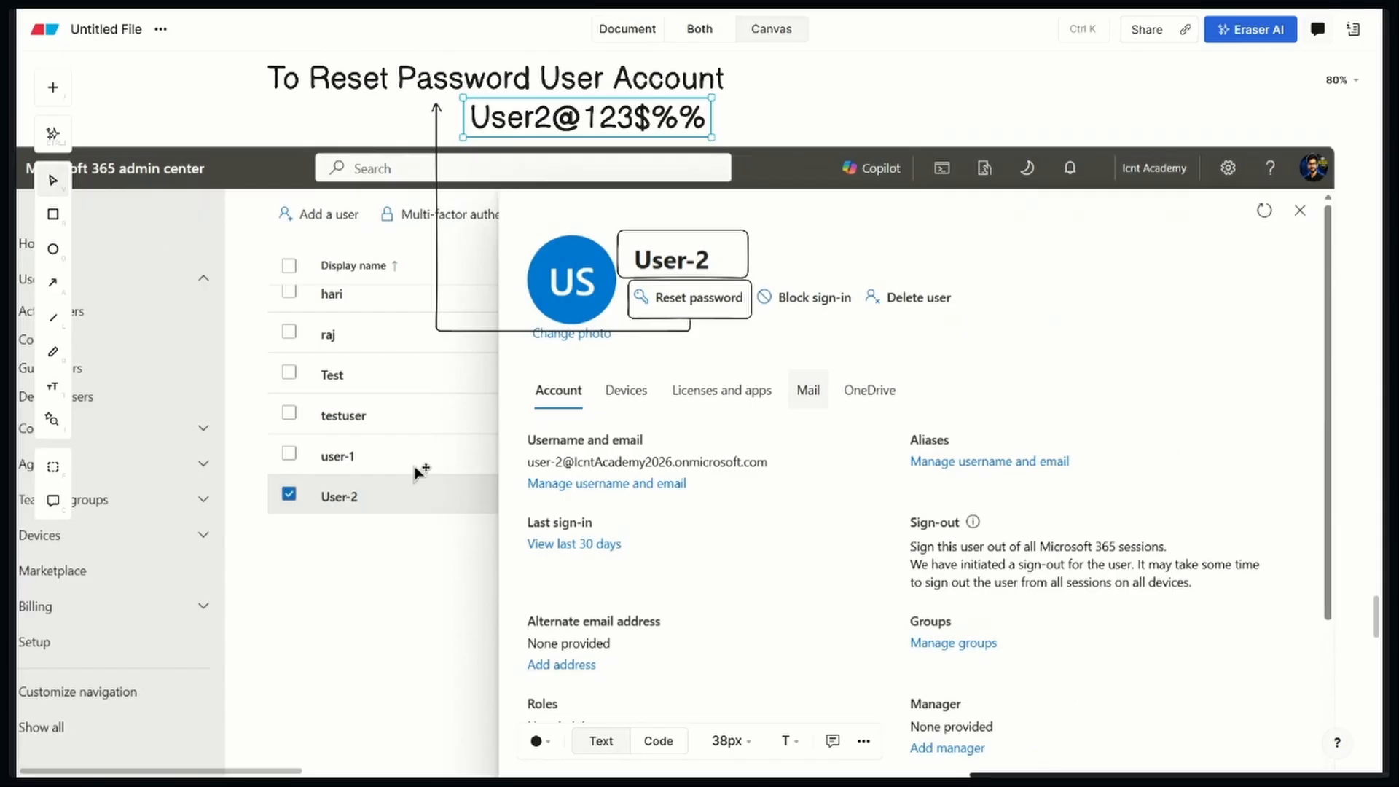
pyautogui.click(53, 213)
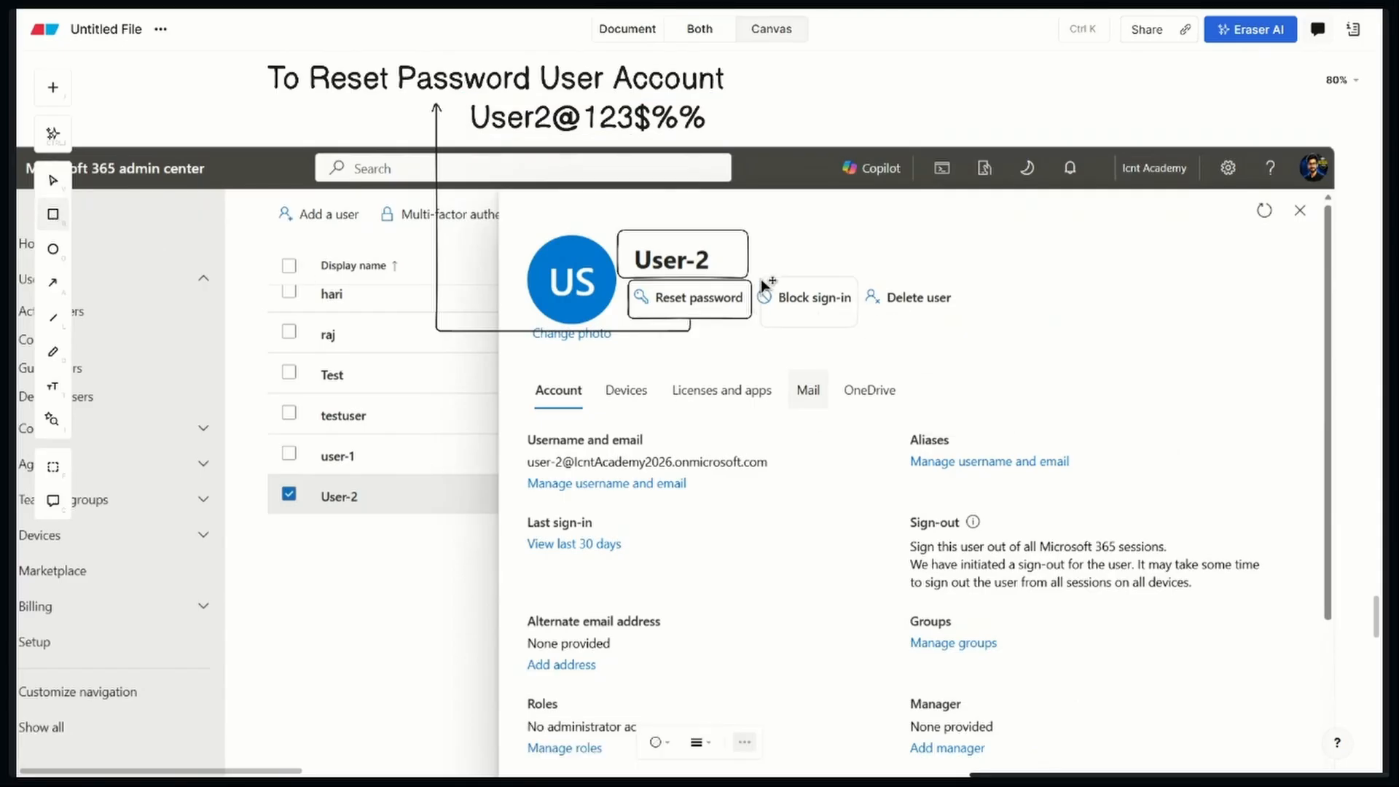
pyautogui.moveTo(756, 275)
pyautogui.mouseDown()
pyautogui.moveTo(817, 316)
pyautogui.moveTo(854, 317)
pyautogui.mouseUp()
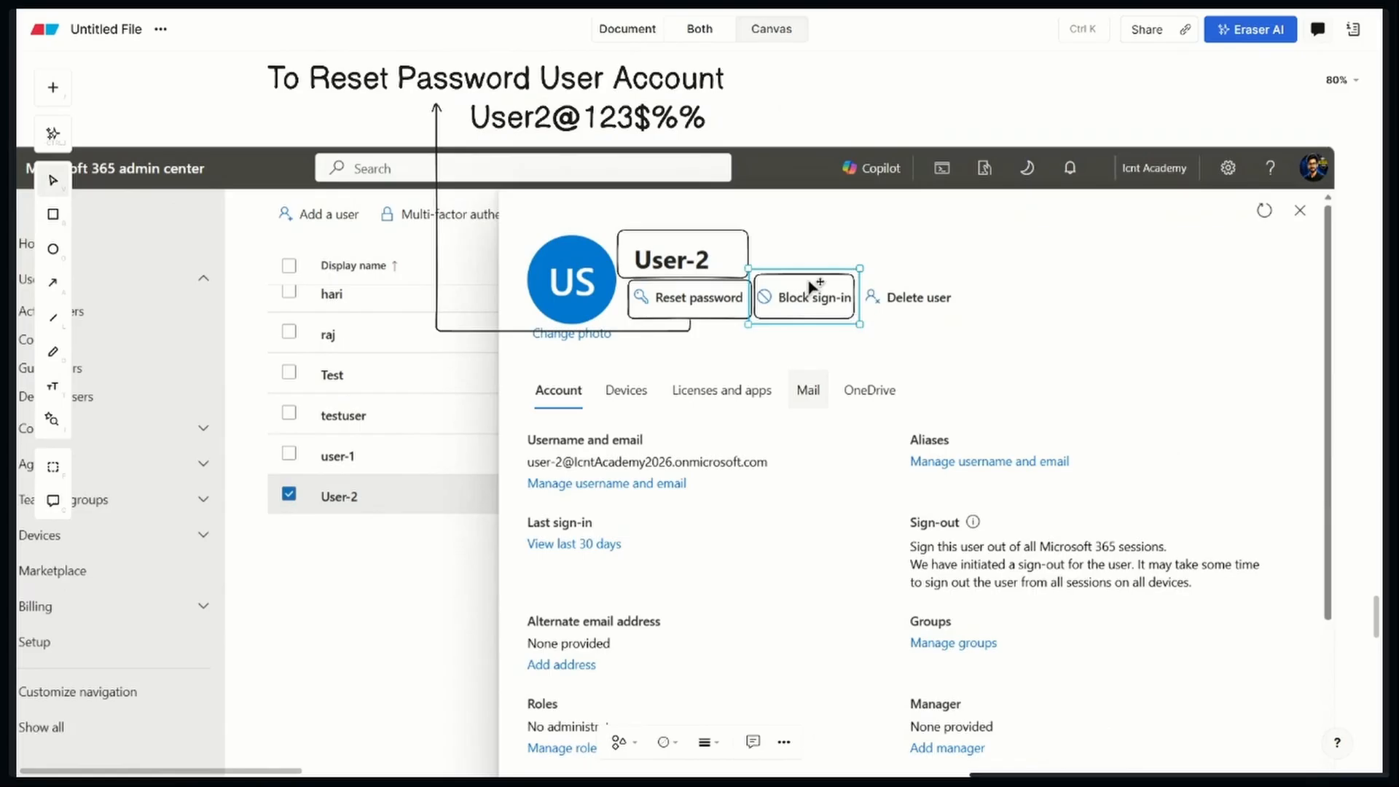
pyautogui.moveTo(814, 271); pyautogui.dragTo(821, 293)
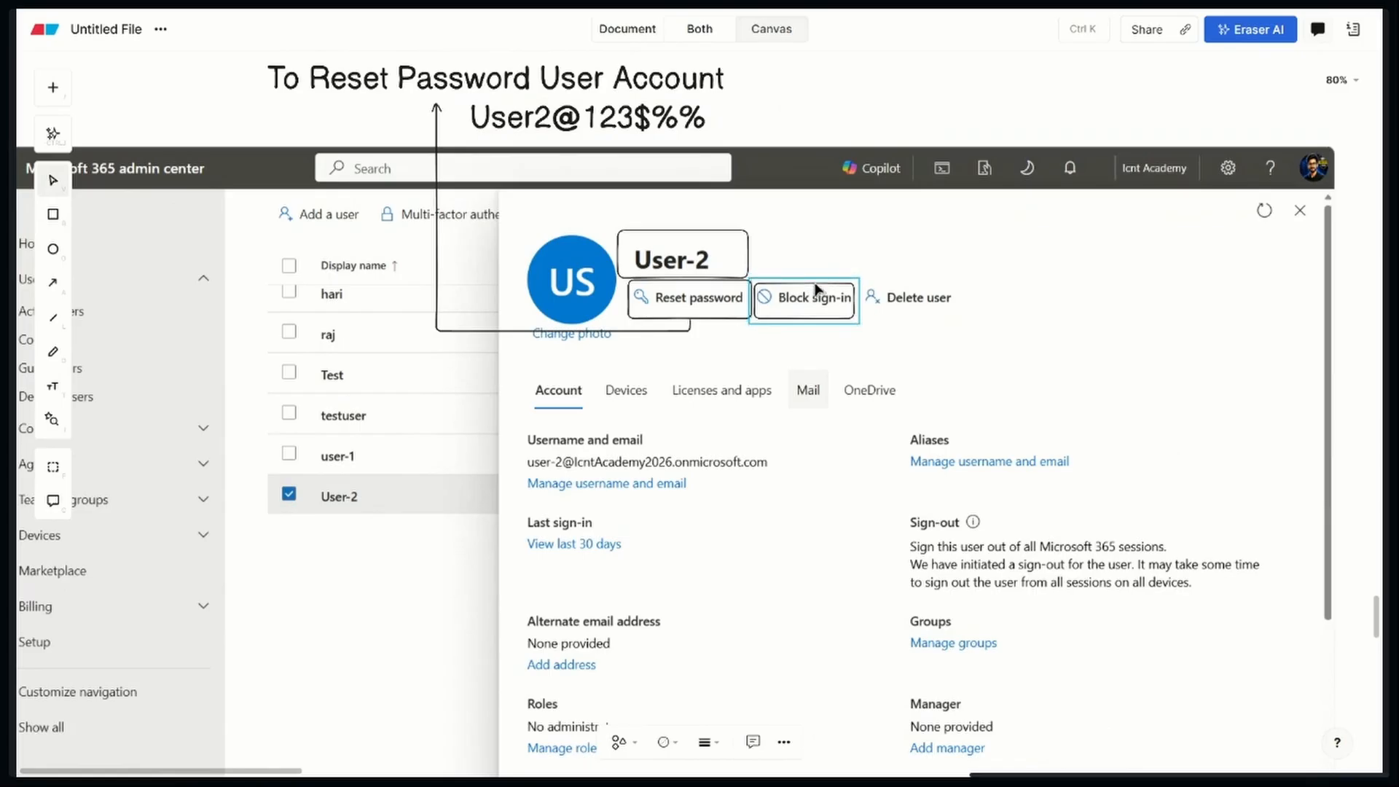
pyautogui.click(828, 357)
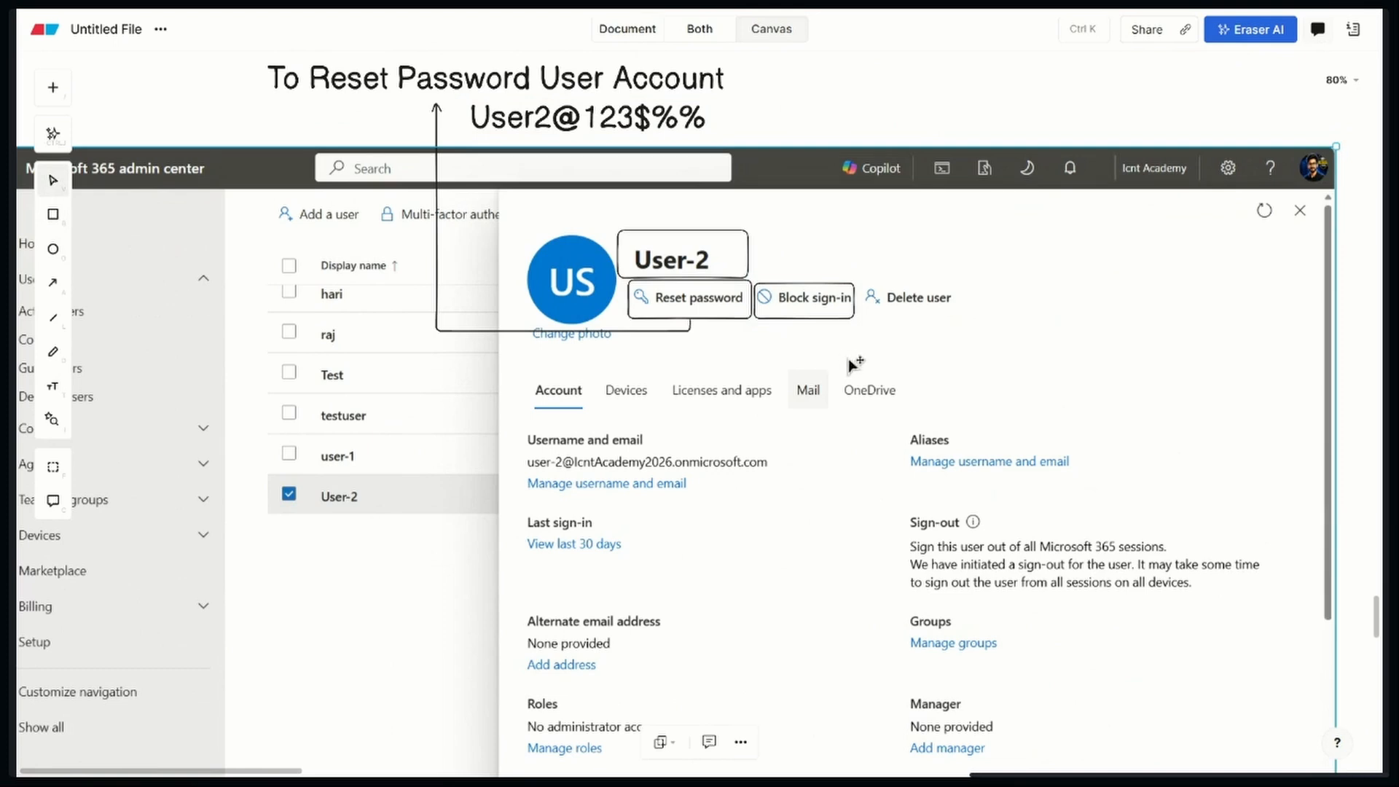
pyautogui.click(53, 282)
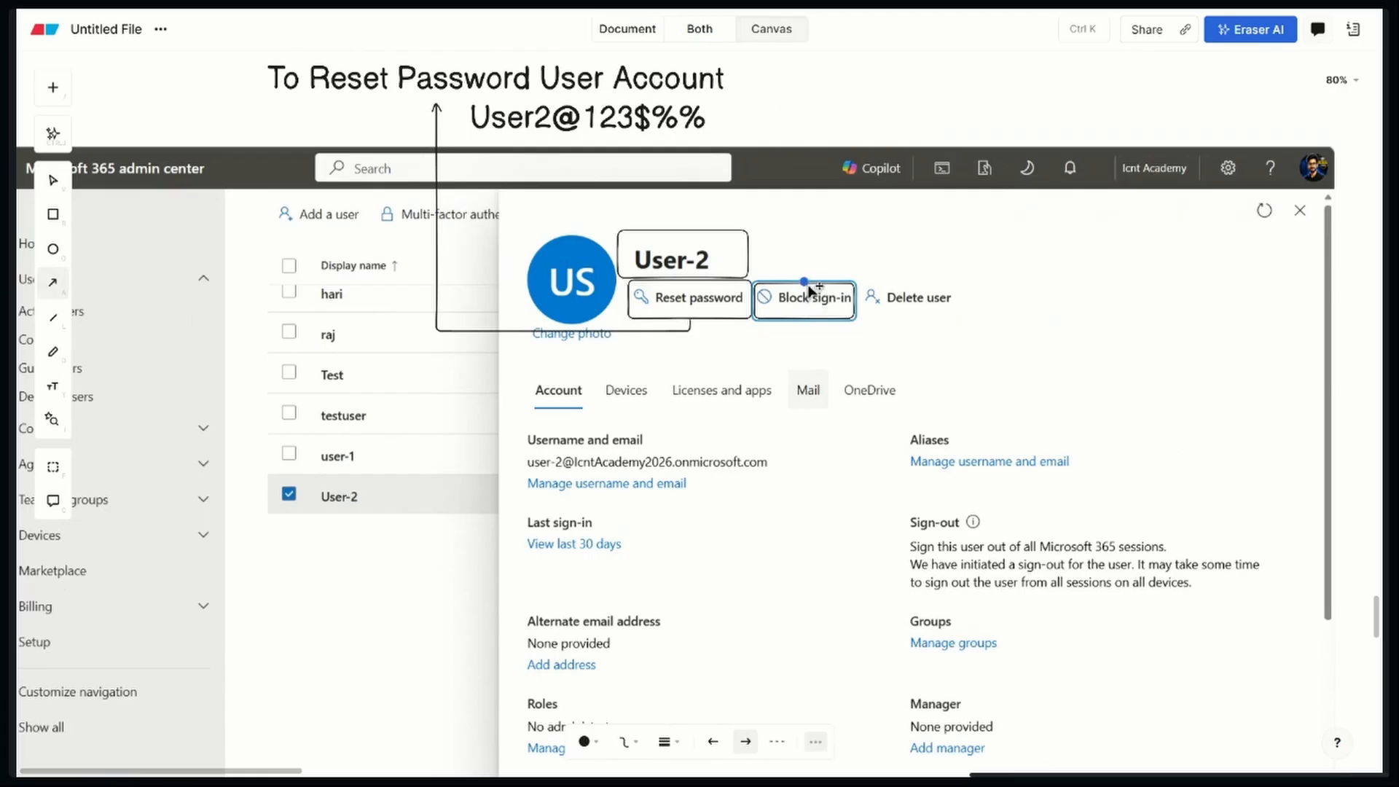
pyautogui.moveTo(807, 286)
pyautogui.mouseDown()
pyautogui.moveTo(827, 117)
pyautogui.moveTo(890, 118)
pyautogui.moveTo(865, 94)
pyautogui.mouseUp()
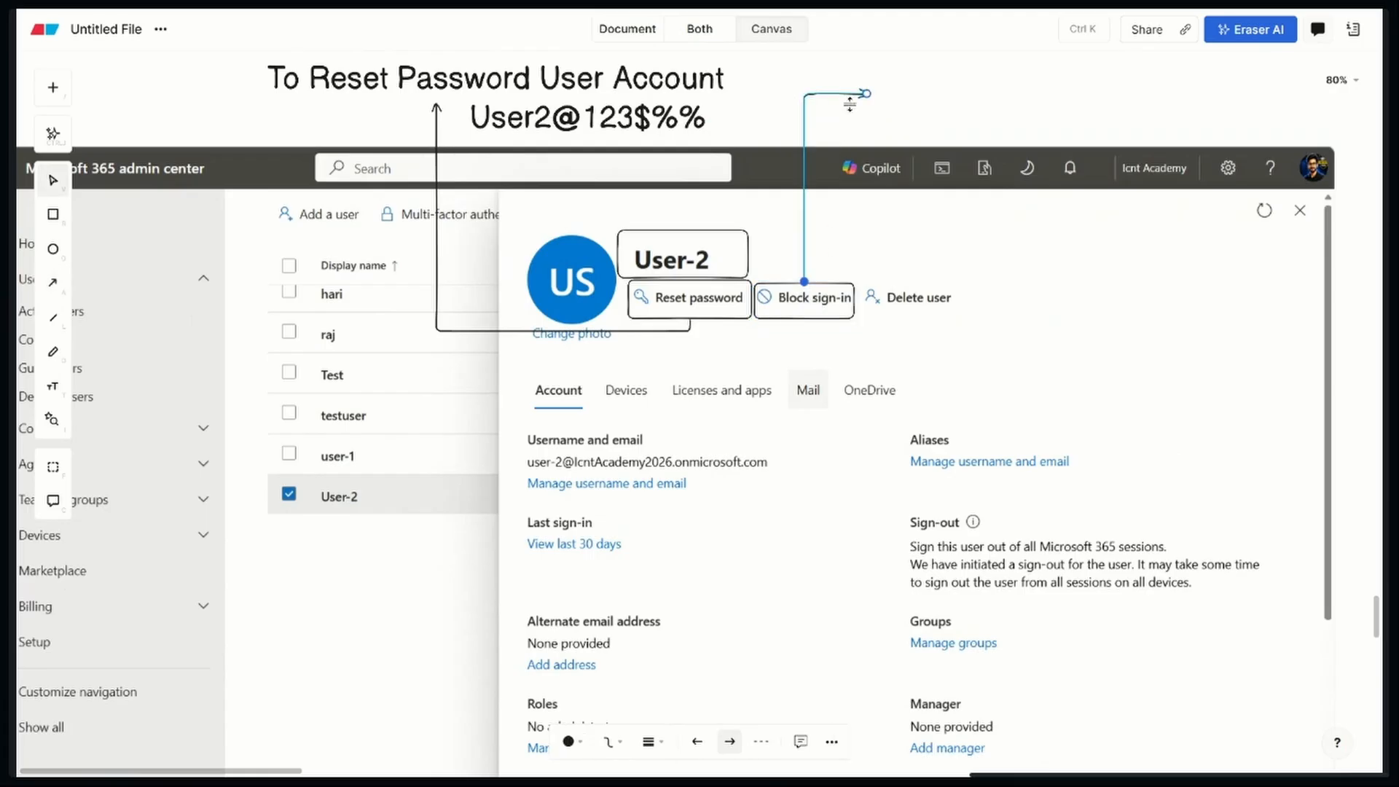
# Add the text label "Block Sign-in" and align it beside the head of the arrow from the Block sign-in option
pyautogui.click(53, 386)
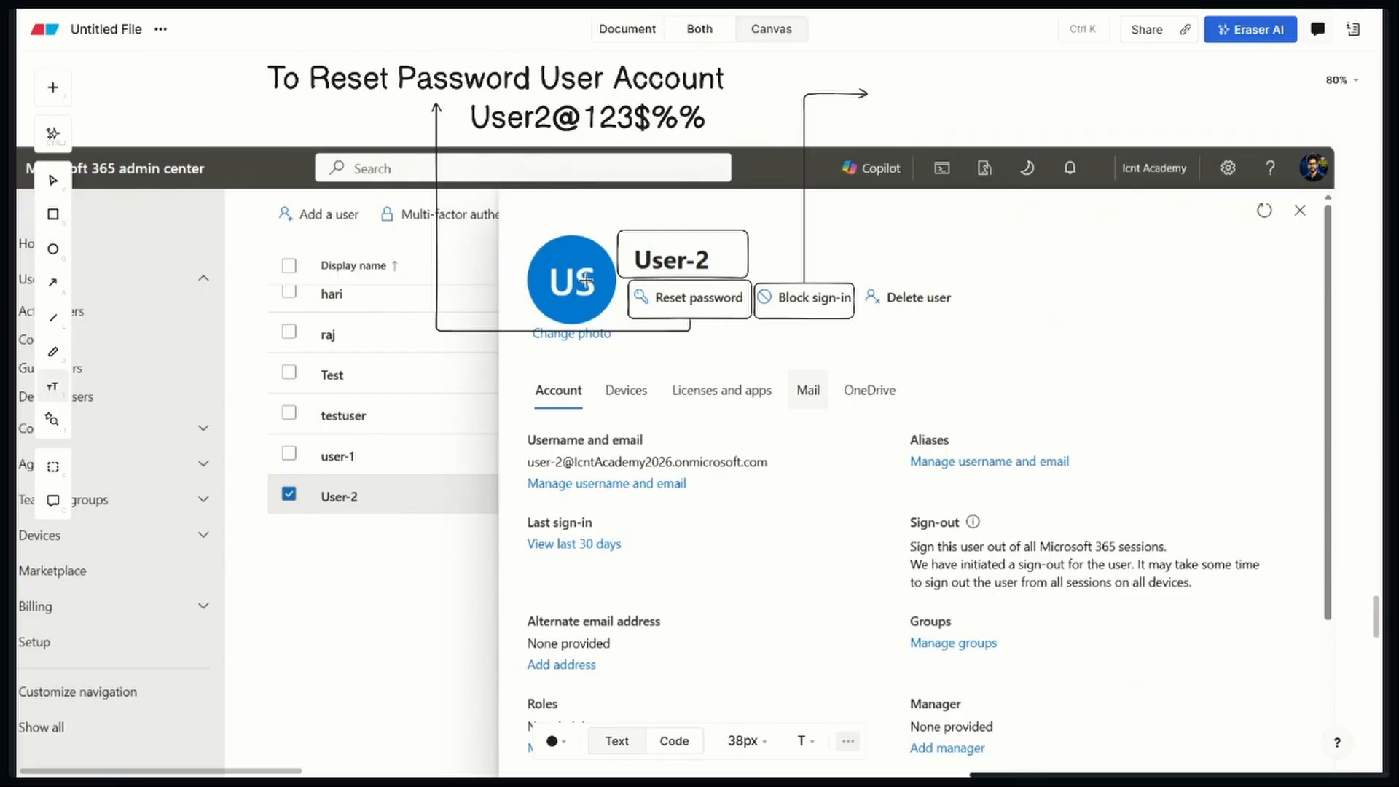
pyautogui.click(883, 86)
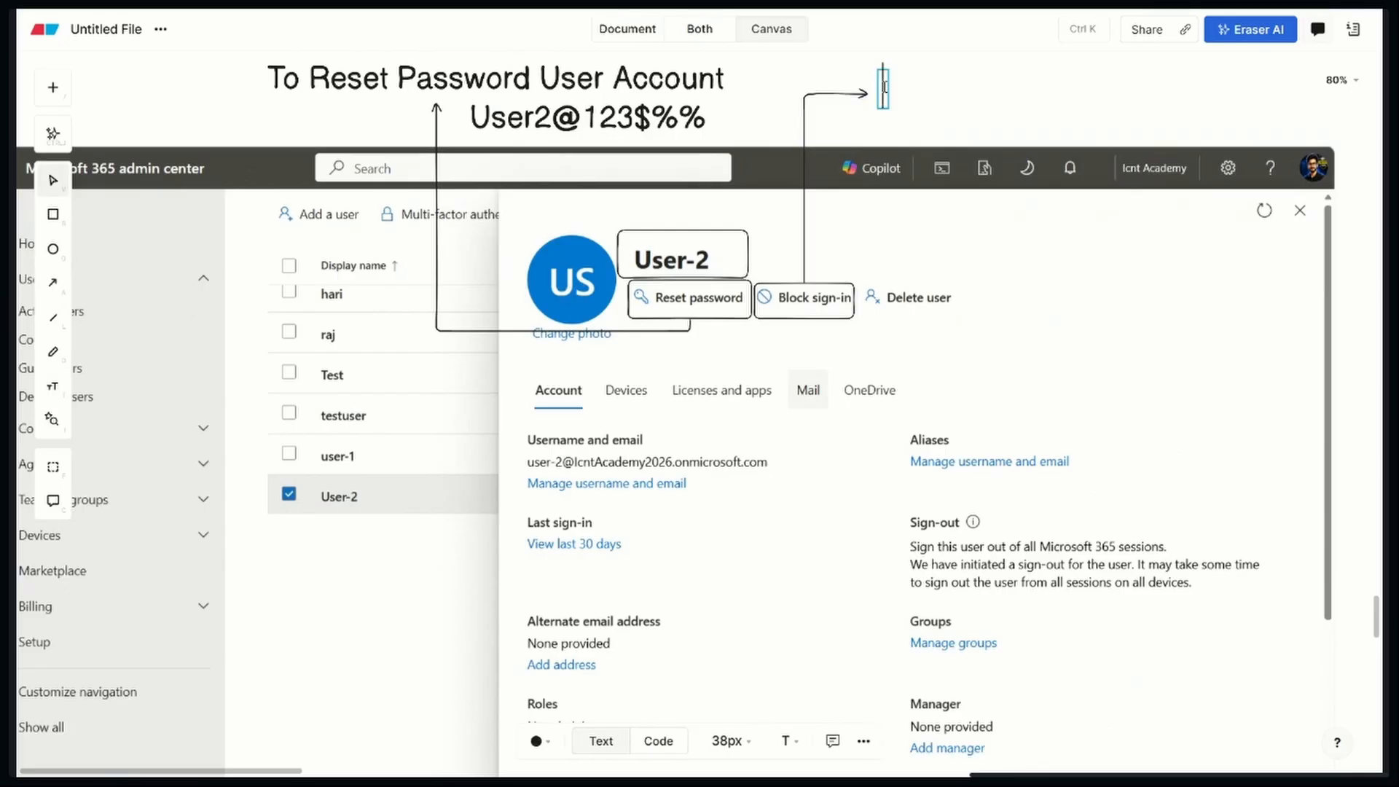
pyautogui.write('Block ')
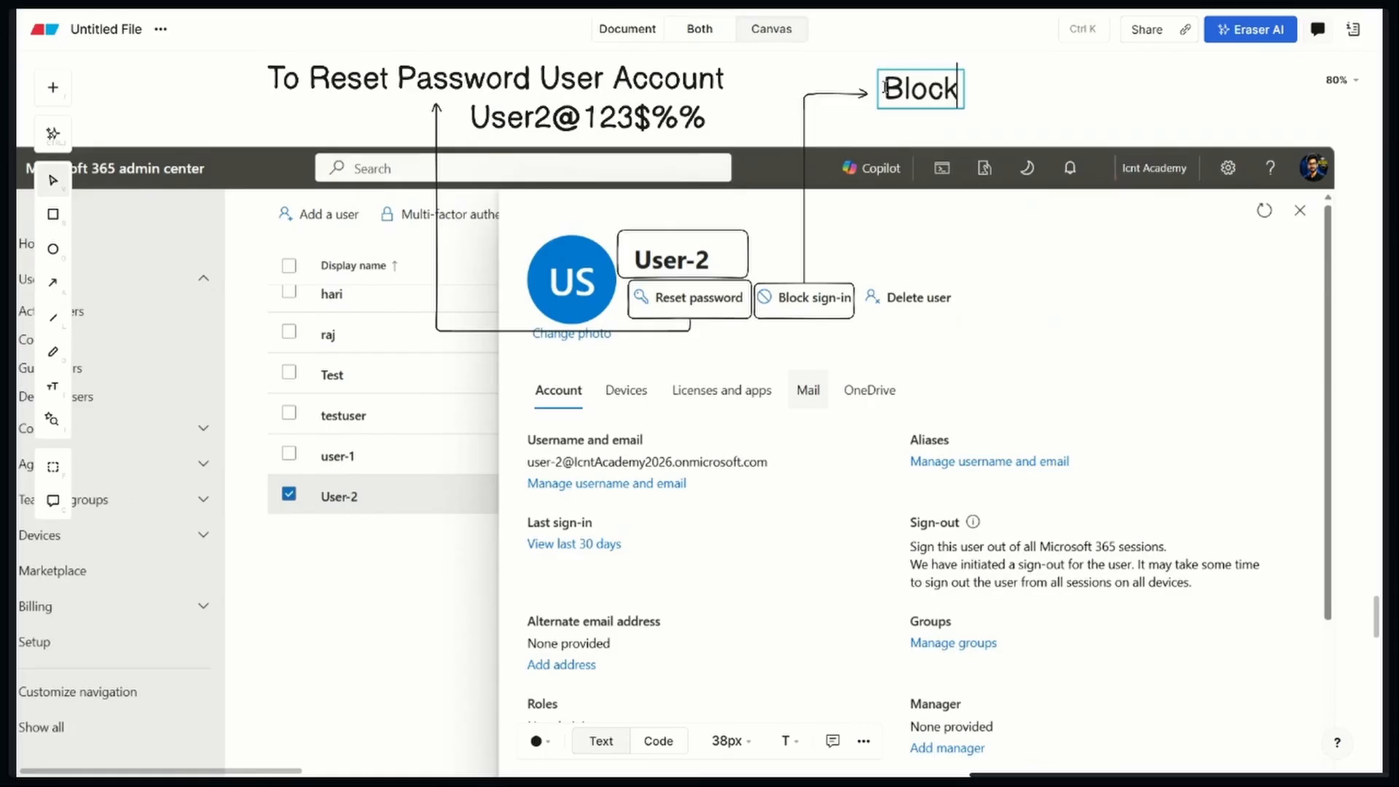
pyautogui.write('Si')
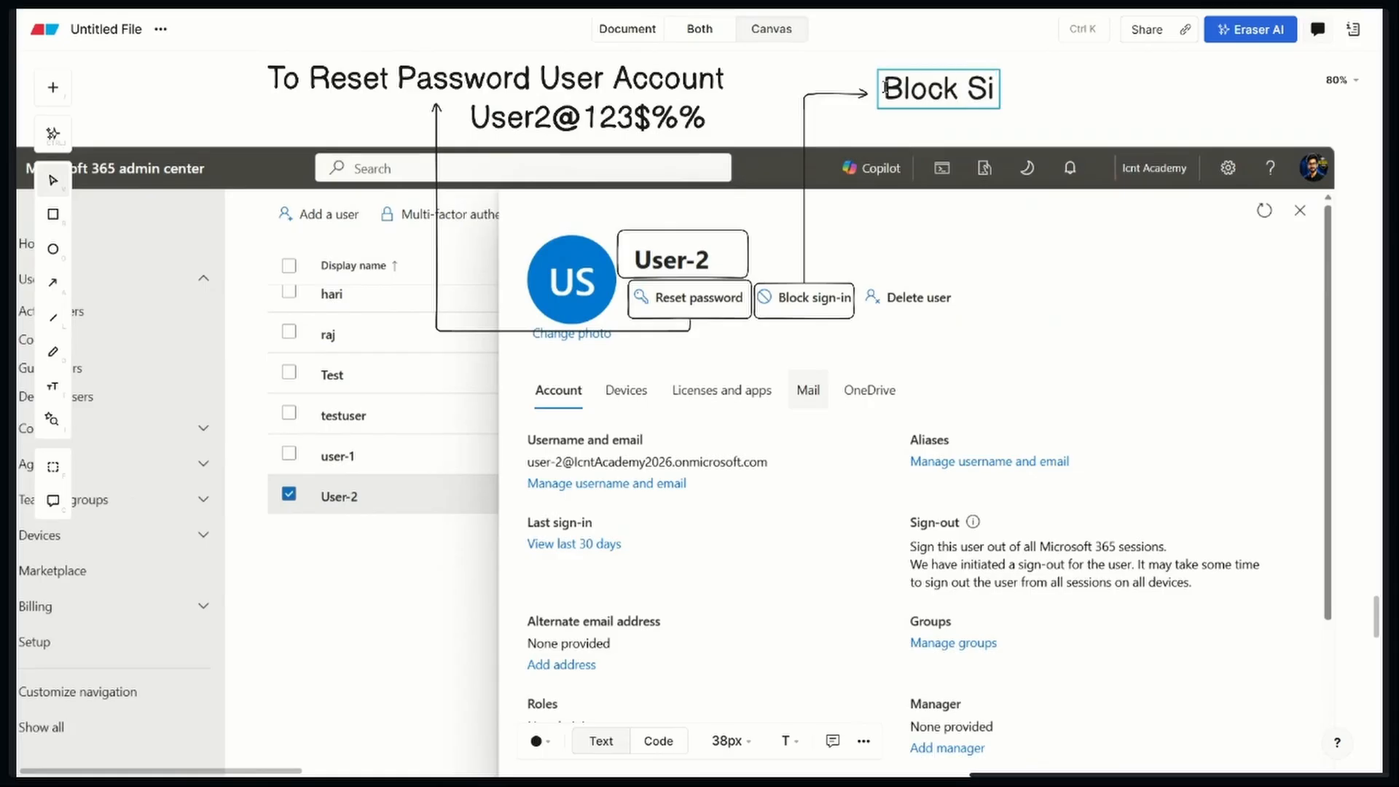
pyautogui.write('gn-in')
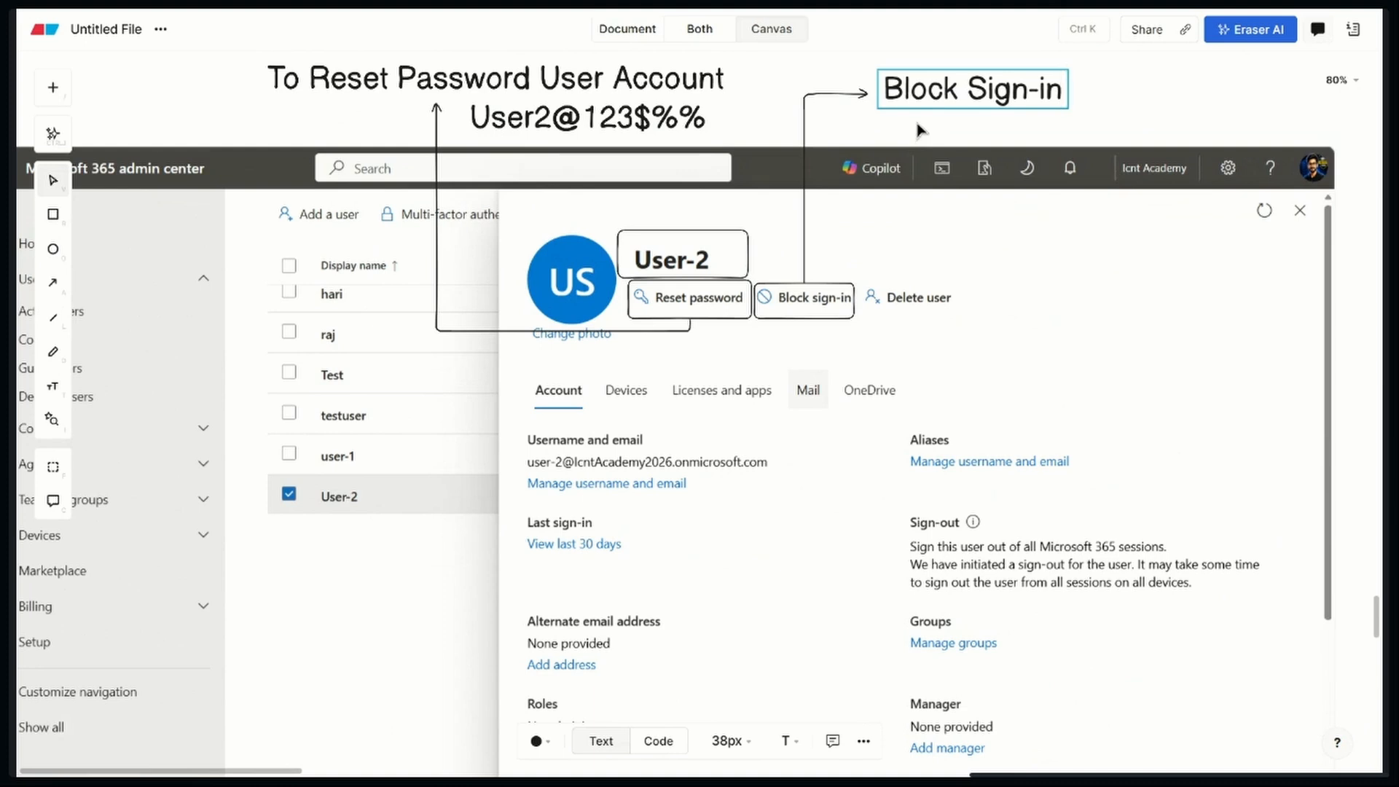
pyautogui.click(1110, 108)
pyautogui.moveTo(1040, 96); pyautogui.dragTo(999, 95)
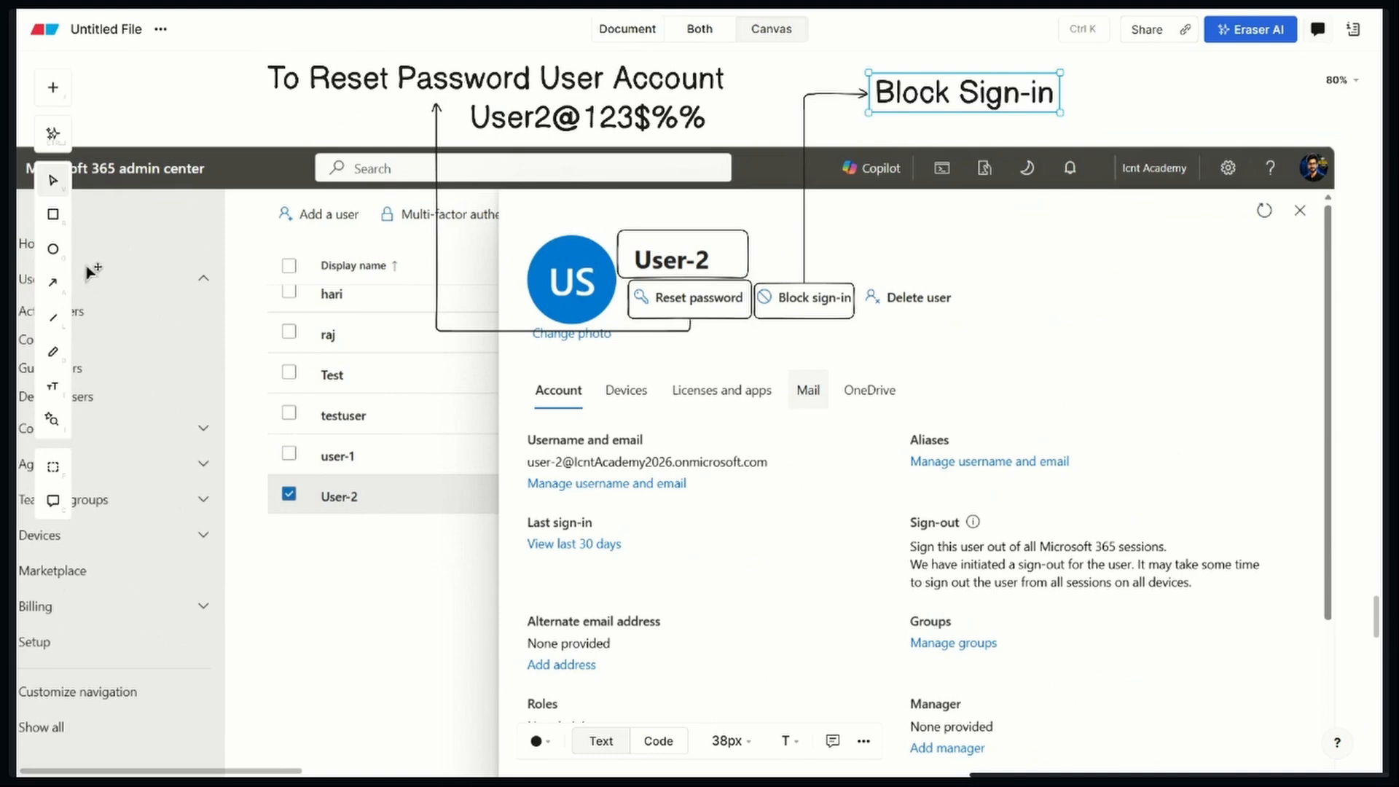
# Outline the Delete user option with a rectangle and reduce its height to match the neighbouring boxes
pyautogui.click(53, 215)
pyautogui.moveTo(862, 270)
pyautogui.mouseDown()
pyautogui.moveTo(915, 306)
pyautogui.moveTo(989, 322)
pyautogui.mouseUp()
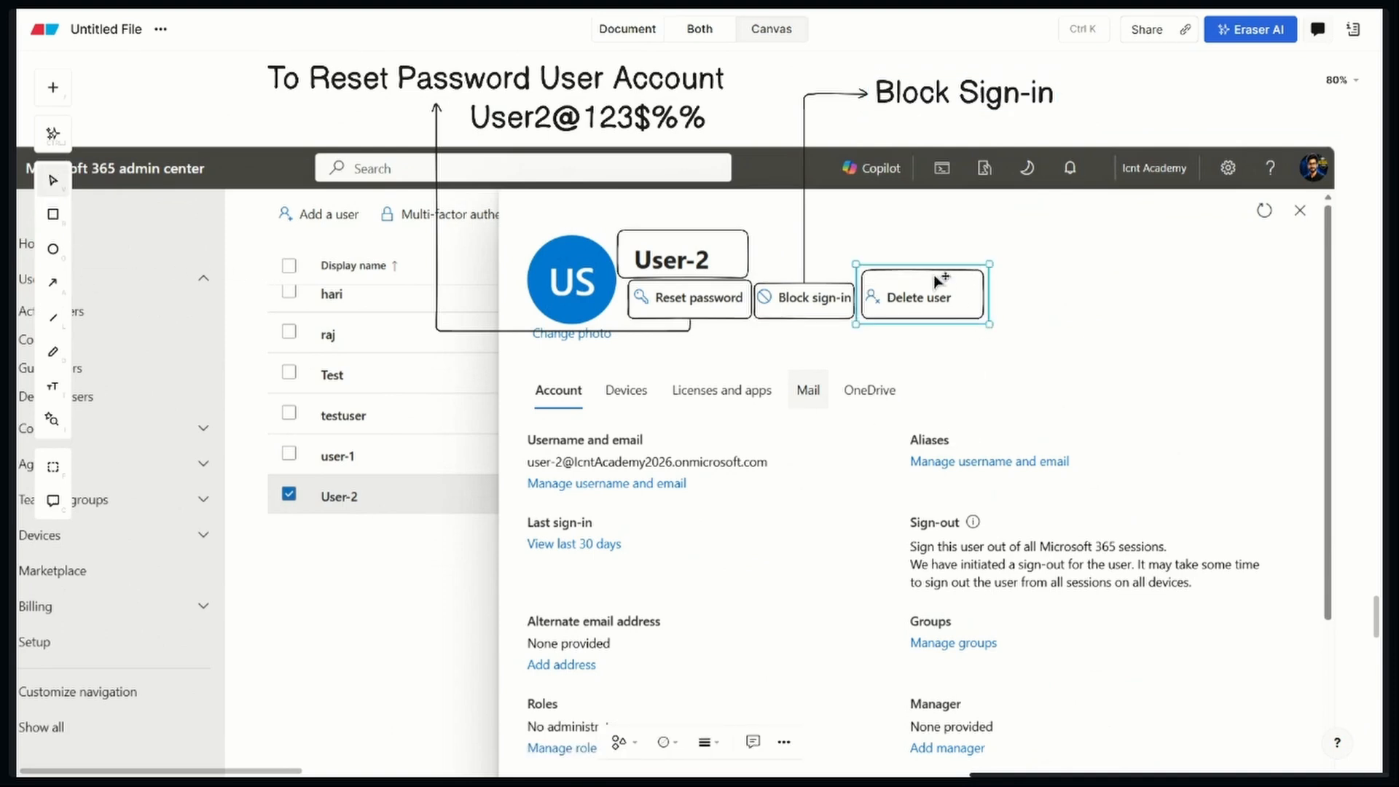
pyautogui.moveTo(939, 267); pyautogui.dragTo(943, 279)
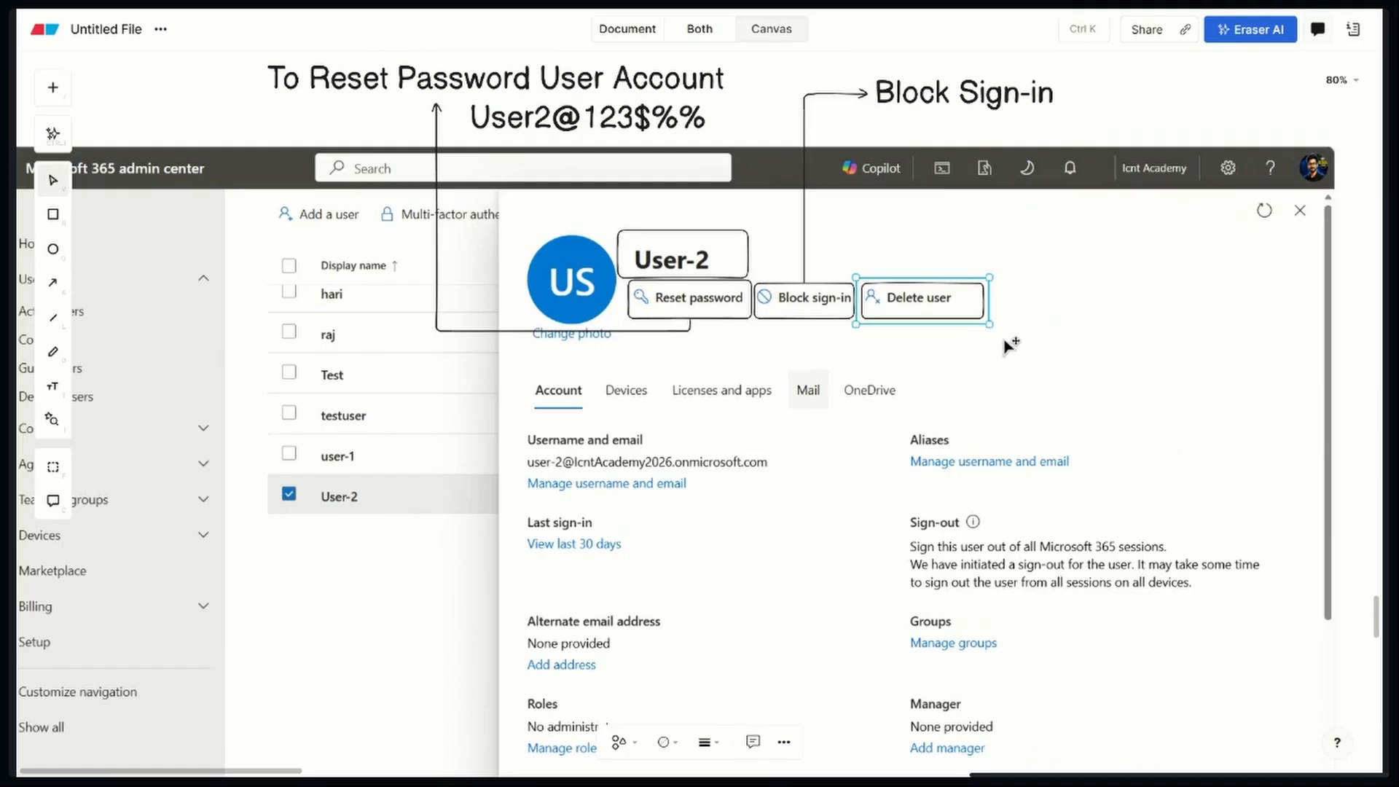
# Outline the row of Account, Devices, Licenses and apps, Mail and OneDrive tabs in the screenshot with one wide rectangle
pyautogui.scroll(-5, 921, 406)
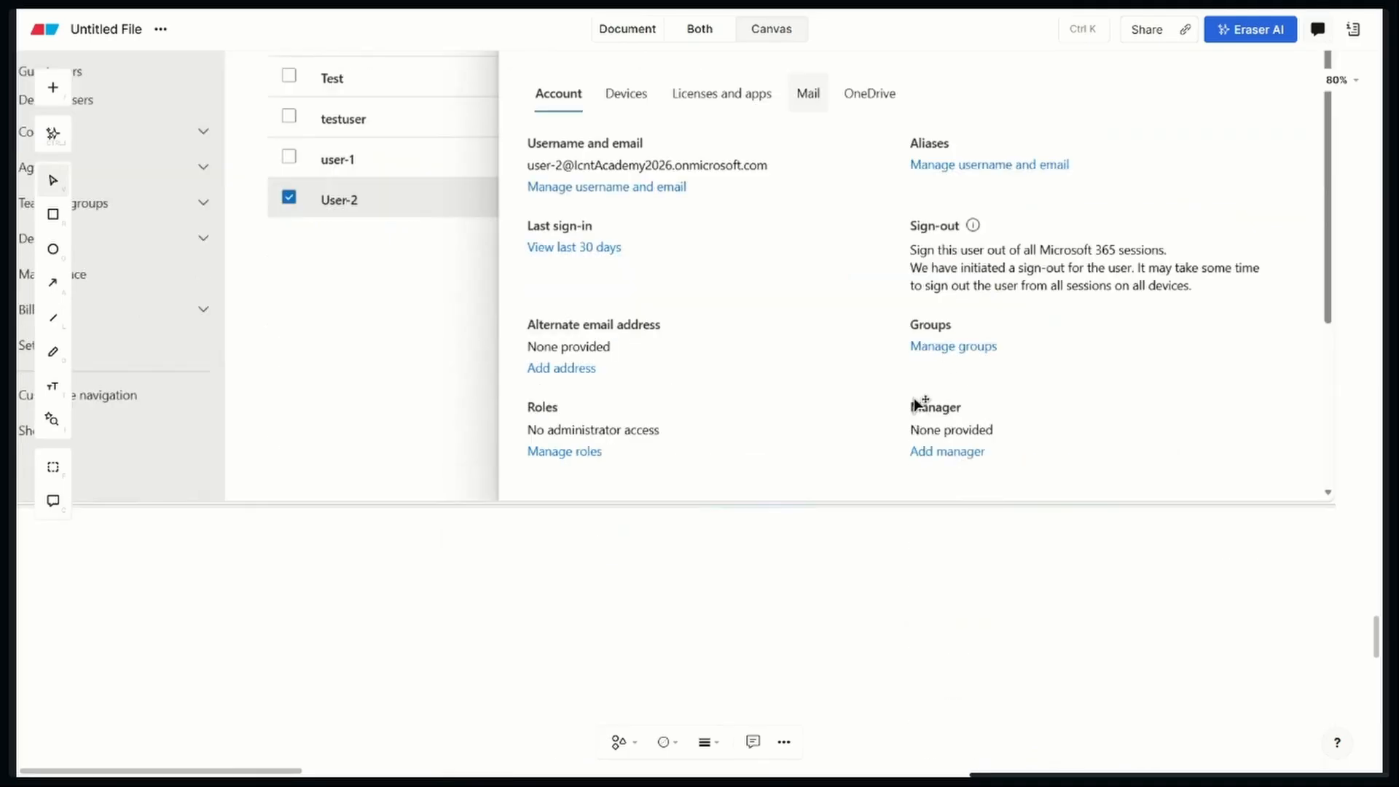
pyautogui.scroll(5, 967, 406)
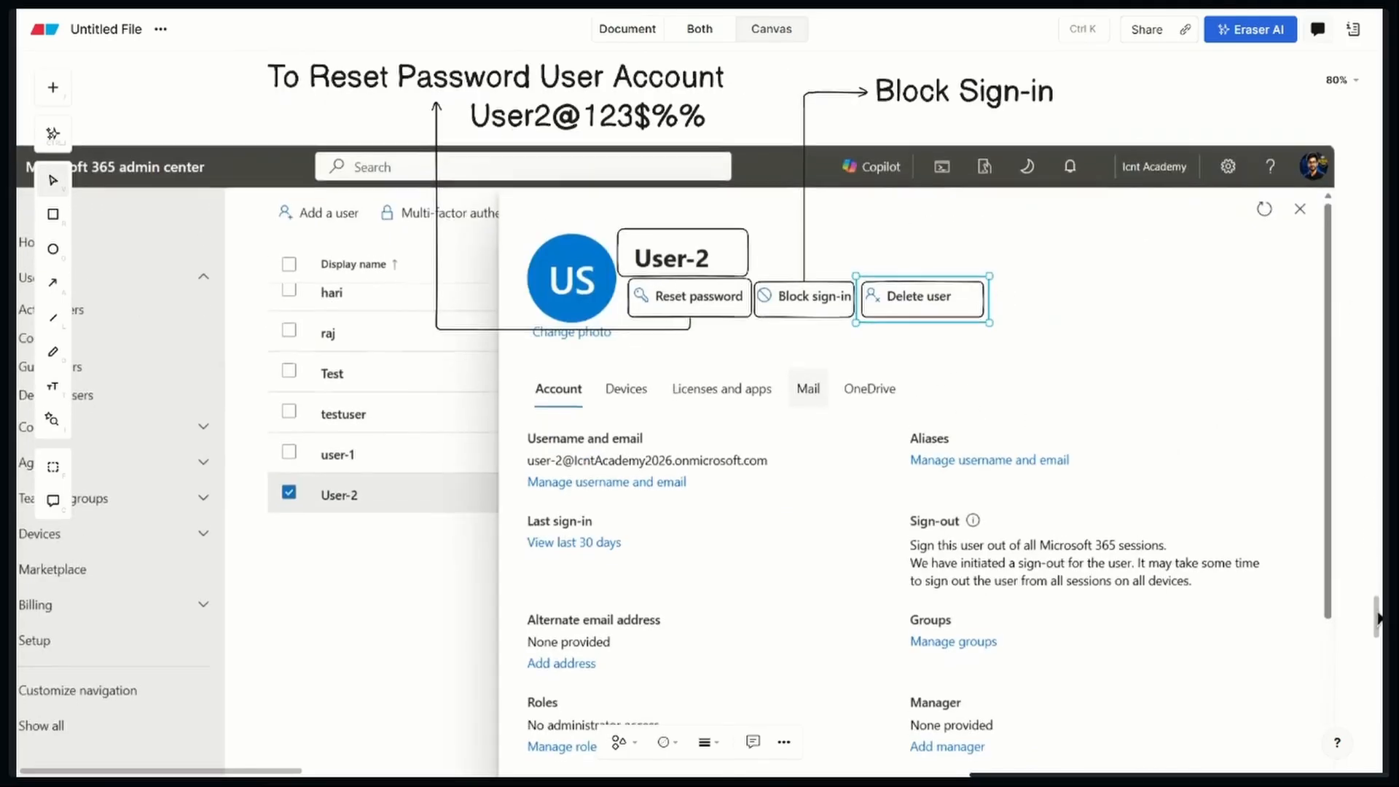
pyautogui.scroll(-2, 1377, 660)
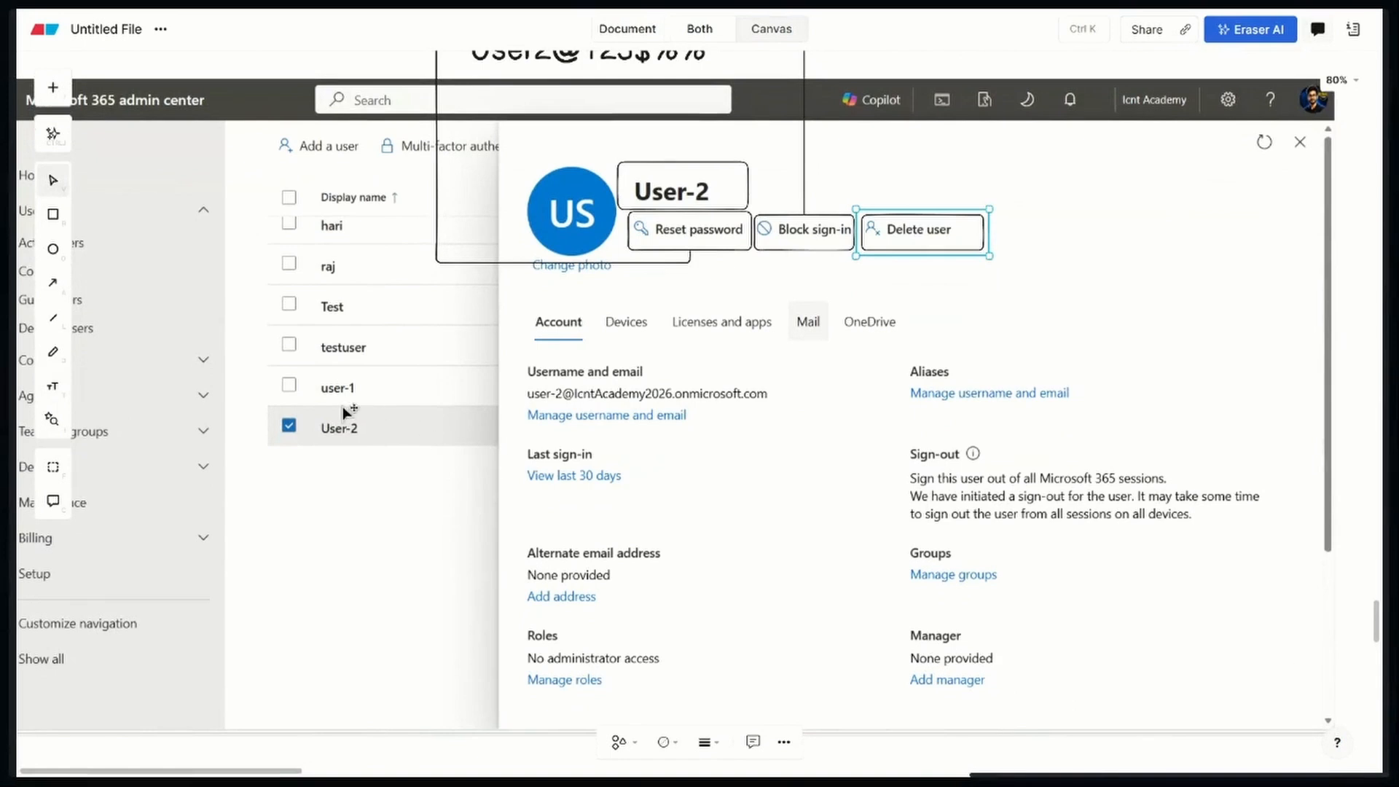
pyautogui.click(53, 214)
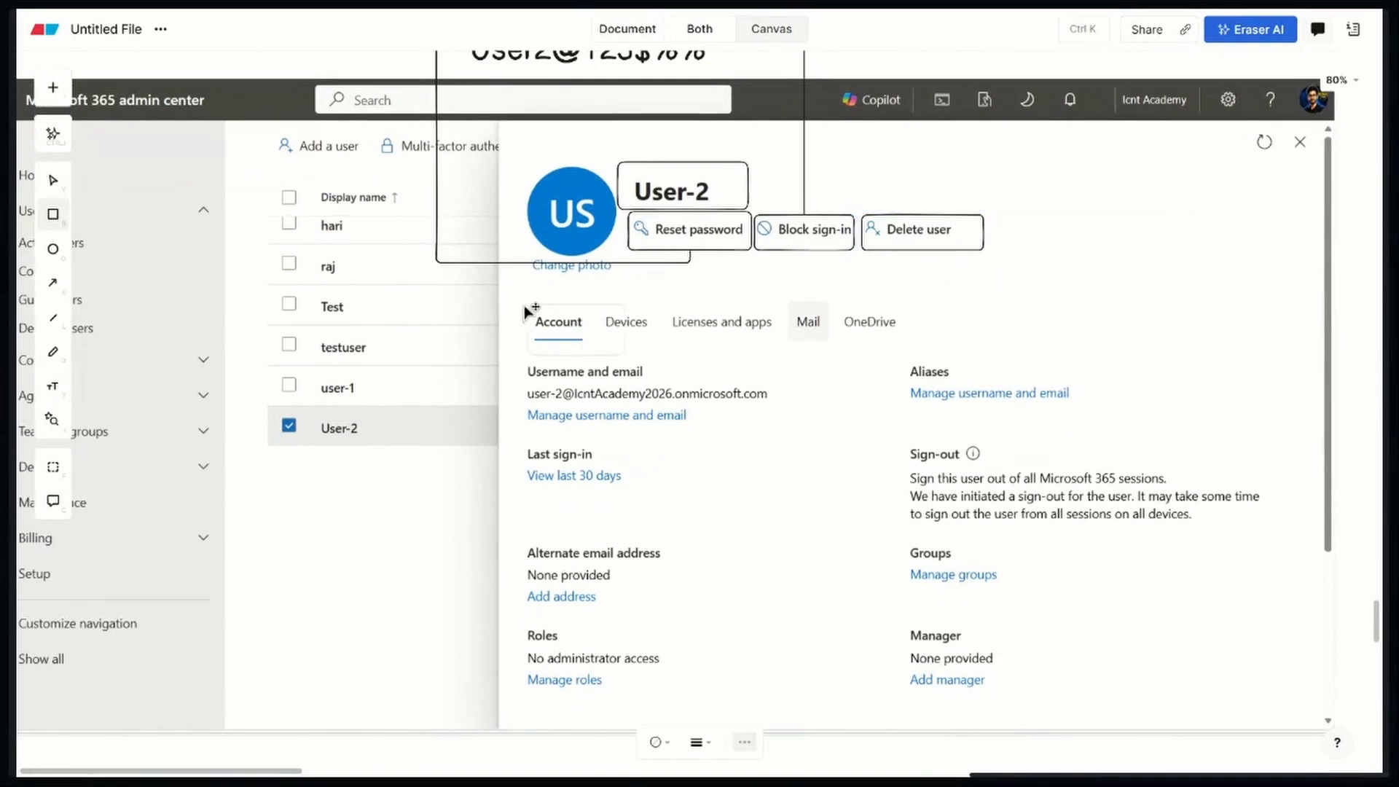
pyautogui.moveTo(510, 300)
pyautogui.mouseDown()
pyautogui.moveTo(668, 334)
pyautogui.moveTo(945, 348)
pyautogui.mouseUp()
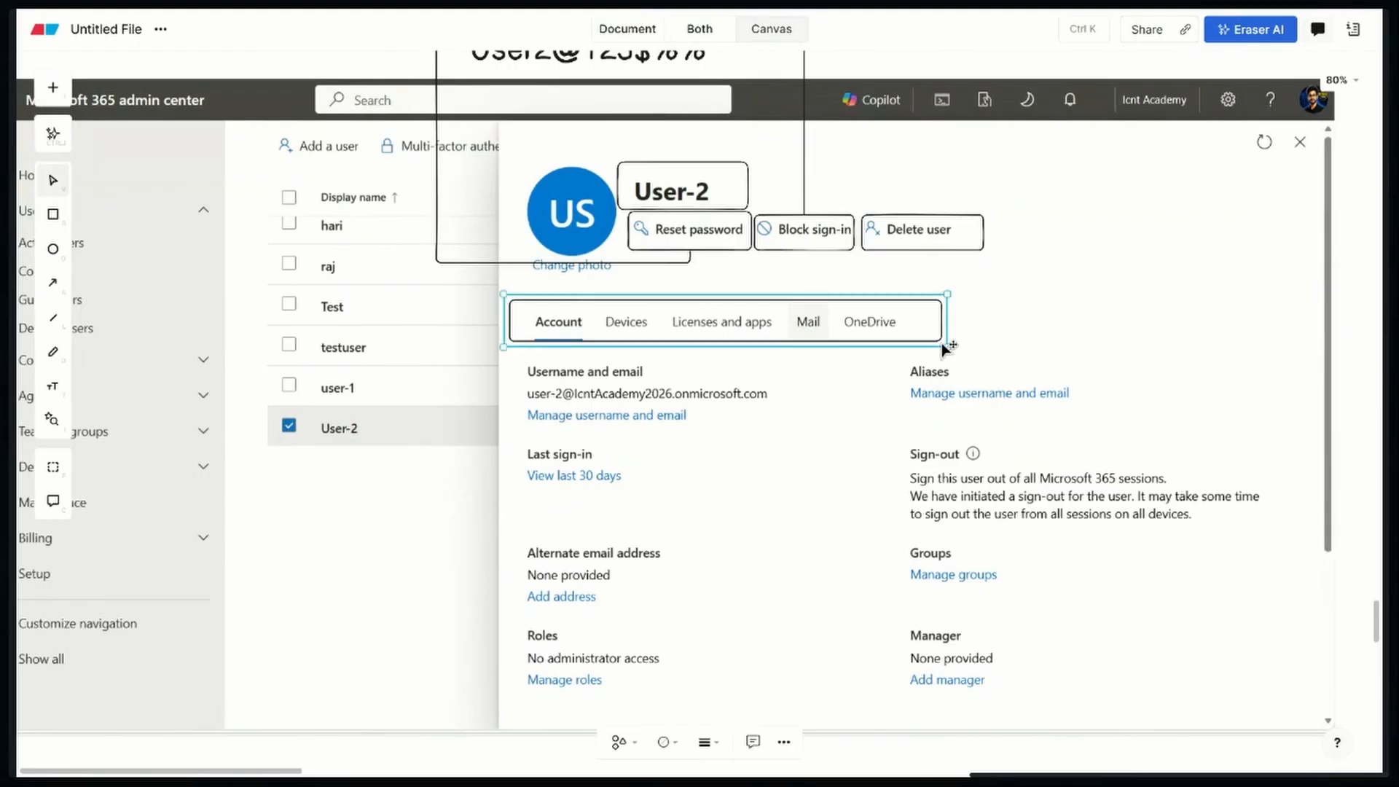
pyautogui.click(1032, 324)
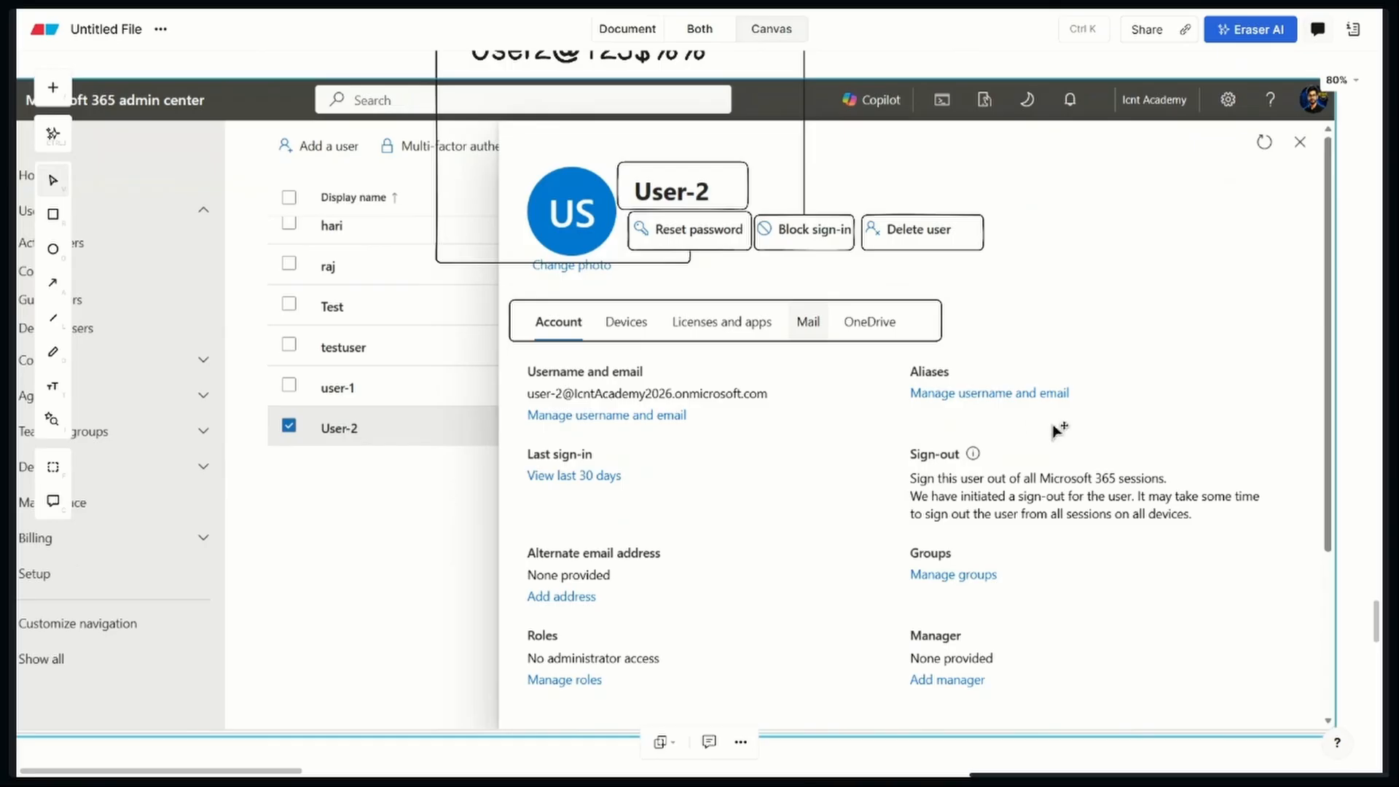
# Outline the Username and email, Aliases and Last sign-in sections with separate rectangles, shortening the first to fit its text
pyautogui.scroll(-4, 1330, 477)
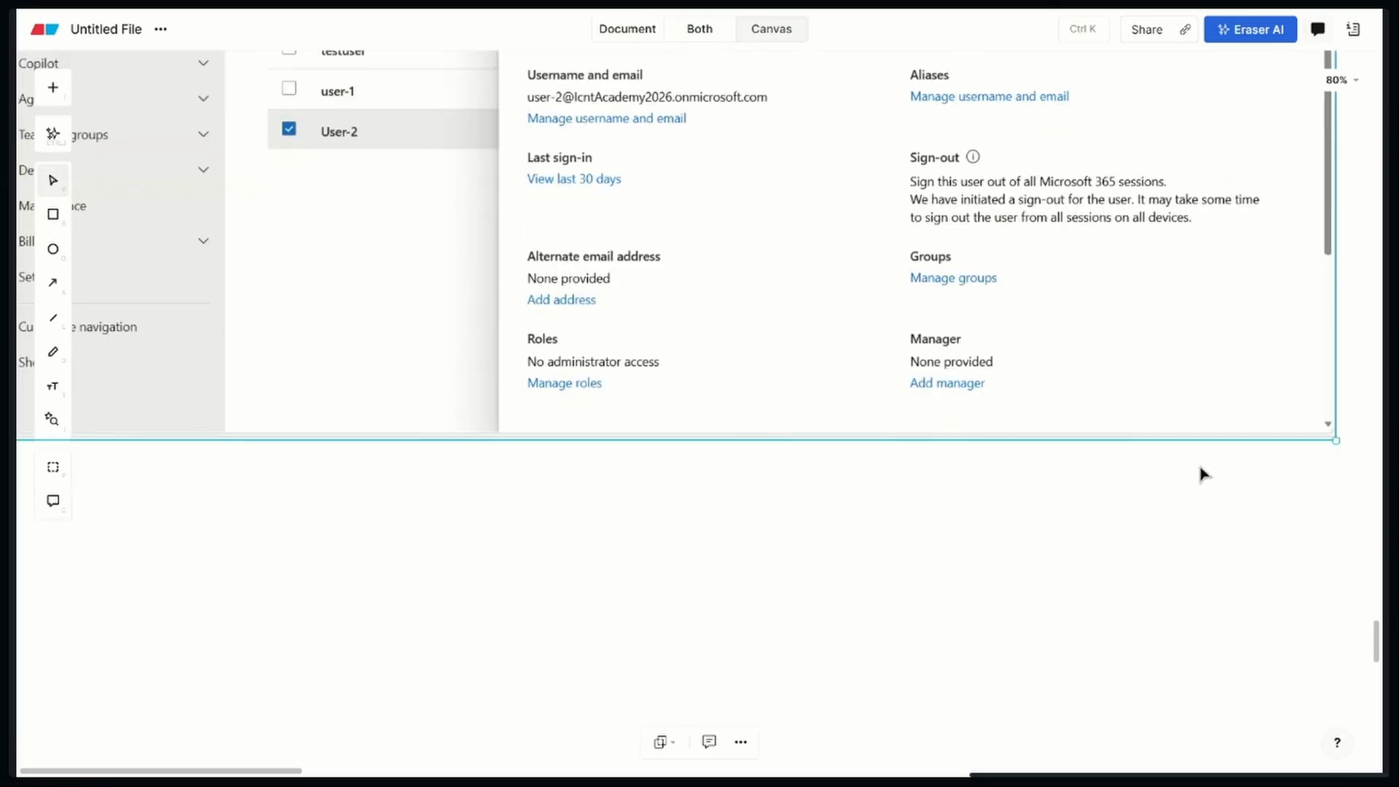
pyautogui.scroll(2, 889, 362)
pyautogui.scroll(1, 902, 500)
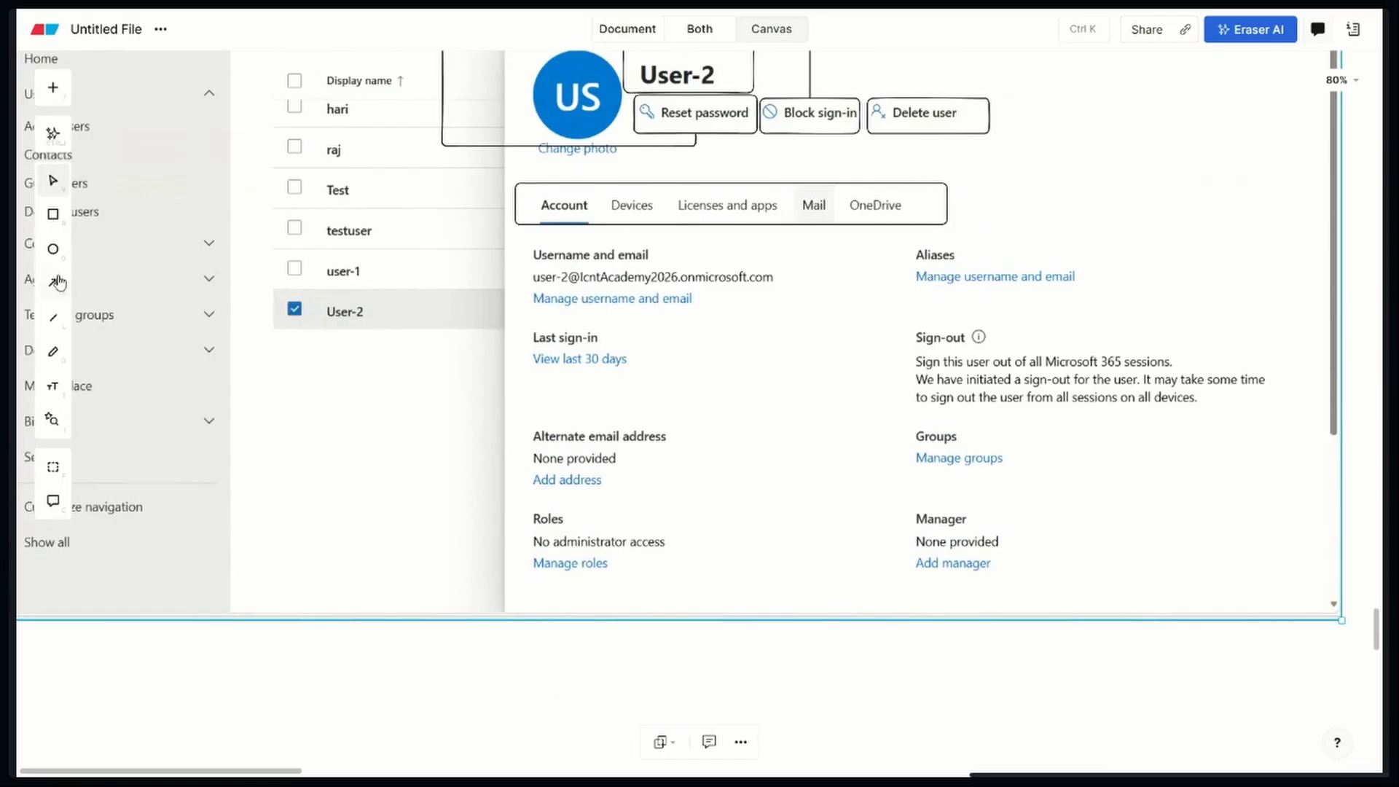
pyautogui.click(52, 213)
pyautogui.moveTo(510, 243)
pyautogui.mouseDown()
pyautogui.moveTo(648, 317)
pyautogui.moveTo(806, 340)
pyautogui.mouseUp()
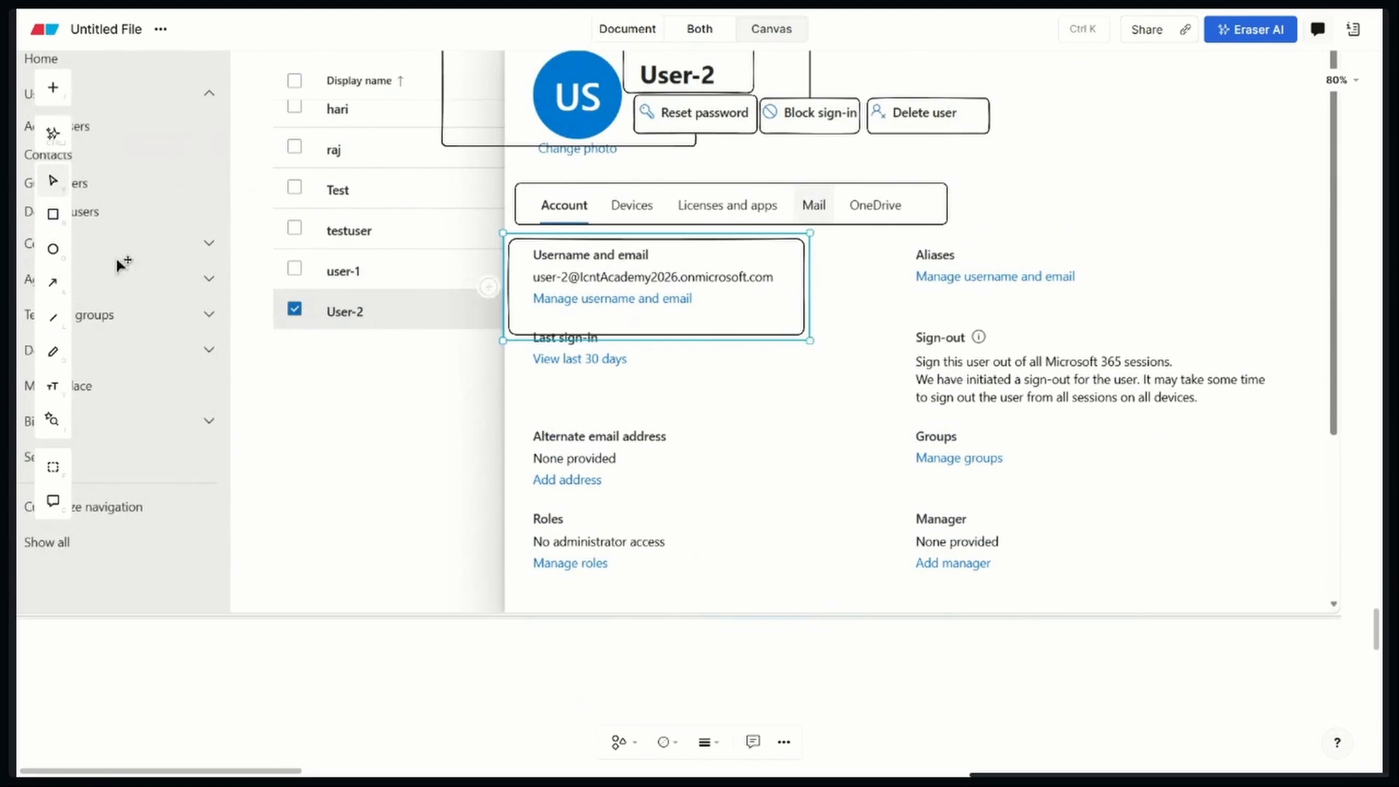
pyautogui.click(53, 214)
pyautogui.moveTo(891, 239); pyautogui.dragTo(1114, 314)
pyautogui.click(633, 335)
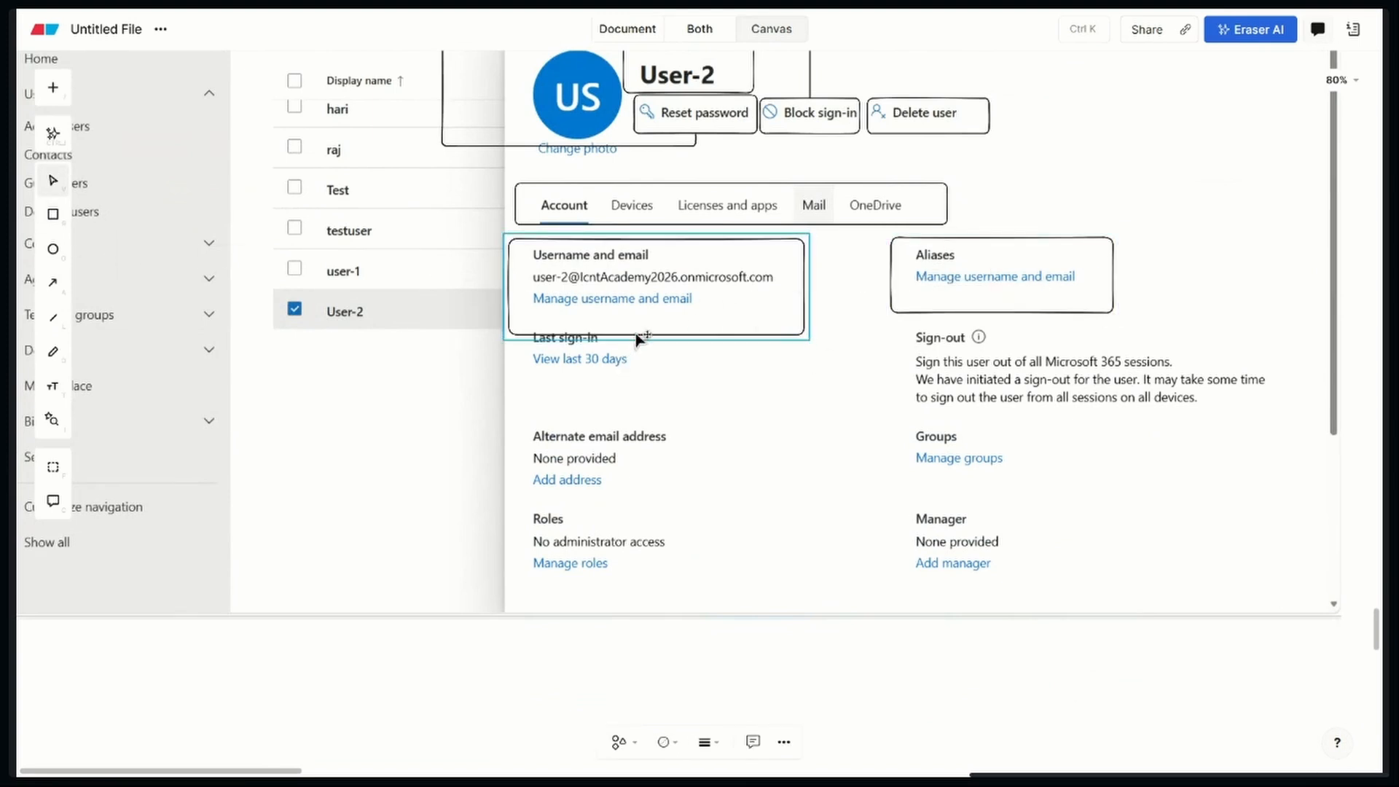
pyautogui.moveTo(672, 342); pyautogui.dragTo(677, 321)
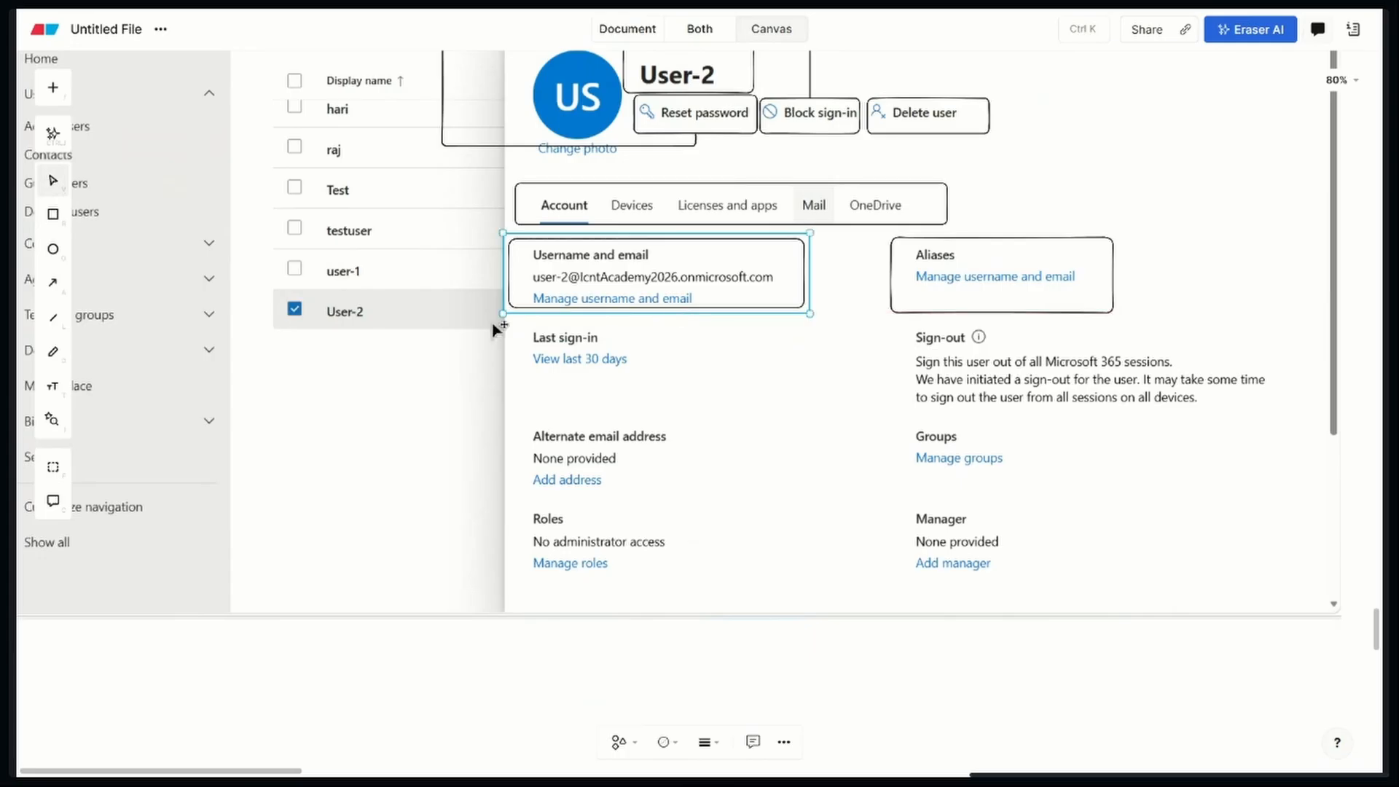
pyautogui.click(52, 214)
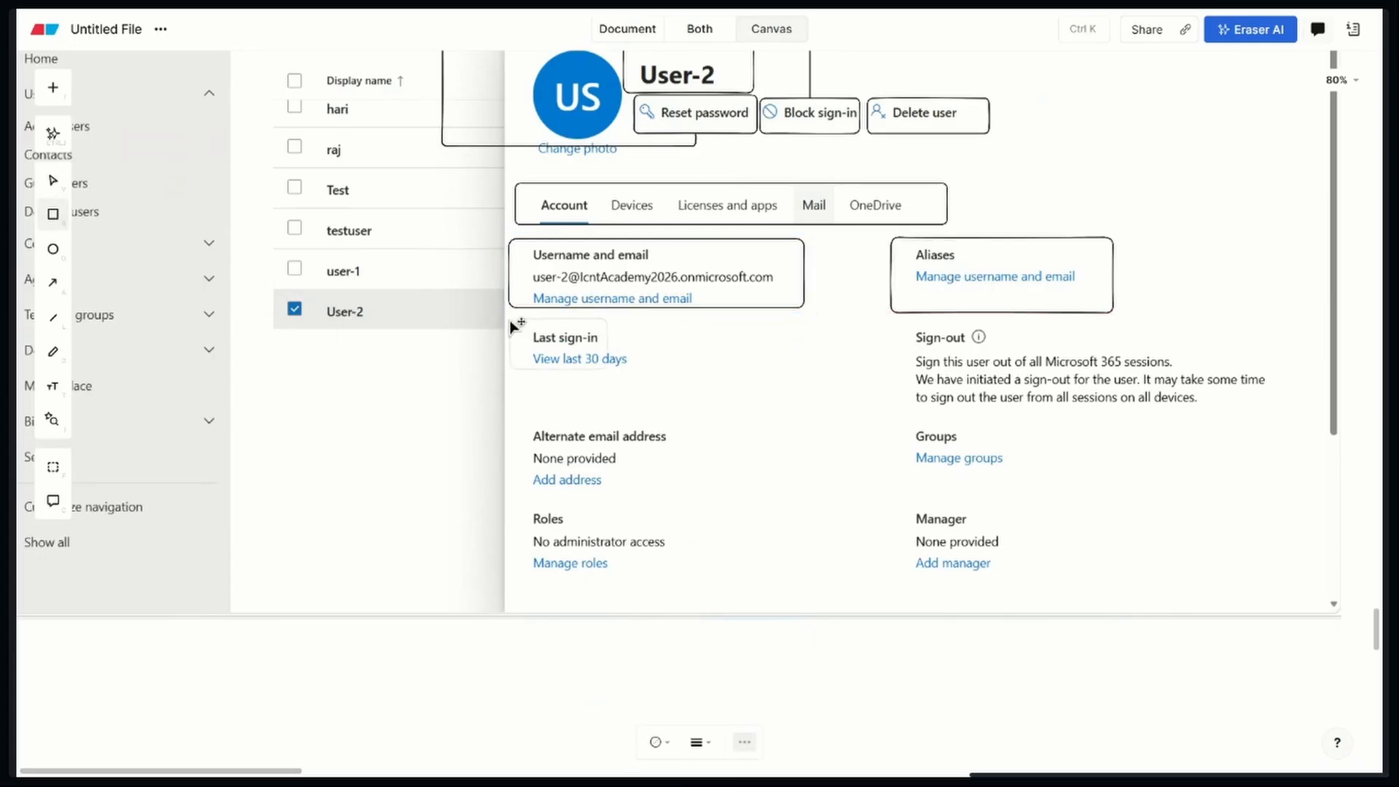
pyautogui.moveTo(510, 319)
pyautogui.mouseDown()
pyautogui.moveTo(576, 360)
pyautogui.moveTo(665, 383)
pyautogui.mouseUp()
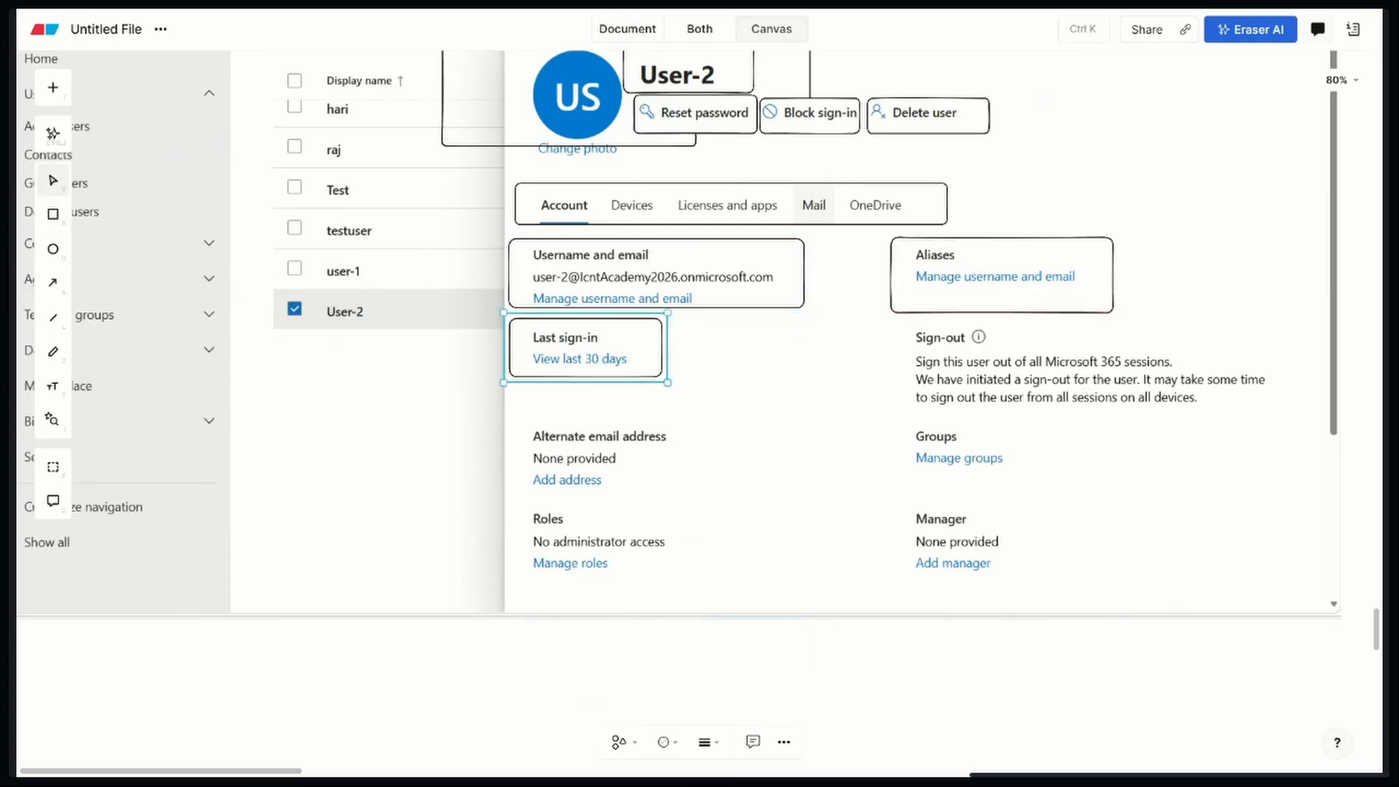
# Outline the Sign-out, Alternate email address and Groups sections of the screenshot with separate rectangles
pyautogui.click(52, 213)
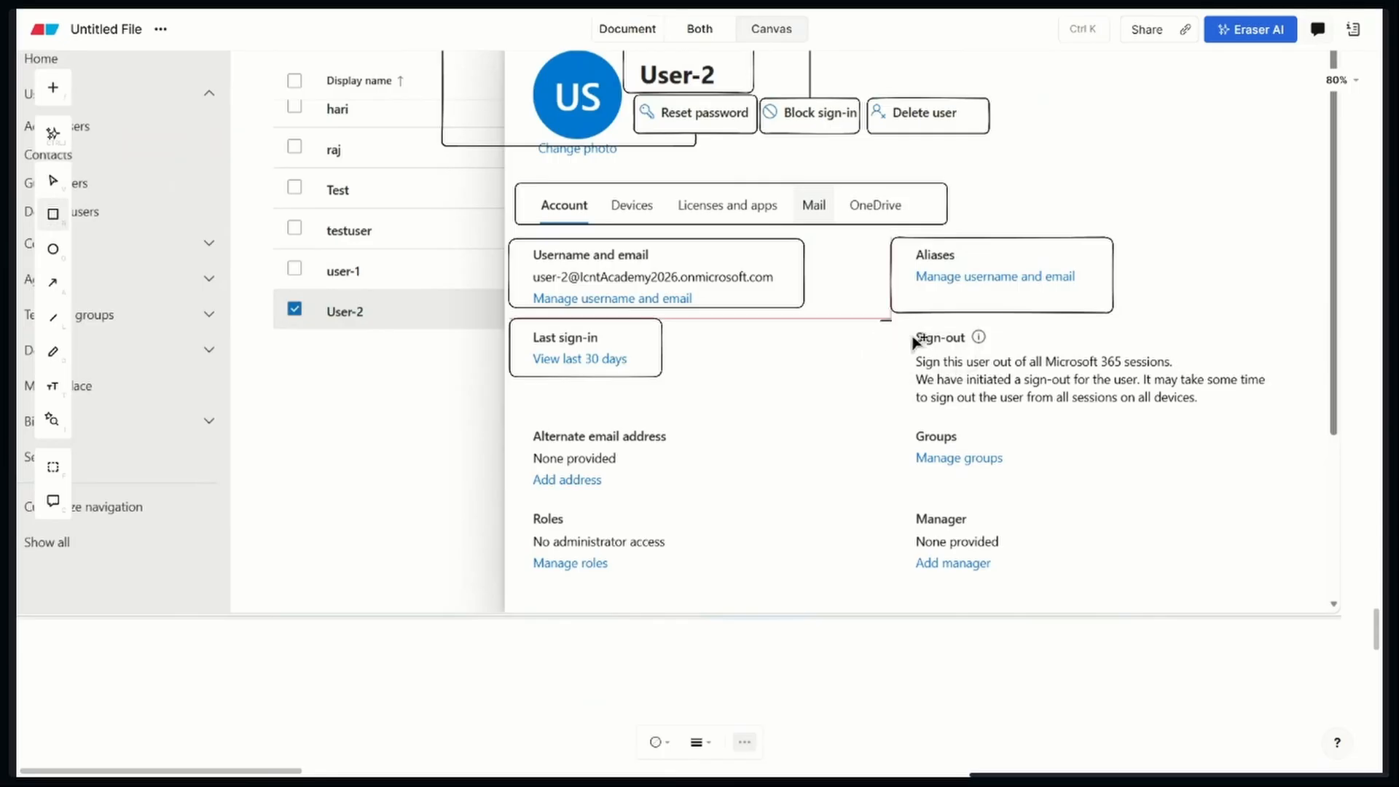
pyautogui.moveTo(880, 321); pyautogui.dragTo(1293, 425)
pyautogui.click(56, 218)
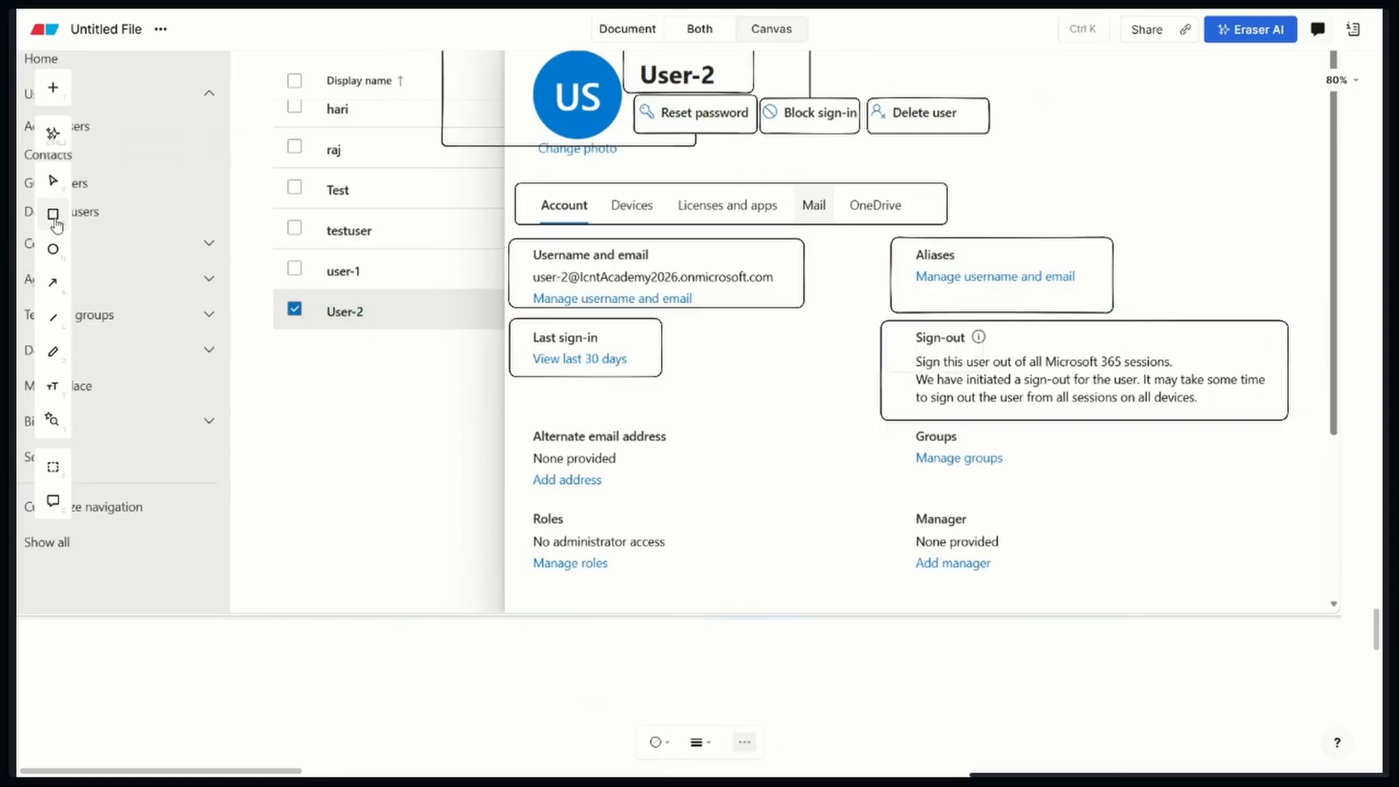
pyautogui.moveTo(513, 417)
pyautogui.mouseDown()
pyautogui.moveTo(609, 478)
pyautogui.moveTo(698, 504)
pyautogui.mouseUp()
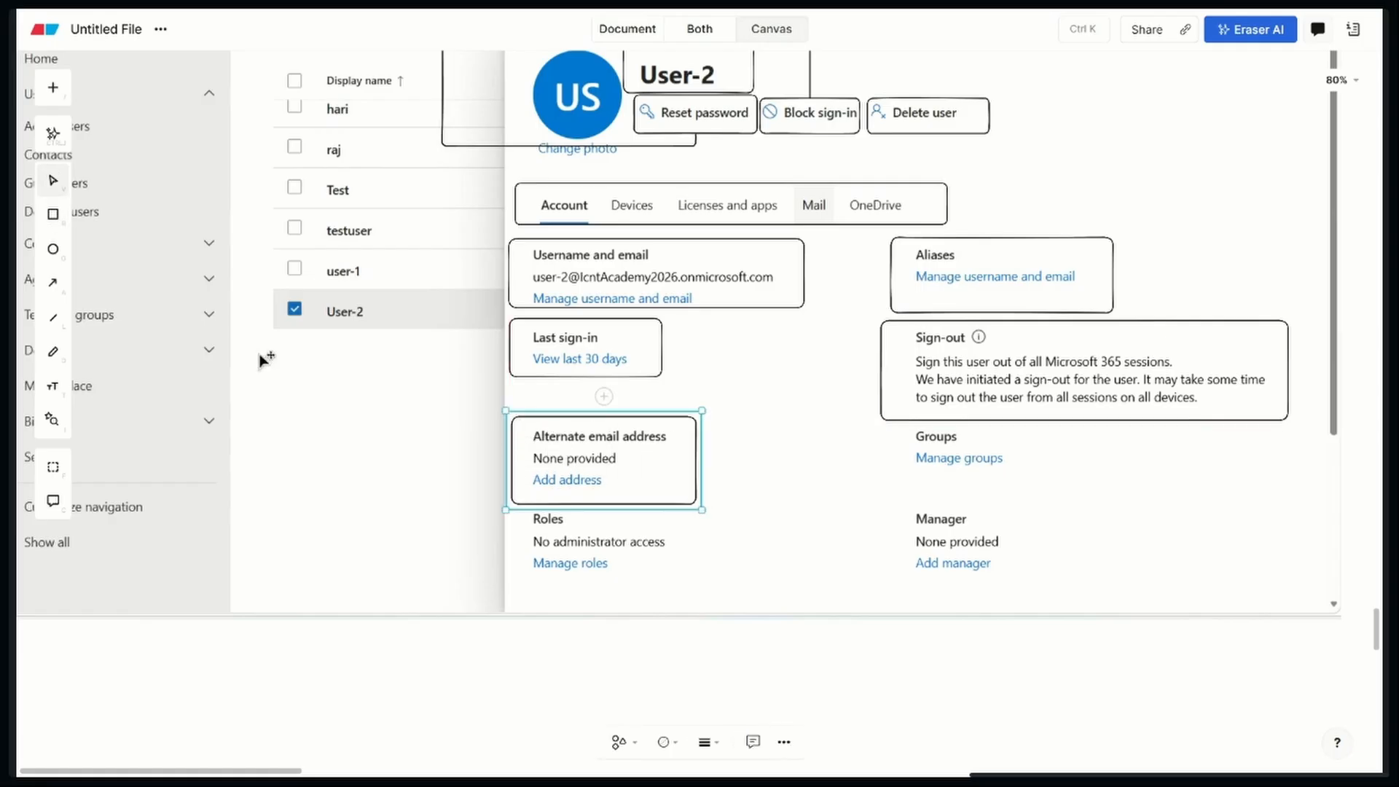
pyautogui.click(53, 215)
pyautogui.moveTo(891, 430); pyautogui.dragTo(1047, 482)
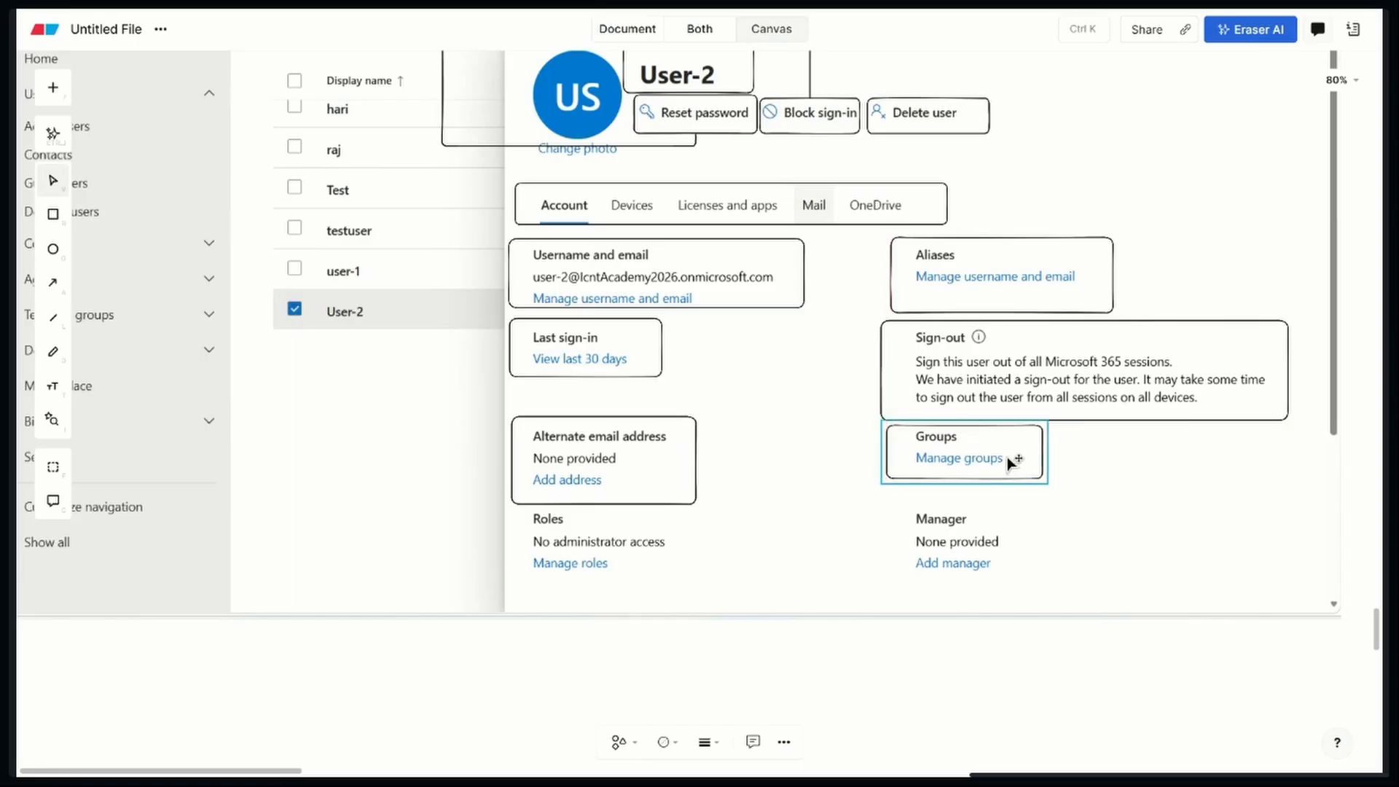
# Outline the Roles and Manager sections of the screenshot with separate rectangles
pyautogui.click(53, 214)
pyautogui.moveTo(513, 514); pyautogui.dragTo(703, 590)
pyautogui.click(65, 228)
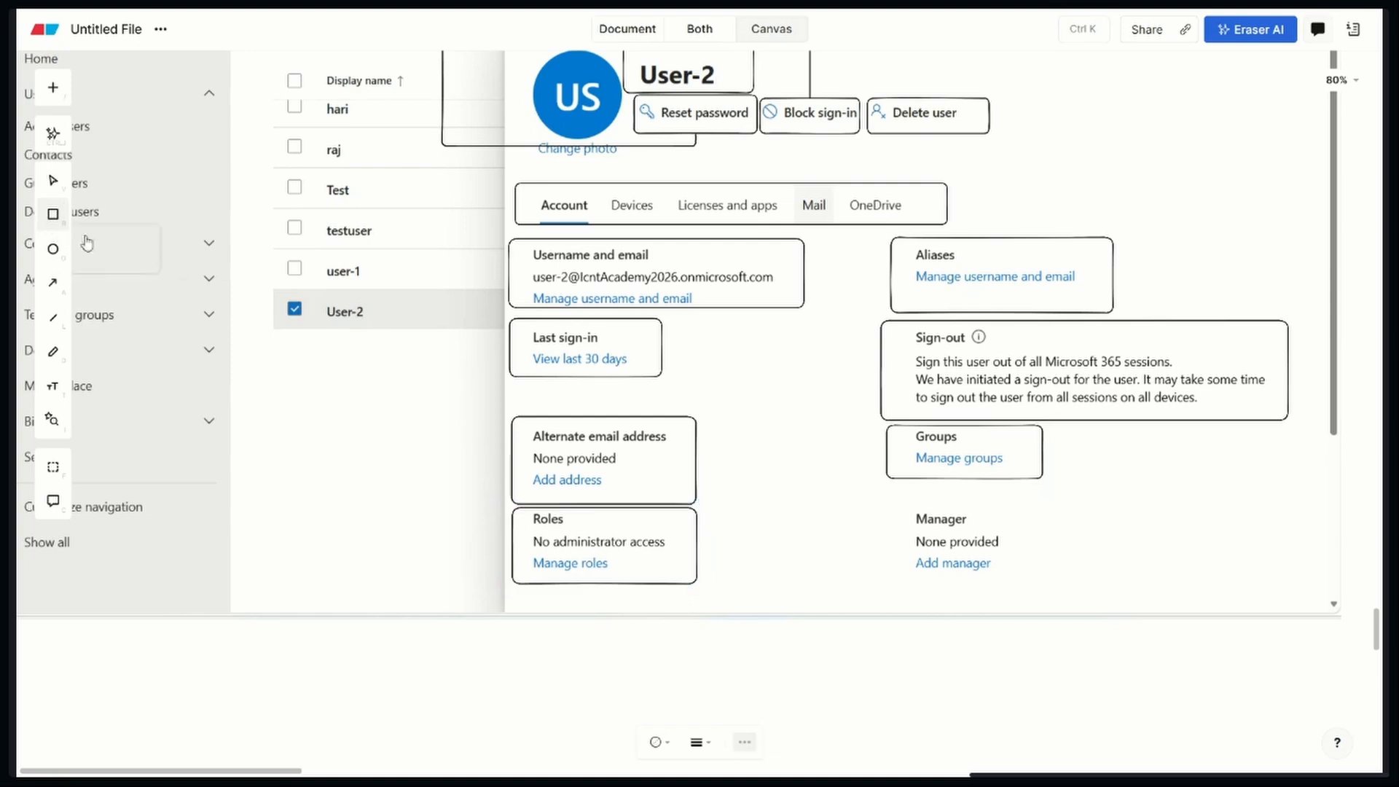
pyautogui.moveTo(880, 494); pyautogui.dragTo(1053, 585)
pyautogui.click(787, 598)
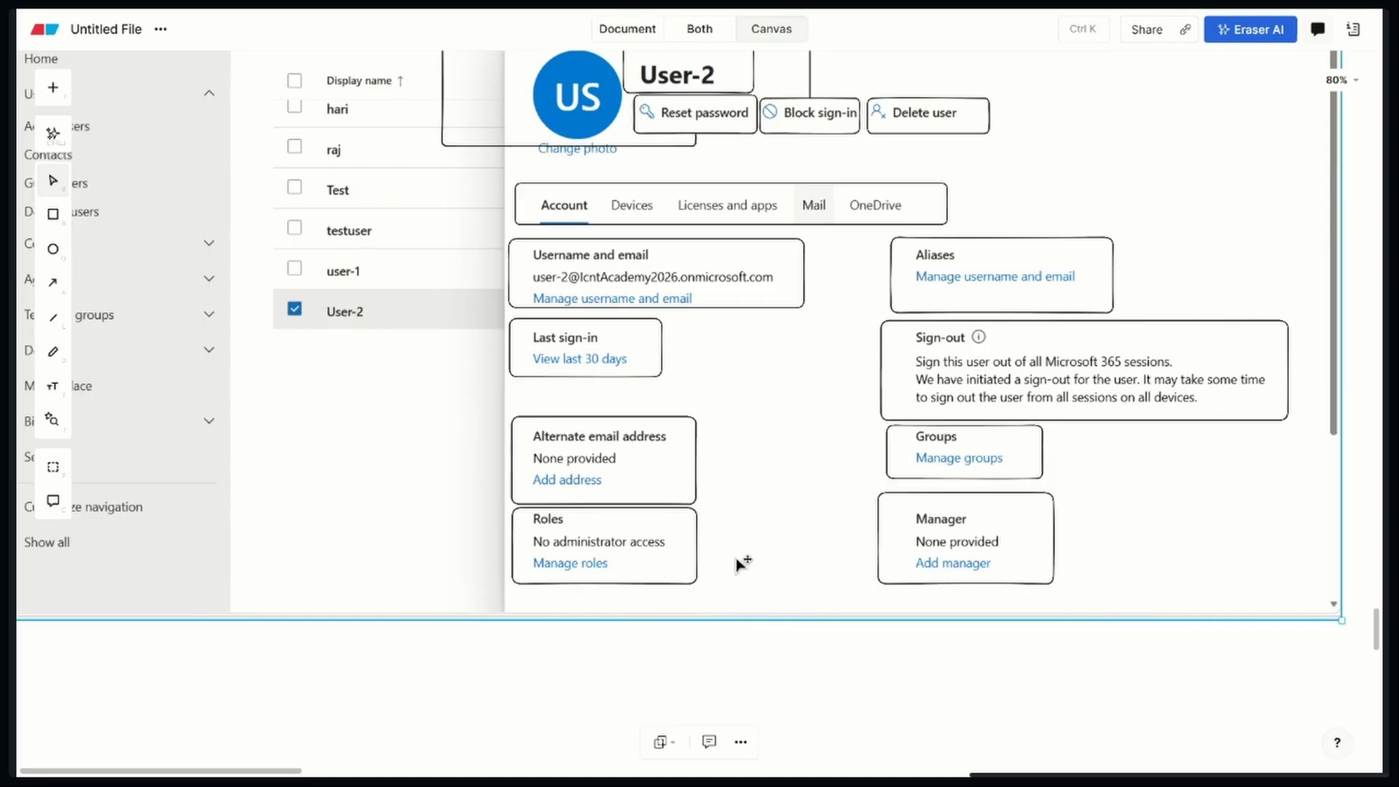
pyautogui.scroll(10, 743, 569)
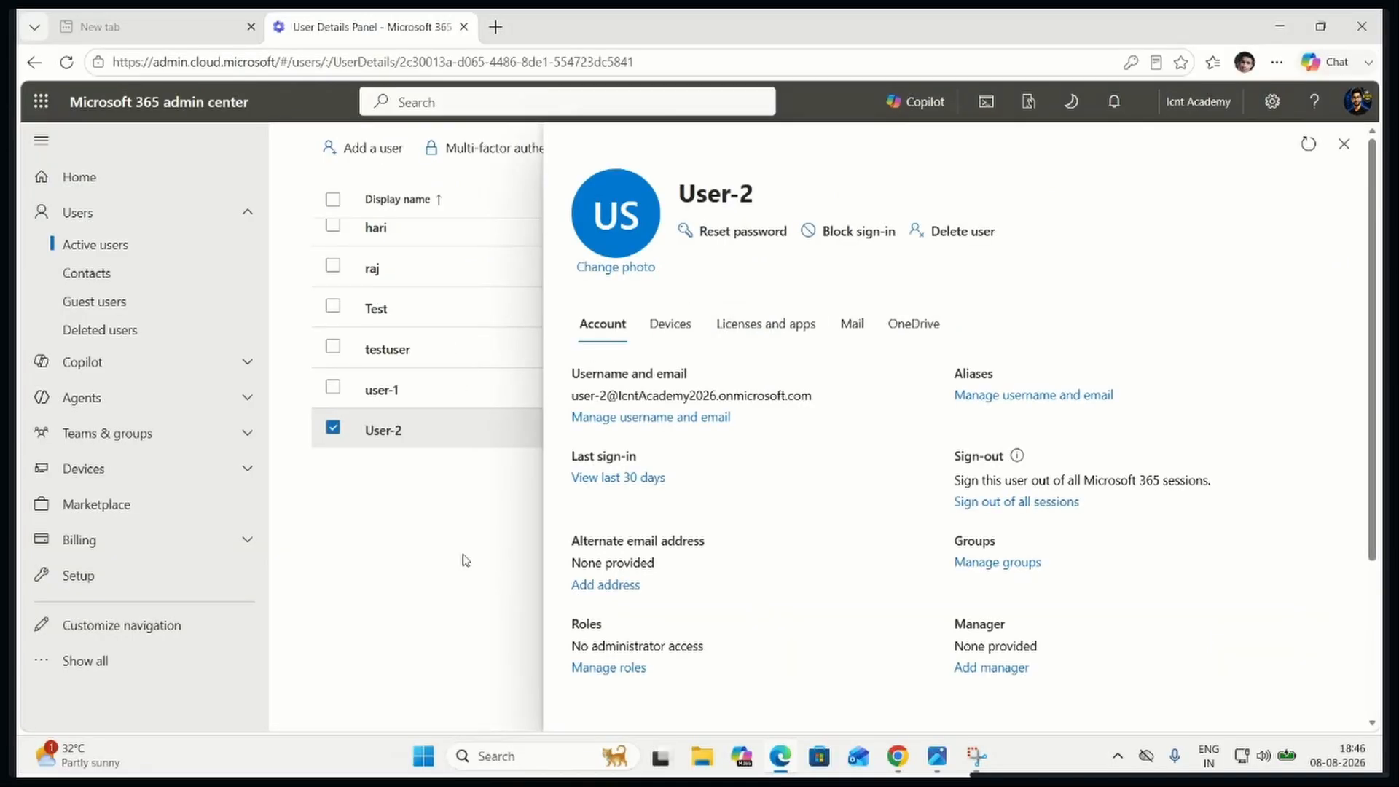
pyautogui.click(1343, 144)
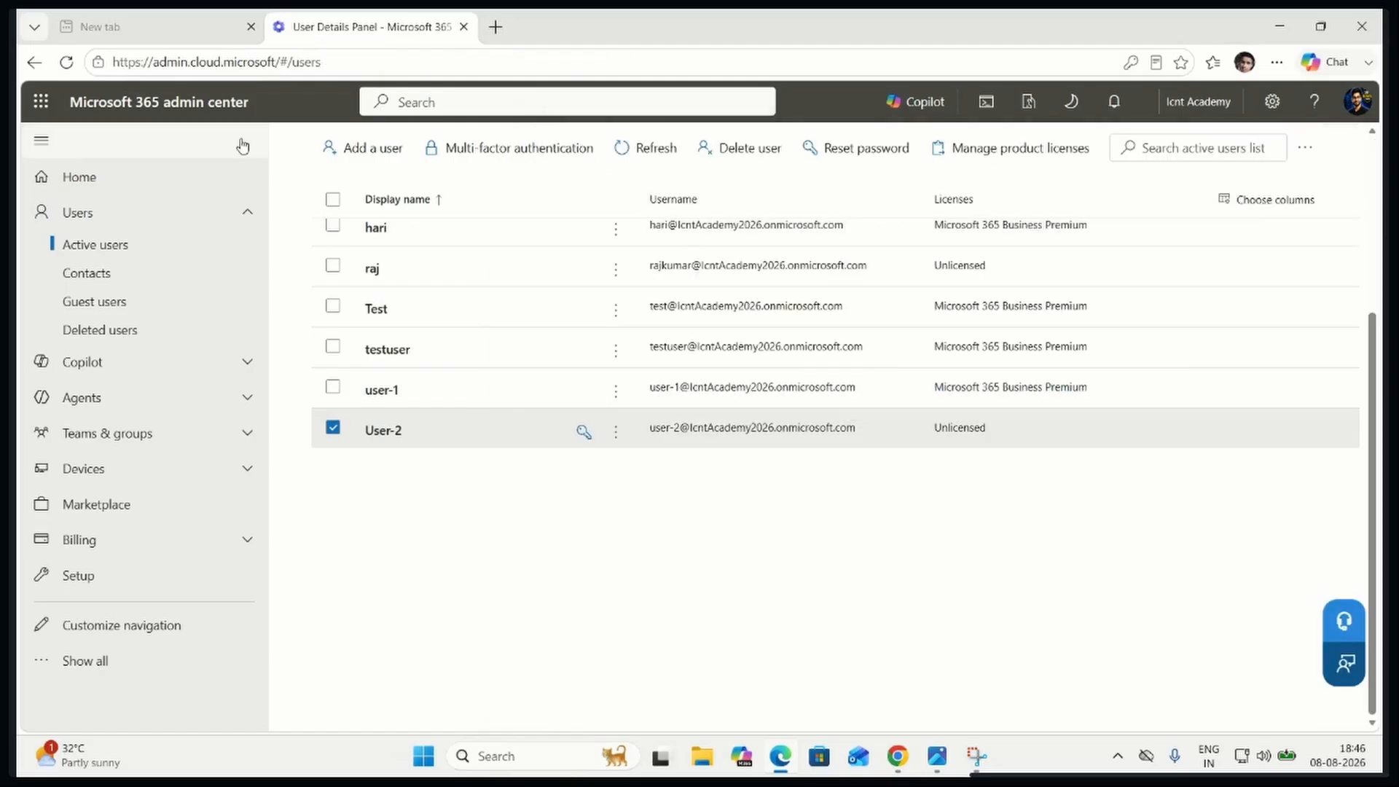
pyautogui.click(41, 101)
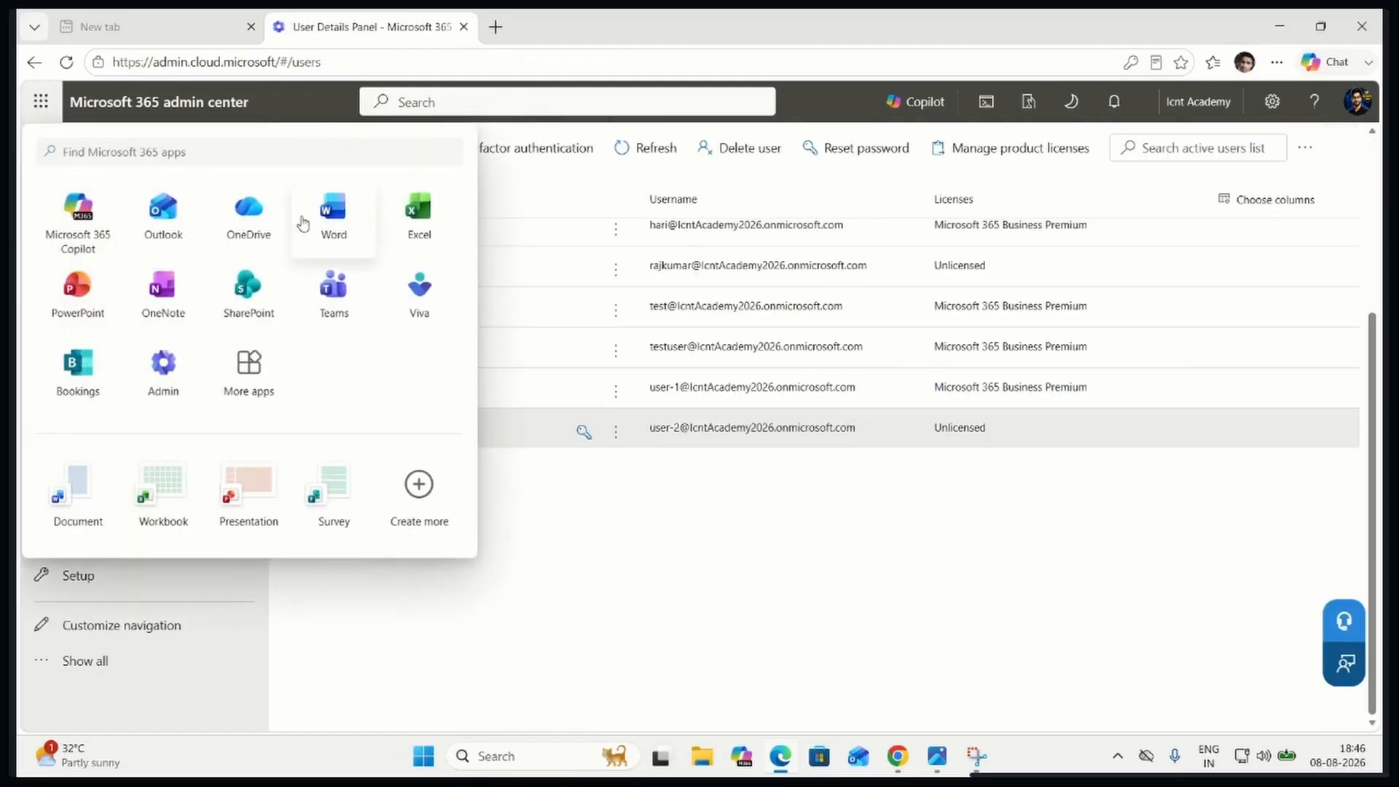
pyautogui.scroll(4, 656, 357)
pyautogui.click(945, 331)
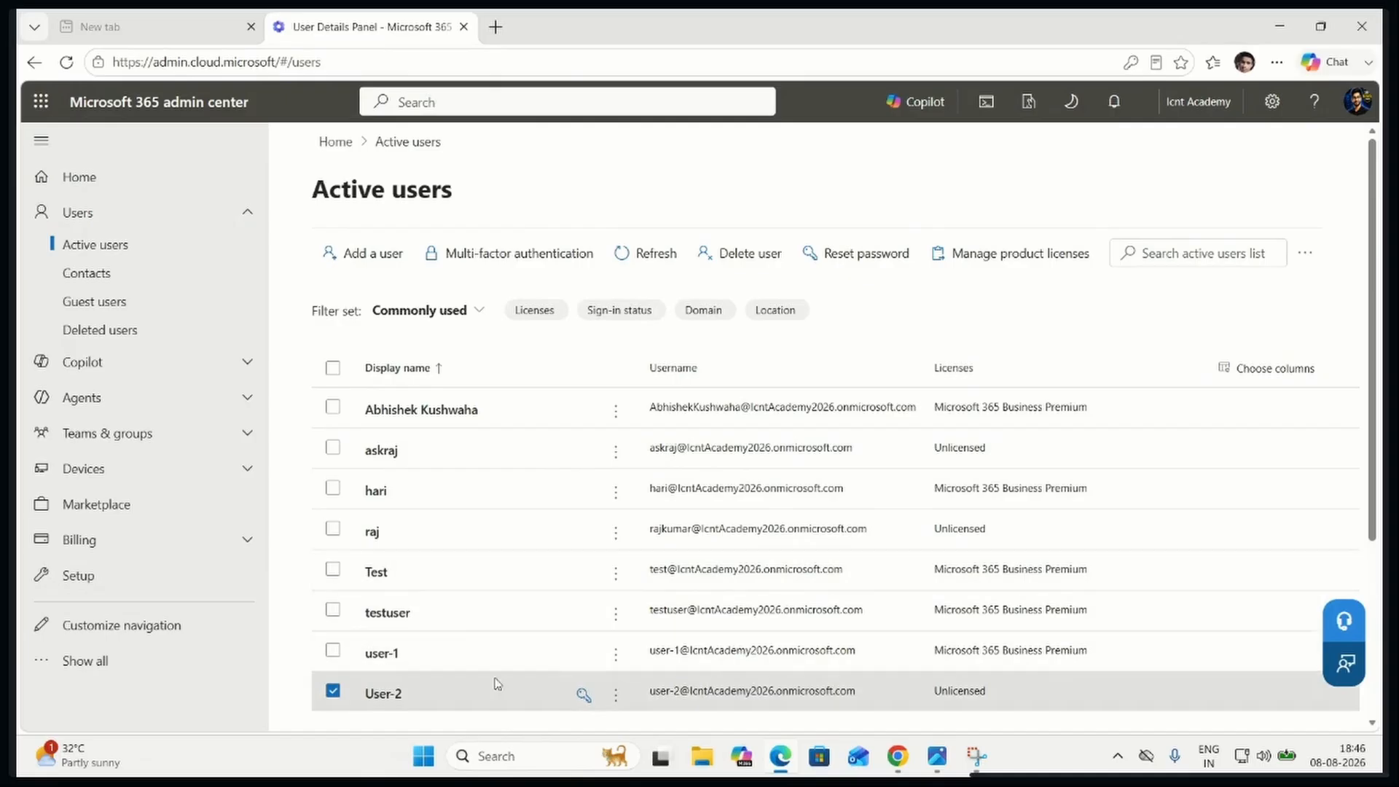
# Copy User-2's username from its account details and open the office.com sign-in page in a new InPrivate window
pyautogui.click(696, 690)
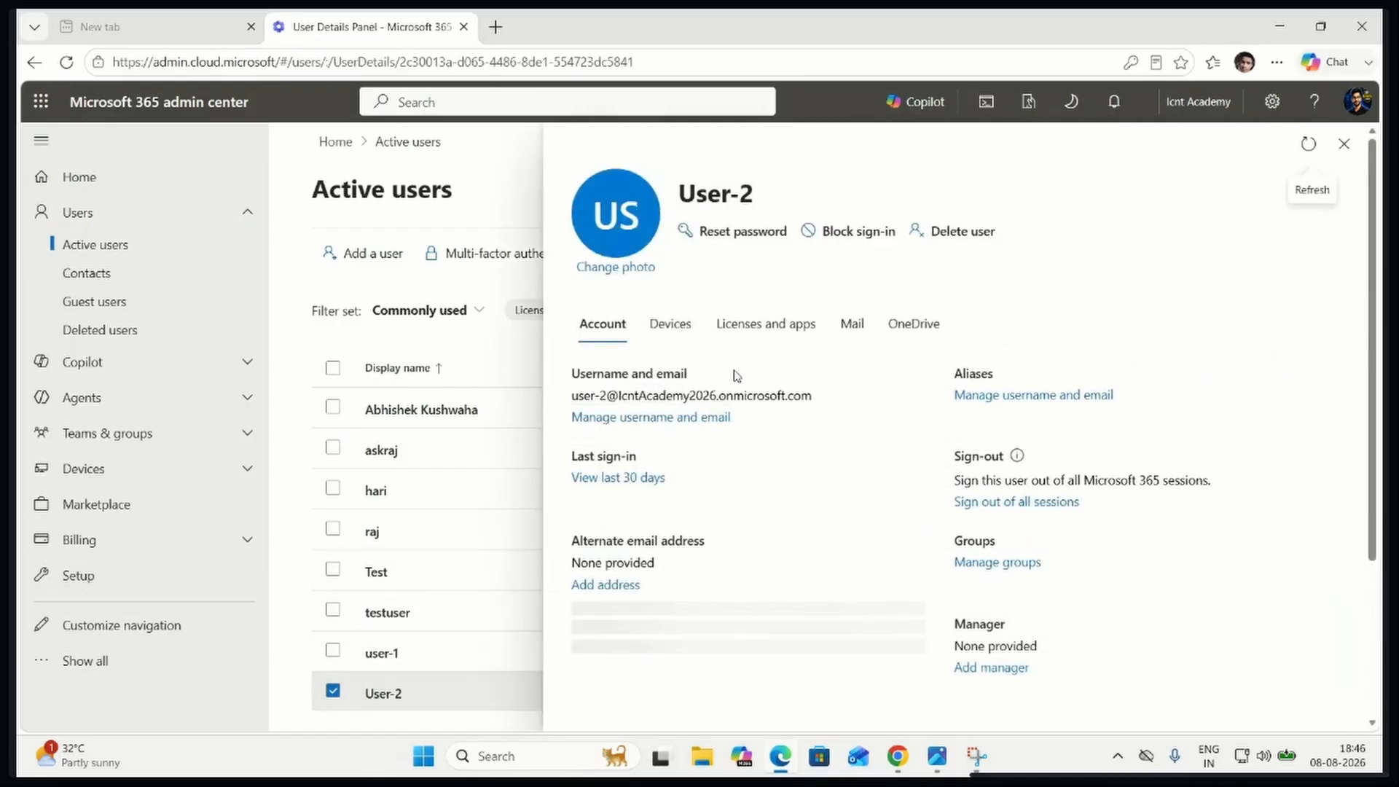
pyautogui.tripleClick(683, 397)
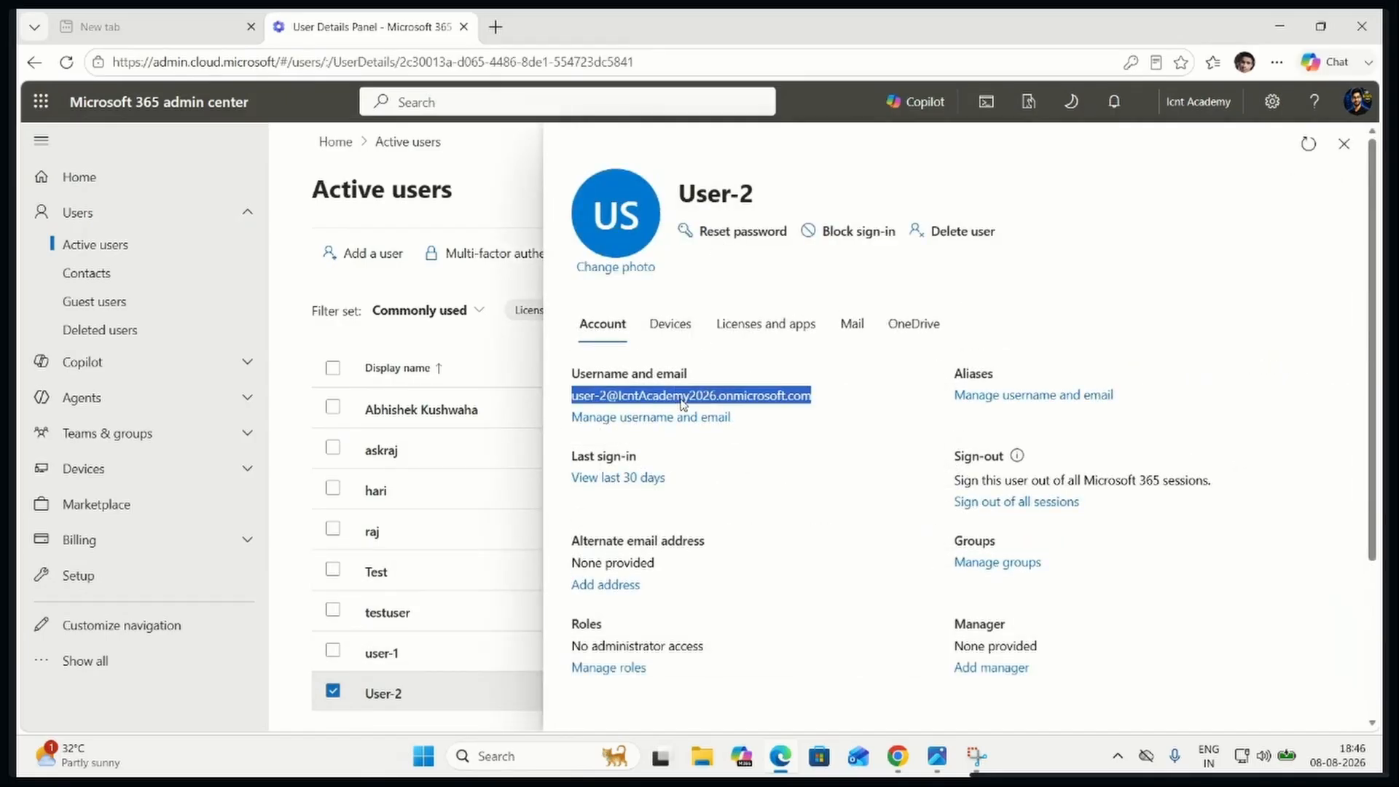
pyautogui.hotkey('ctrl', 'shift', 'n')
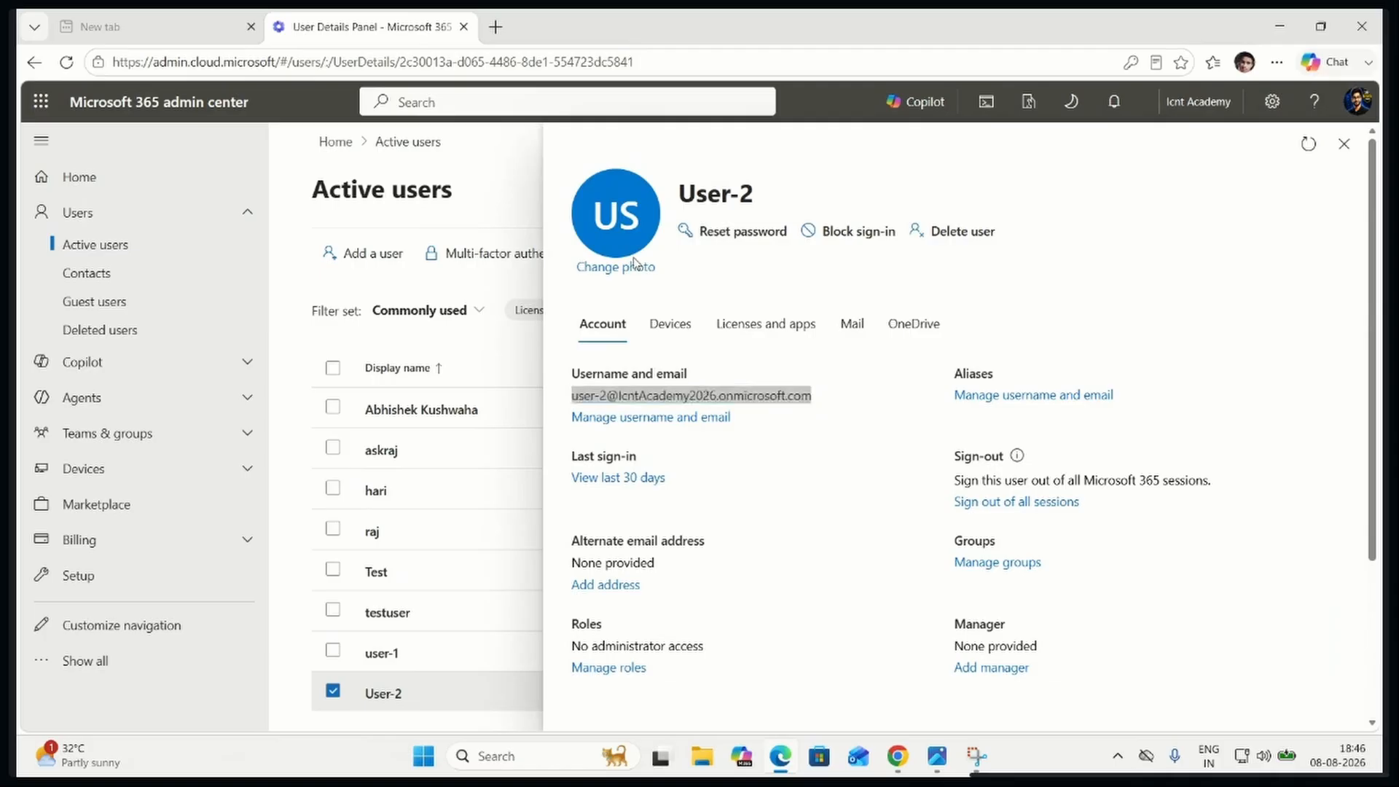
pyautogui.write('office.com')
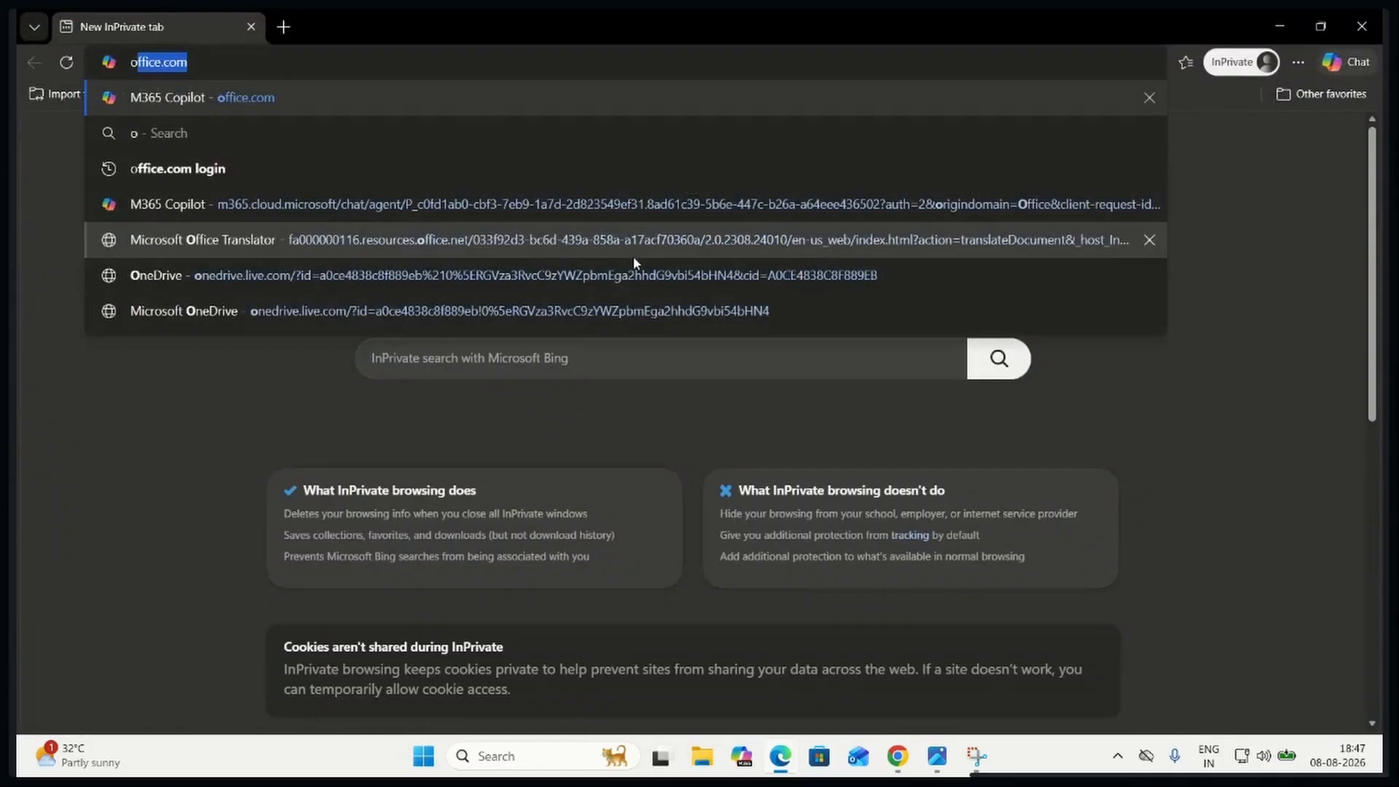
pyautogui.press('Return')
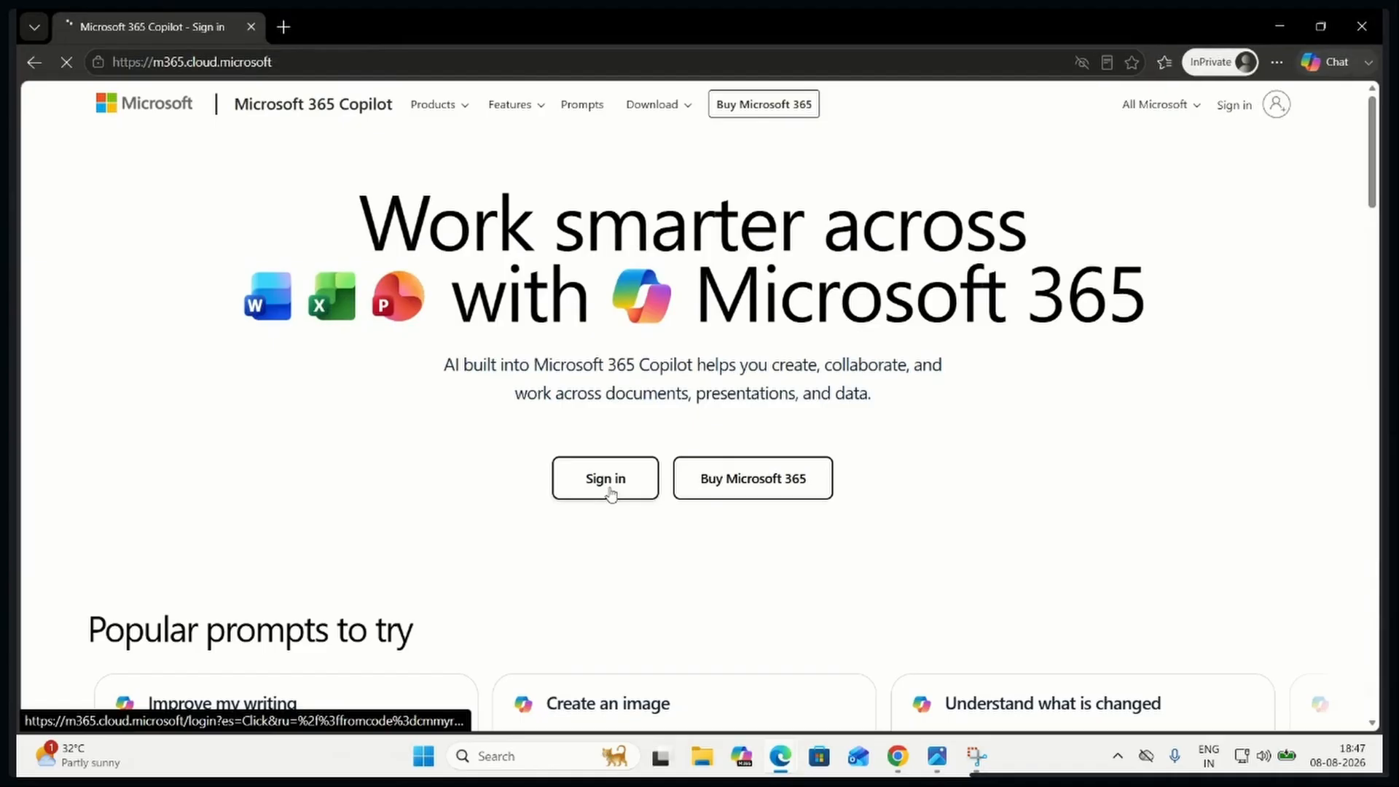
pyautogui.click(611, 494)
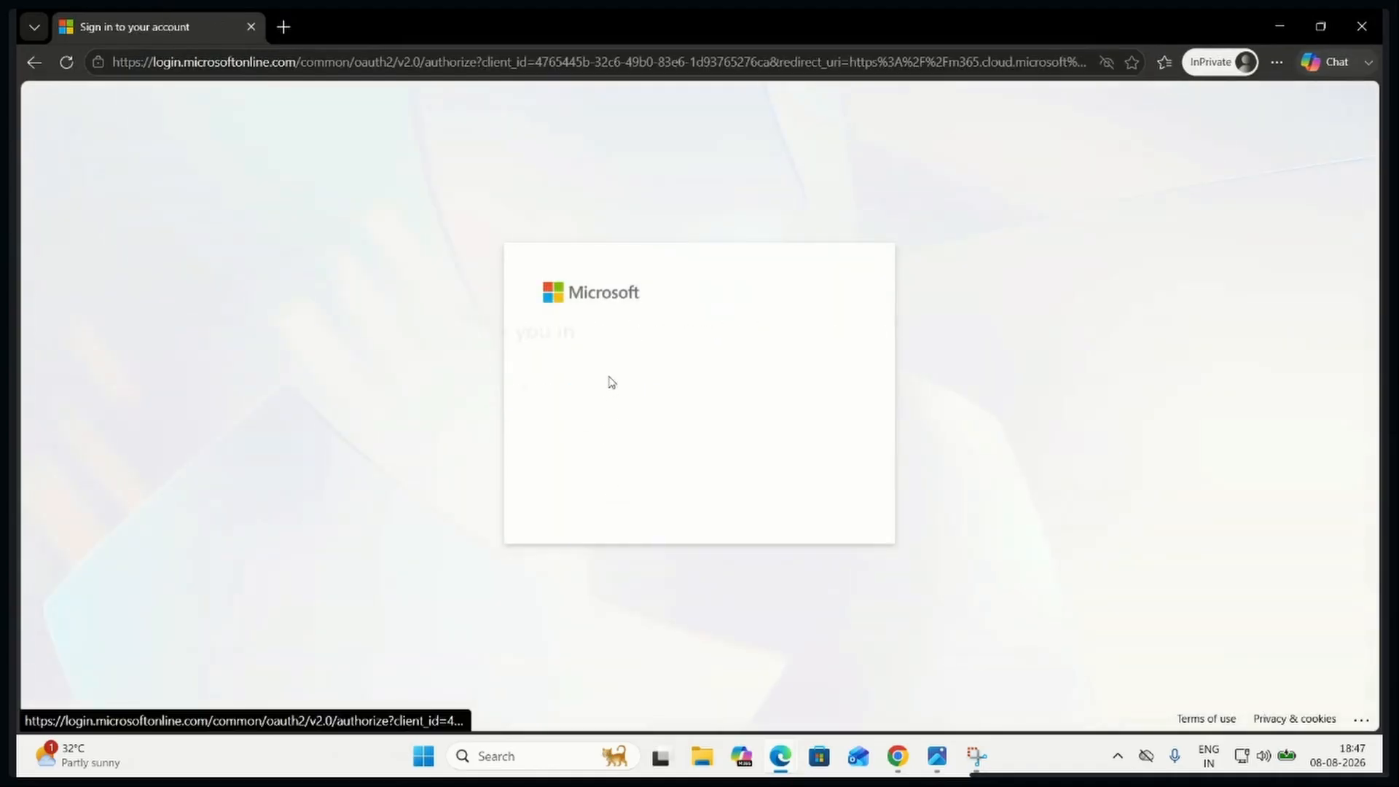
# Sign in to Microsoft 365 as User-2 with the copied username and the account password
pyautogui.click(614, 357)
pyautogui.hotkey('ctrl', 'v')
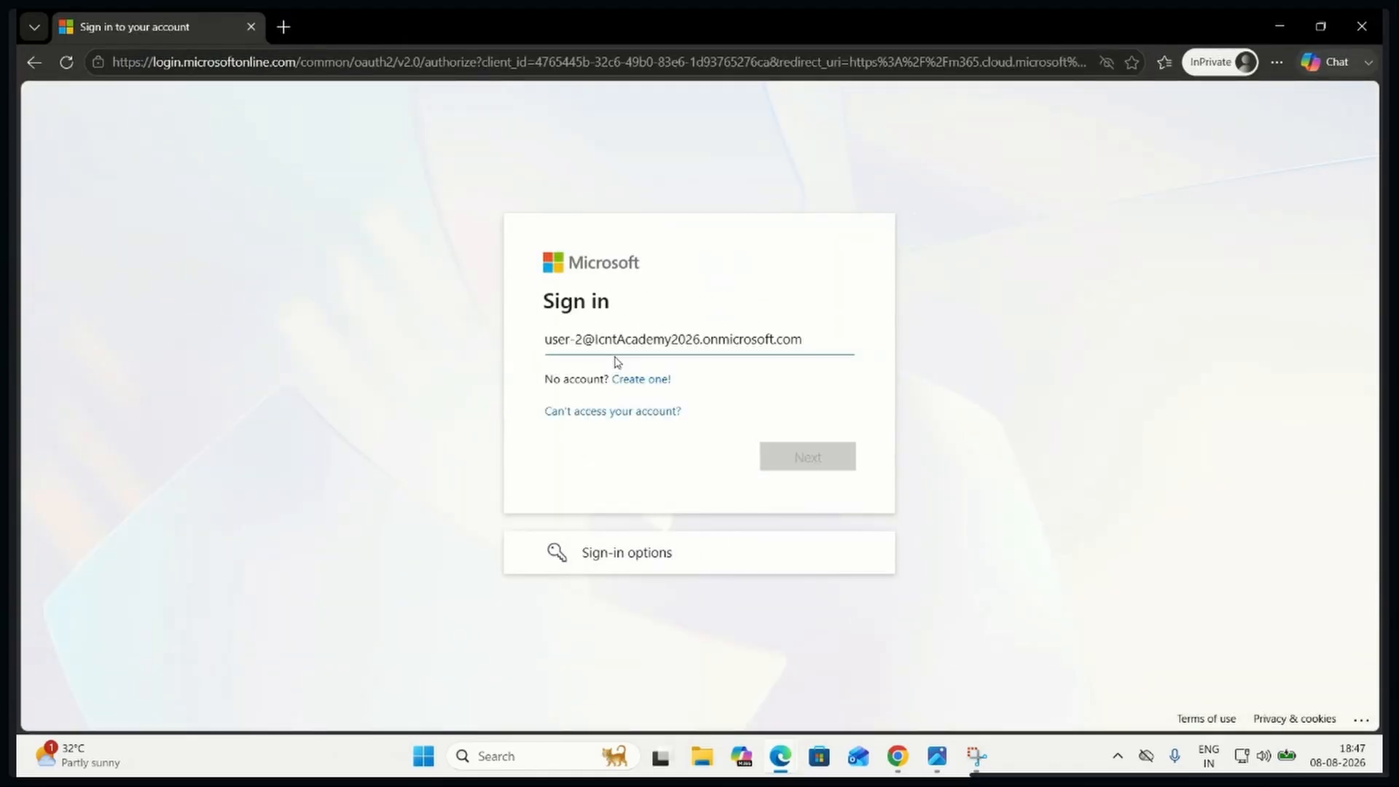
pyautogui.press('Return')
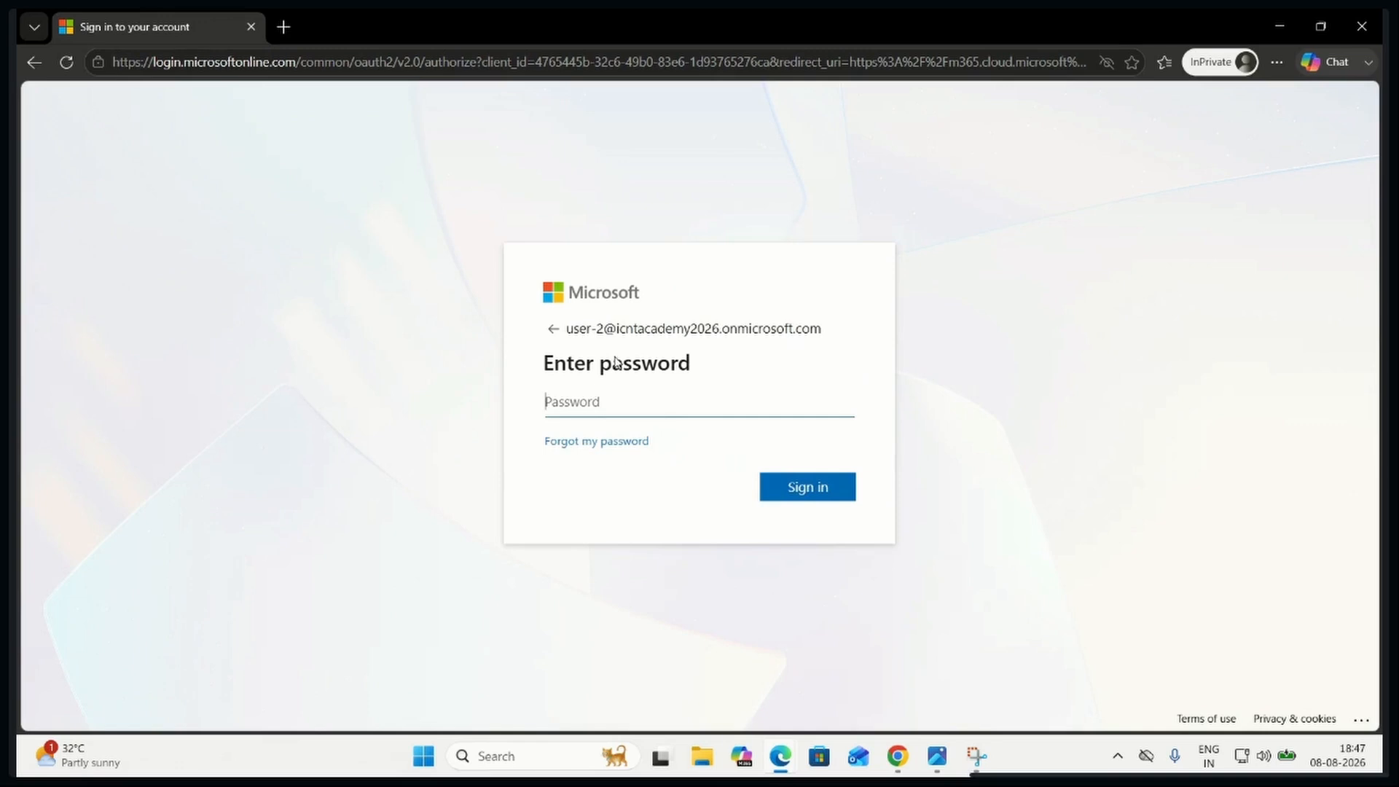
pyautogui.write('••')
pyautogui.press('Return')
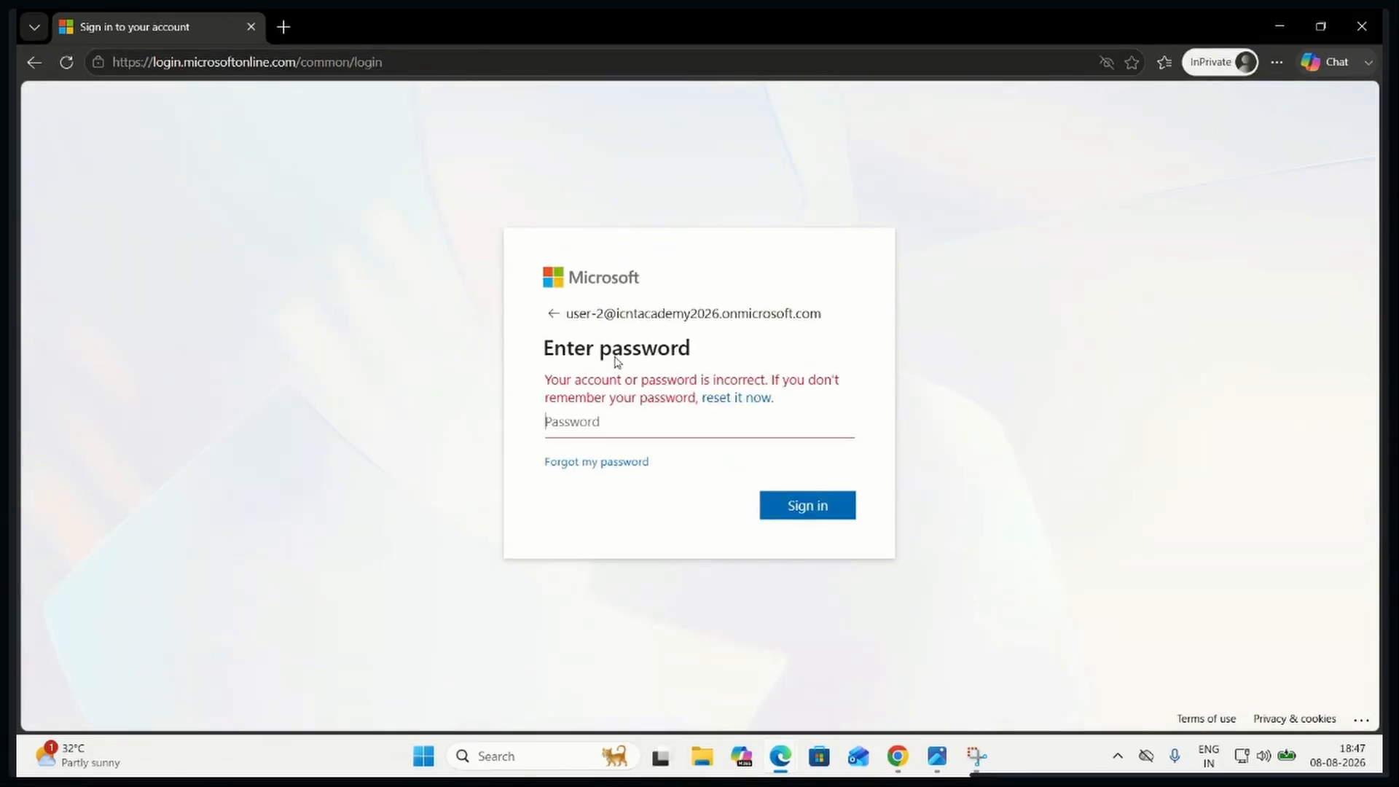
pyautogui.write('••')
pyautogui.press('Return')
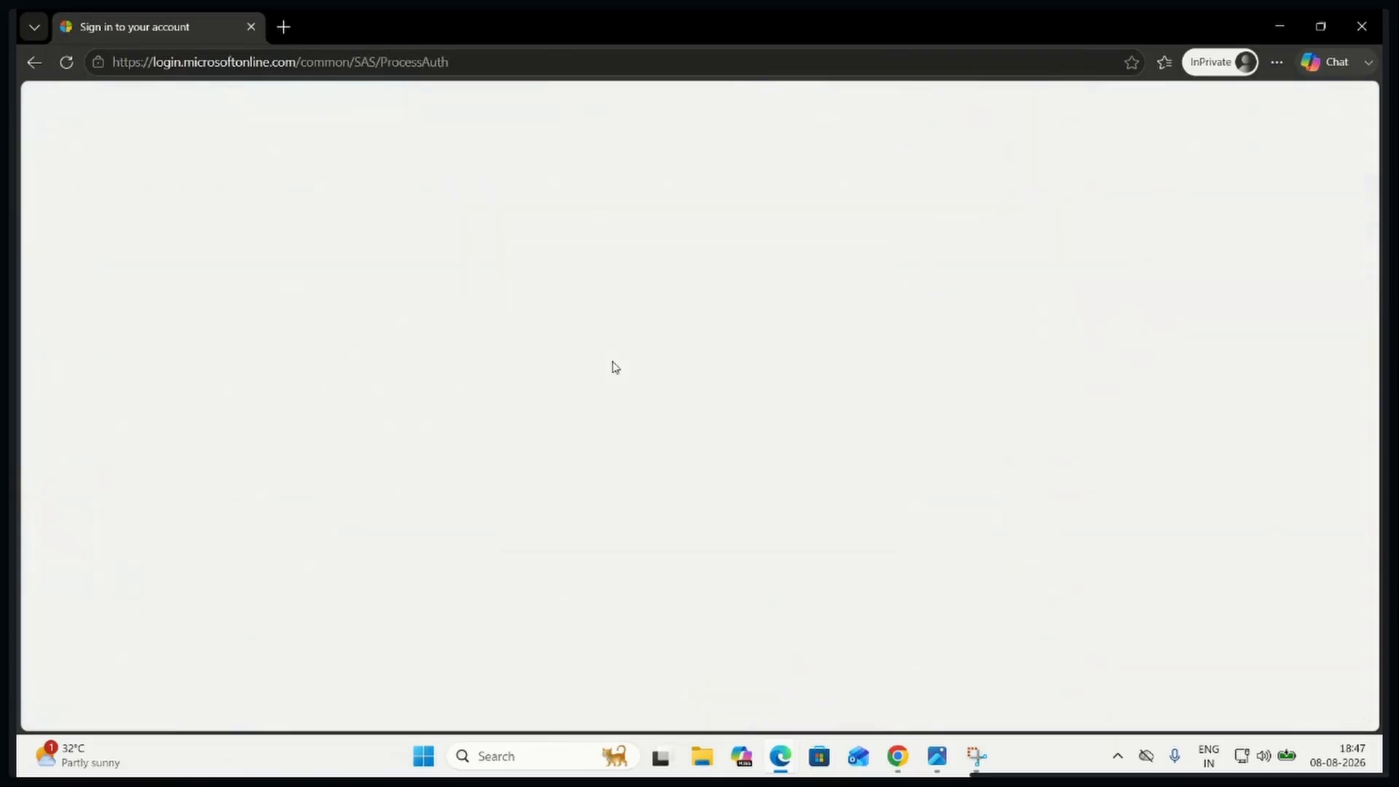
pyautogui.click(810, 495)
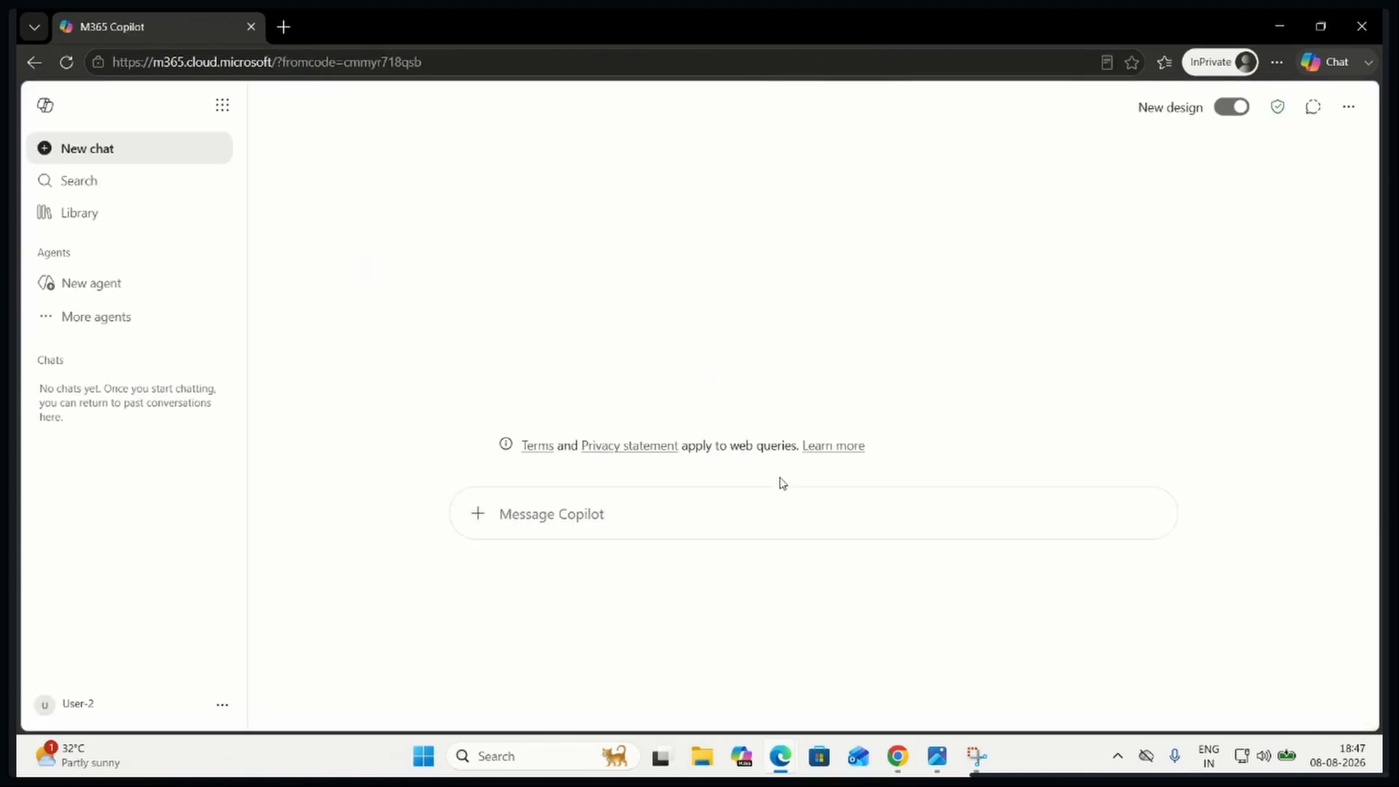
# Open Outlook from User-2's Microsoft 365 apps and start a new mail
pyautogui.click(222, 107)
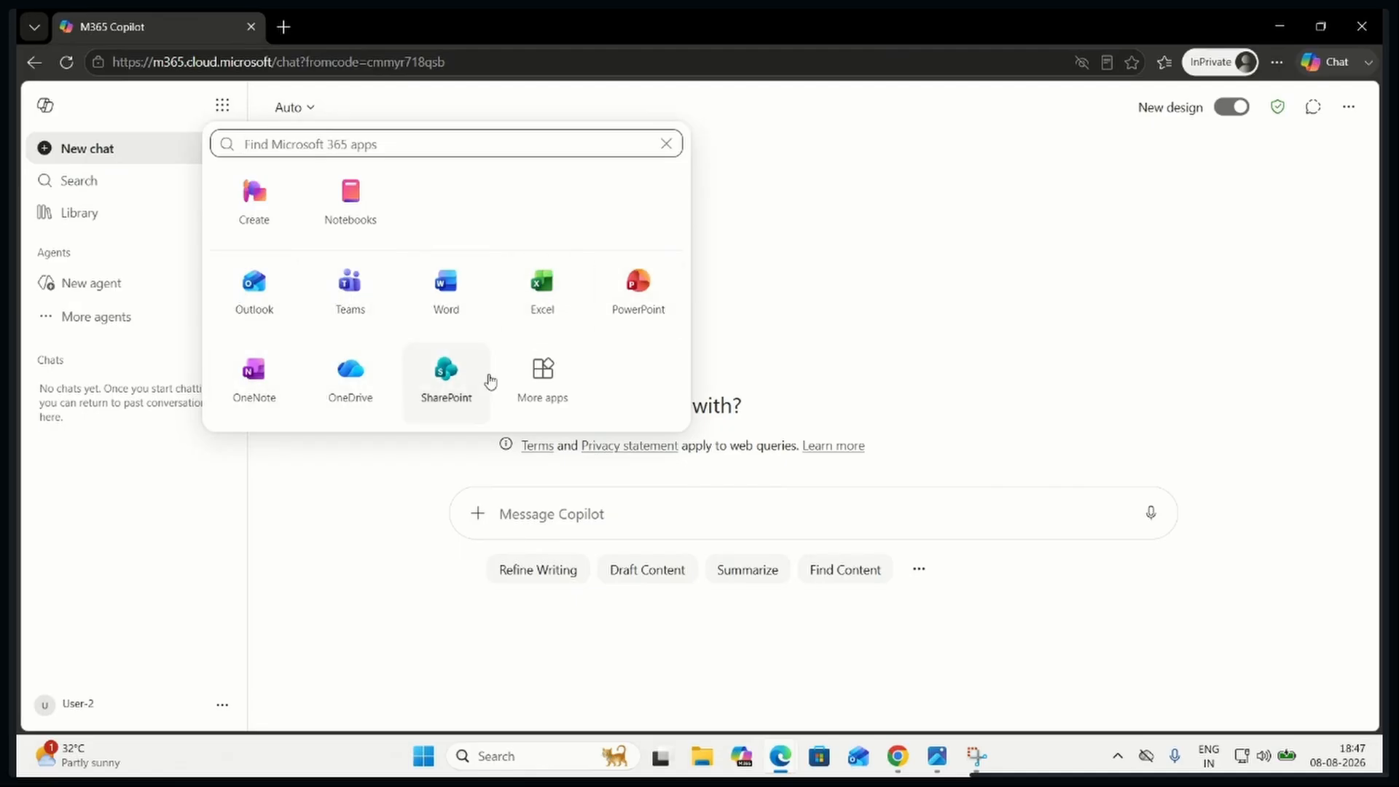
pyautogui.click(276, 300)
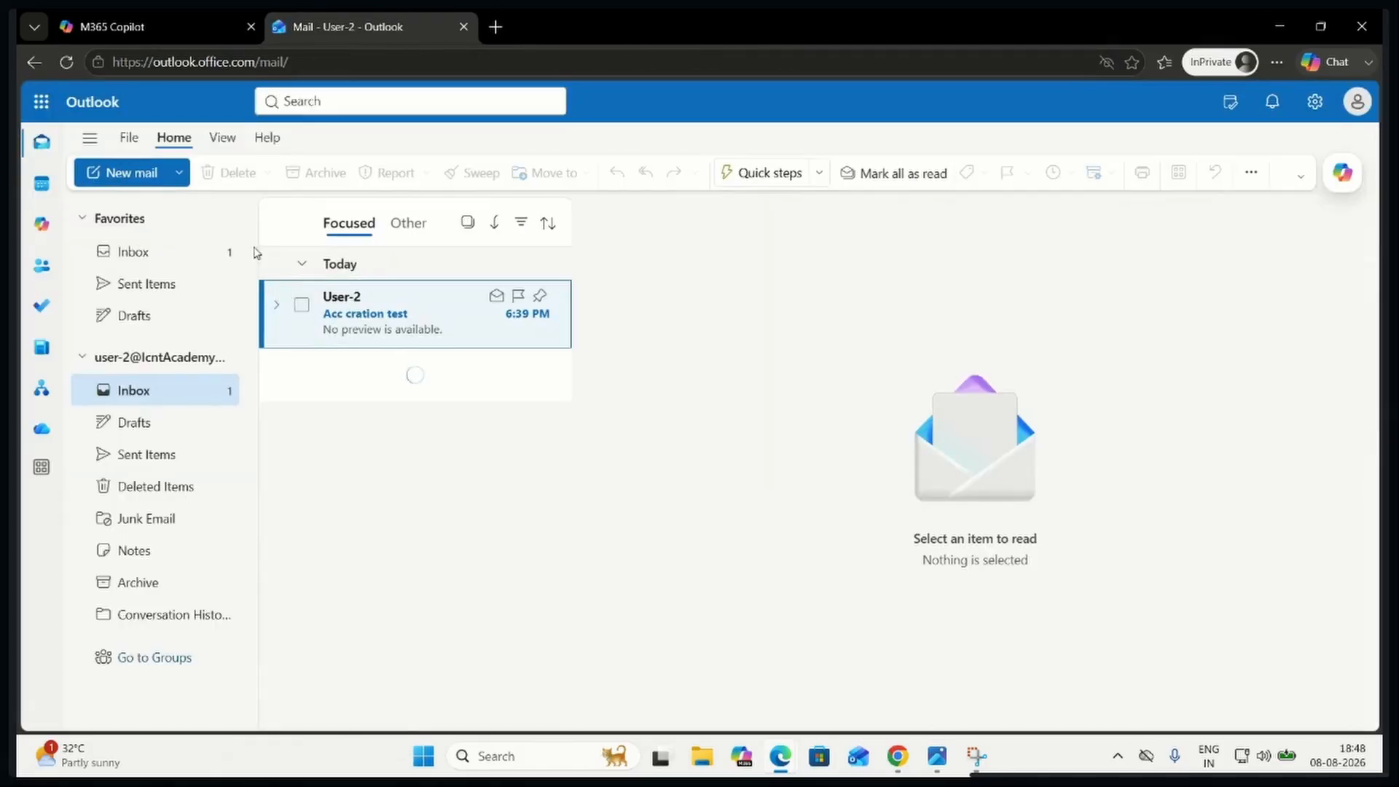
pyautogui.click(131, 173)
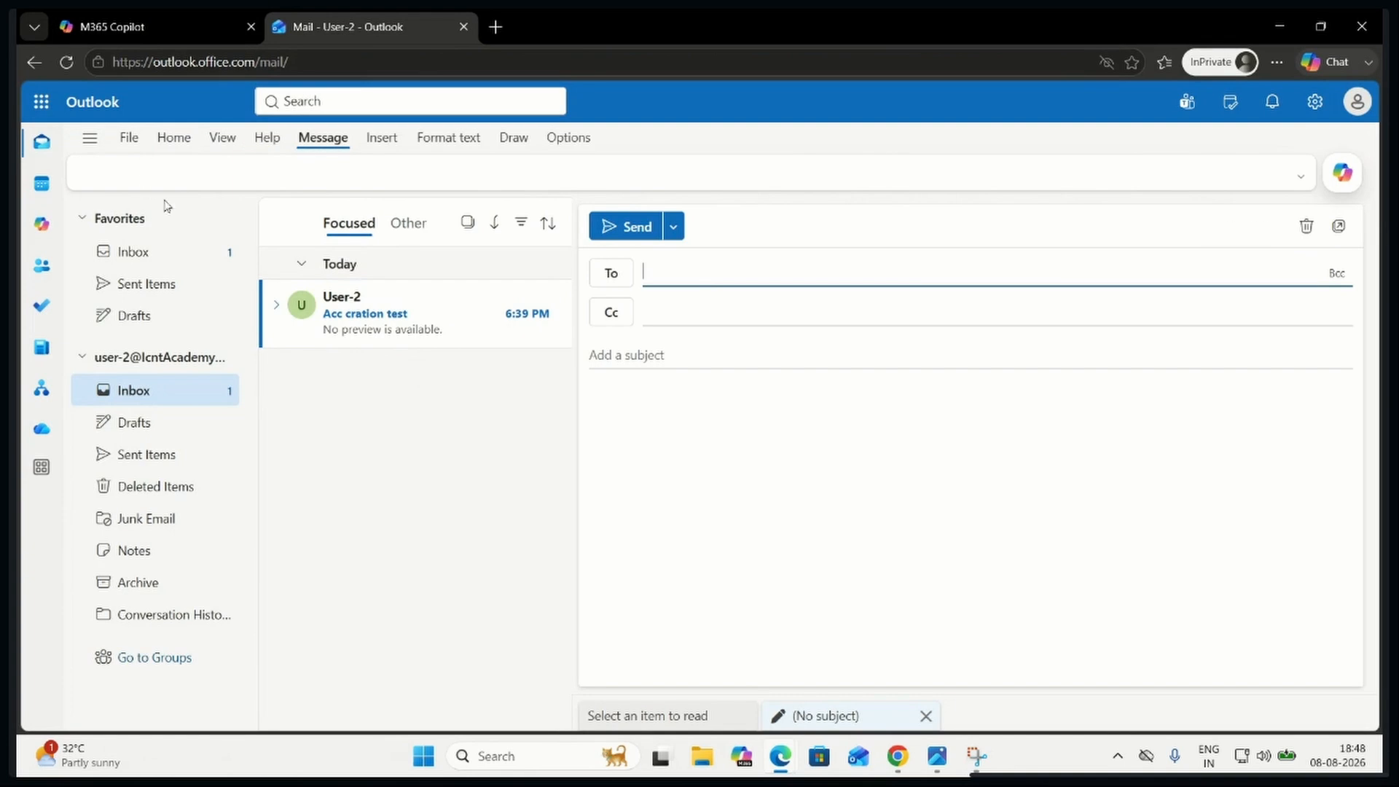
# Switch to the Microsoft 365 admin center and copy the e-mail address from the first listed user's account details
pyautogui.moveTo(774, 751)
pyautogui.click(703, 650)
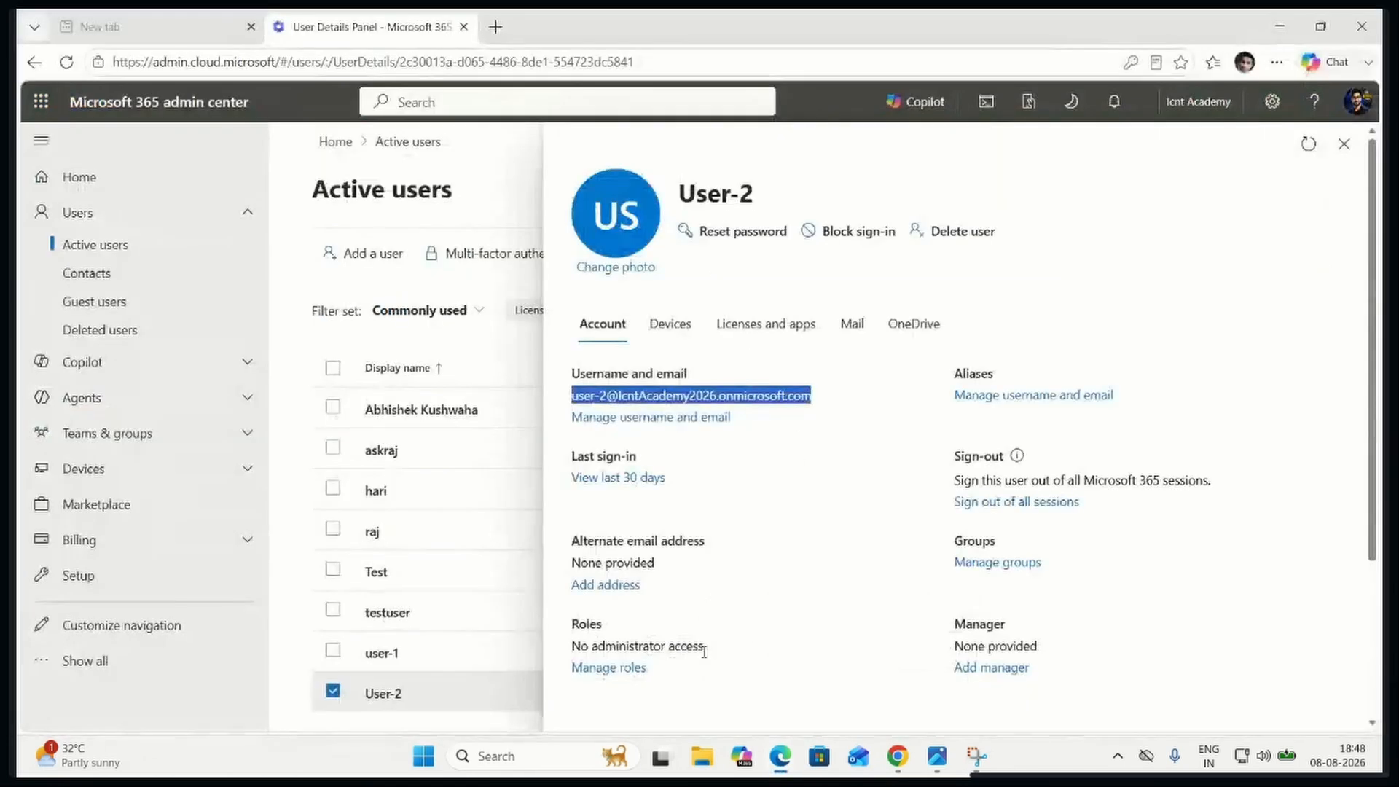
pyautogui.click(1344, 143)
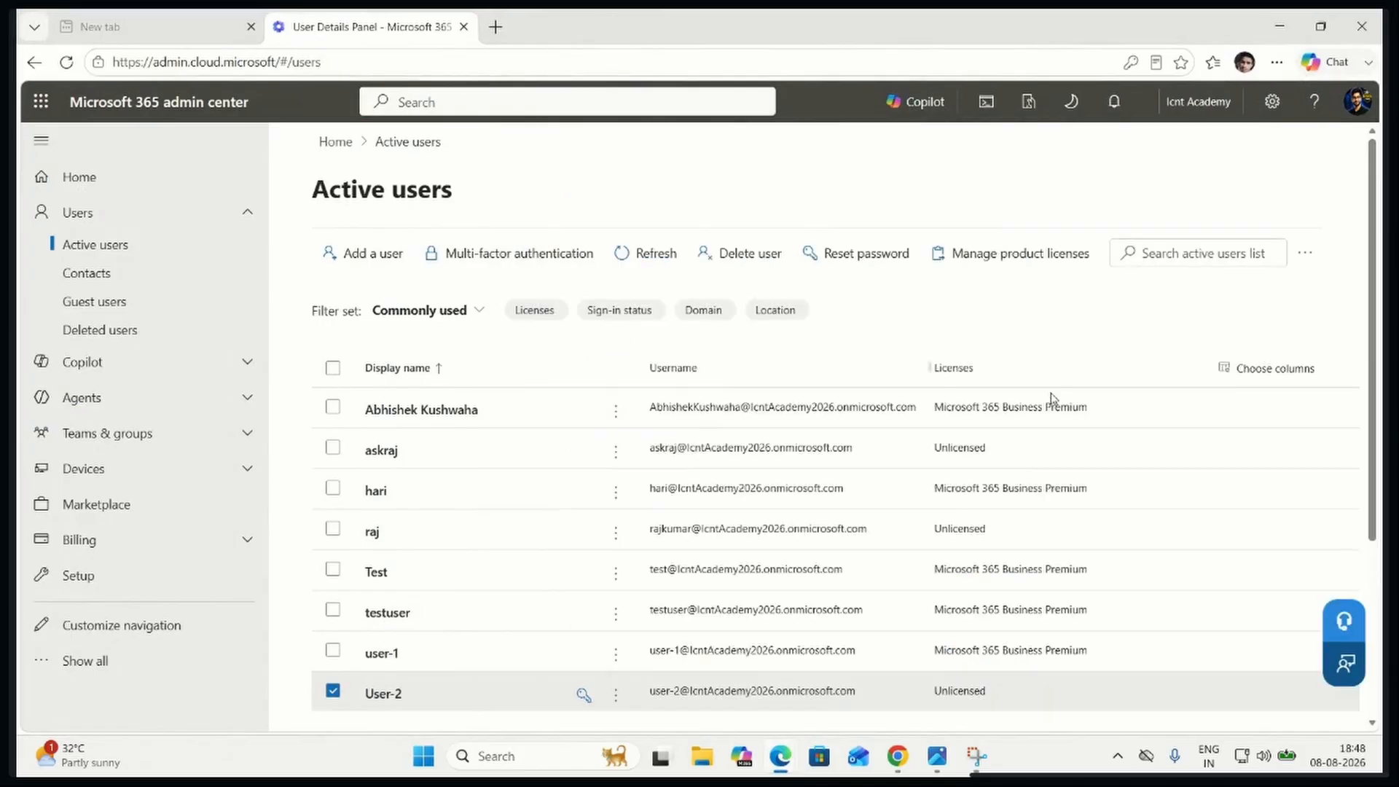
pyautogui.click(493, 412)
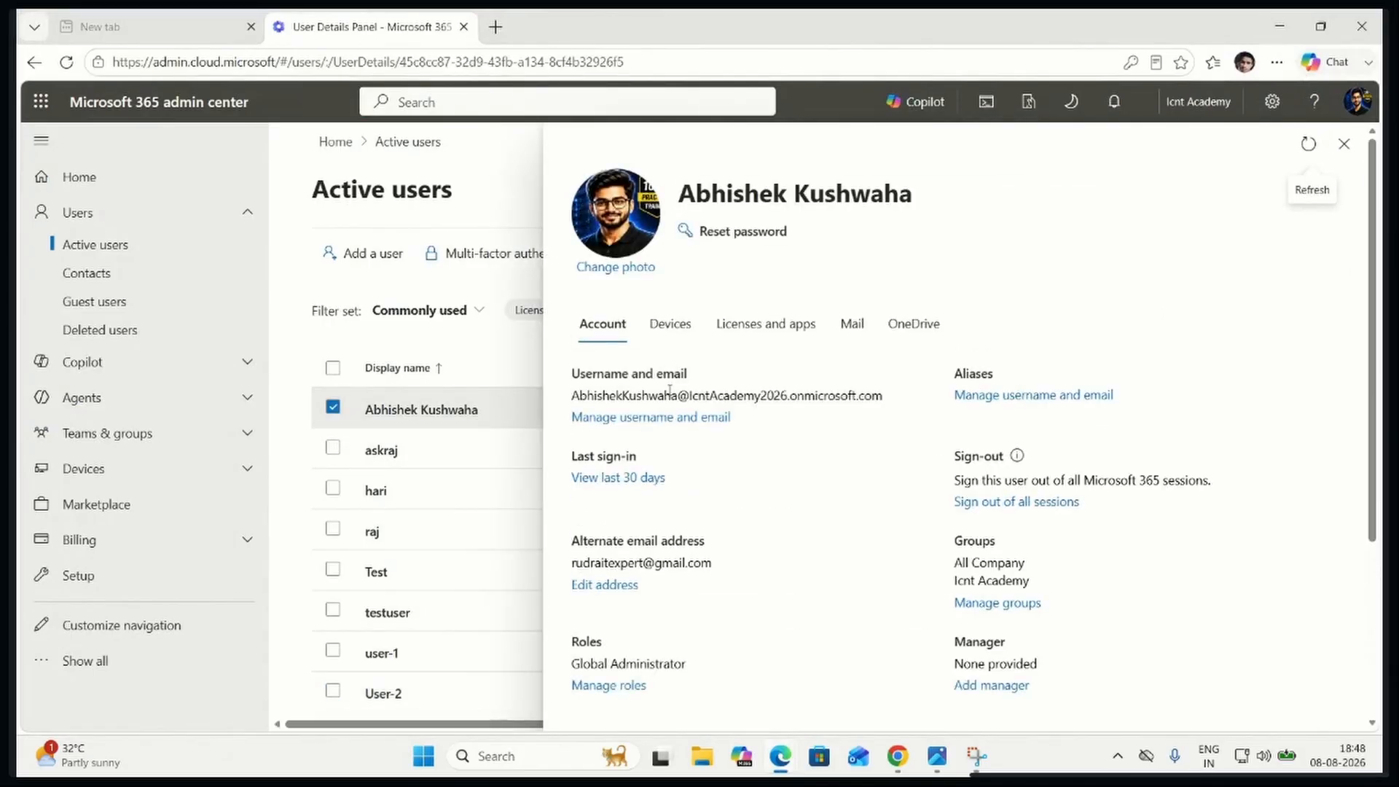
pyautogui.tripleClick(670, 393)
pyautogui.hotkey('ctrl', 'c')
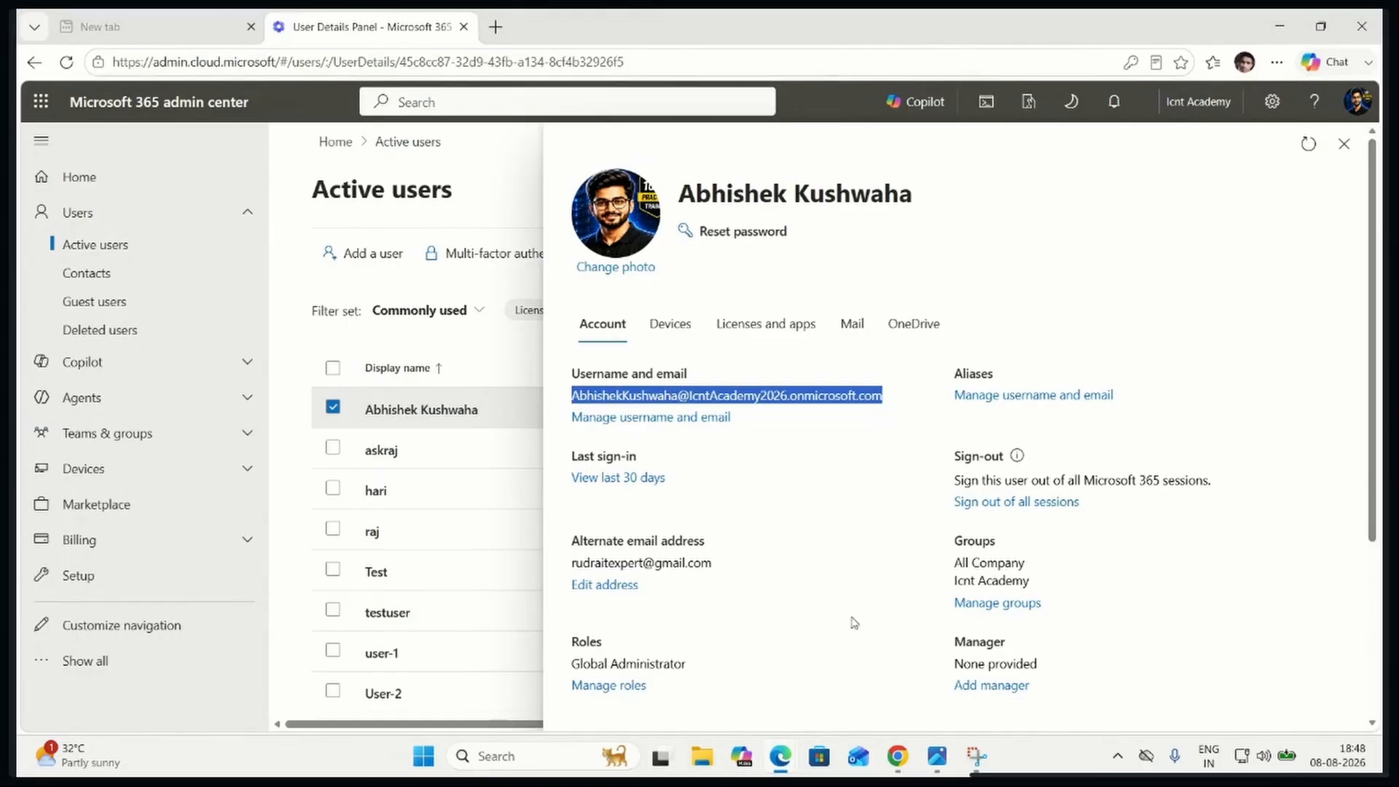
# Switch back to User-2's Outlook draft and add the copied address as the recipient
pyautogui.click(780, 756)
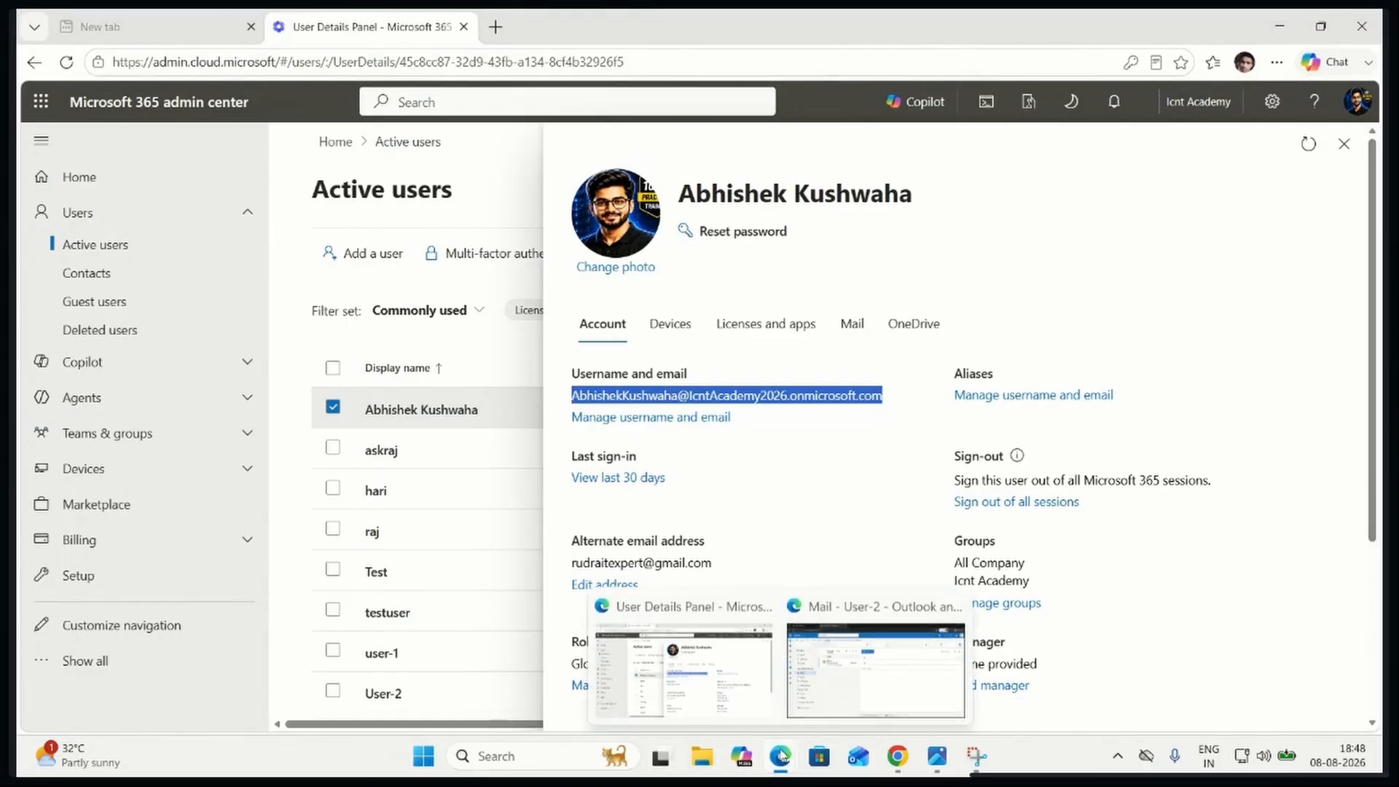
pyautogui.click(882, 679)
pyautogui.click(671, 264)
pyautogui.hotkey('ctrl', 'v')
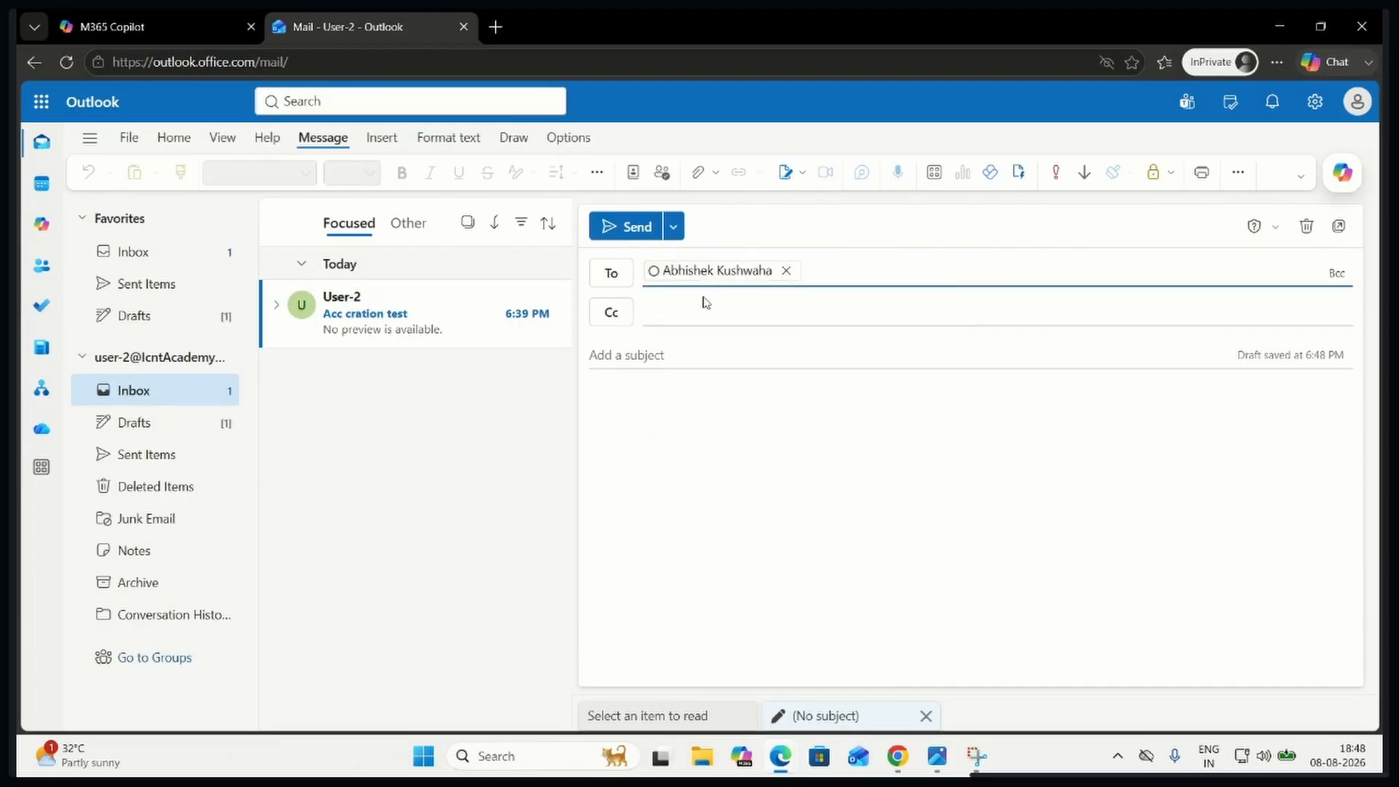
# Enter the subject "testing" and the message "Hi hello", and send the mail
pyautogui.click(695, 353)
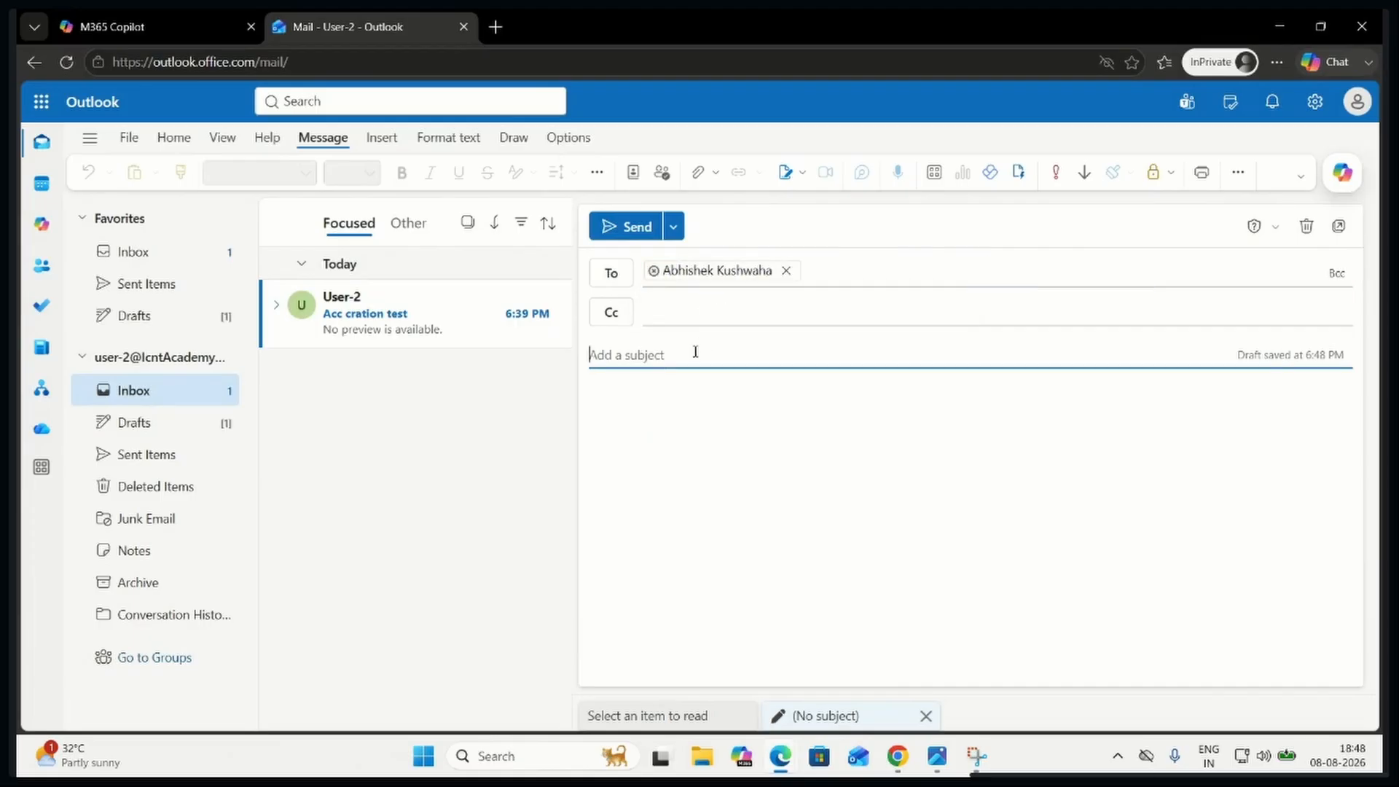
pyautogui.write('t')
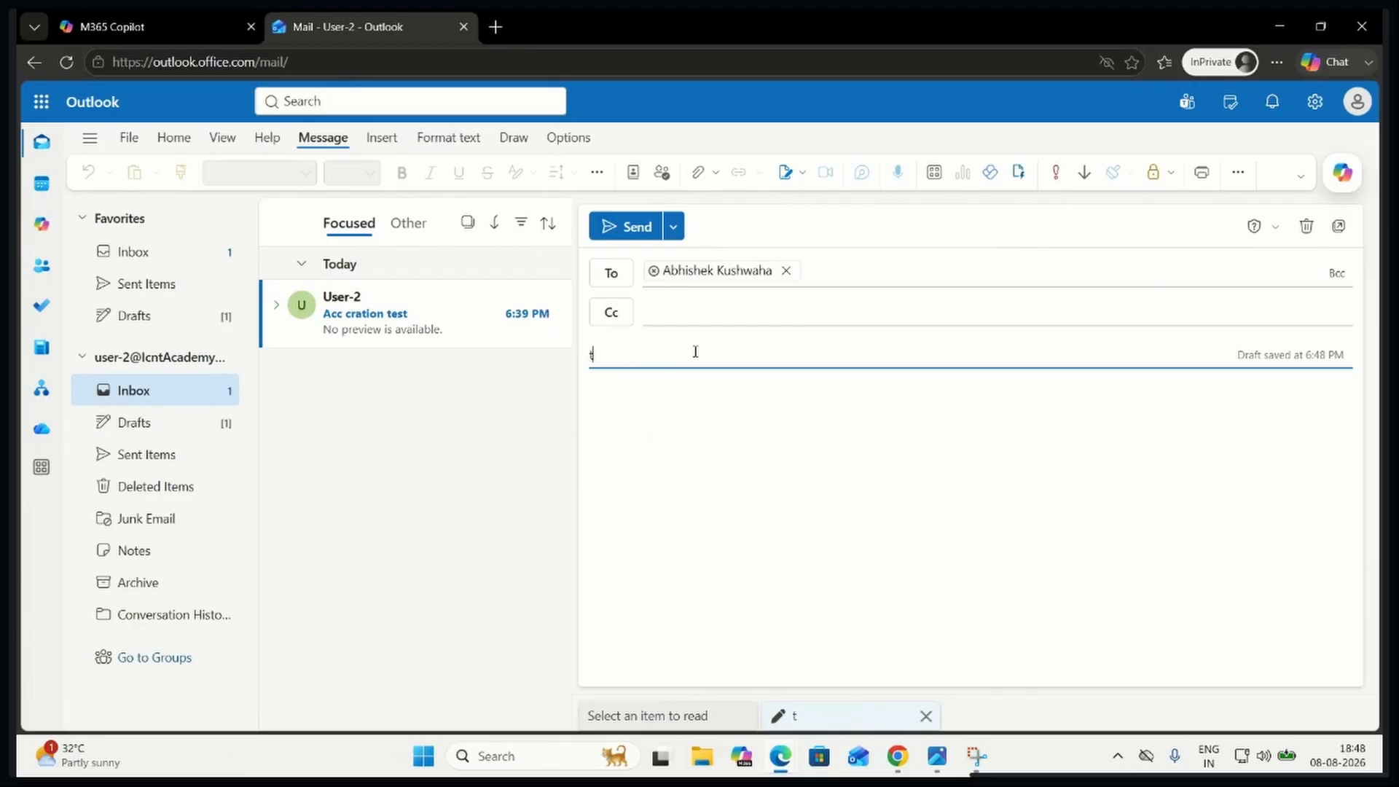
pyautogui.write('esting')
pyautogui.click(673, 404)
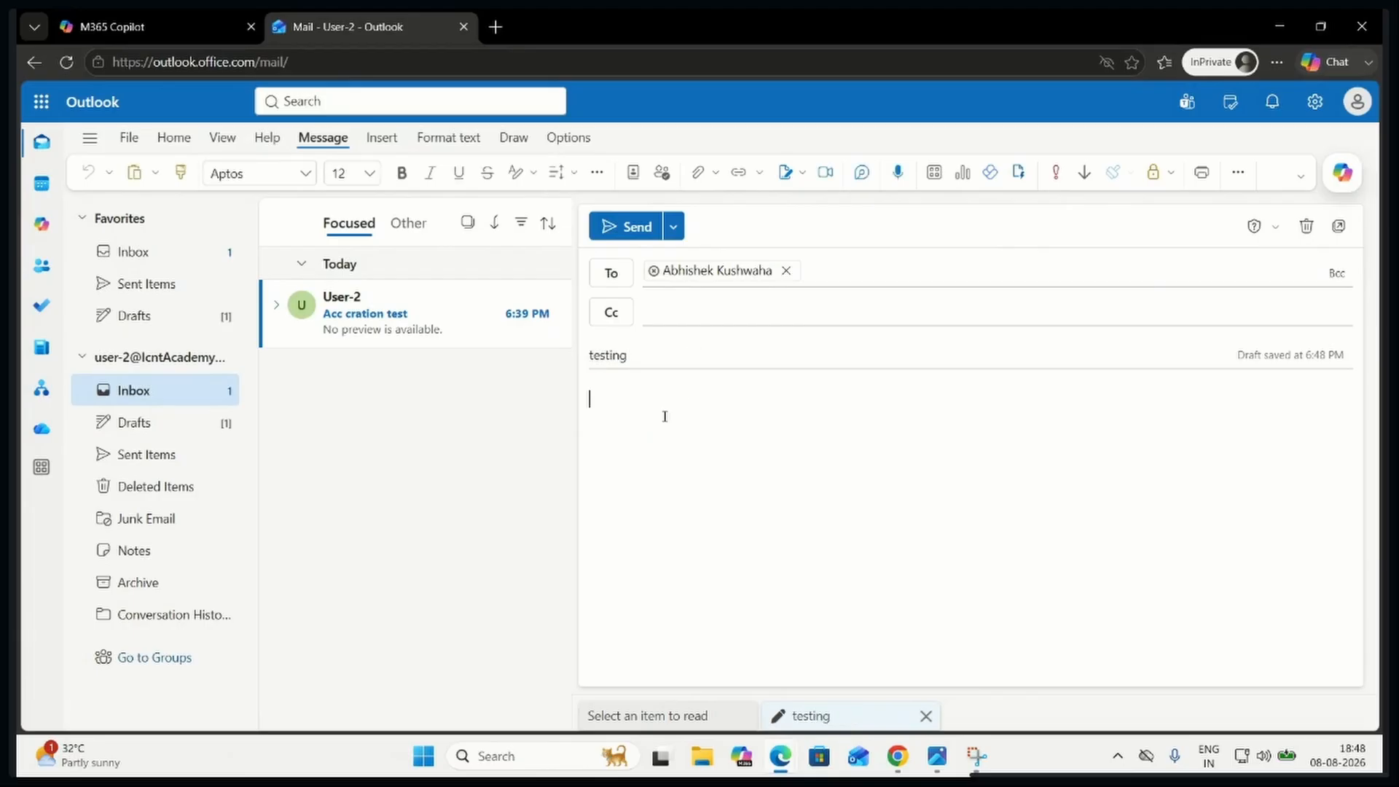
pyautogui.write('hi h')
pyautogui.click(630, 226)
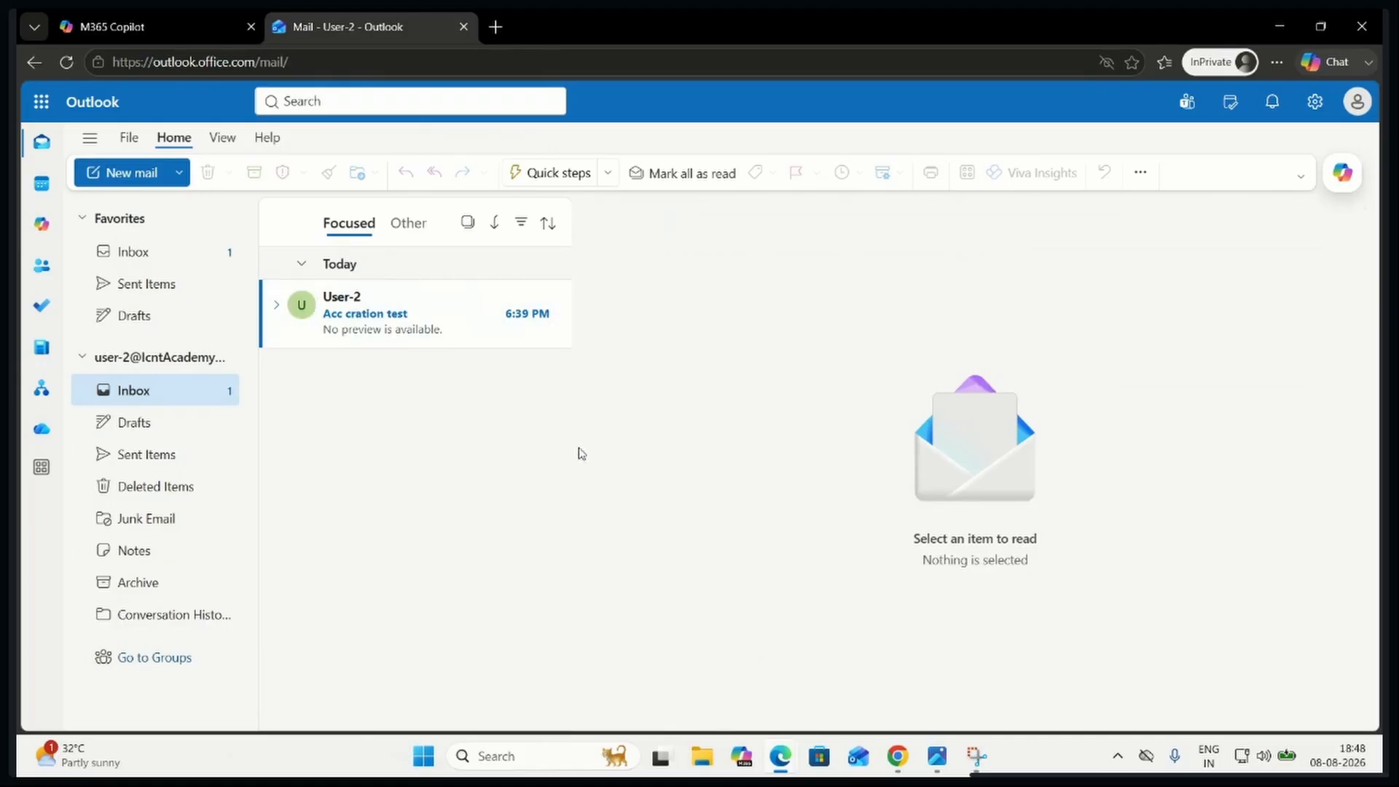
# Switch to the Microsoft 365 admin center, open the administrator's Outlook from the Microsoft 365 apps, and read the "testing" mail from User-2
pyautogui.moveTo(771, 761)
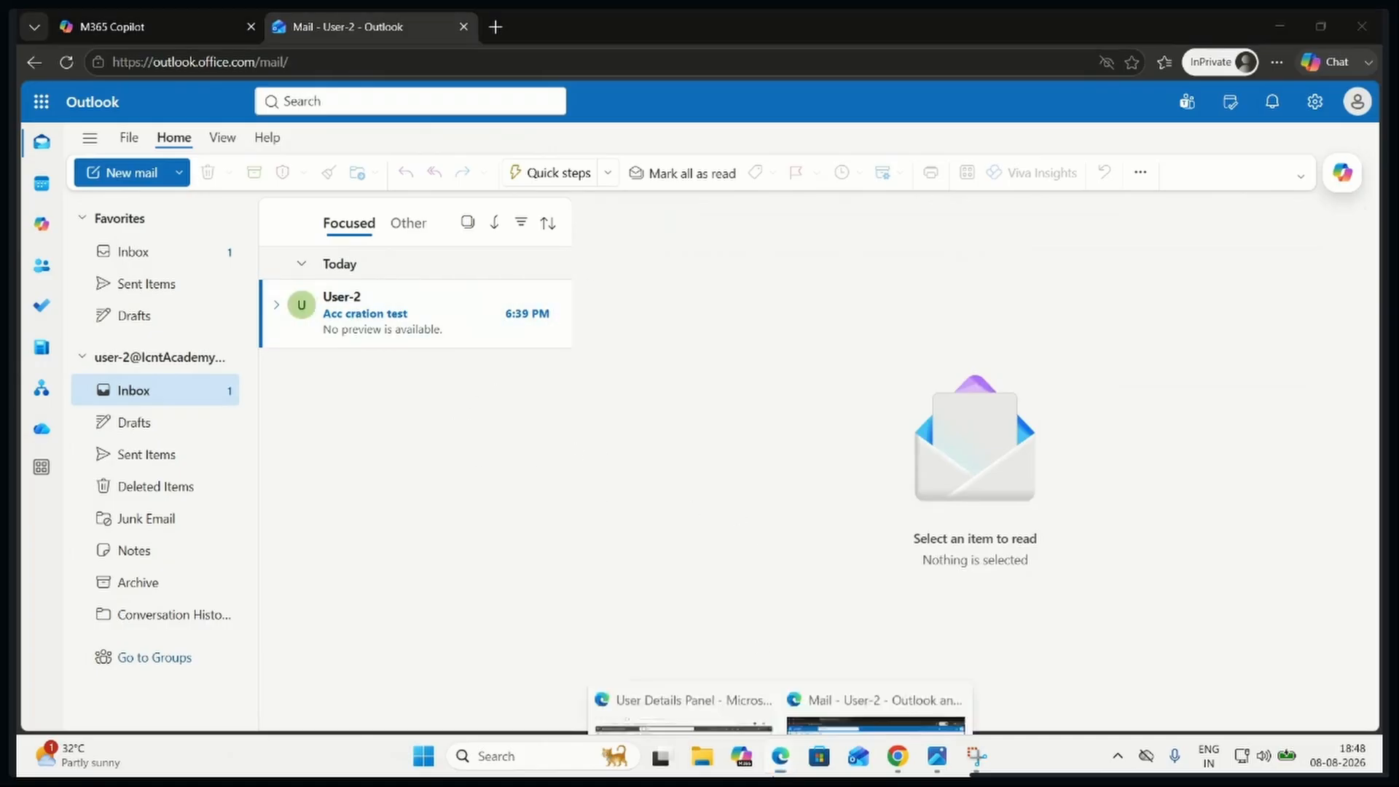
pyautogui.click(683, 667)
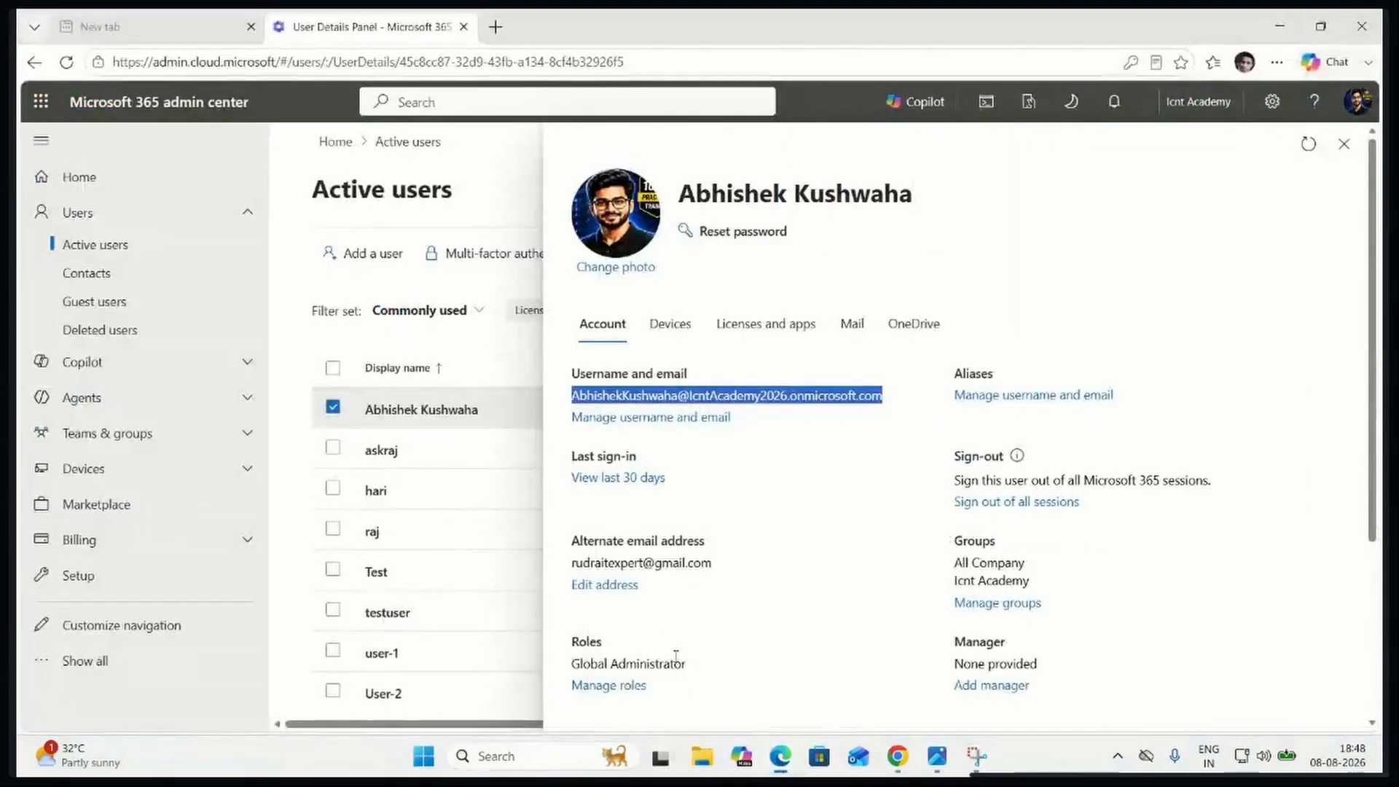
pyautogui.click(58, 106)
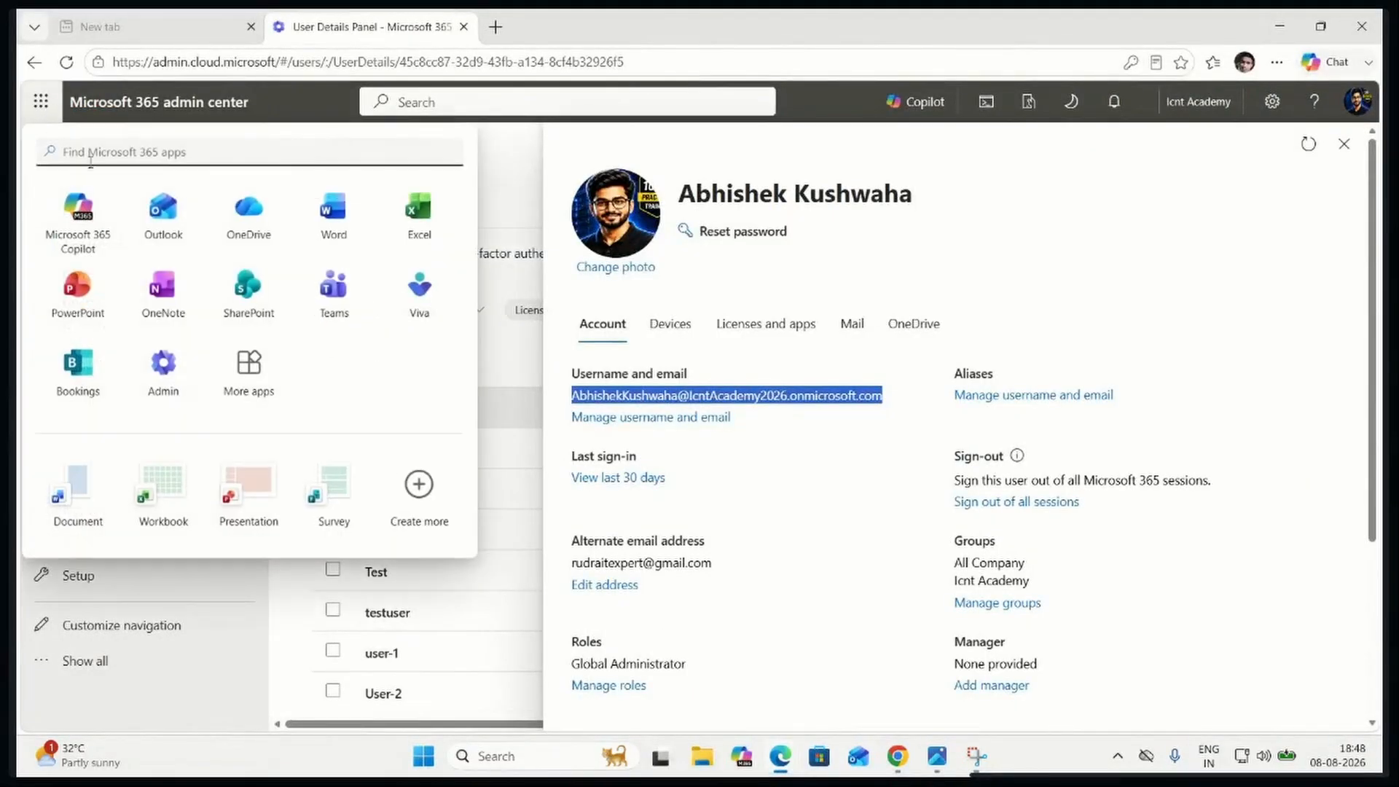
pyautogui.click(164, 229)
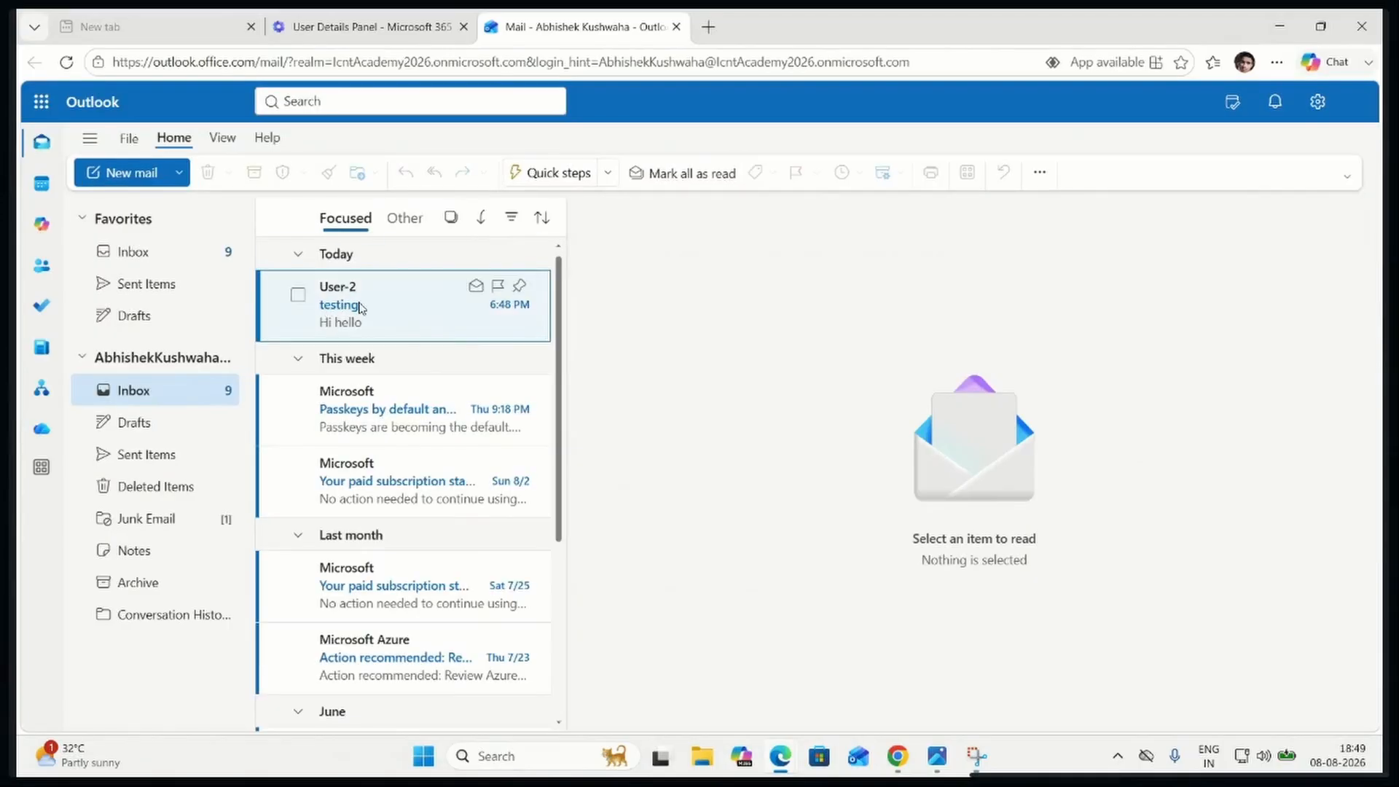
pyautogui.click(359, 308)
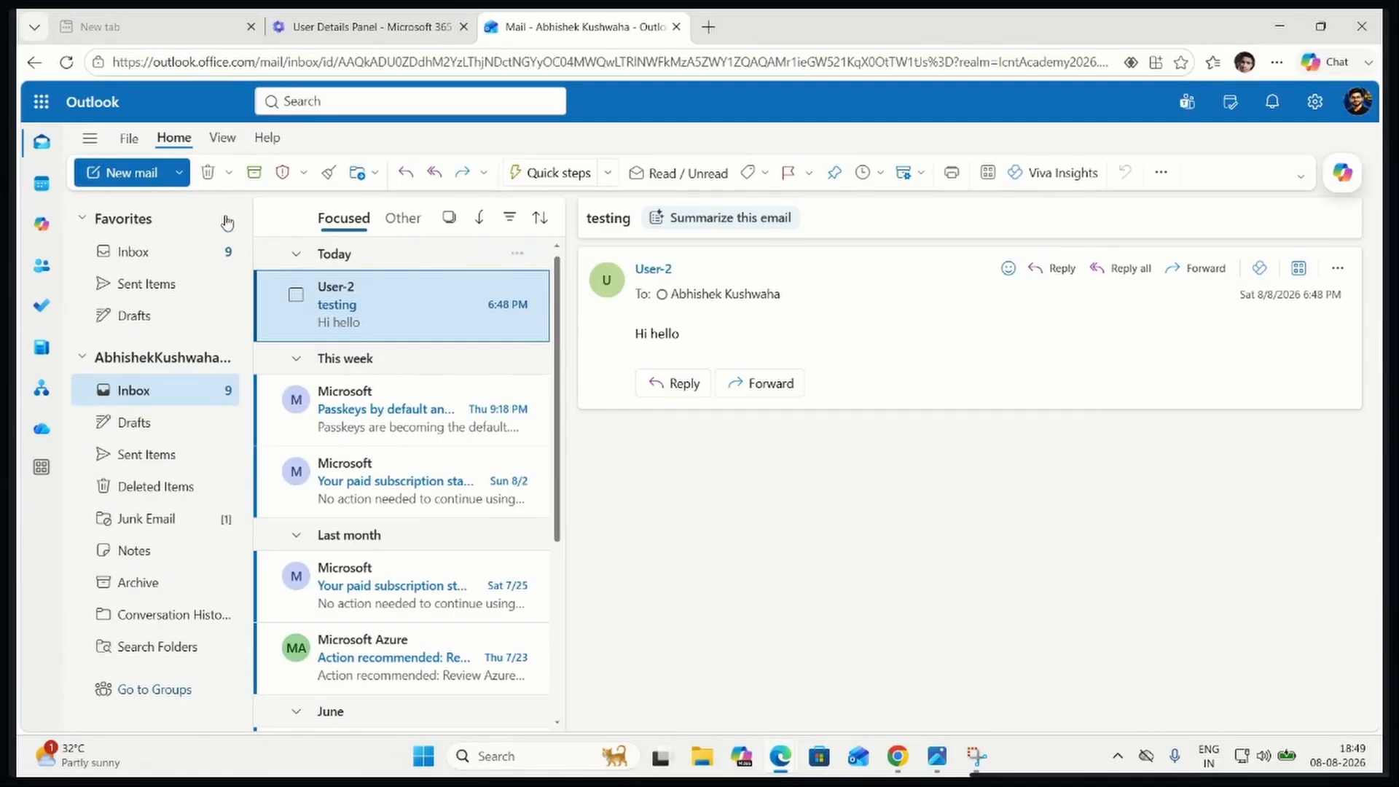
# Start a new mail in the administrator's Outlook and copy User-2's e-mail address from its account details in the admin center
pyautogui.click(120, 172)
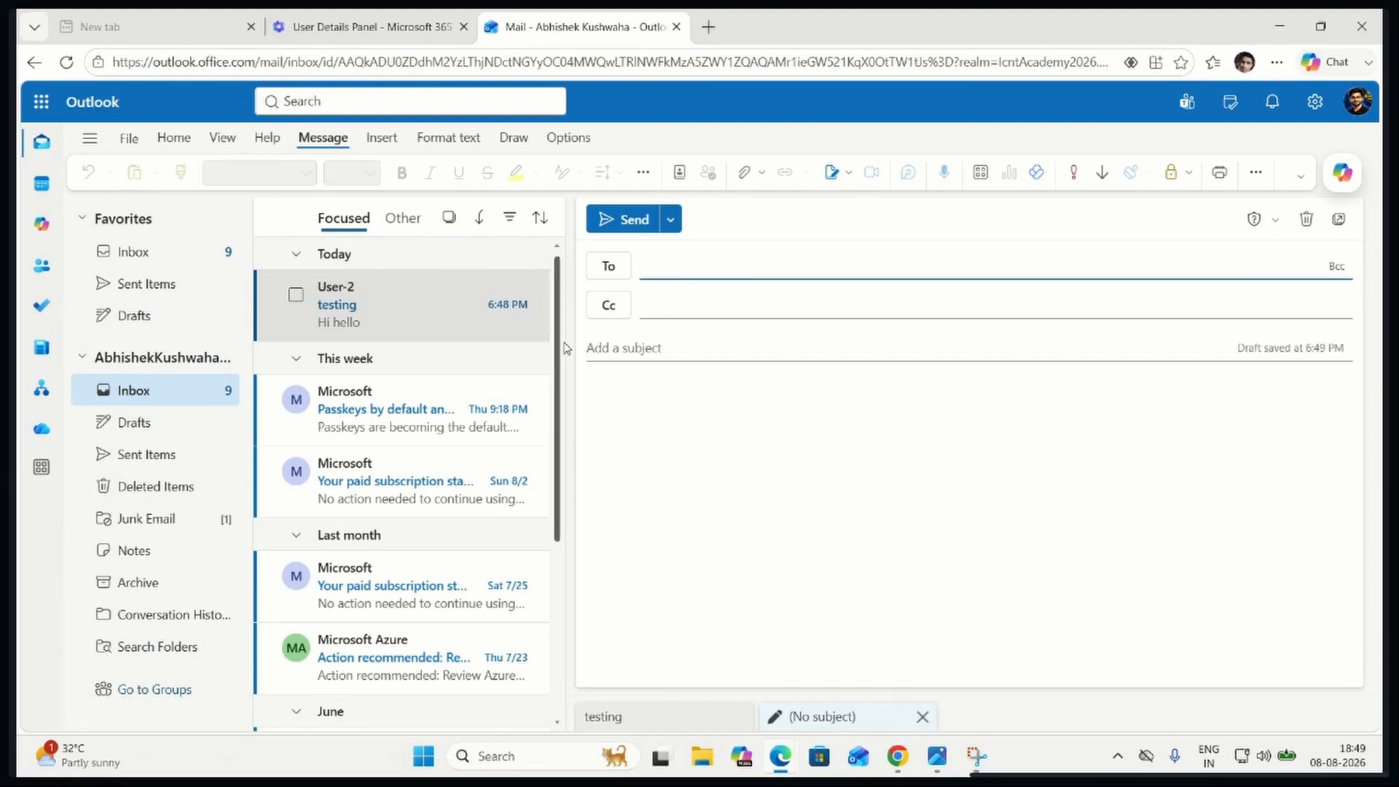
pyautogui.click(364, 28)
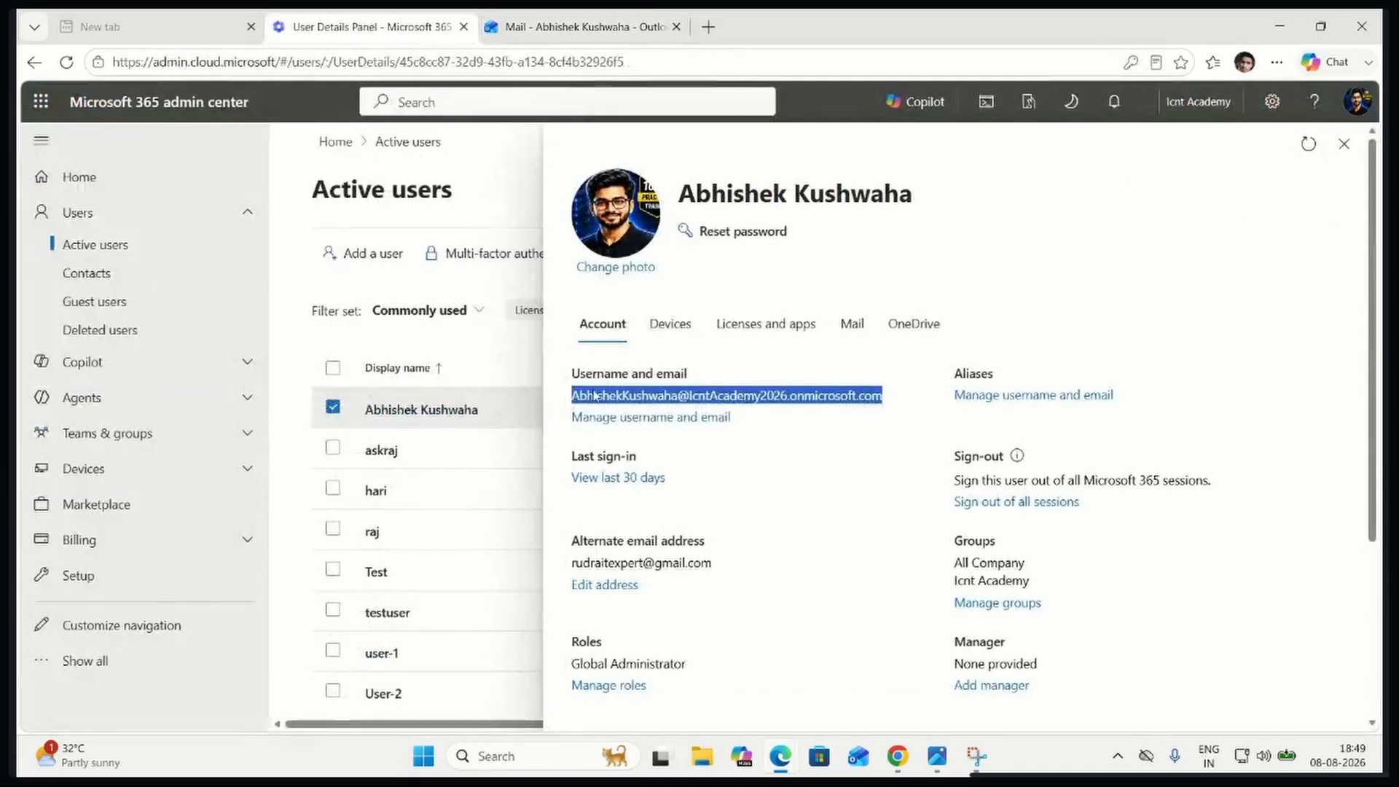
pyautogui.click(1345, 144)
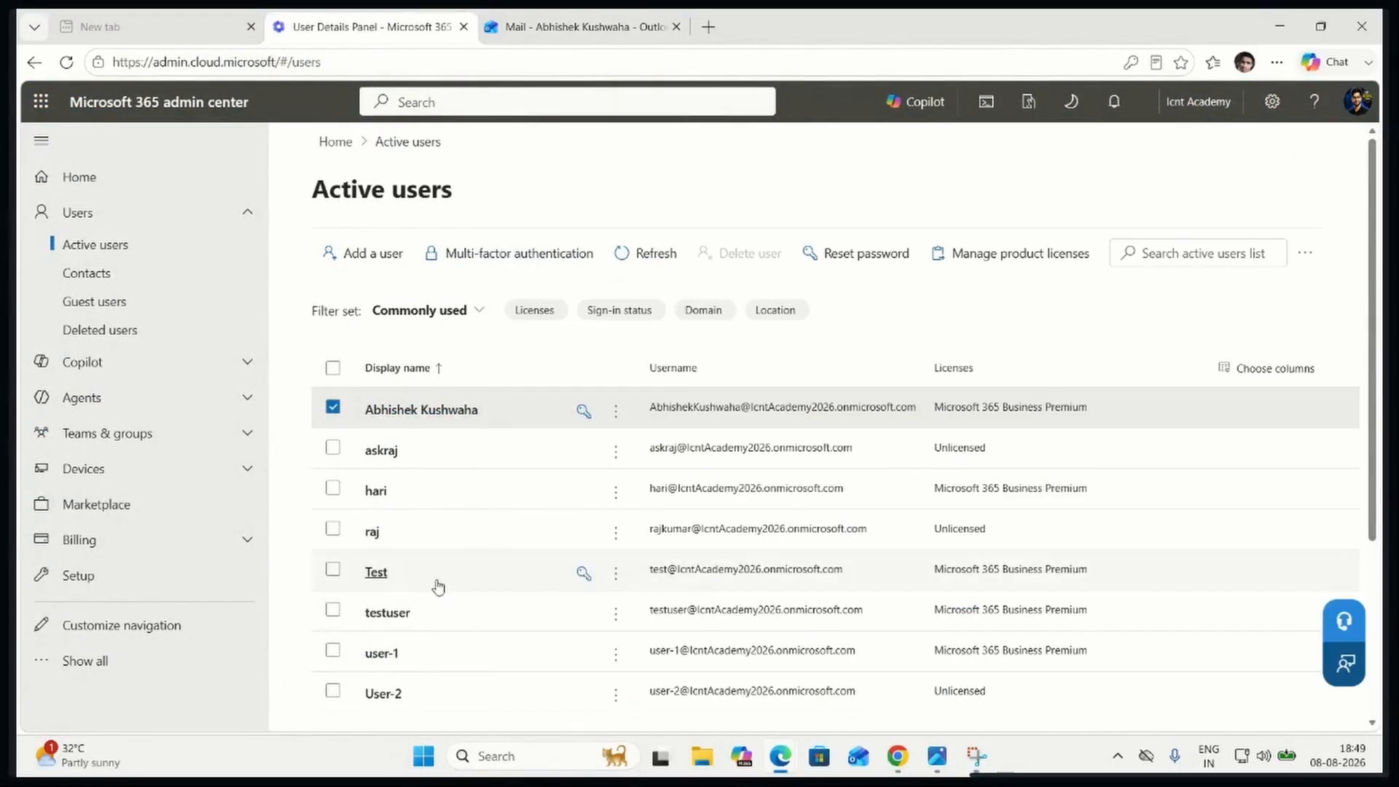
pyautogui.click(706, 696)
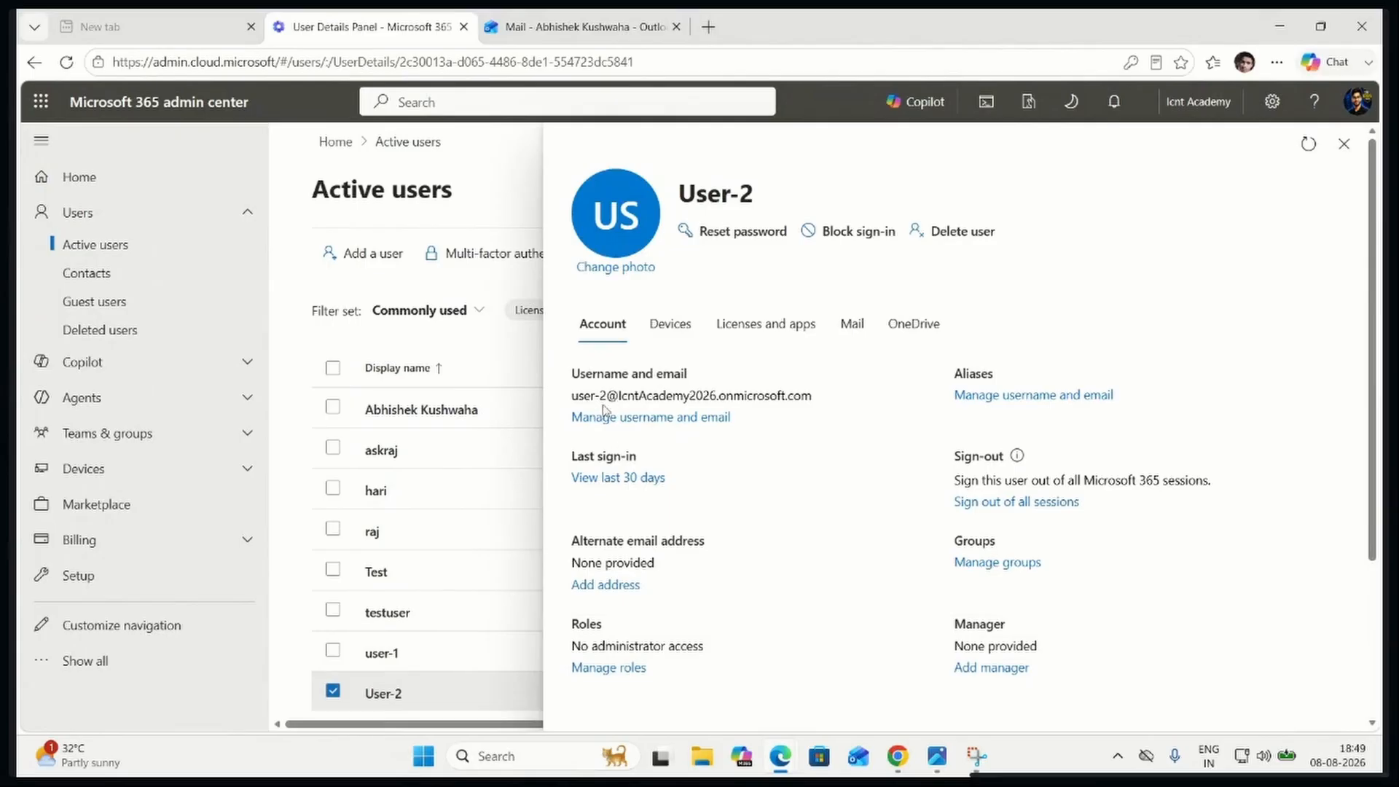
pyautogui.tripleClick(616, 398)
pyautogui.hotkey('ctrl', 'c')
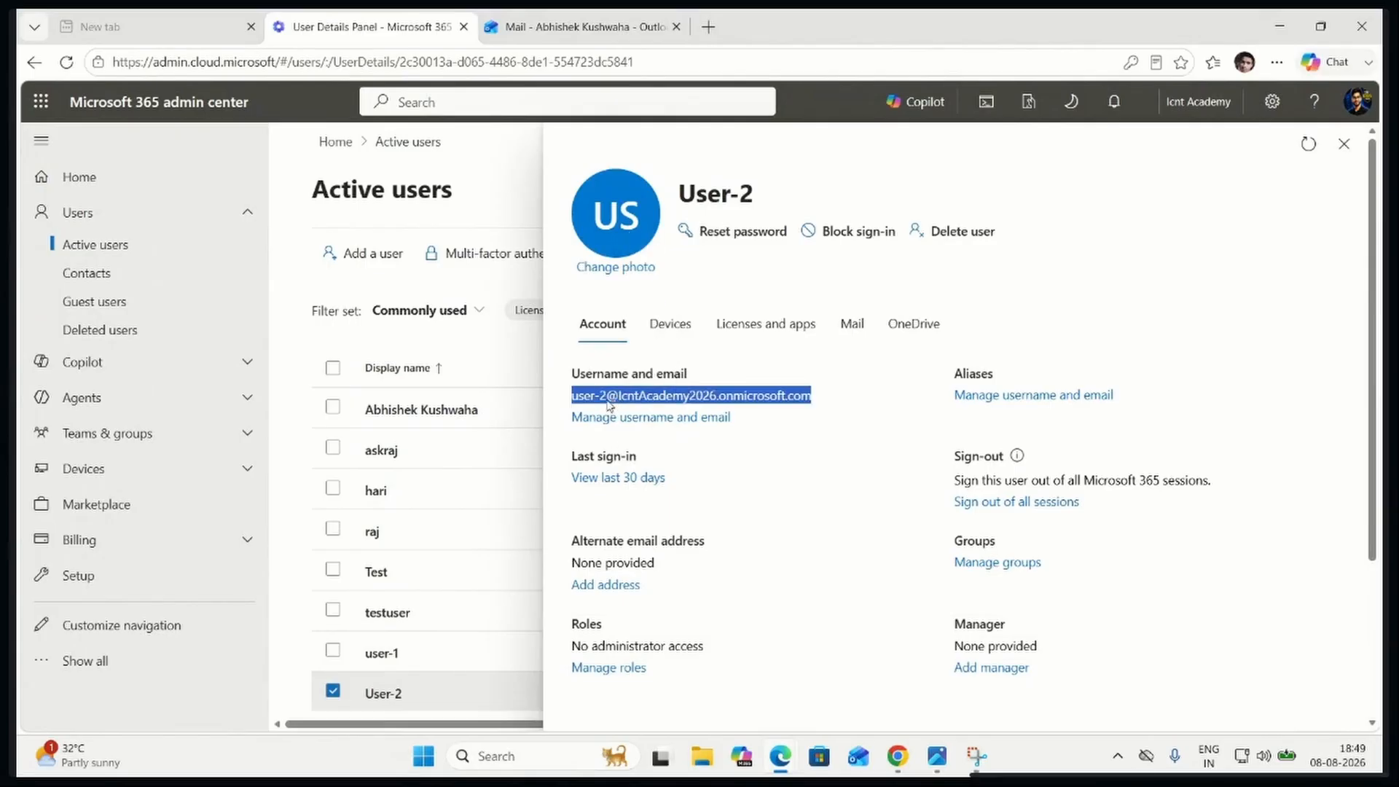
# Switch back to the administrator's Outlook draft and add the copied User-2 address as the recipient
pyautogui.click(611, 29)
pyautogui.click(642, 268)
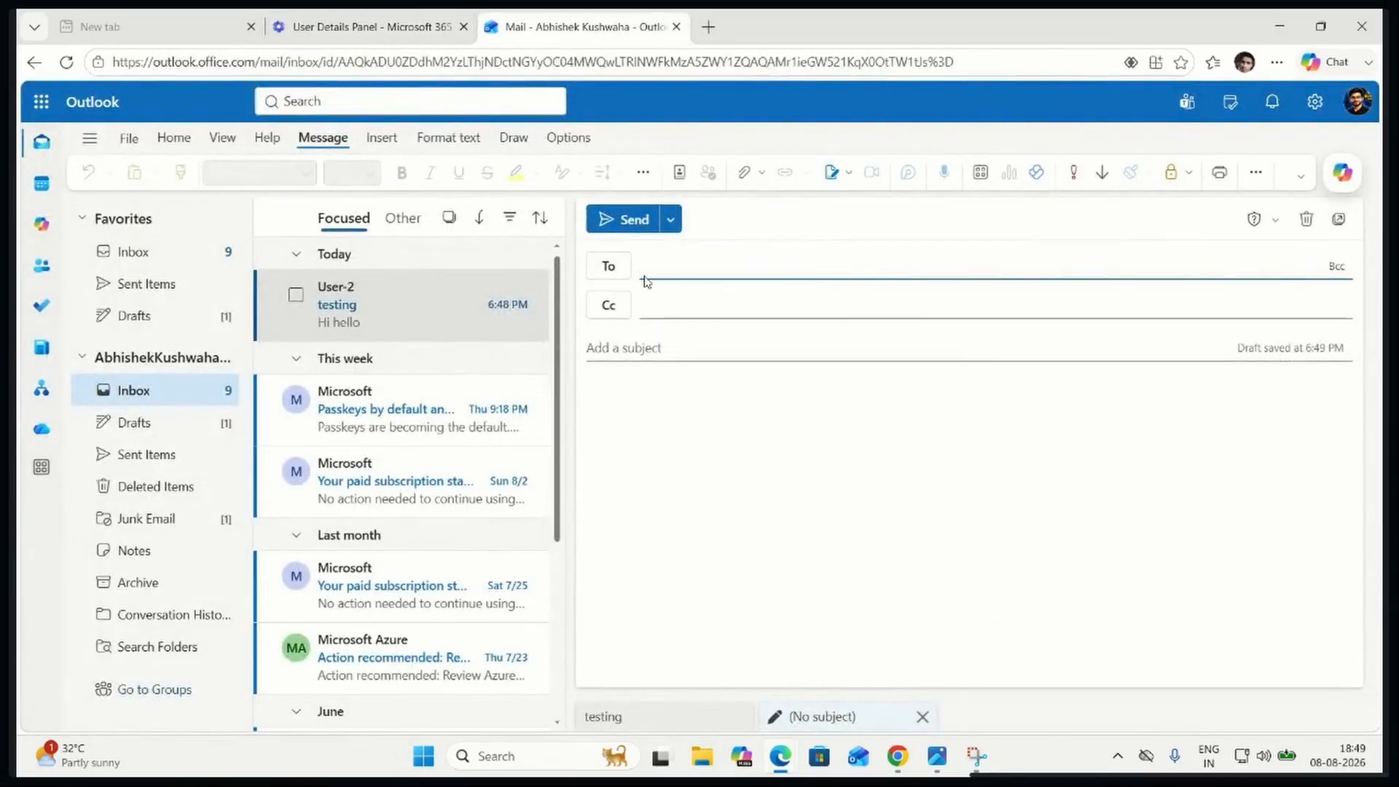
pyautogui.hotkey('ctrl', 'v')
pyautogui.press('Return')
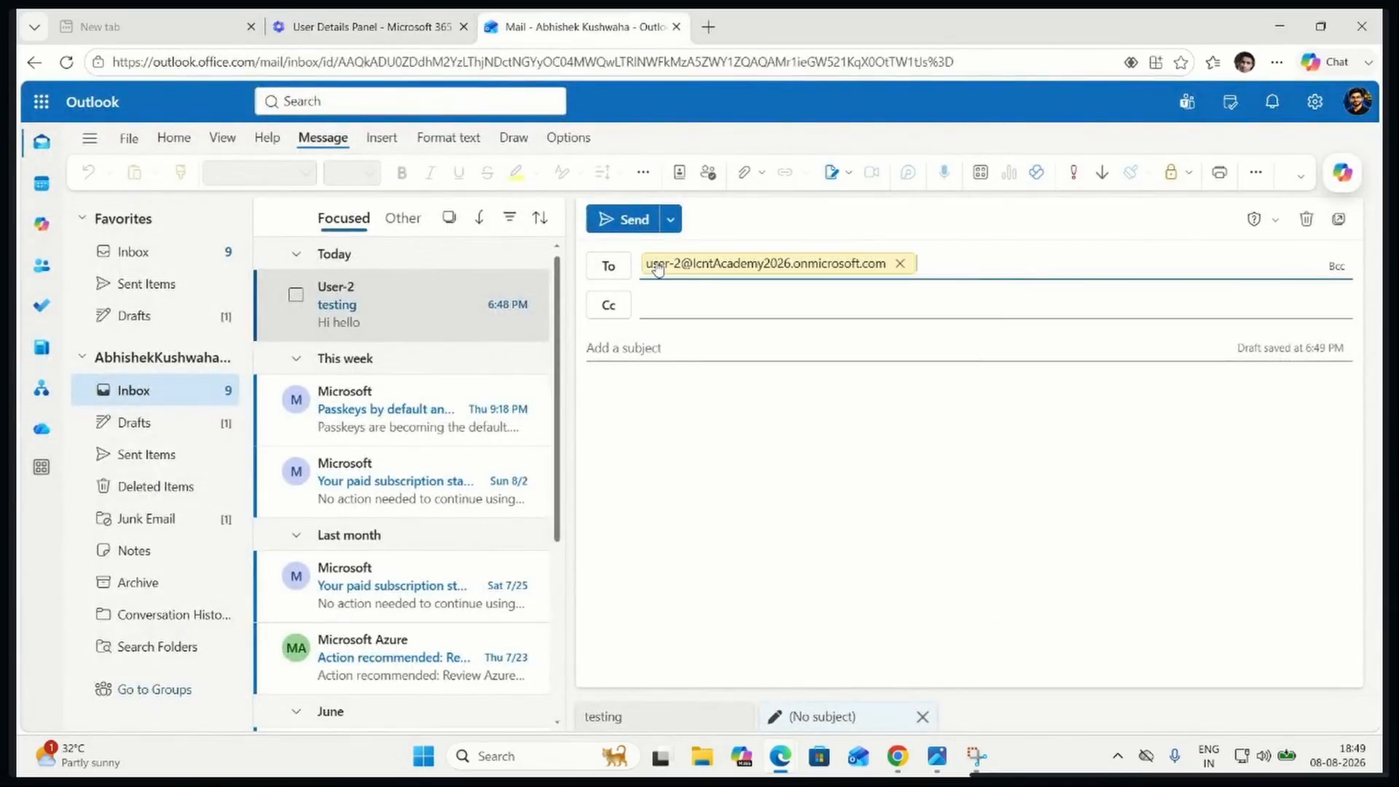
# Enter the subject "testing" and the message "Hello user-2", and send the mail
pyautogui.click(716, 309)
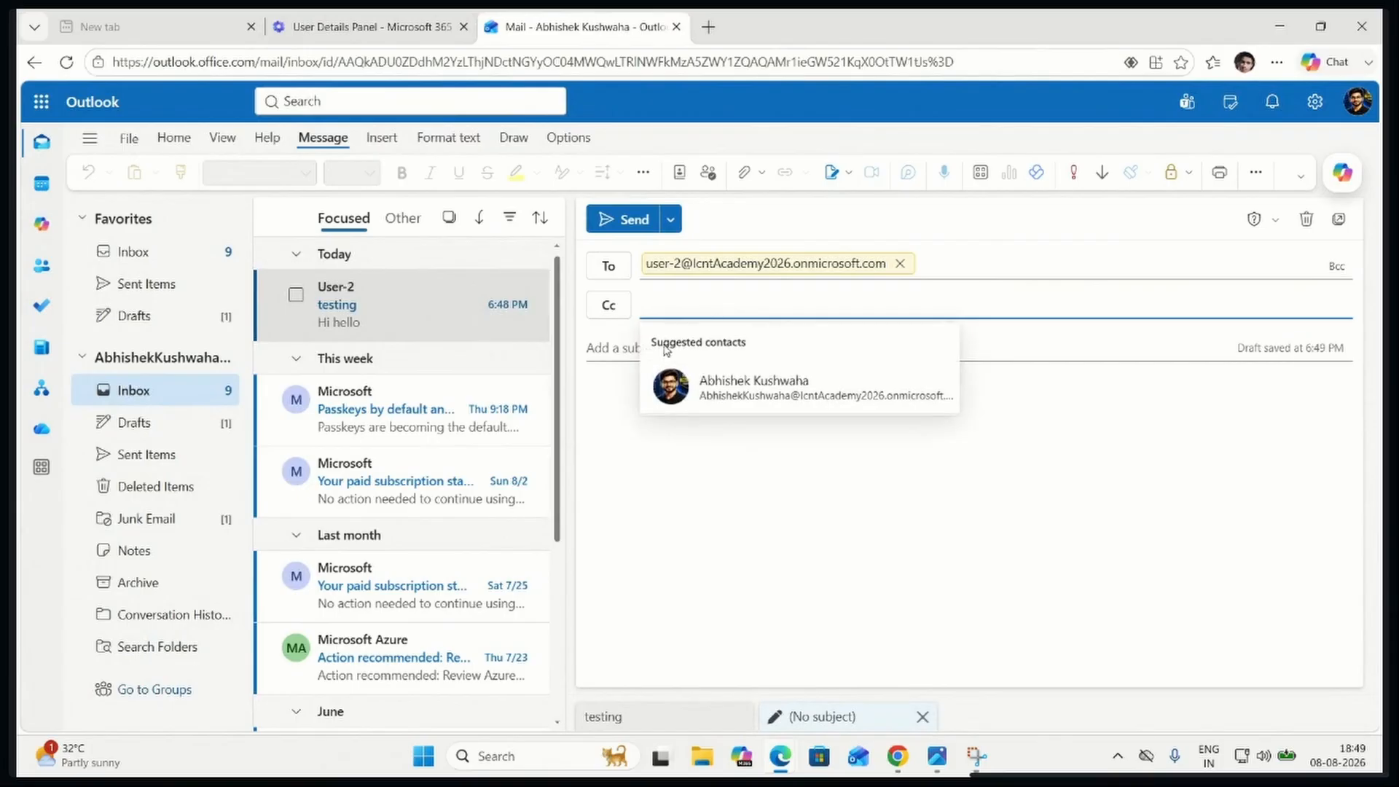
pyautogui.click(599, 347)
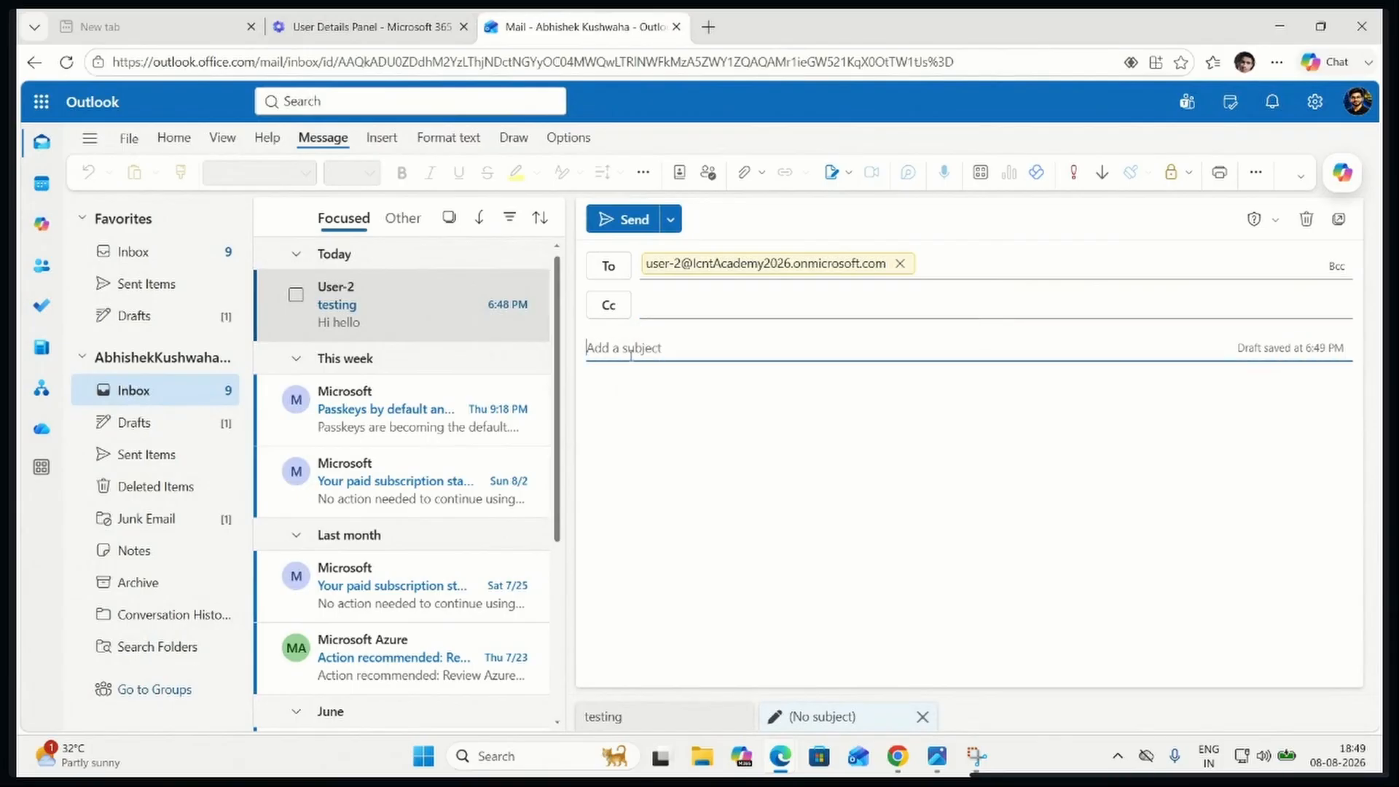
pyautogui.write('testing')
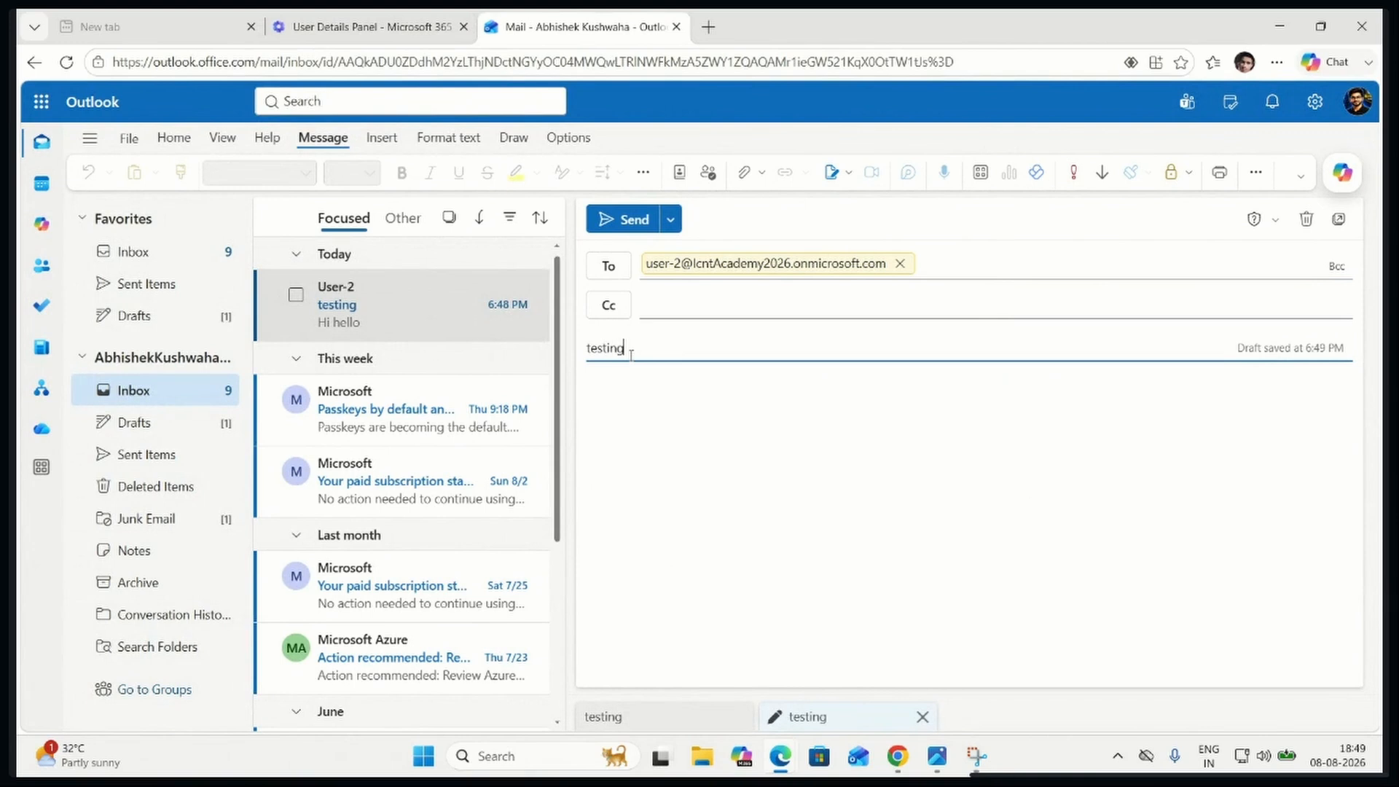
pyautogui.click(628, 386)
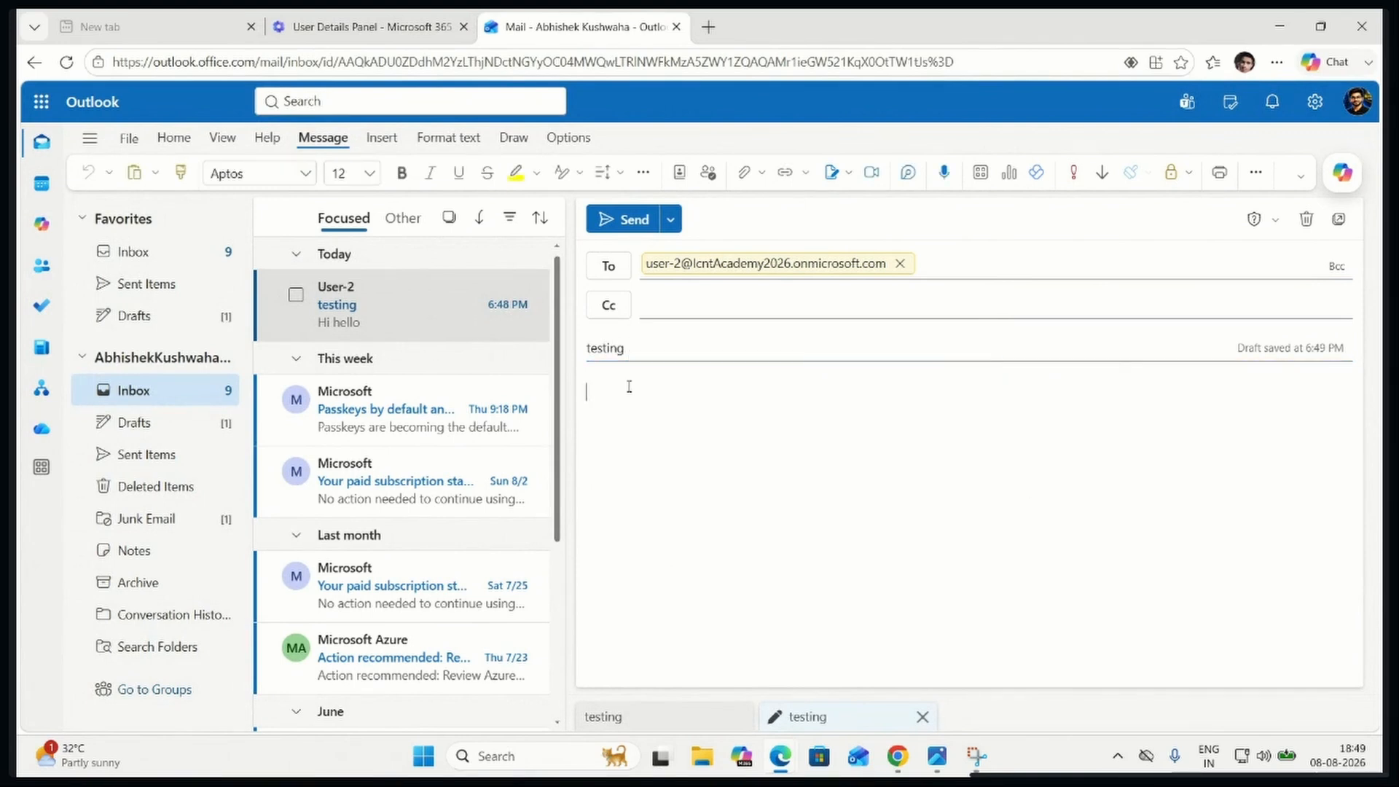
pyautogui.write('hello usr')
pyautogui.press('BackSpace')
pyautogui.click(628, 226)
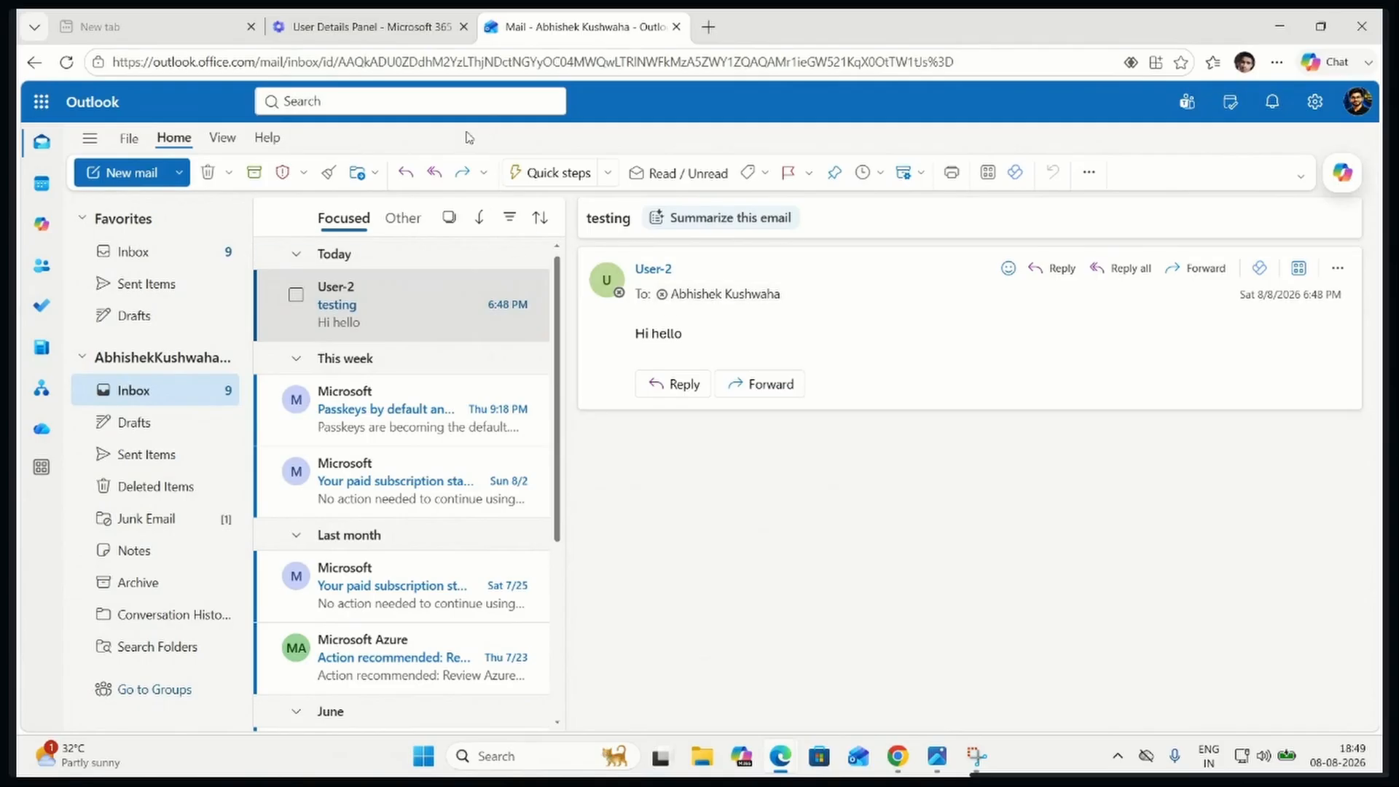
# Switch to User-2's Outlook and open the "testing" mail received from the administrator
pyautogui.click(371, 26)
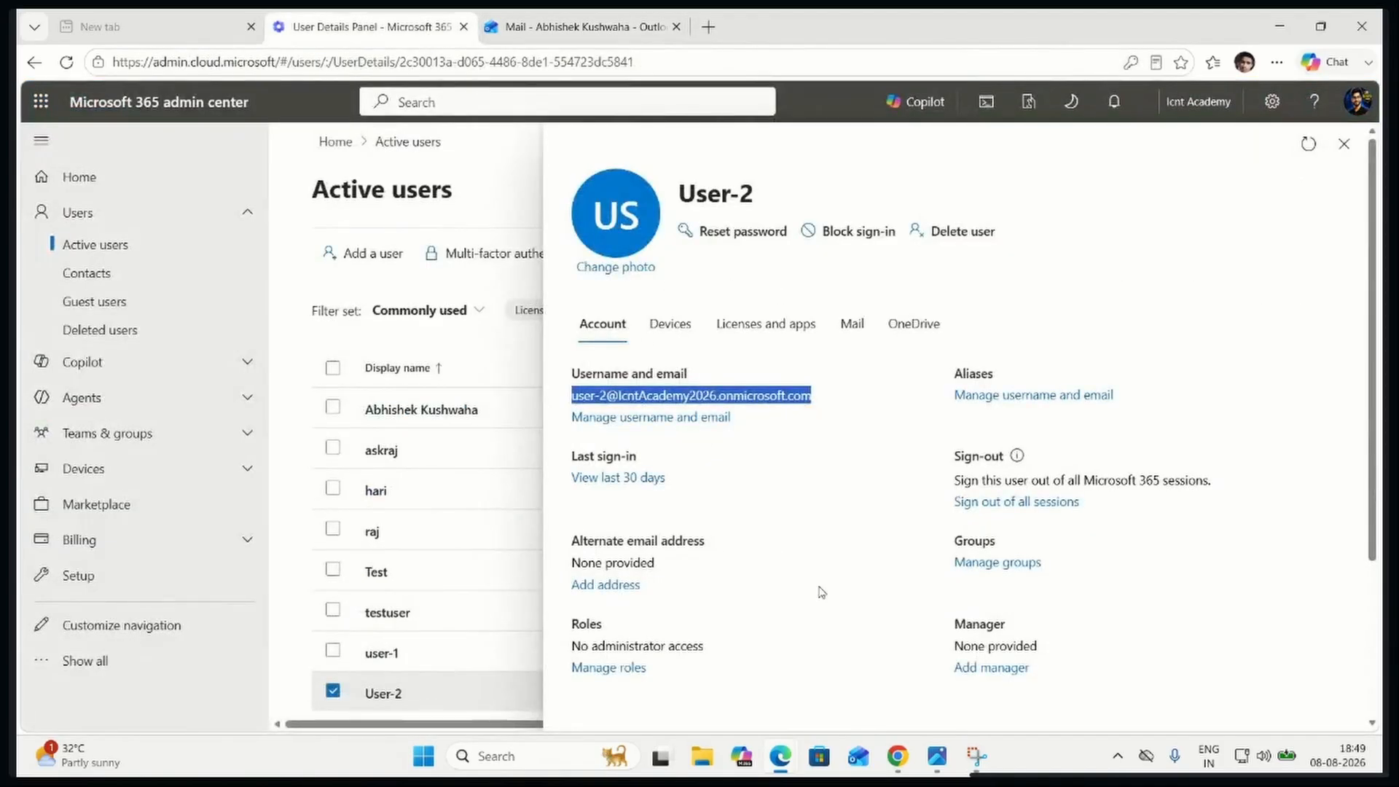
pyautogui.moveTo(790, 754)
pyautogui.click(856, 691)
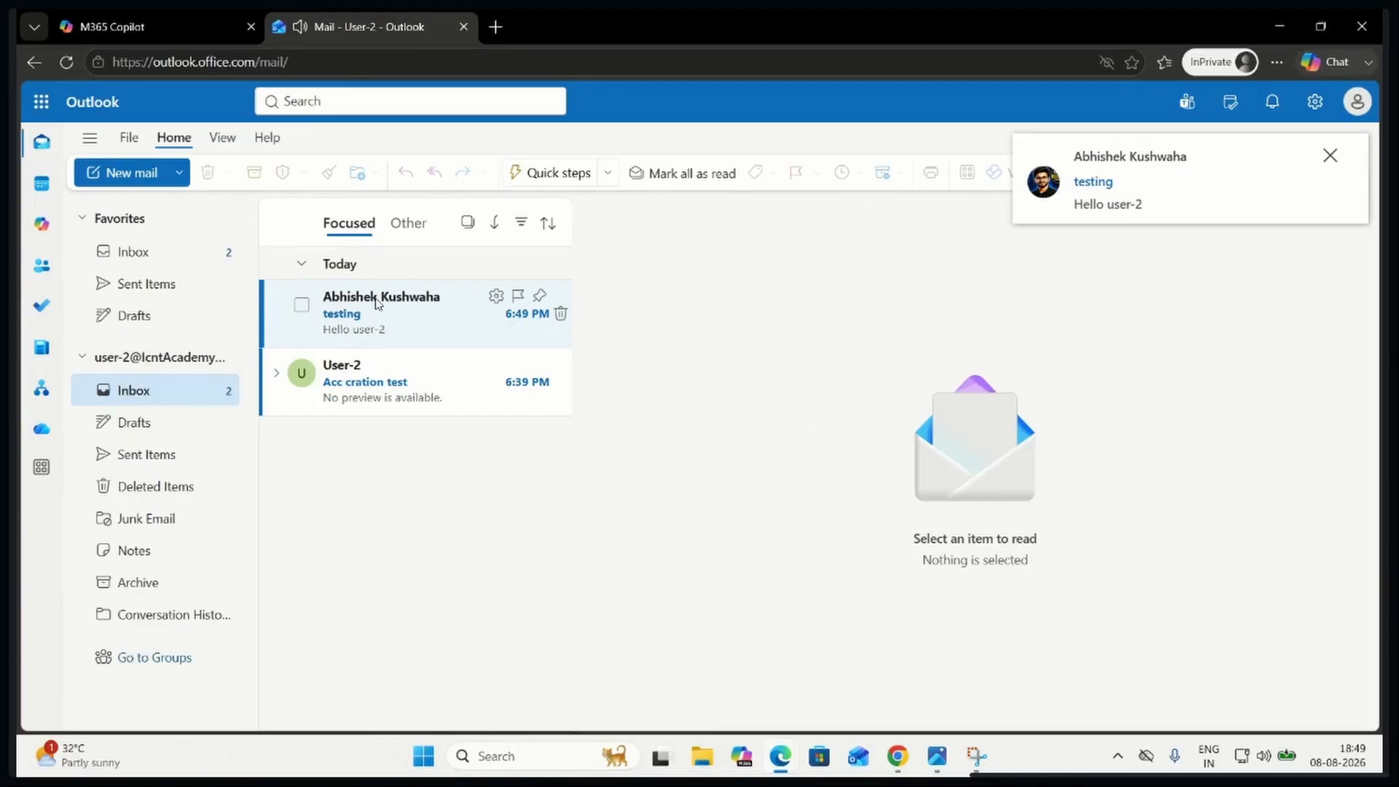
pyautogui.click(388, 306)
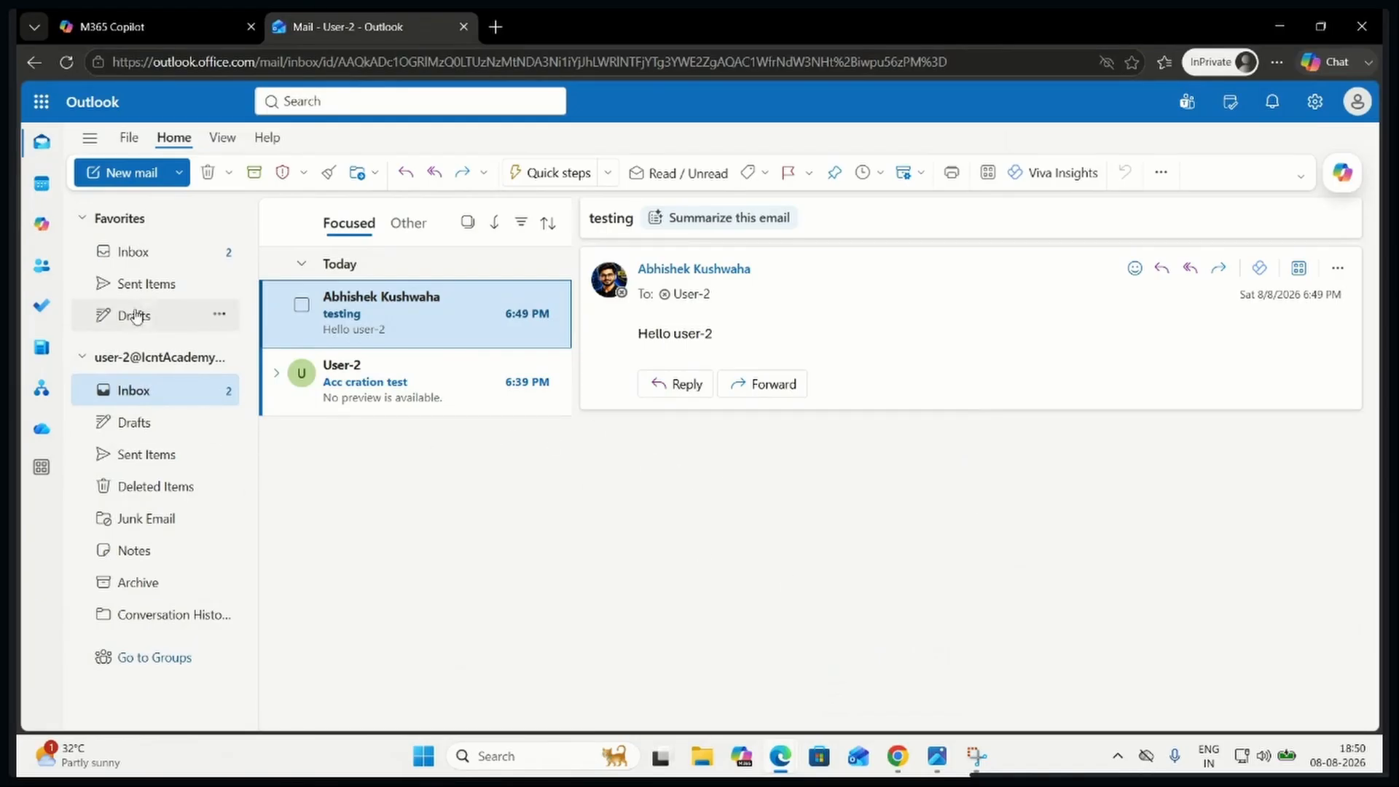
# Look through the Sent Items and Drafts folders of User-2's mailbox
pyautogui.click(145, 288)
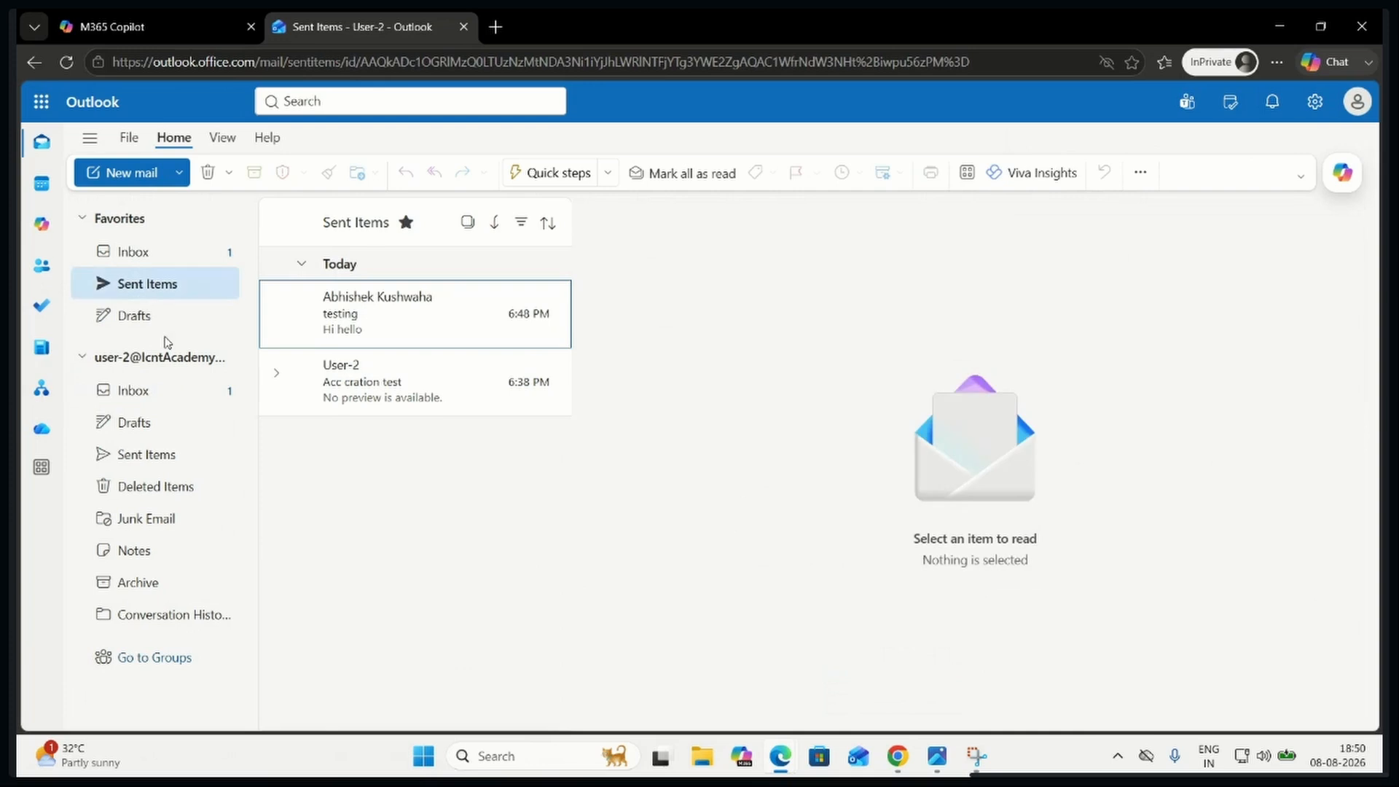
pyautogui.click(145, 430)
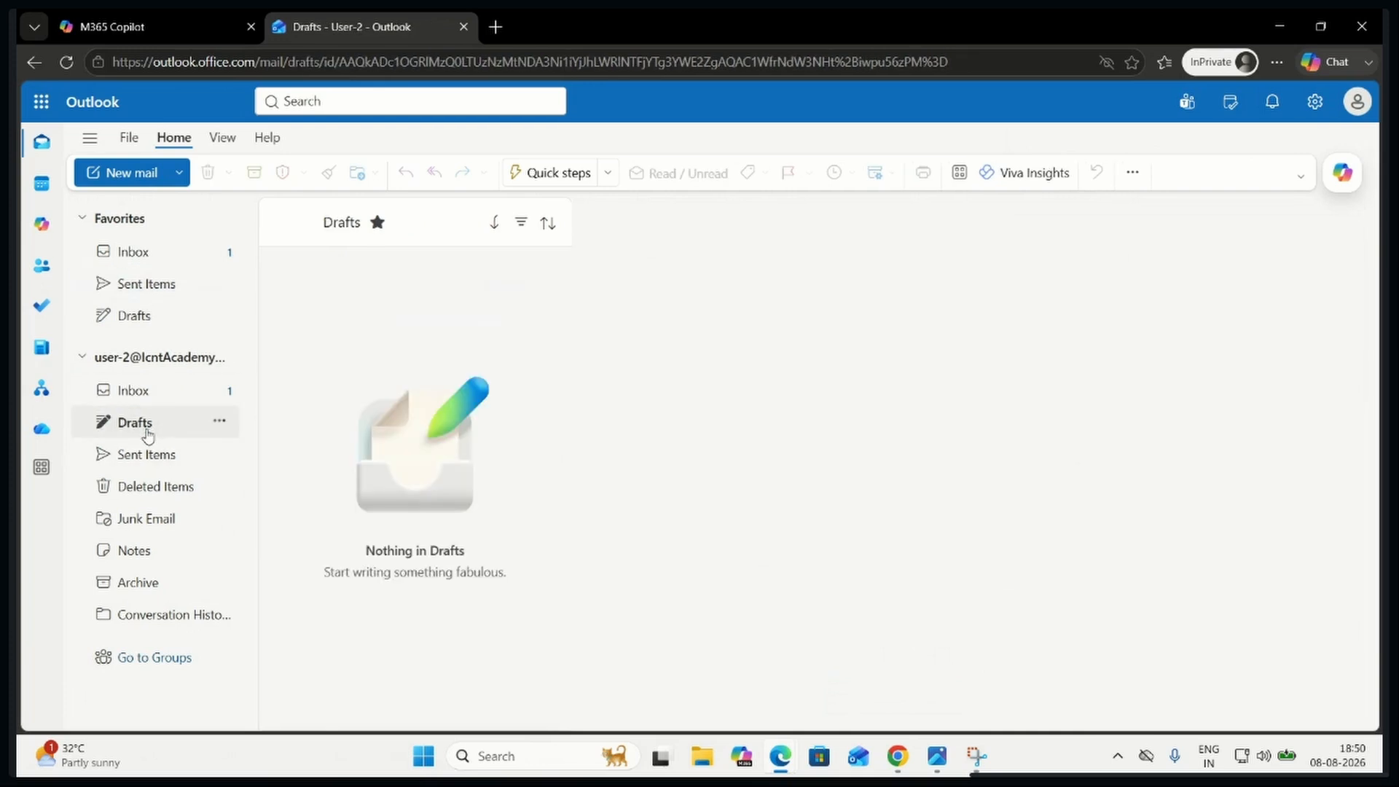
pyautogui.click(146, 455)
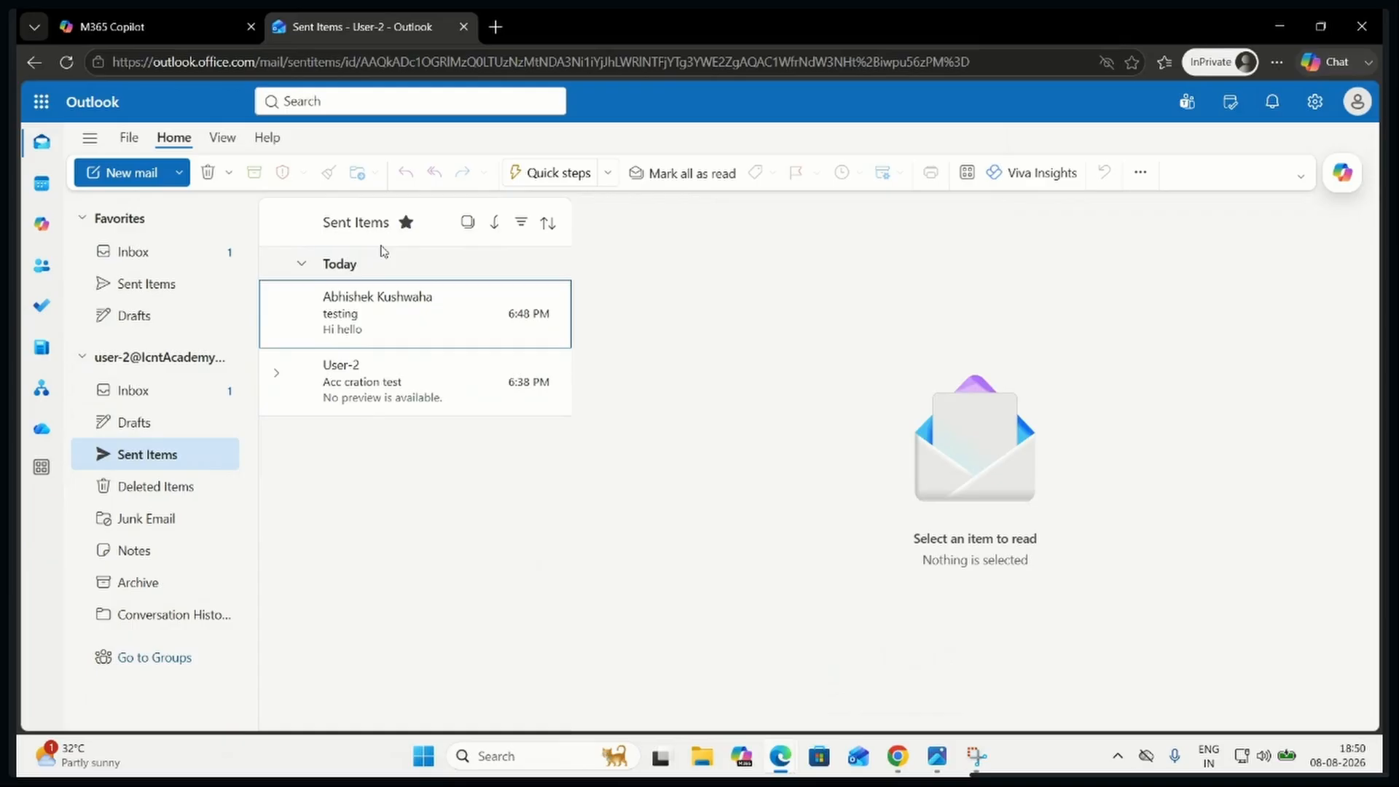
# Switch to the admin center and check the OneDrive storage used in User-2's details
pyautogui.moveTo(795, 754)
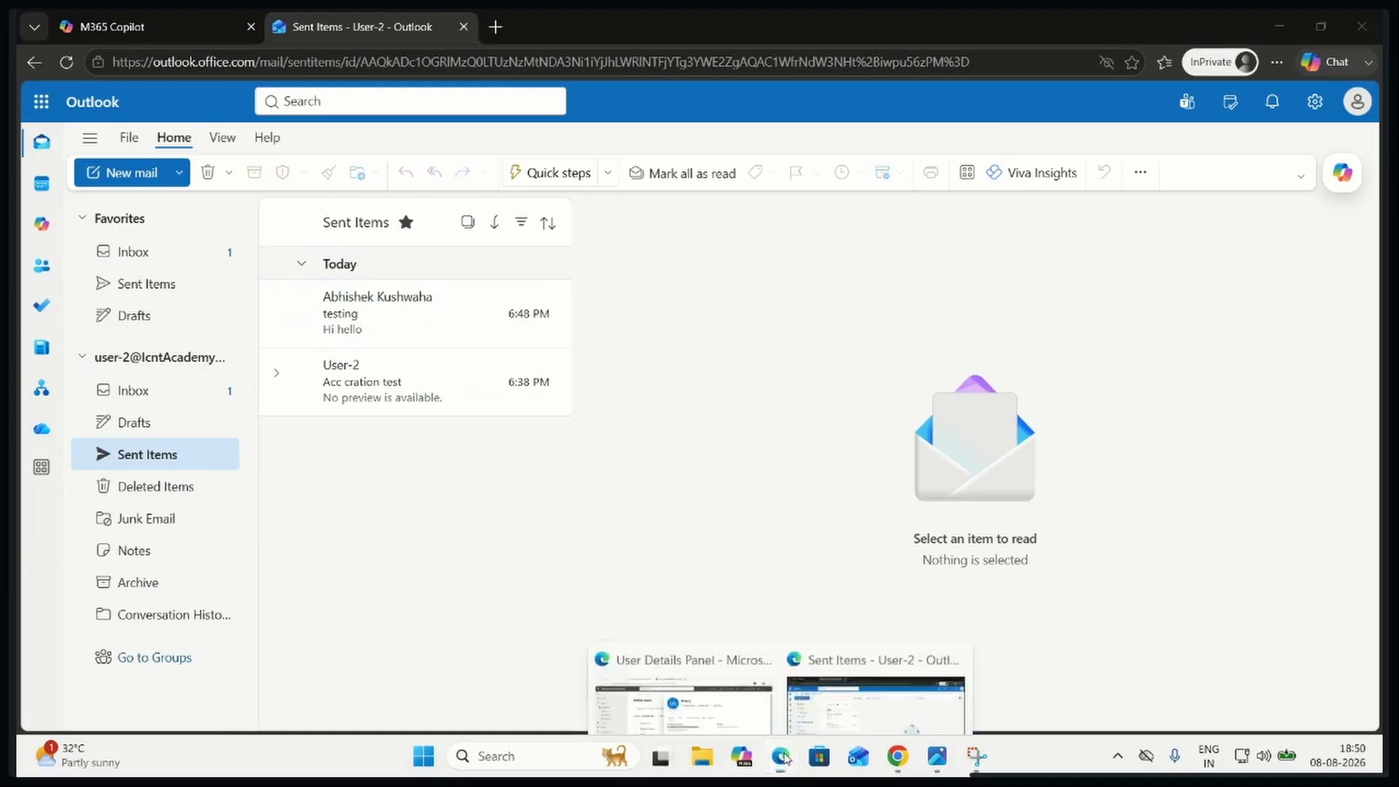
pyautogui.click(680, 693)
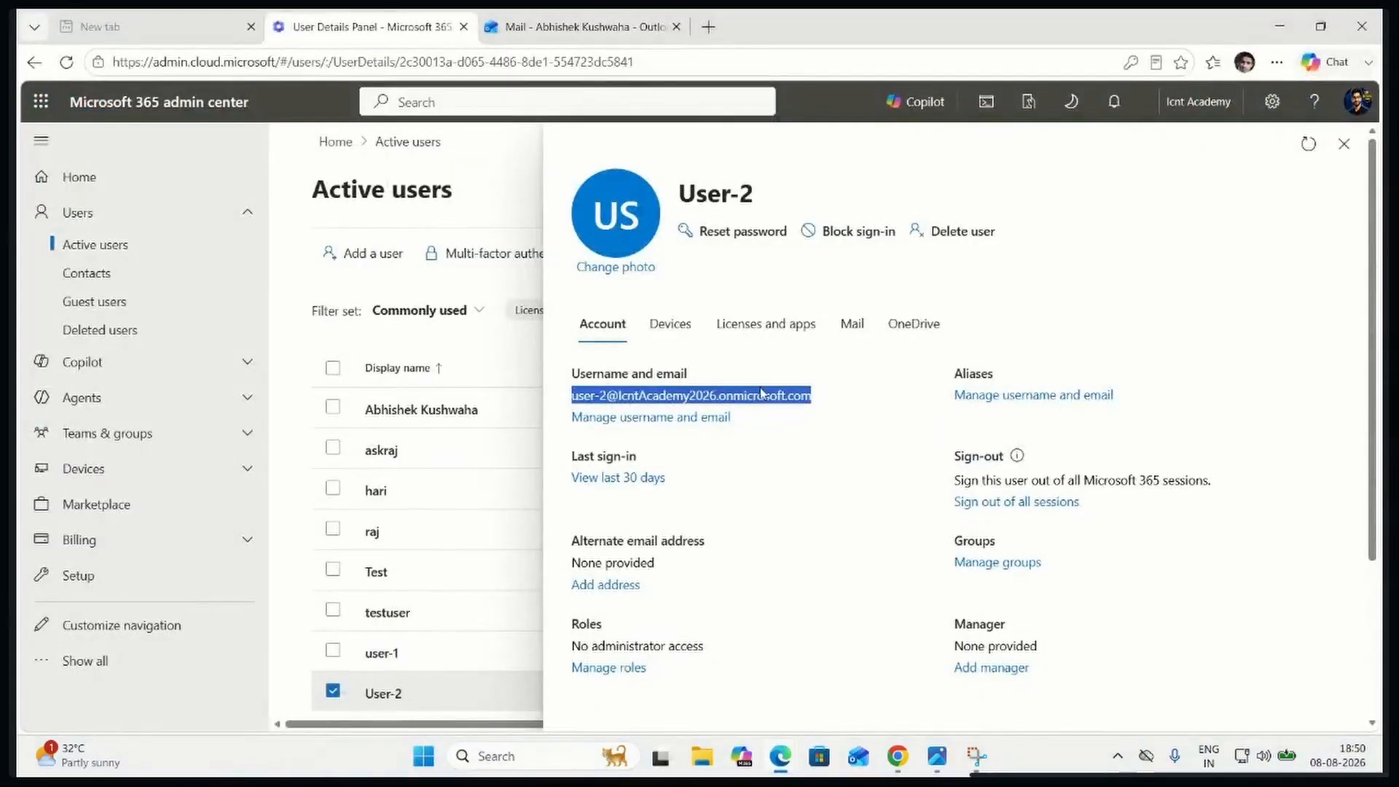
pyautogui.click(916, 334)
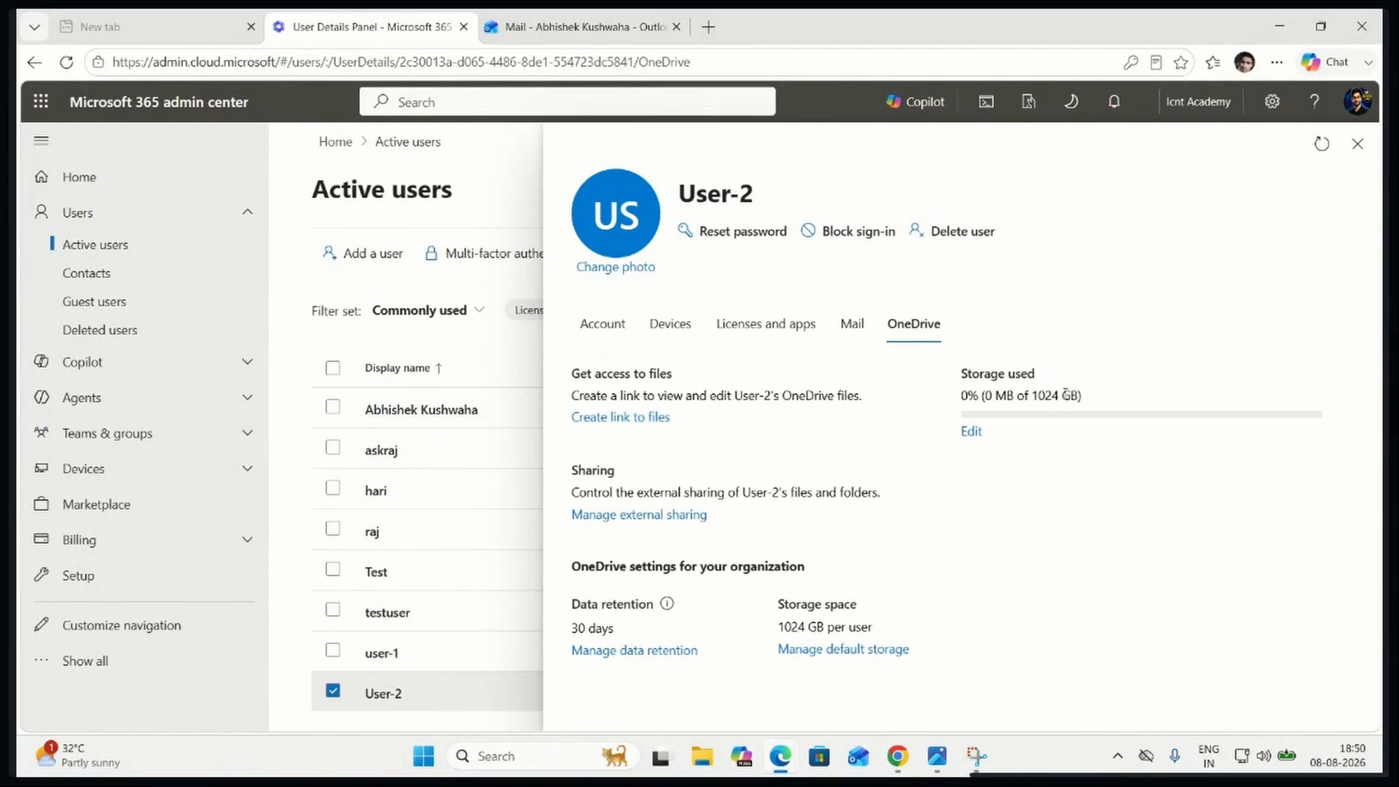
pyautogui.moveTo(961, 395); pyautogui.dragTo(1123, 401)
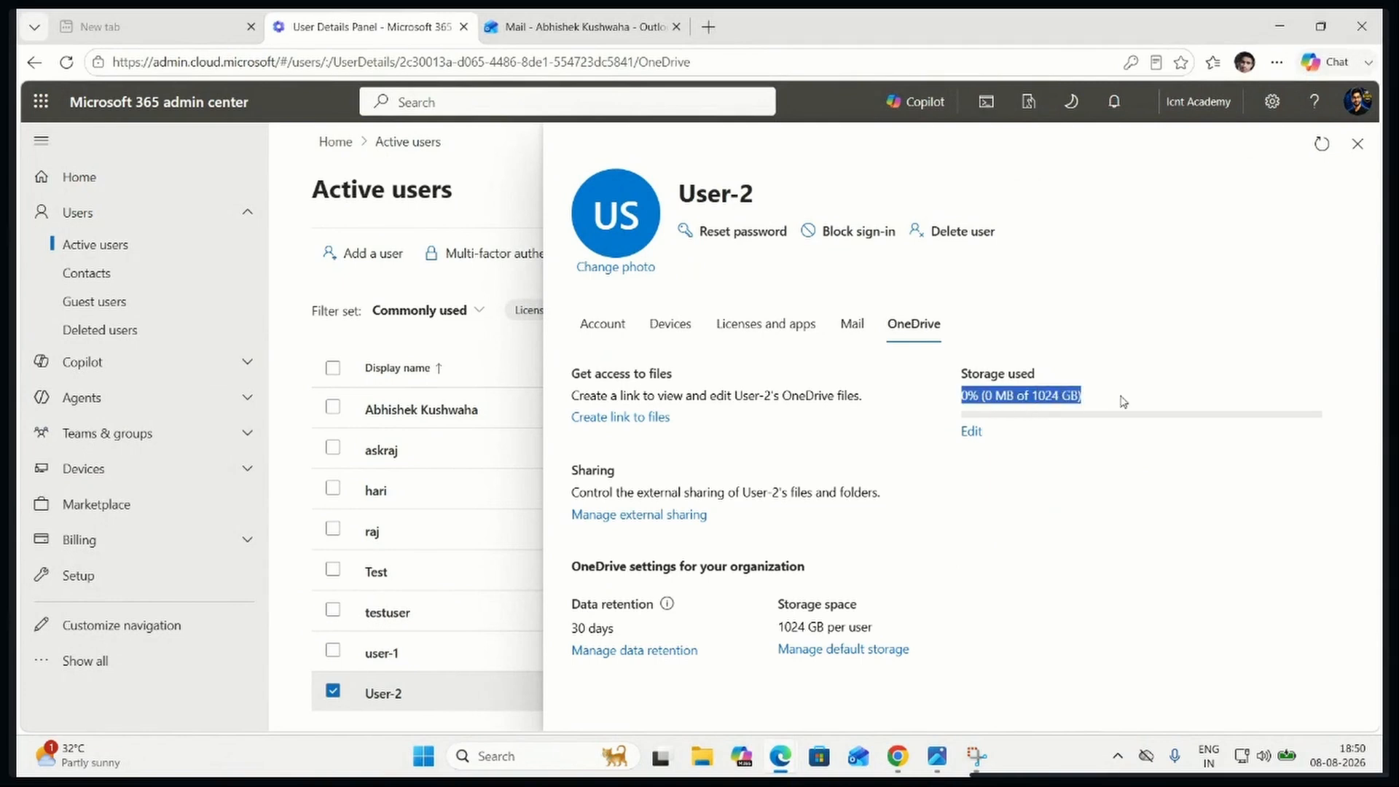
# Review User-2's mailbox storage, licenses and apps, enrolled devices, and account and contact information
pyautogui.click(867, 335)
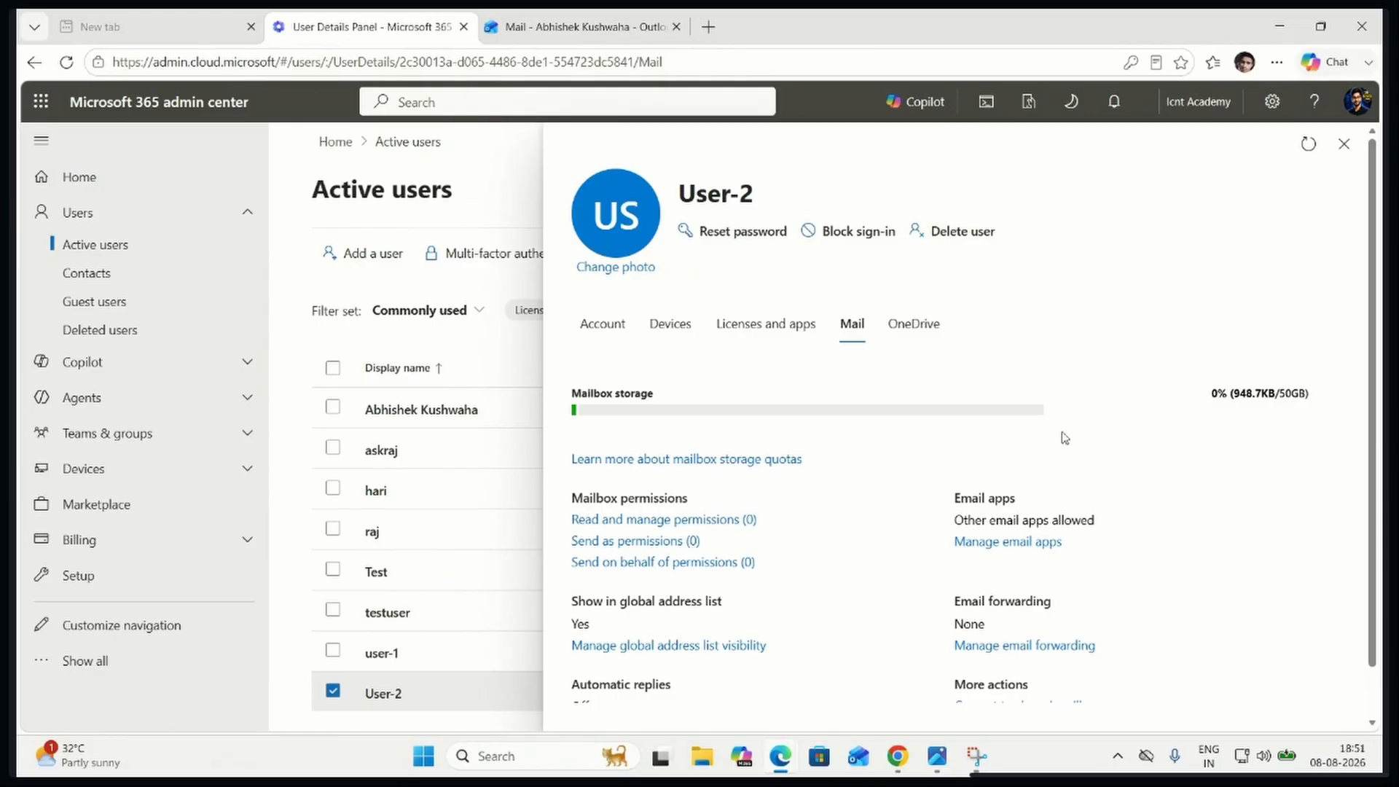
pyautogui.click(766, 336)
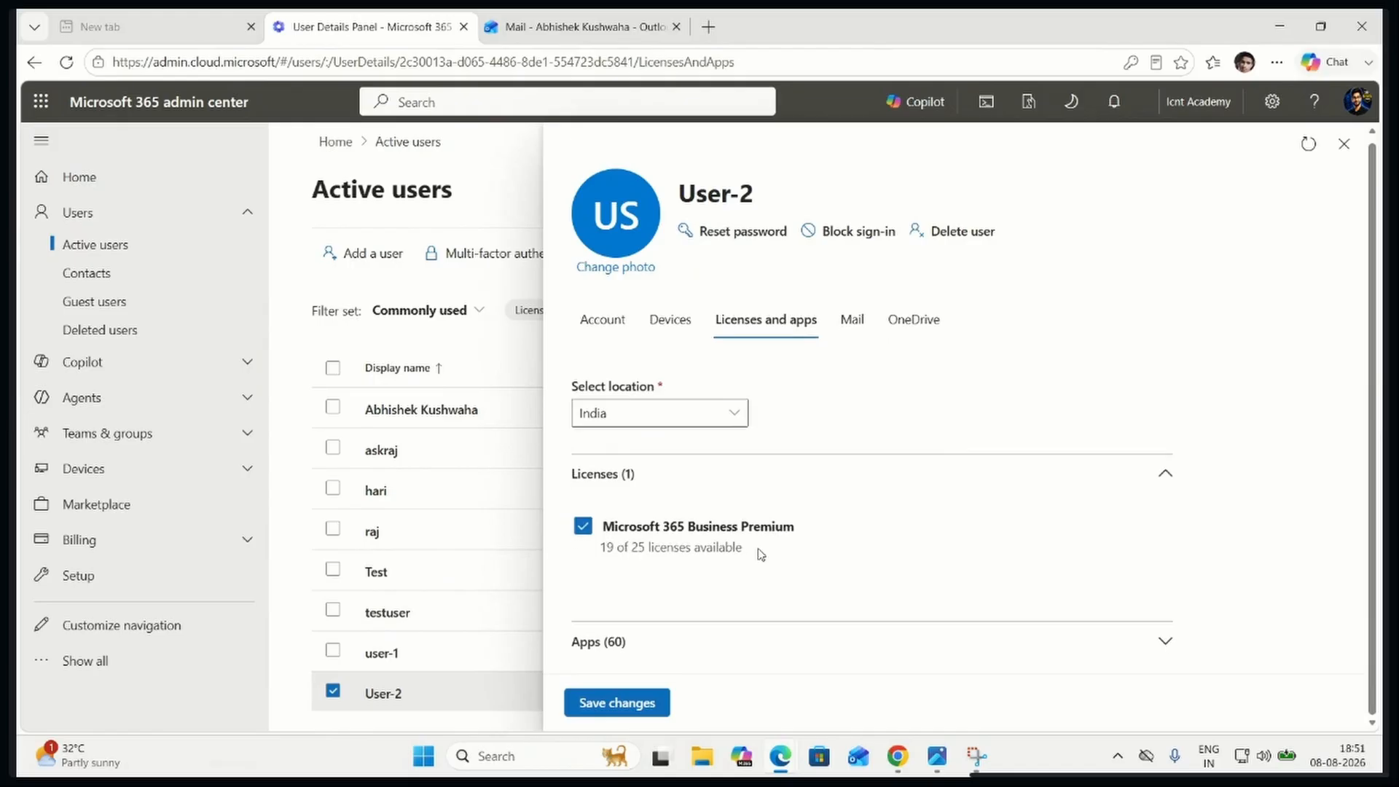
pyautogui.click(670, 320)
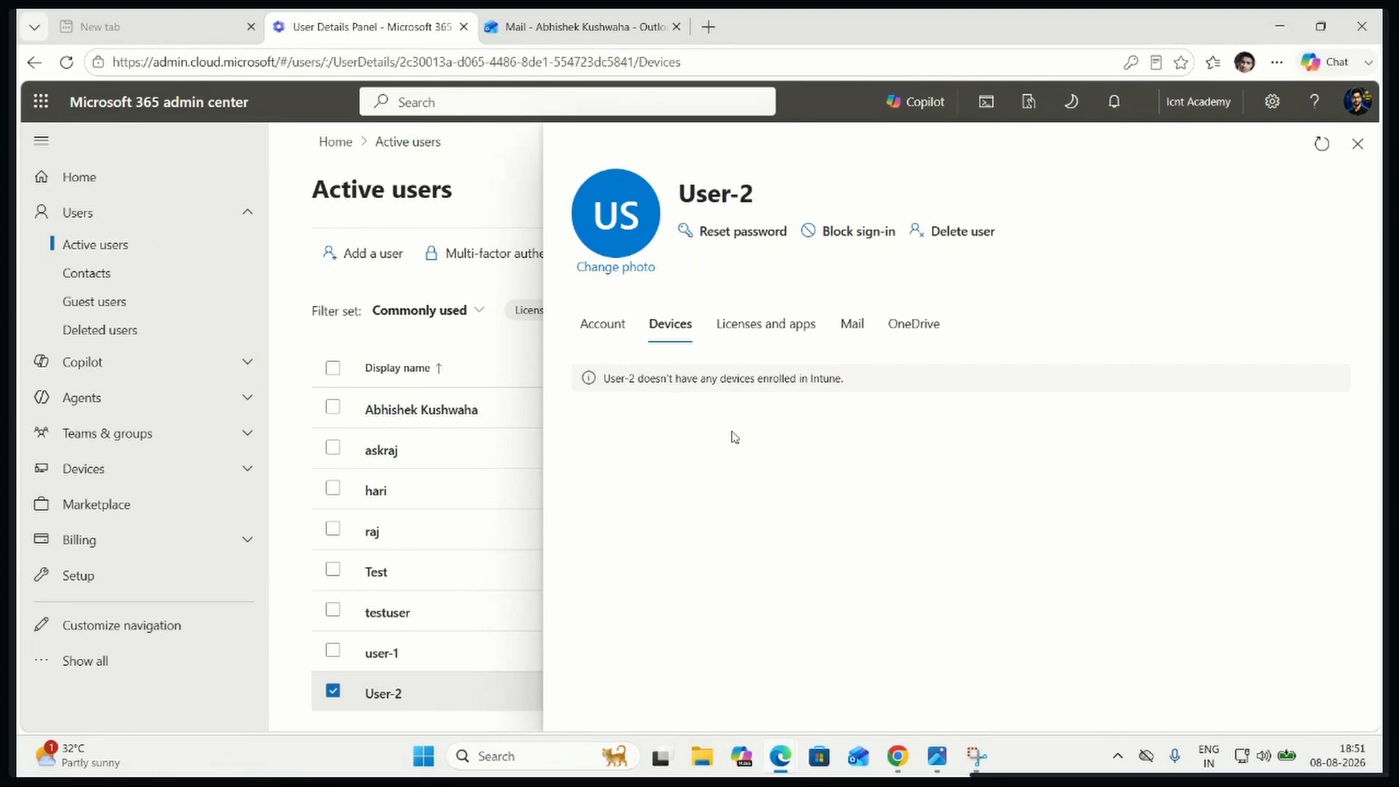
pyautogui.click(619, 330)
pyautogui.scroll(-3, 751, 524)
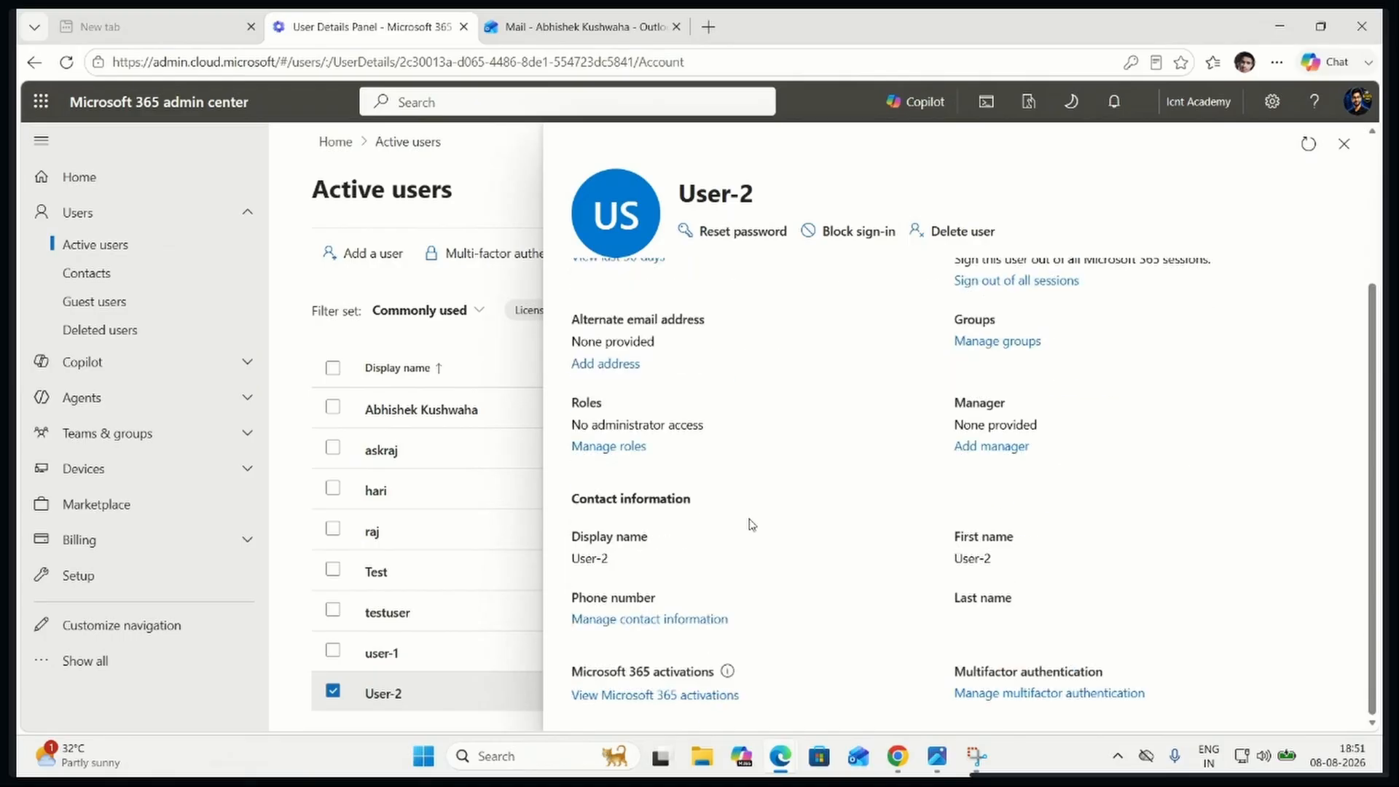
pyautogui.scroll(4, 751, 524)
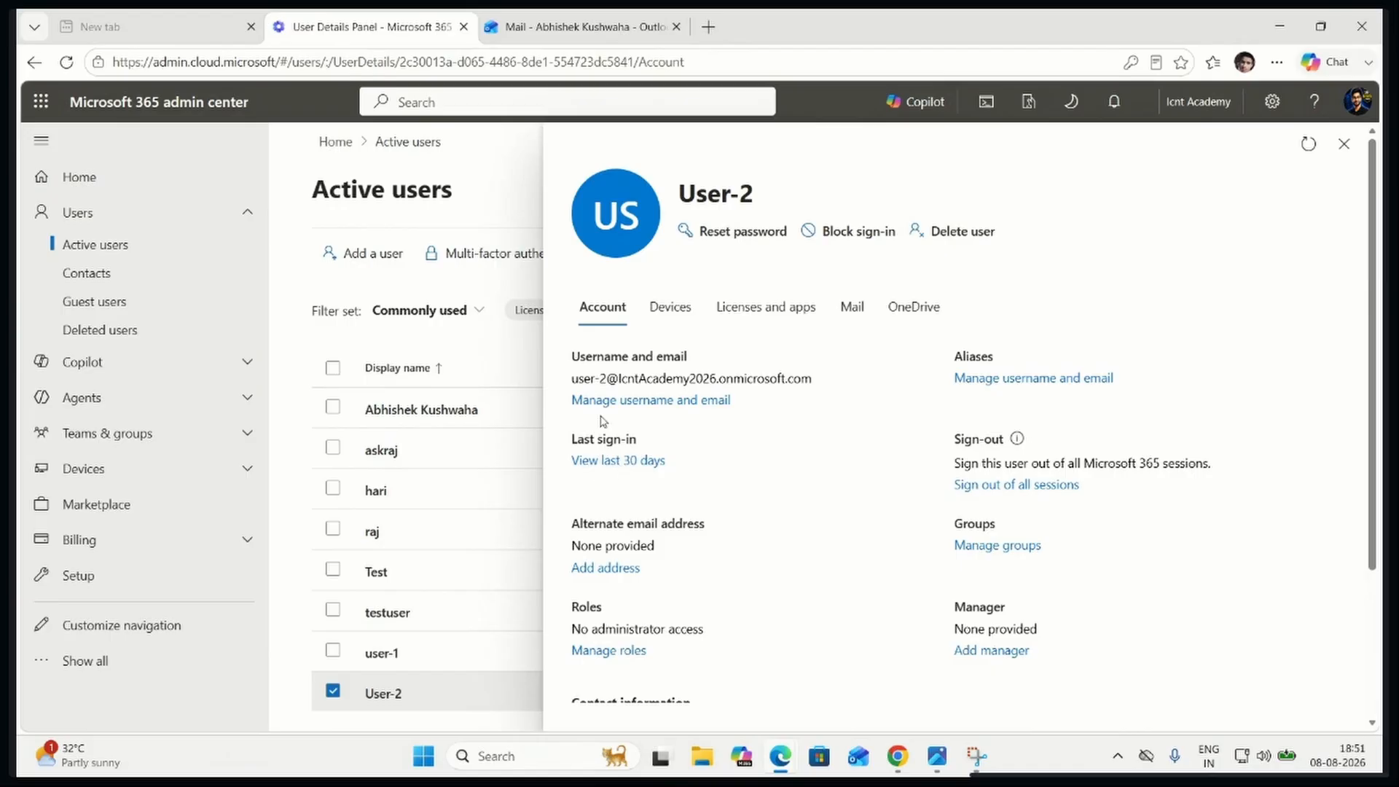
# Reload the user details page, open User-2's sign-in activity for the last 30 days, and examine the most recent entries
pyautogui.click(67, 62)
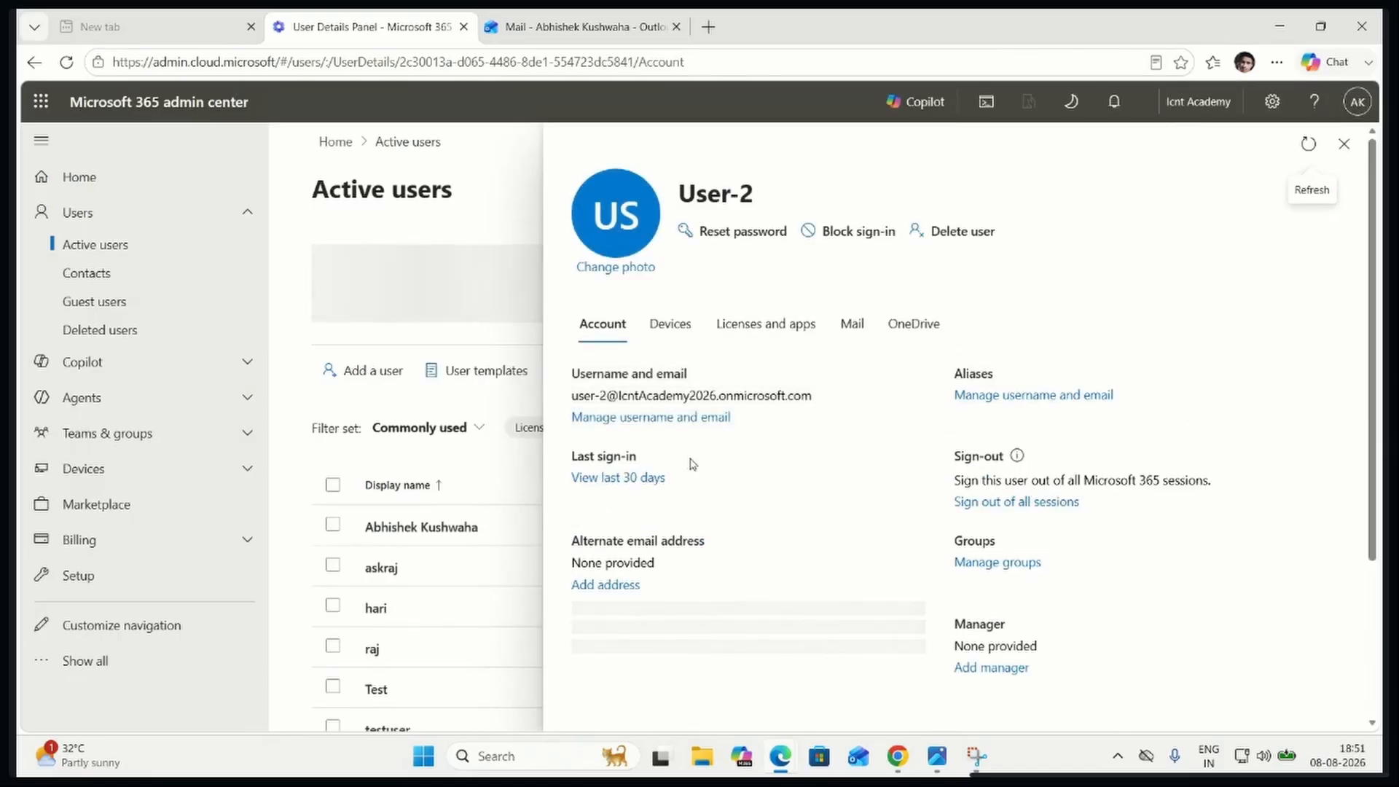
pyautogui.click(644, 479)
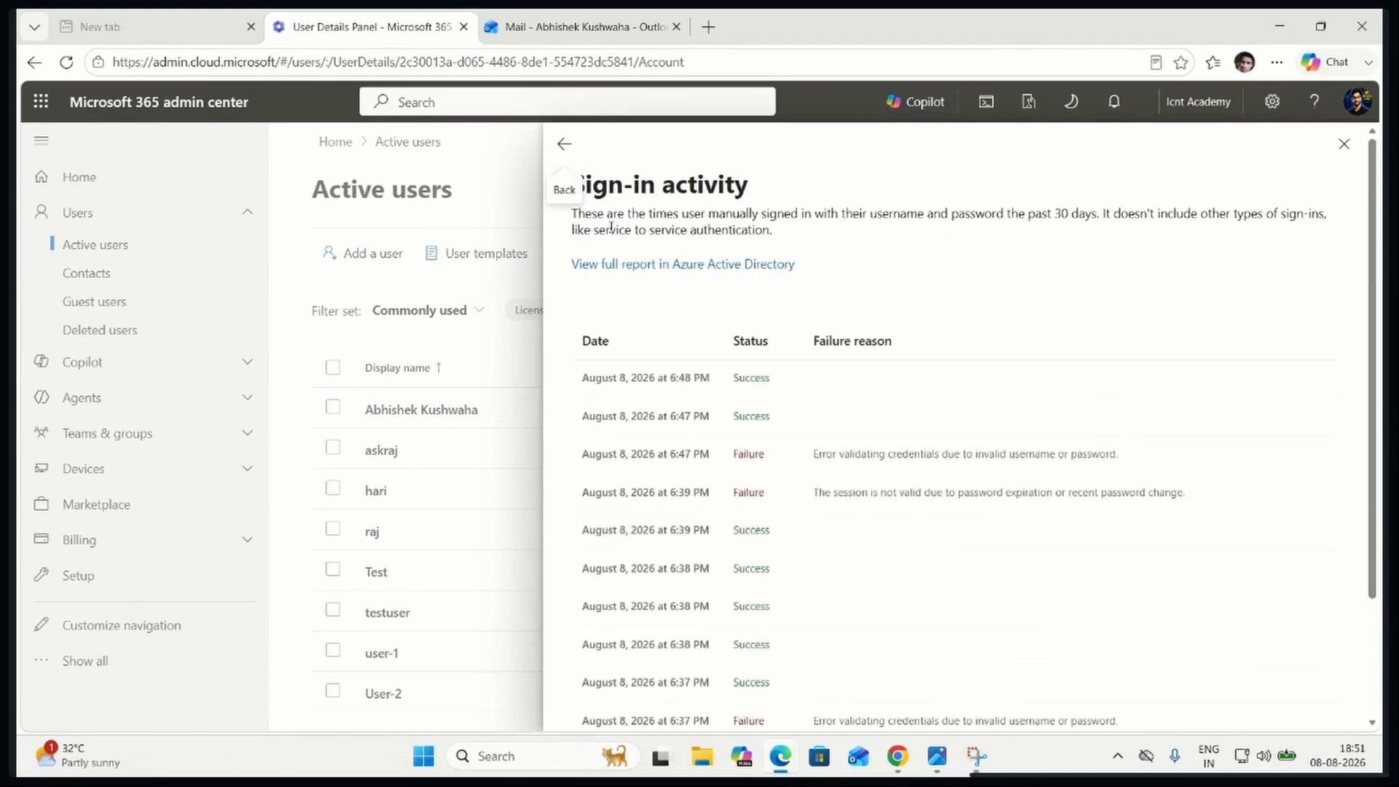
pyautogui.moveTo(582, 378); pyautogui.dragTo(775, 391)
pyautogui.moveTo(581, 378); pyautogui.dragTo(765, 456)
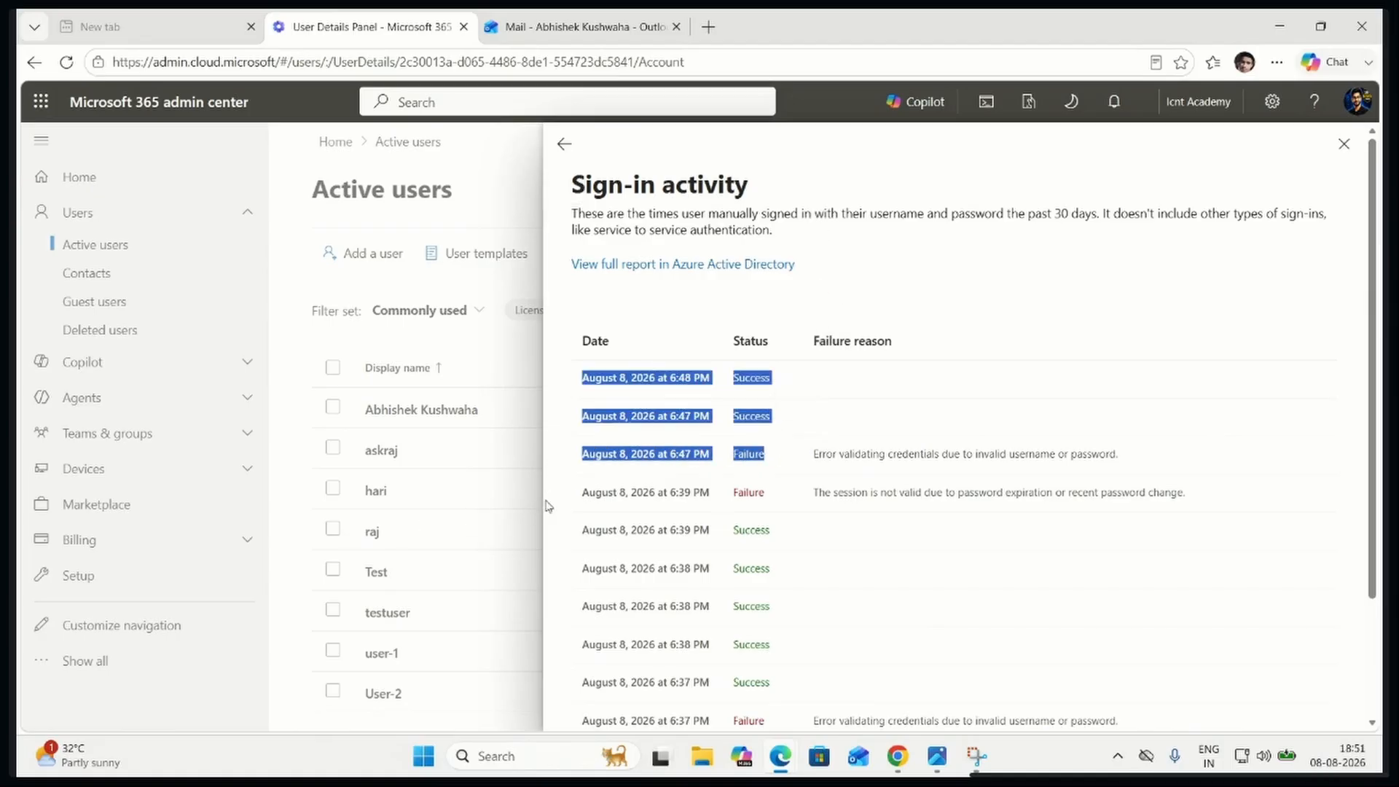
# Examine the remaining entries of User-2's sign-in activity, including the failed attempts and their failure reasons
pyautogui.keyDown('shift'); pyautogui.click(692, 492); pyautogui.keyUp('shift')
pyautogui.scroll(-2, 750, 539)
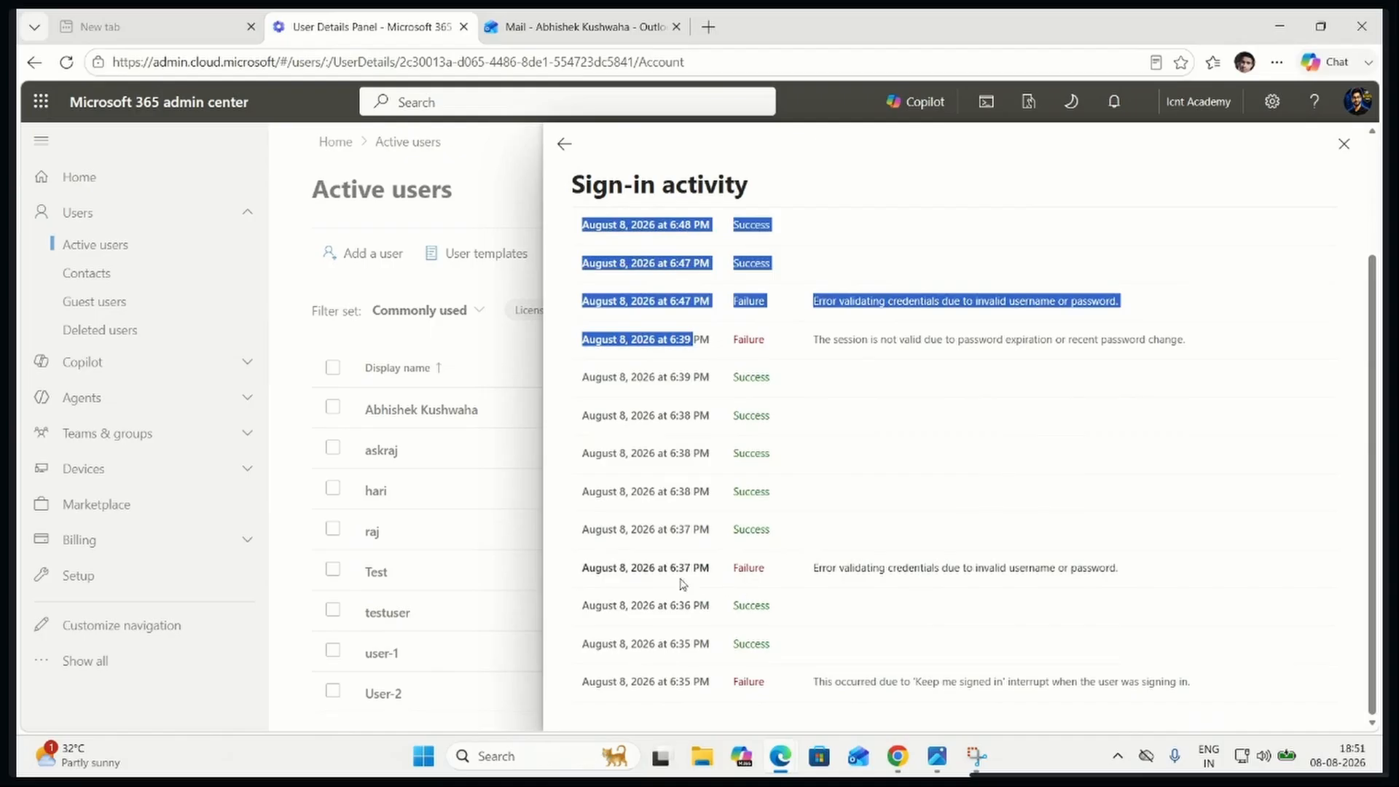
pyautogui.keyDown('shift'); pyautogui.click(765, 571); pyautogui.keyUp('shift')
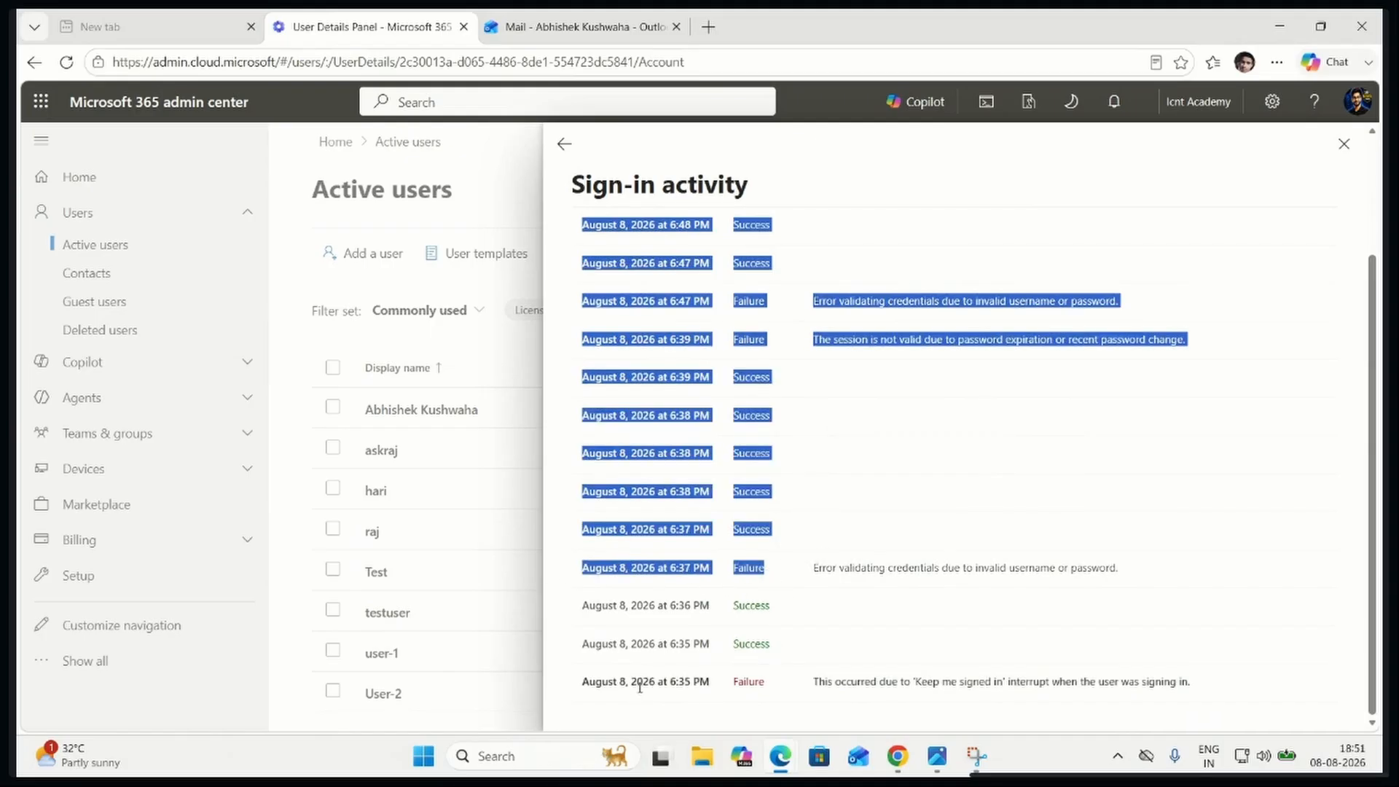
pyautogui.moveTo(640, 687); pyautogui.dragTo(780, 682)
pyautogui.scroll(3, 717, 375)
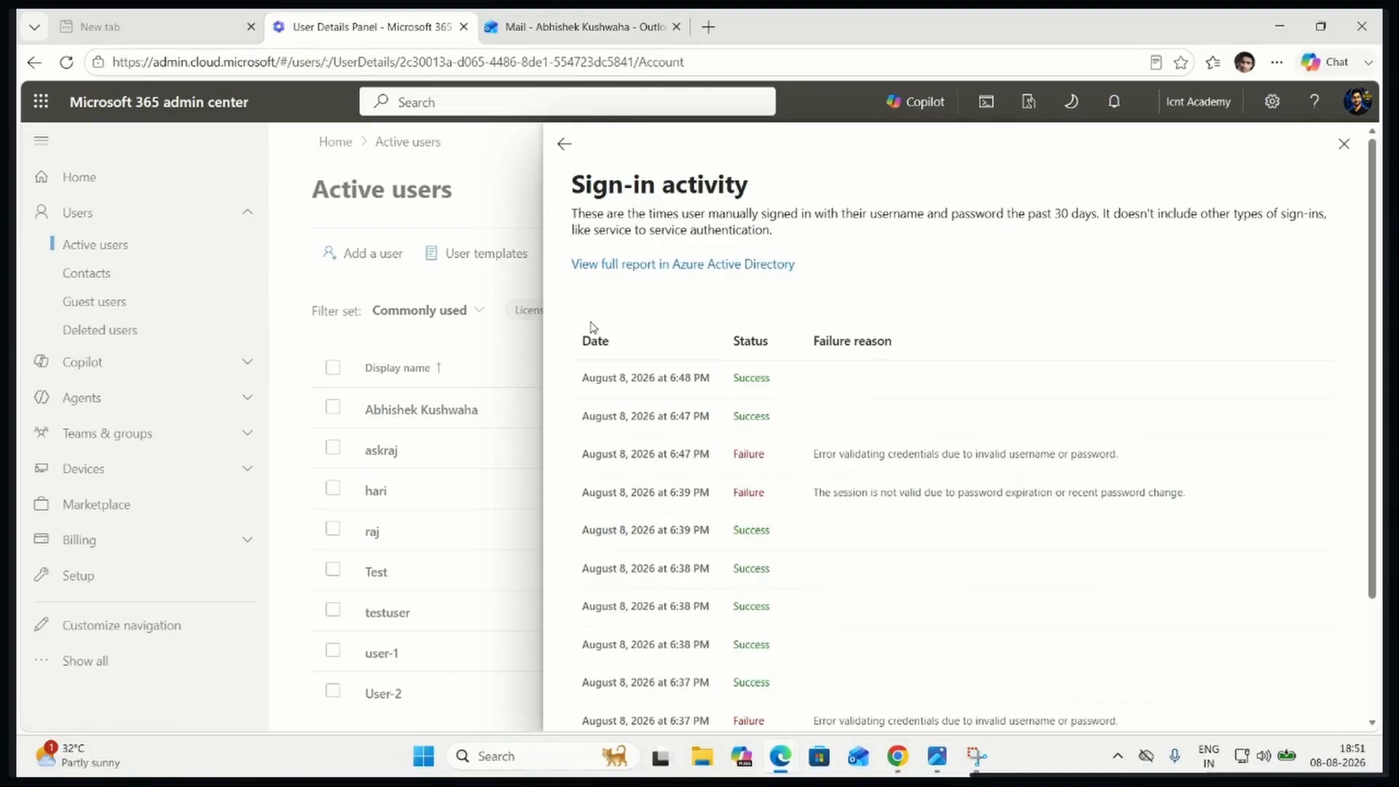
# Open the full sign-in report in Azure Active Directory and look through the listed sign-ins, briefly viewing one administrator entry's details
pyautogui.click(676, 273)
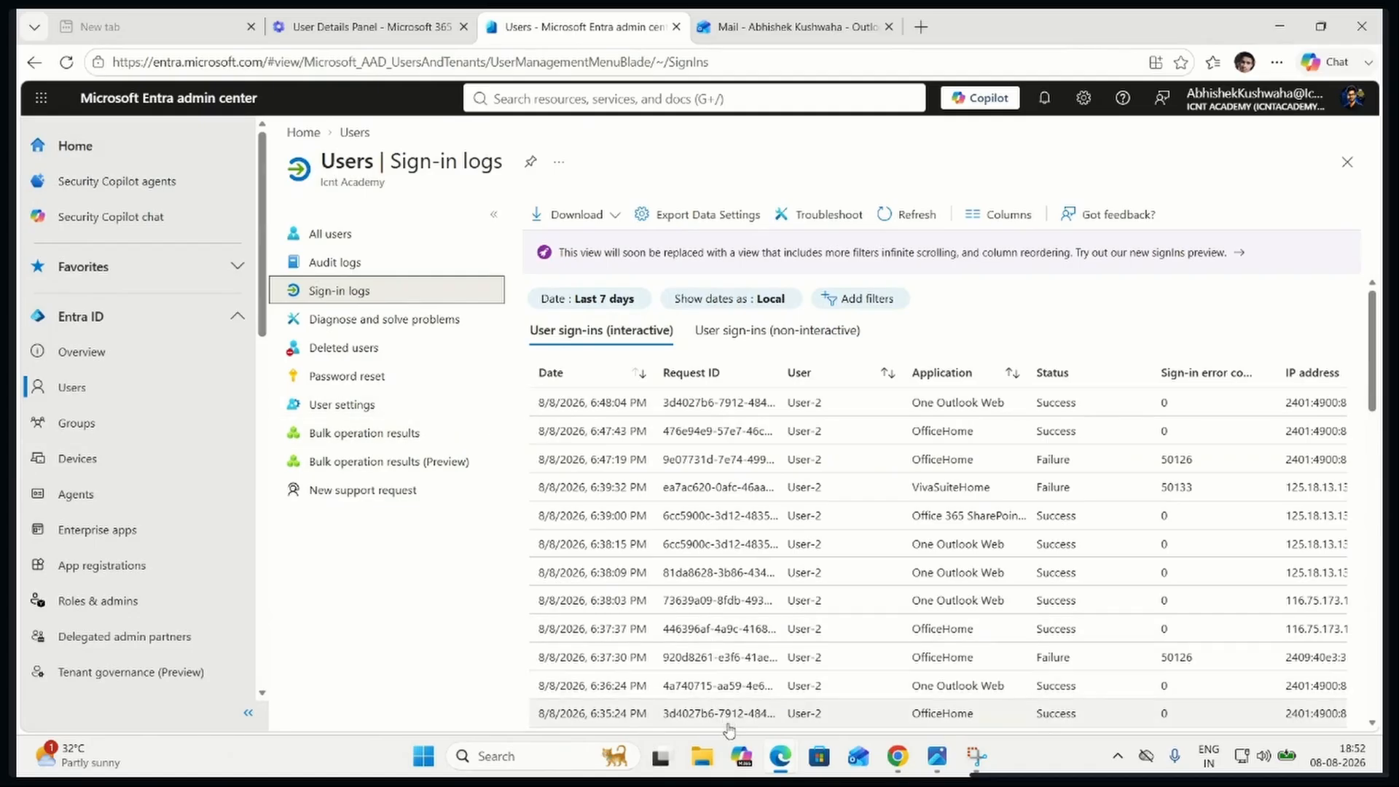
pyautogui.scroll(-5, 837, 667)
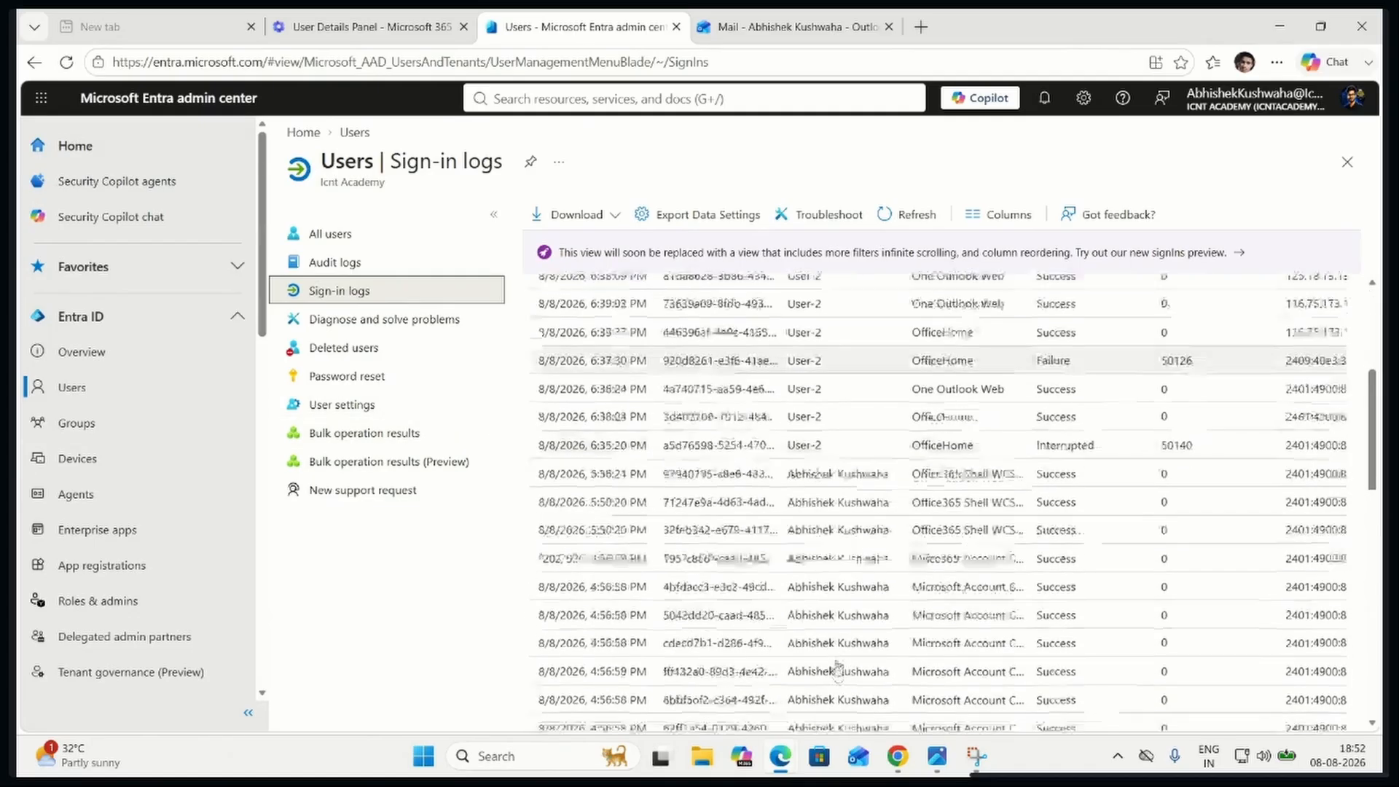
pyautogui.click(837, 593)
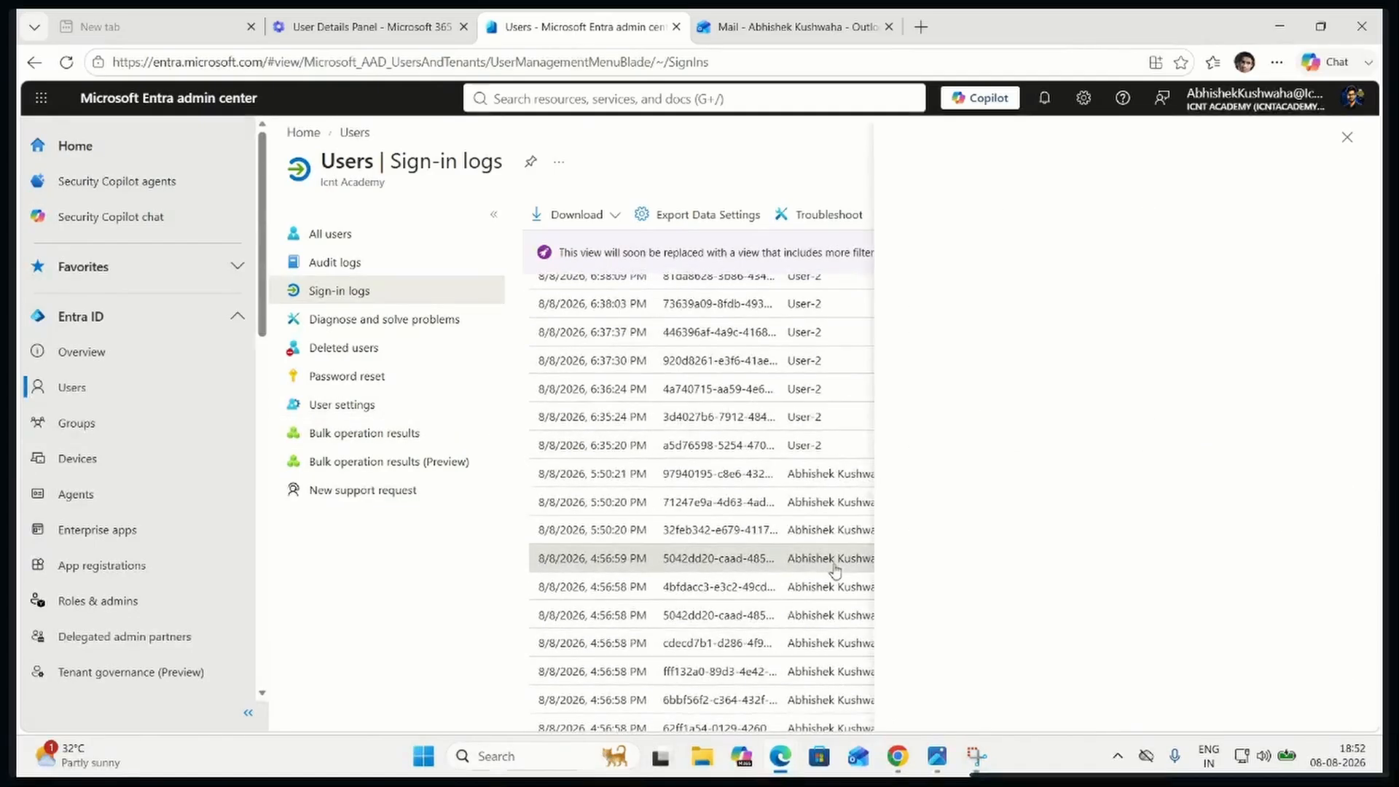
pyautogui.click(1347, 137)
pyautogui.scroll(5, 936, 587)
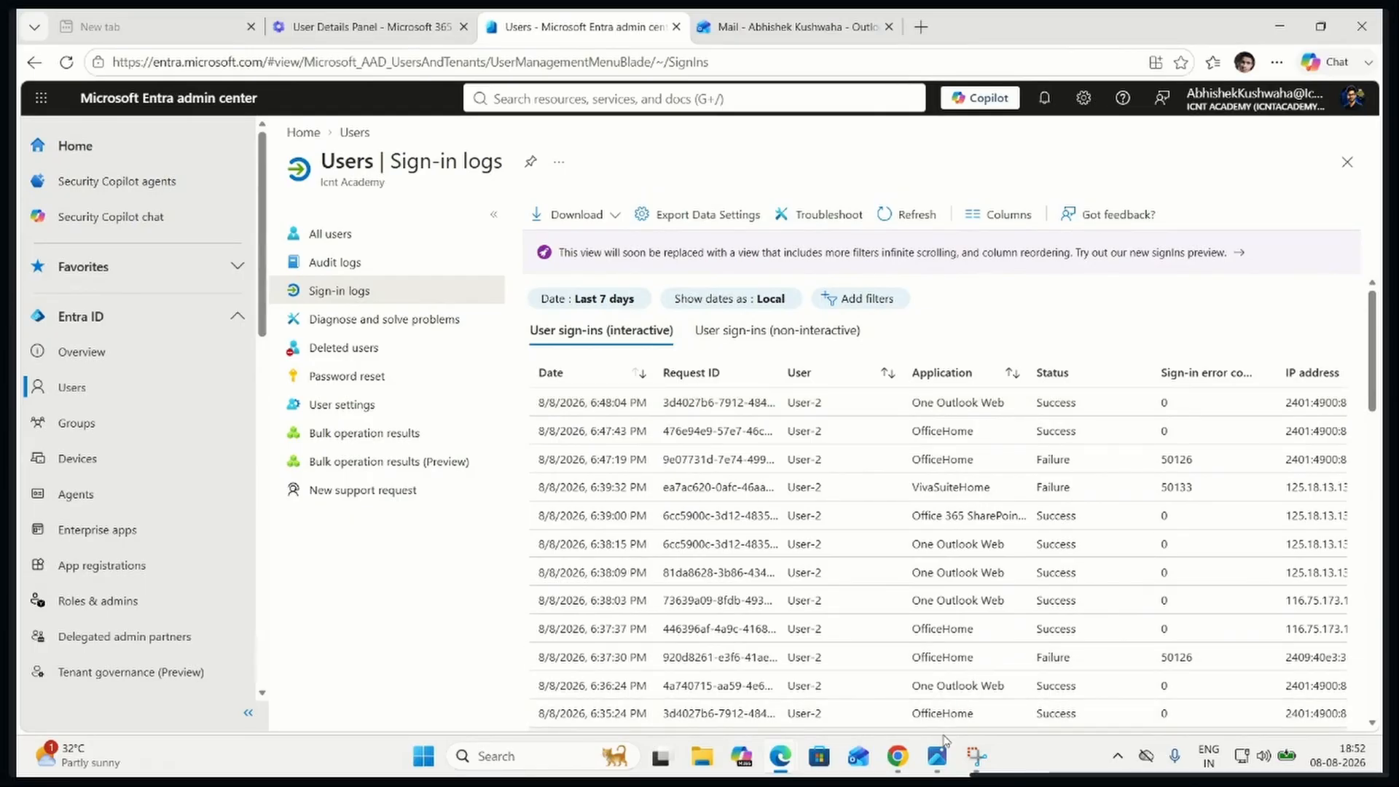
pyautogui.moveTo(943, 731)
pyautogui.mouseDown()
pyautogui.moveTo(1035, 728)
pyautogui.moveTo(922, 727)
pyautogui.mouseUp()
pyautogui.scroll(-5, 827, 561)
pyautogui.scroll(5, 827, 561)
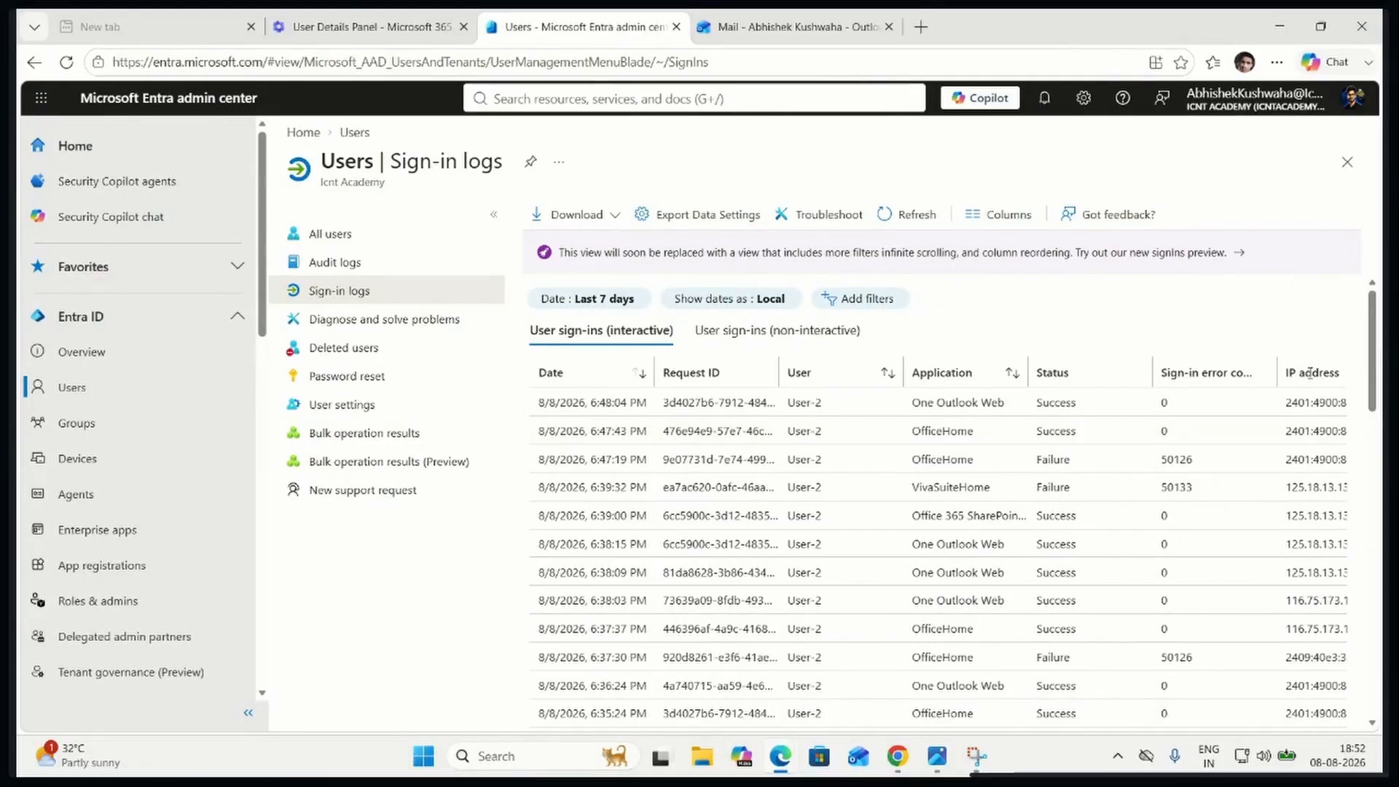
# Collapse both navigation menus beside the sign-in logs and widen the Location column to show full place names
pyautogui.click(493, 213)
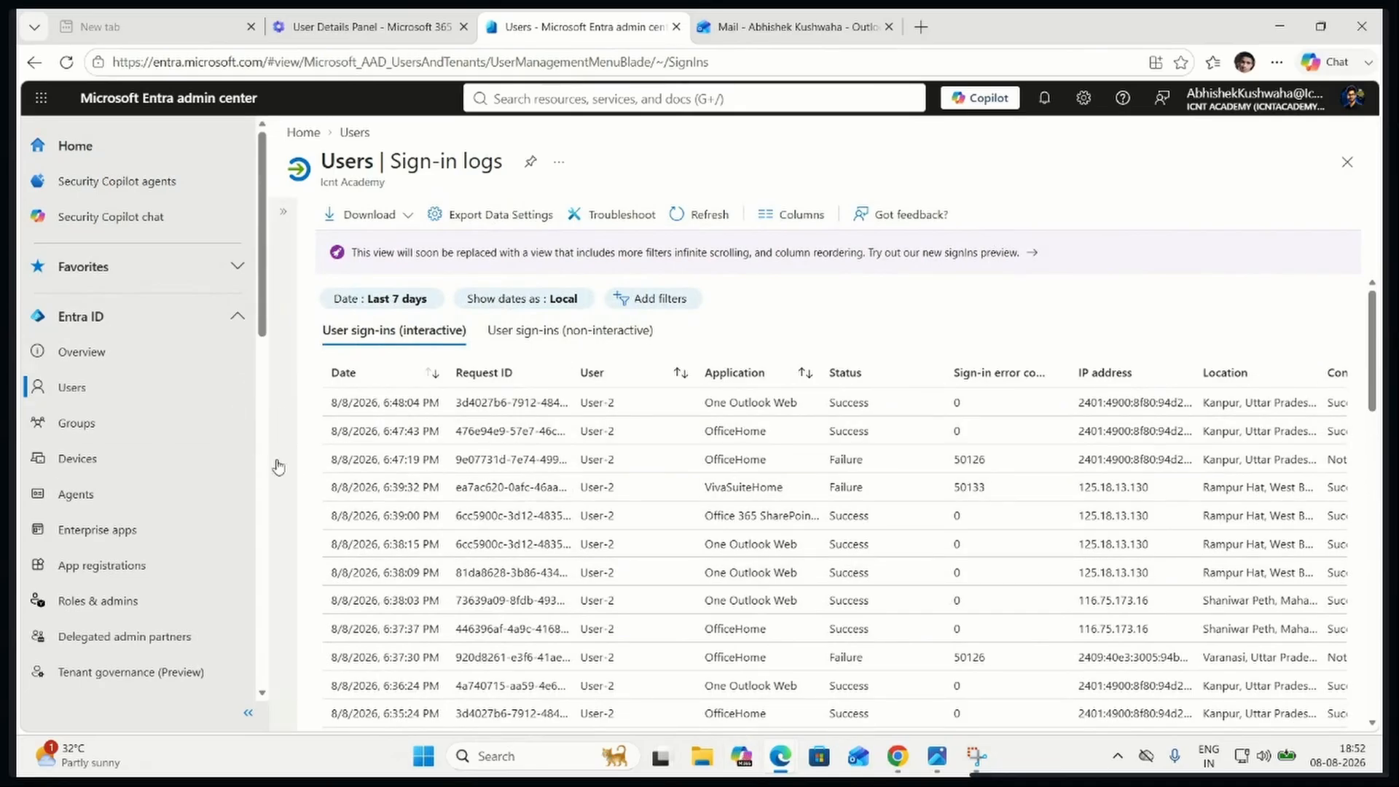
pyautogui.click(248, 714)
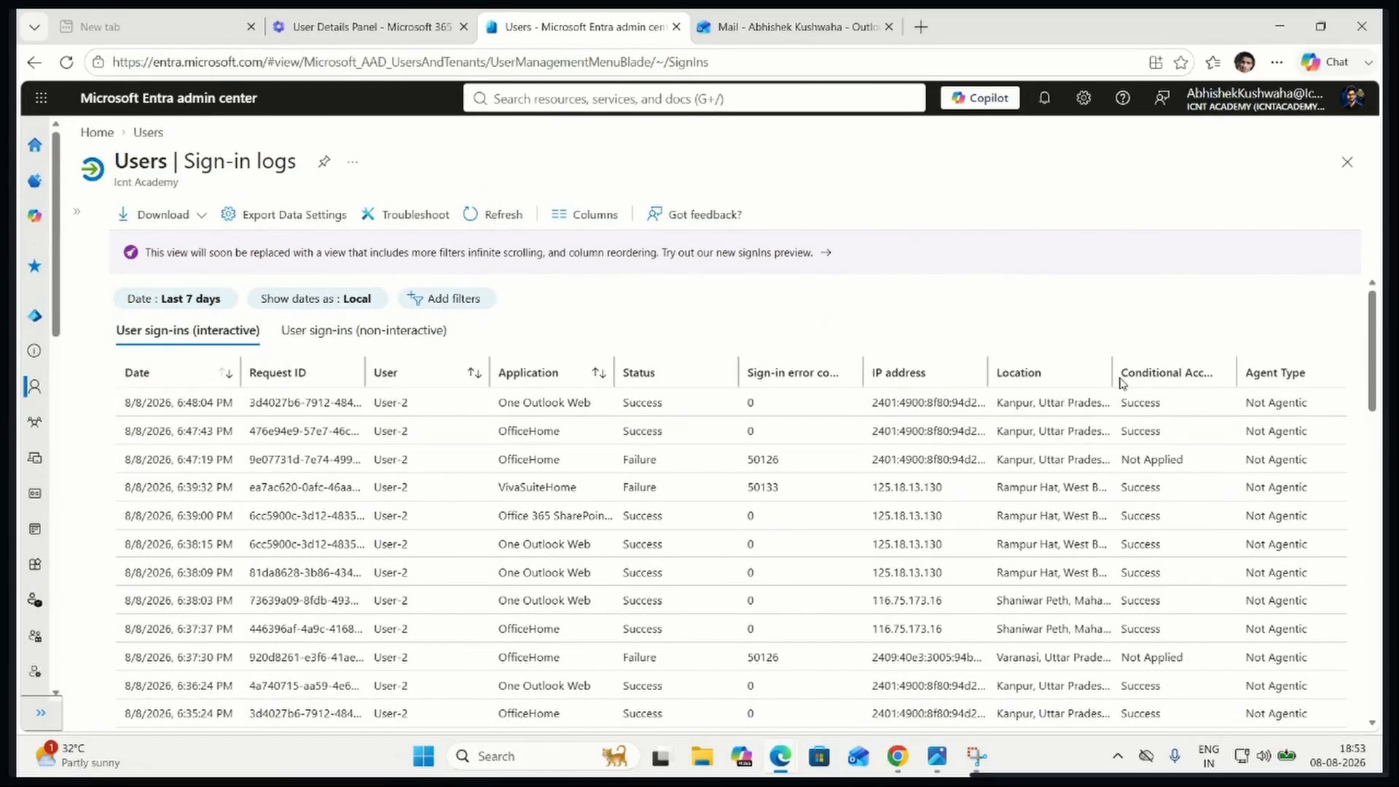
pyautogui.moveTo(1111, 372); pyautogui.dragTo(1176, 372)
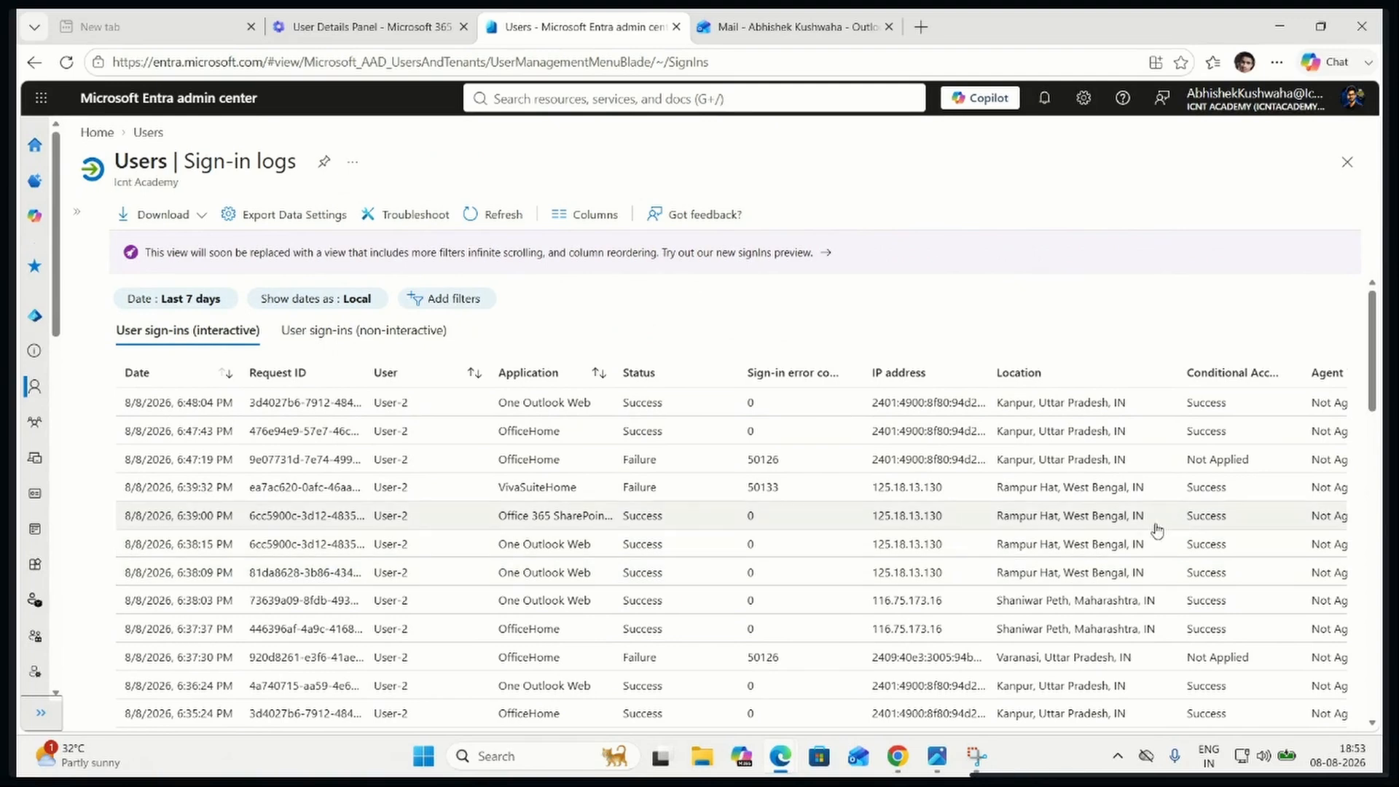
# Look through the interactive sign-ins of the last 7 days, comparing users, IP addresses and locations
pyautogui.moveTo(1372, 348); pyautogui.dragTo(1326, 577)
pyautogui.scroll(5, 1329, 575)
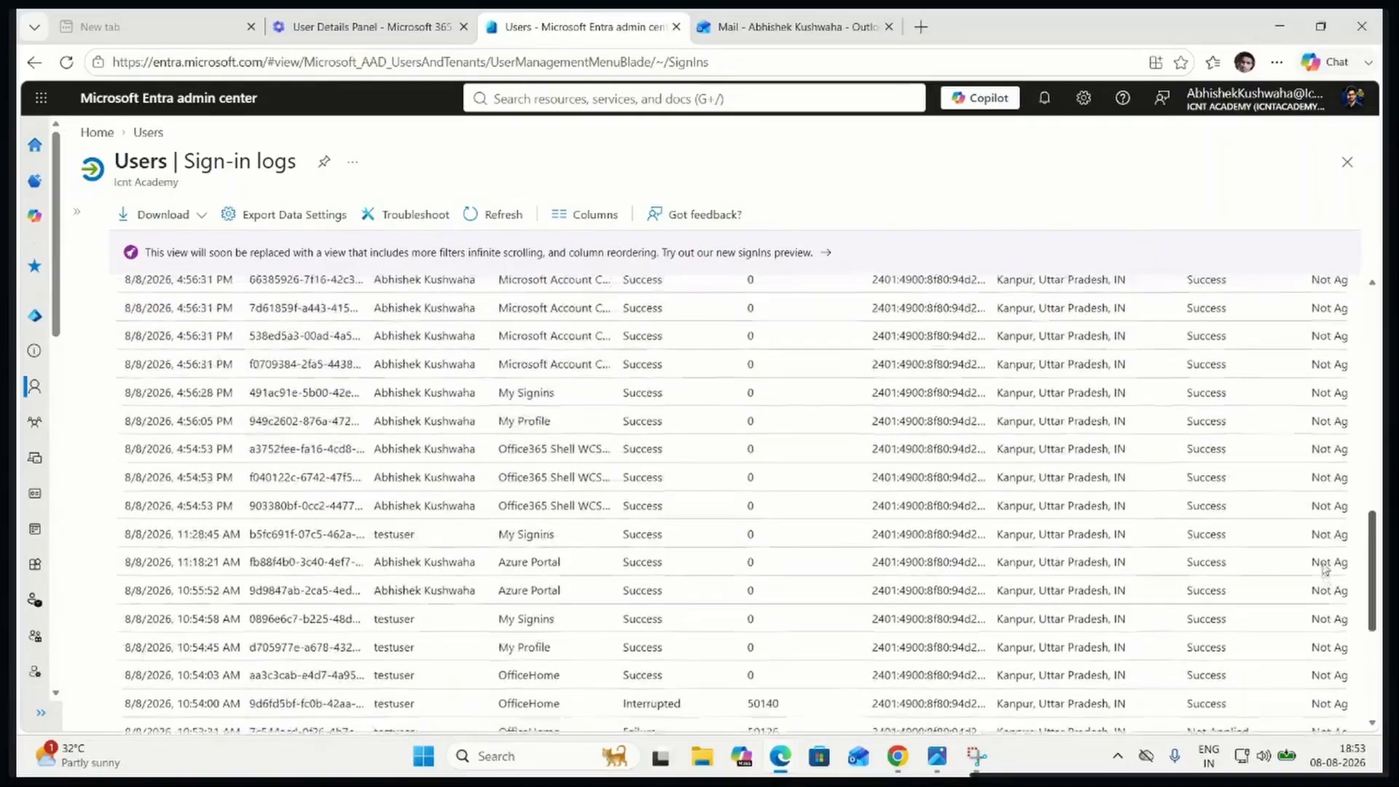
pyautogui.scroll(10, 1299, 485)
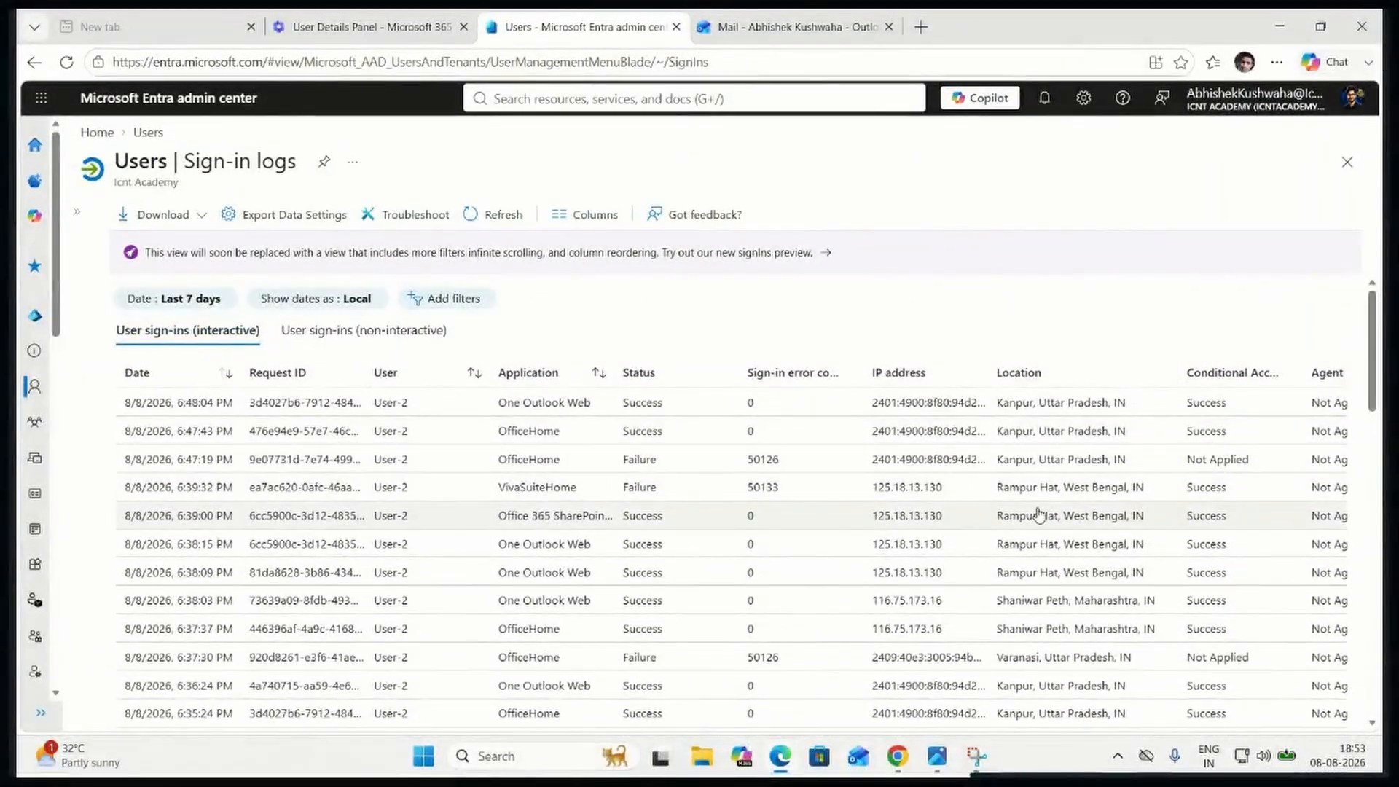
pyautogui.scroll(-4, 1039, 514)
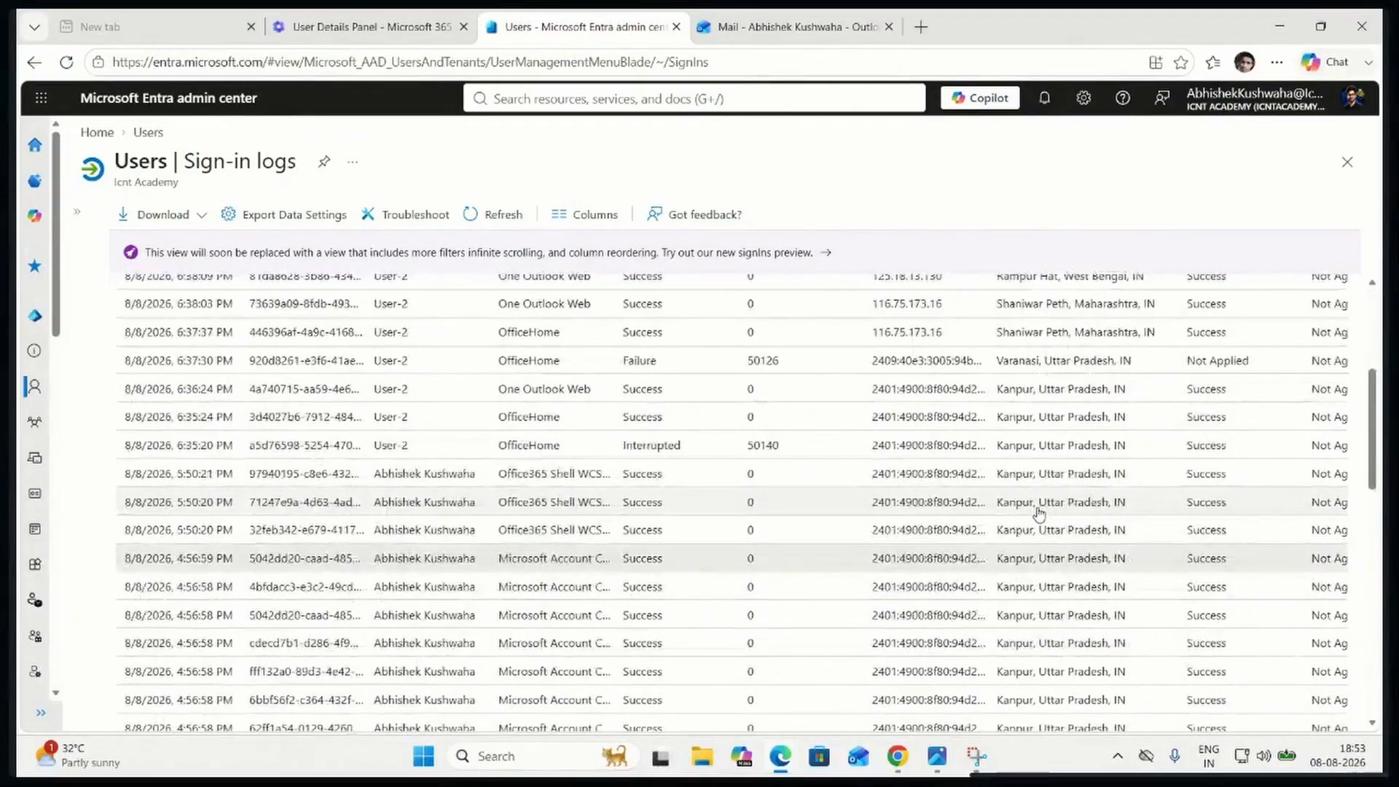
pyautogui.scroll(4, 1038, 514)
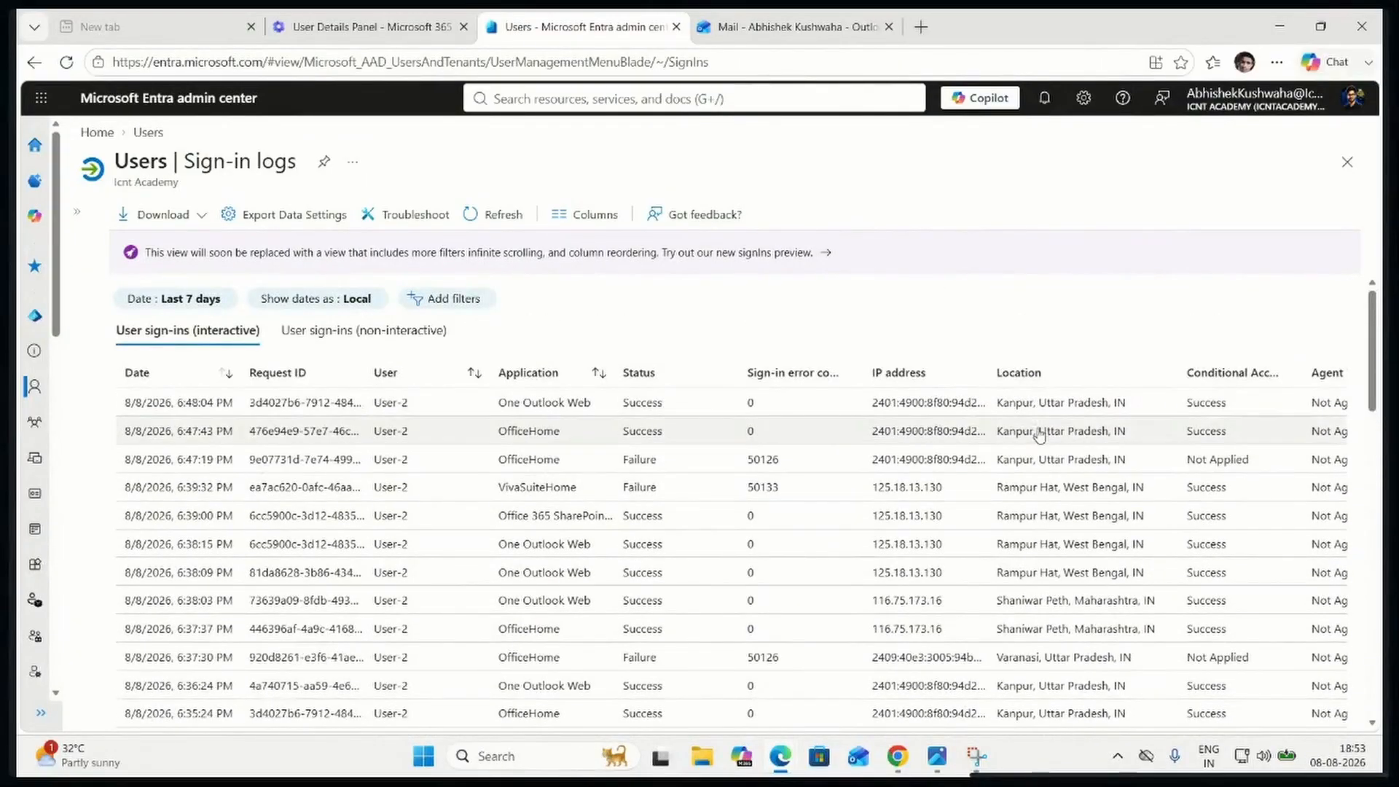
# Open the details of User-2's most recent One Outlook Web sign-in and examine the basic info, including request ID and status
pyautogui.click(1033, 412)
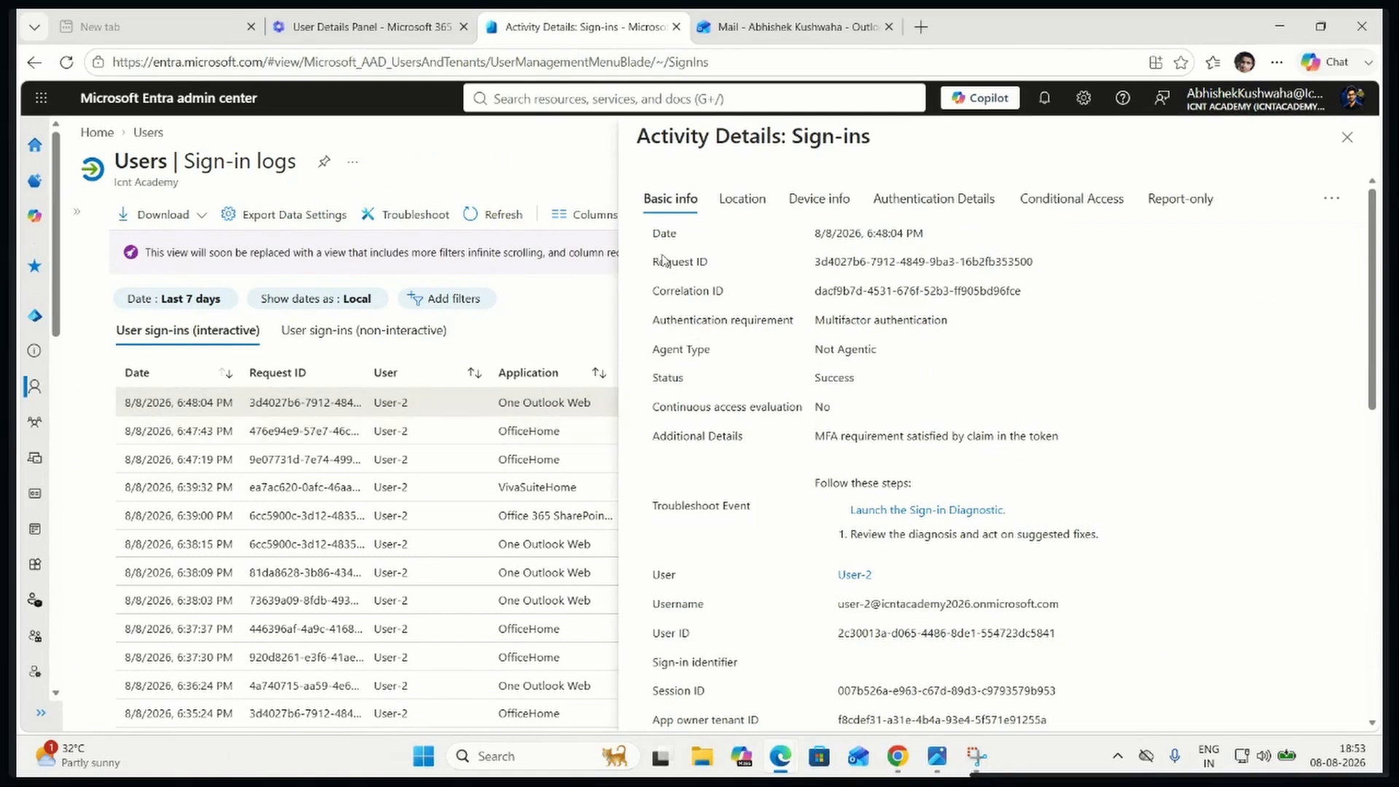
pyautogui.doubleClick(662, 234)
pyautogui.moveTo(653, 261); pyautogui.dragTo(771, 266)
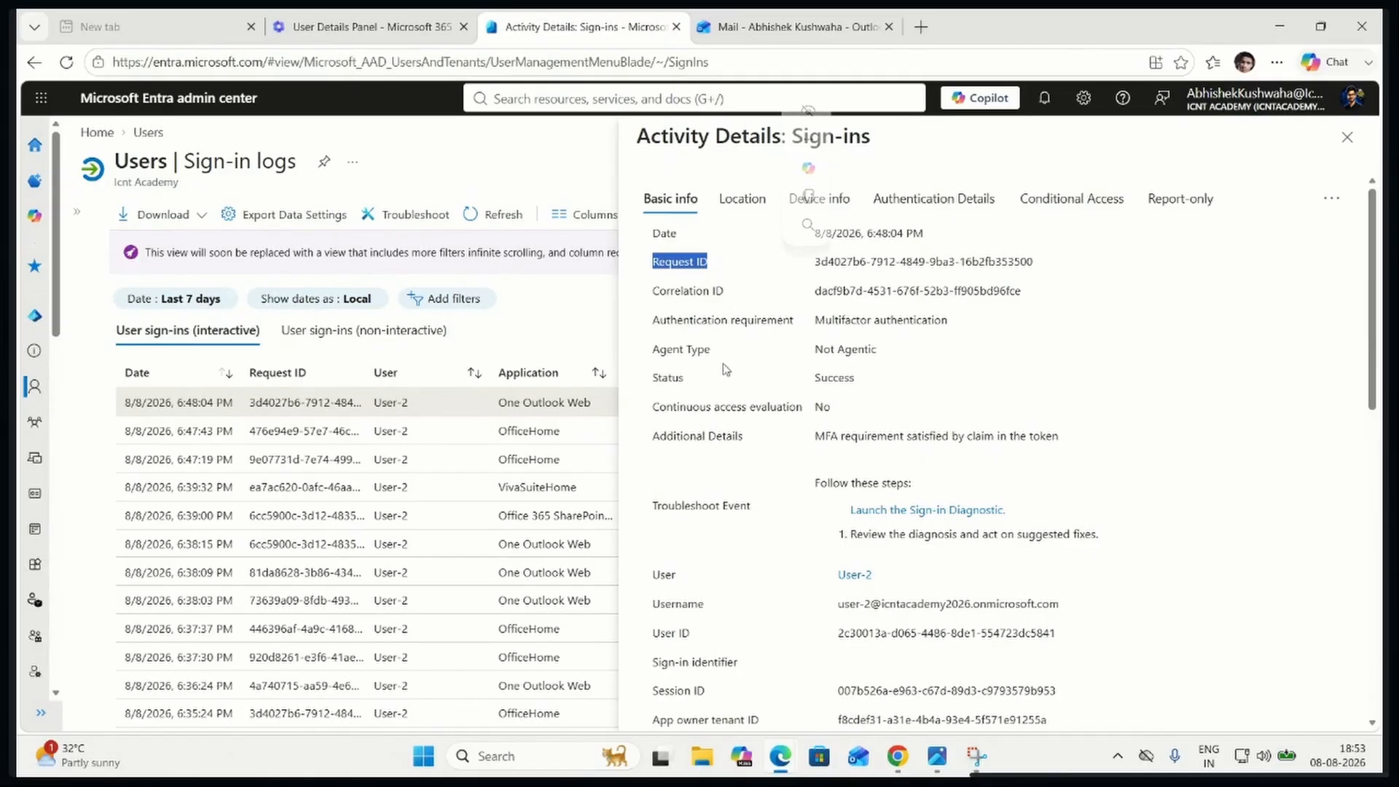
pyautogui.moveTo(663, 377); pyautogui.dragTo(887, 388)
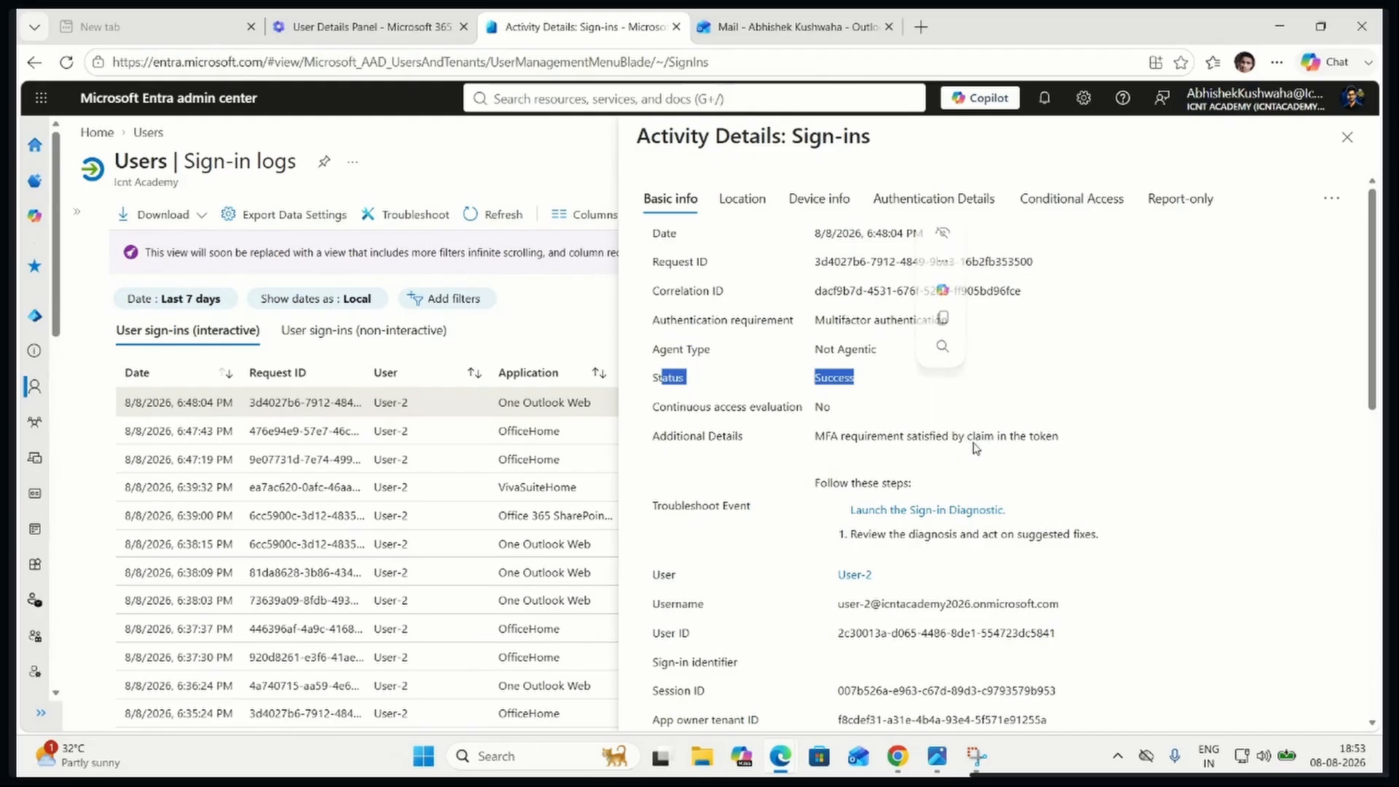
pyautogui.scroll(-5, 985, 520)
pyautogui.scroll(-3, 986, 521)
pyautogui.scroll(10, 986, 520)
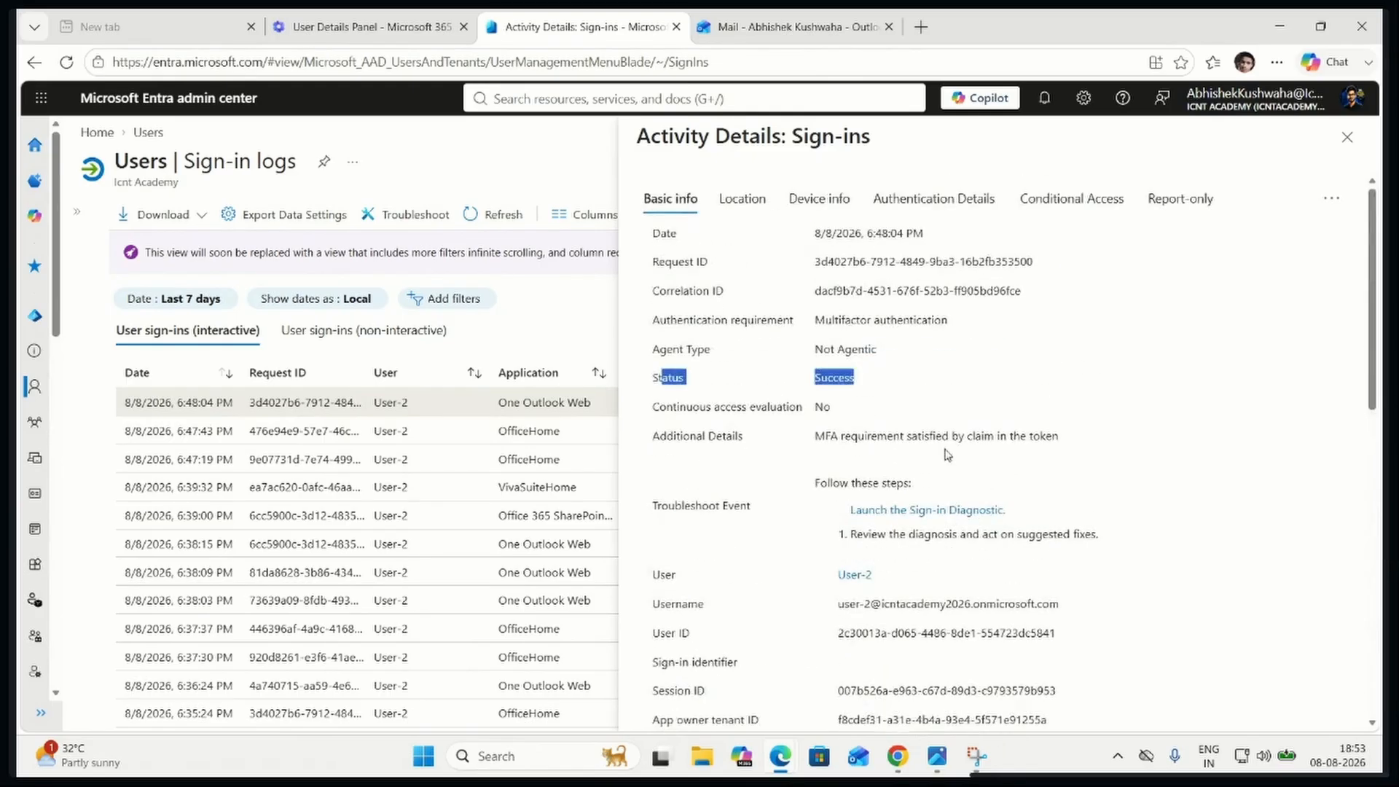
# Review the sign-in's location and IP address, and the browser and operating system in its device info
pyautogui.click(737, 204)
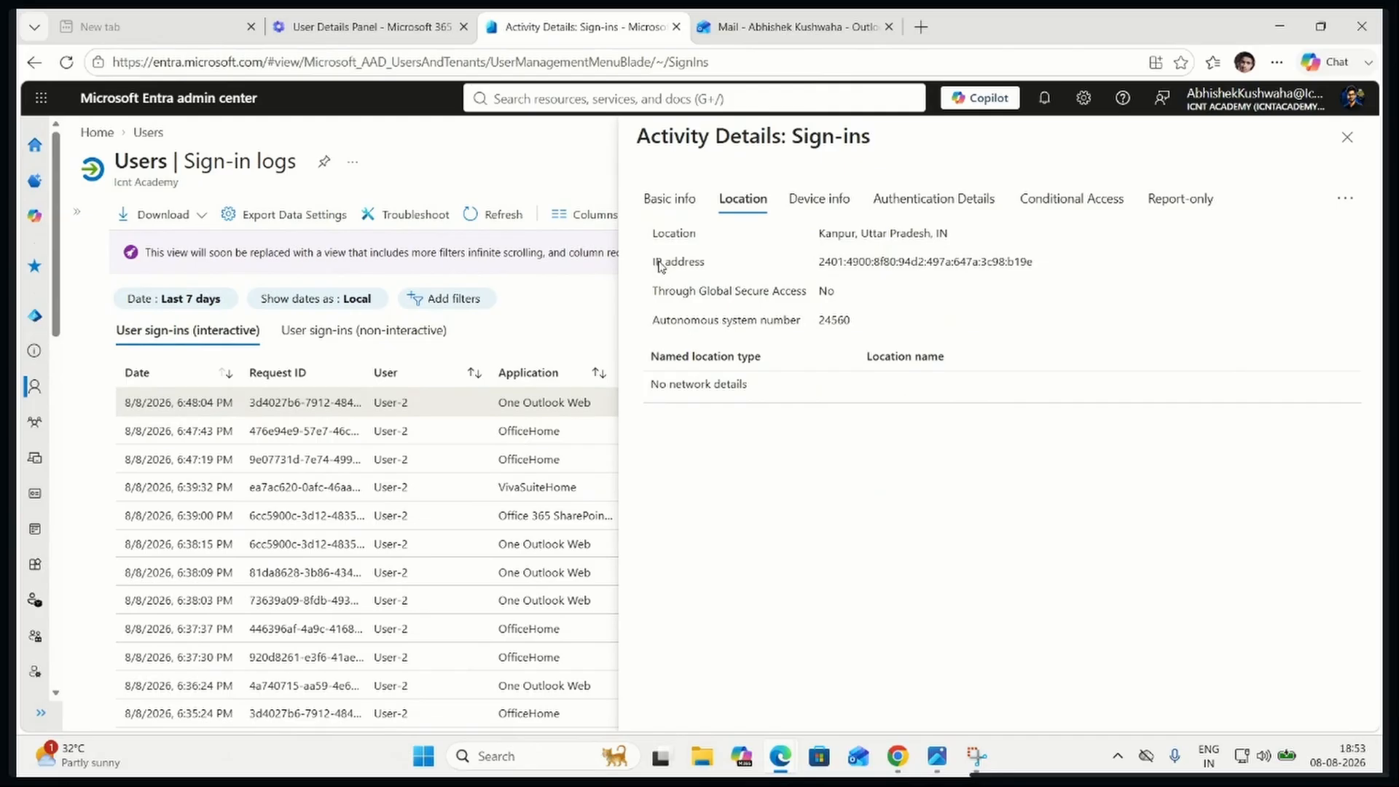
pyautogui.moveTo(659, 263); pyautogui.dragTo(1046, 270)
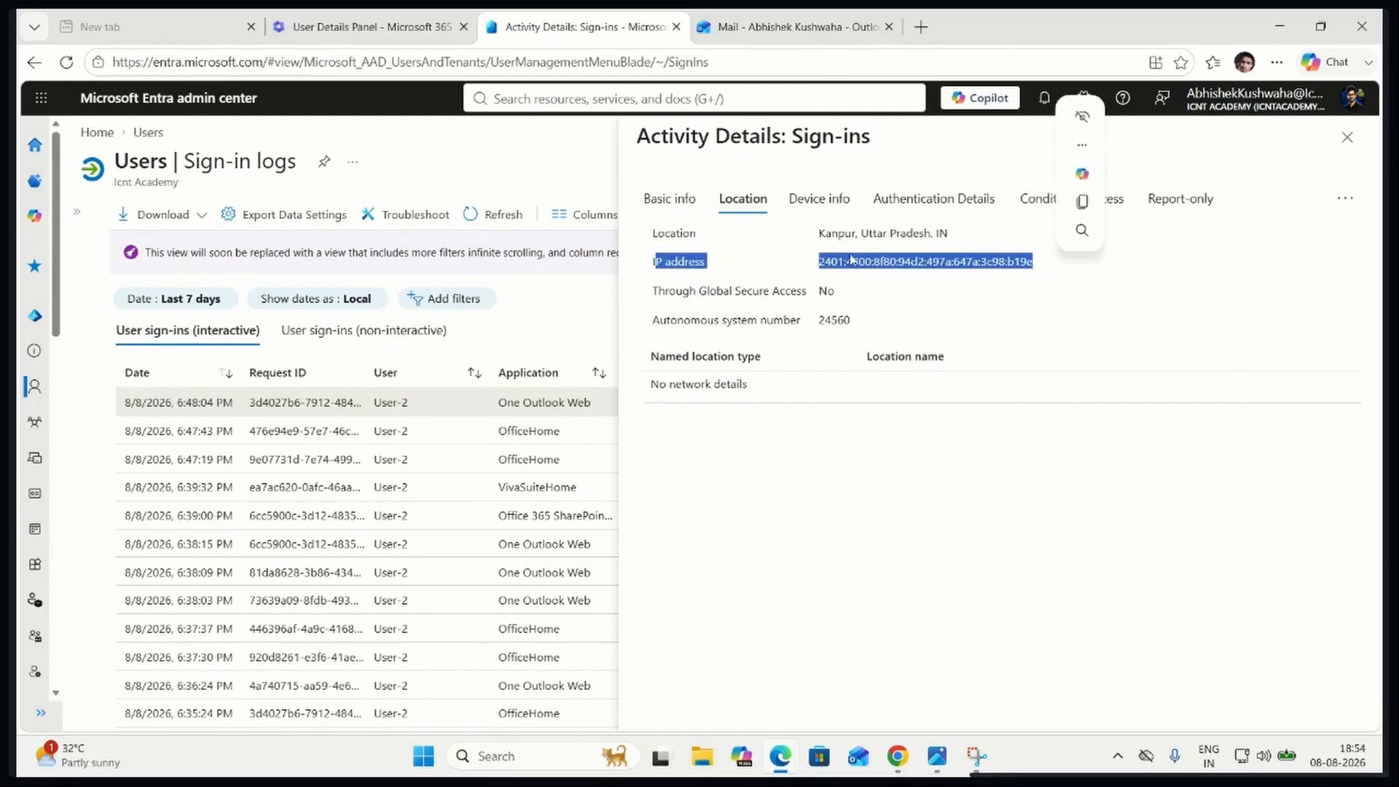
pyautogui.click(824, 204)
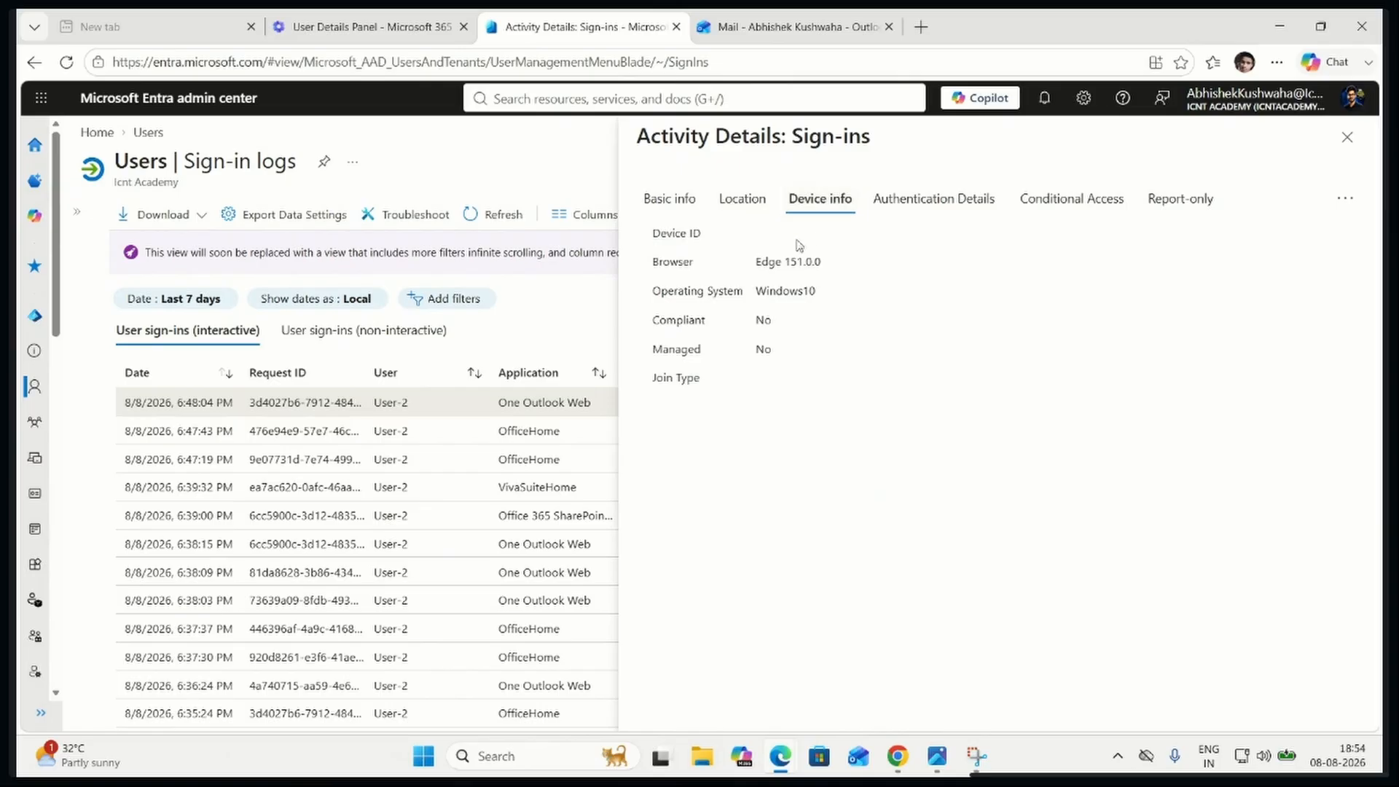
pyautogui.moveTo(756, 264); pyautogui.dragTo(849, 268)
pyautogui.moveTo(754, 292); pyautogui.dragTo(827, 291)
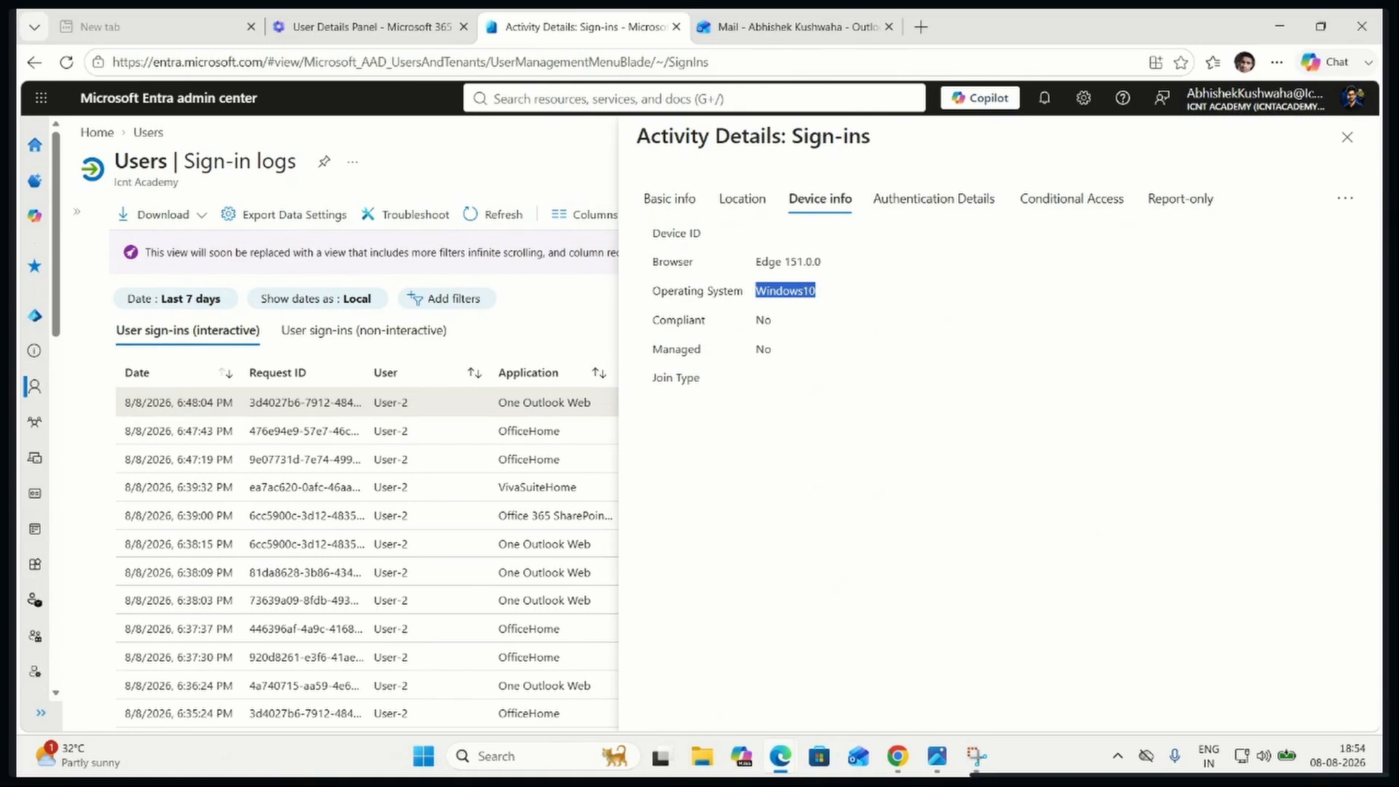
pyautogui.hotkey('alt', 'Tab')
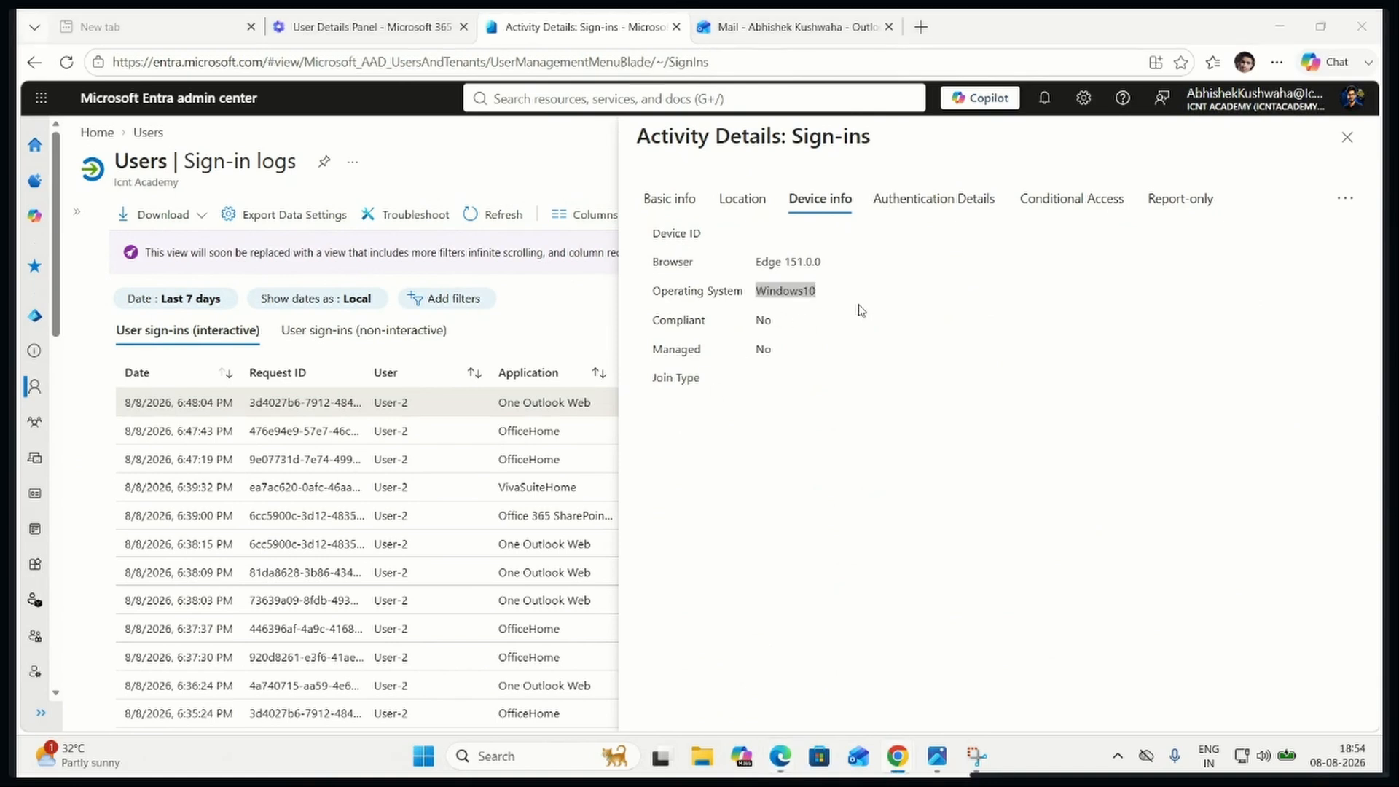
# Review the sign-in's authentication details, Conditional Access policies and report-only results, and close the activity details
pyautogui.click(944, 199)
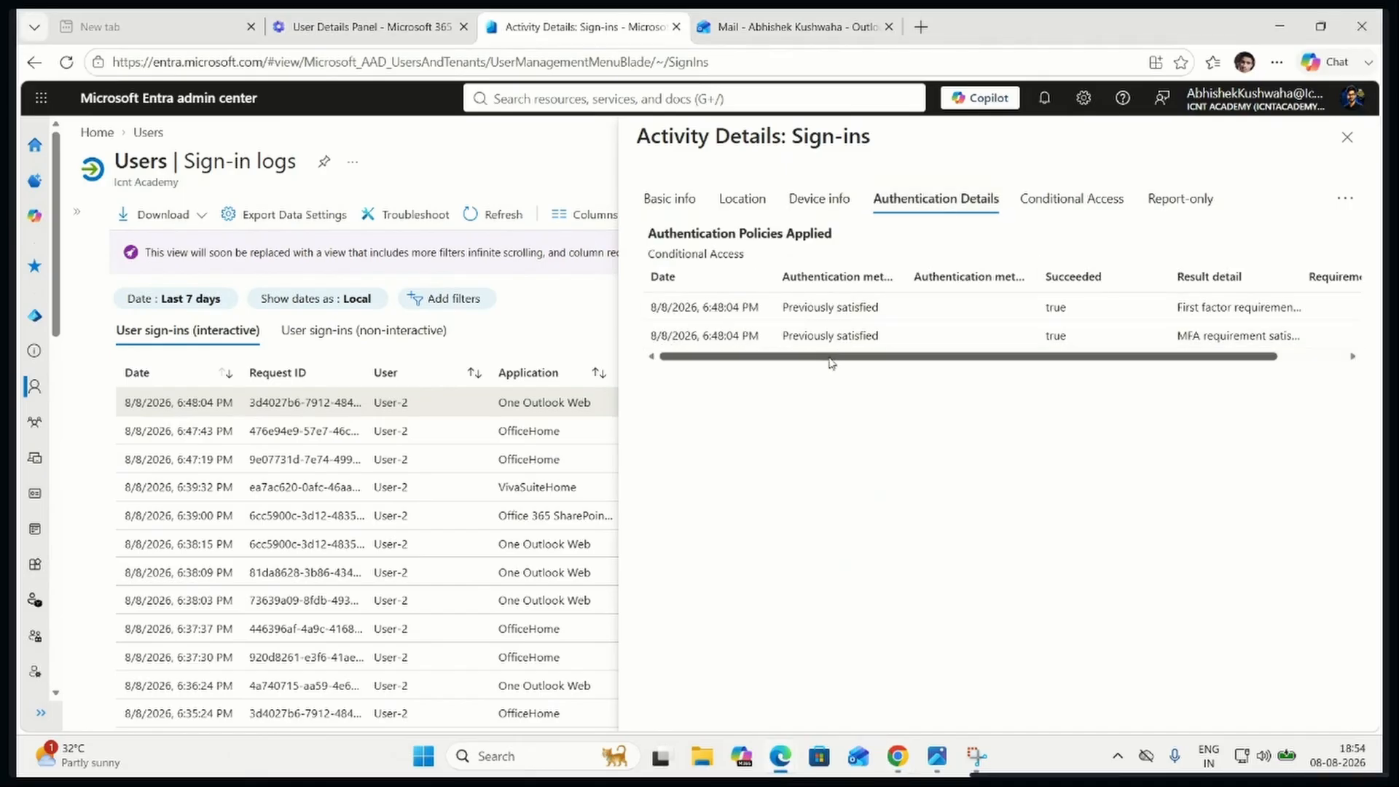
pyautogui.moveTo(833, 359); pyautogui.dragTo(968, 362)
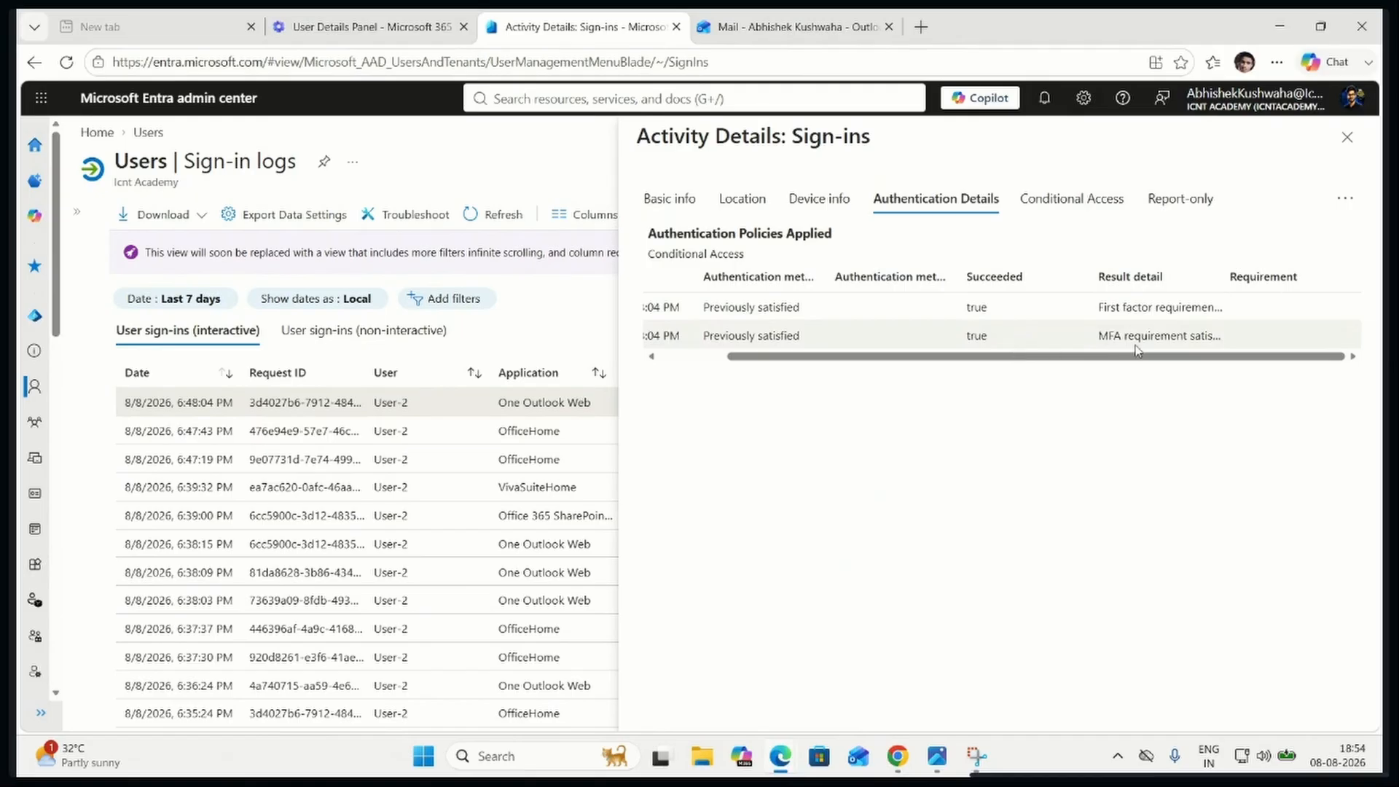
pyautogui.click(1072, 207)
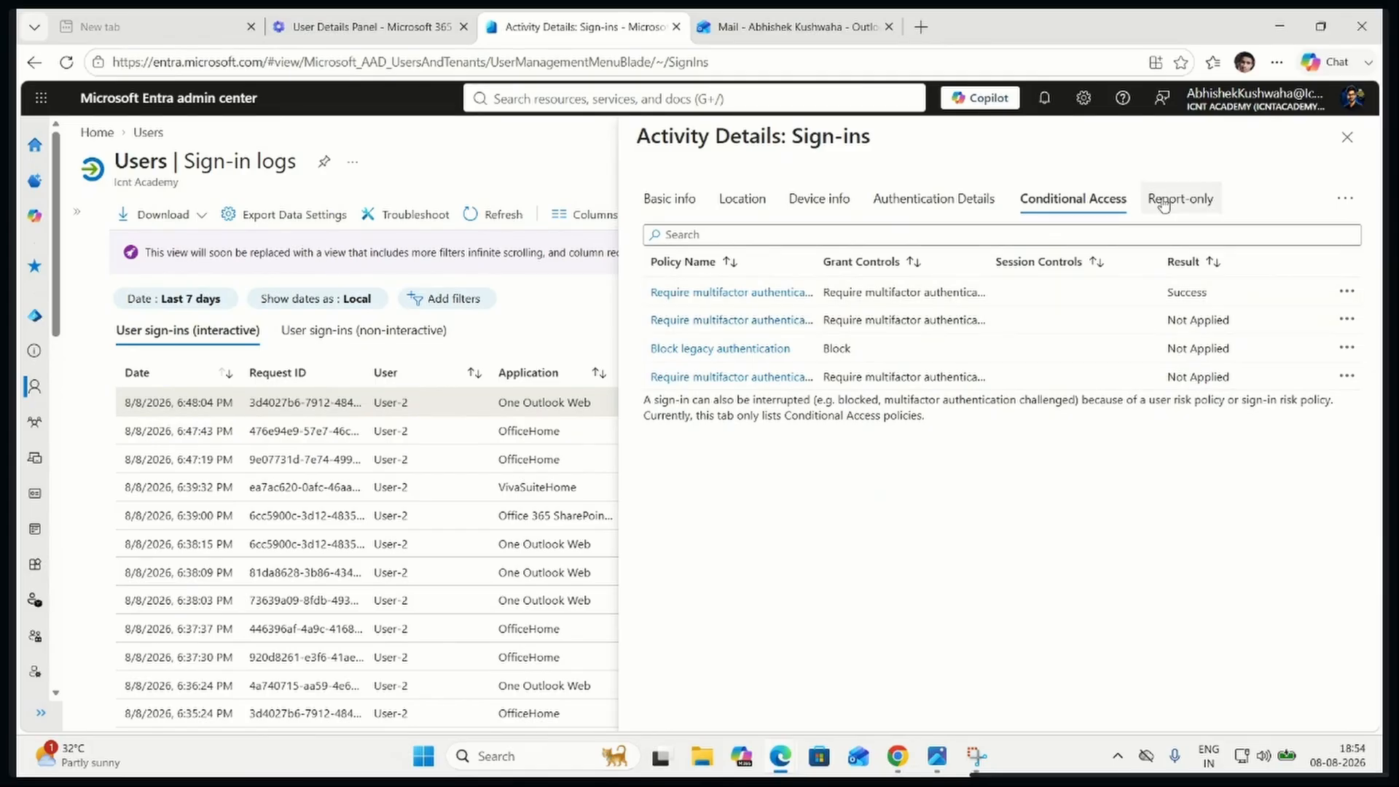
pyautogui.click(1190, 207)
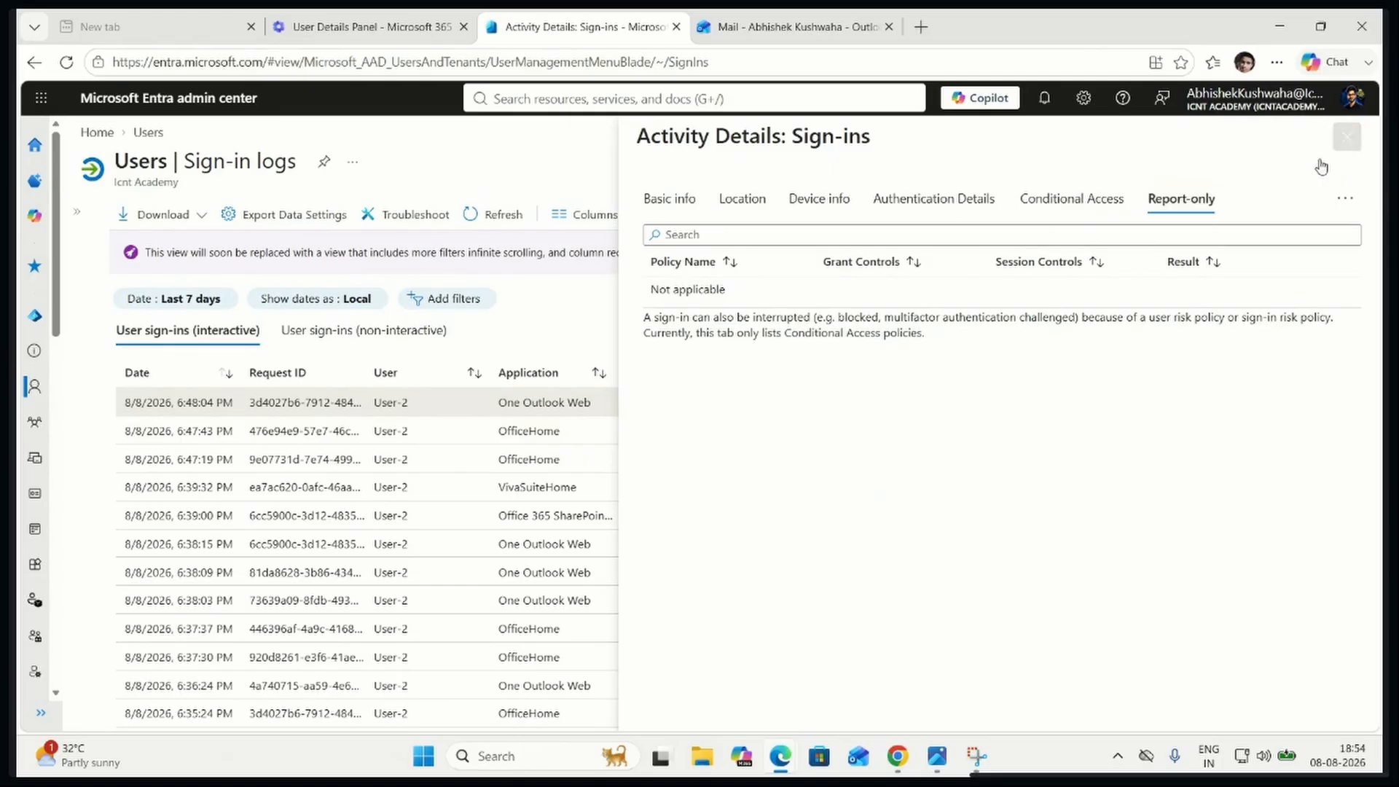
pyautogui.click(1348, 137)
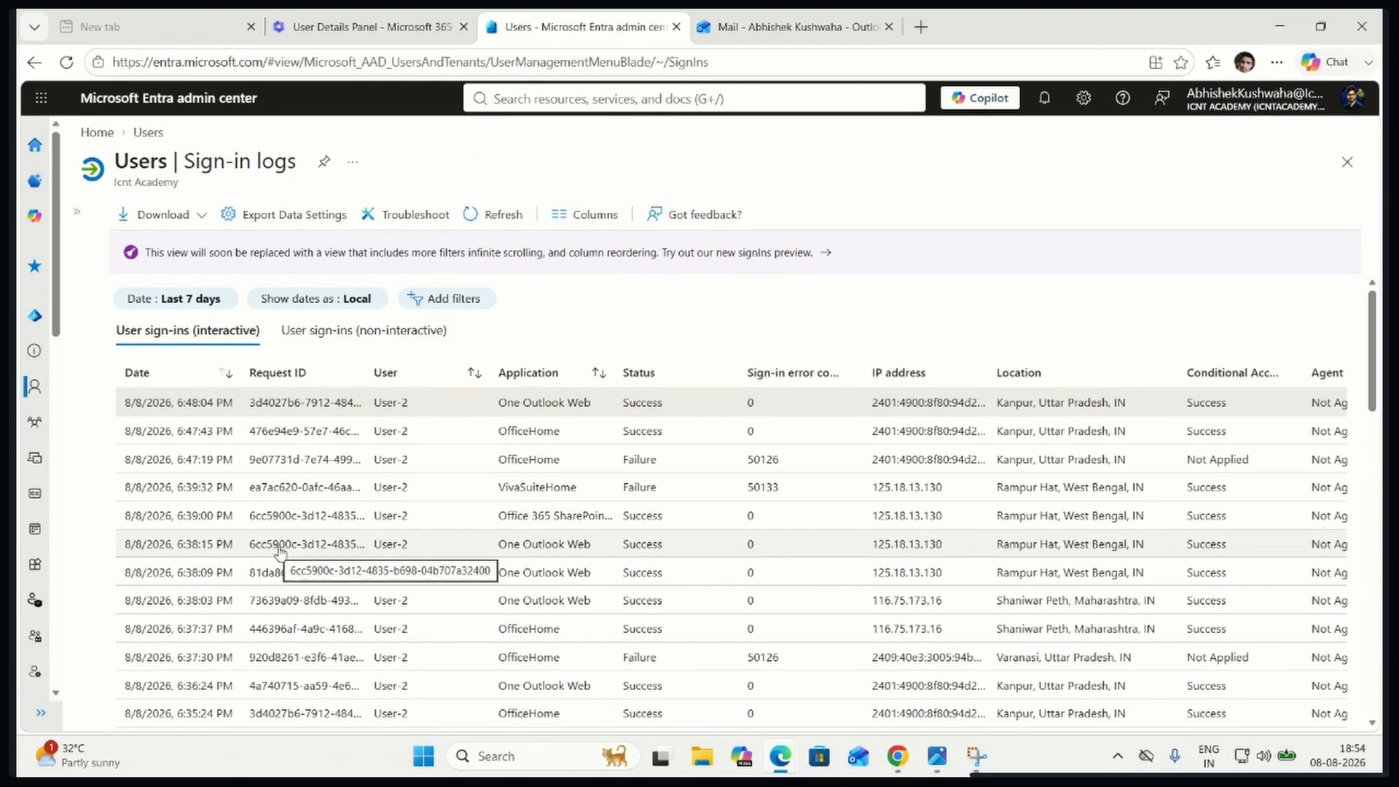
# Review the files offered for downloading the sign-in logs in CSV format and in JSON format
pyautogui.click(185, 223)
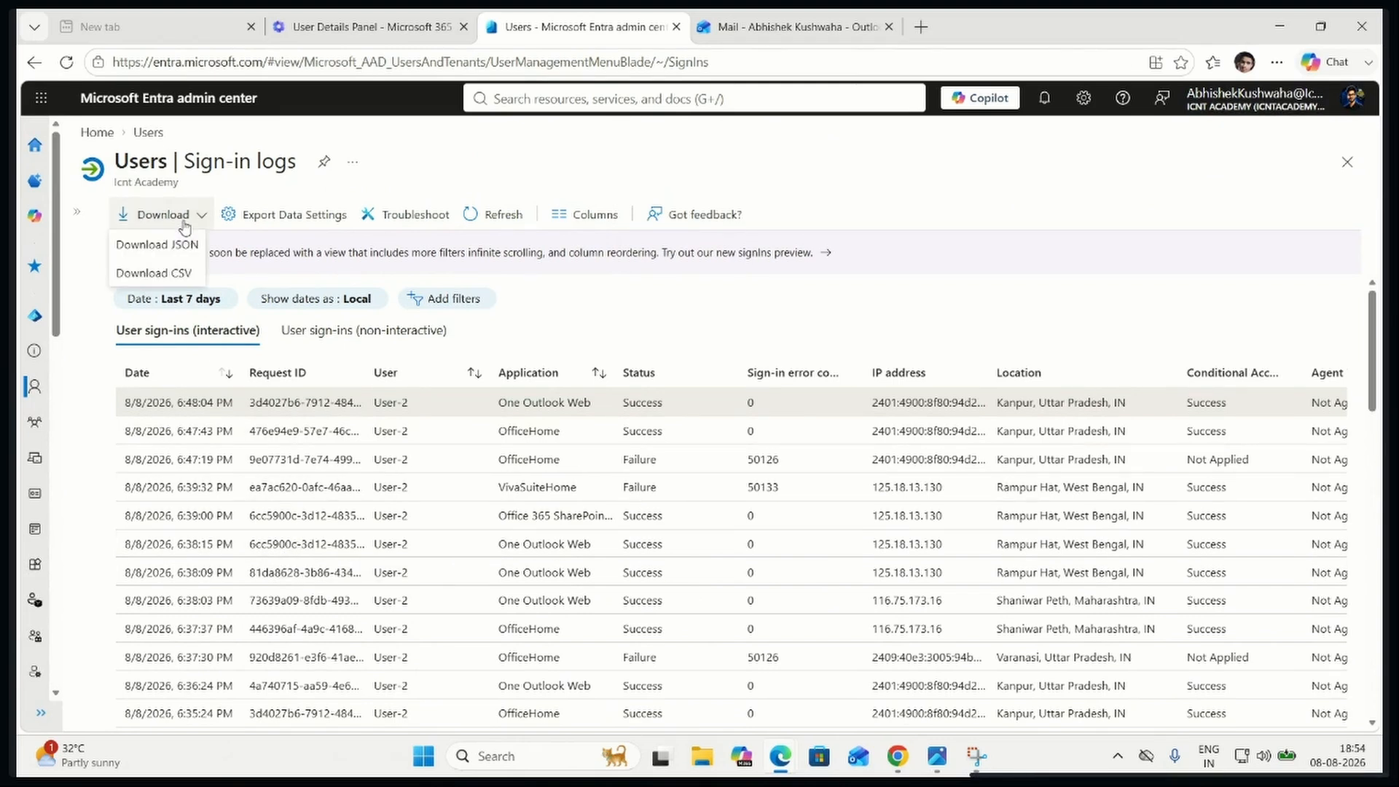
pyautogui.click(174, 273)
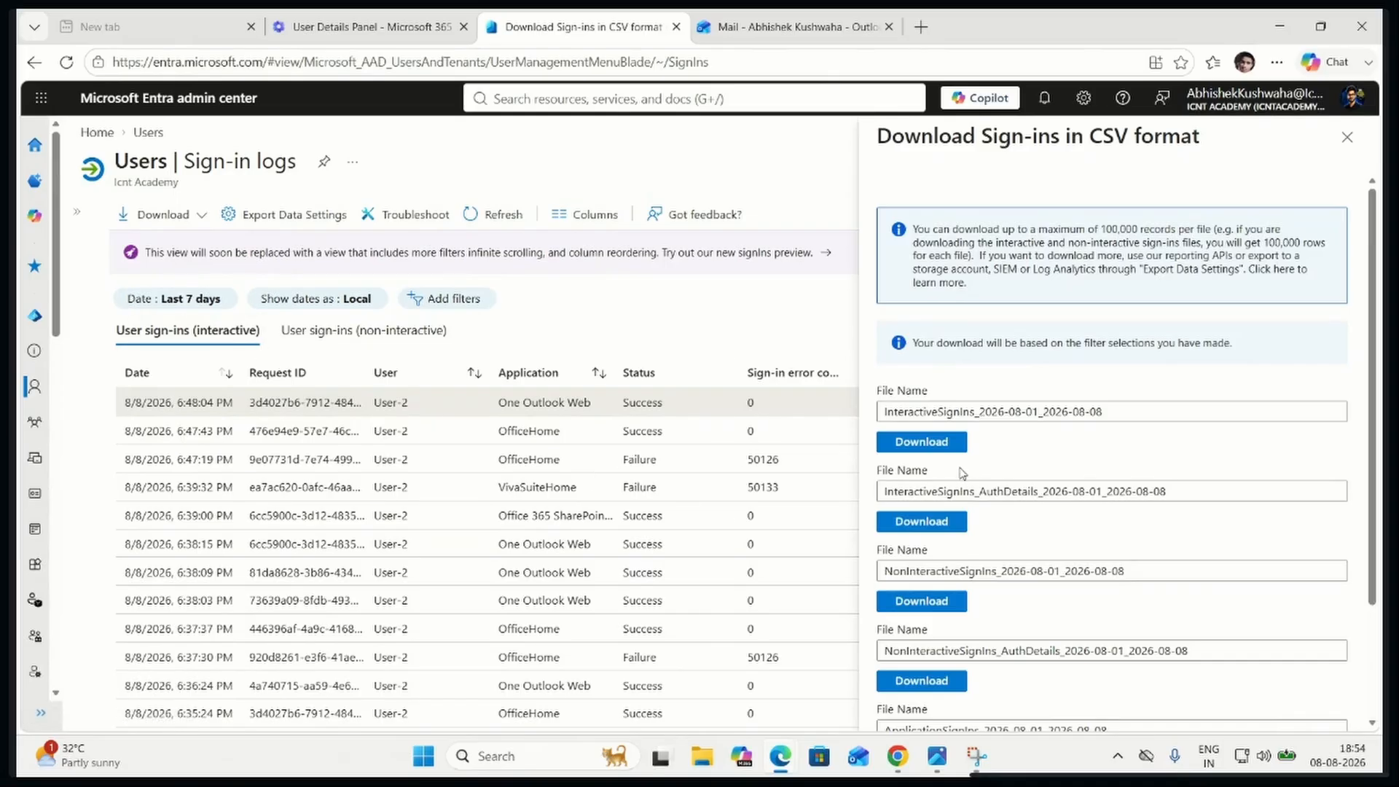
pyautogui.scroll(-2, 962, 474)
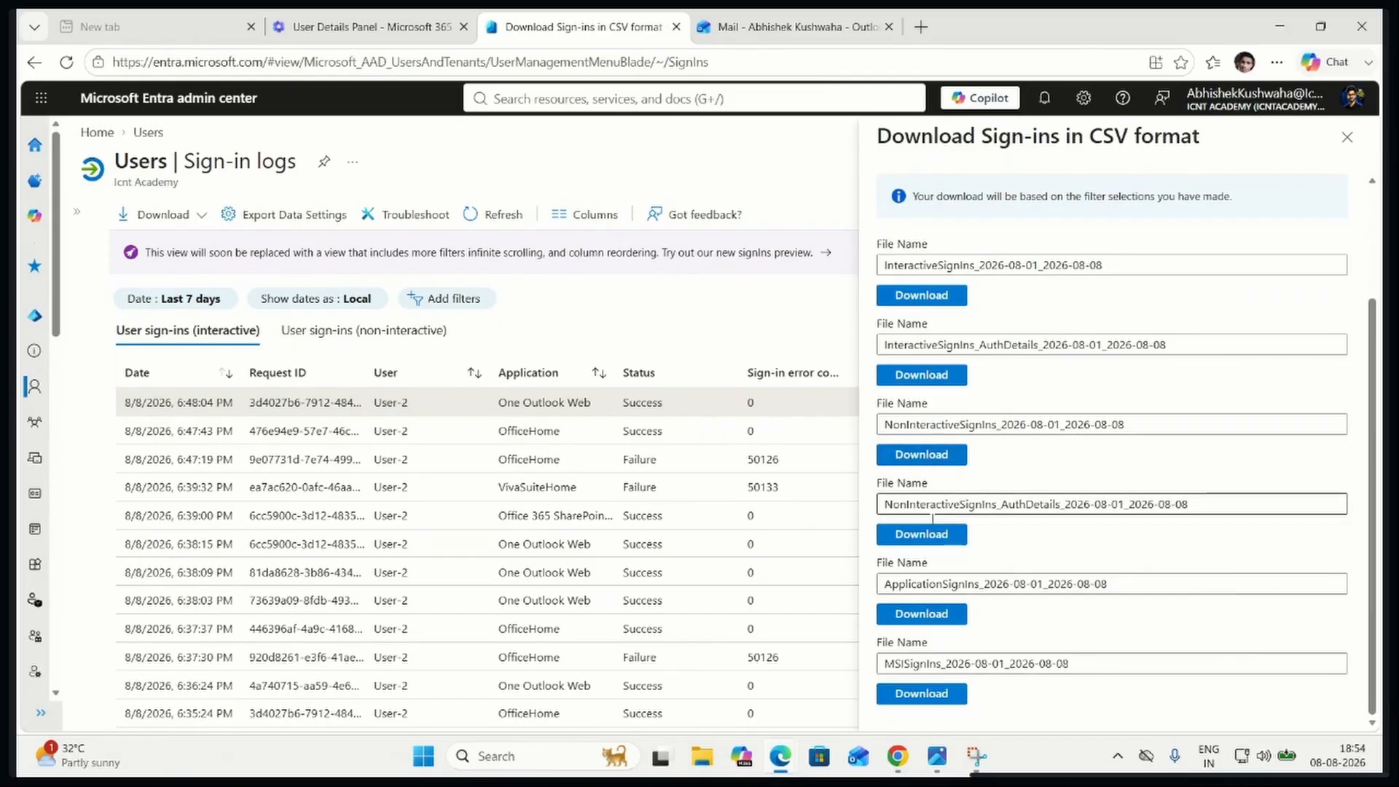
pyautogui.scroll(2, 936, 641)
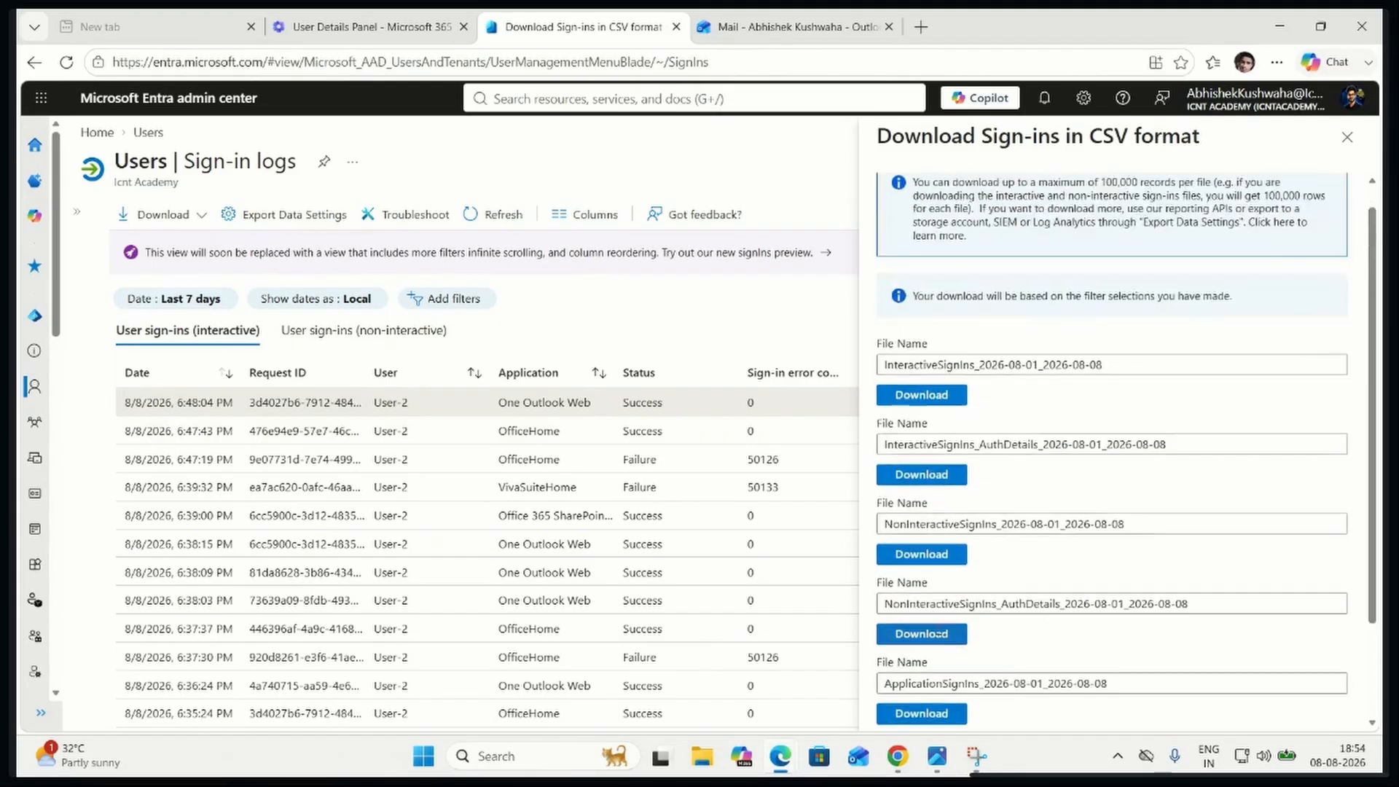
pyautogui.click(1348, 137)
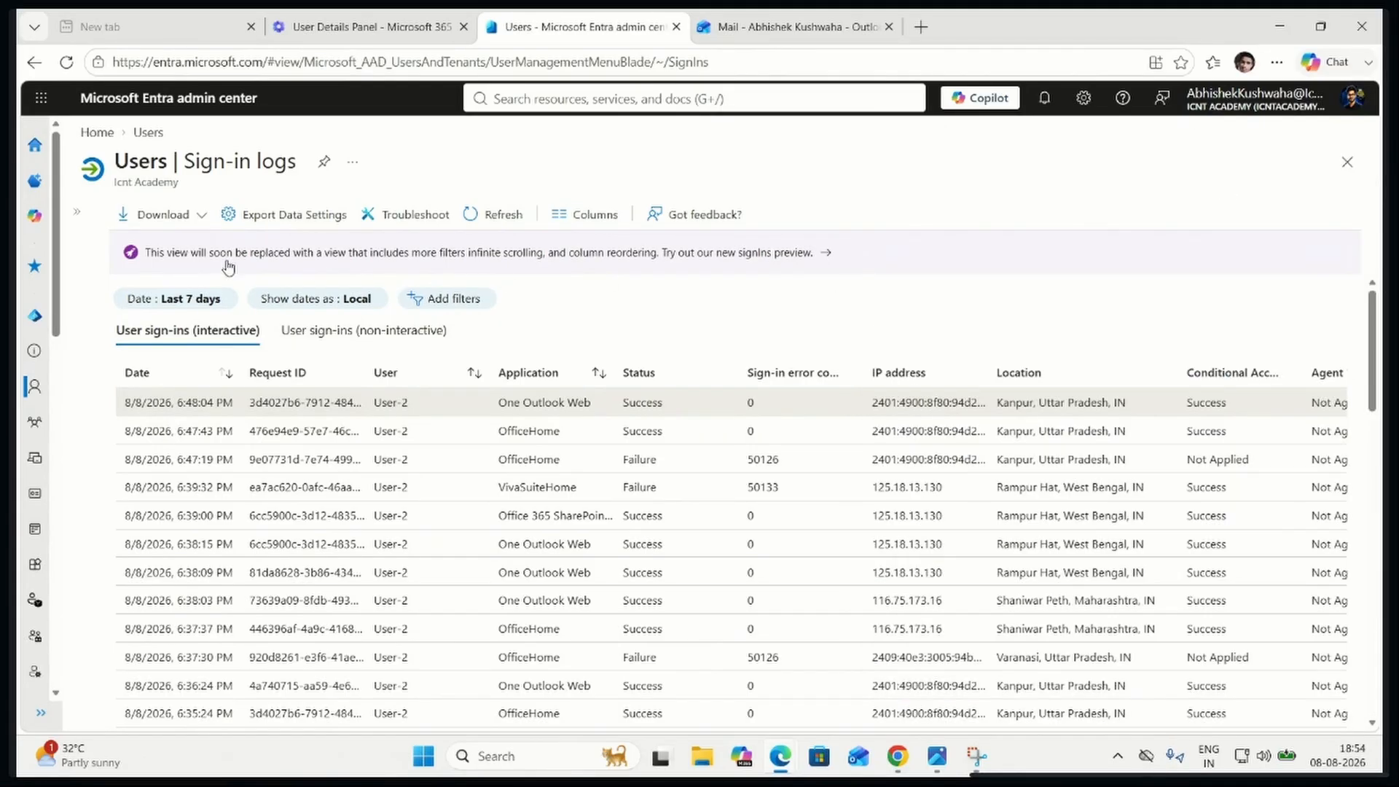
pyautogui.click(163, 214)
pyautogui.click(172, 252)
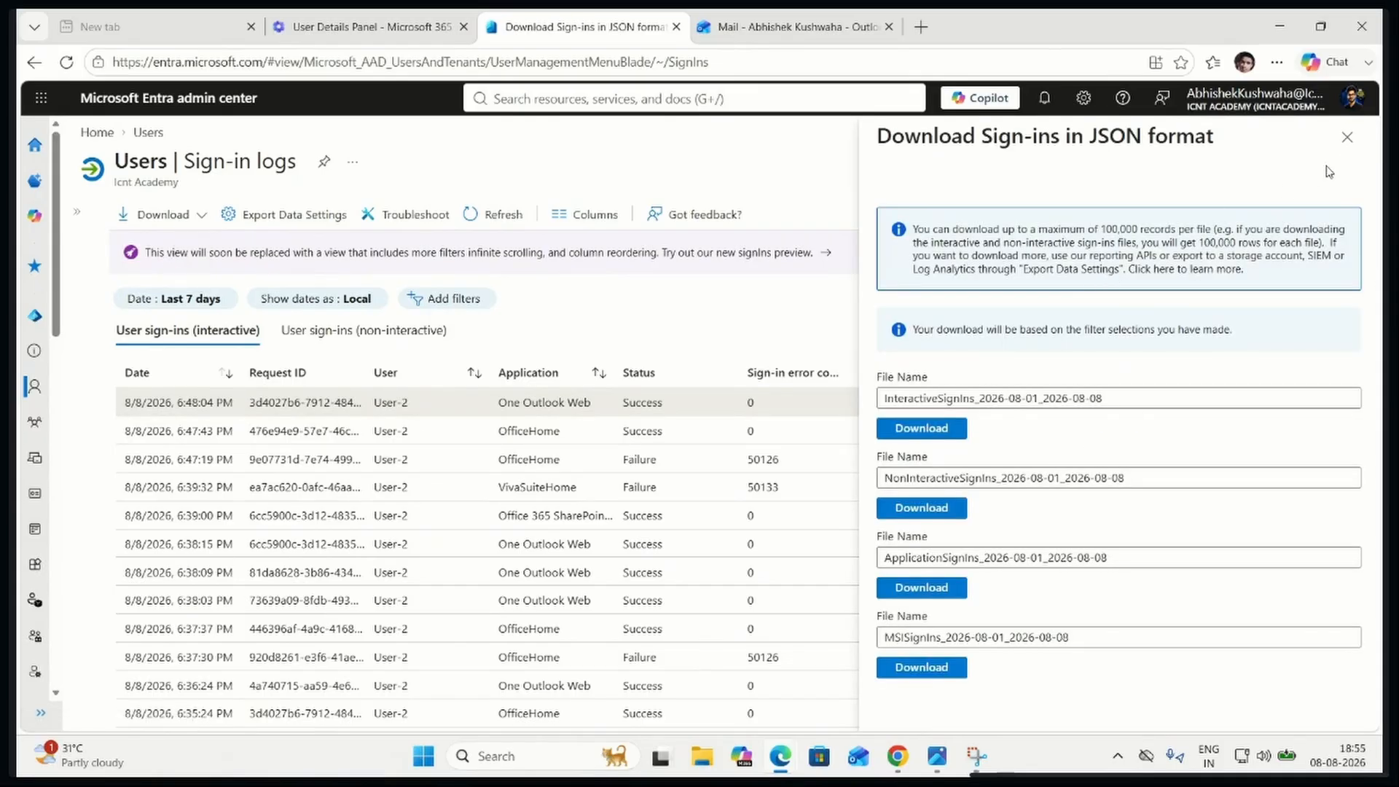
# Close the Entra sign-in logs and Outlook mail pages, and reopen User-2's account details in the Microsoft 365 admin center
pyautogui.click(1347, 139)
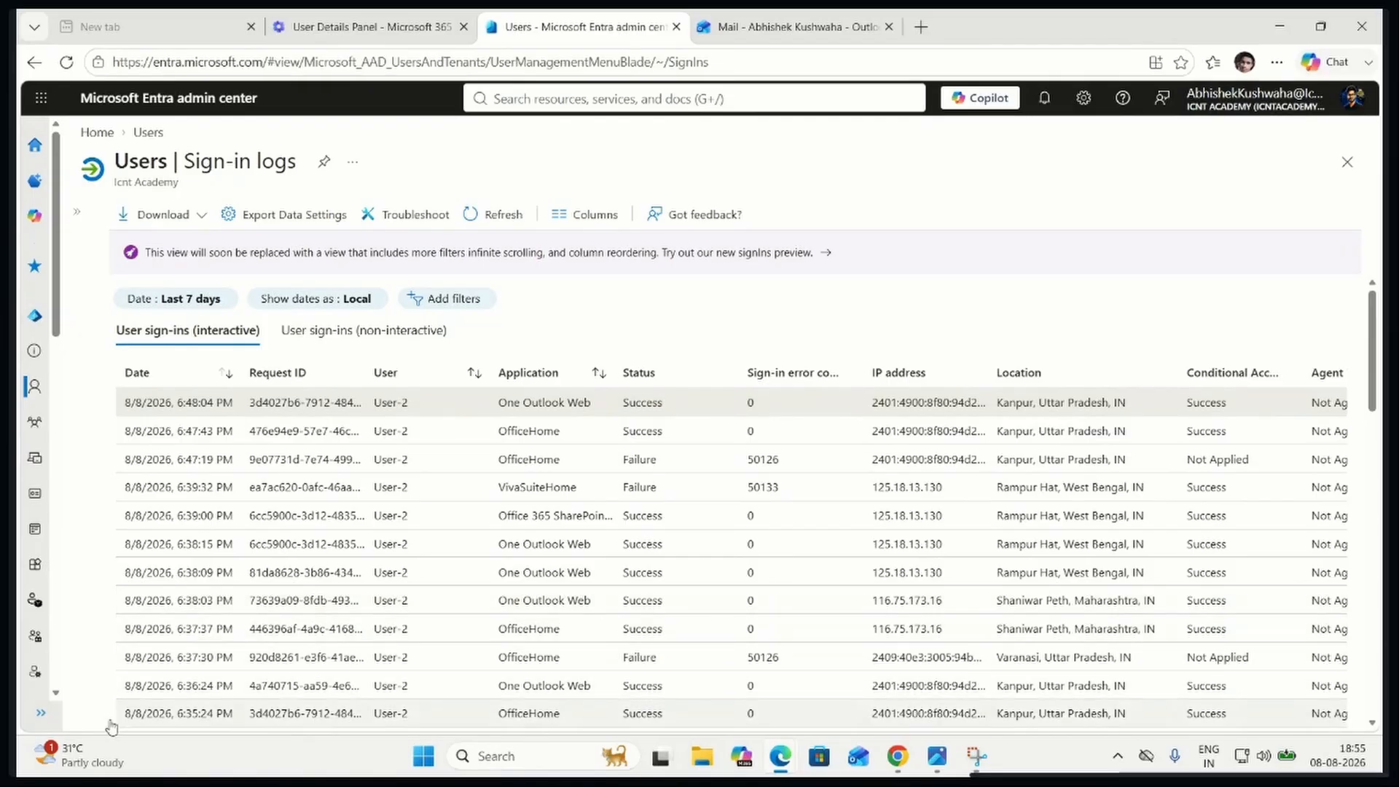
pyautogui.click(59, 721)
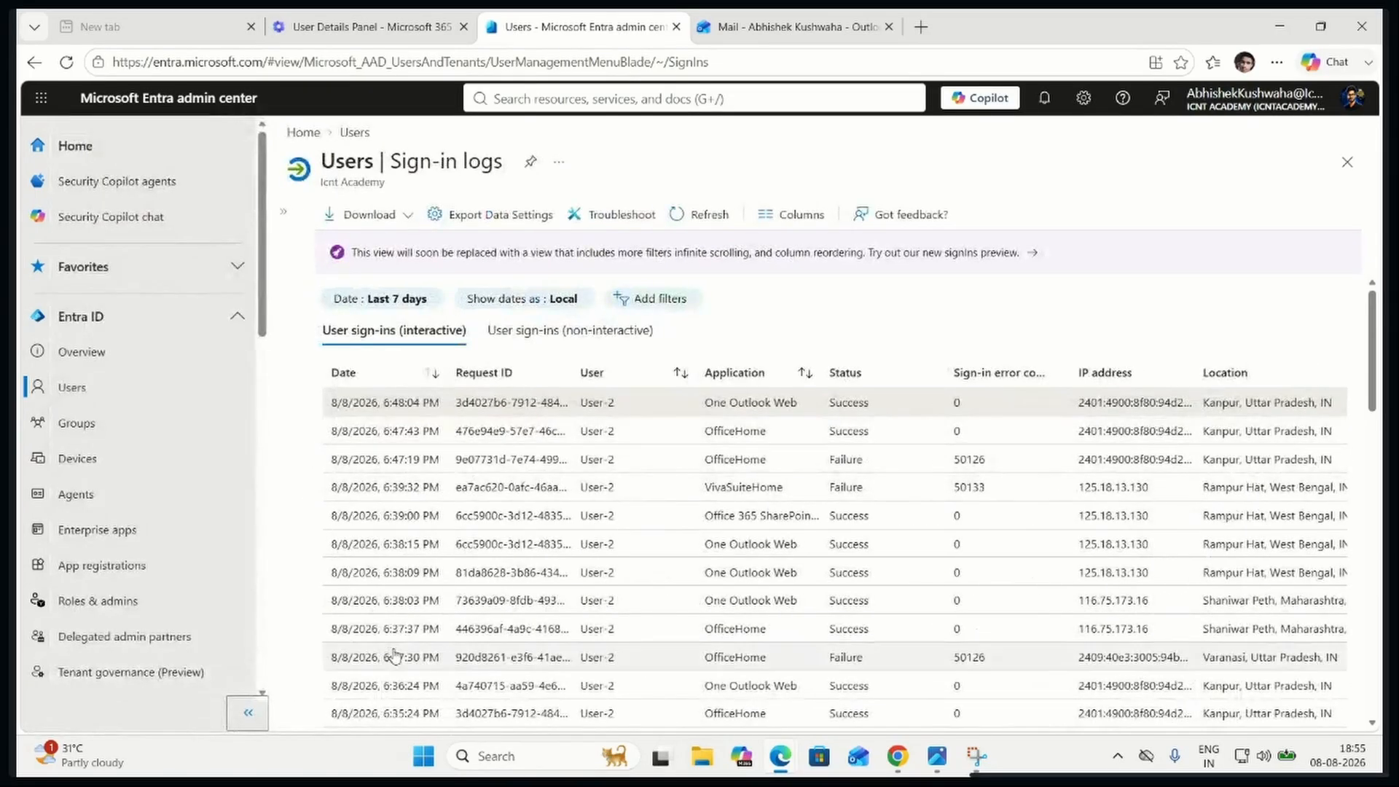
pyautogui.click(283, 218)
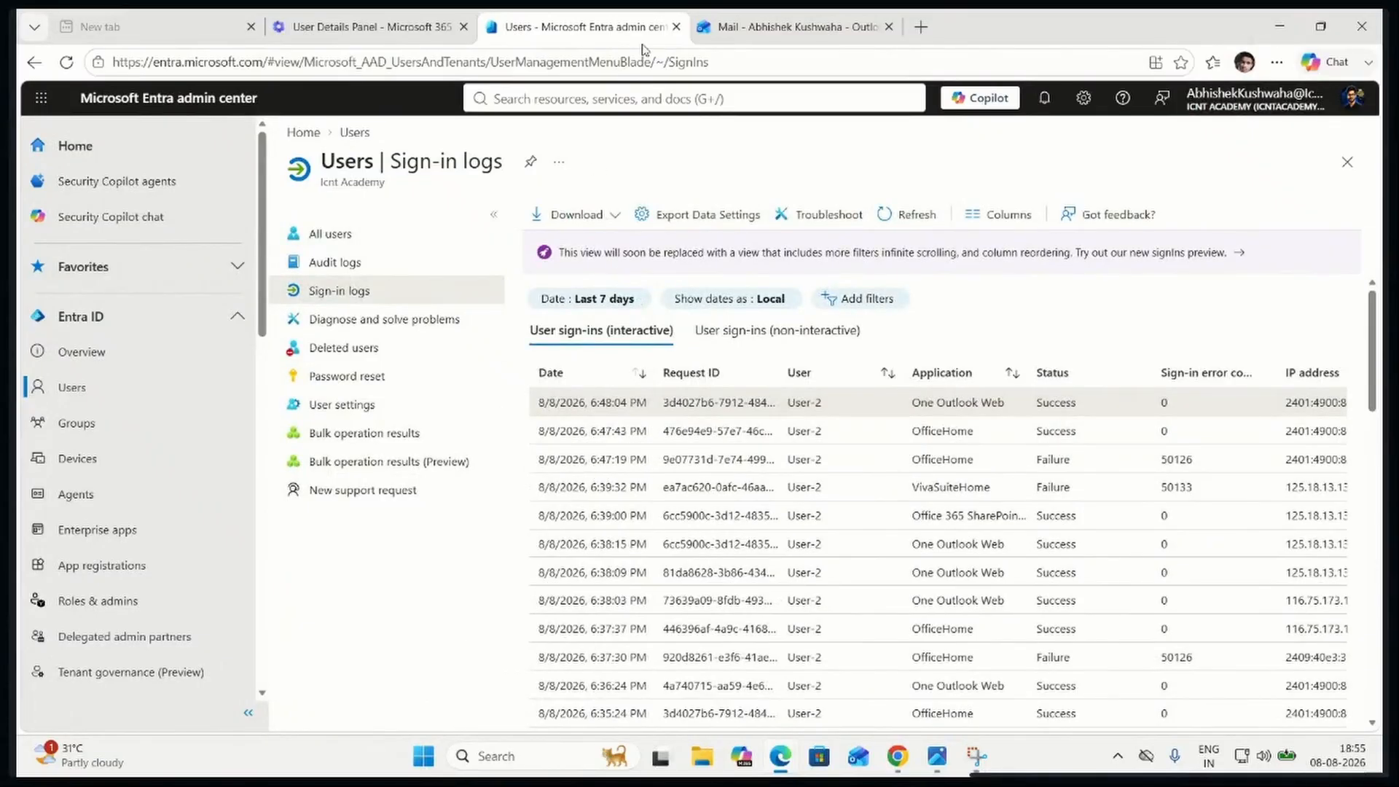
pyautogui.click(677, 28)
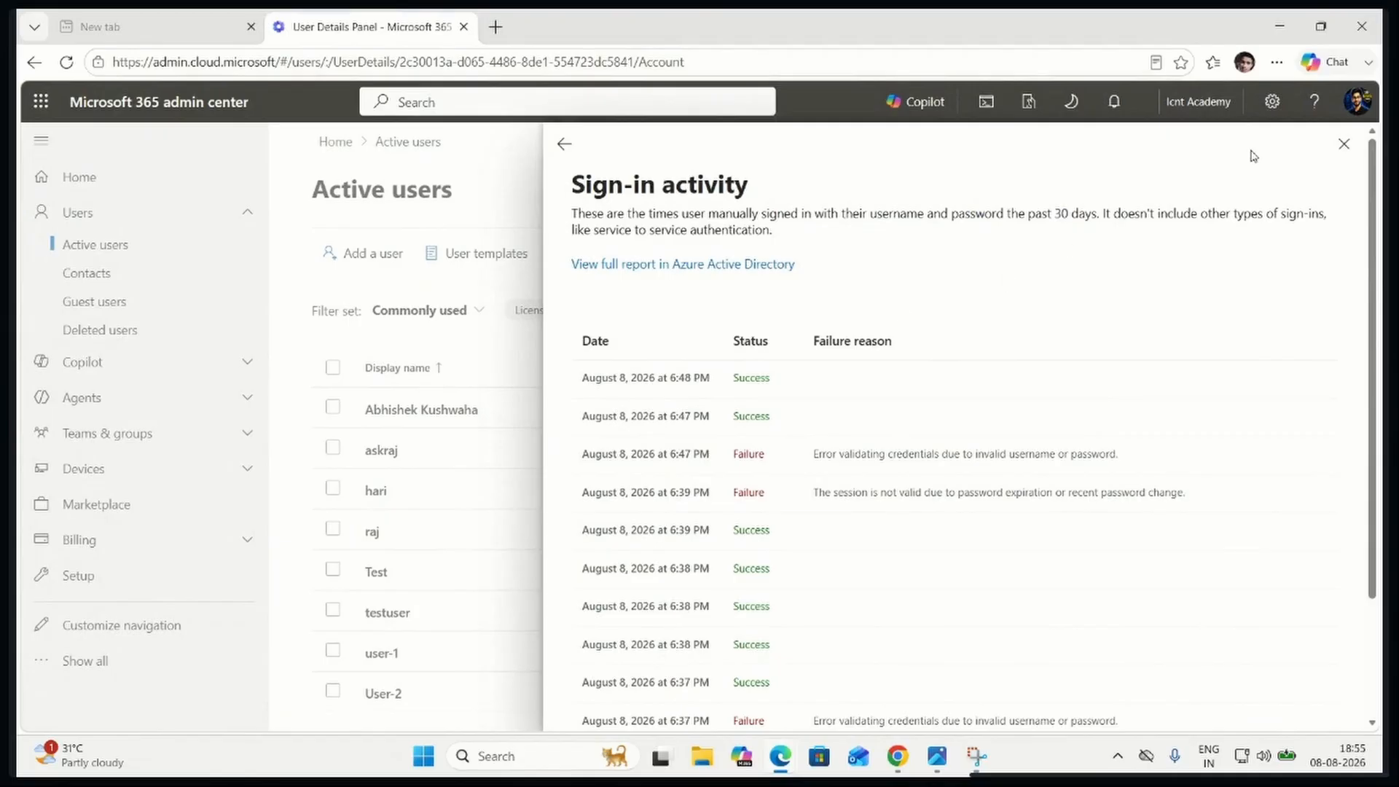
pyautogui.click(1344, 145)
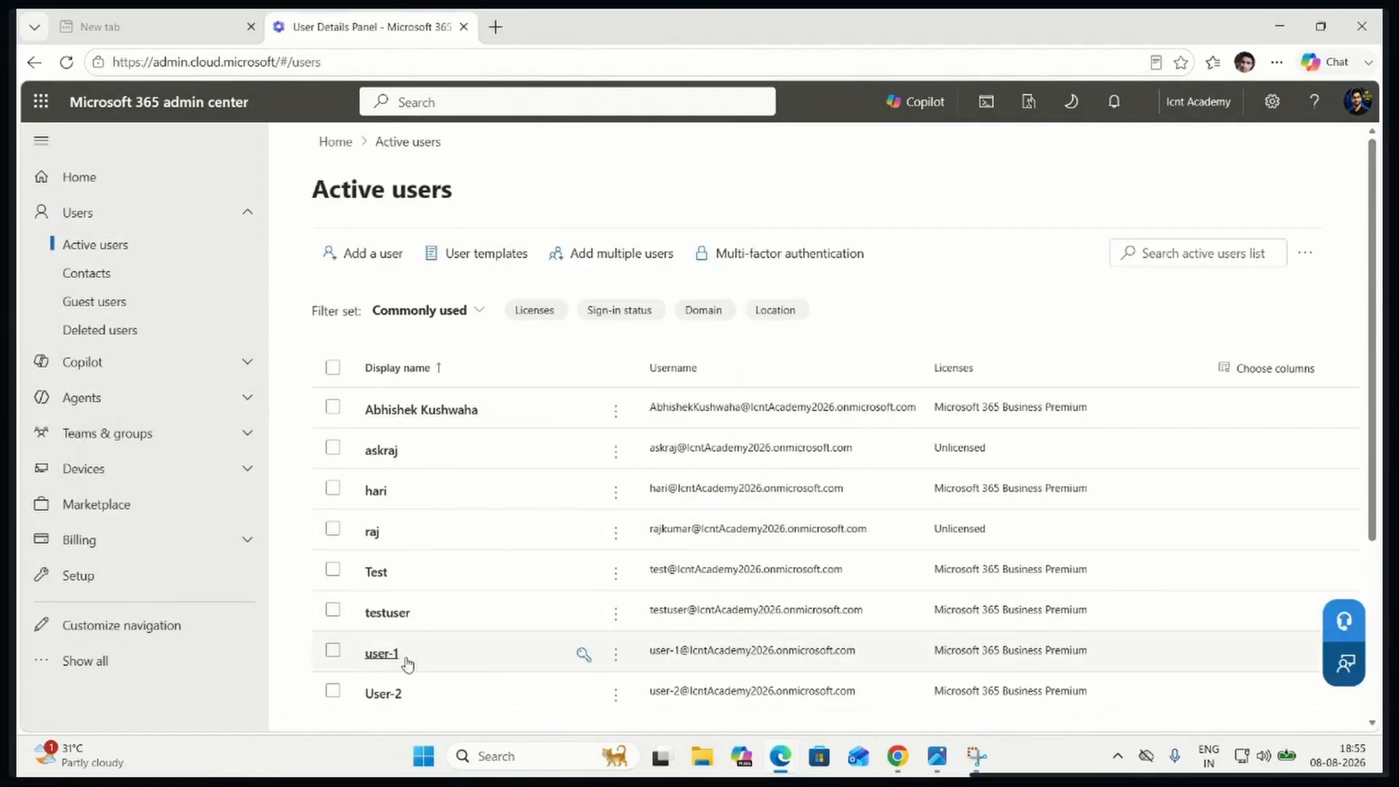
pyautogui.click(390, 692)
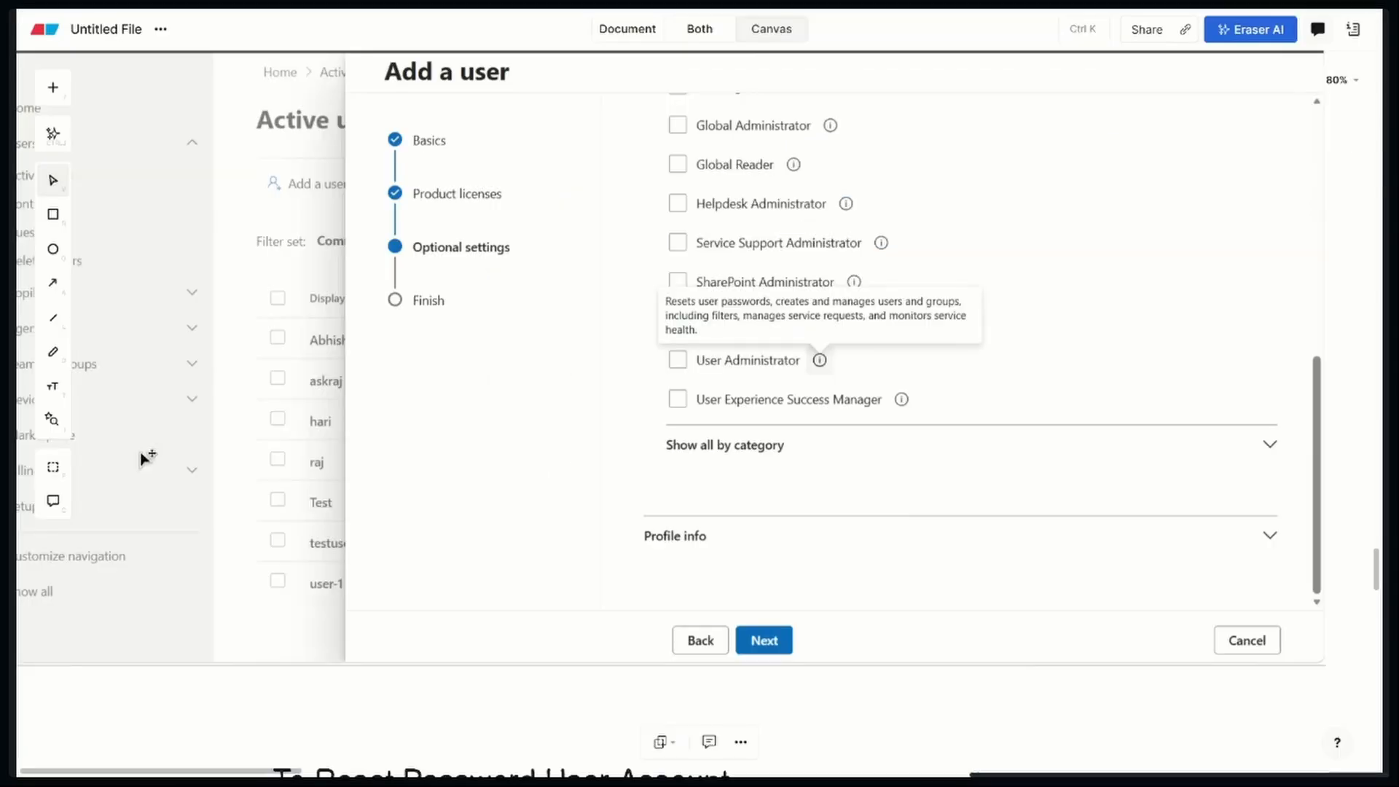
# On the Eraser canvas, draw an arrow from the Username and email box in the User-2 screenshot to the blank area below it
pyautogui.scroll(-10, 614, 408)
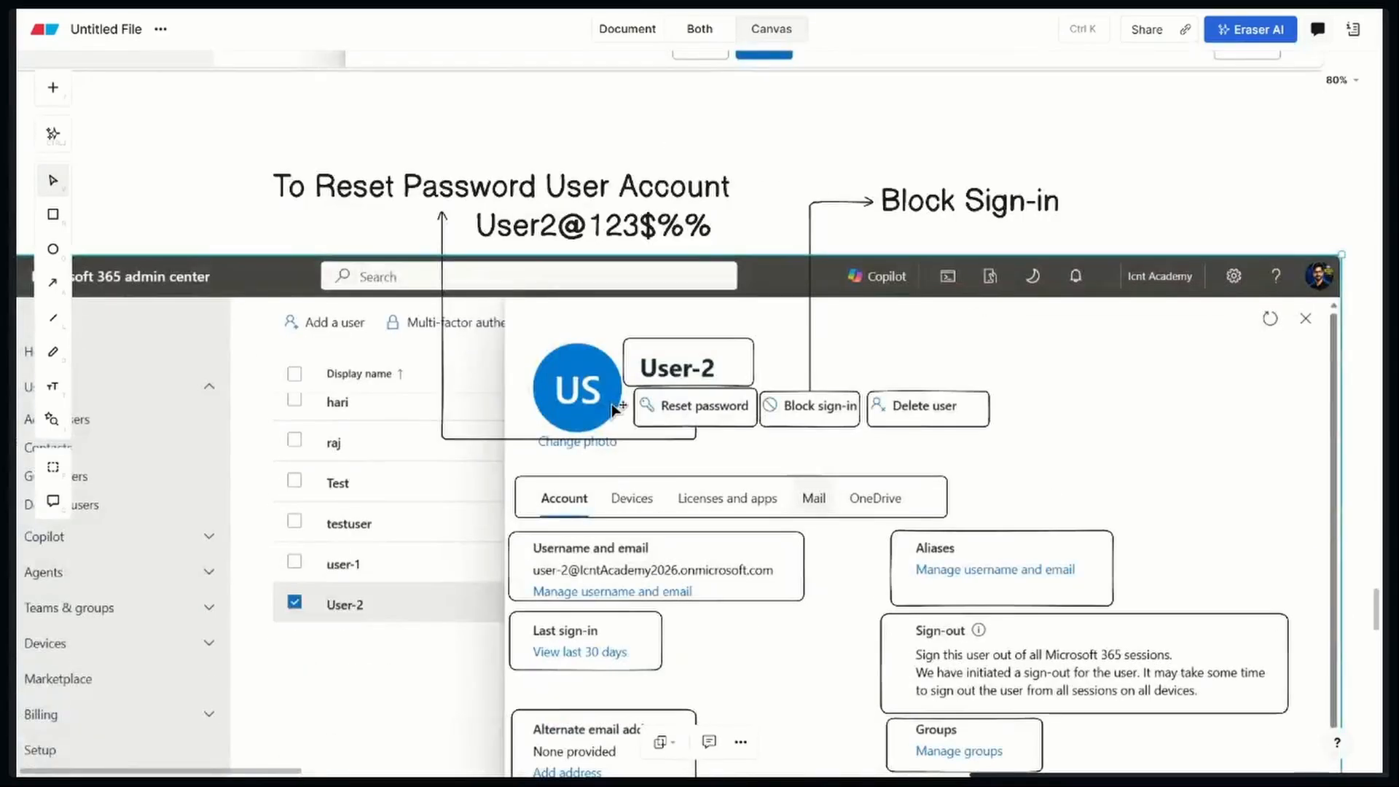
pyautogui.scroll(-2, 614, 409)
pyautogui.scroll(-2, 614, 409)
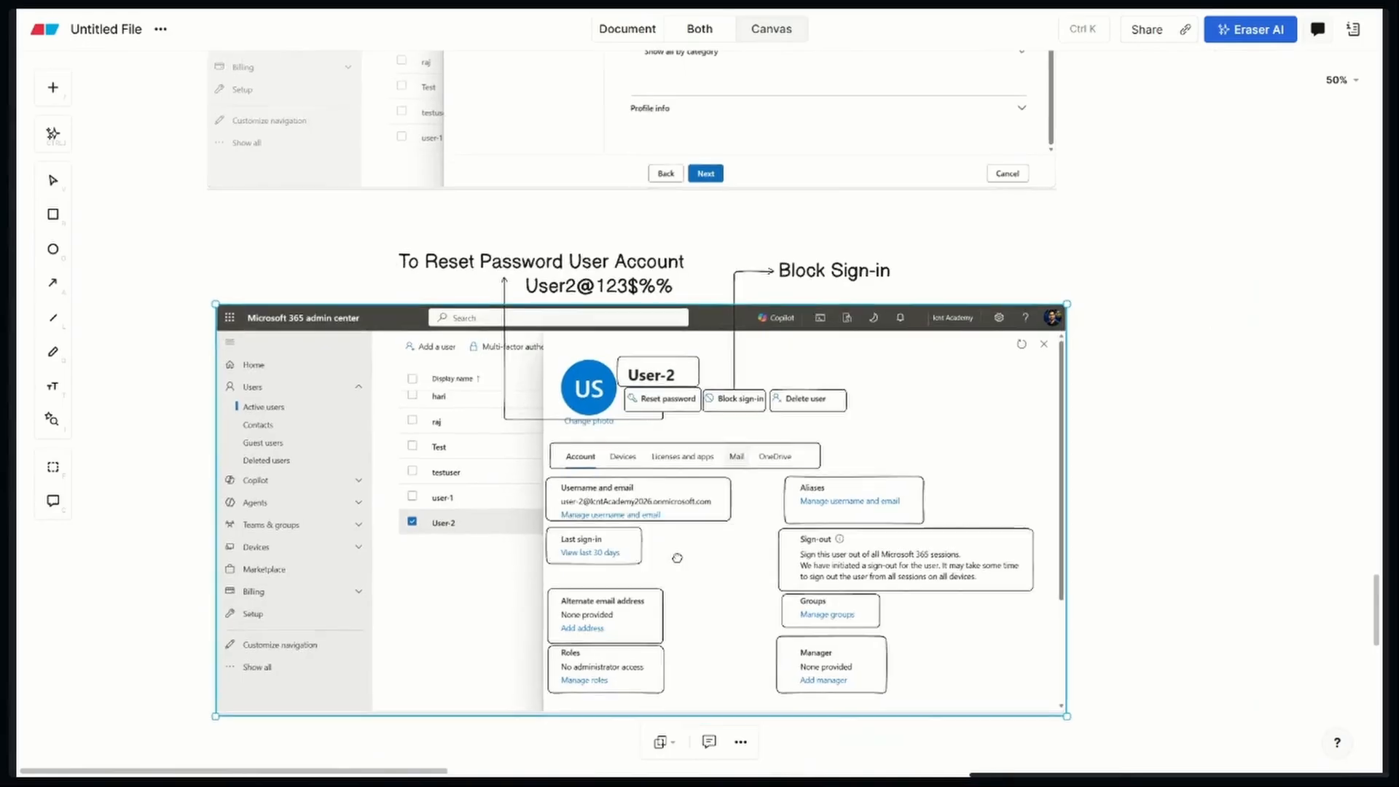
pyautogui.scroll(-3, 681, 437)
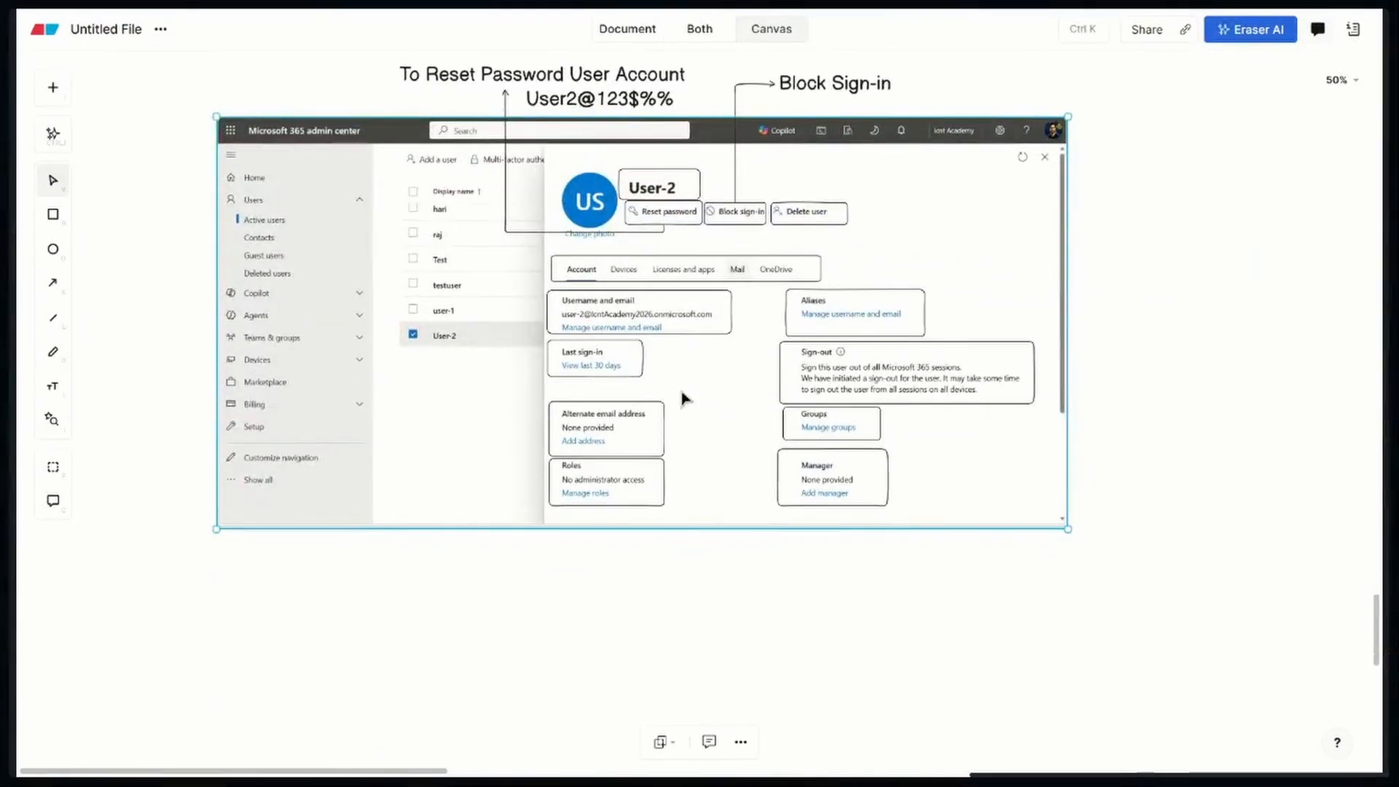
pyautogui.click(52, 214)
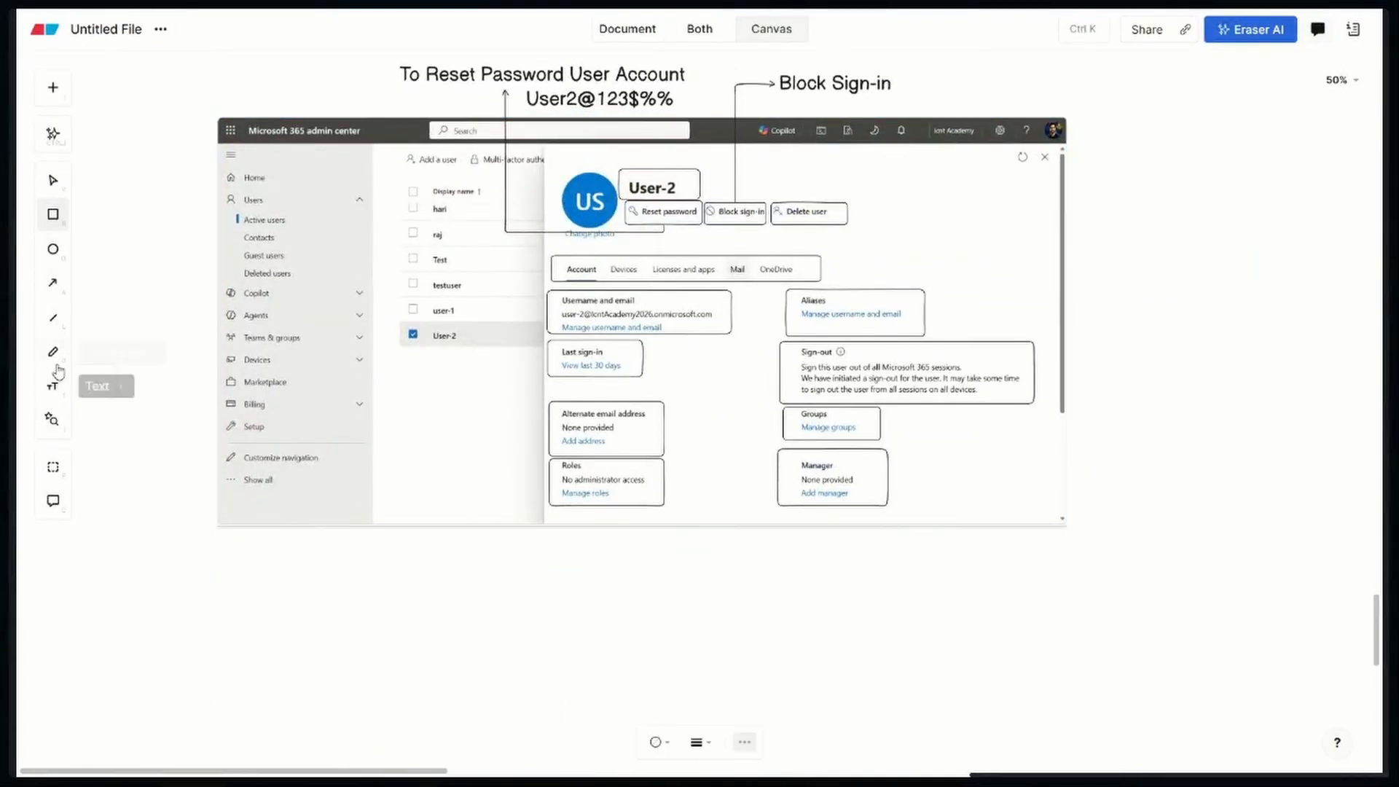
pyautogui.click(53, 283)
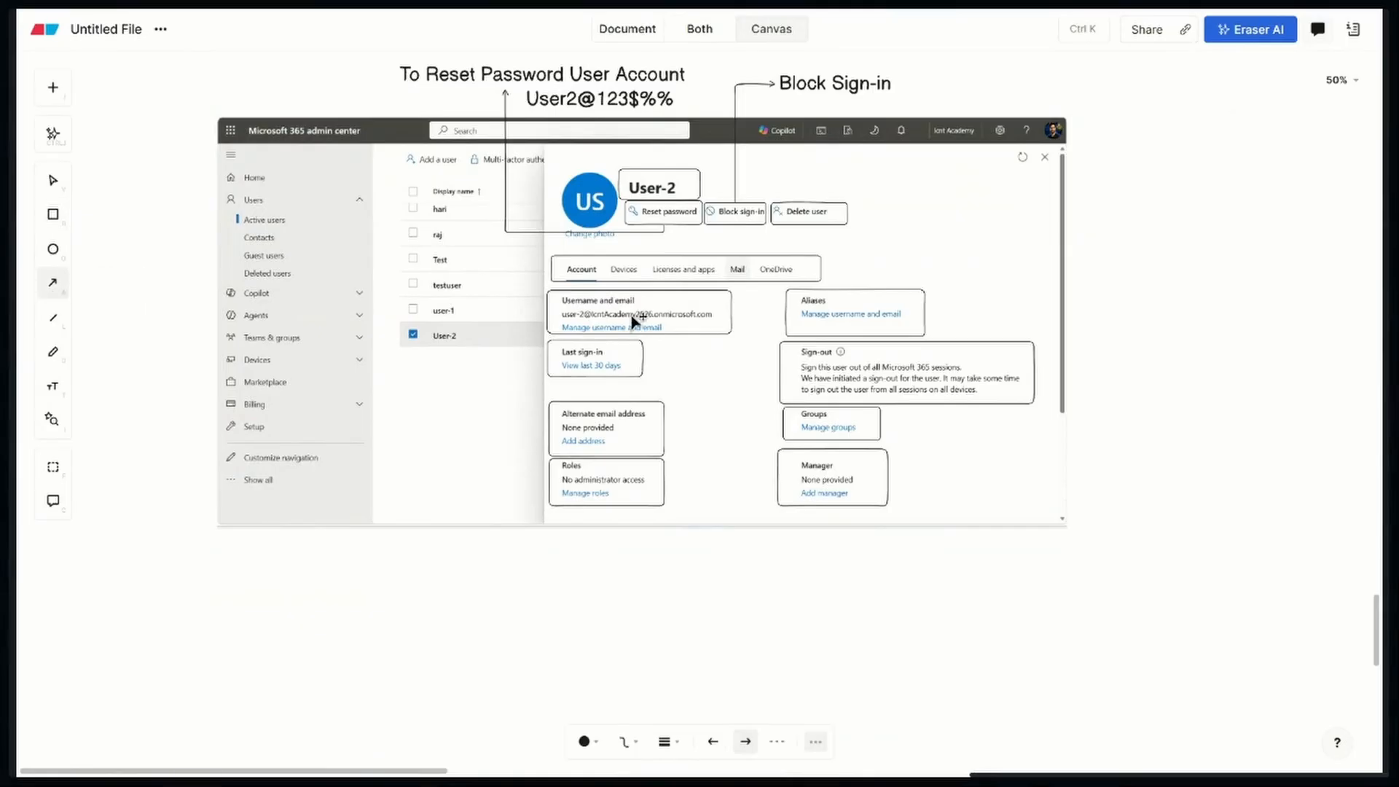
pyautogui.moveTo(549, 316)
pyautogui.mouseDown()
pyautogui.moveTo(340, 431)
pyautogui.moveTo(343, 615)
pyautogui.moveTo(317, 619)
pyautogui.mouseUp()
pyautogui.click(472, 645)
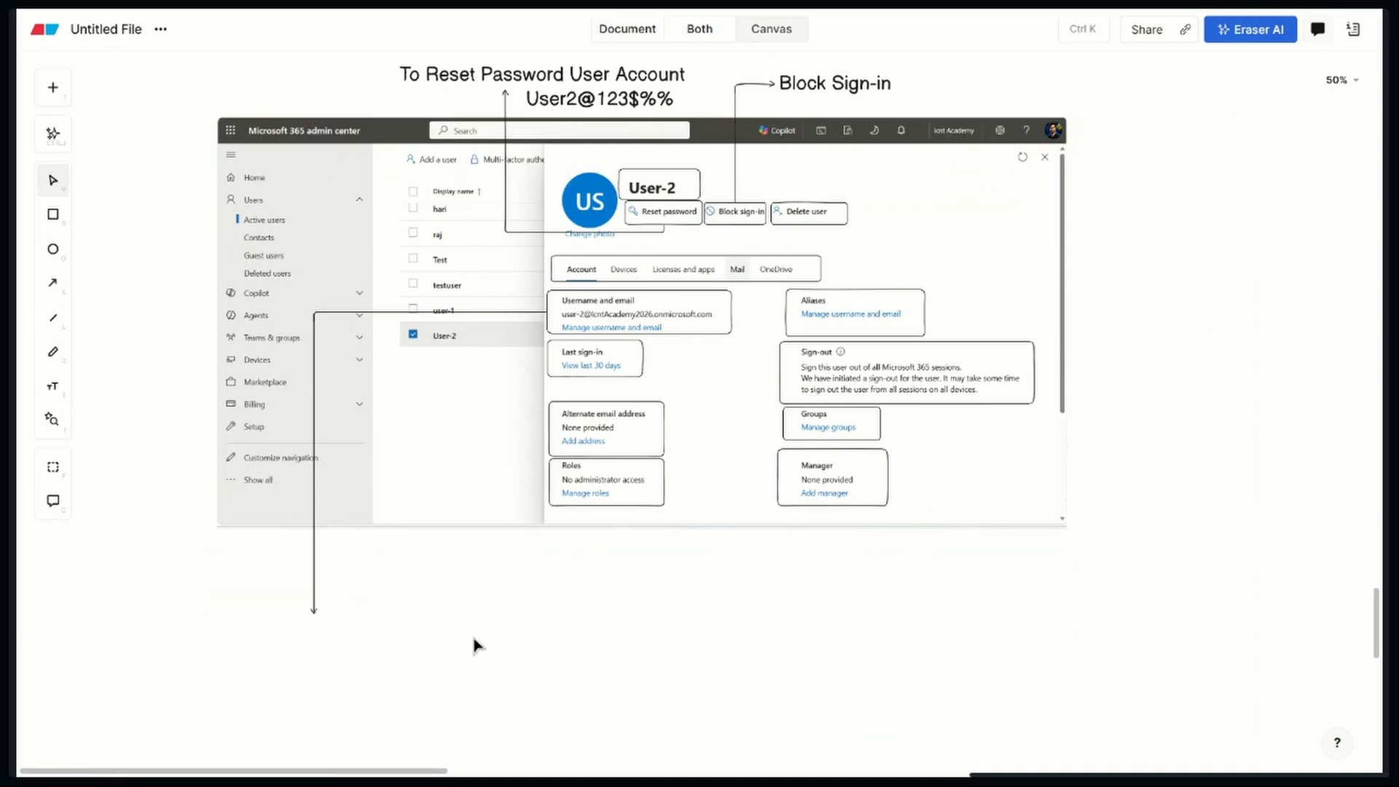
# Add the text label "Primary User ID" at the end of the Username and email arrow and centre it beneath the arrowhead
pyautogui.click(51, 384)
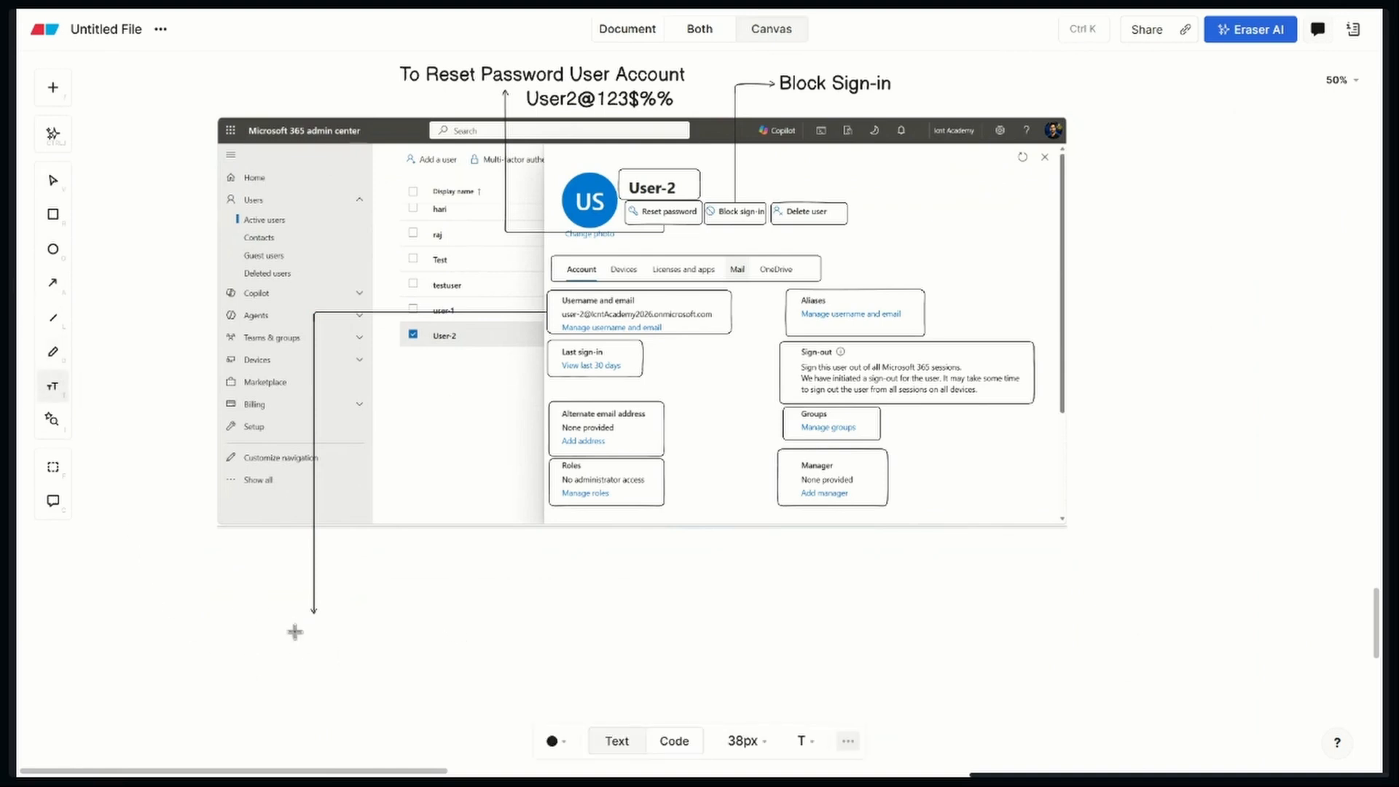
pyautogui.click(259, 619)
pyautogui.write('Prim')
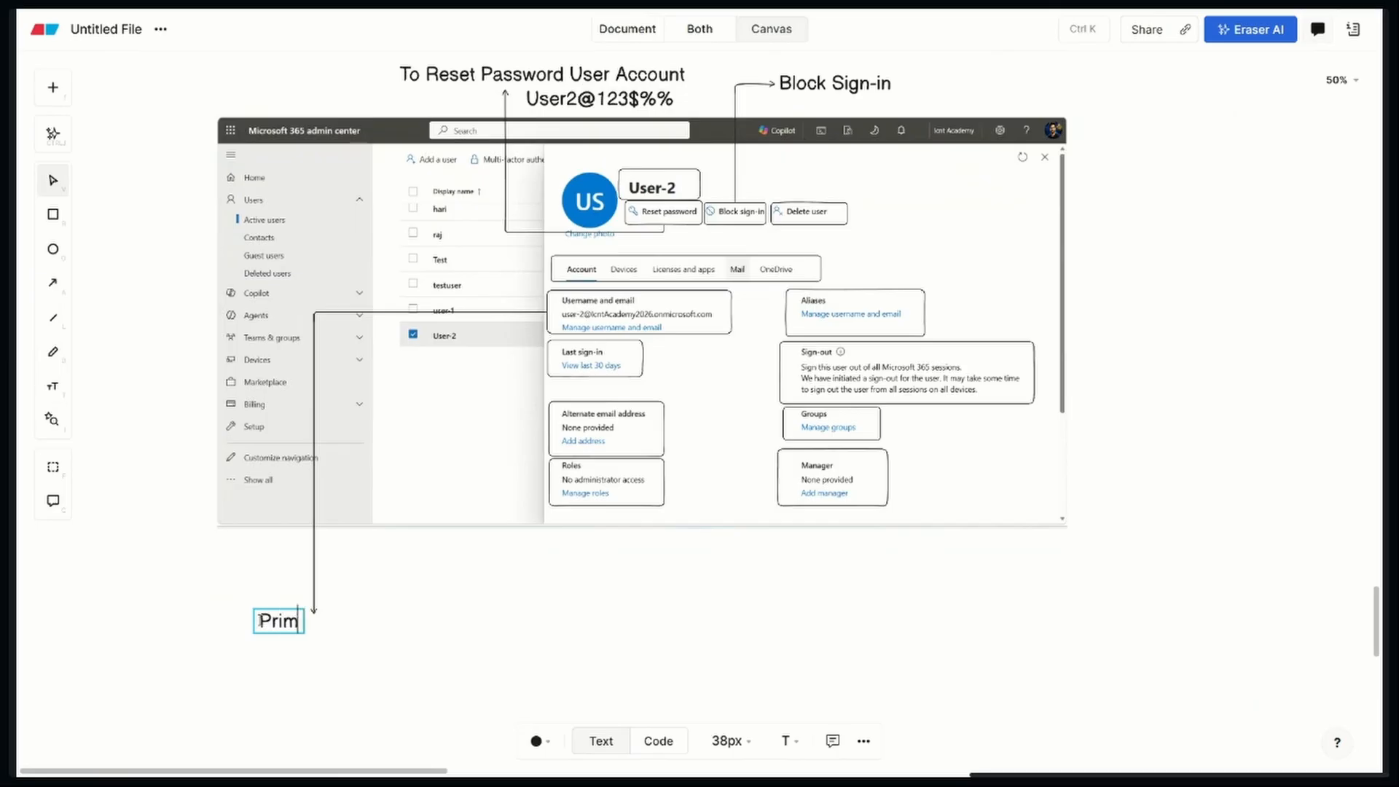
pyautogui.write('ary M')
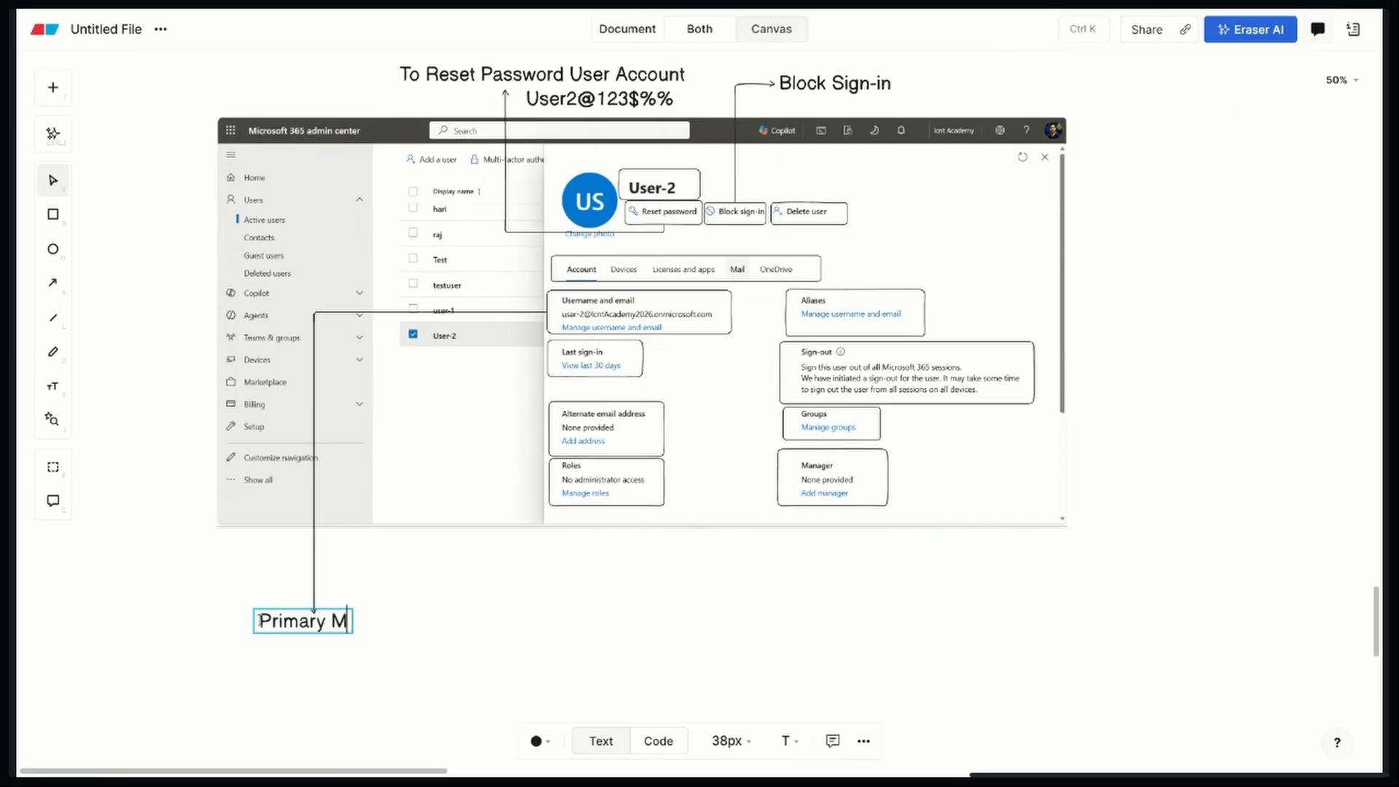
pyautogui.write('ail ')
pyautogui.write('ID')
pyautogui.press('BackSpace')
pyautogui.press('BackSpace')
pyautogui.press('BackSpace')
pyautogui.press('BackSpace')
pyautogui.press('BackSpace')
pyautogui.press('BackSpace')
pyautogui.press('BackSpace')
pyautogui.write('User ID')
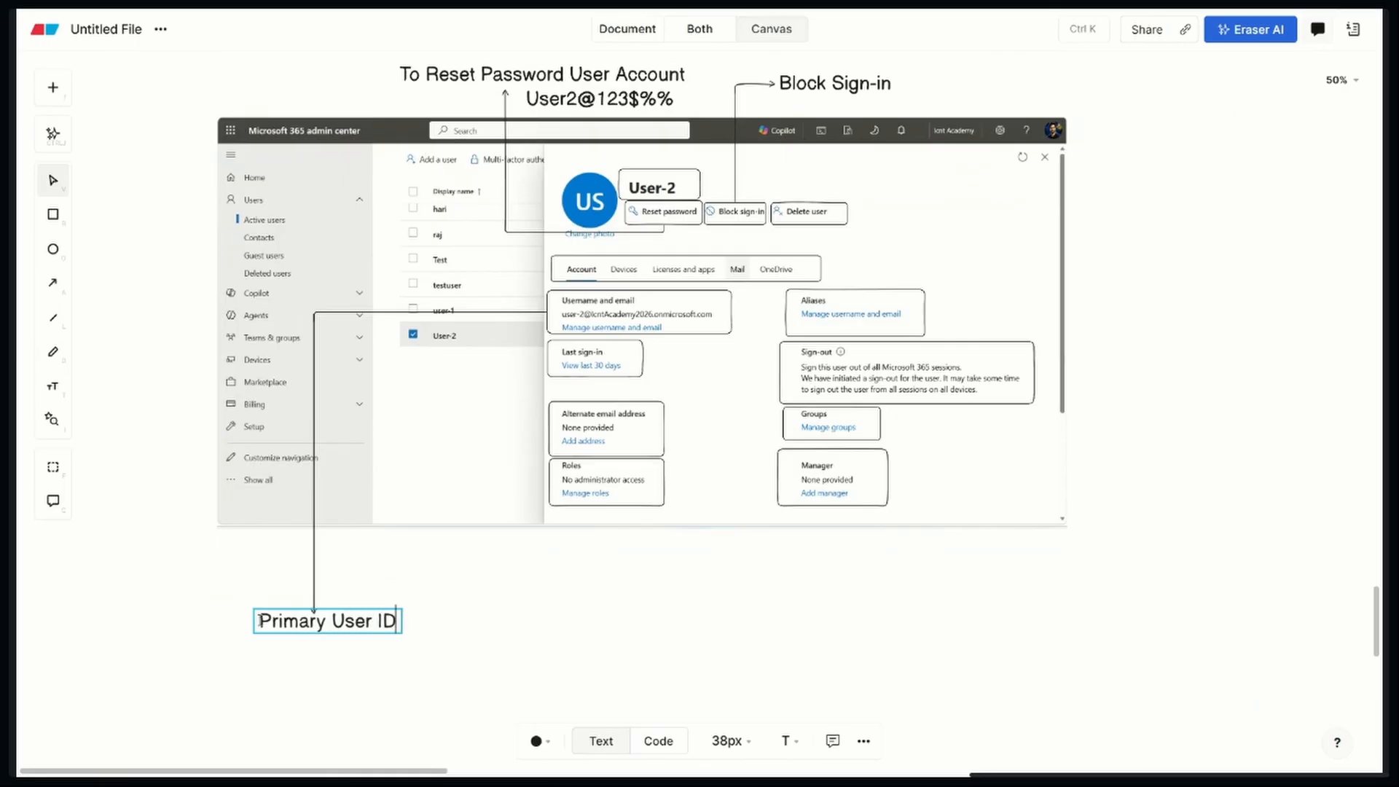
pyautogui.click(510, 649)
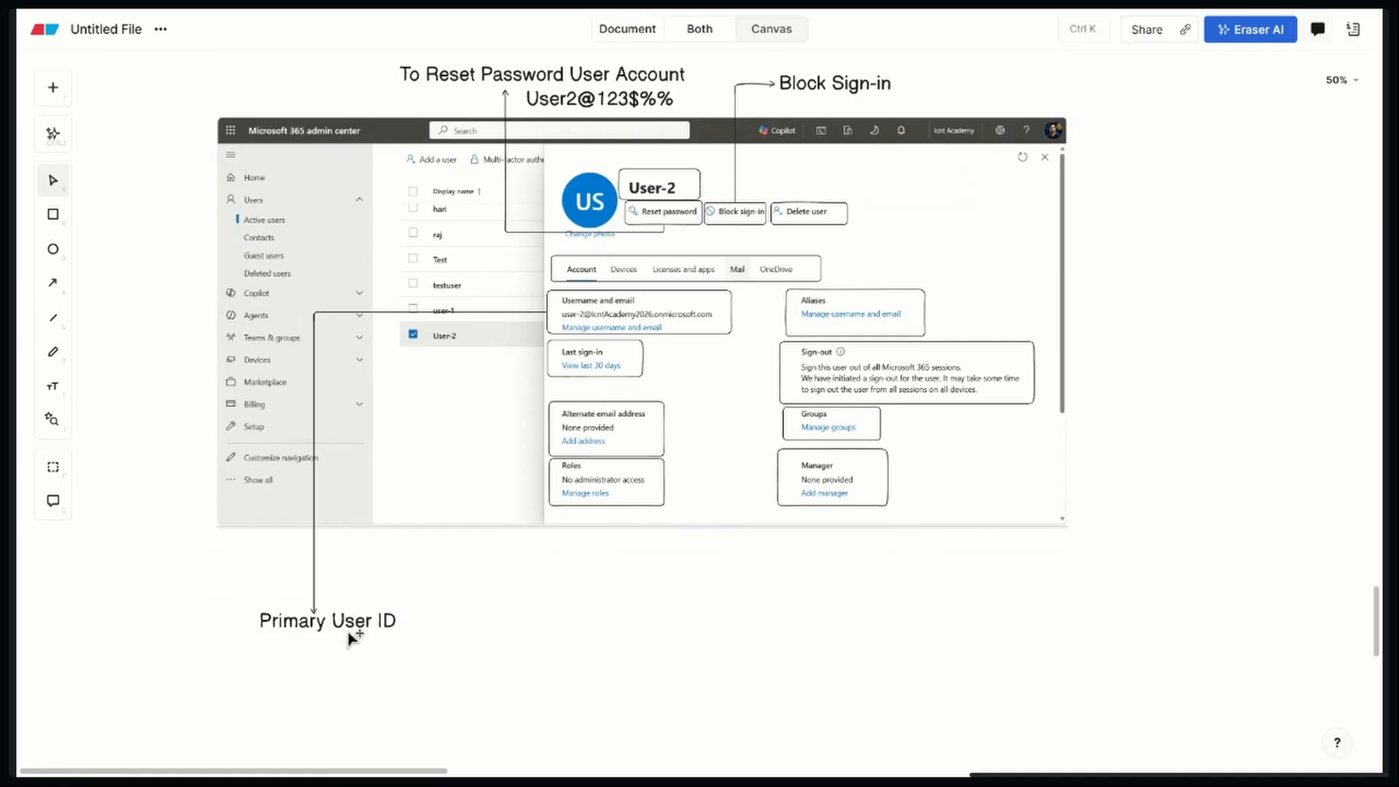
pyautogui.moveTo(354, 632); pyautogui.dragTo(343, 631)
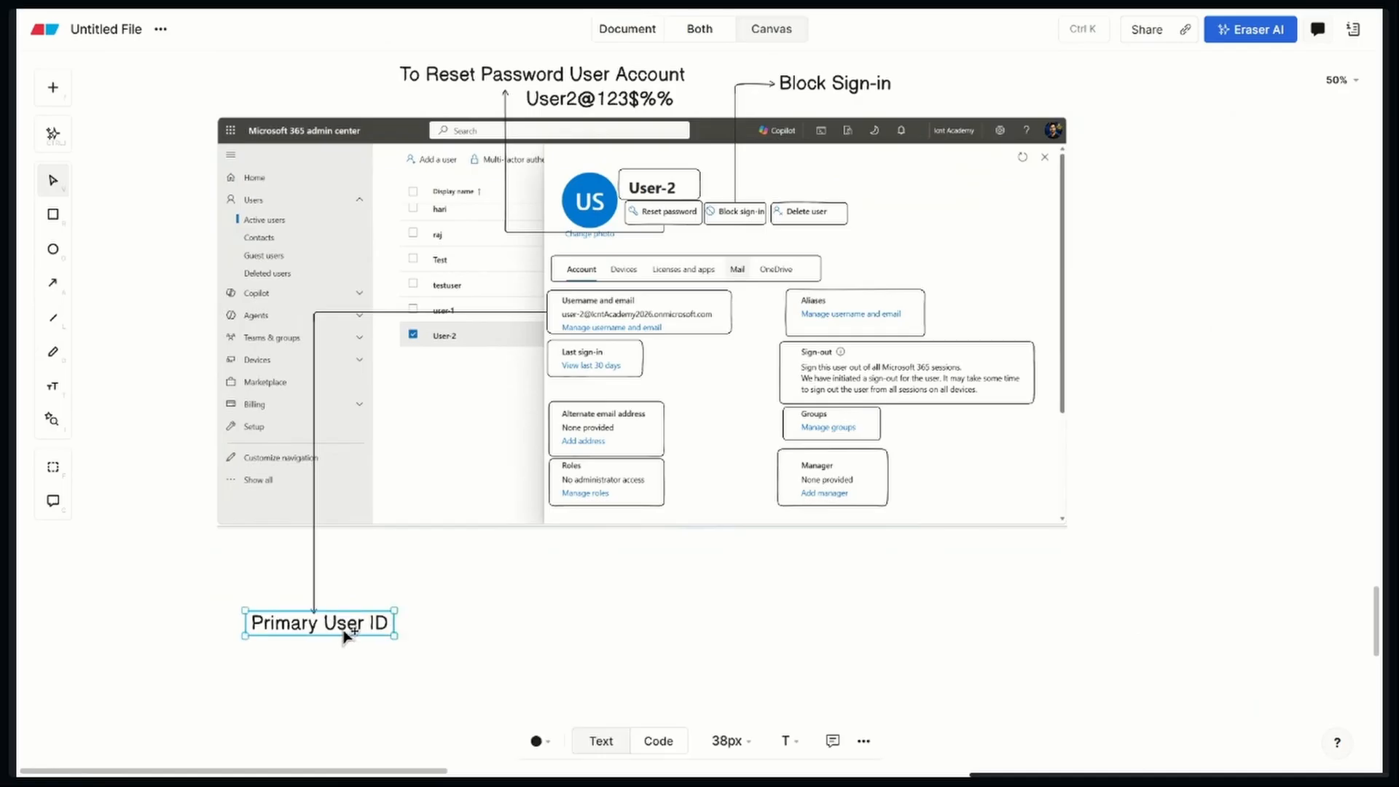
pyautogui.click(541, 614)
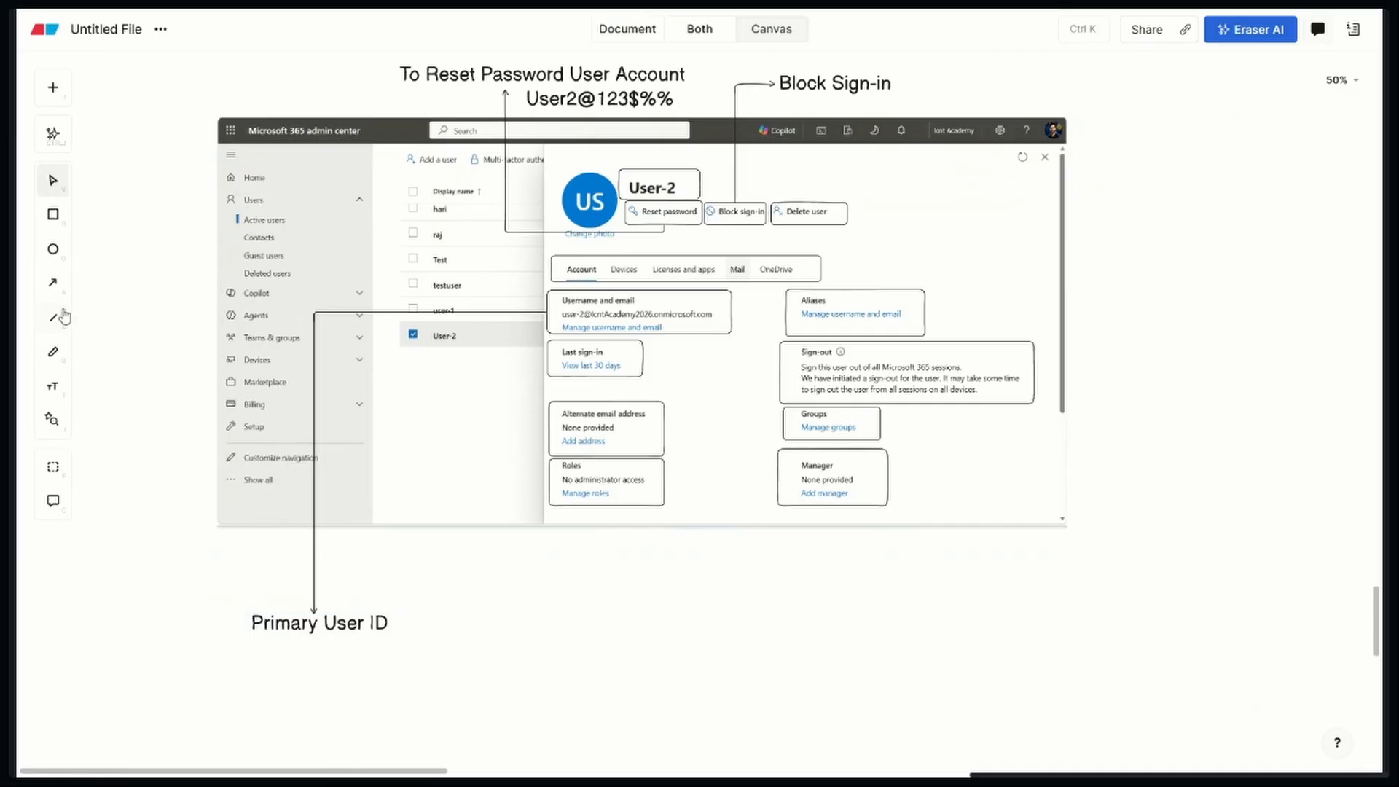
# Draw an arrow from the Aliases box to below the screenshot and label its end "User Alternel Email ID"
pyautogui.click(52, 283)
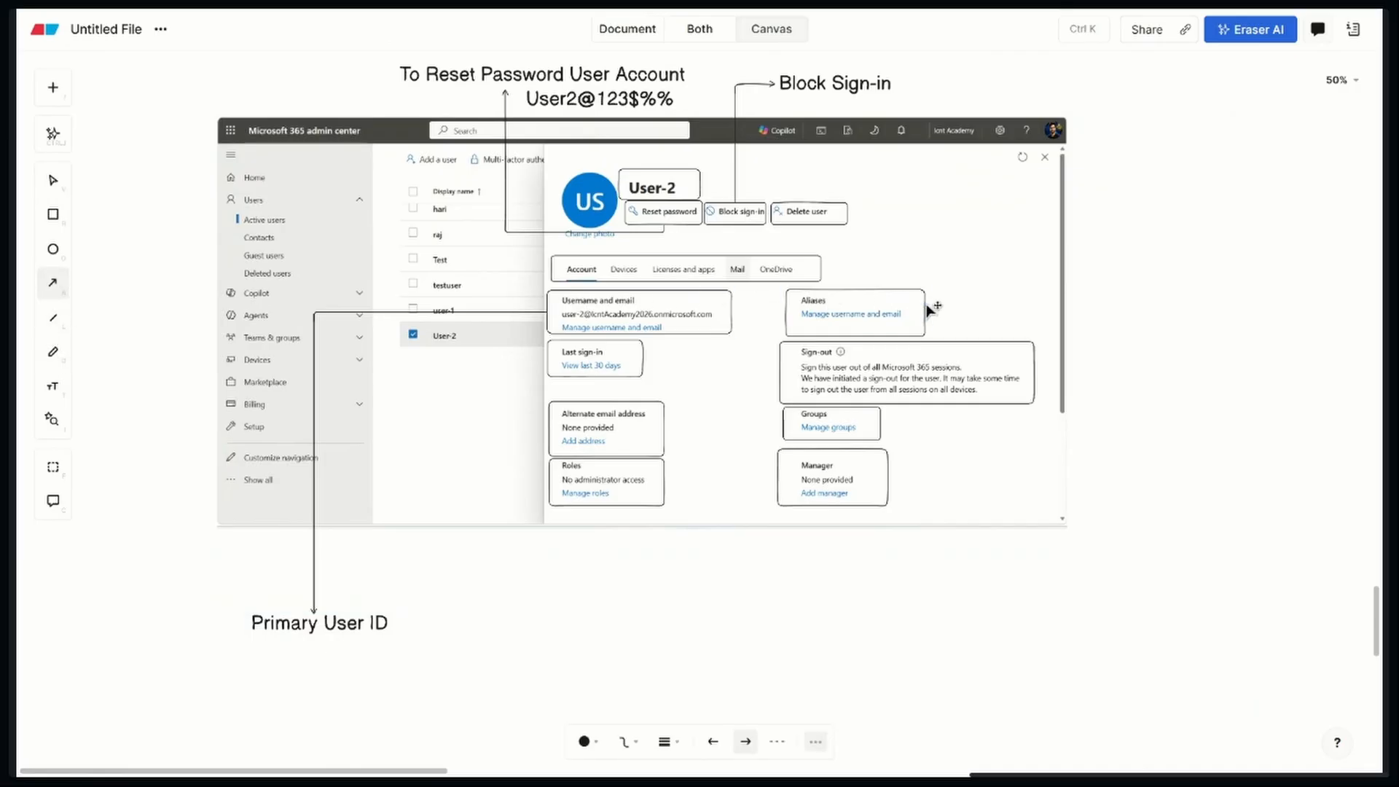
pyautogui.moveTo(784, 315); pyautogui.dragTo(743, 638)
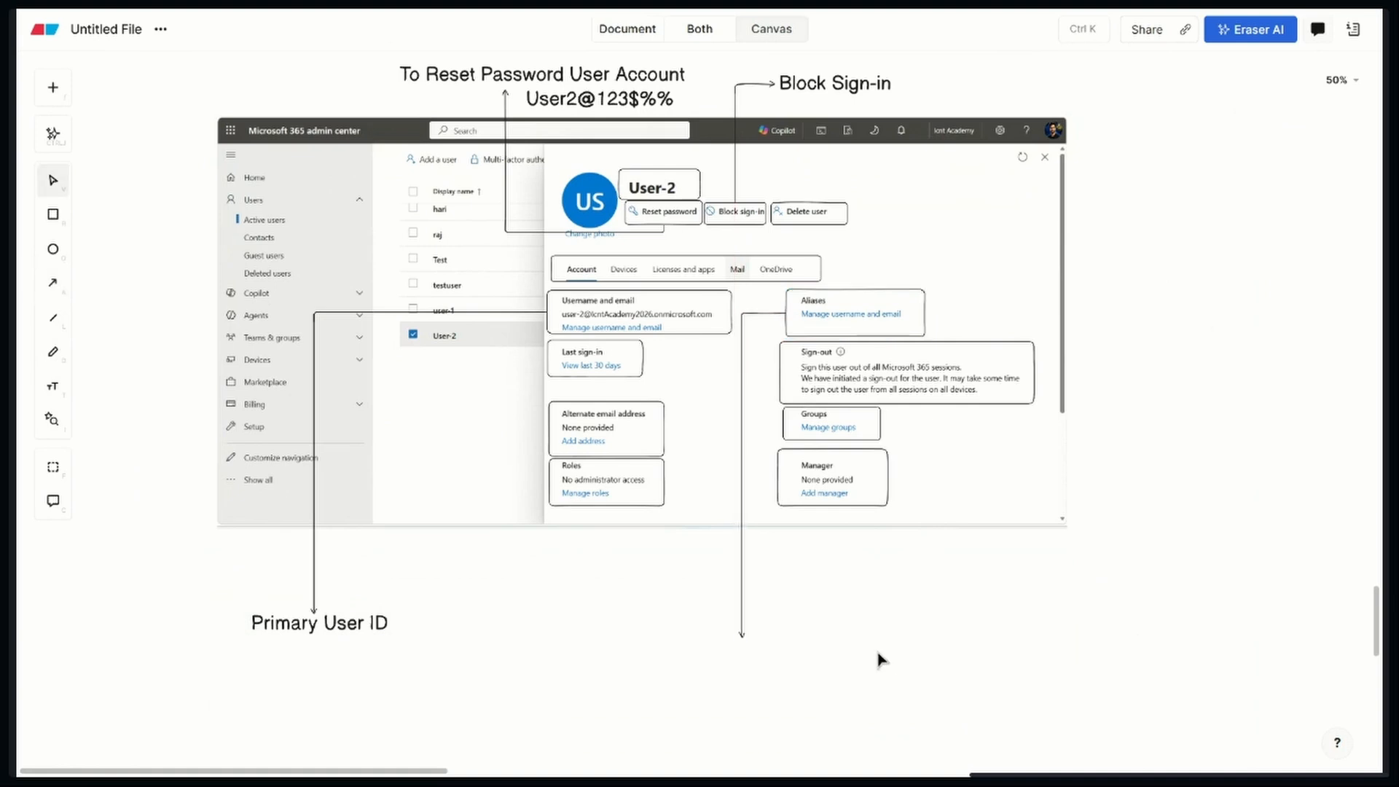
pyautogui.click(53, 386)
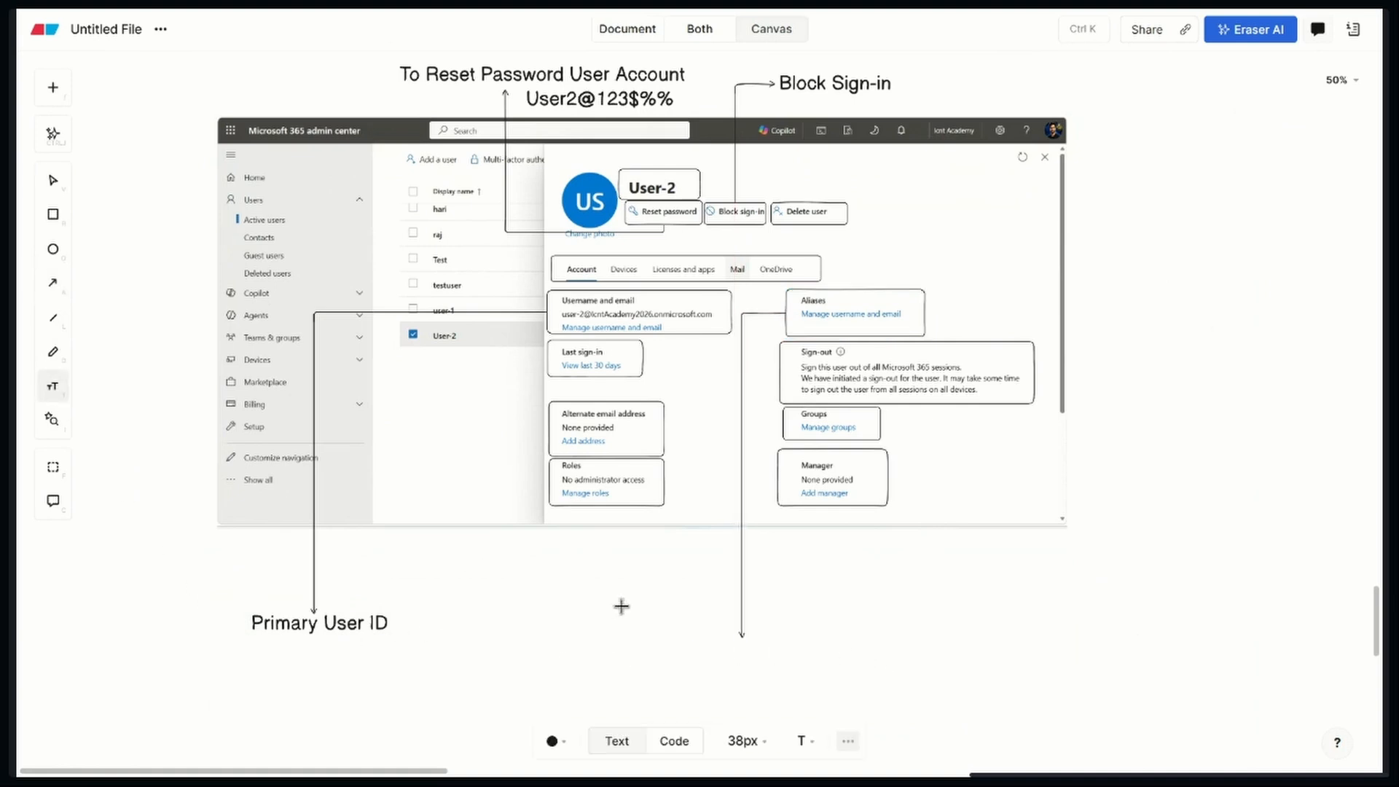
pyautogui.click(700, 649)
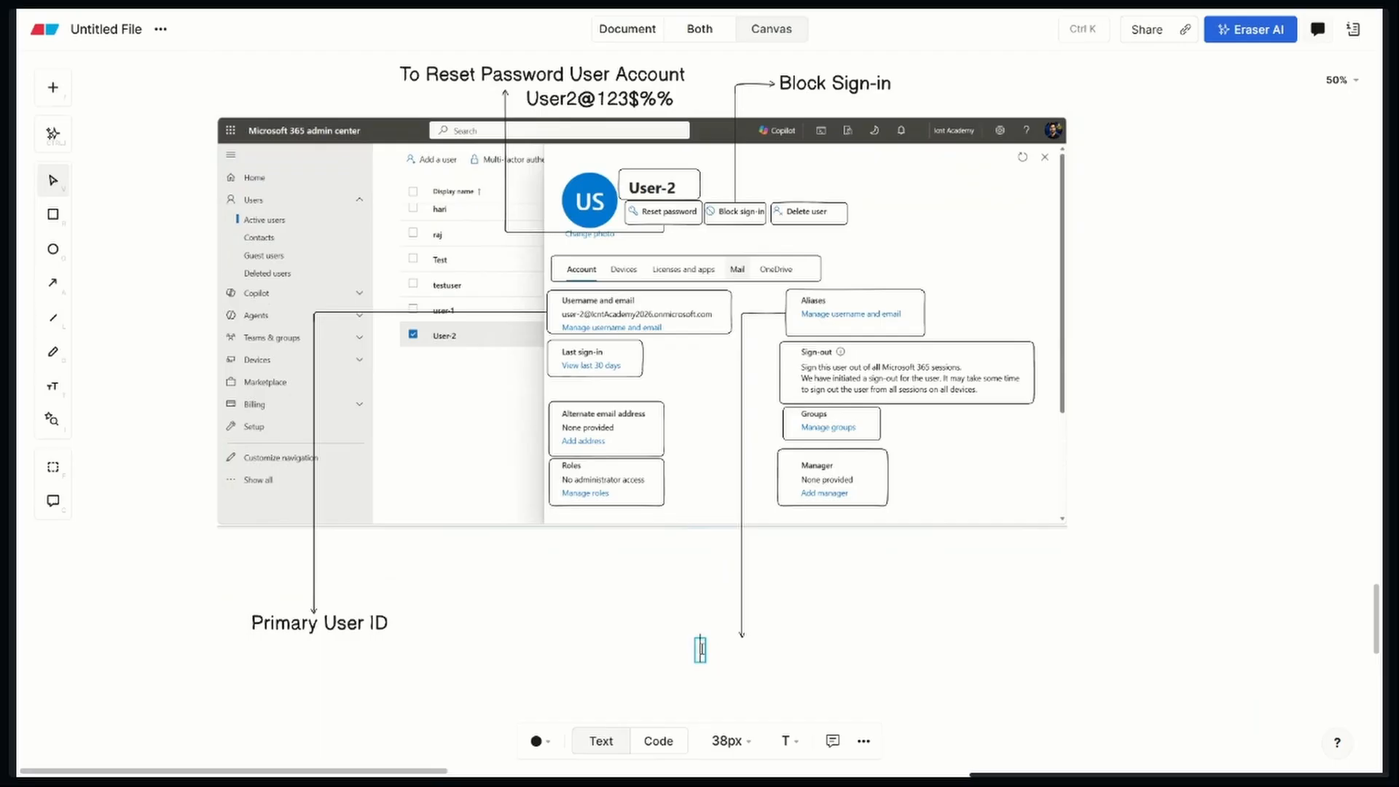
pyautogui.write('User Al')
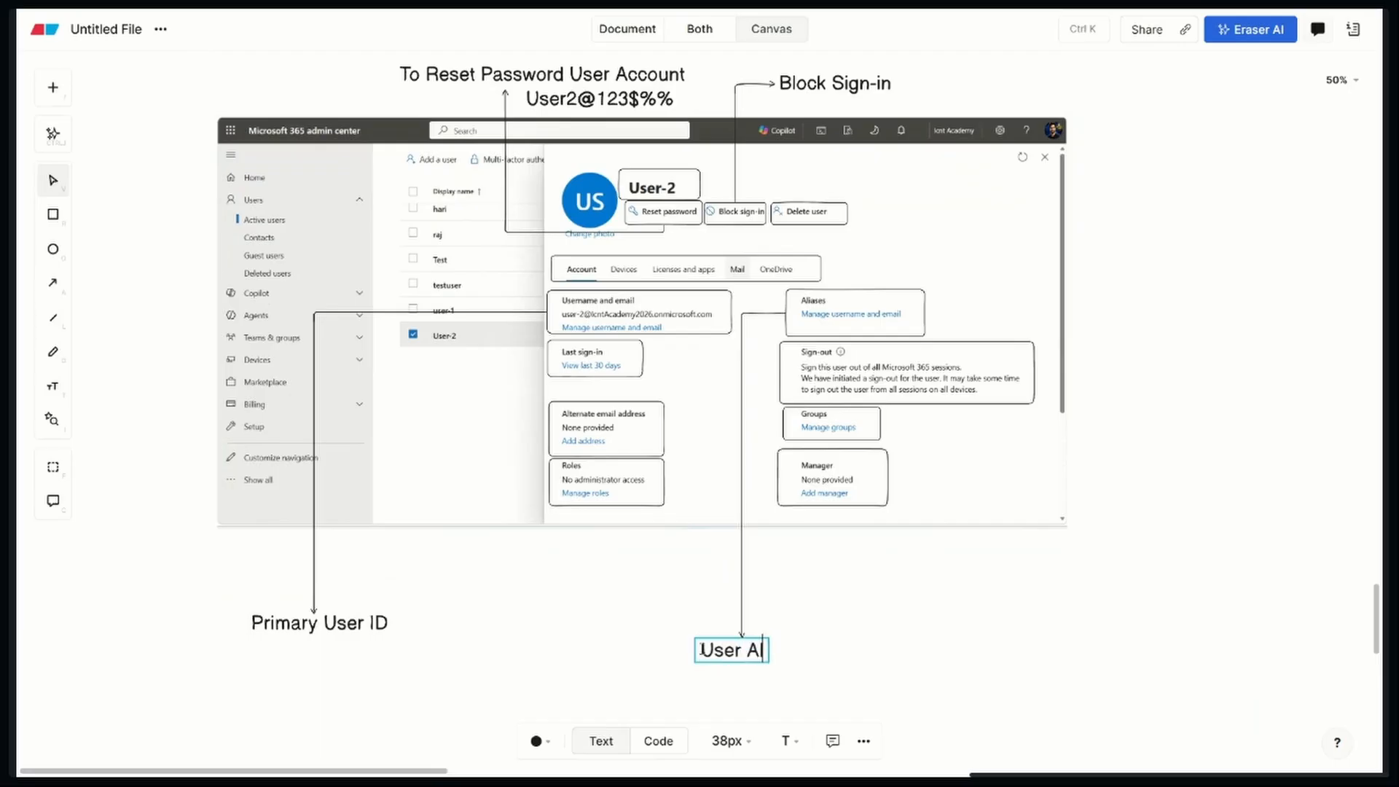
pyautogui.write('ternel')
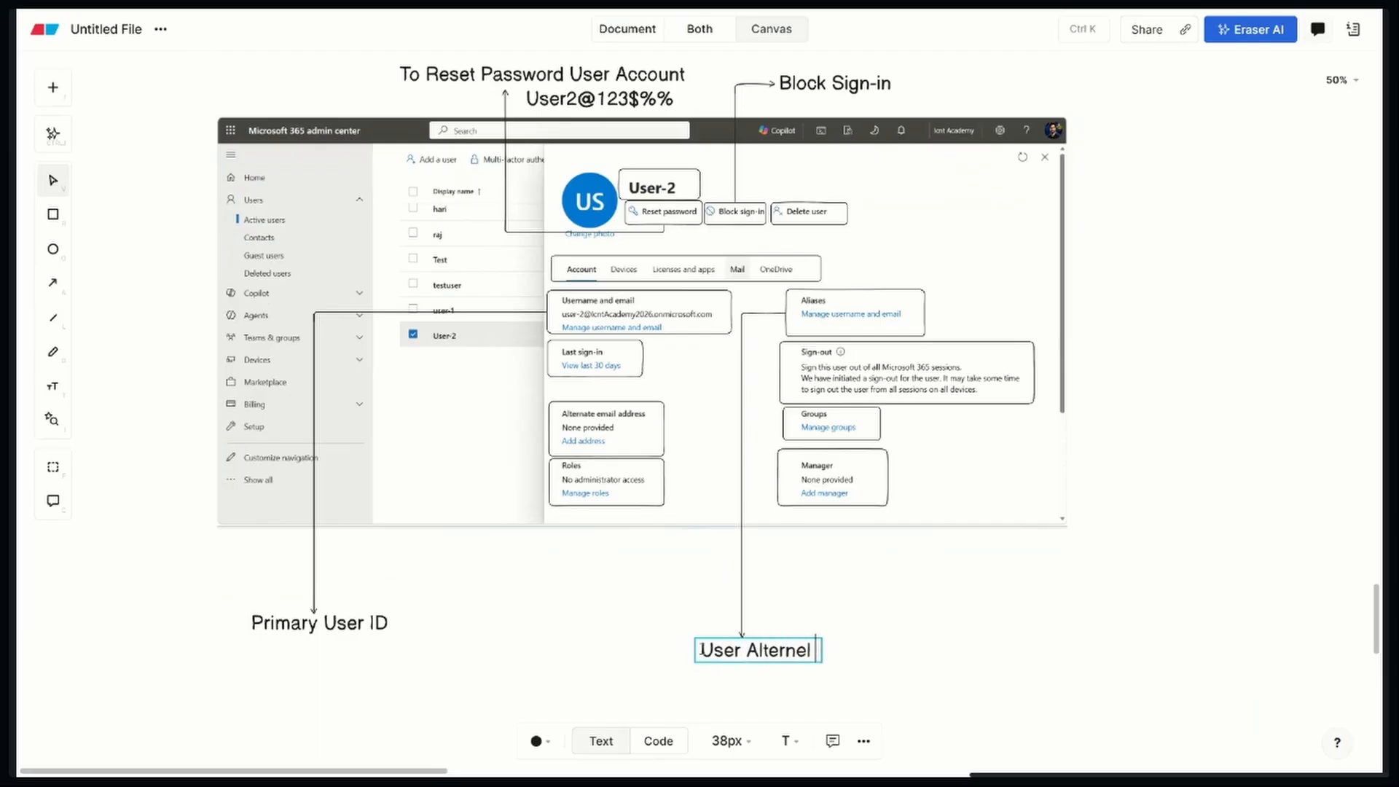
pyautogui.write(' Email ID')
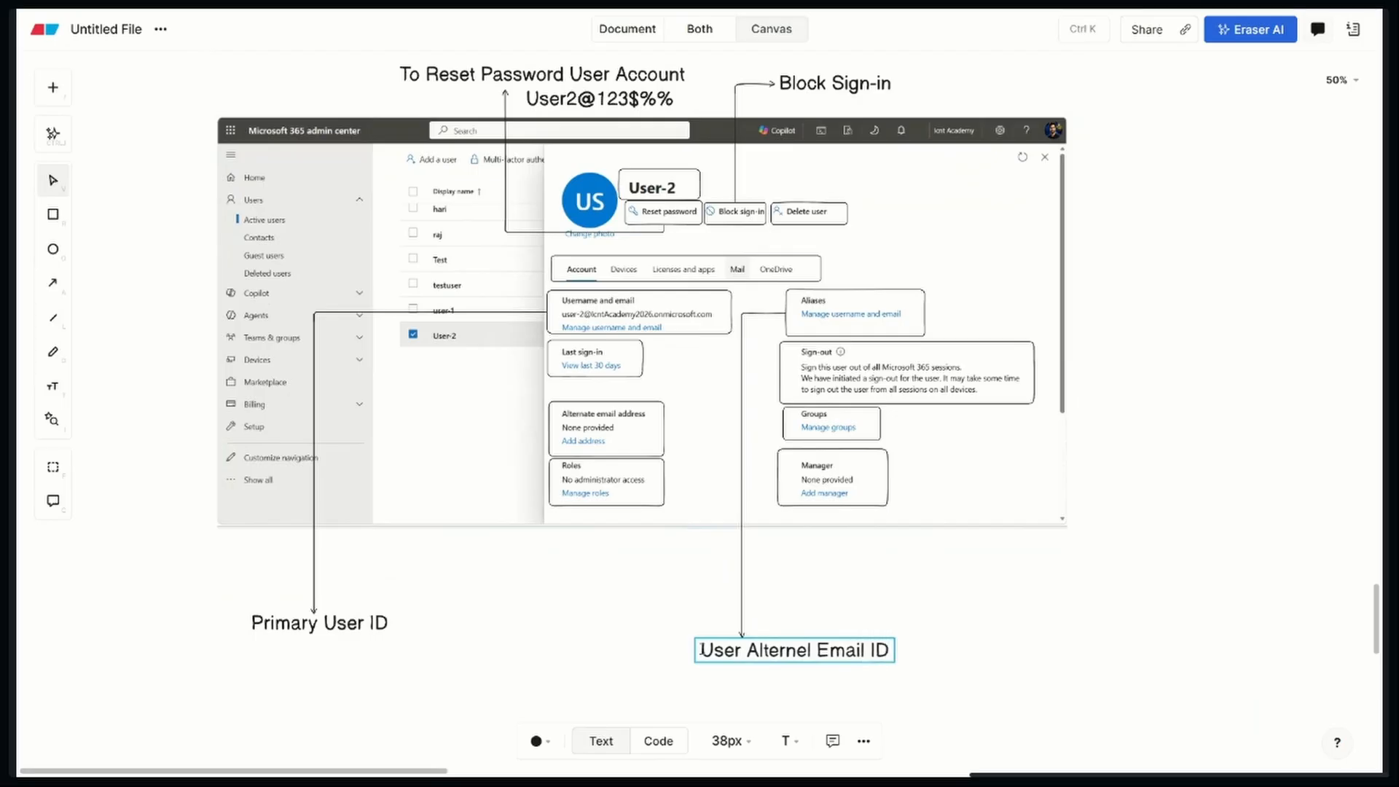
pyautogui.click(1029, 621)
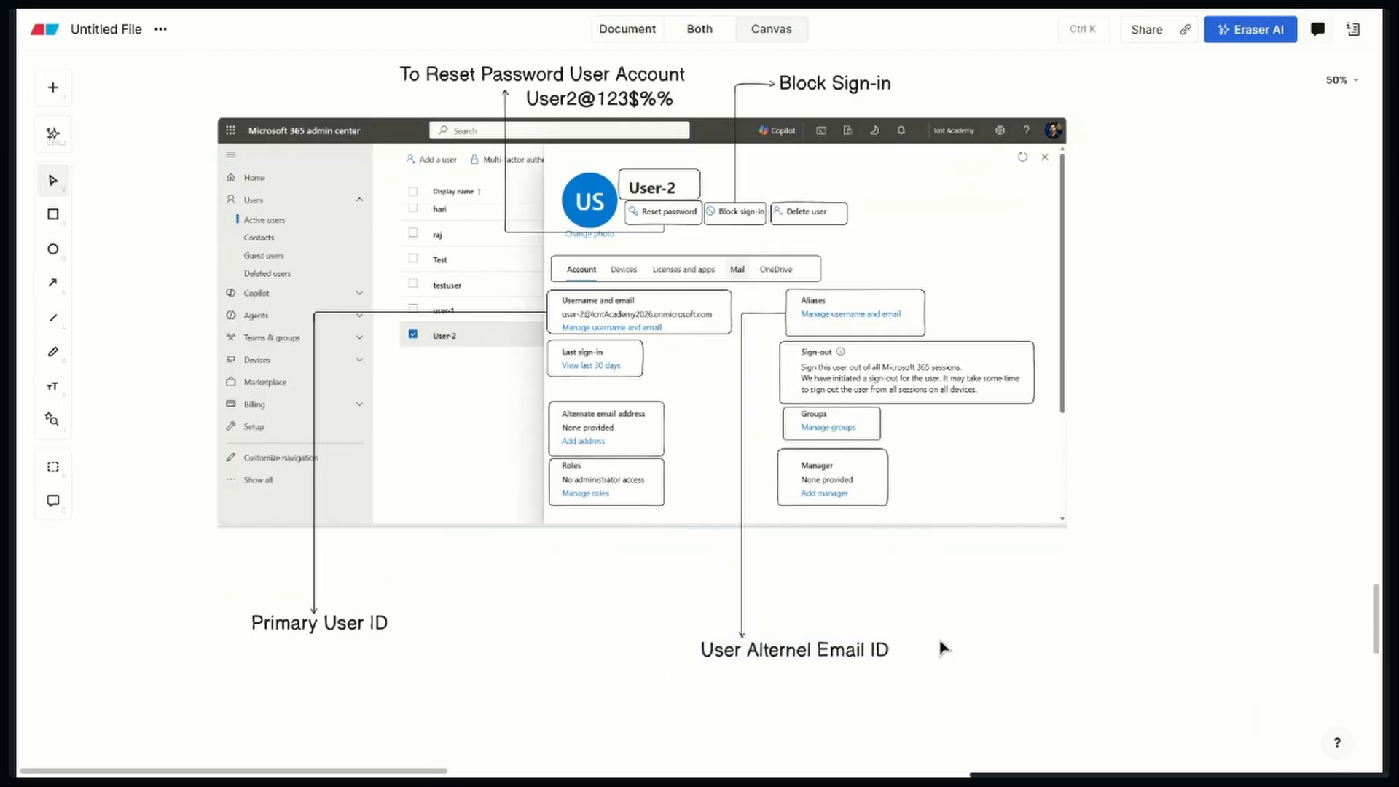
pyautogui.click(883, 648)
pyautogui.moveTo(856, 654); pyautogui.dragTo(831, 658)
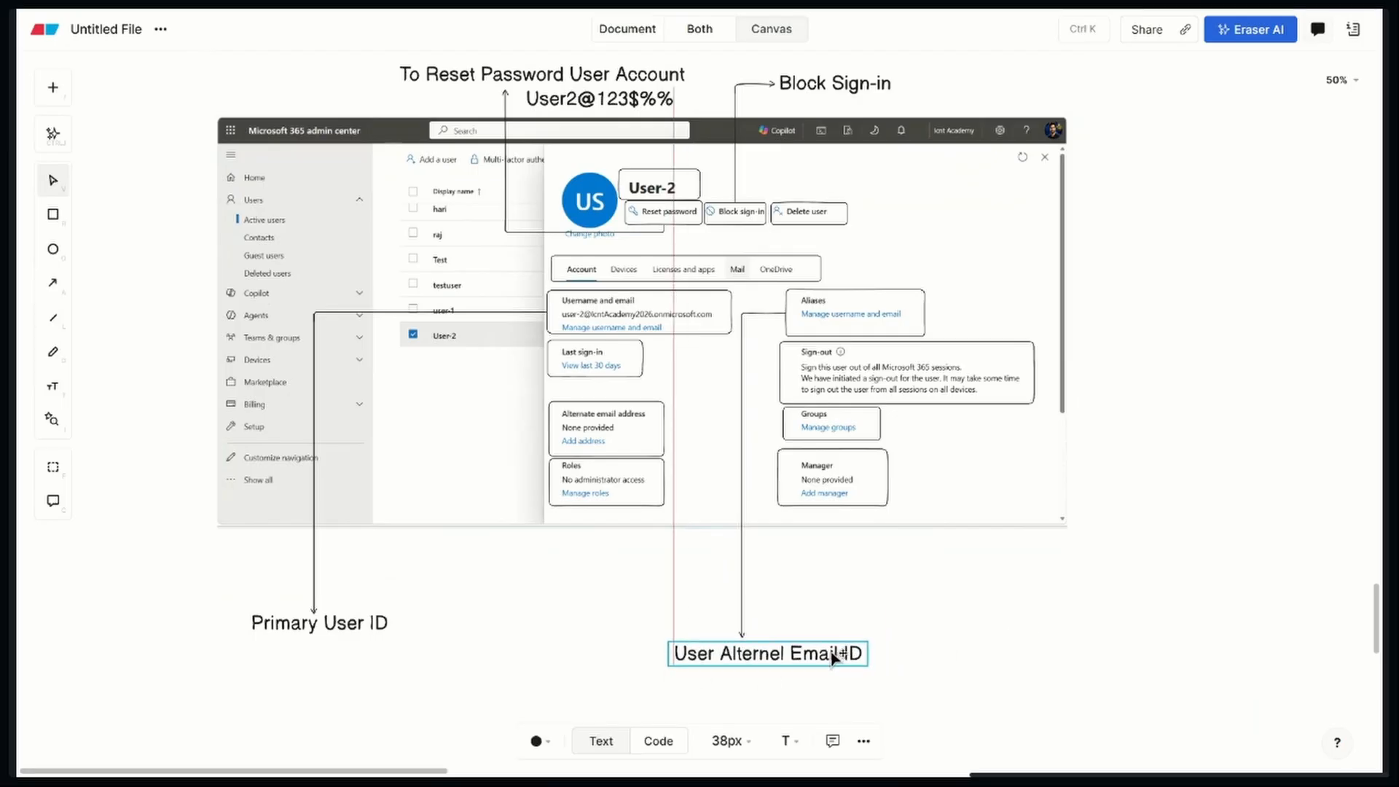
pyautogui.click(976, 599)
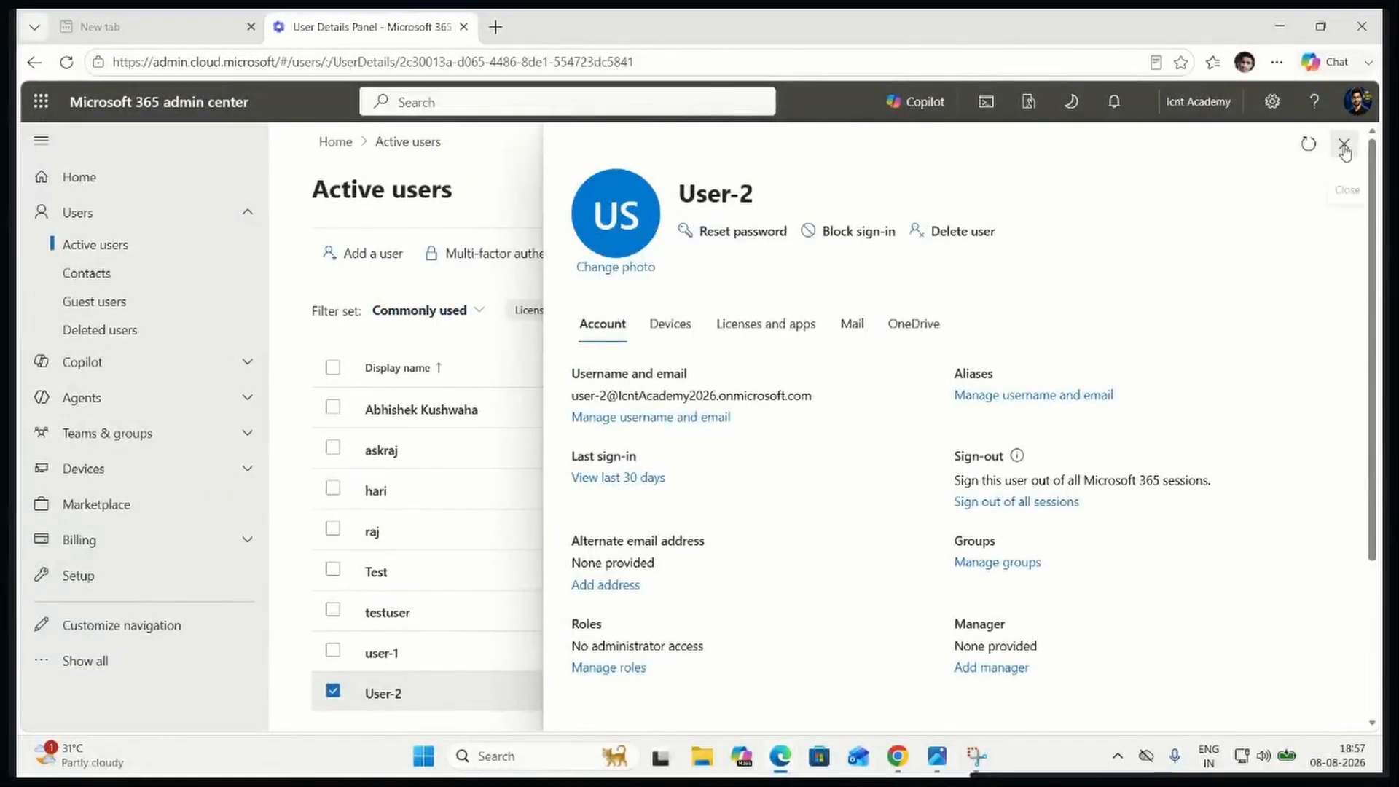
pyautogui.click(1343, 141)
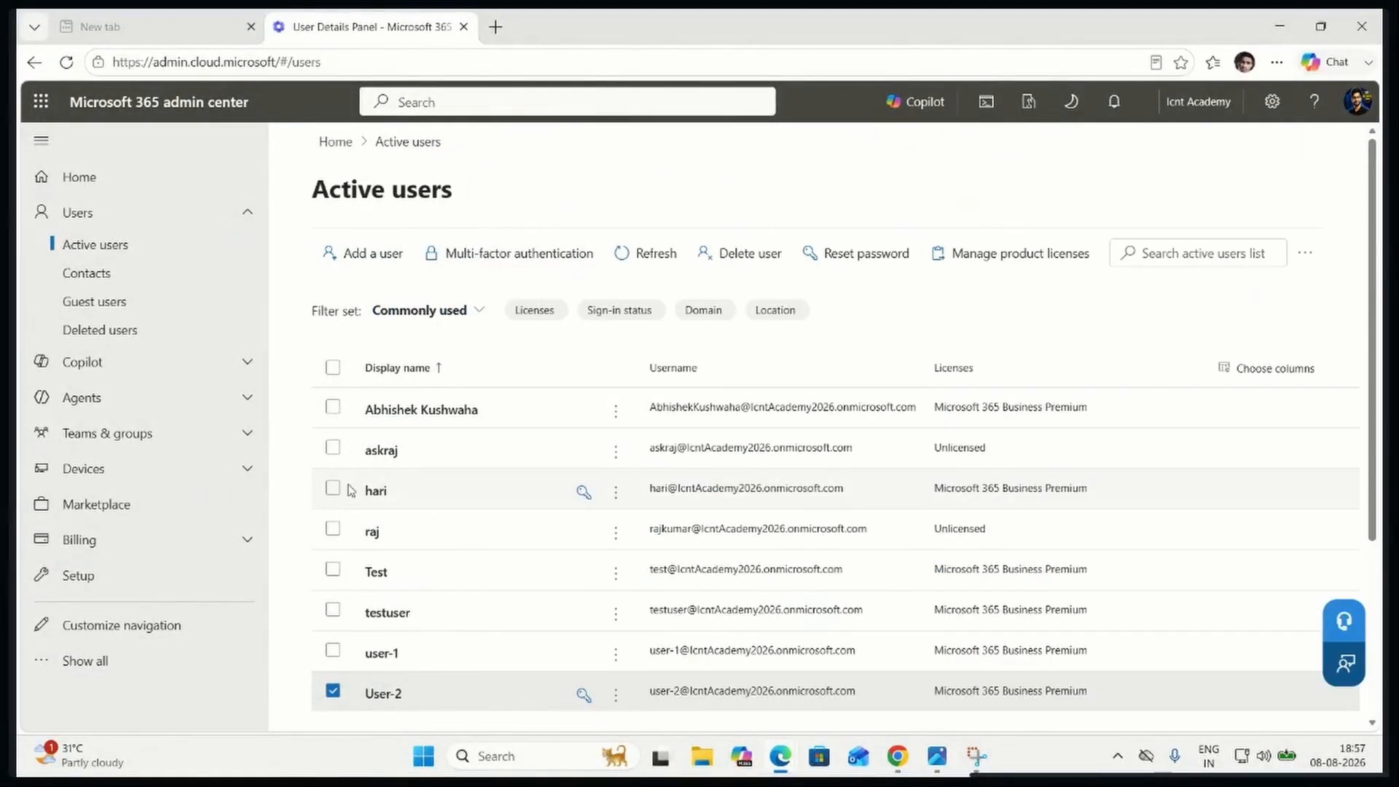
pyautogui.click(423, 410)
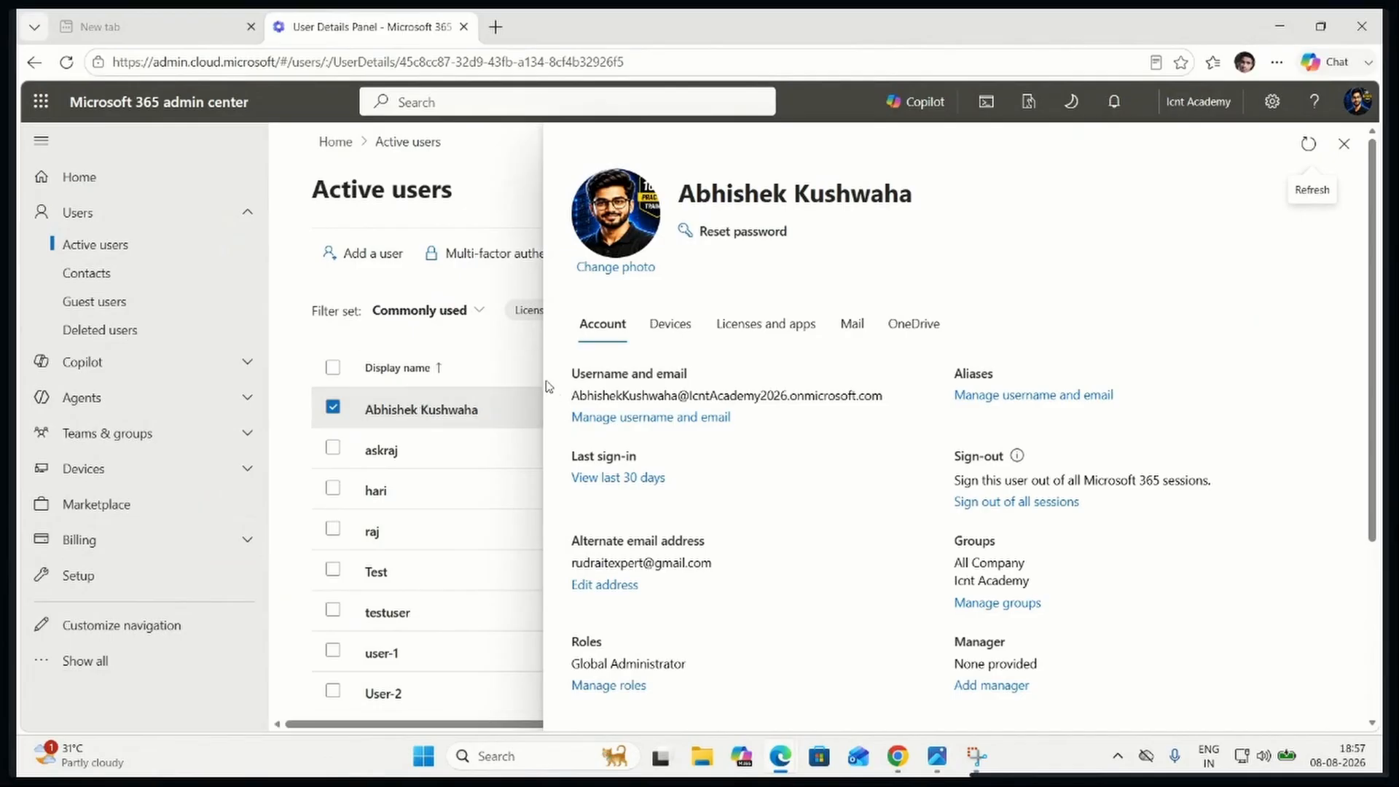
pyautogui.moveTo(570, 397); pyautogui.dragTo(915, 401)
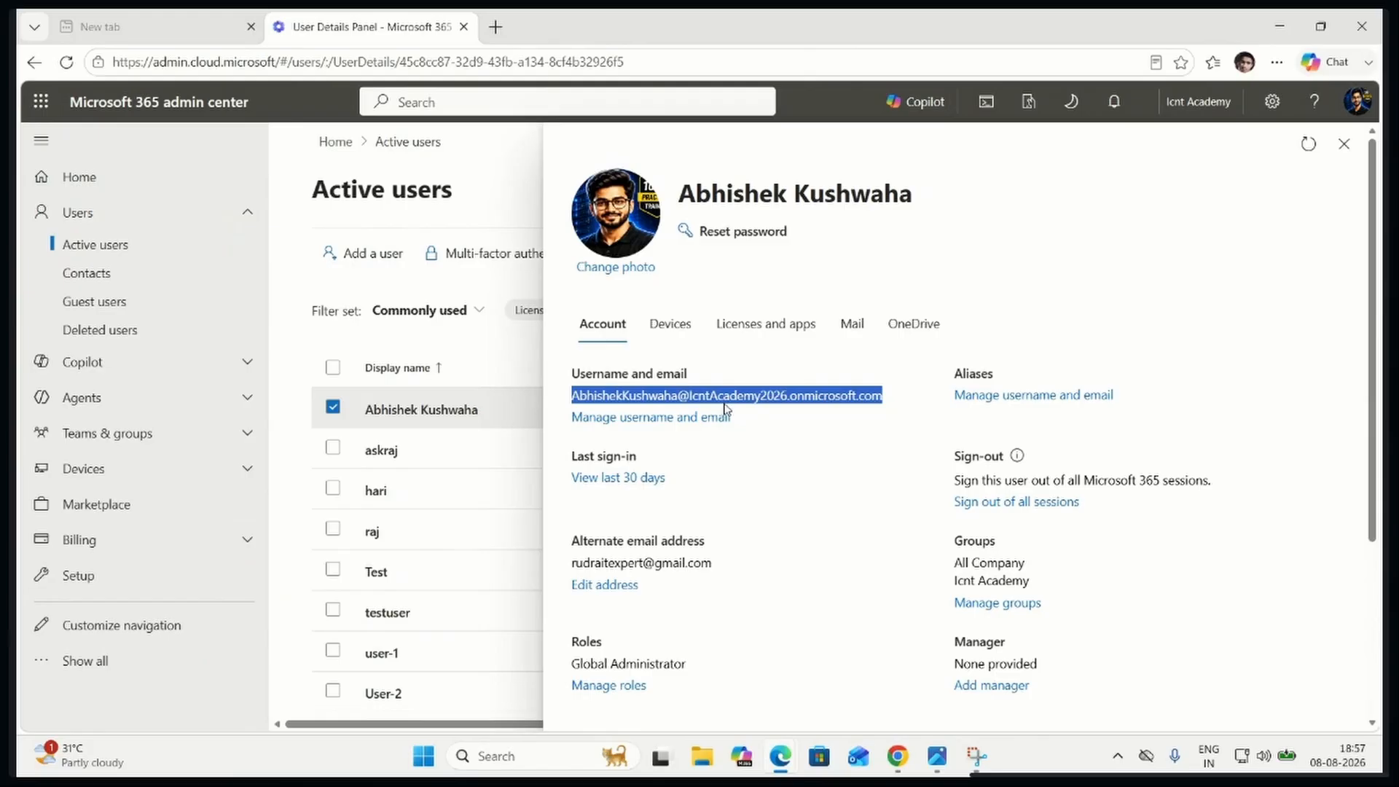
pyautogui.click(1002, 395)
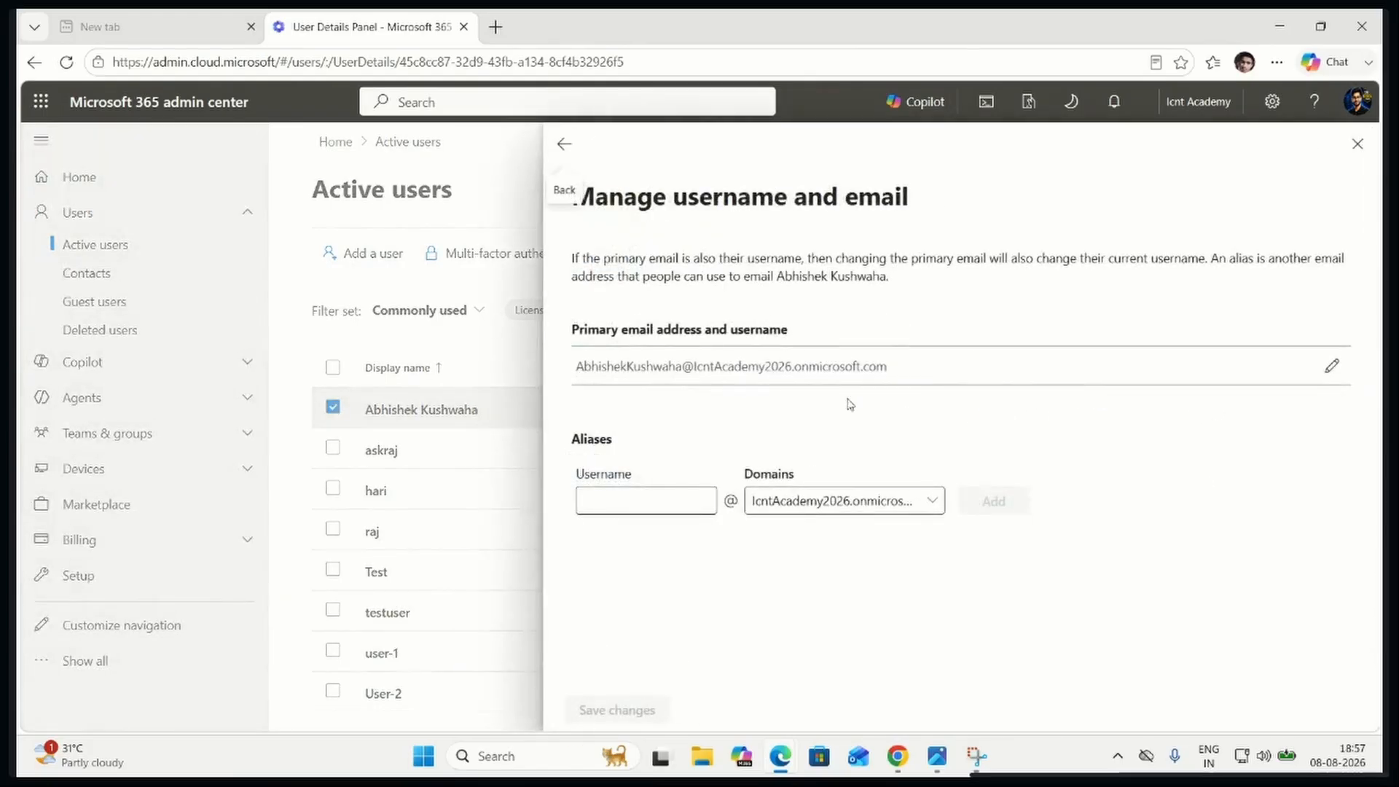
pyautogui.click(654, 506)
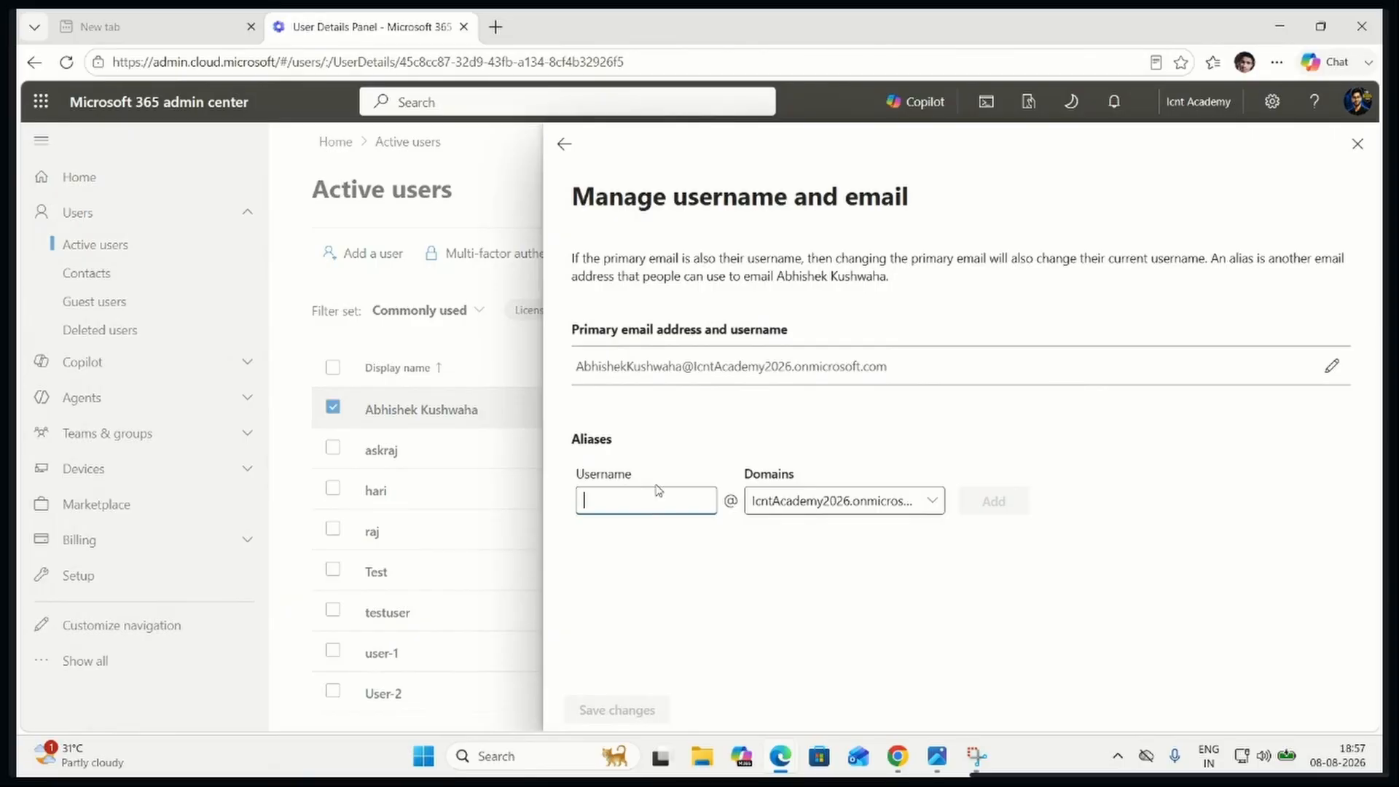
pyautogui.write('Administrator')
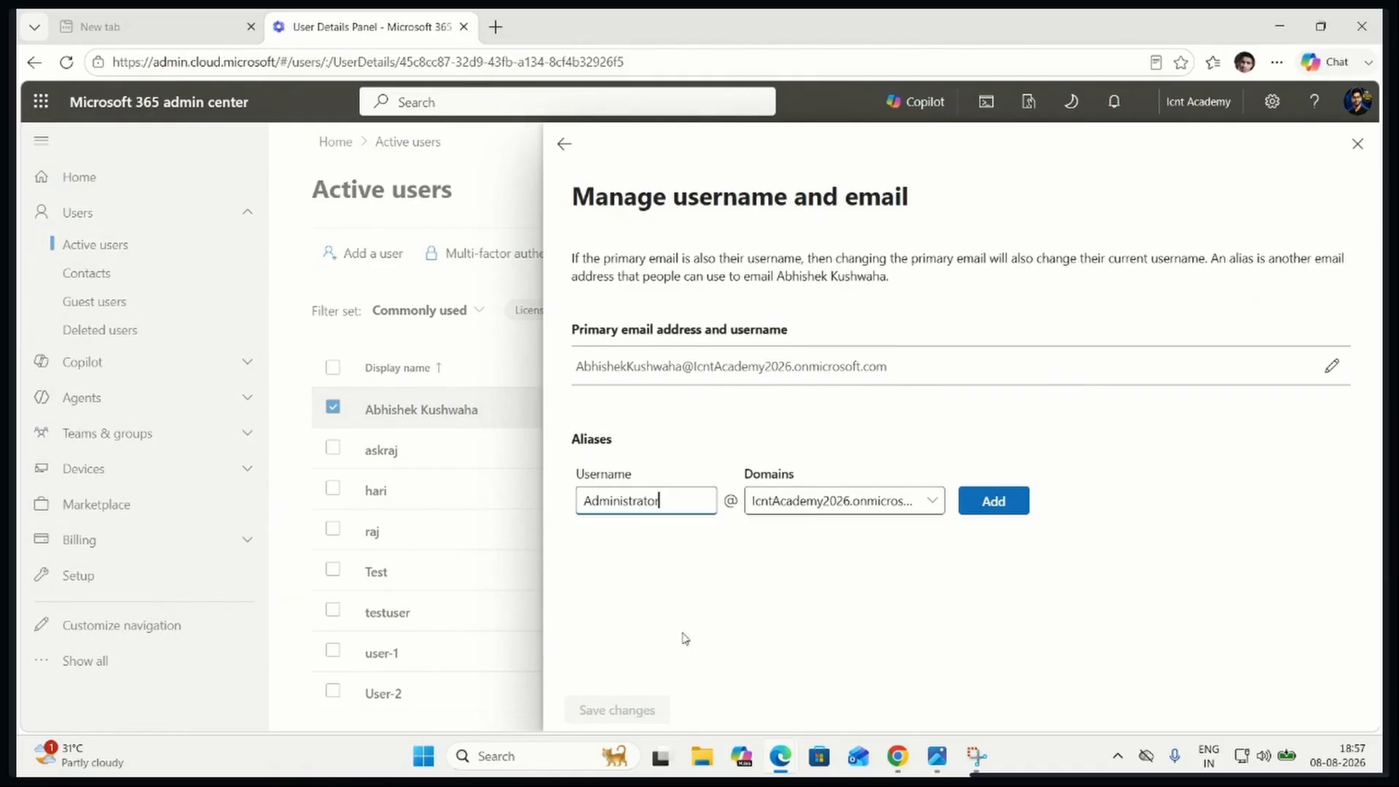
pyautogui.click(1005, 508)
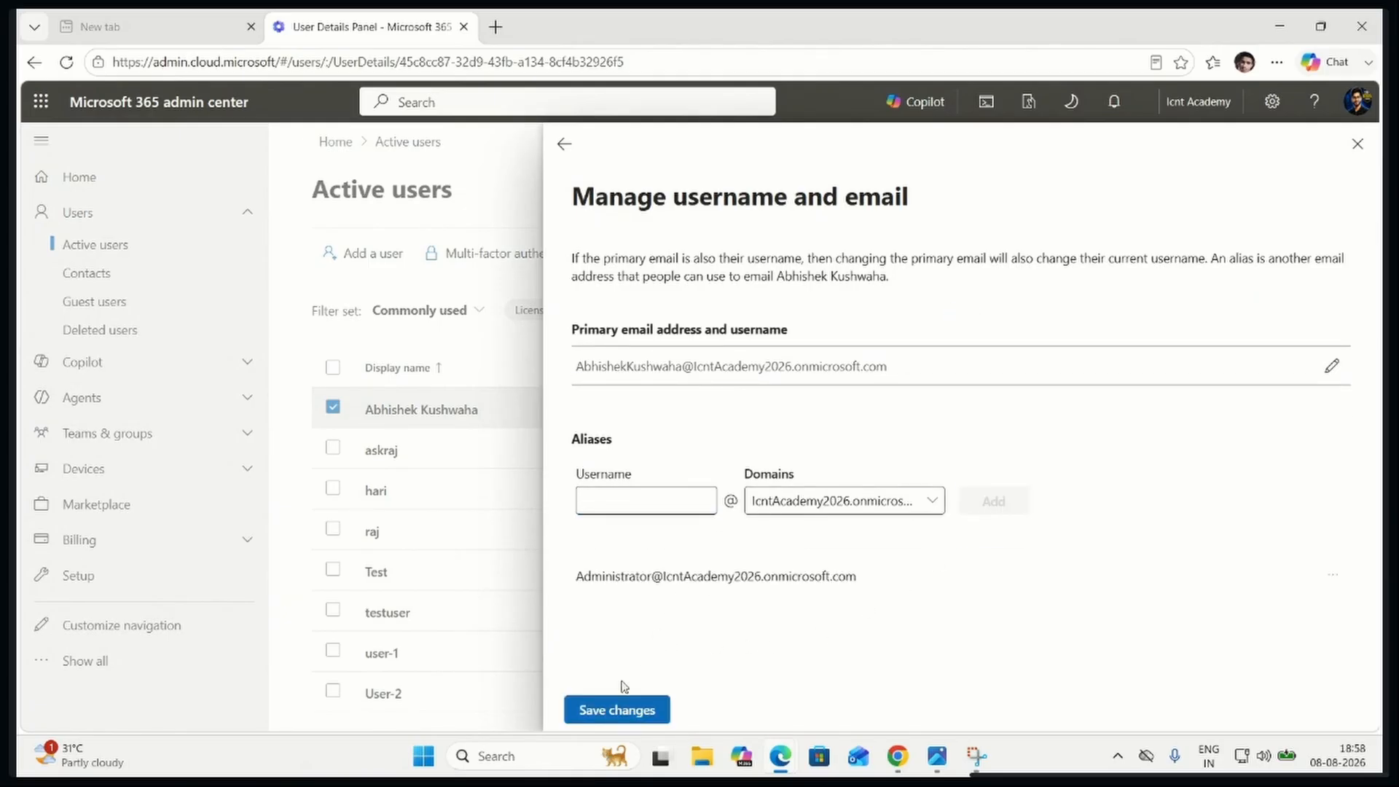
pyautogui.moveTo(577, 577); pyautogui.dragTo(860, 583)
pyautogui.click(641, 701)
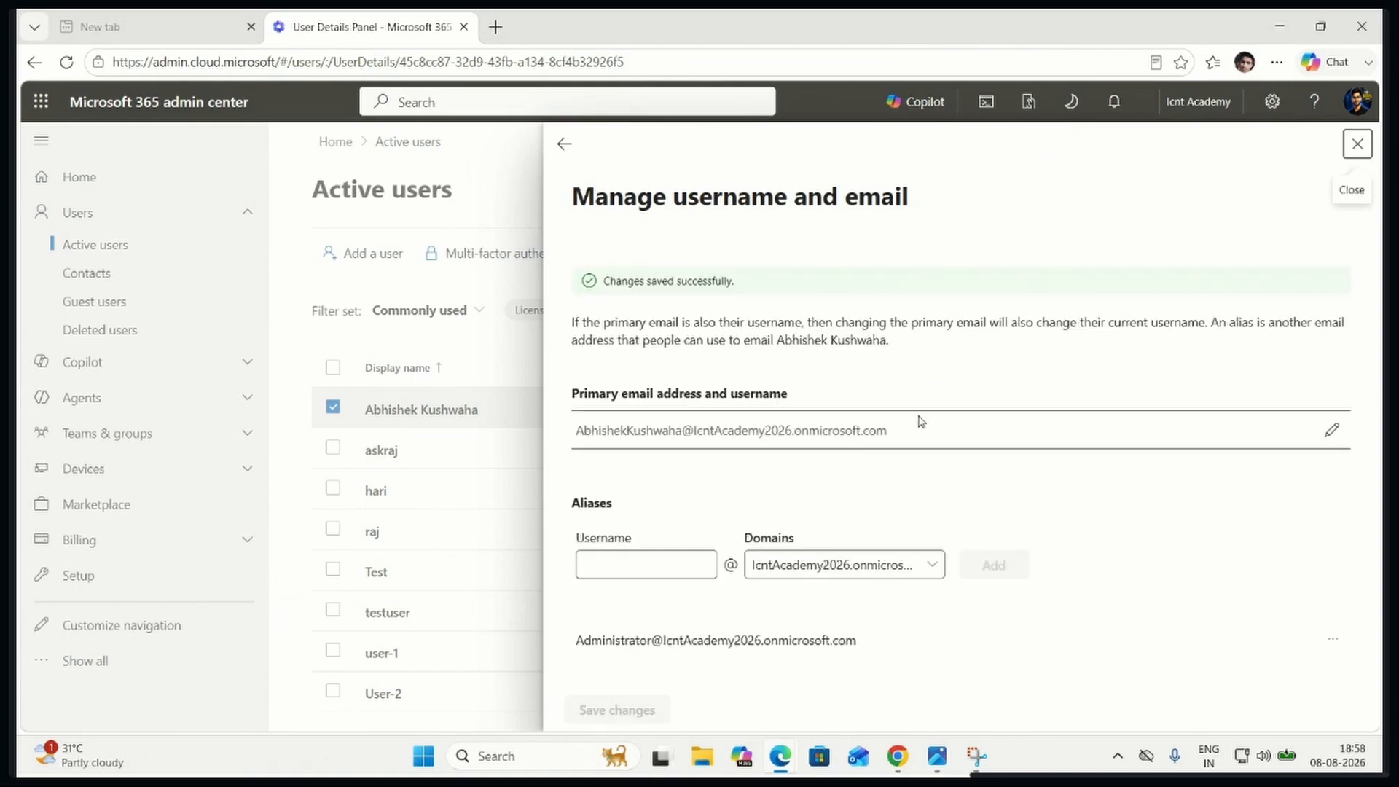
pyautogui.click(1357, 144)
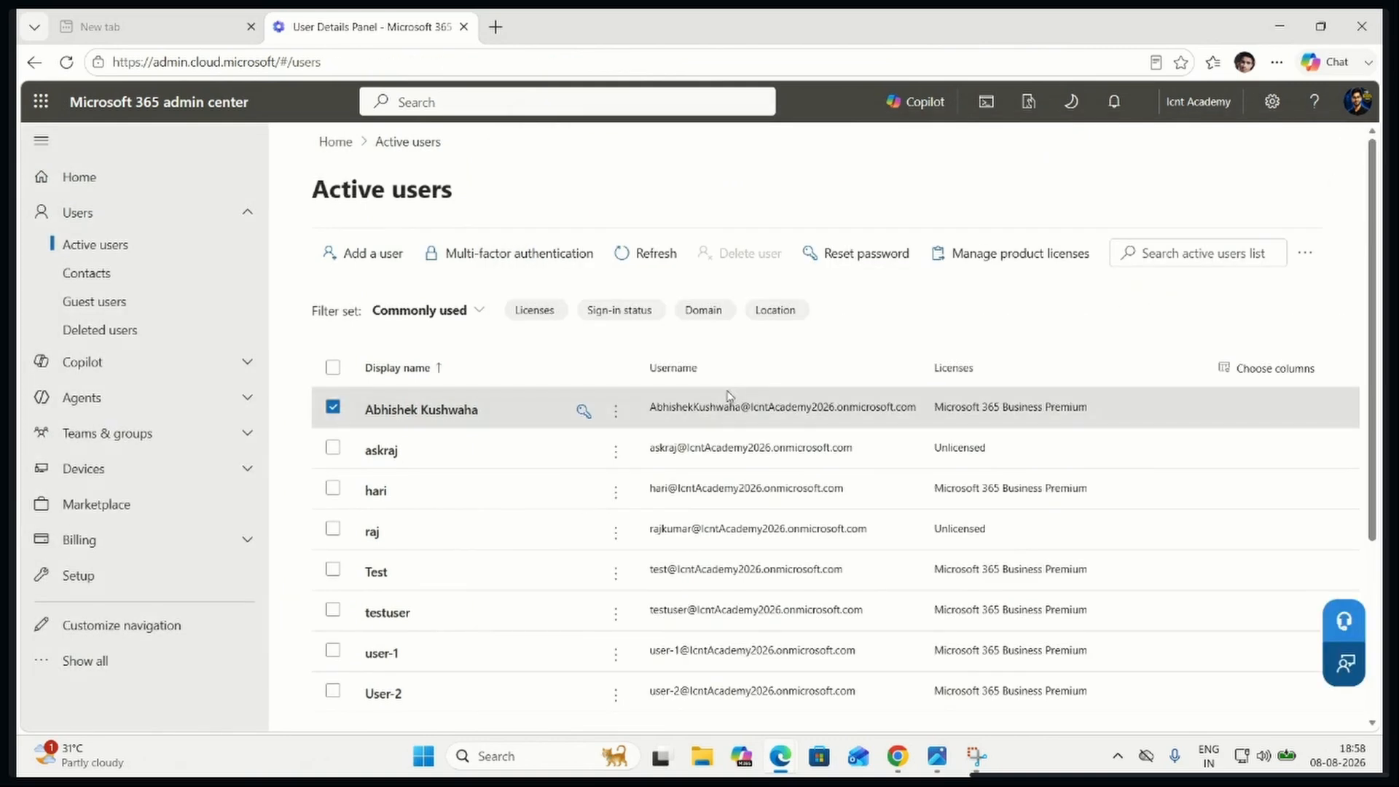
# Open User-2's account details and highlight the primary email address
pyautogui.click(384, 694)
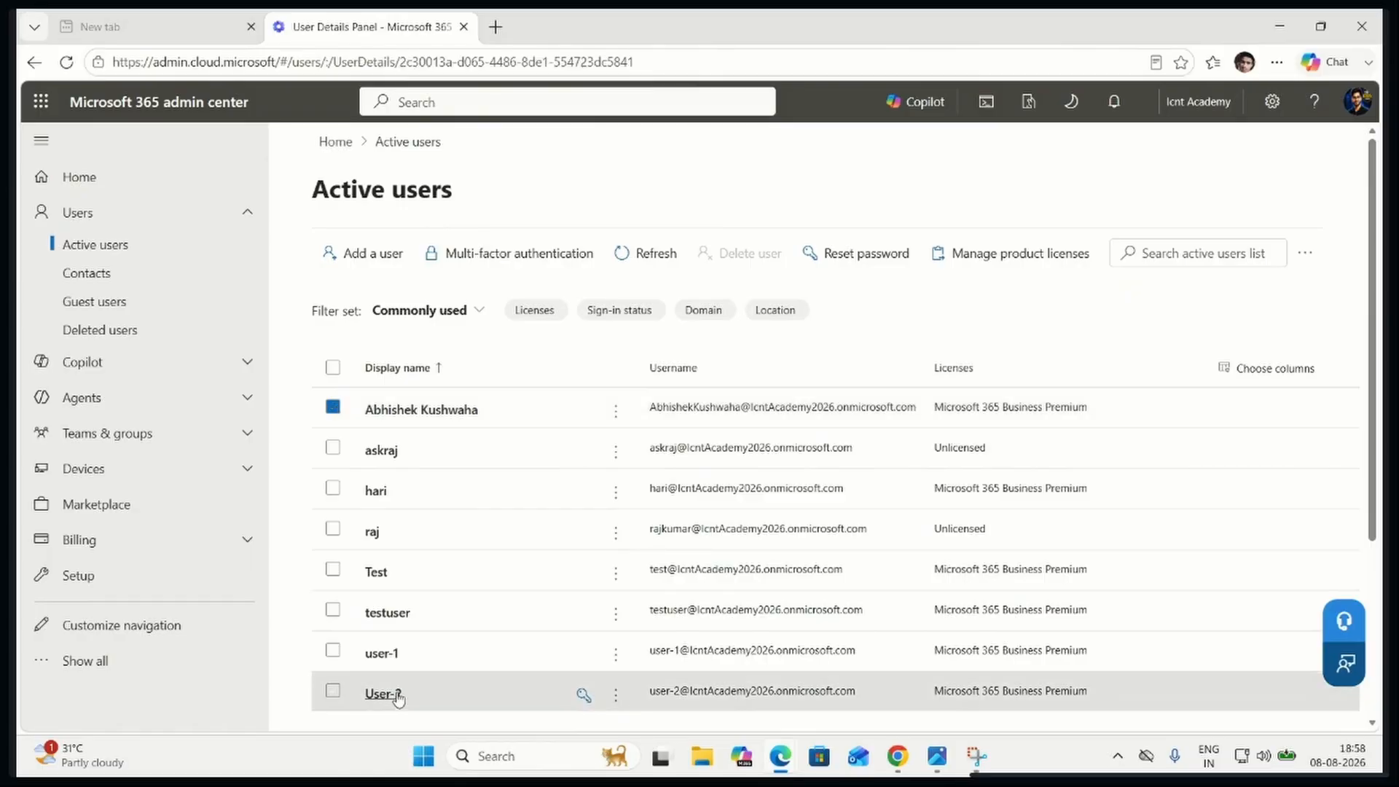
pyautogui.moveTo(572, 395); pyautogui.dragTo(655, 402)
pyautogui.tripleClick(656, 402)
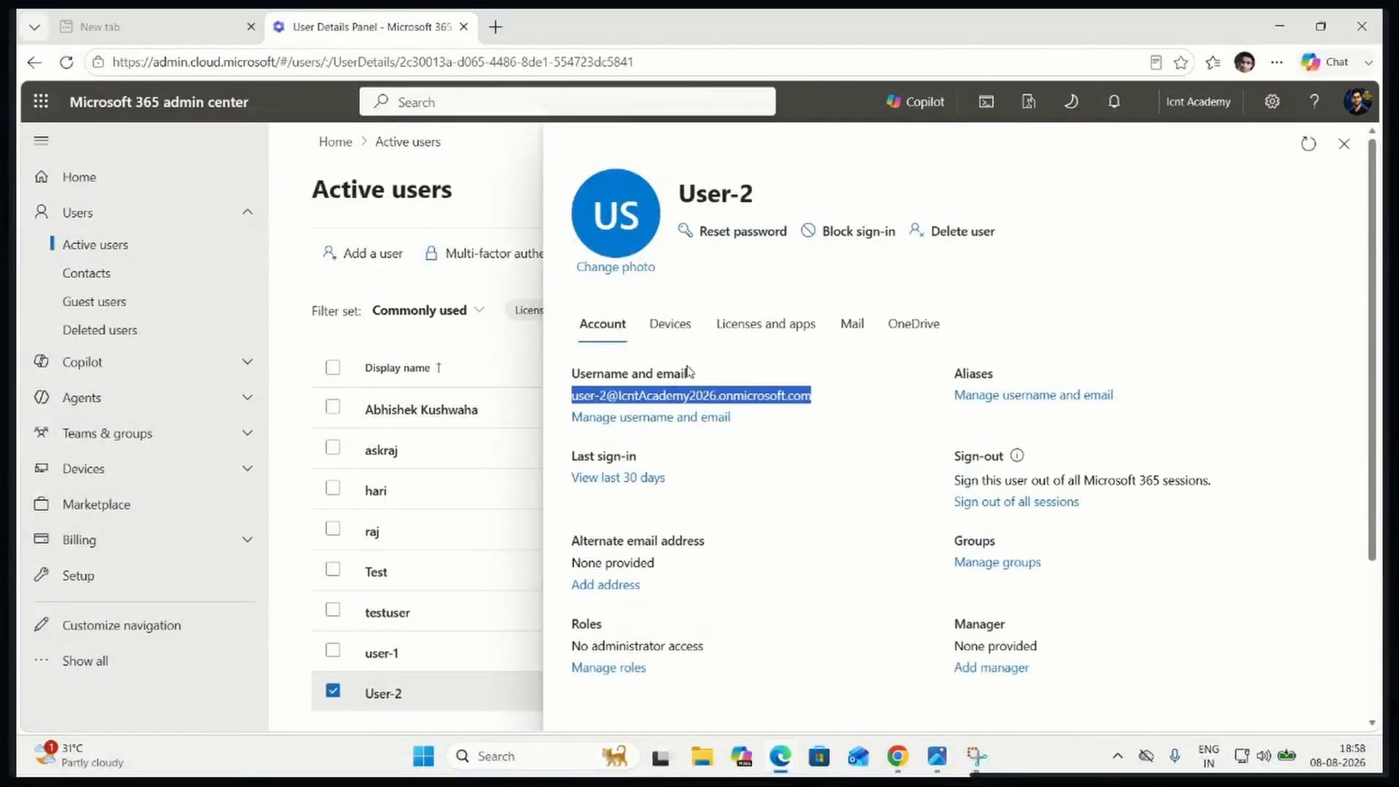
# In a new InPrivate window, go to office.com, open User-2's Outlook mailbox and start a new email
pyautogui.hotkey('ctrl', 'shift', 'n')
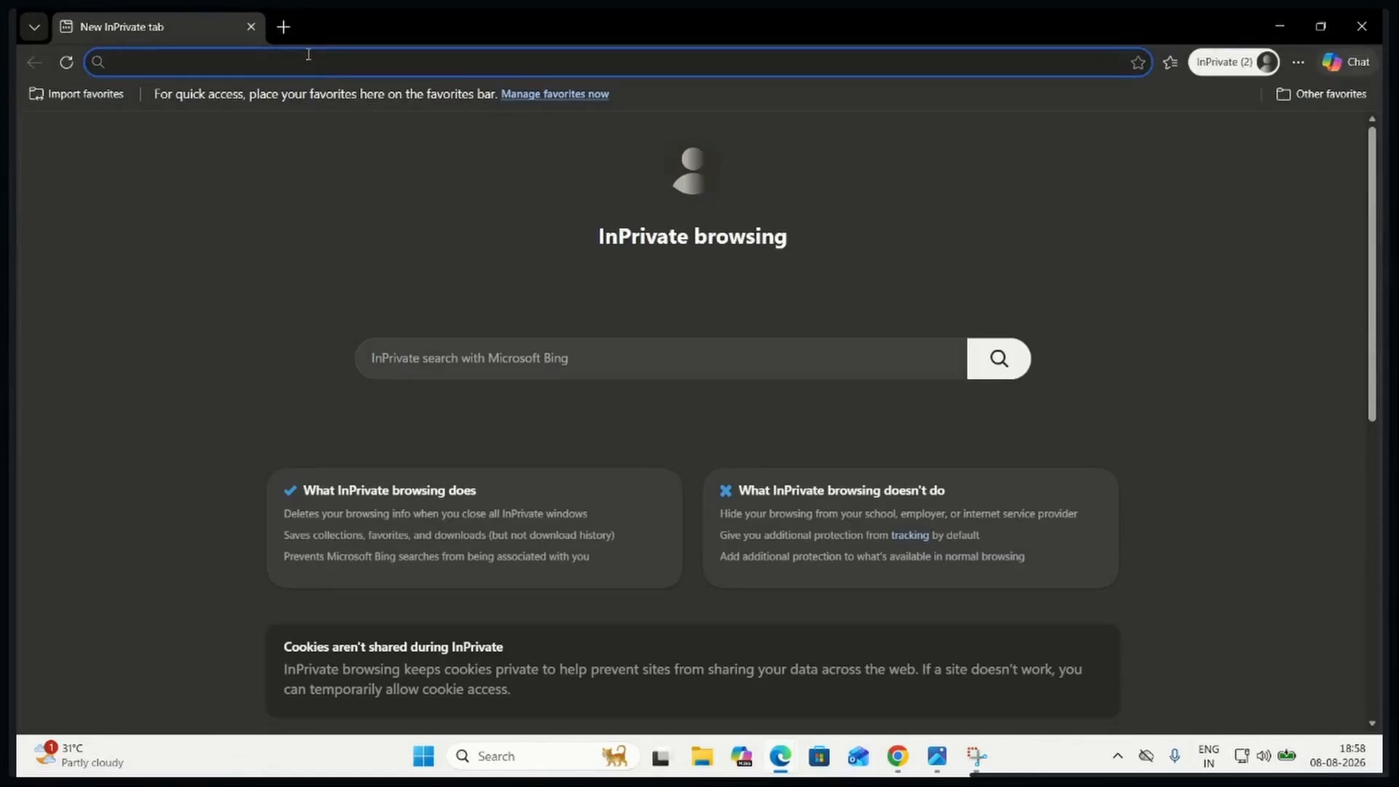
pyautogui.write('office.com')
pyautogui.press('Return')
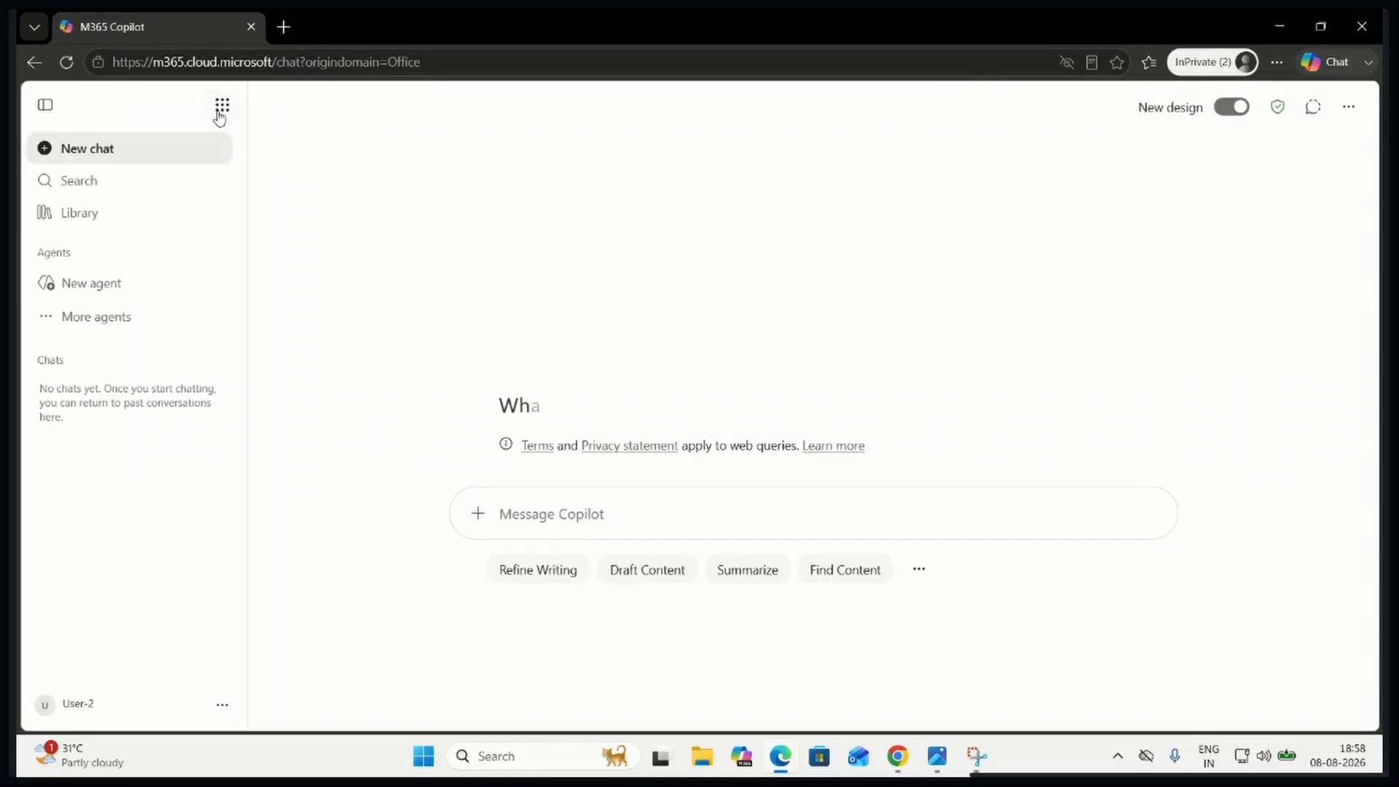
pyautogui.click(222, 111)
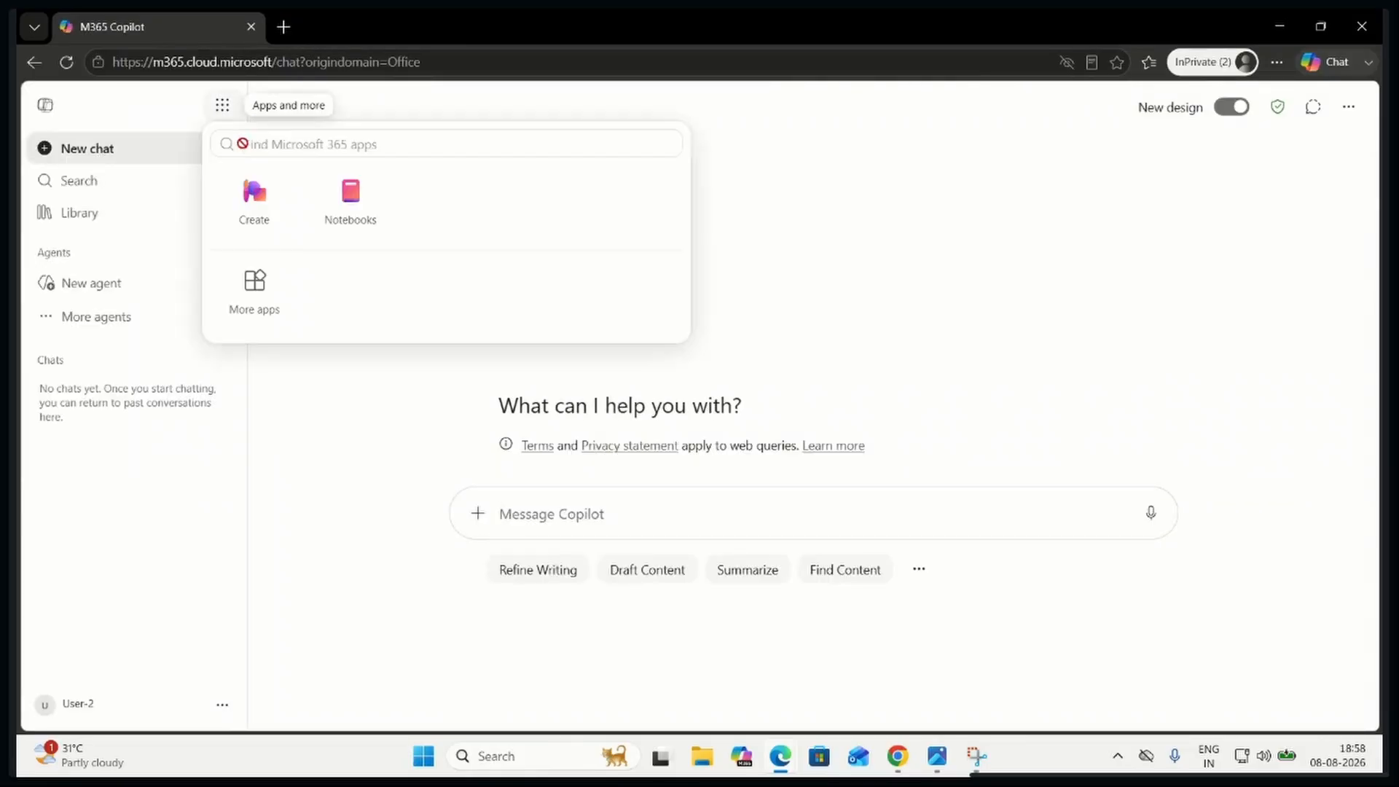
pyautogui.click(256, 286)
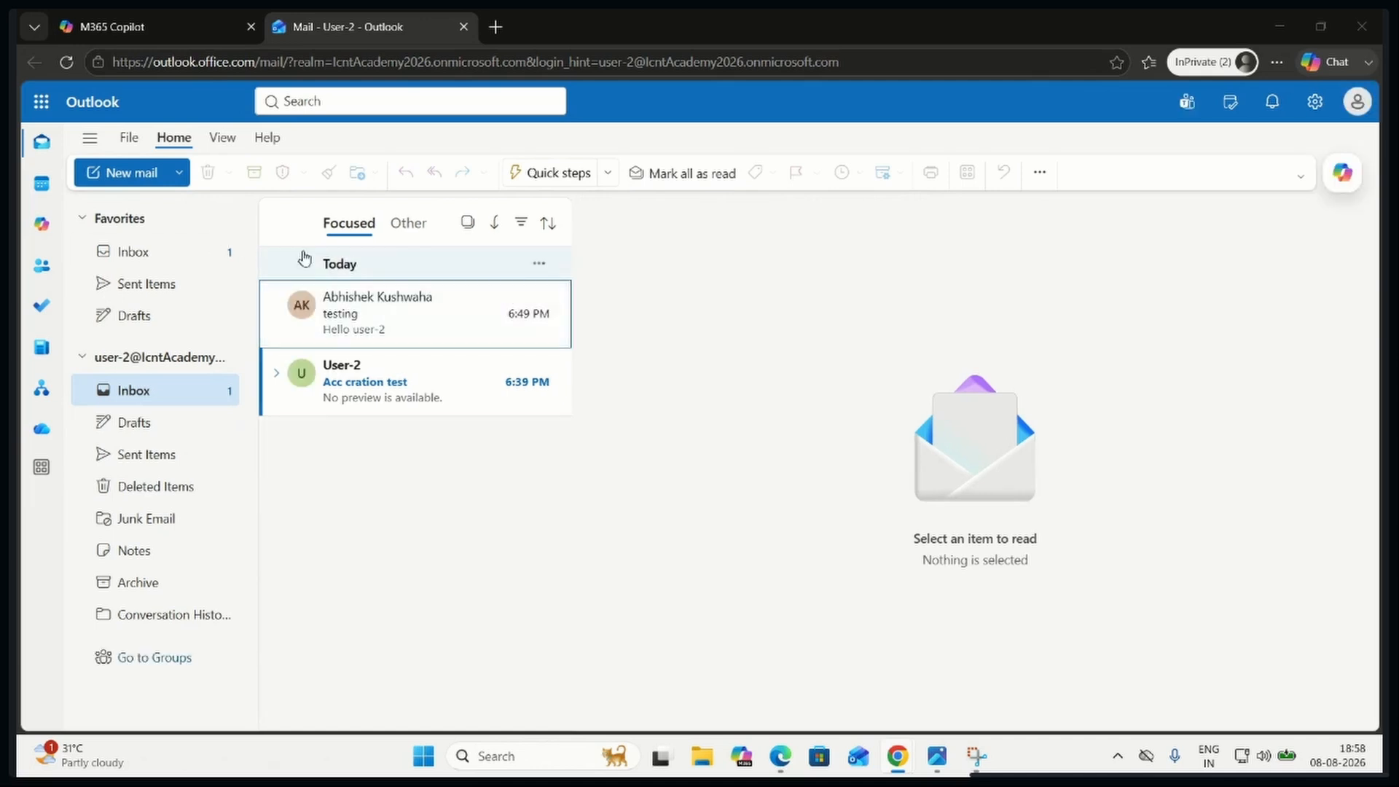
pyautogui.click(149, 172)
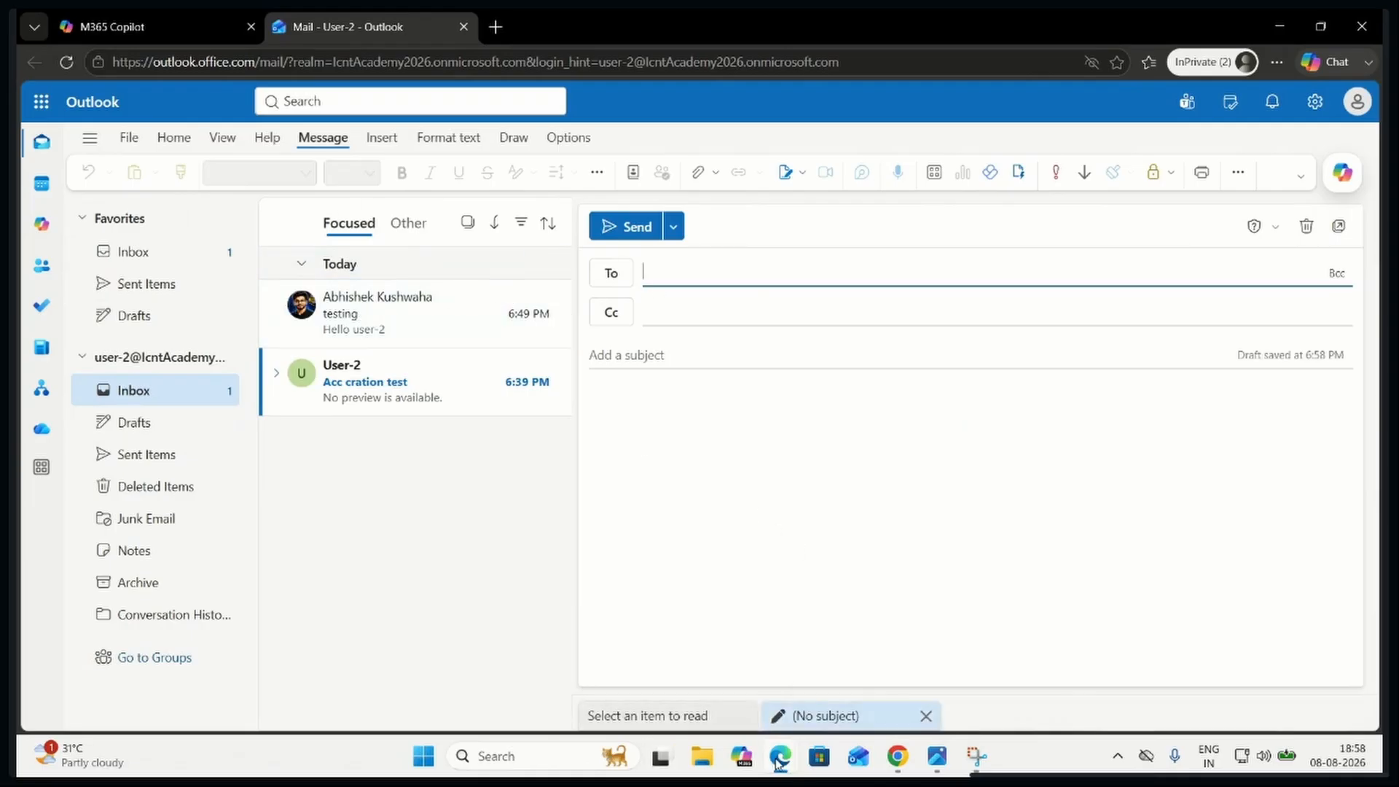
# Back in the Microsoft 365 admin center, open the Global Administrator's username and email settings and copy the Administrator alias address
pyautogui.moveTo(778, 762)
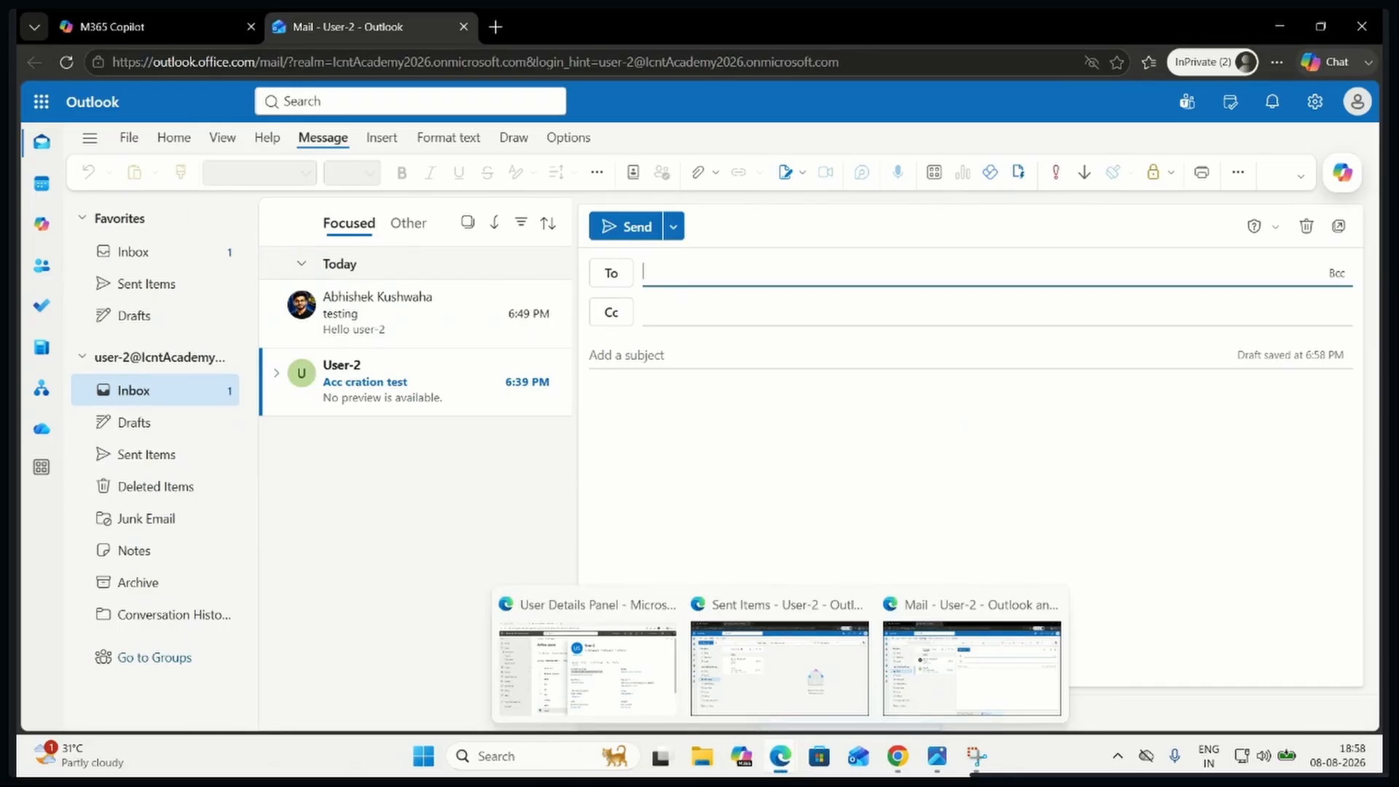
pyautogui.click(897, 756)
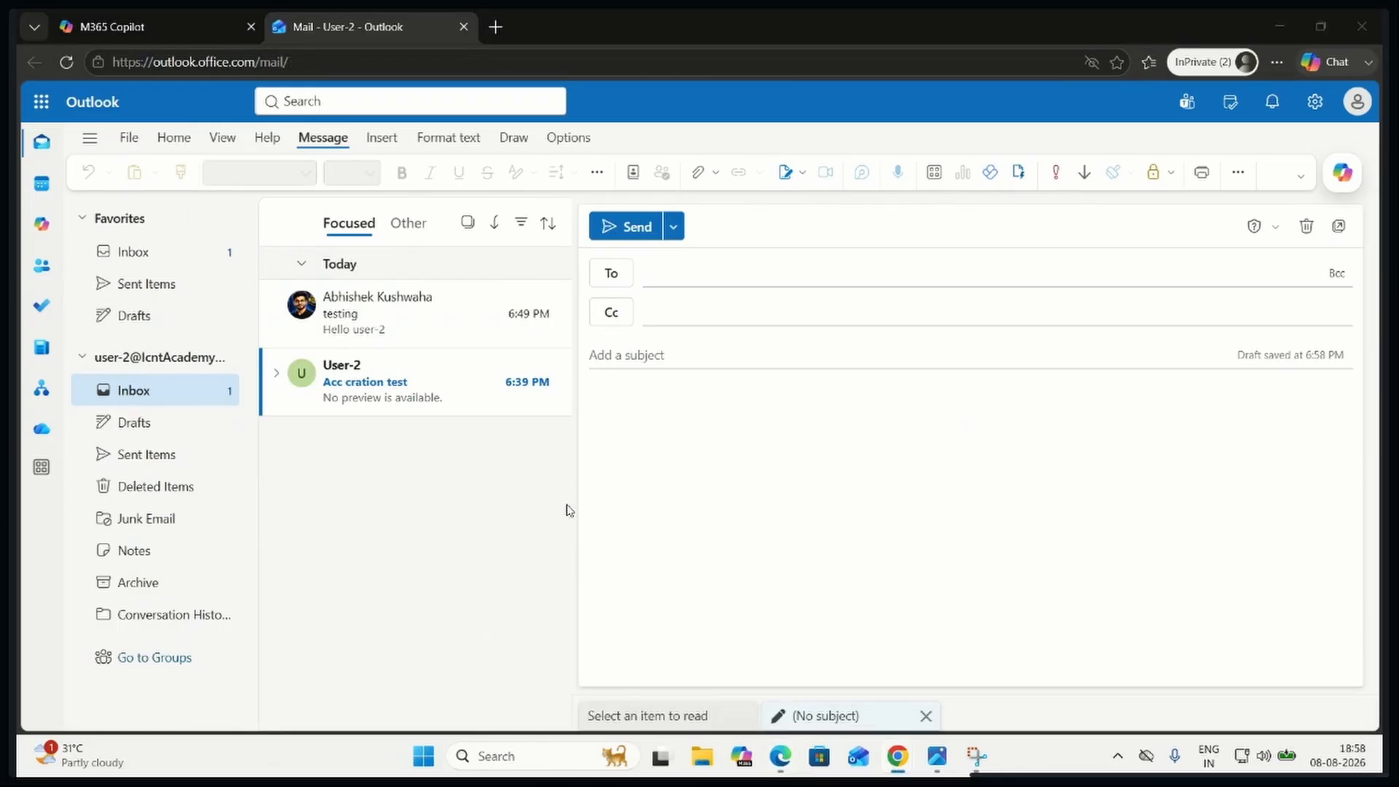
pyautogui.moveTo(776, 760)
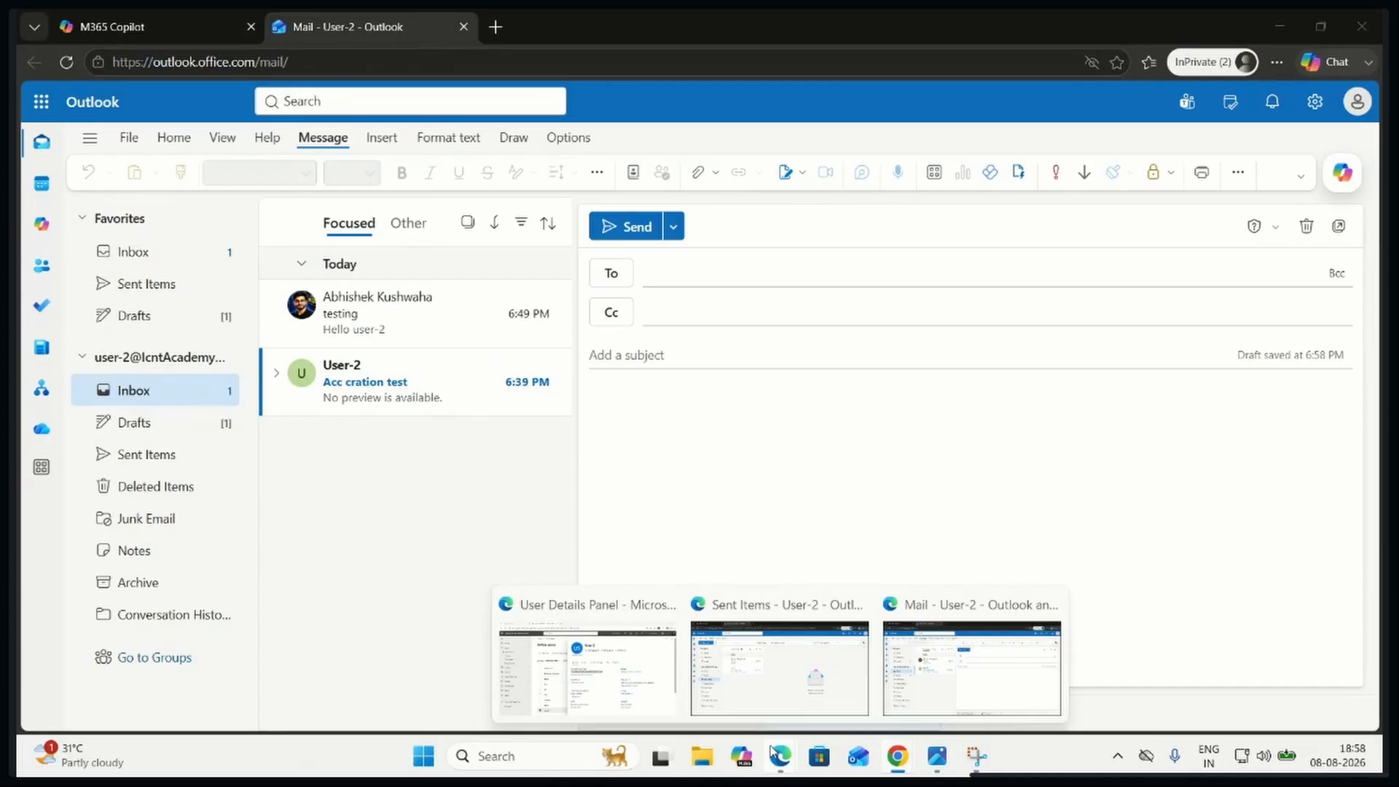
pyautogui.click(634, 676)
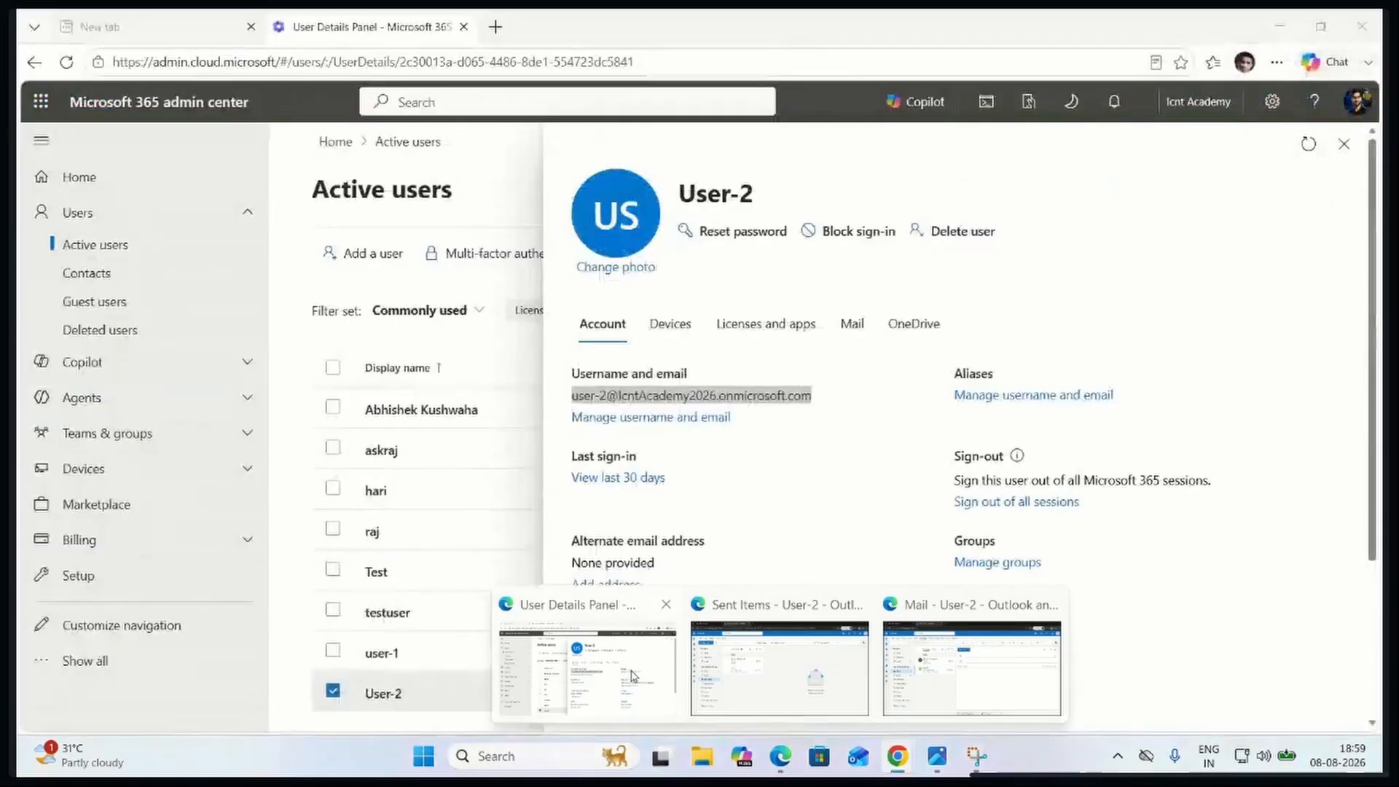
pyautogui.click(1344, 143)
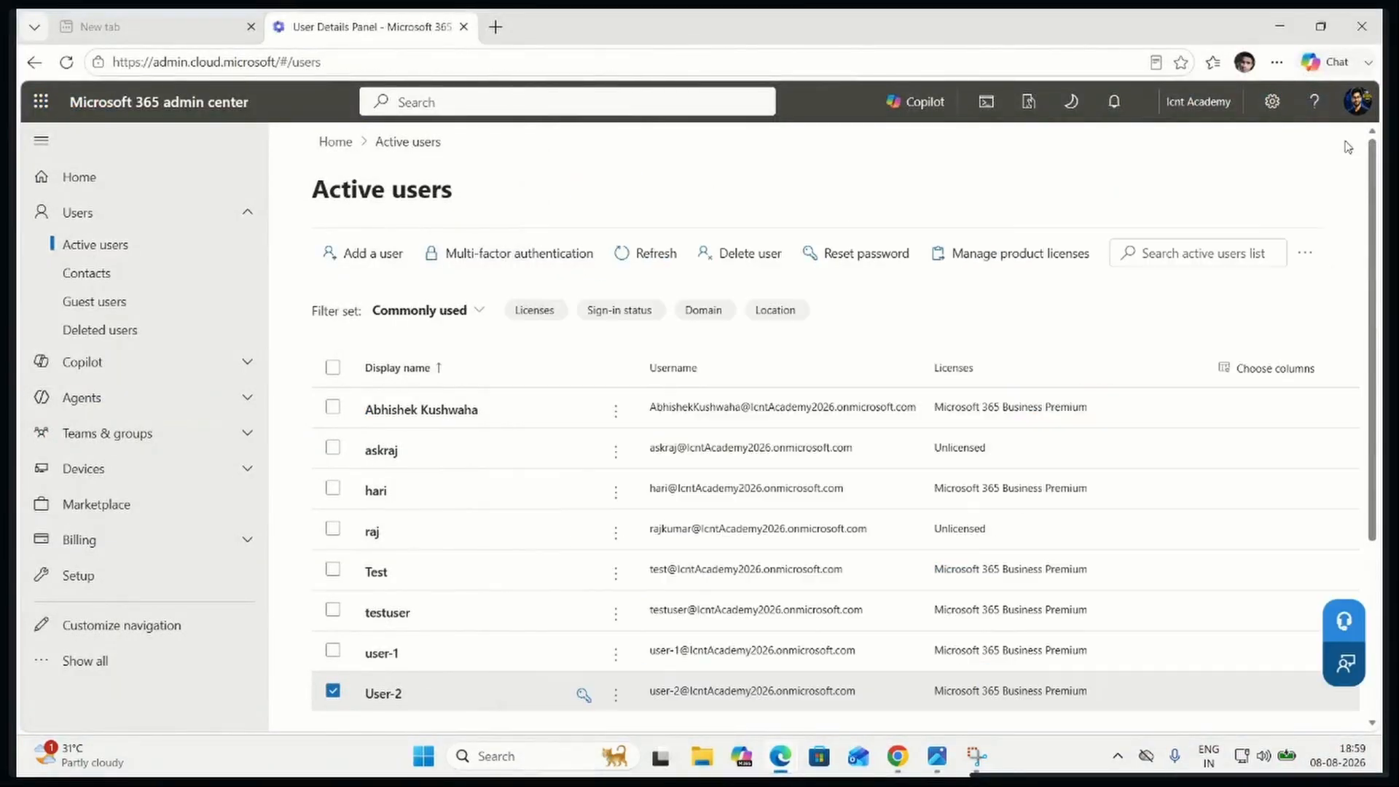
pyautogui.click(452, 411)
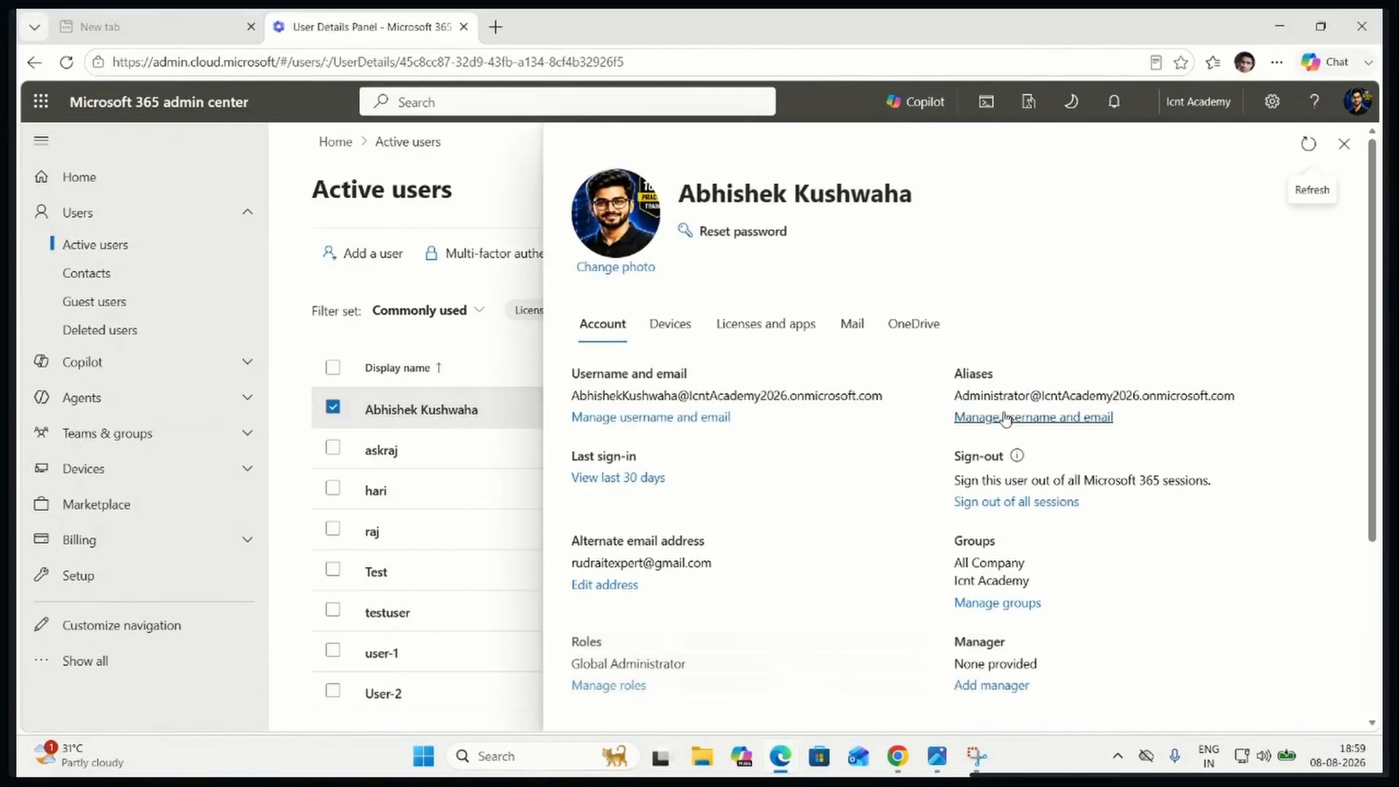
pyautogui.click(1006, 418)
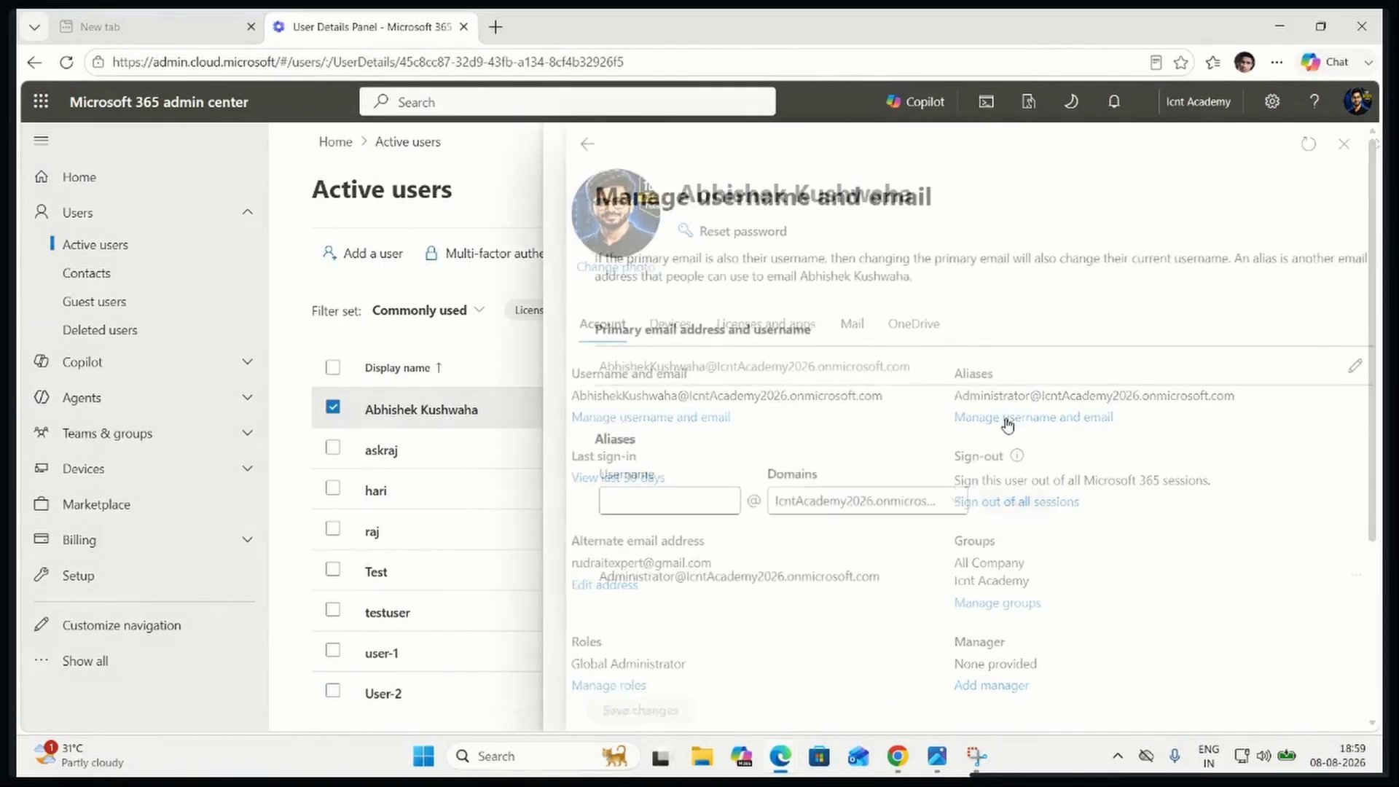
pyautogui.moveTo(576, 576); pyautogui.dragTo(870, 587)
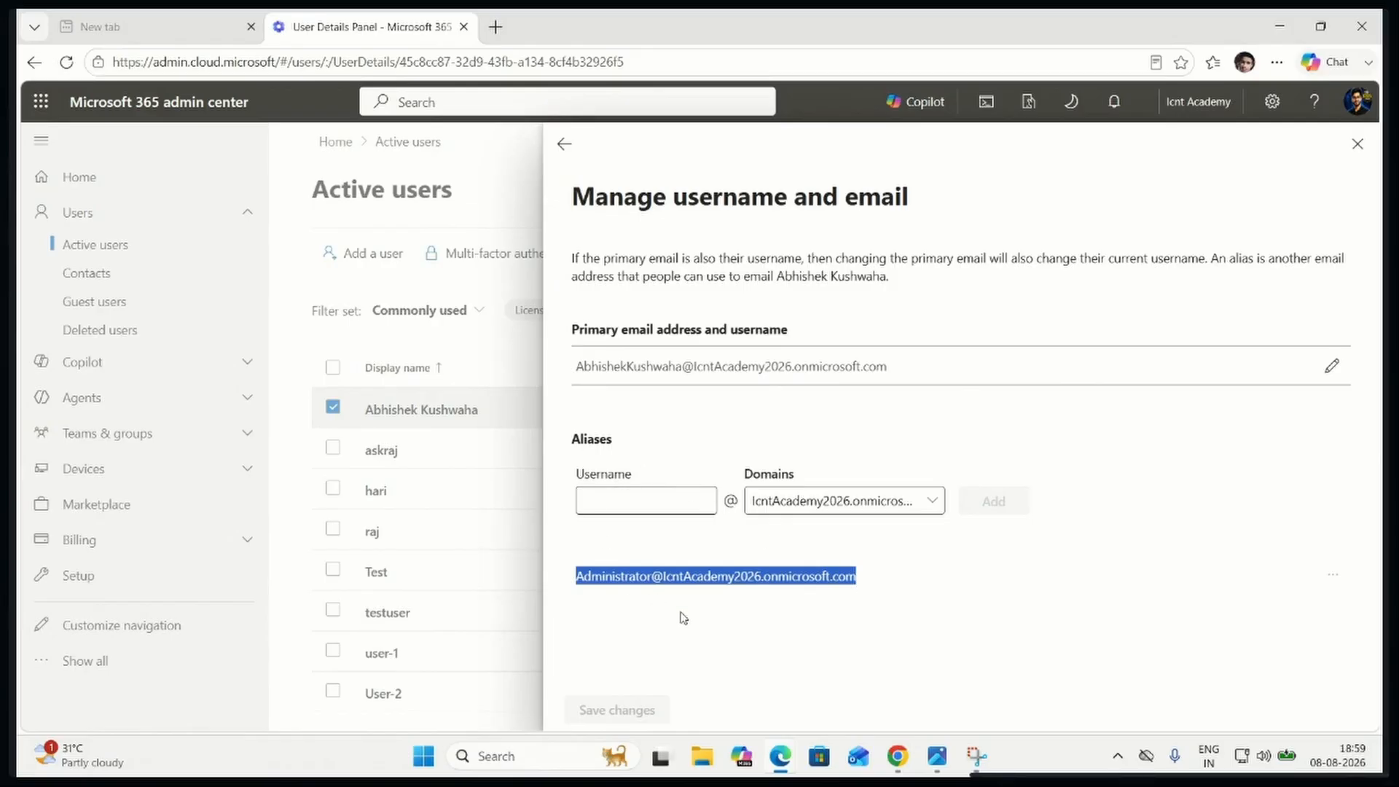
# Open the Global Administrator's Outlook mailbox from the Microsoft 365 apps
pyautogui.moveTo(781, 758)
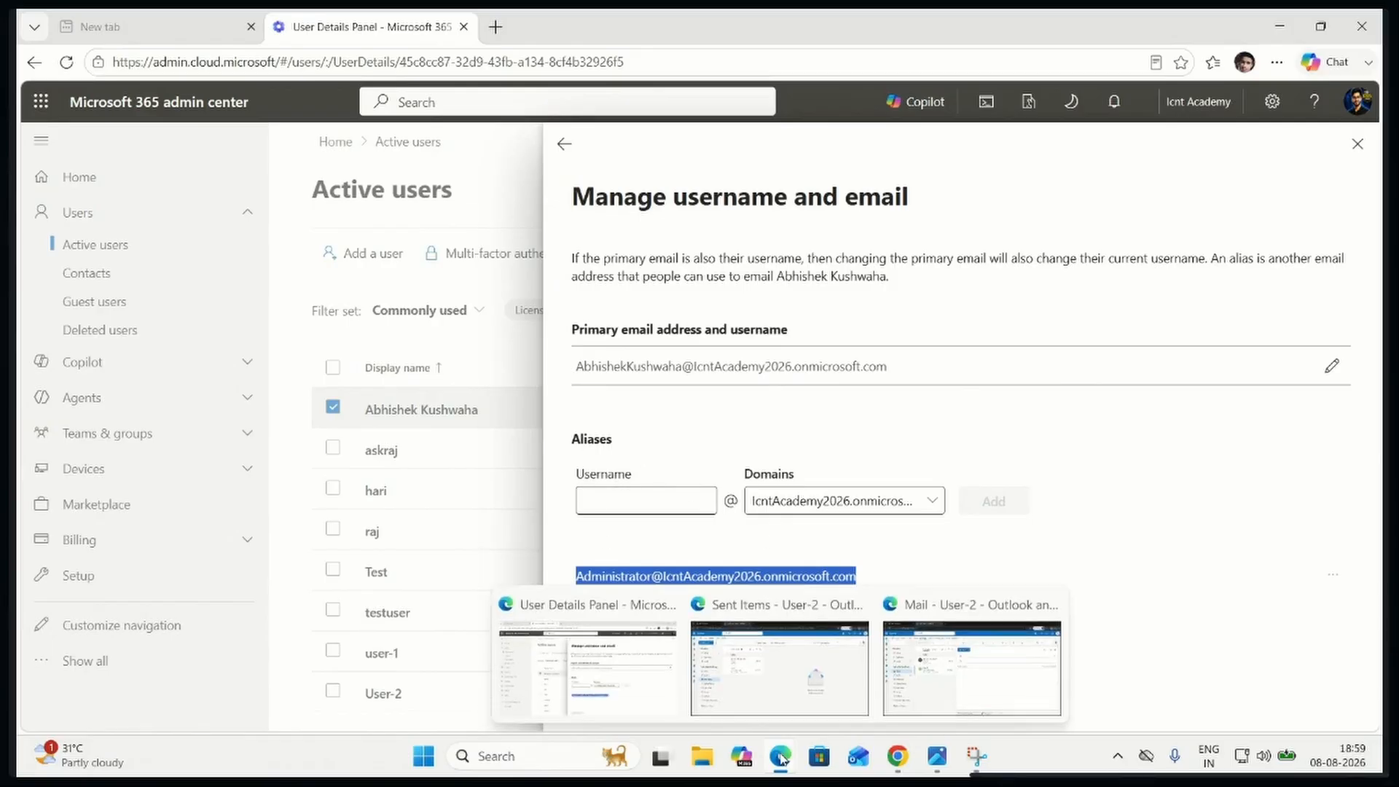
pyautogui.click(446, 421)
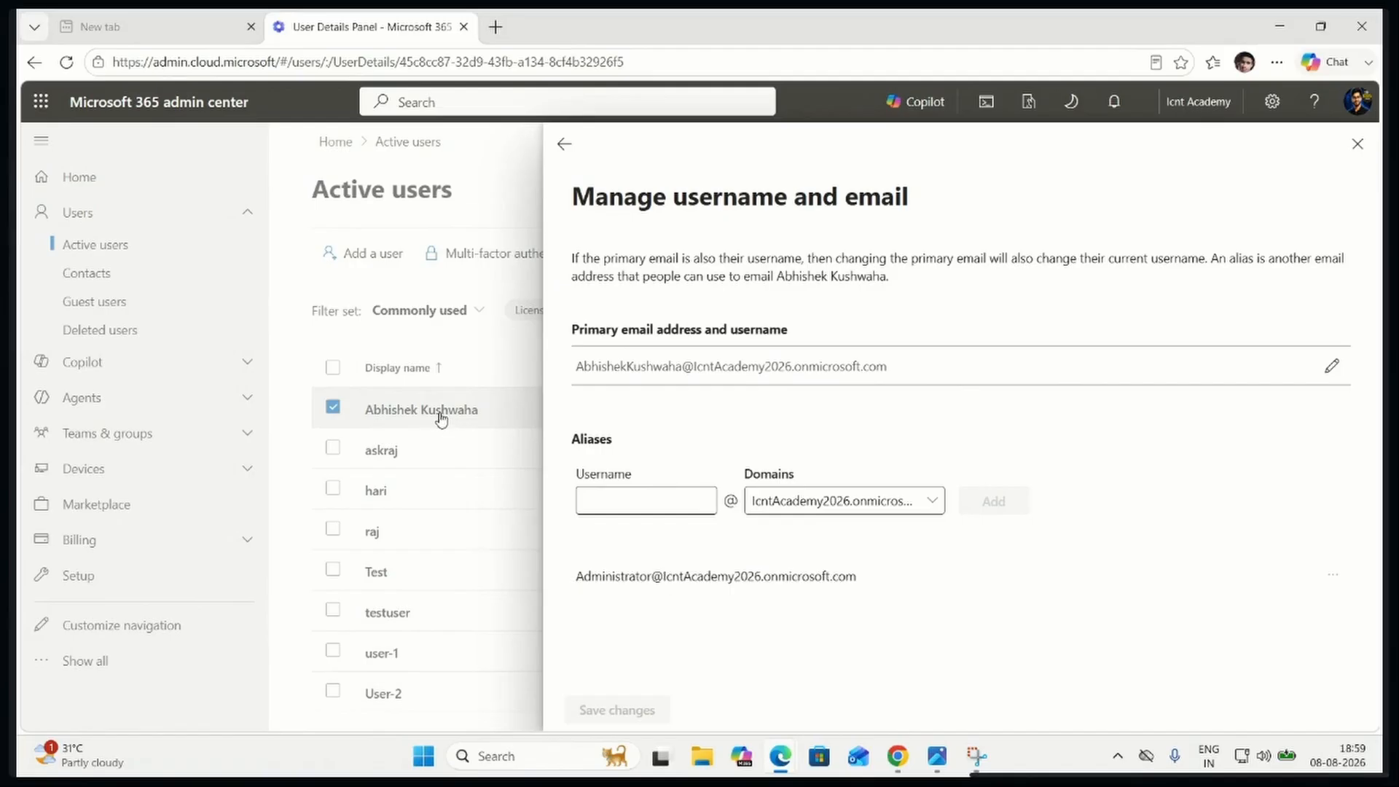
pyautogui.click(41, 101)
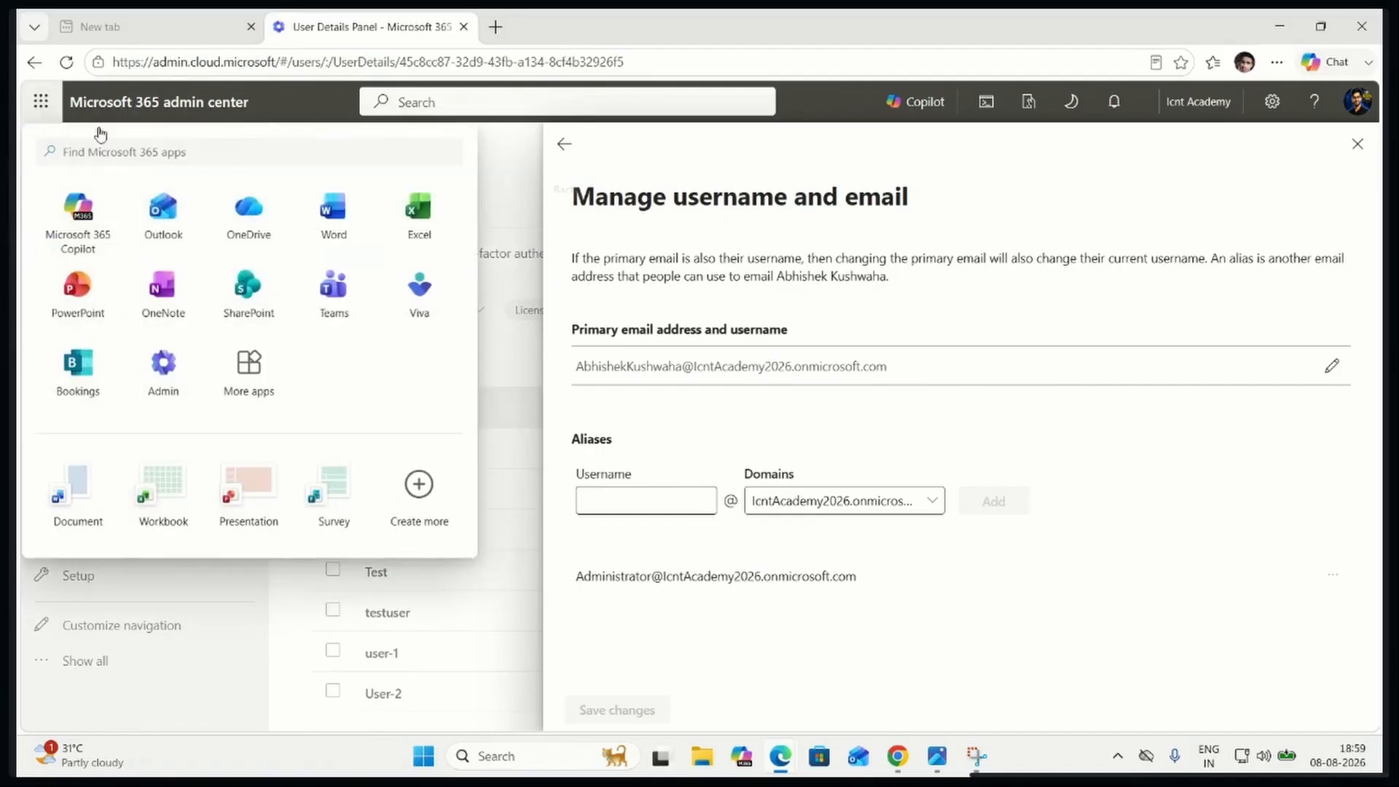
pyautogui.click(182, 226)
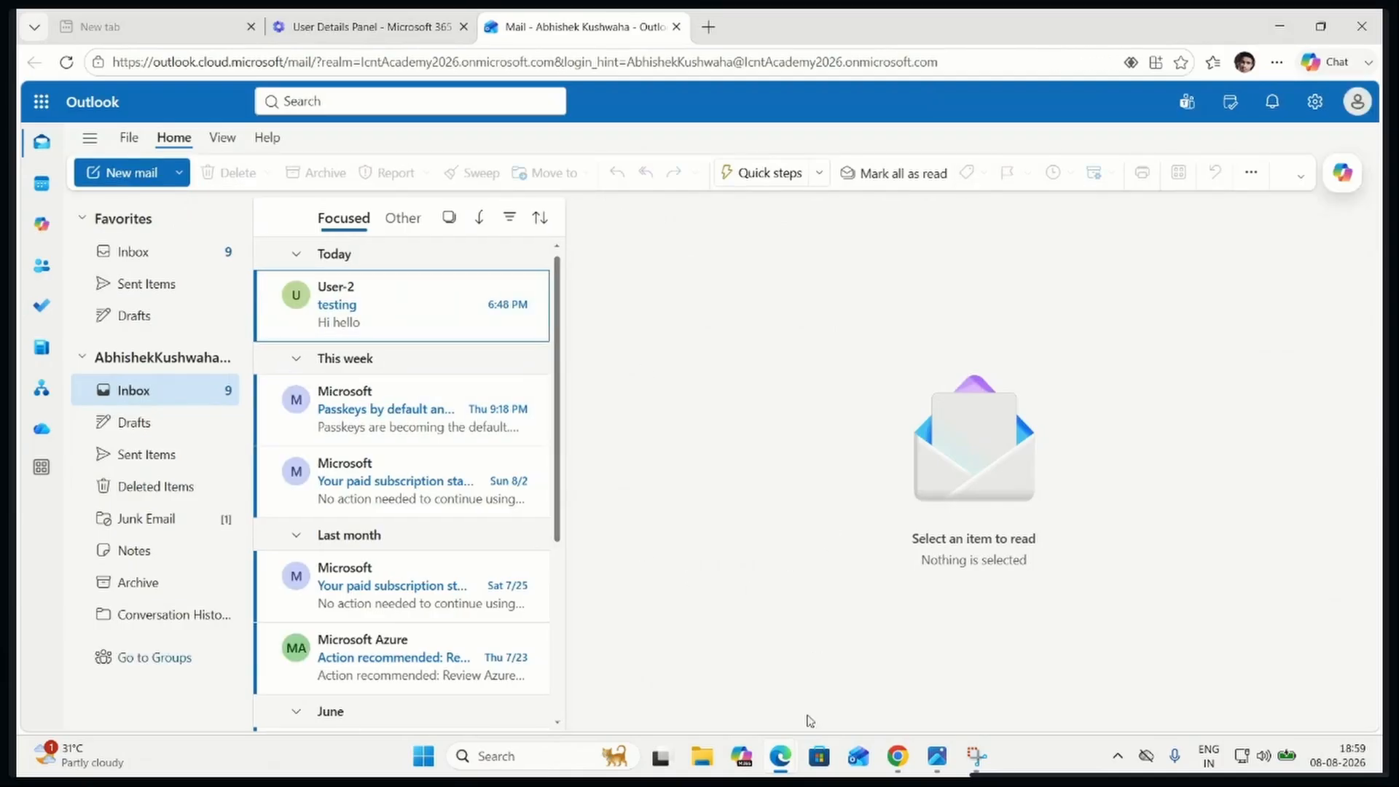
# Return to User-2's Outlook draft and paste the administrator's alias address as the recipient
pyautogui.moveTo(787, 762)
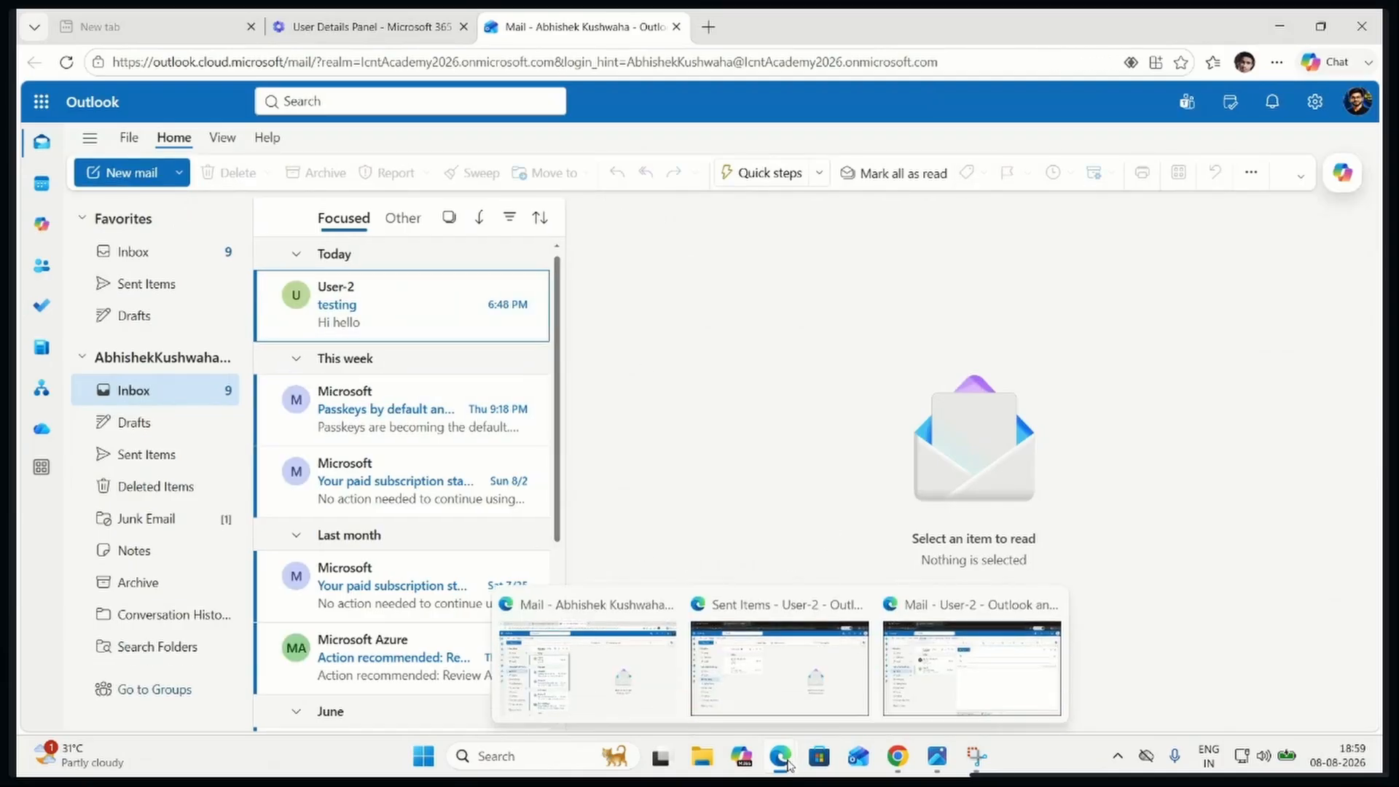
pyautogui.click(958, 669)
pyautogui.click(696, 273)
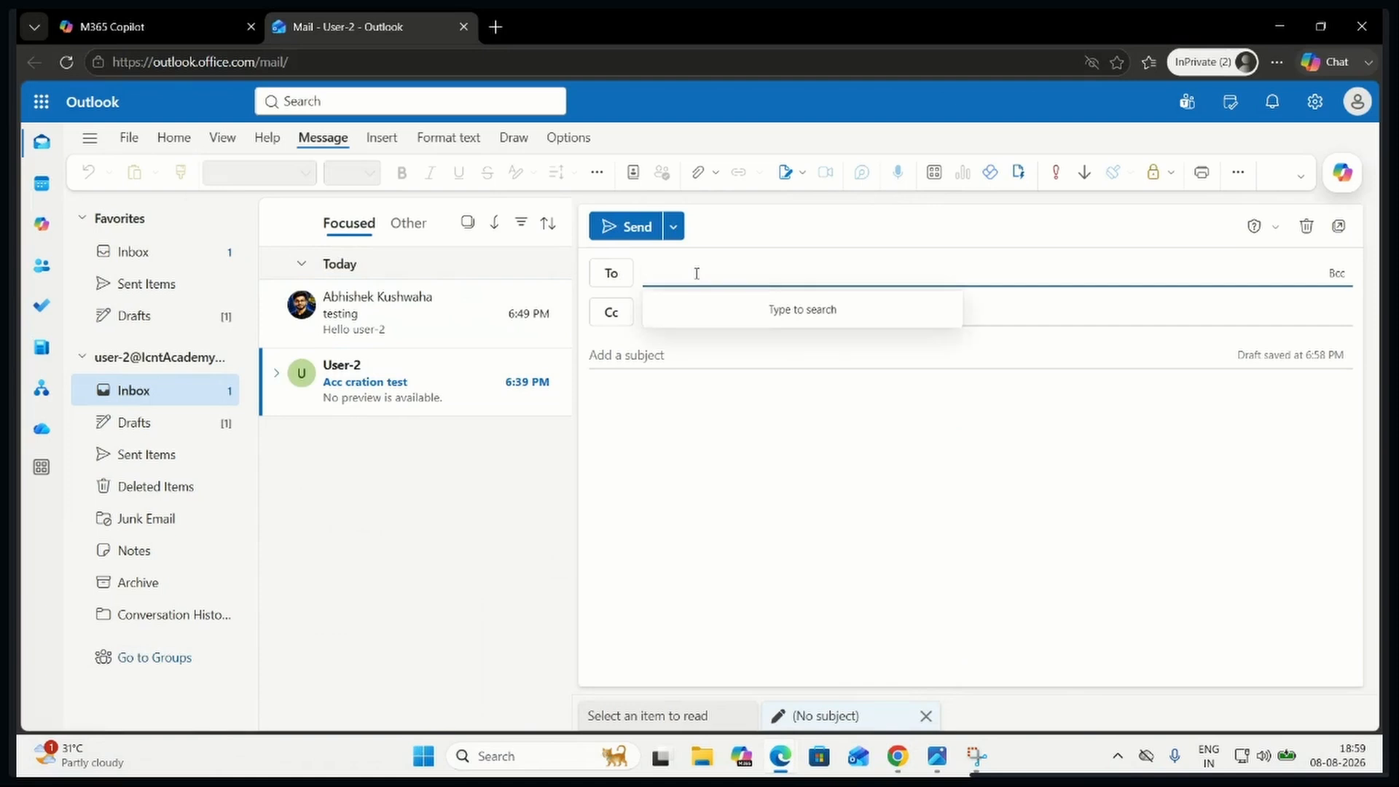
pyautogui.hotkey('ctrl', 'v')
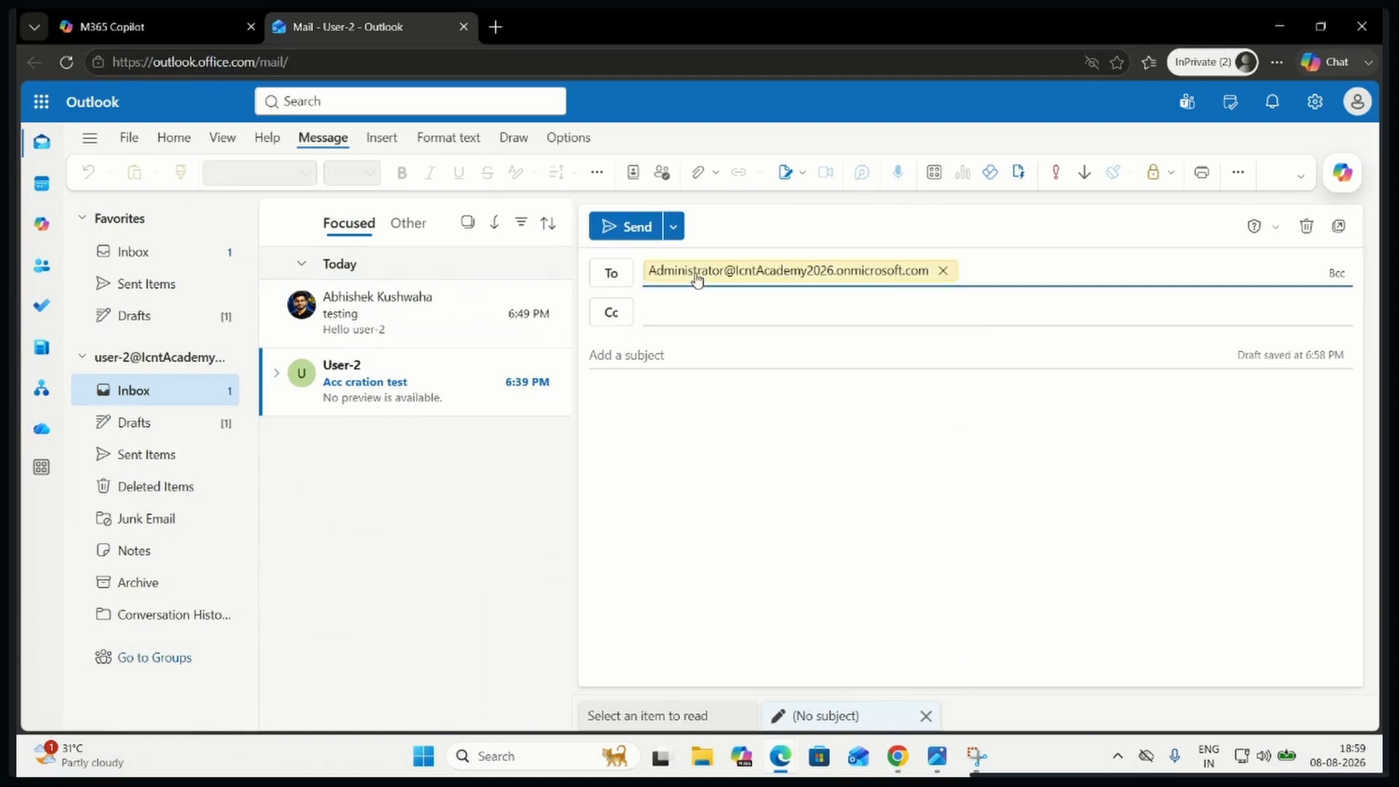
# Send the email with subject "Aliases test" and body "New mail ID", and open User-2's Sent Items folder
pyautogui.click(691, 345)
pyautogui.click(671, 318)
pyautogui.click(655, 352)
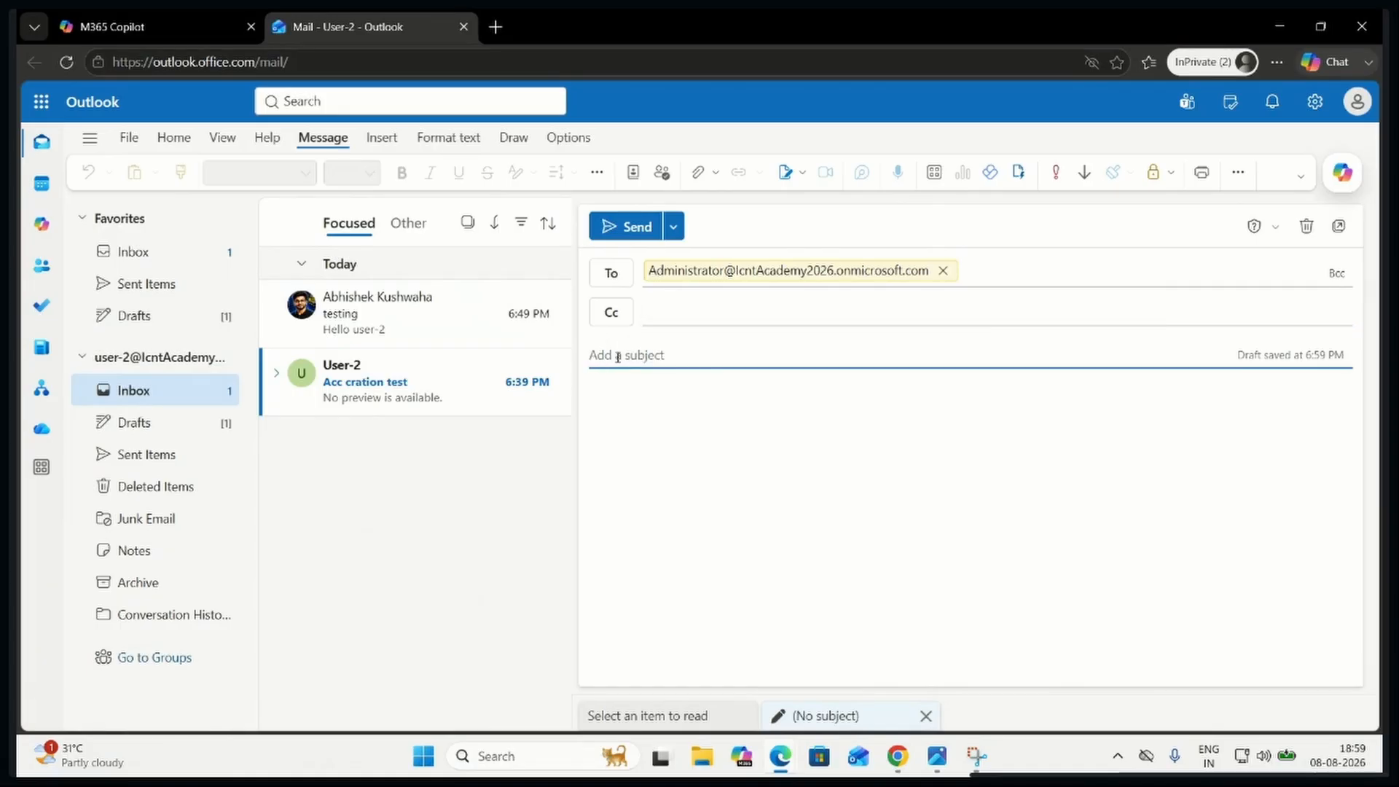
pyautogui.write('Aliases test')
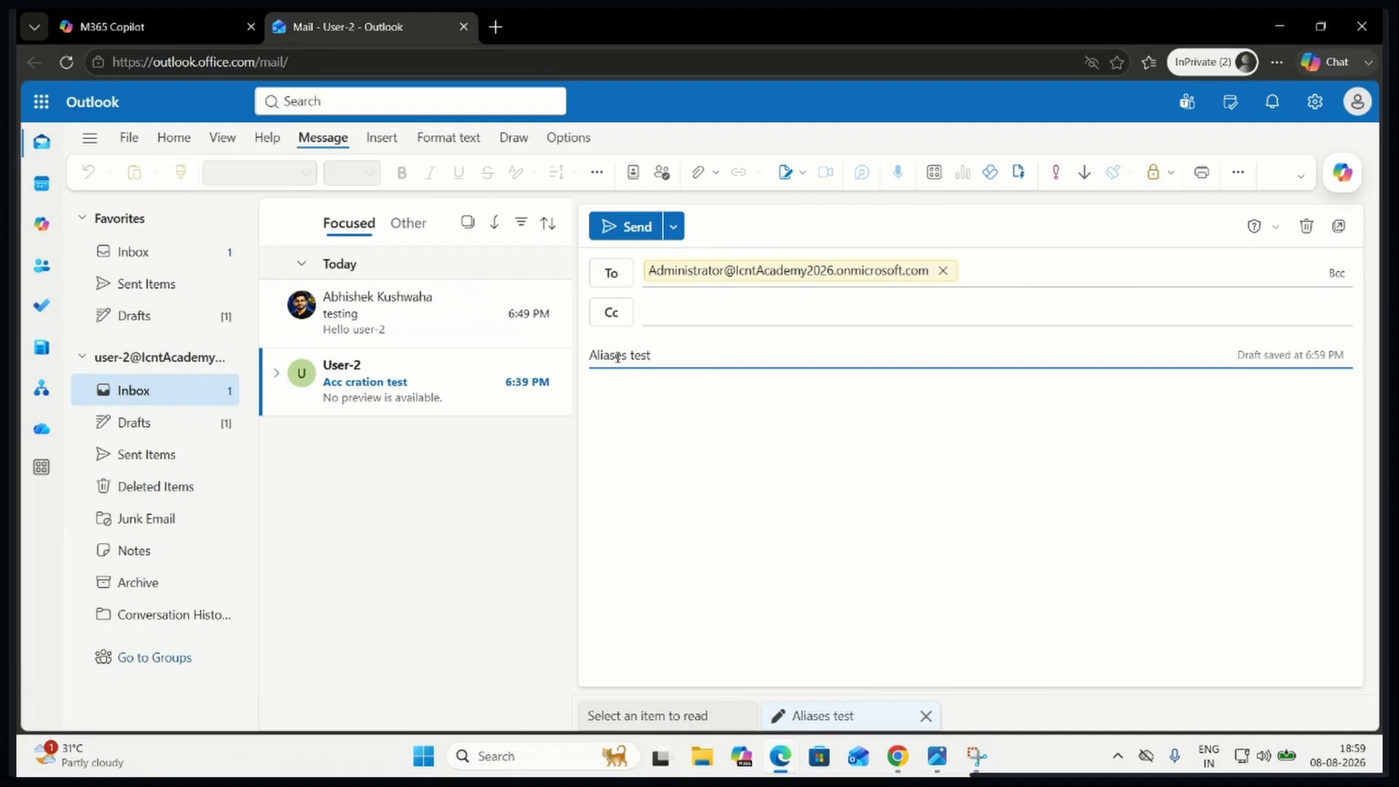
pyautogui.click(636, 401)
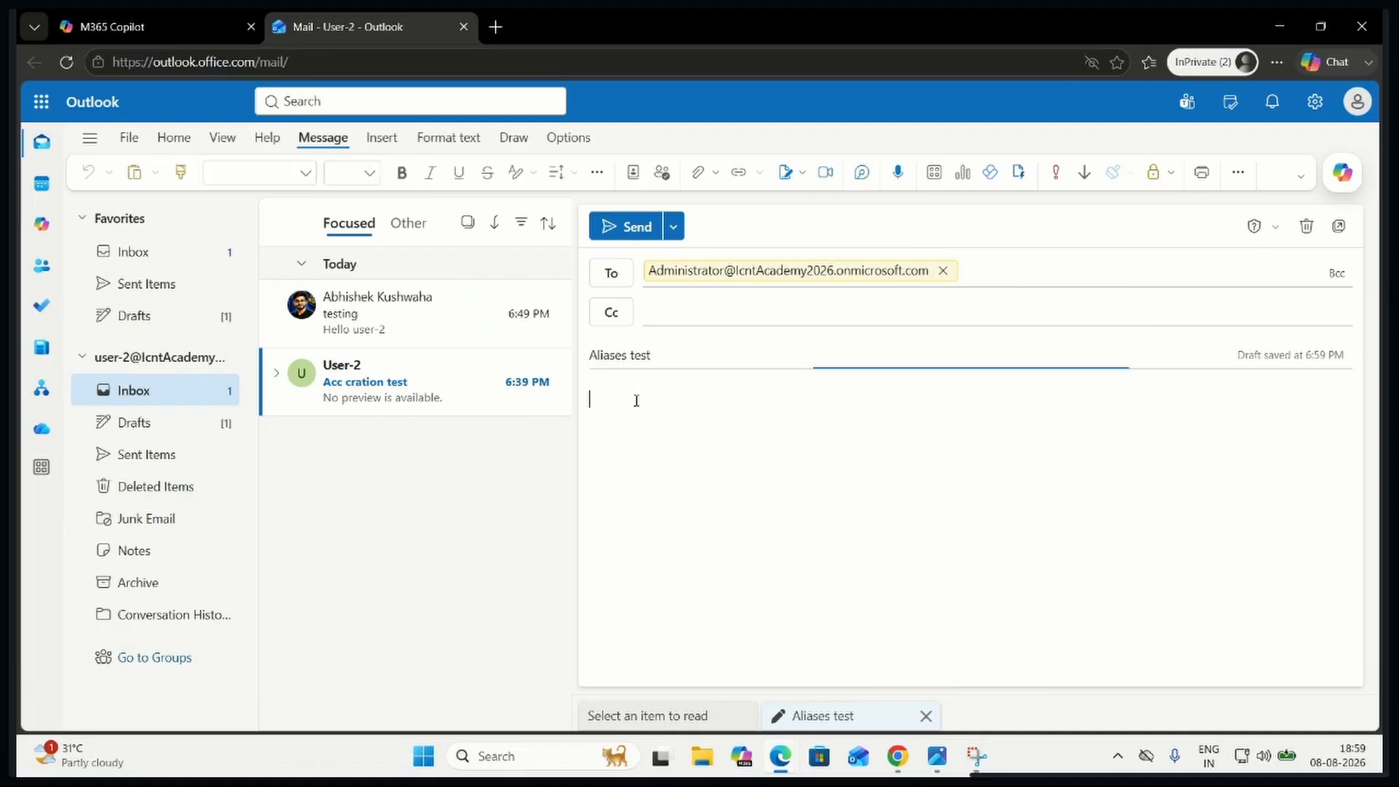
pyautogui.write('new ')
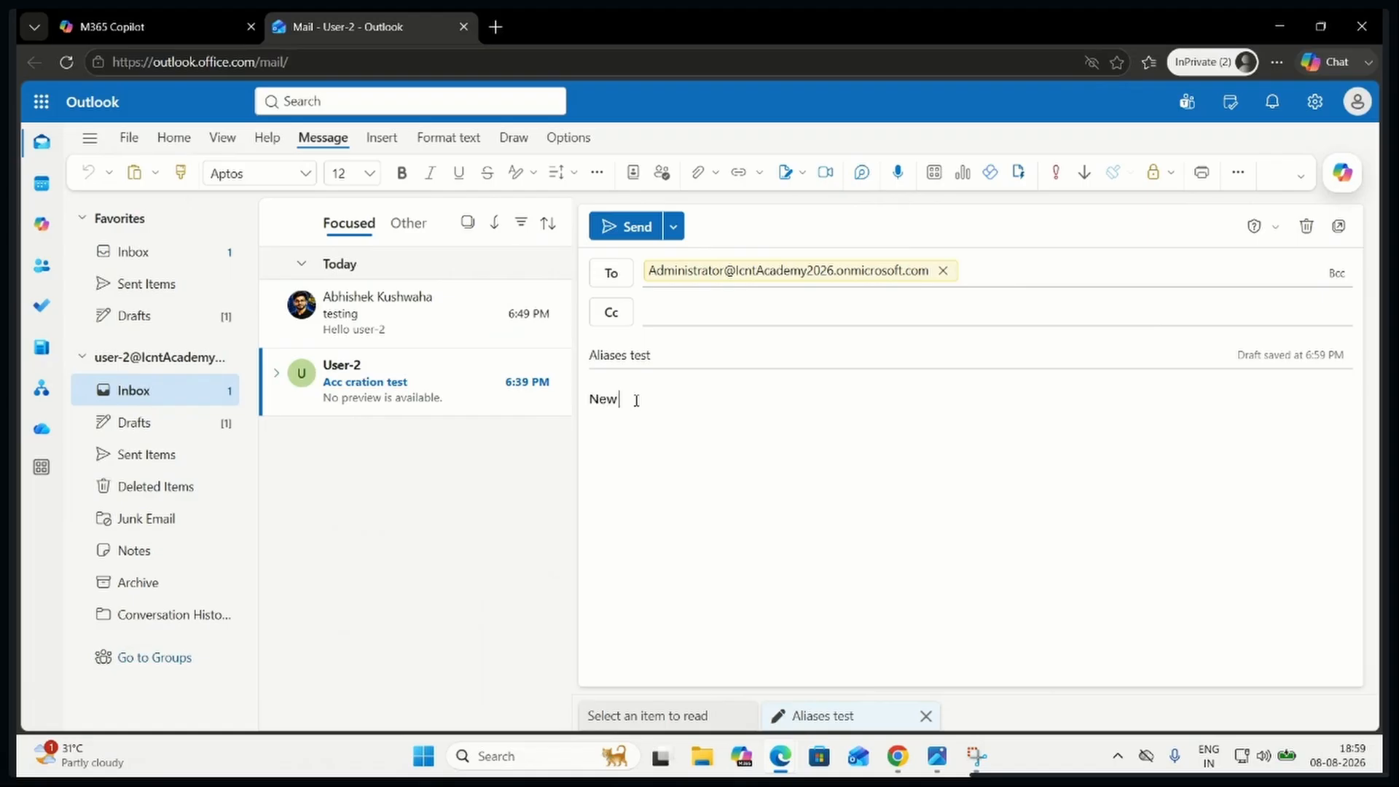
pyautogui.write('mail ID')
pyautogui.click(633, 227)
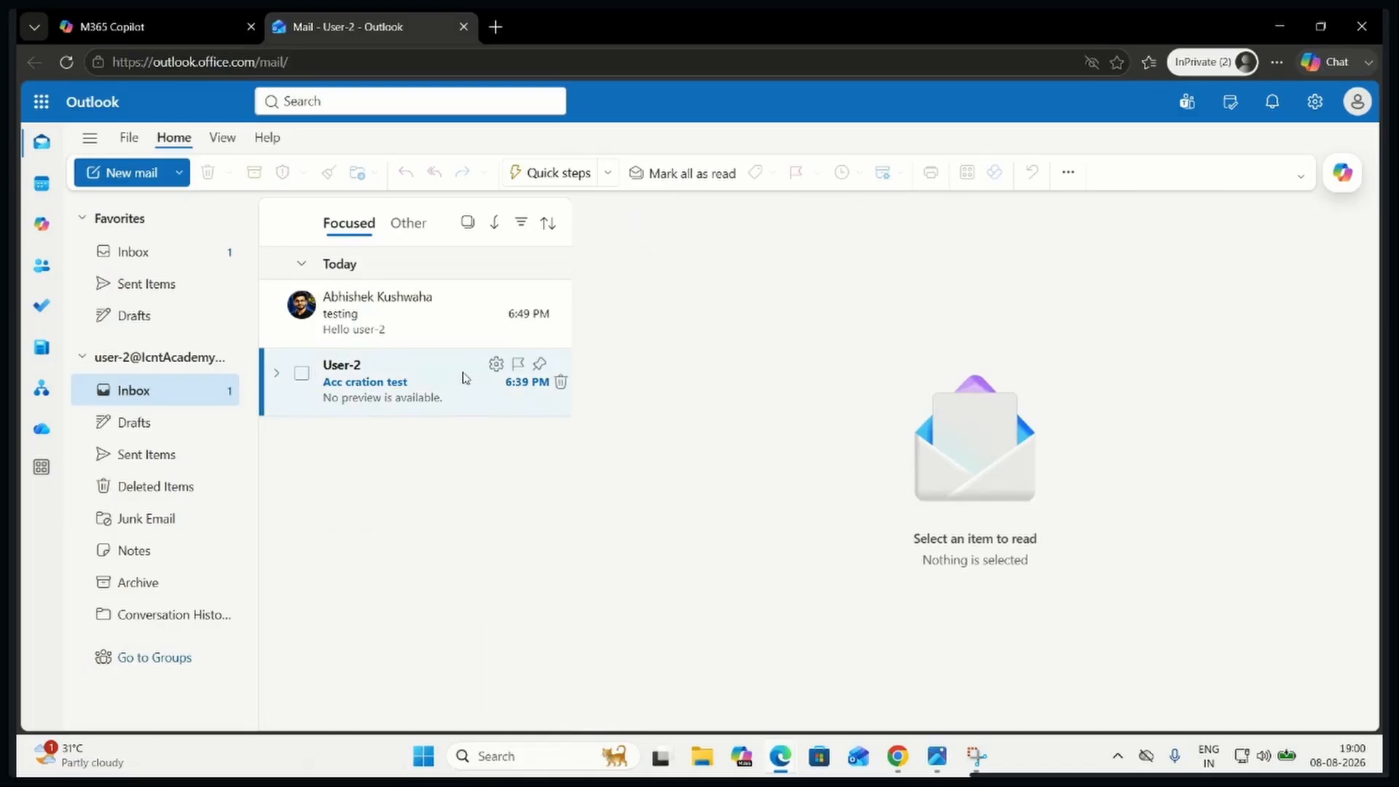
pyautogui.click(136, 286)
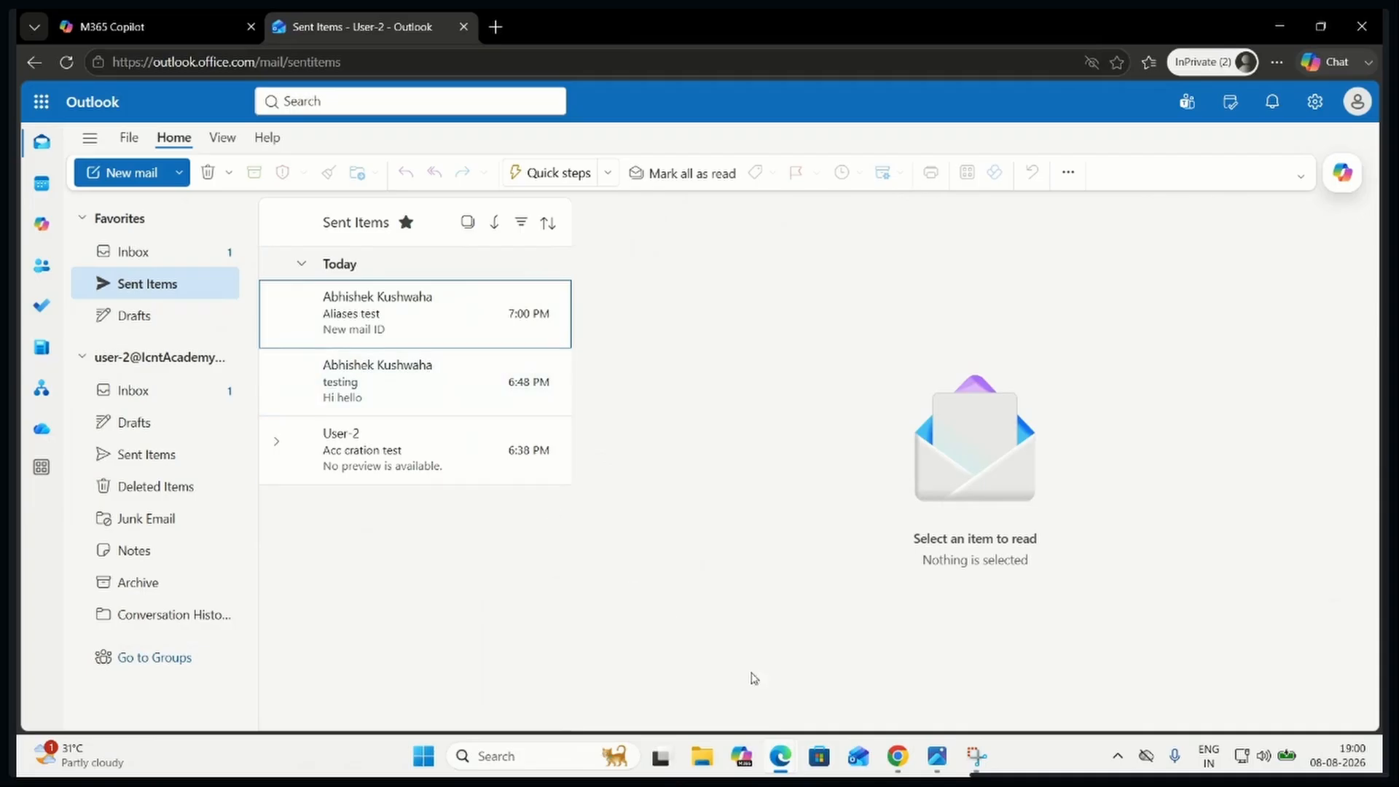
# In the Global Administrator's Outlook inbox, open the "Aliases test" email from User-2 and highlight its body text
pyautogui.moveTo(773, 761)
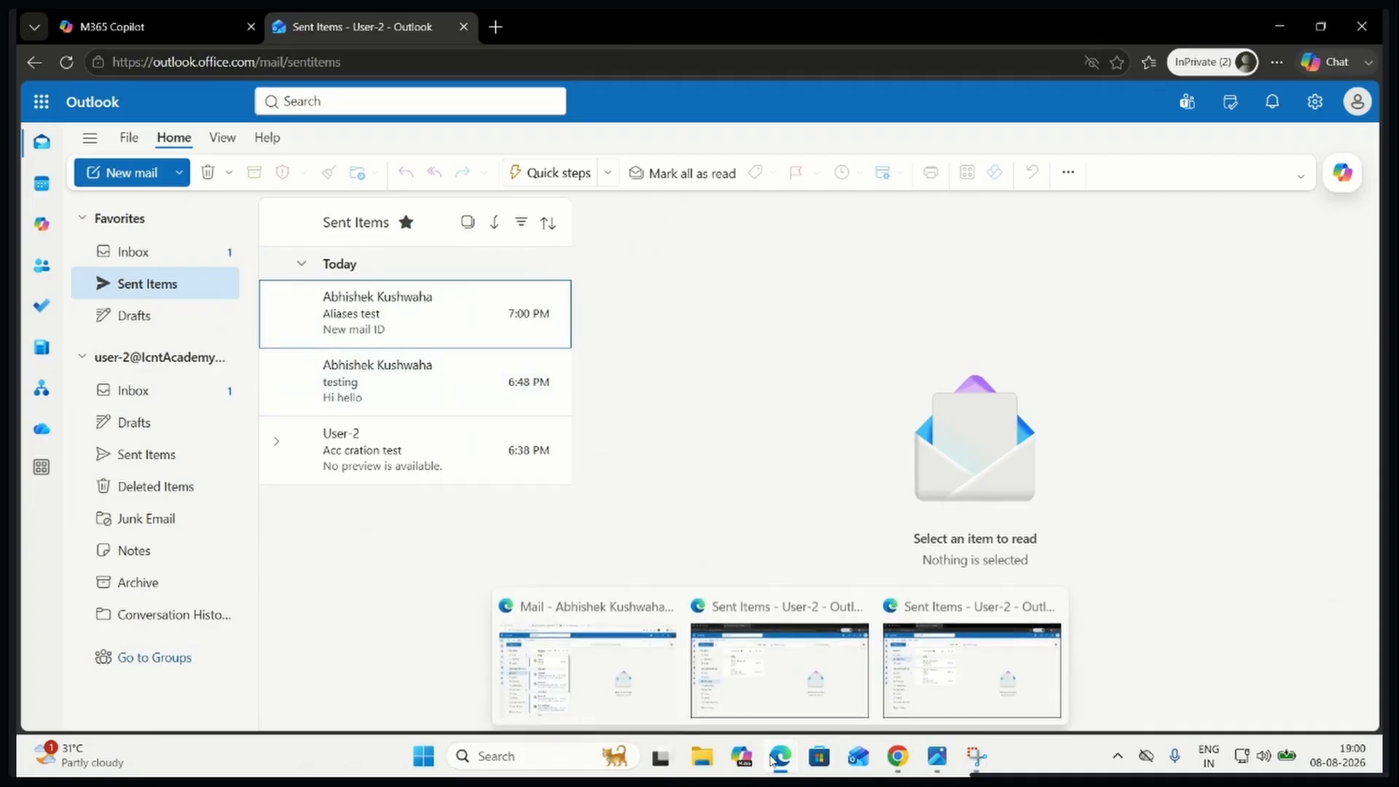
pyautogui.click(623, 650)
pyautogui.click(366, 317)
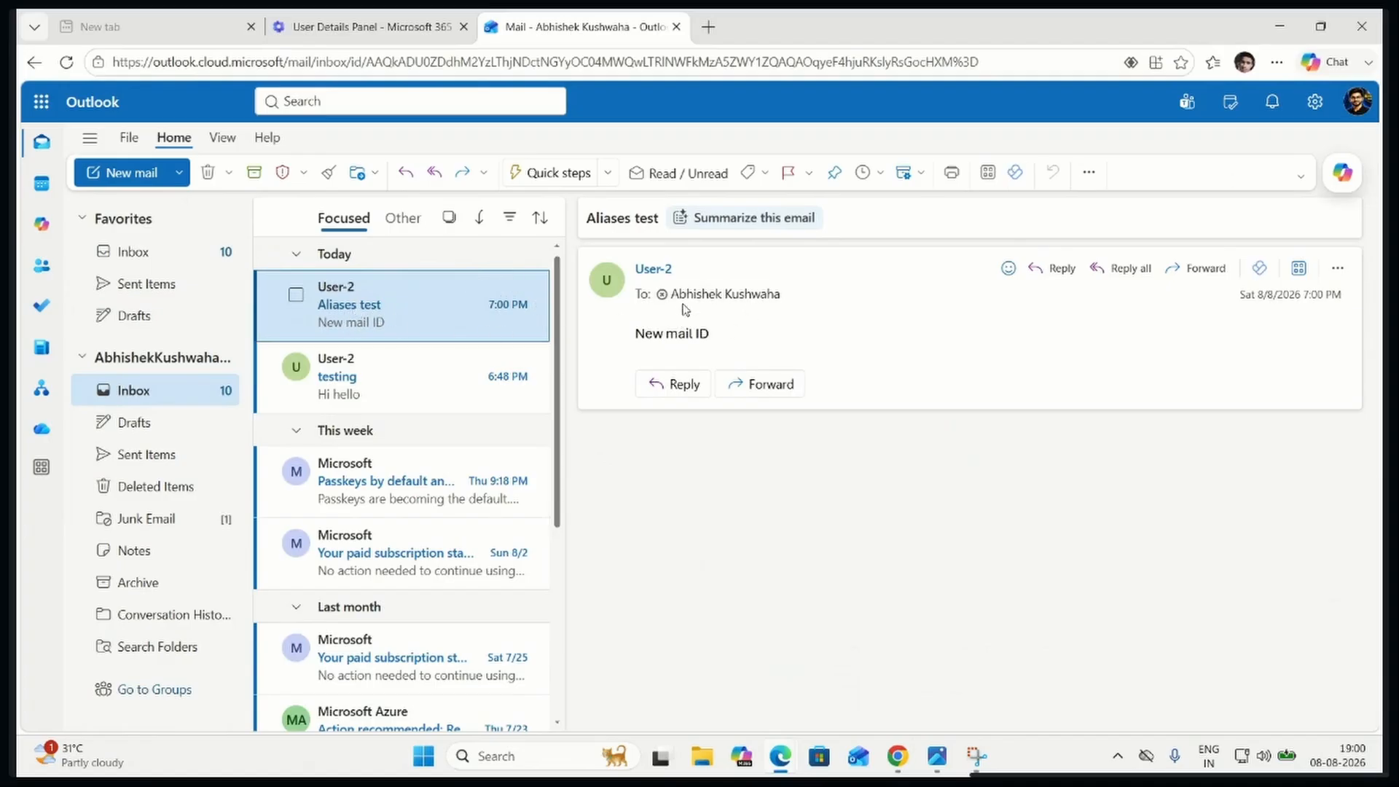
pyautogui.moveTo(636, 335); pyautogui.dragTo(745, 339)
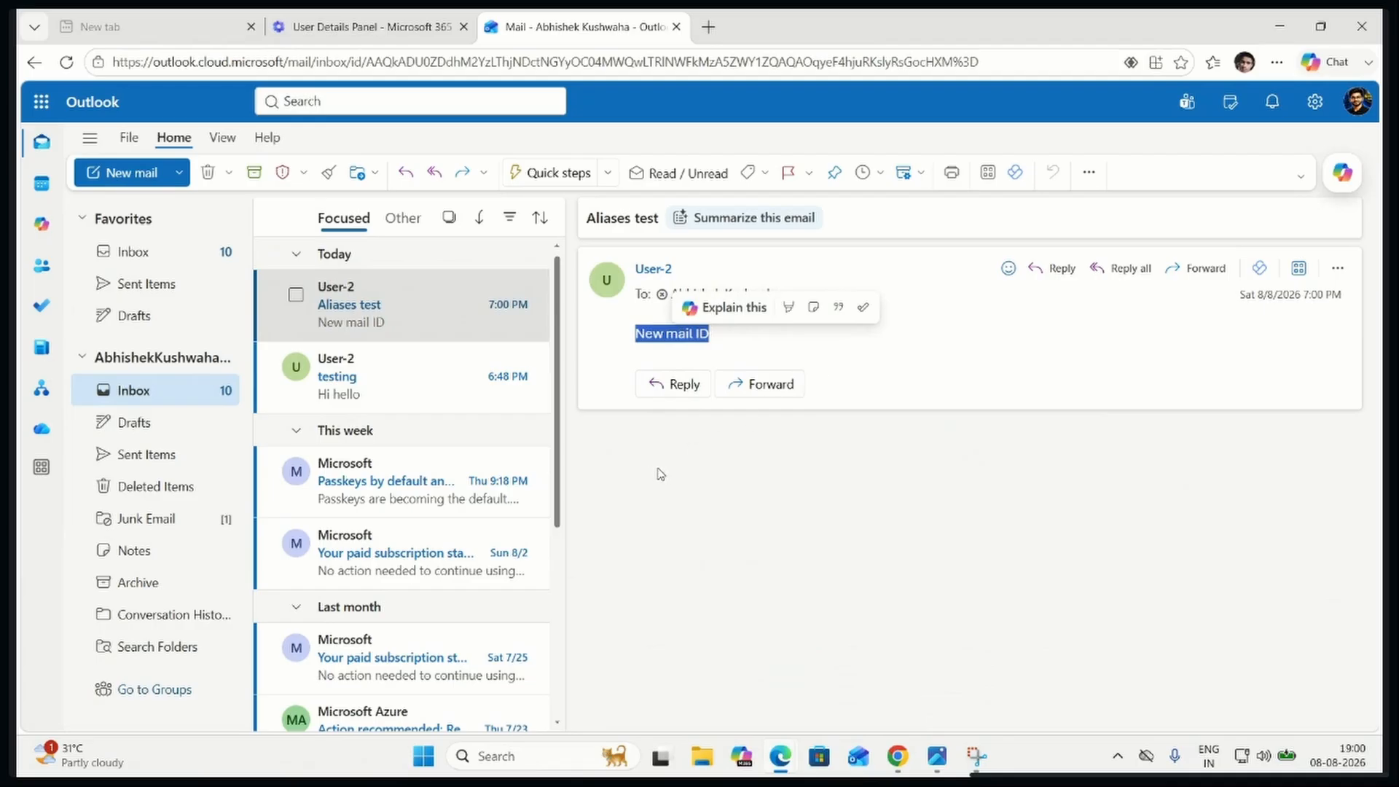
# Return to the Global Administrator's username and email settings in the admin center and highlight the alias address
pyautogui.click(351, 33)
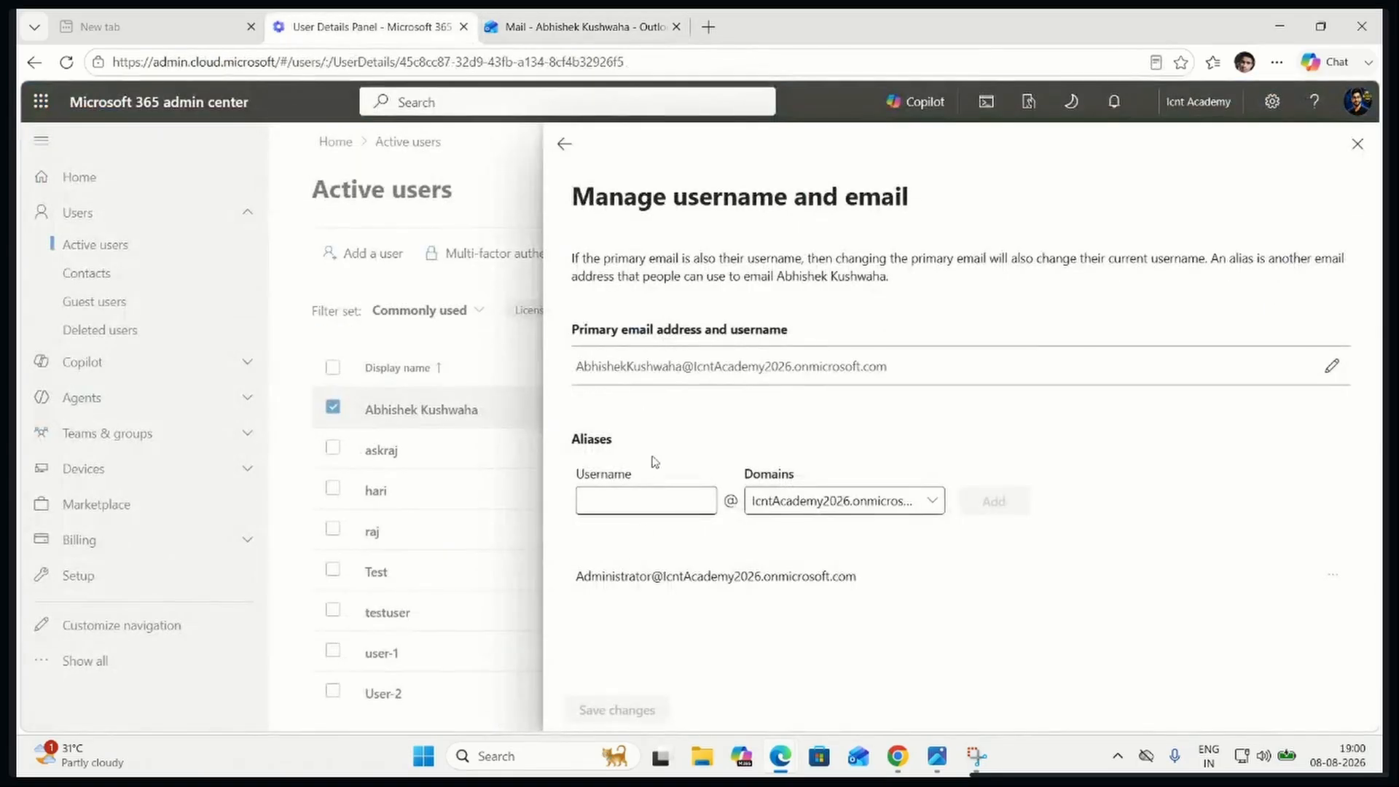
pyautogui.moveTo(591, 578); pyautogui.dragTo(864, 583)
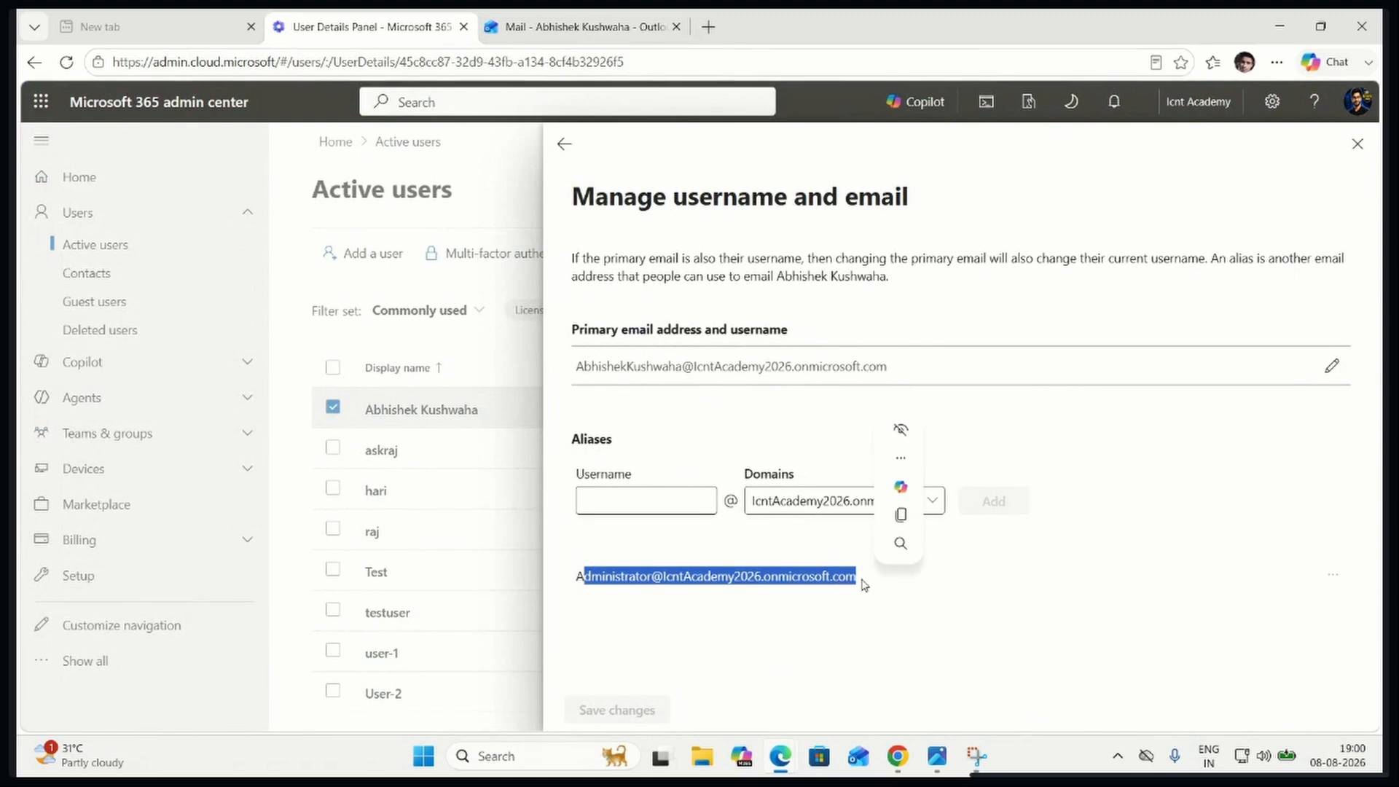
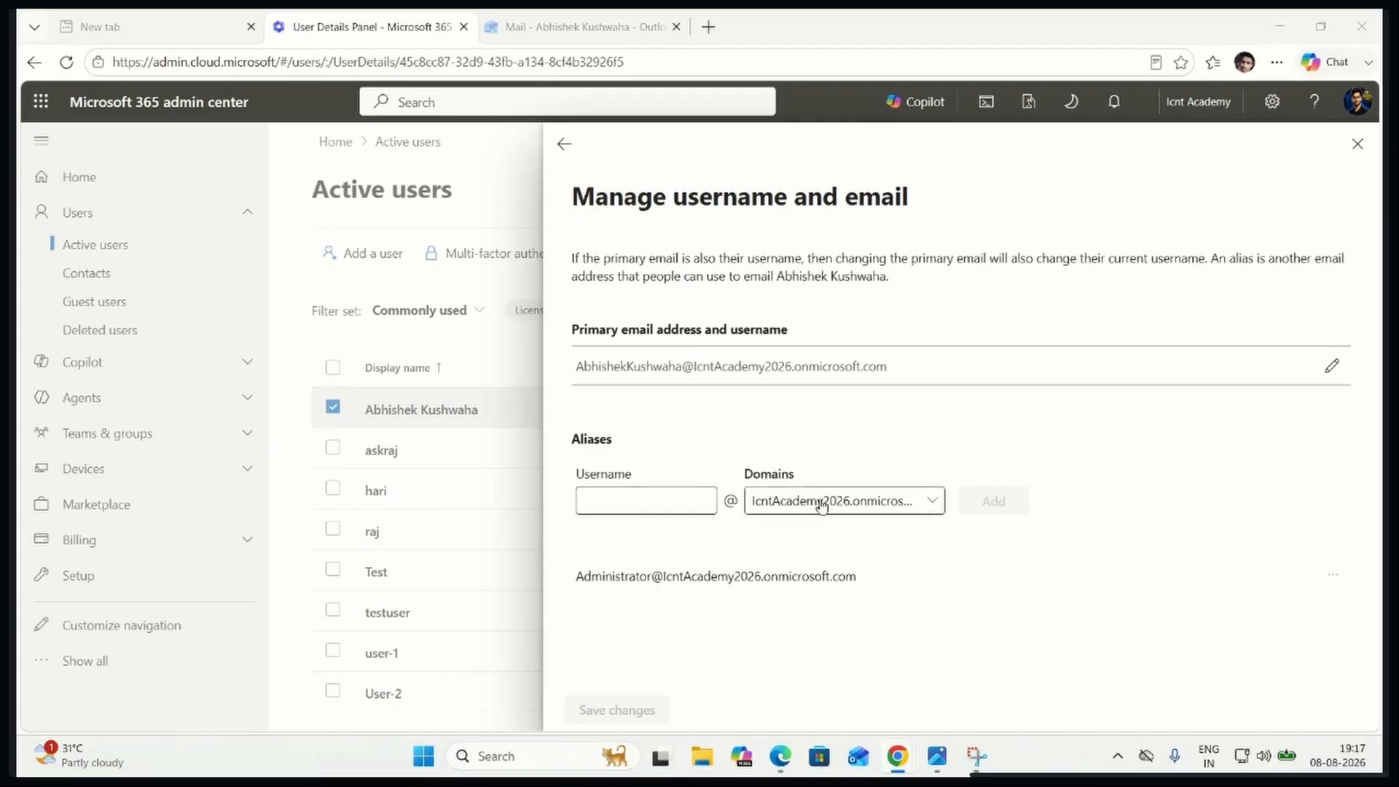
# Switch to User-2's username and email settings, add a first-name alias on the existing domain, and save the changes
pyautogui.click(1357, 144)
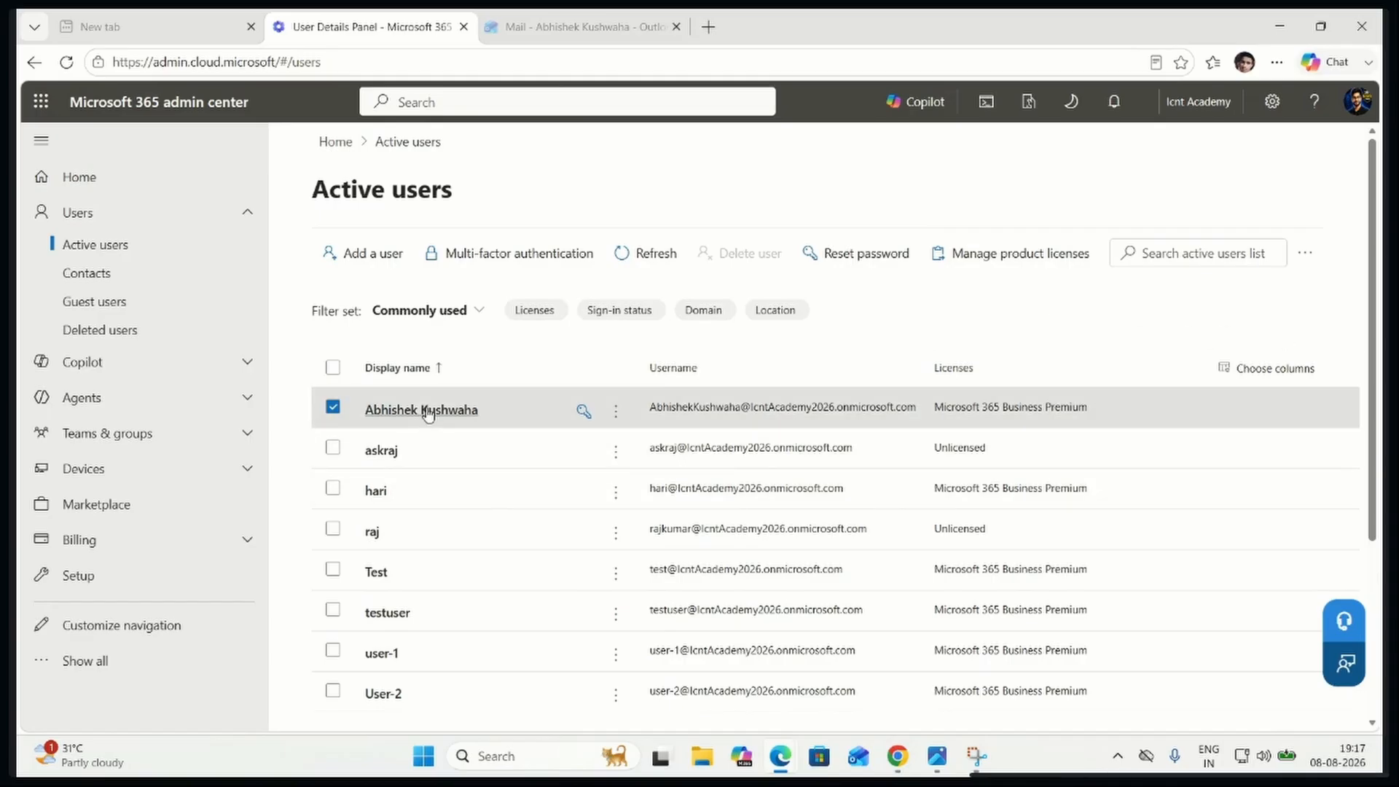
pyautogui.click(392, 692)
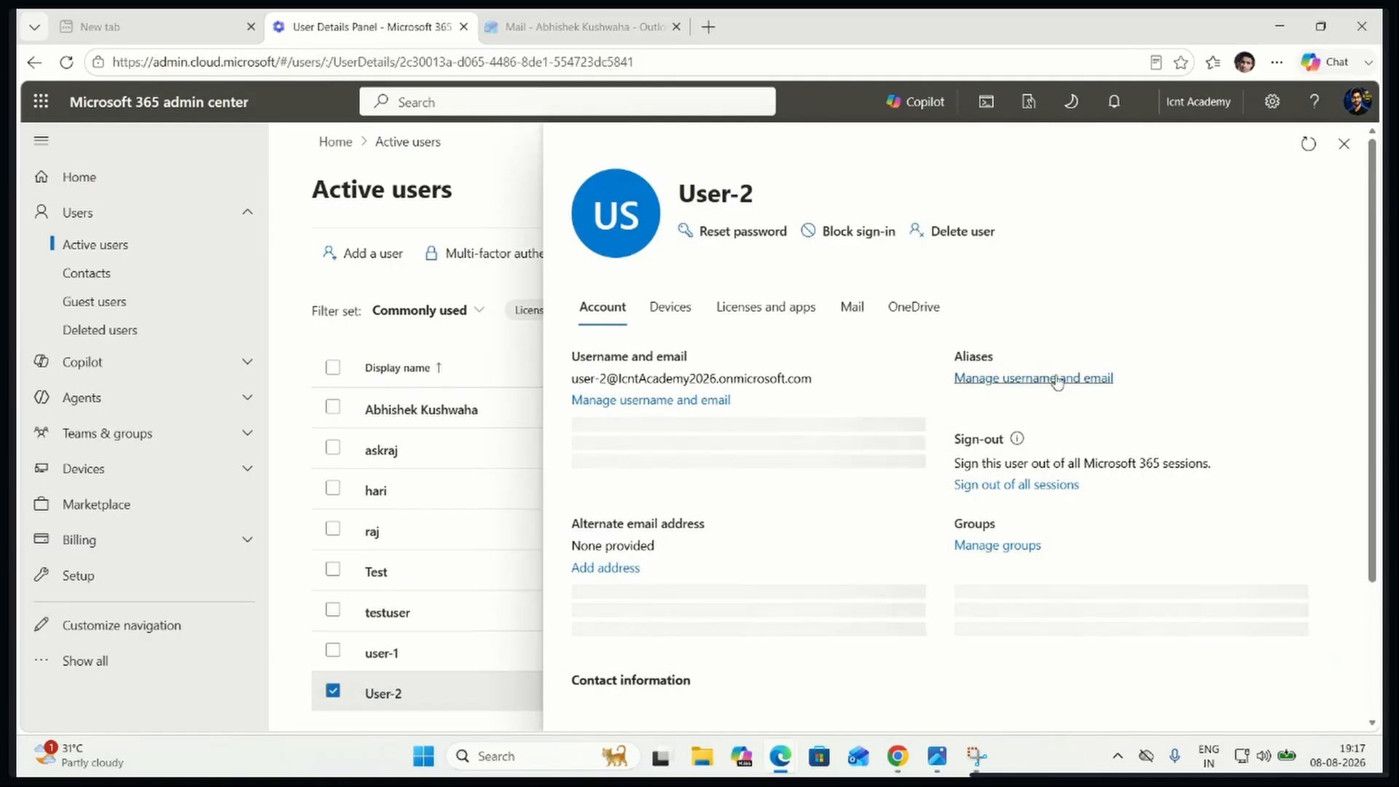
pyautogui.click(1028, 395)
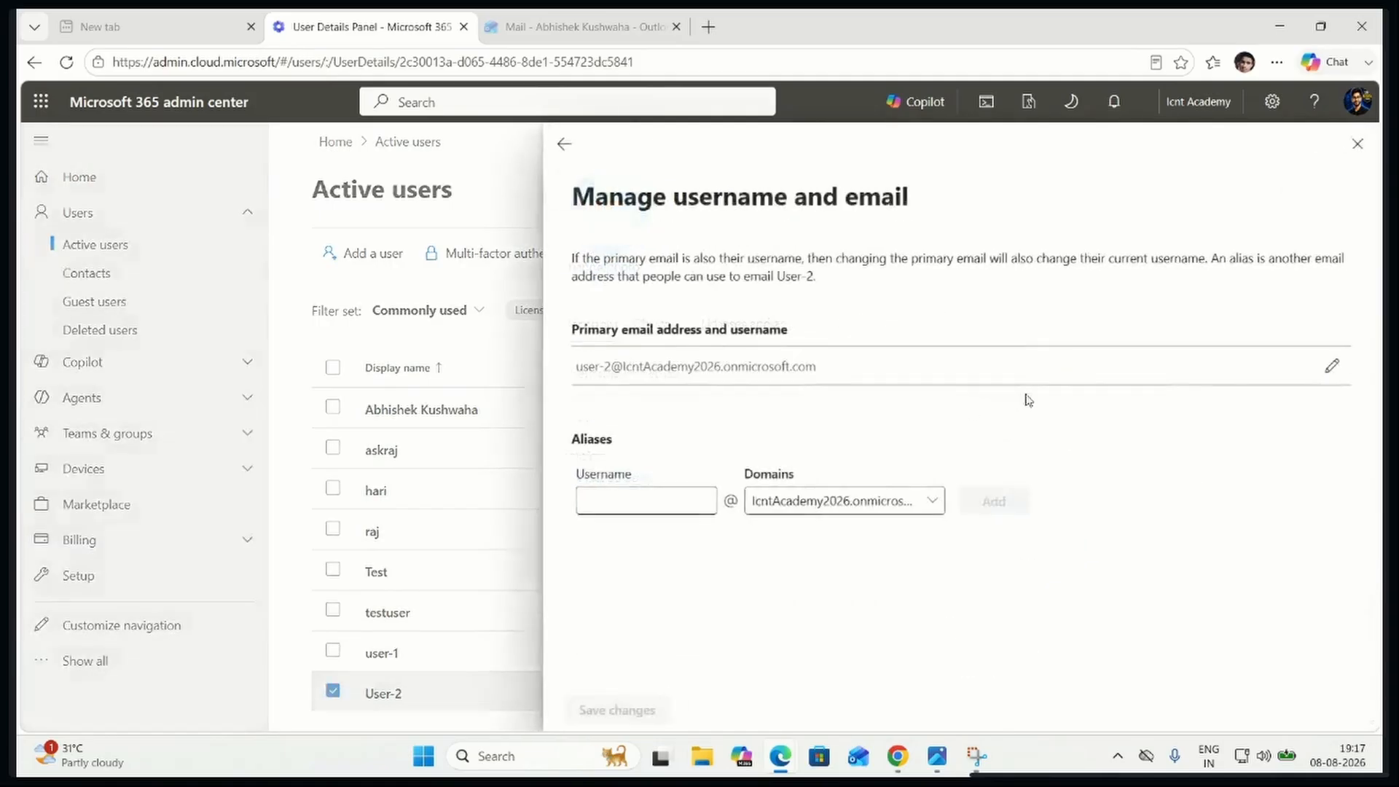
pyautogui.click(606, 509)
pyautogui.write('raj')
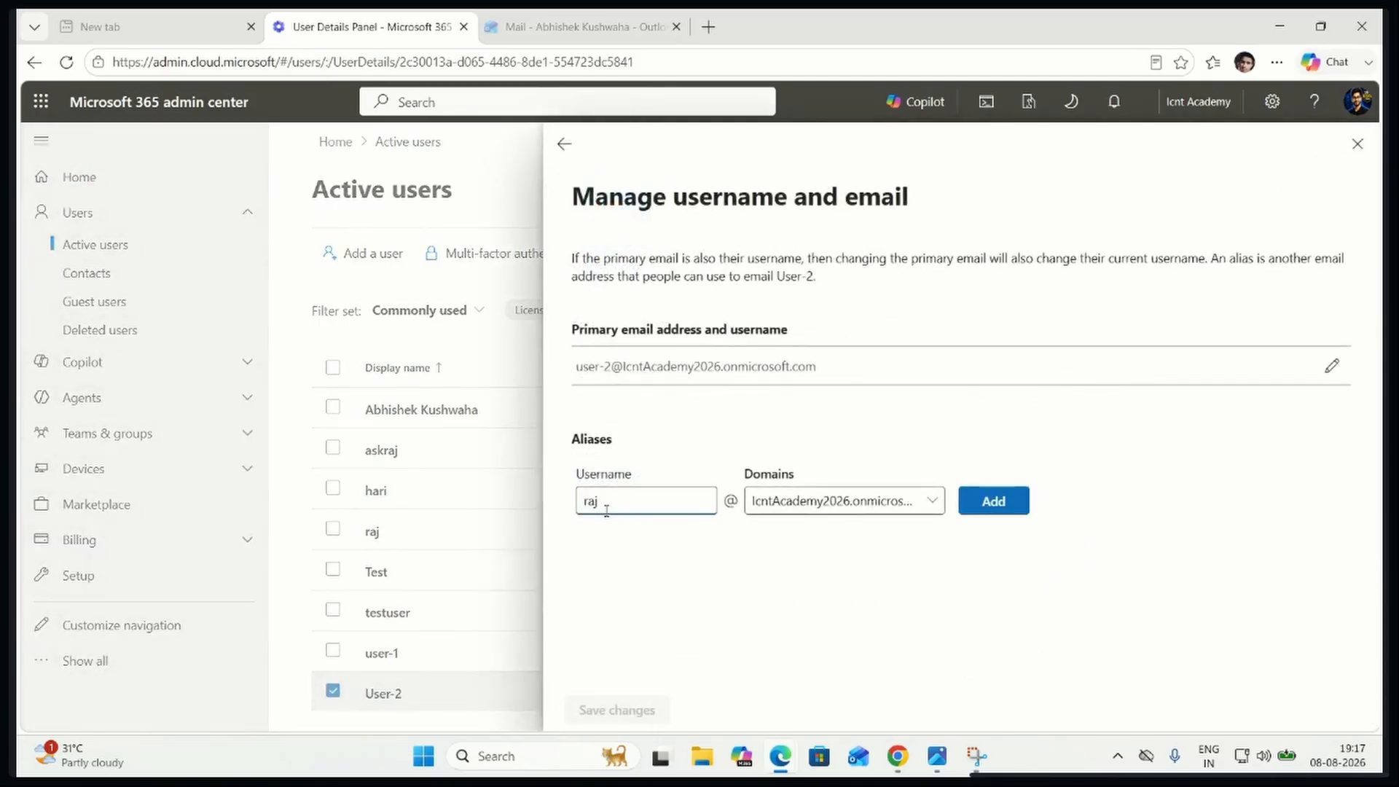
pyautogui.click(1007, 507)
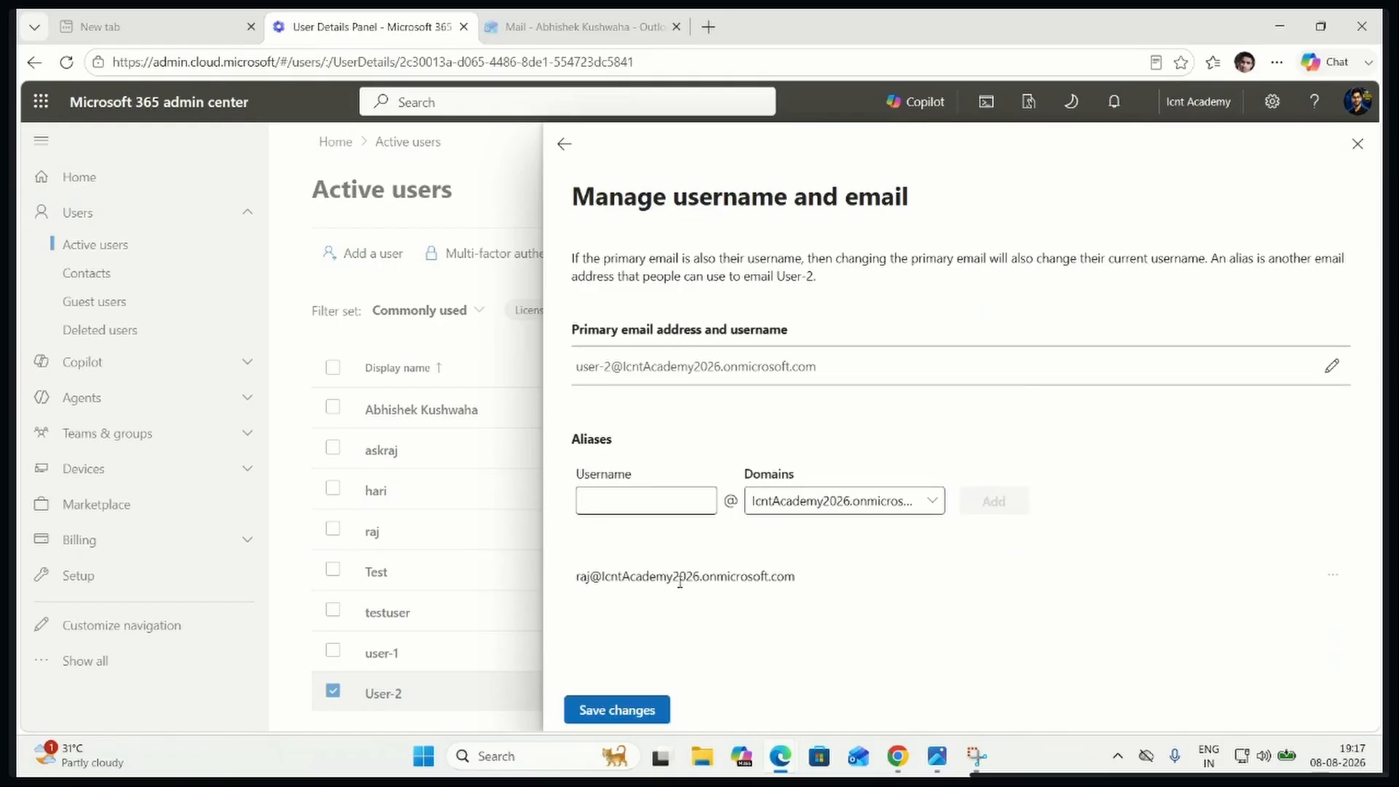
pyautogui.click(638, 711)
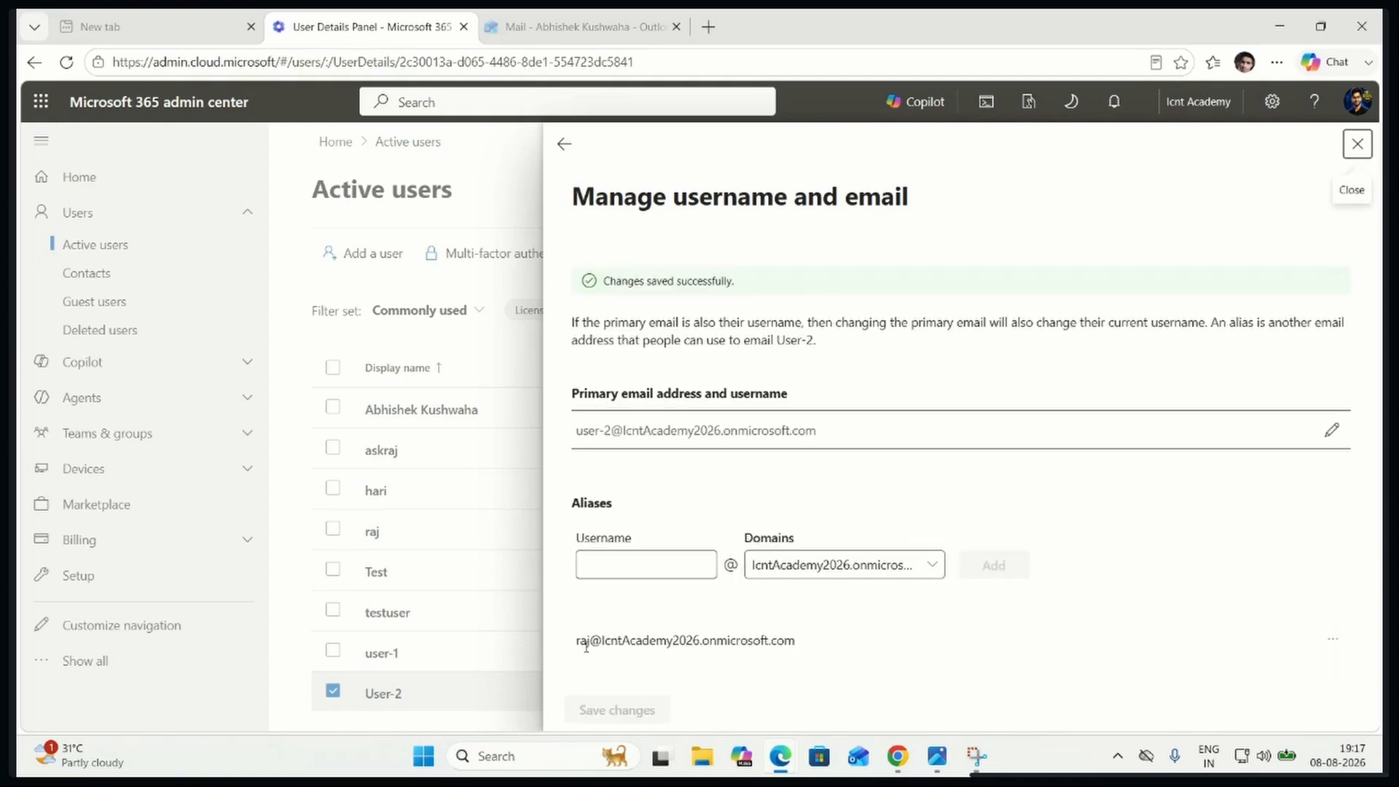
# Copy User-2's new alias address and paste it as the recipient of a new email in the Global Administrator's Outlook
pyautogui.moveTo(577, 640); pyautogui.dragTo(794, 641)
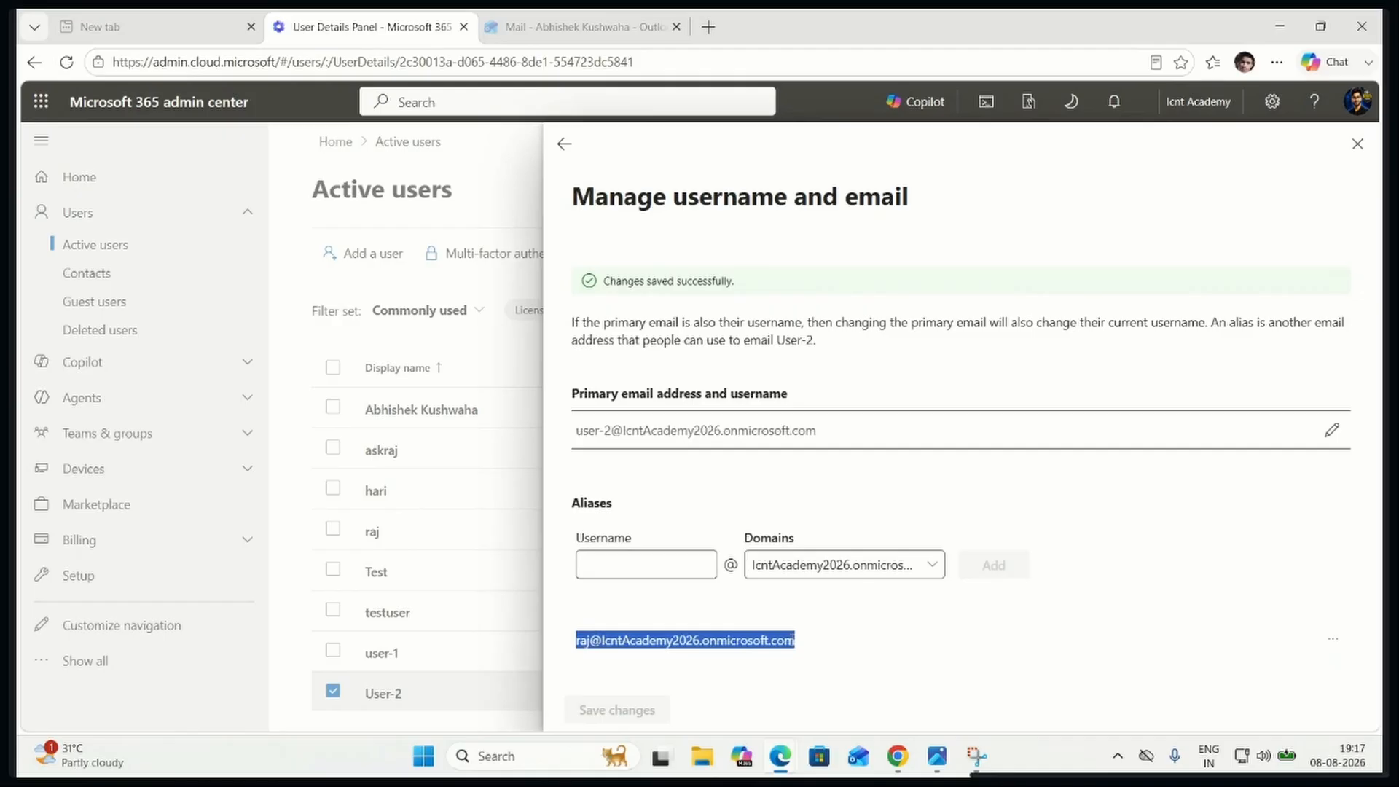
pyautogui.rightClick(782, 649)
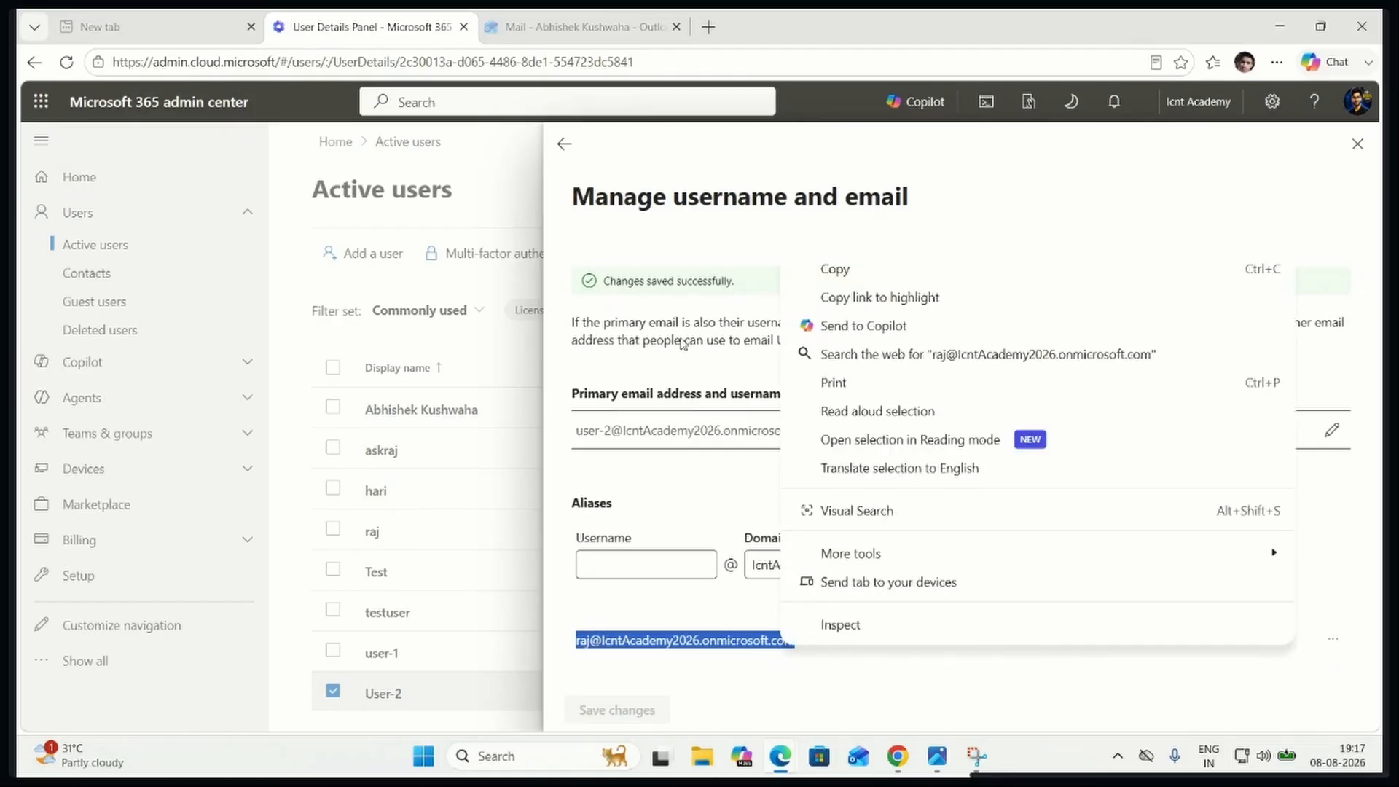
pyautogui.click(867, 270)
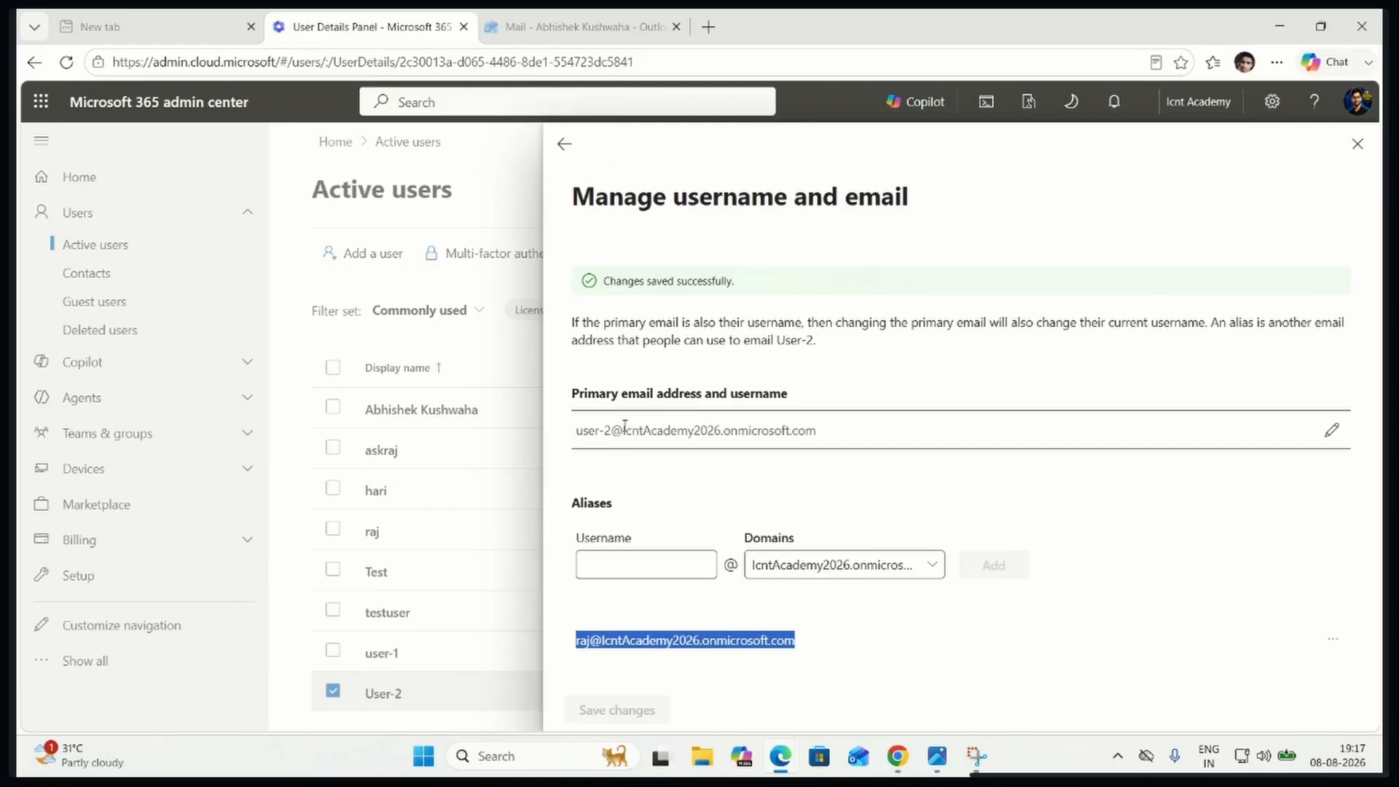
pyautogui.click(575, 26)
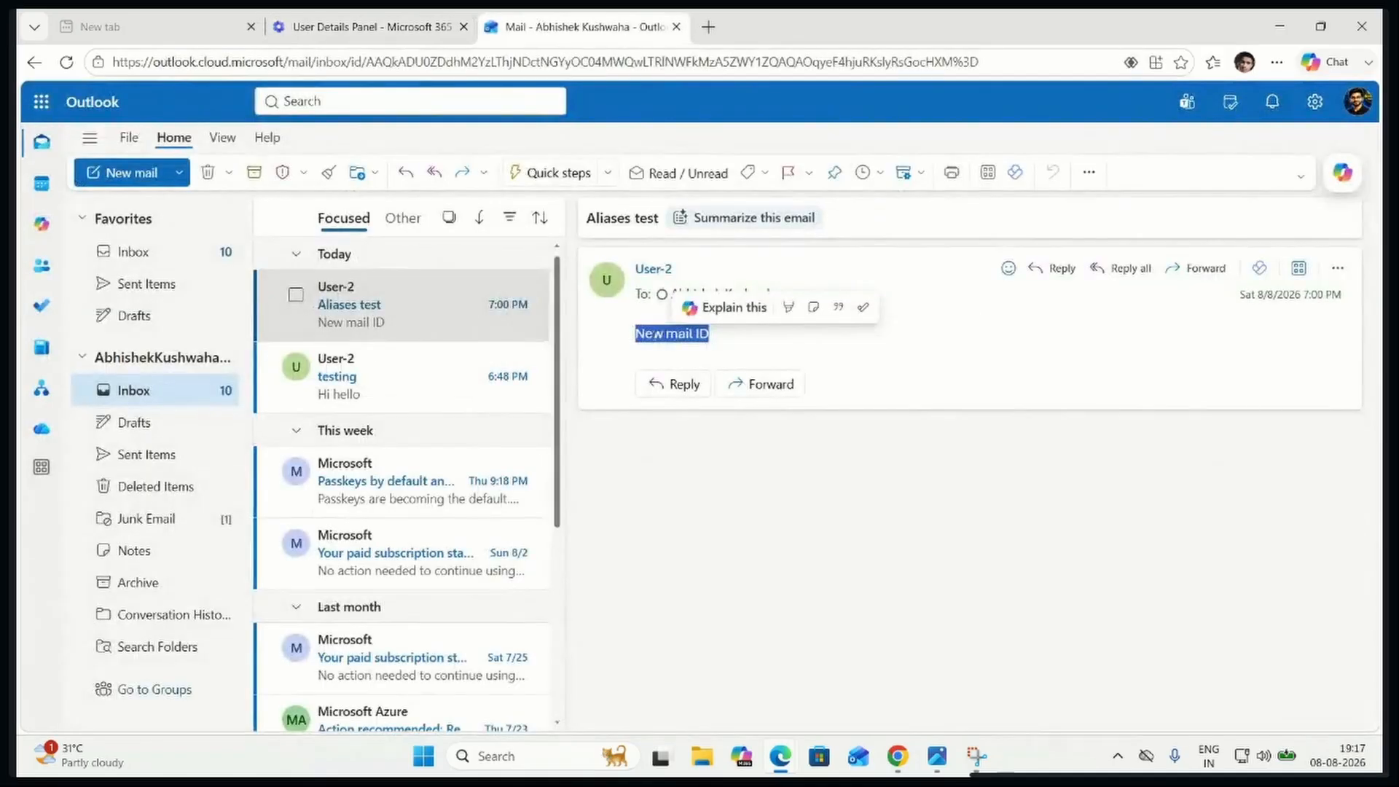
pyautogui.click(149, 178)
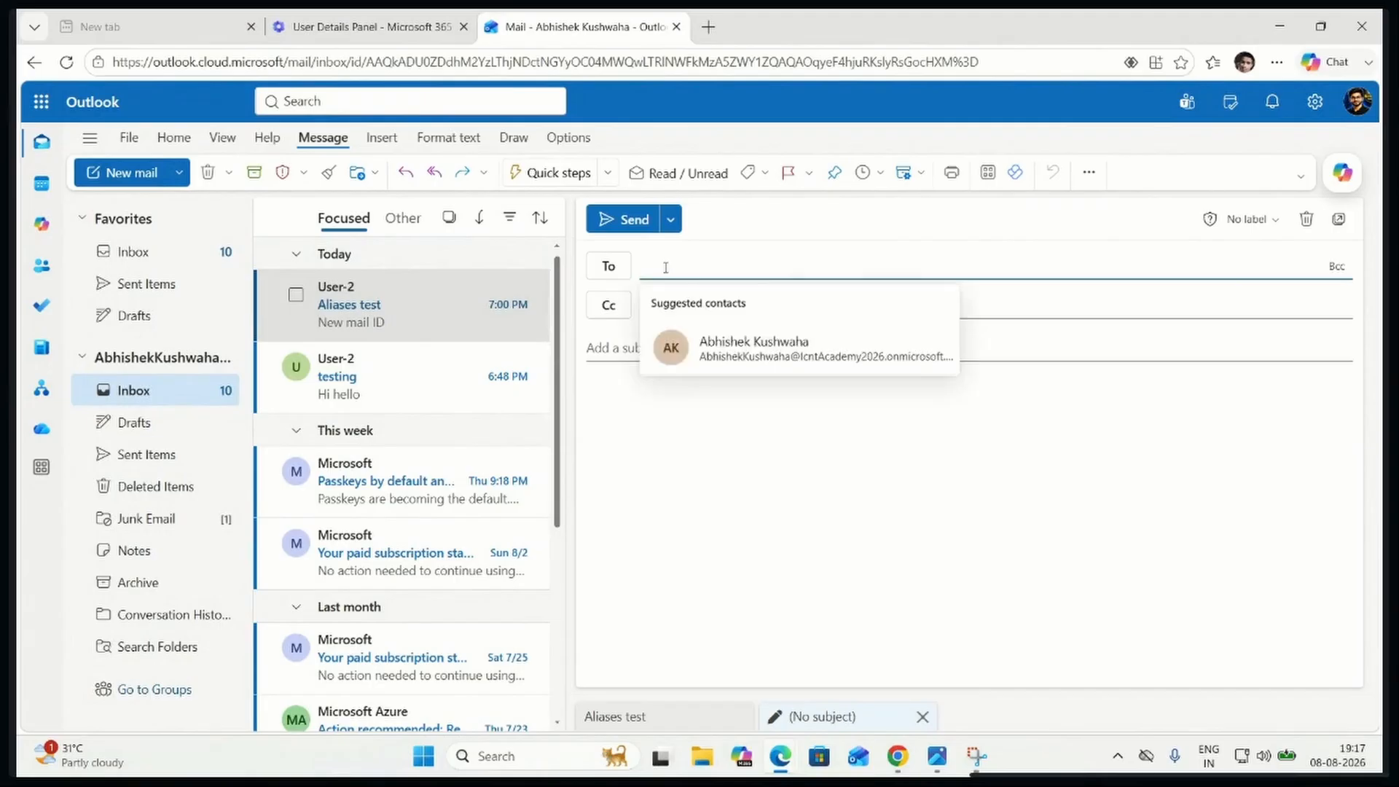
pyautogui.hotkey('ctrl', 'v')
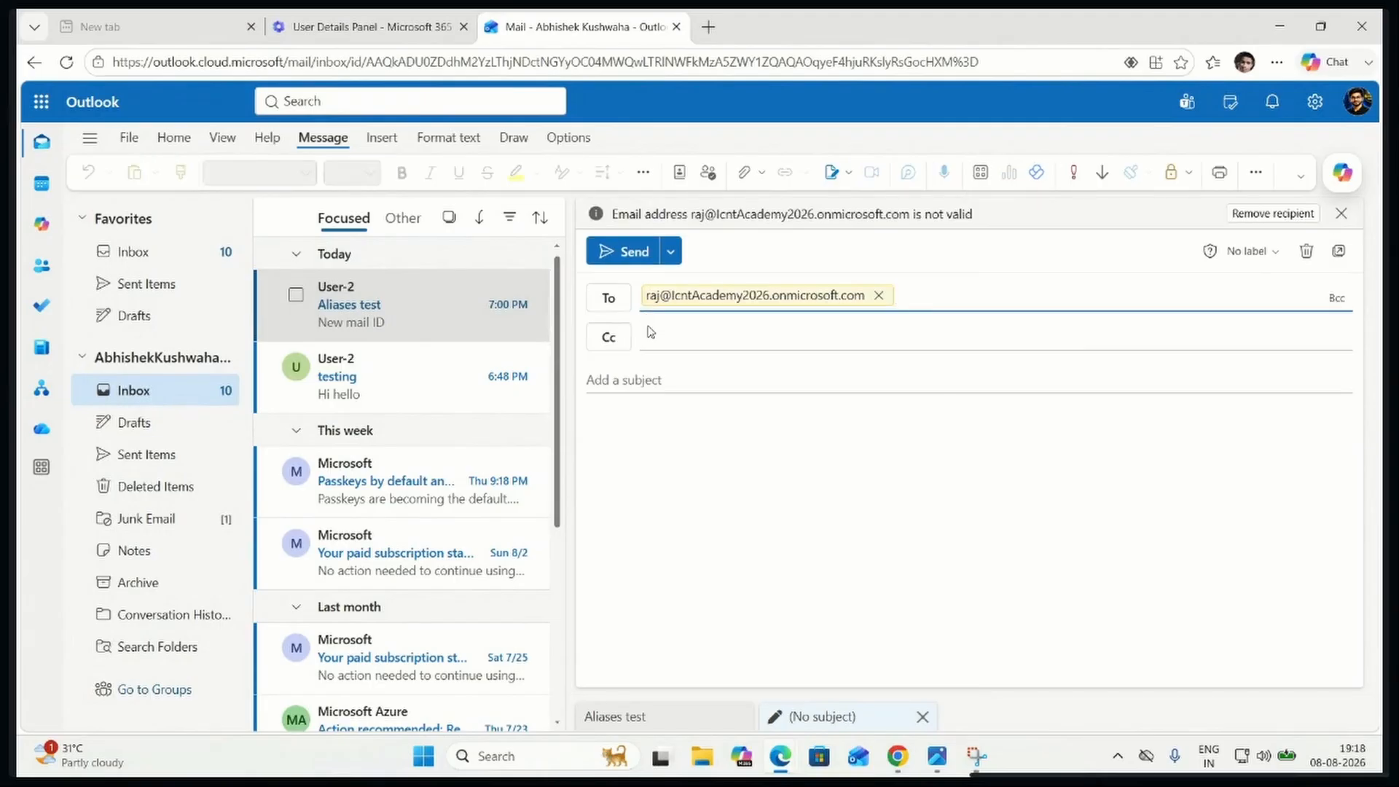
# Enter the alias username as the email's subject and start the message body with "Aliasis"
pyautogui.click(647, 379)
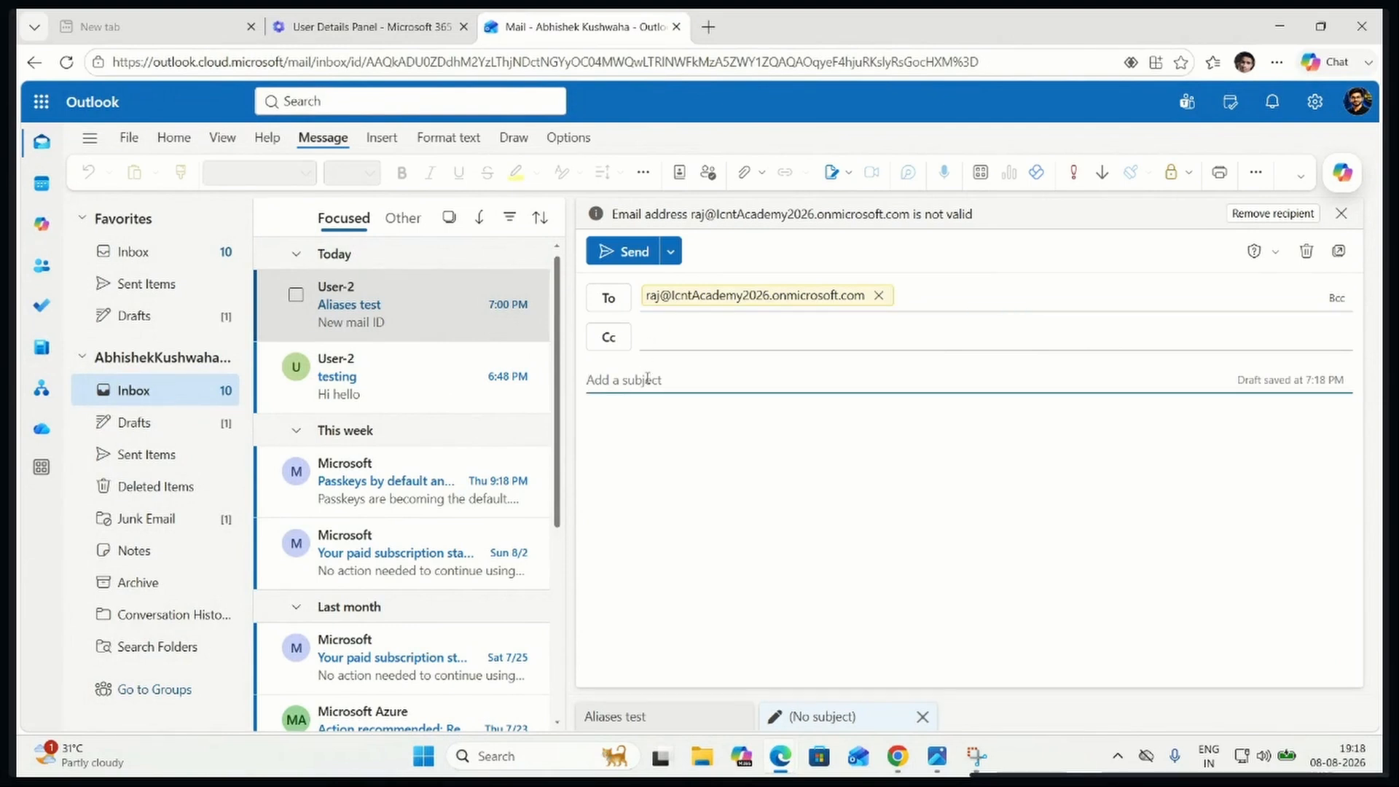
pyautogui.write('raj')
pyautogui.click(632, 419)
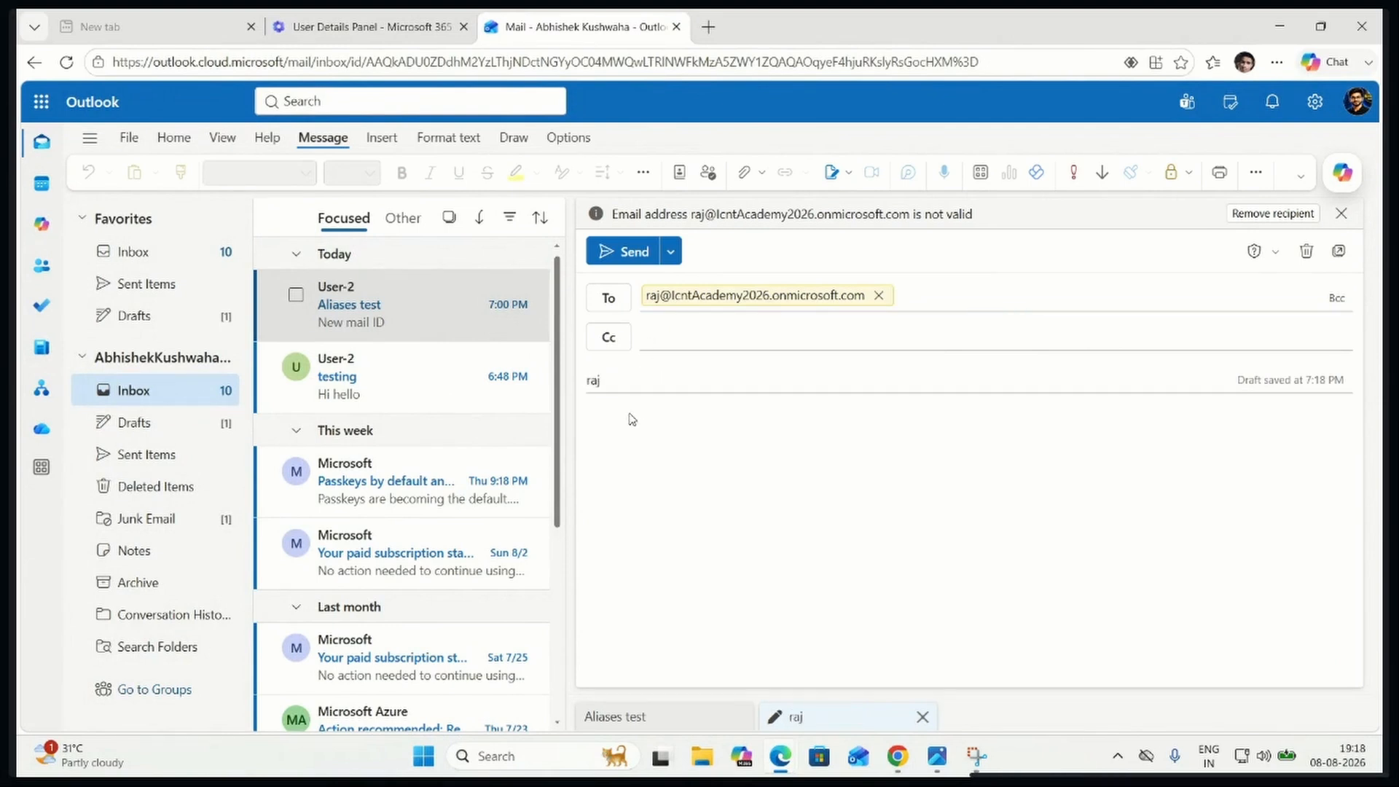
pyautogui.click(610, 416)
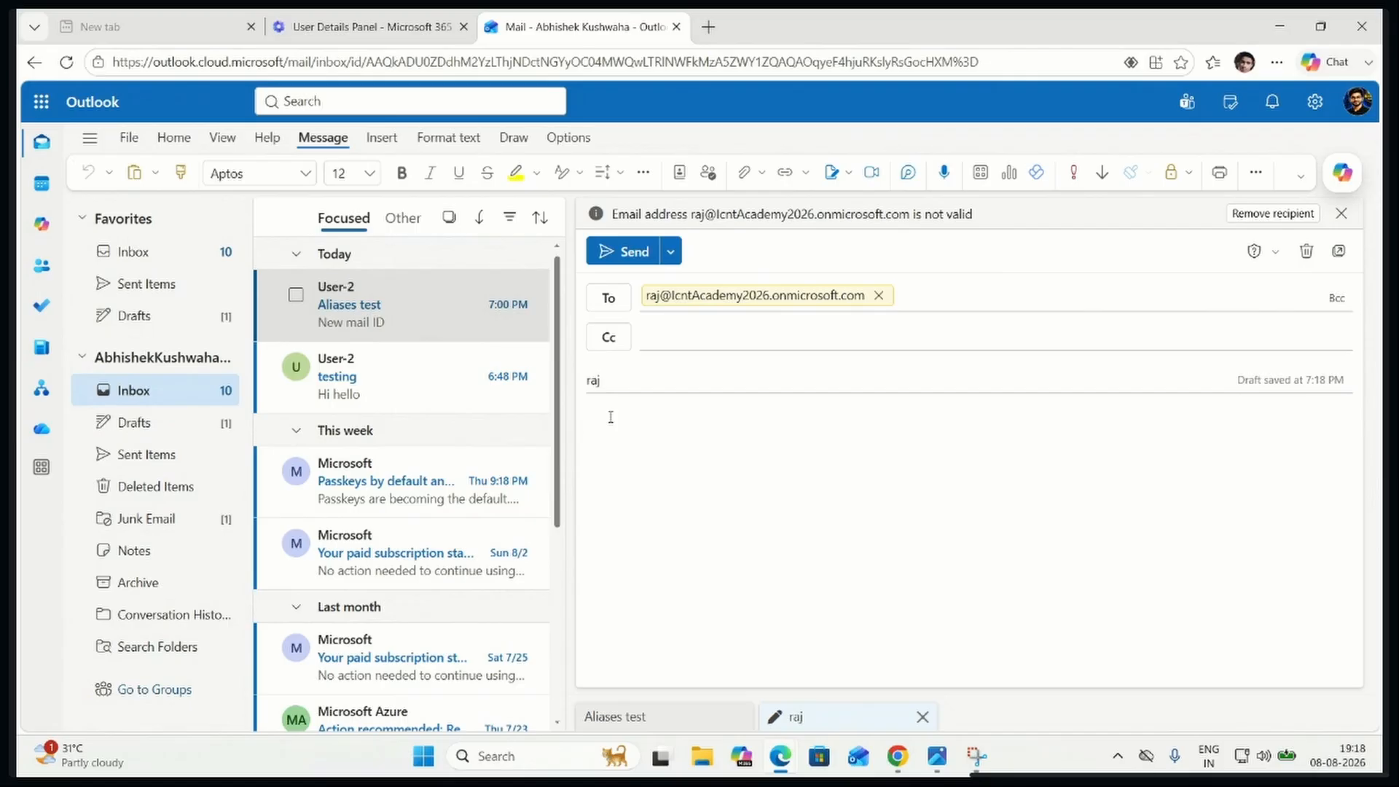
pyautogui.write('Aliasis')
# Correct the misspelled word in the message body to the suggested spelling "Aliases"
pyautogui.doubleClick(610, 417)
pyautogui.hotkey('ctrl', 'c')
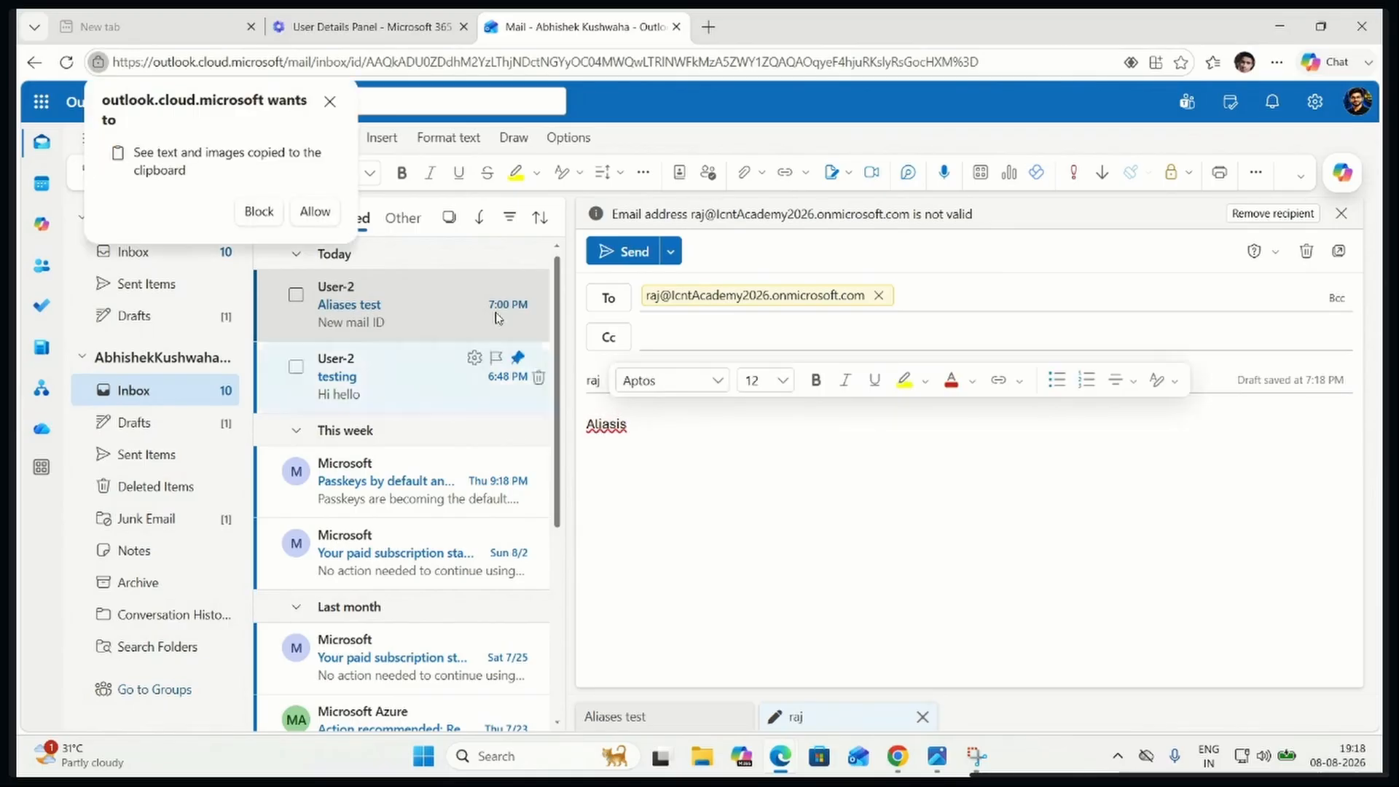
pyautogui.rightClick(618, 442)
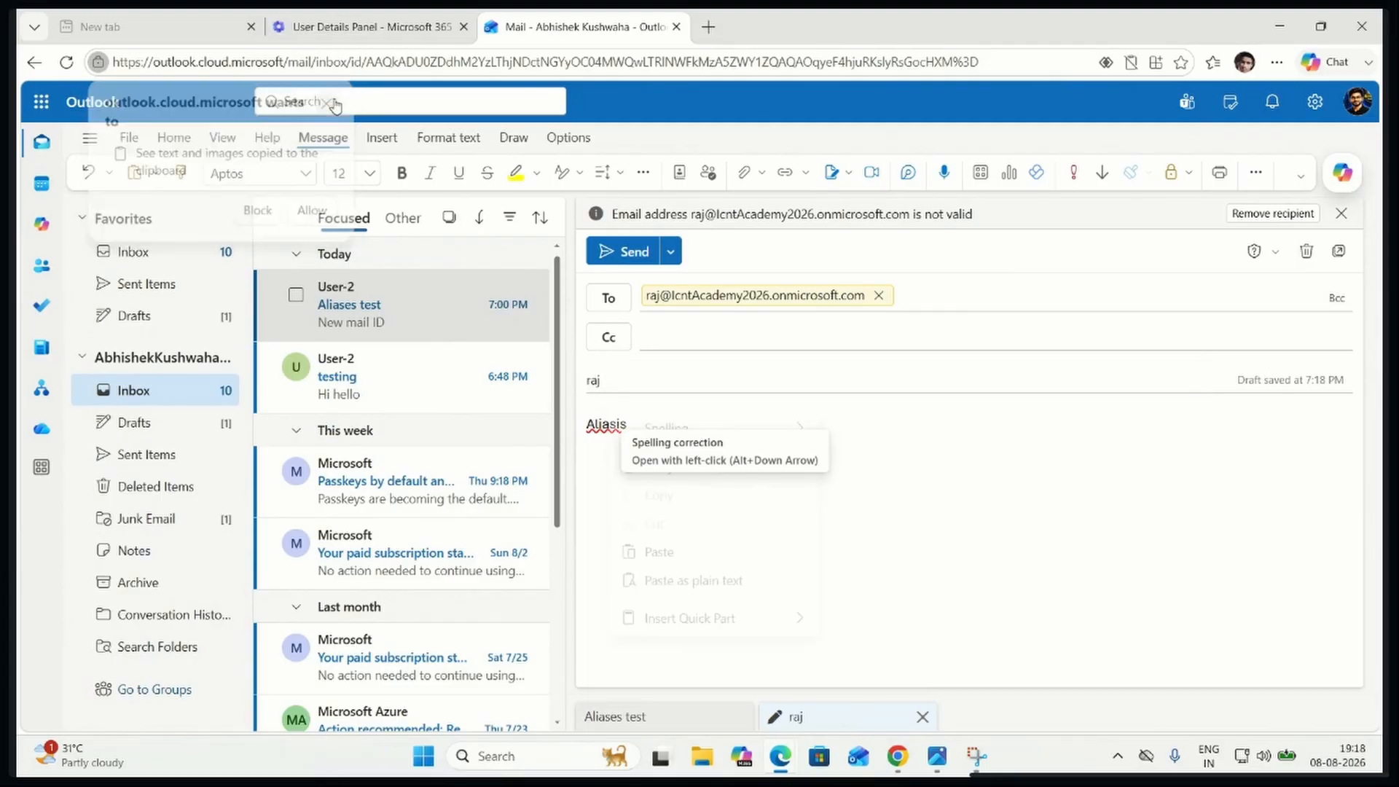
pyautogui.click(934, 537)
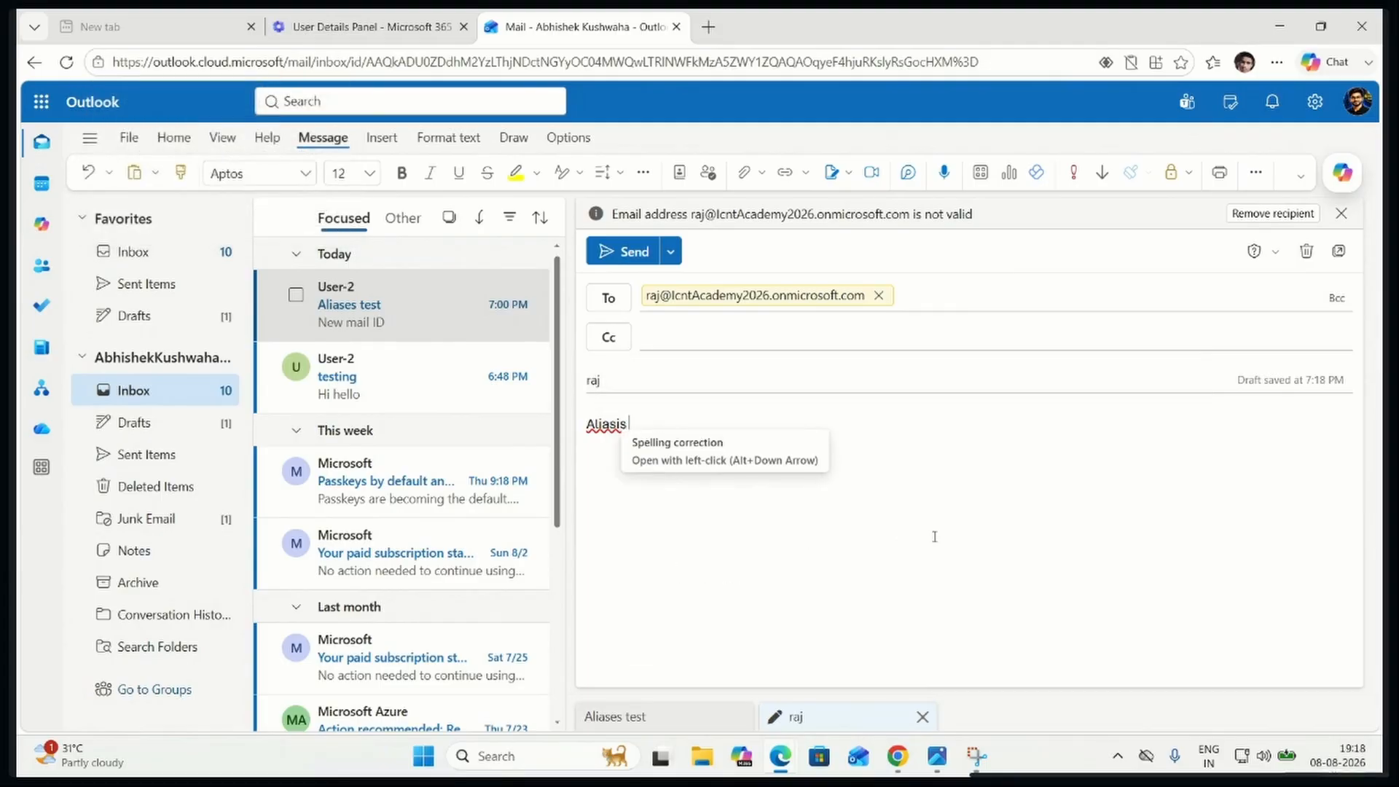
pyautogui.click(628, 424)
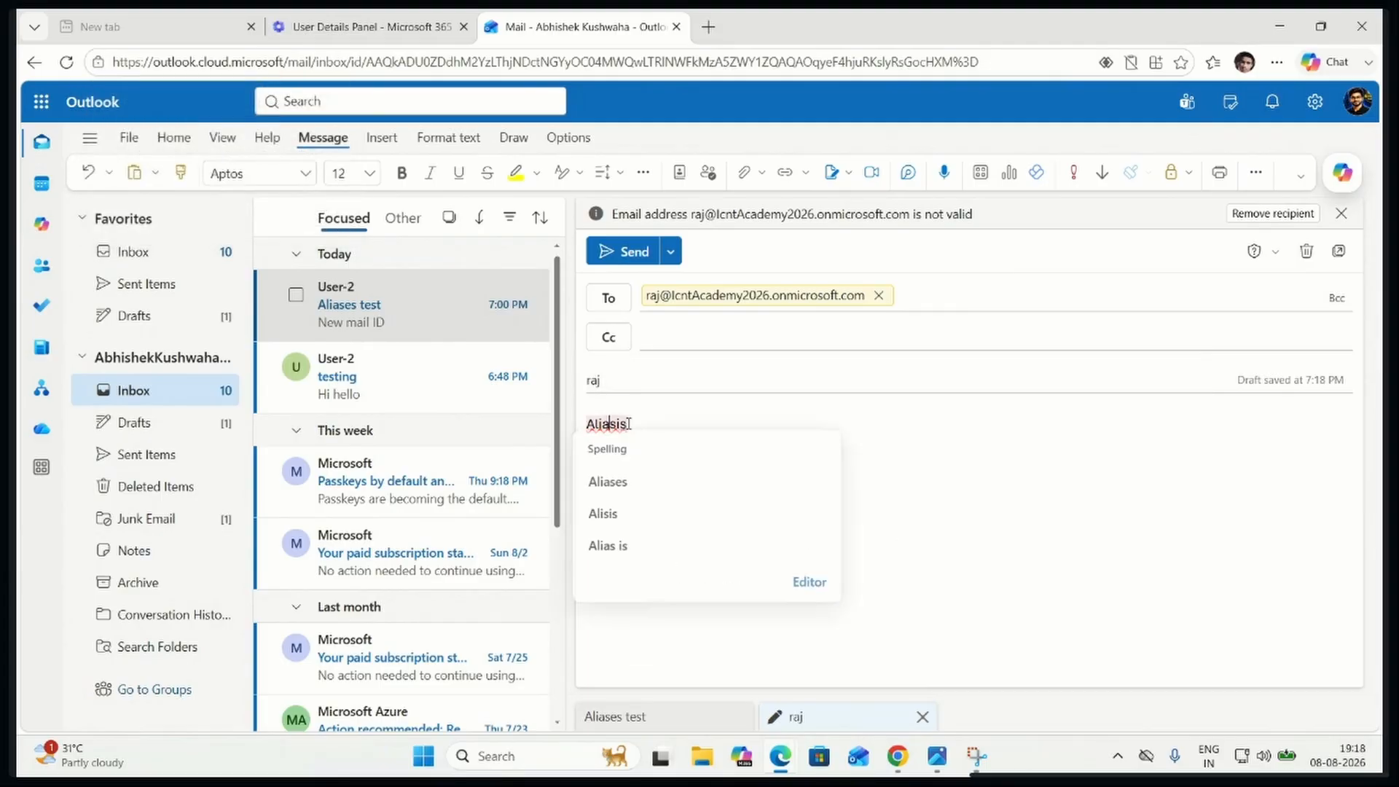
pyautogui.click(619, 484)
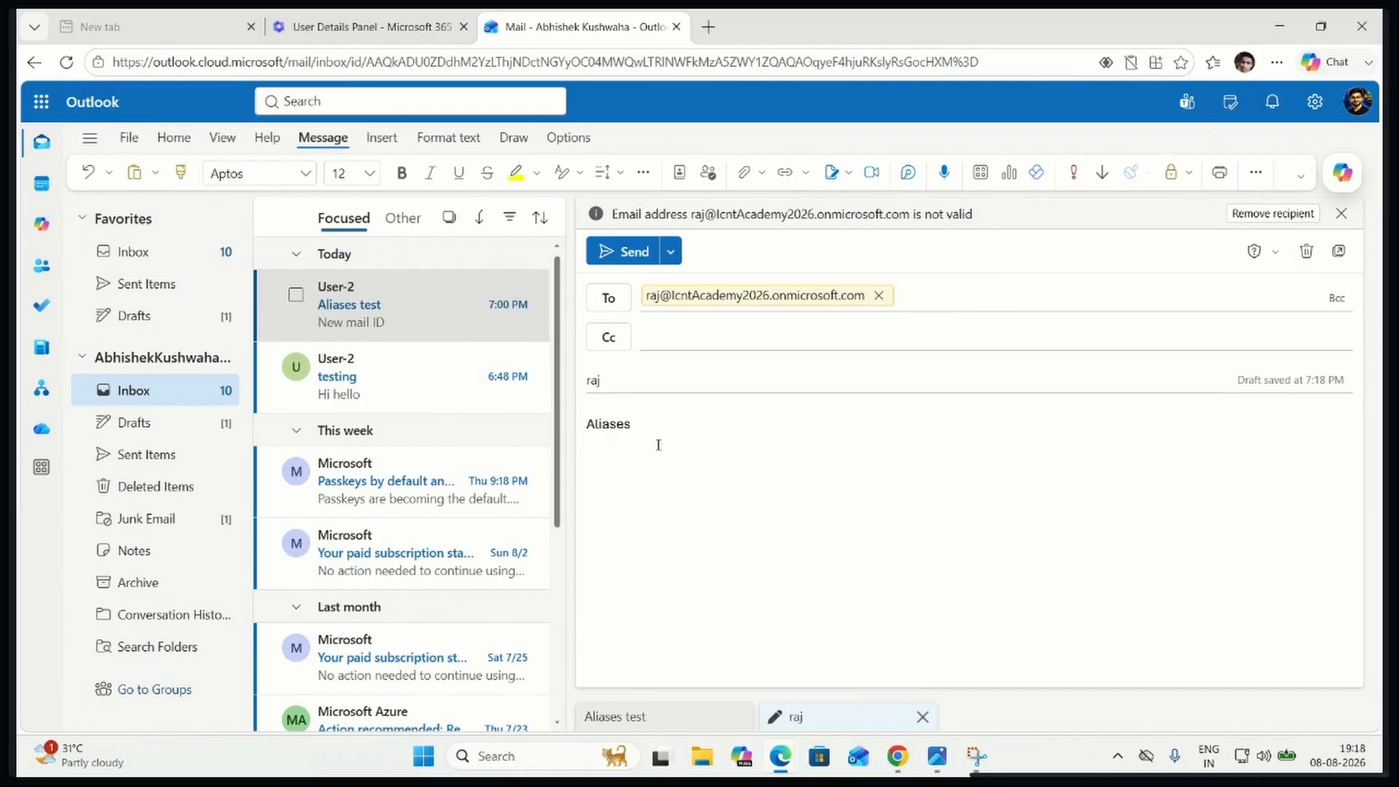
# Complete the message body as "Aliases testing for User-2" and send the email
pyautogui.write('testing for User-2')
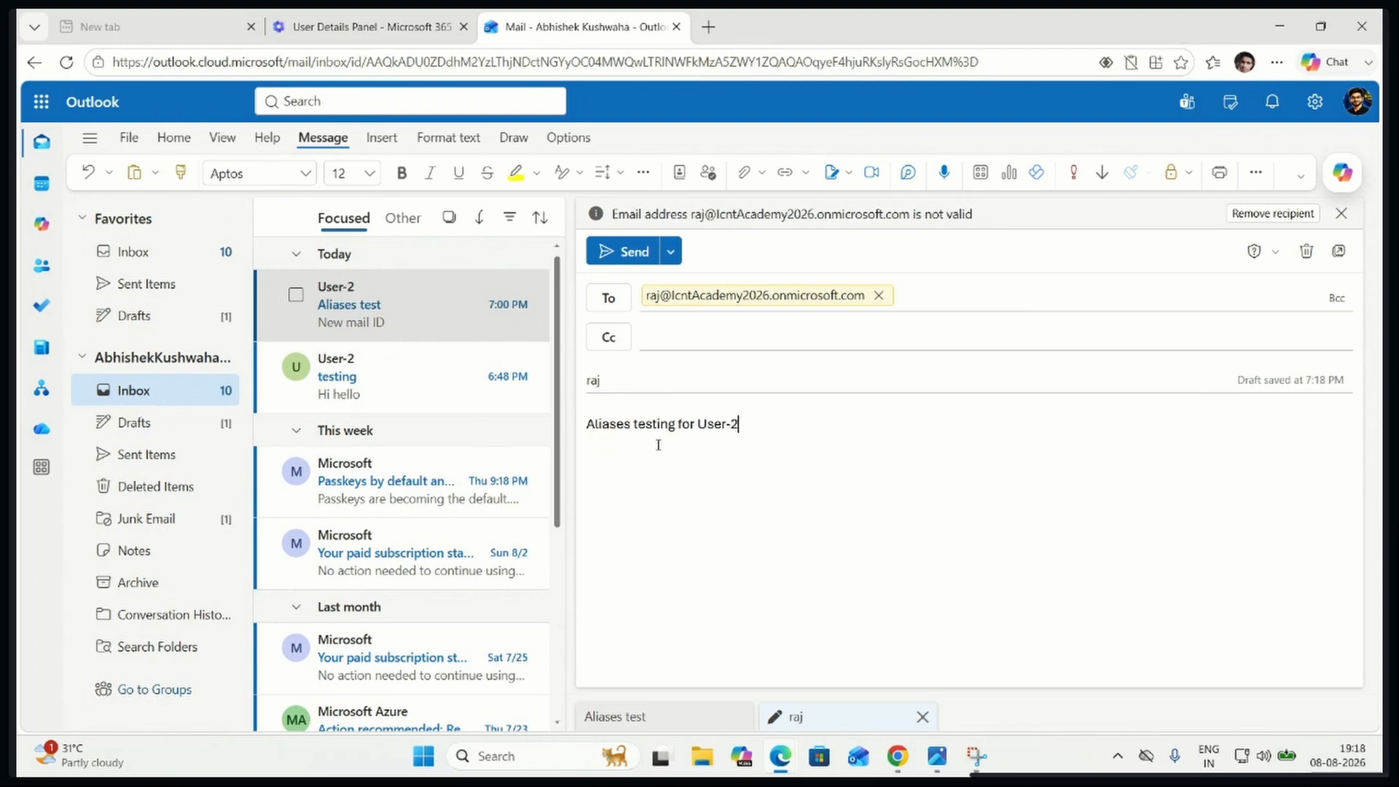
pyautogui.click(632, 251)
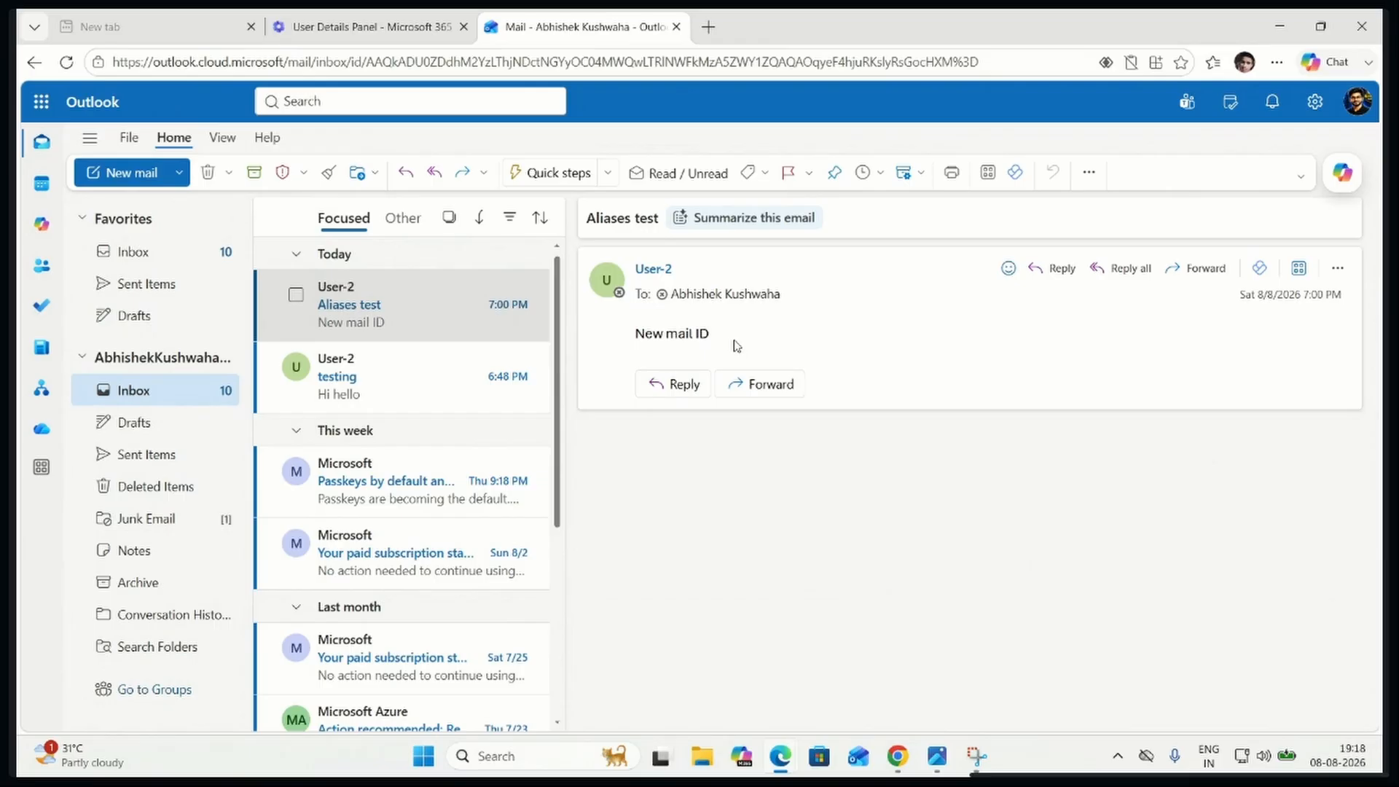
# Return to the admin center's active users, inspect the account whose display name matches the alias username, highlight its username, and close its details
pyautogui.click(384, 31)
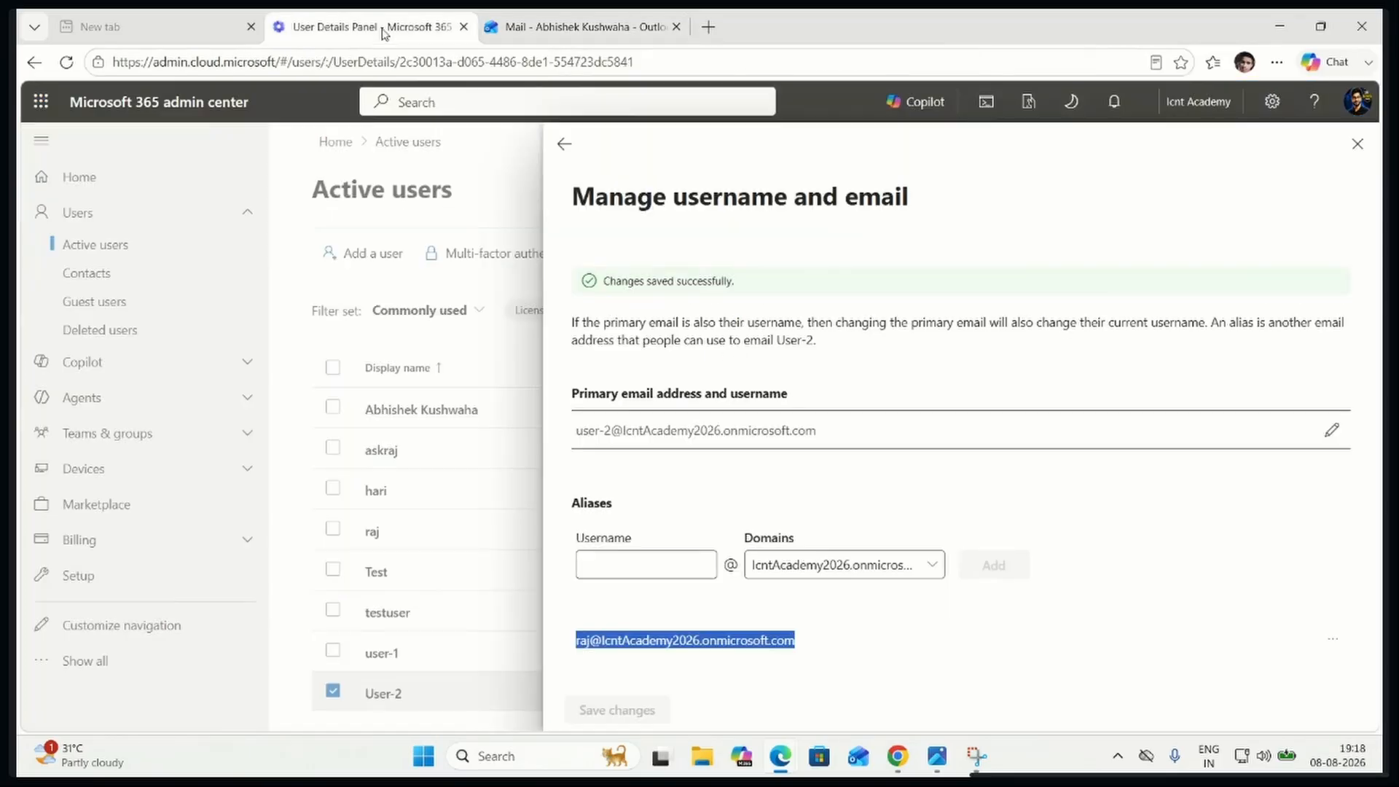
pyautogui.click(1357, 143)
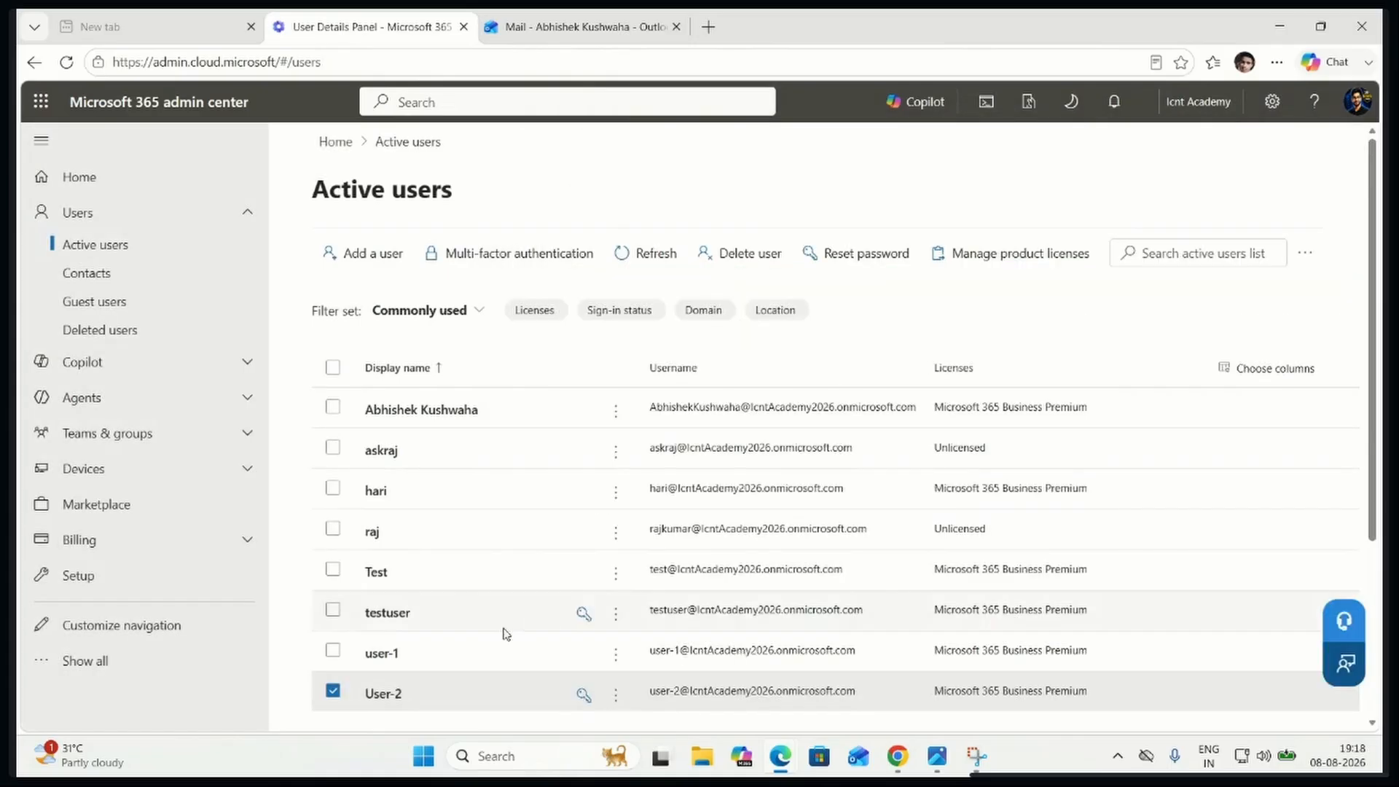
pyautogui.click(373, 531)
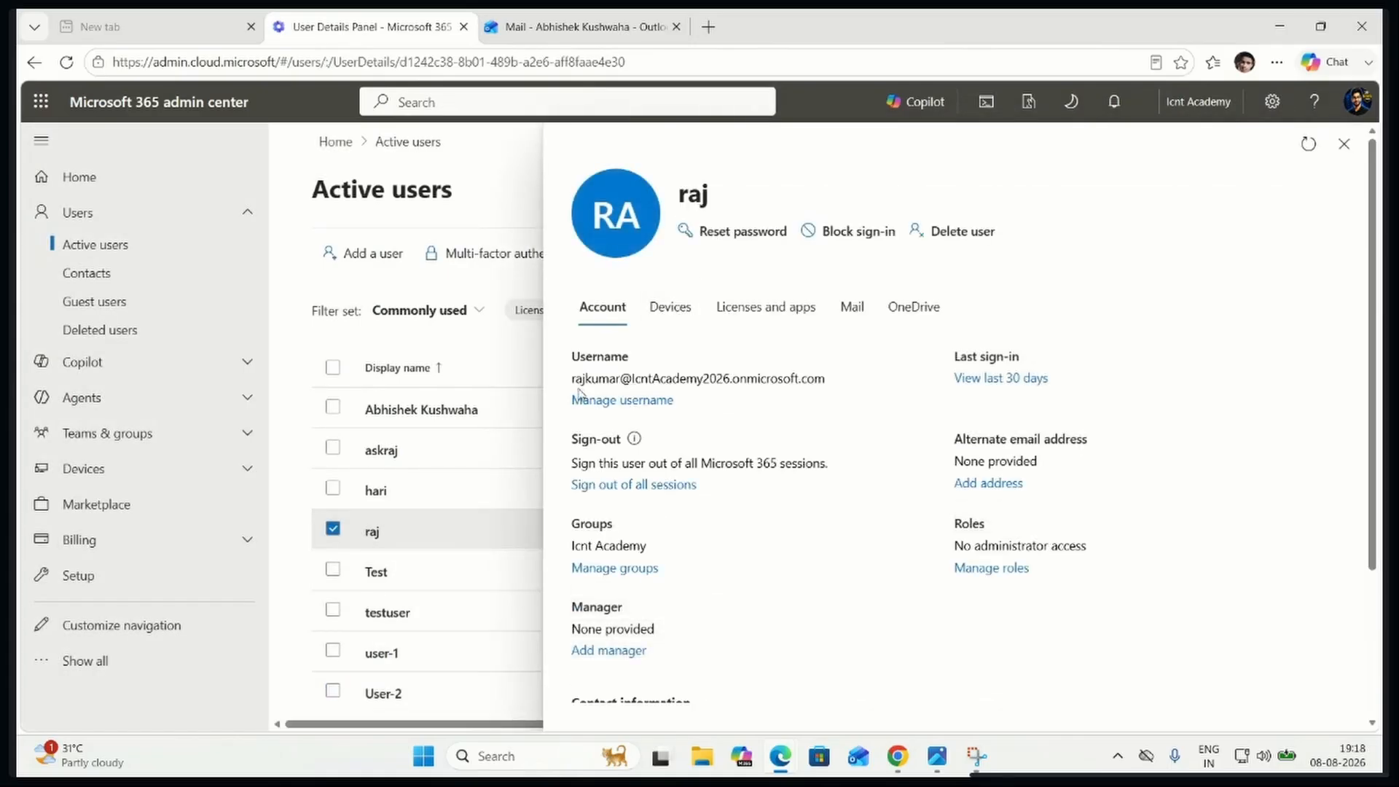
pyautogui.moveTo(572, 382); pyautogui.dragTo(829, 380)
pyautogui.hotkey('ctrl', 'c')
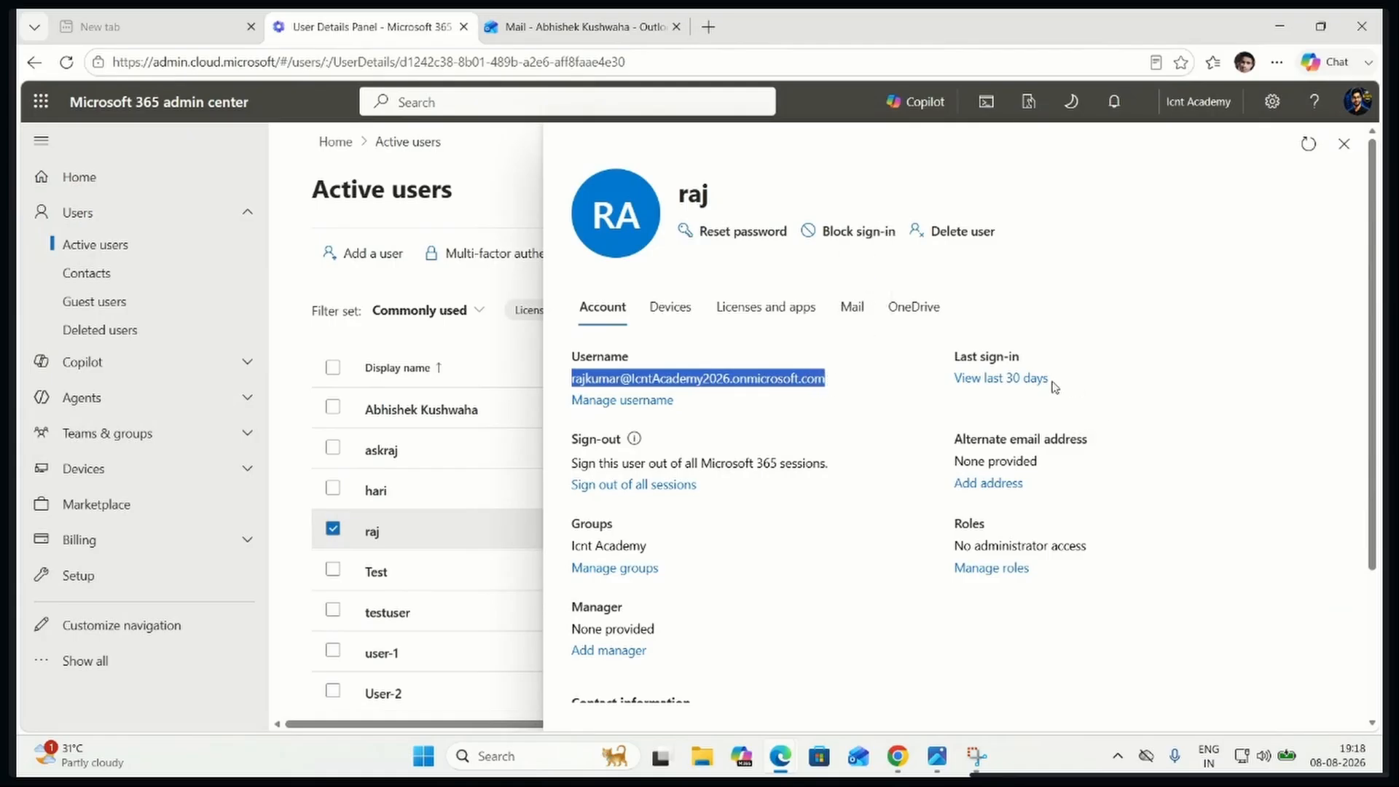
pyautogui.click(1342, 145)
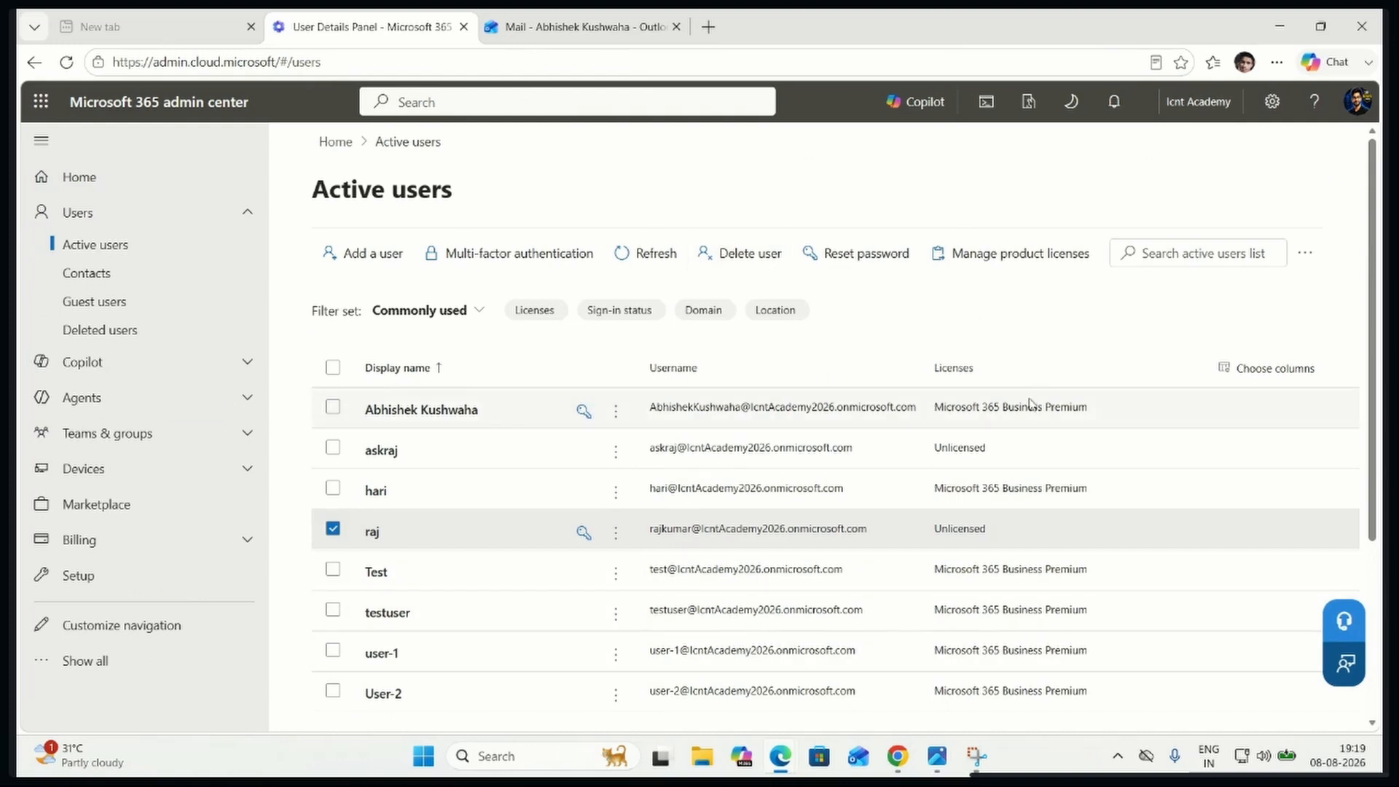
# Open office.com in a new InPrivate window, check the signed-in User-2 account, and launch its Outlook mailbox
pyautogui.hotkey('ctrl', 'shift', 'n')
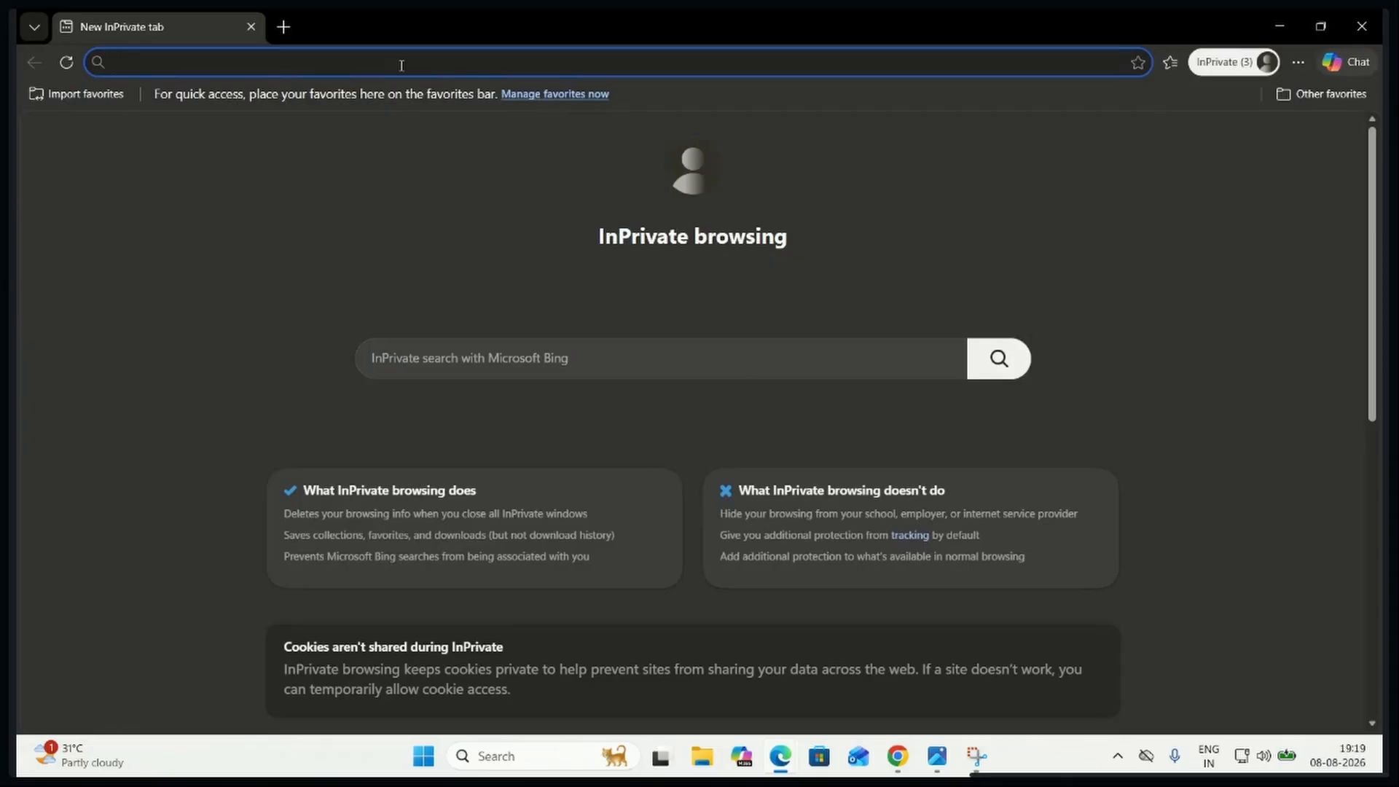
pyautogui.write('office.com')
pyautogui.press('Return')
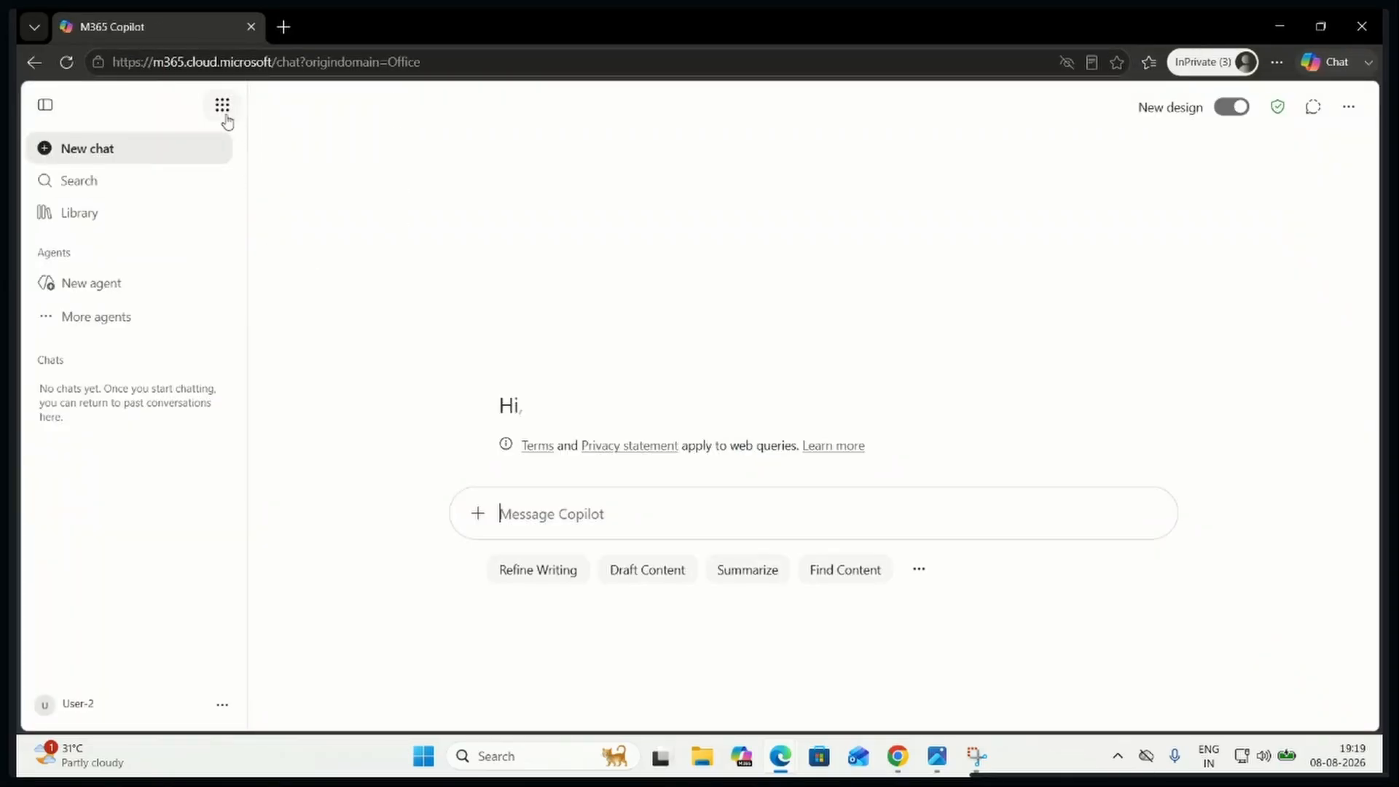
pyautogui.click(81, 707)
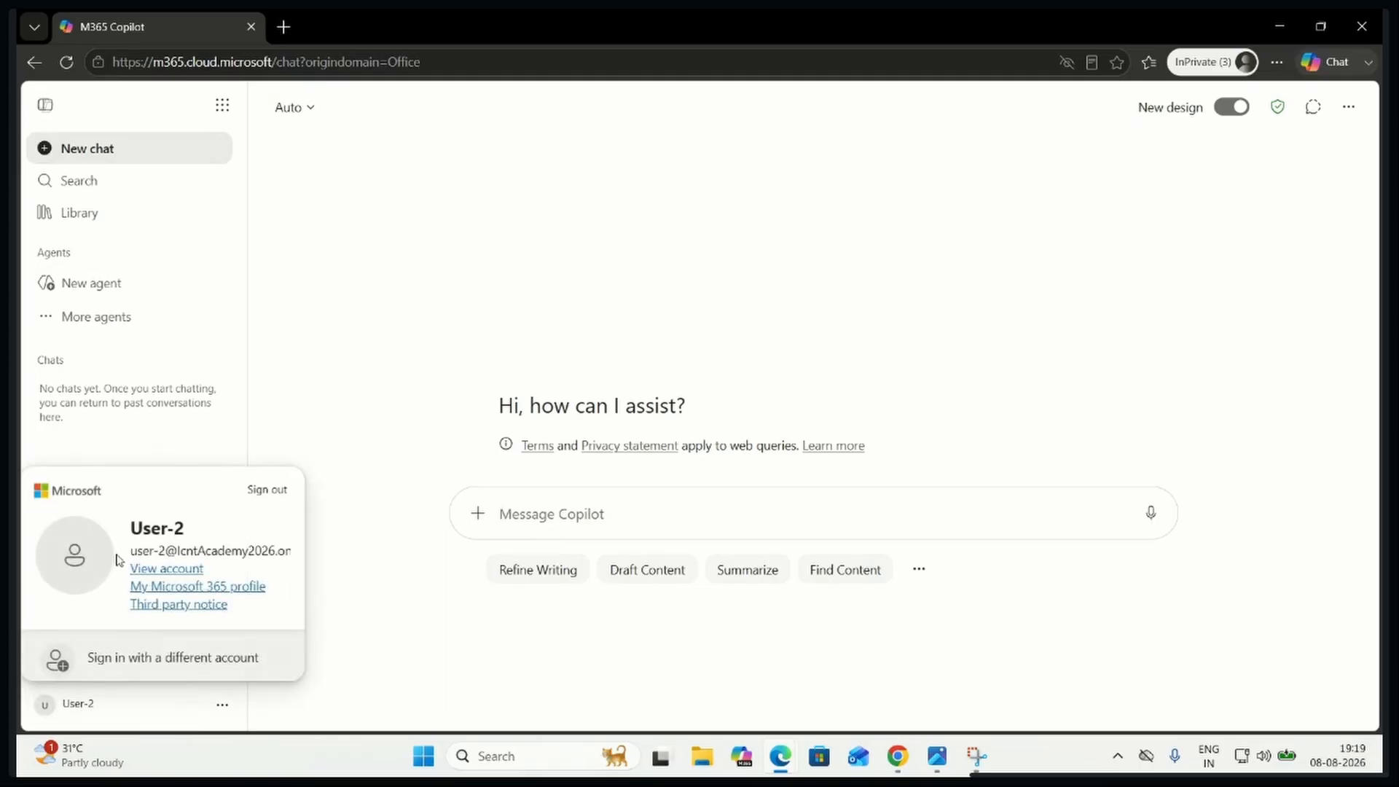
pyautogui.click(221, 106)
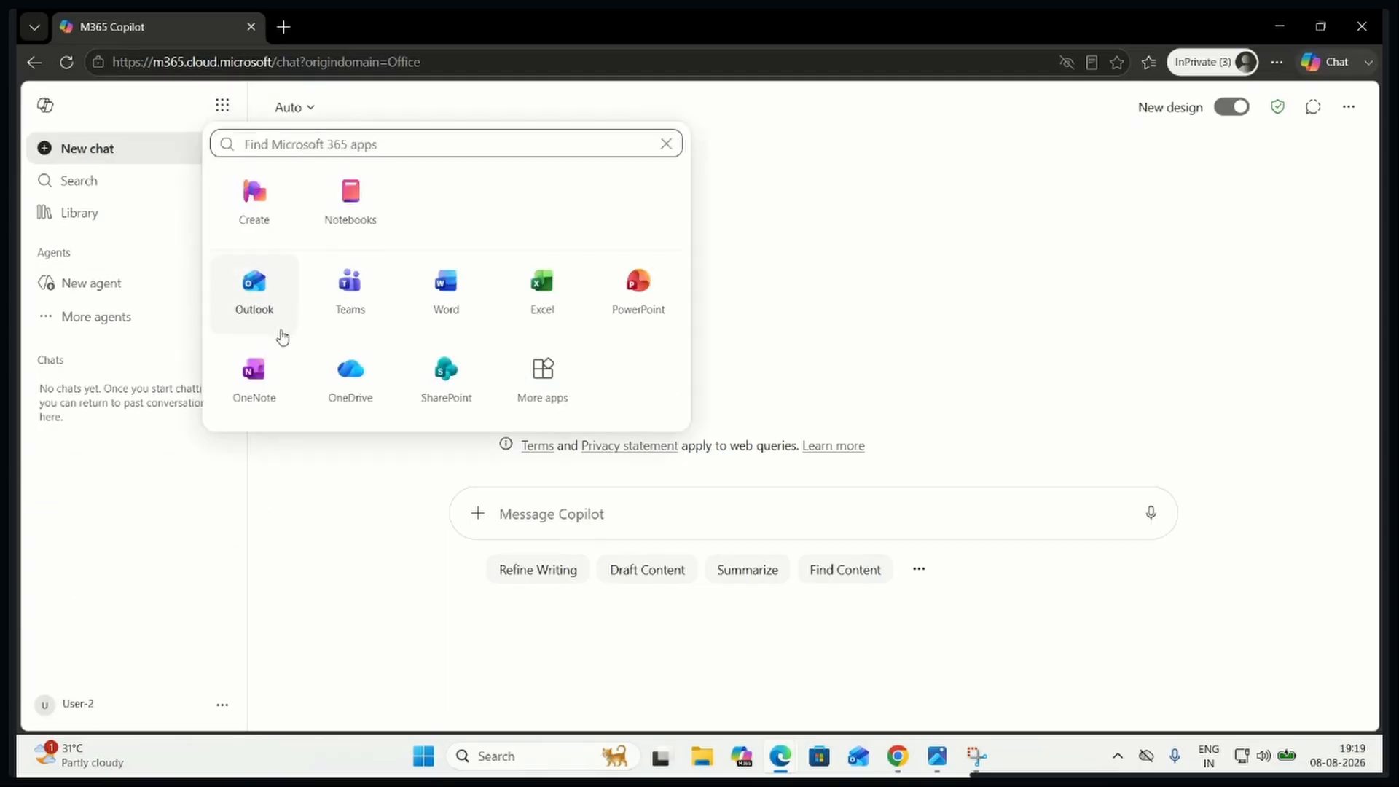
pyautogui.click(262, 303)
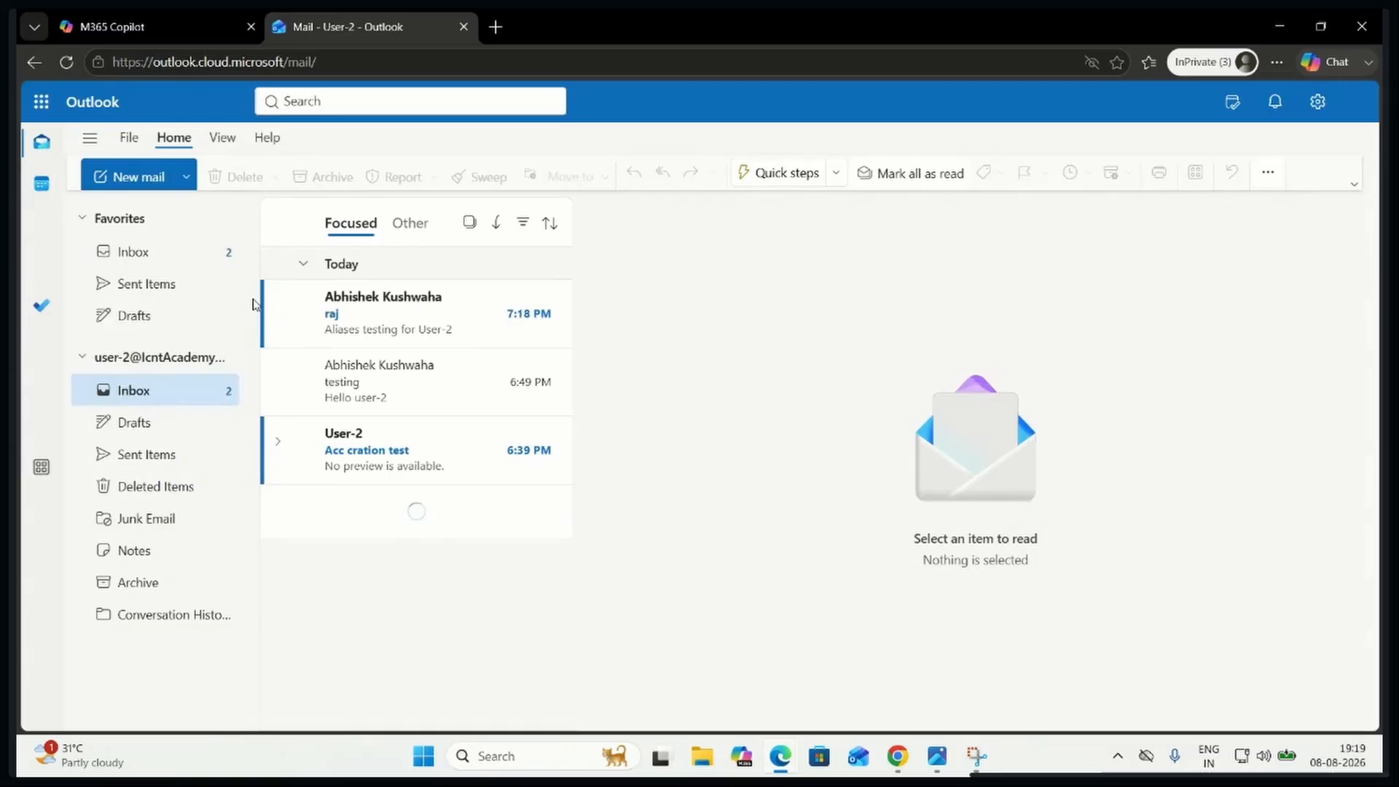
# Open the administrator's alias test email in User-2's inbox and view its recipient and body
pyautogui.click(400, 323)
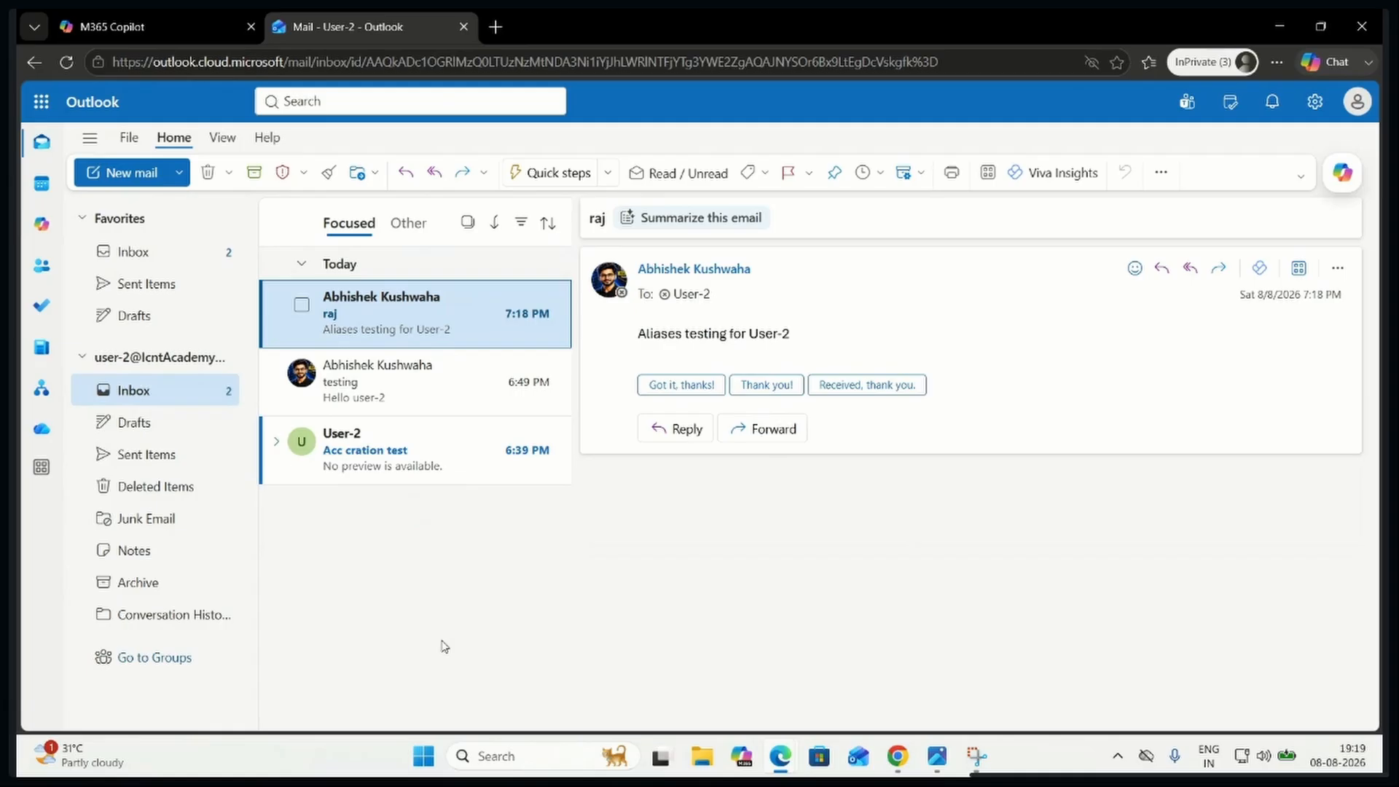
pyautogui.click(577, 629)
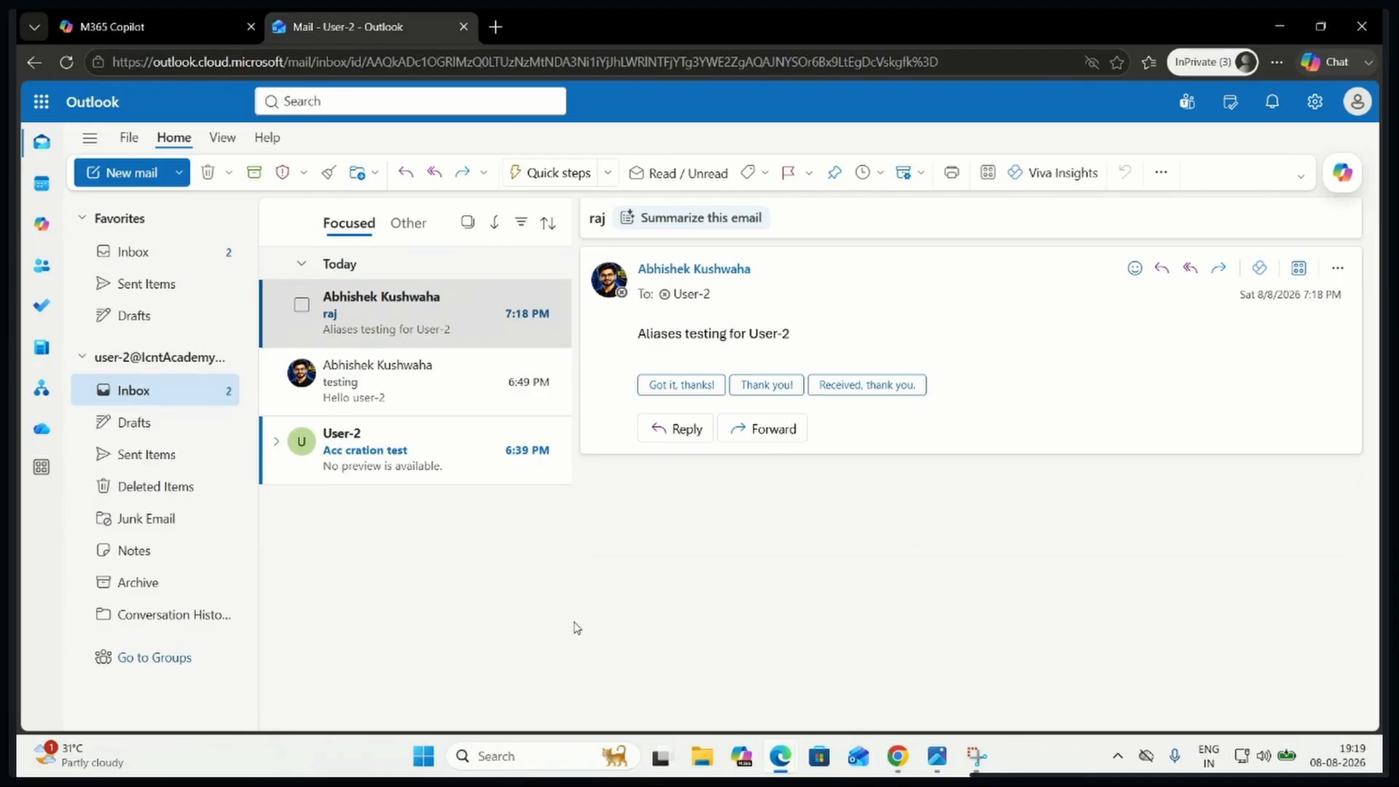
pyautogui.moveTo(793, 750)
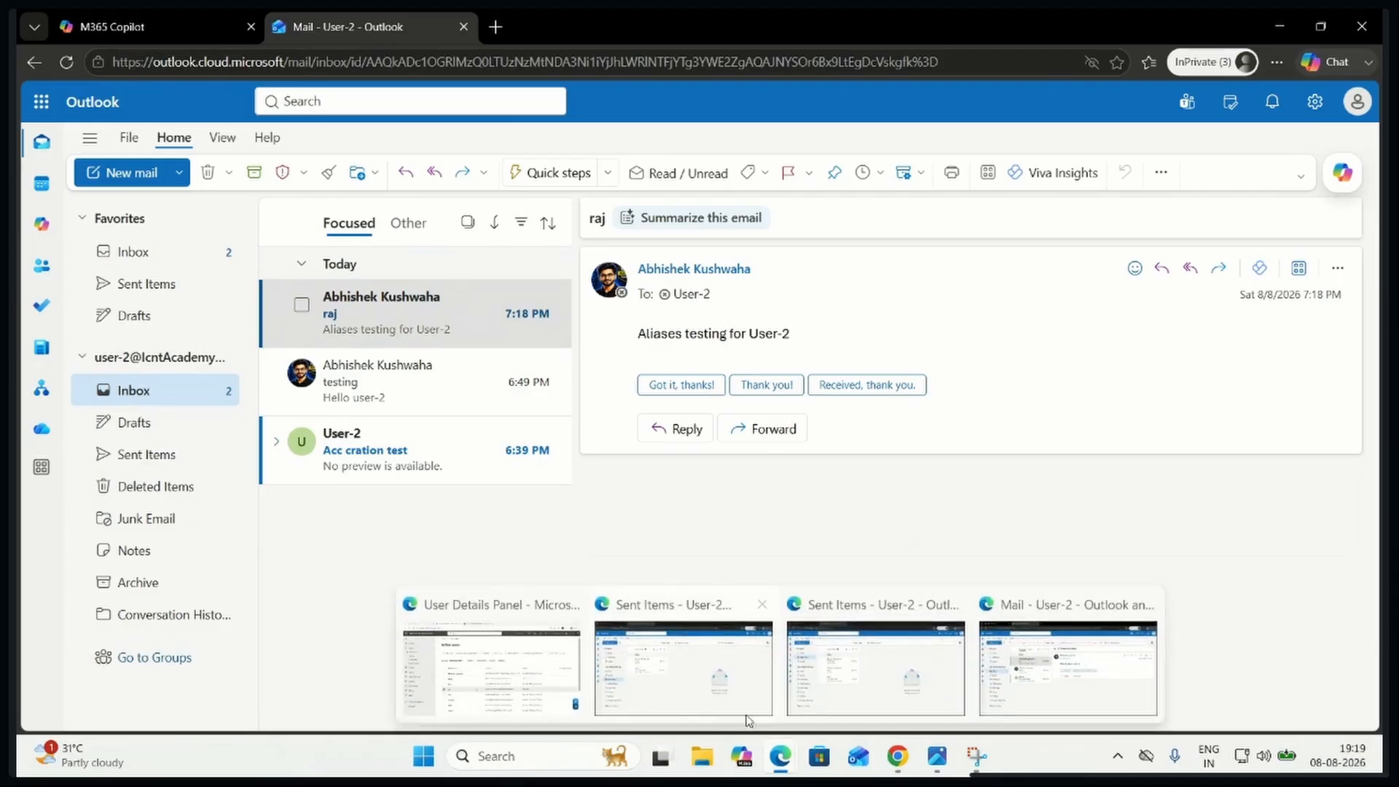
# Return to the admin center, close the administrator's Outlook tab, and sign User-2 out of all sessions from the account details
pyautogui.click(500, 670)
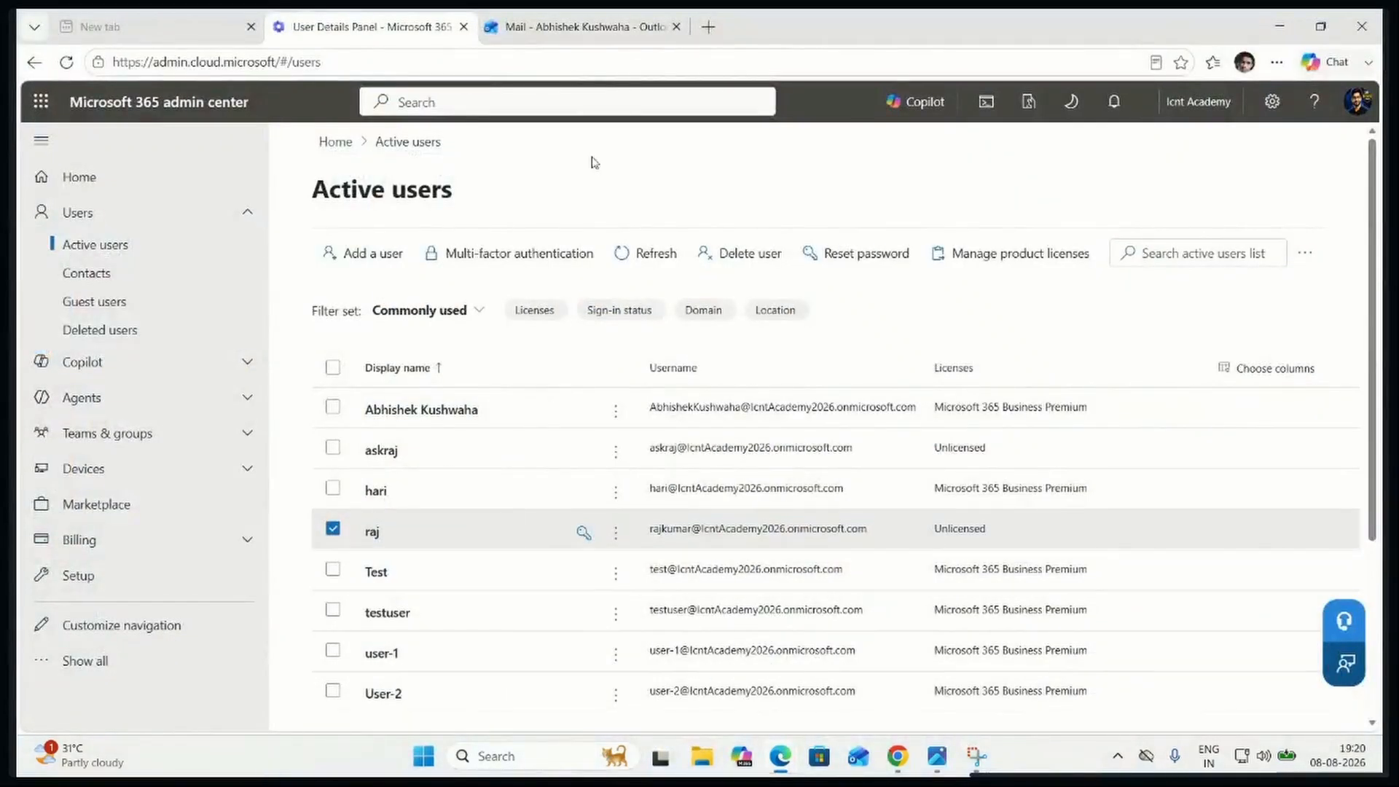
pyautogui.click(676, 27)
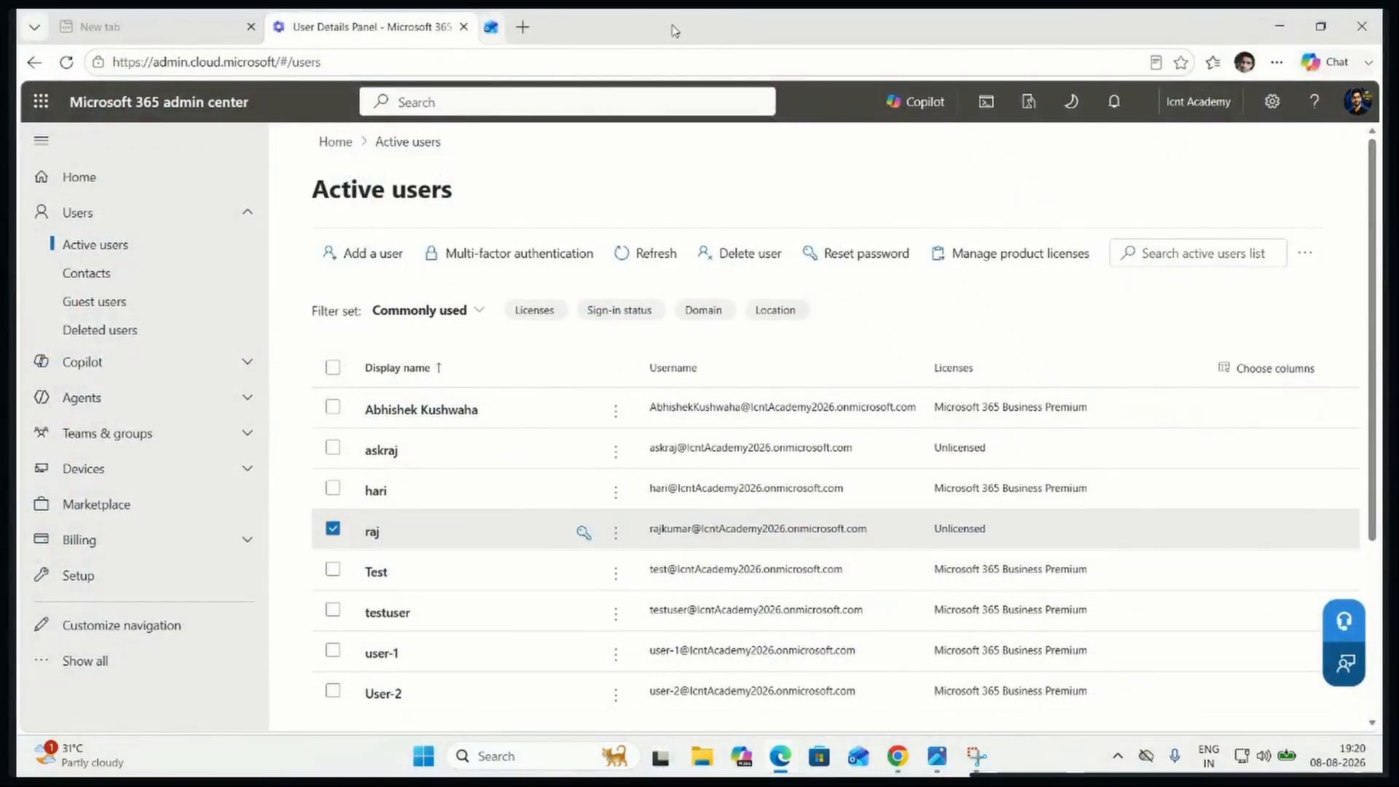
pyautogui.click(391, 695)
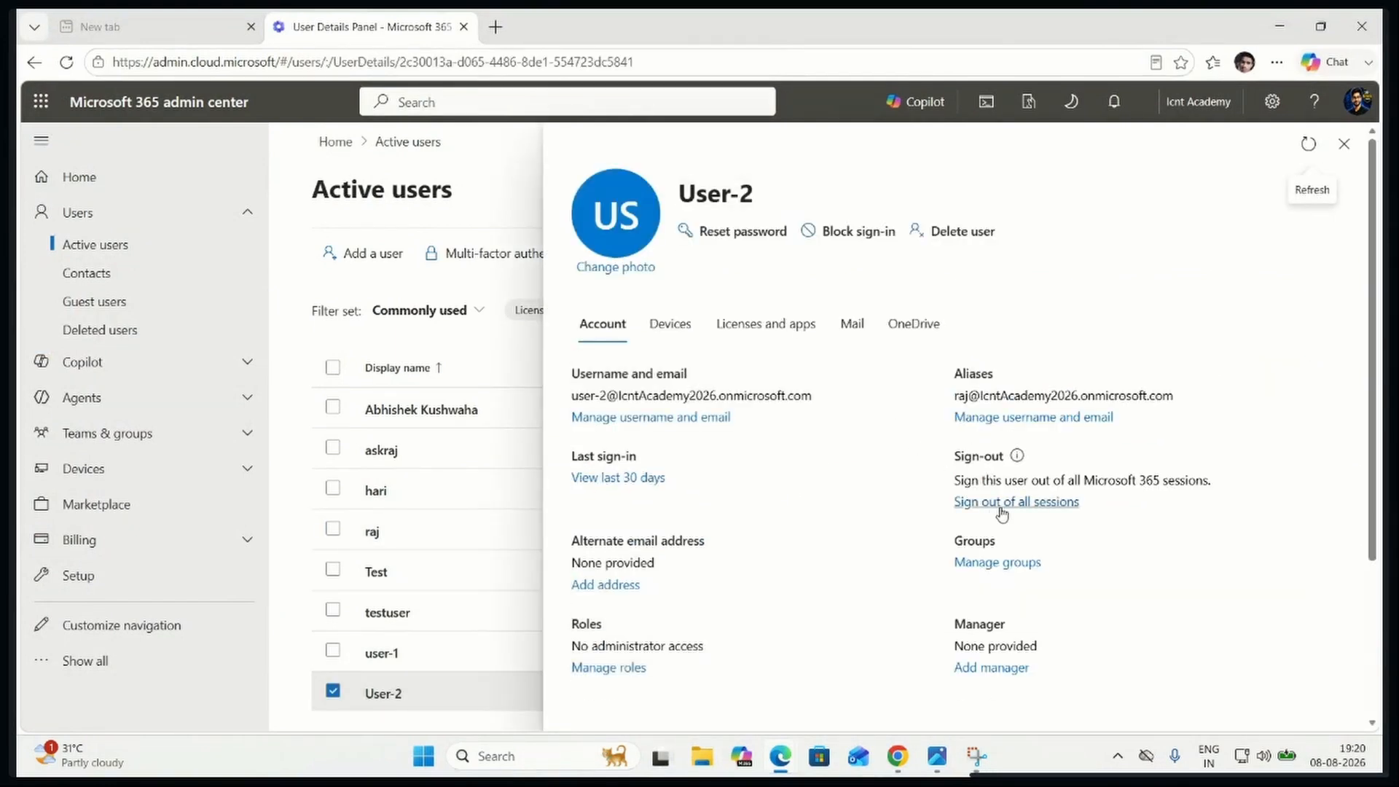
pyautogui.click(1052, 503)
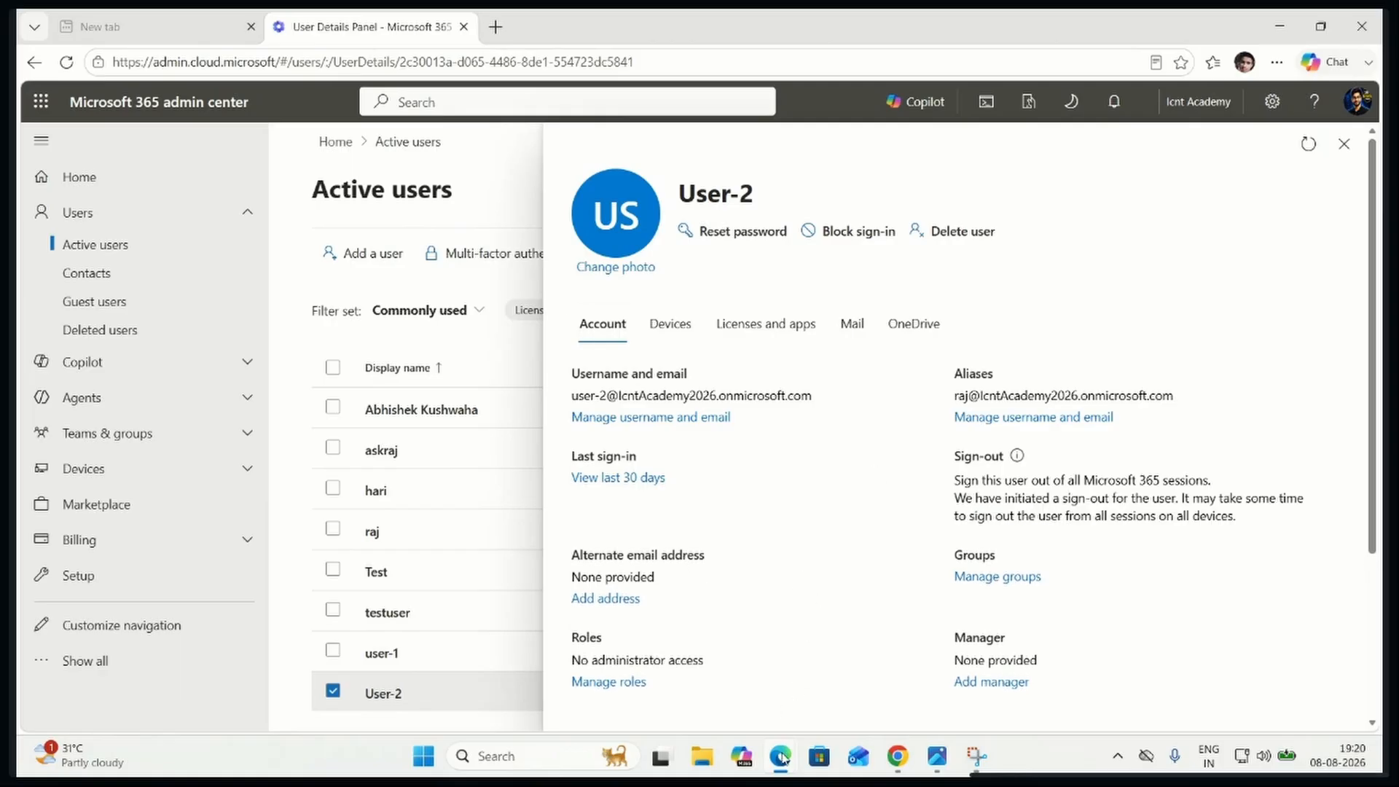
# Switch to User-2's InPrivate Outlook mailbox, view the signed-in account, and reload the page to check the session
pyautogui.moveTo(781, 760)
pyautogui.click(1067, 660)
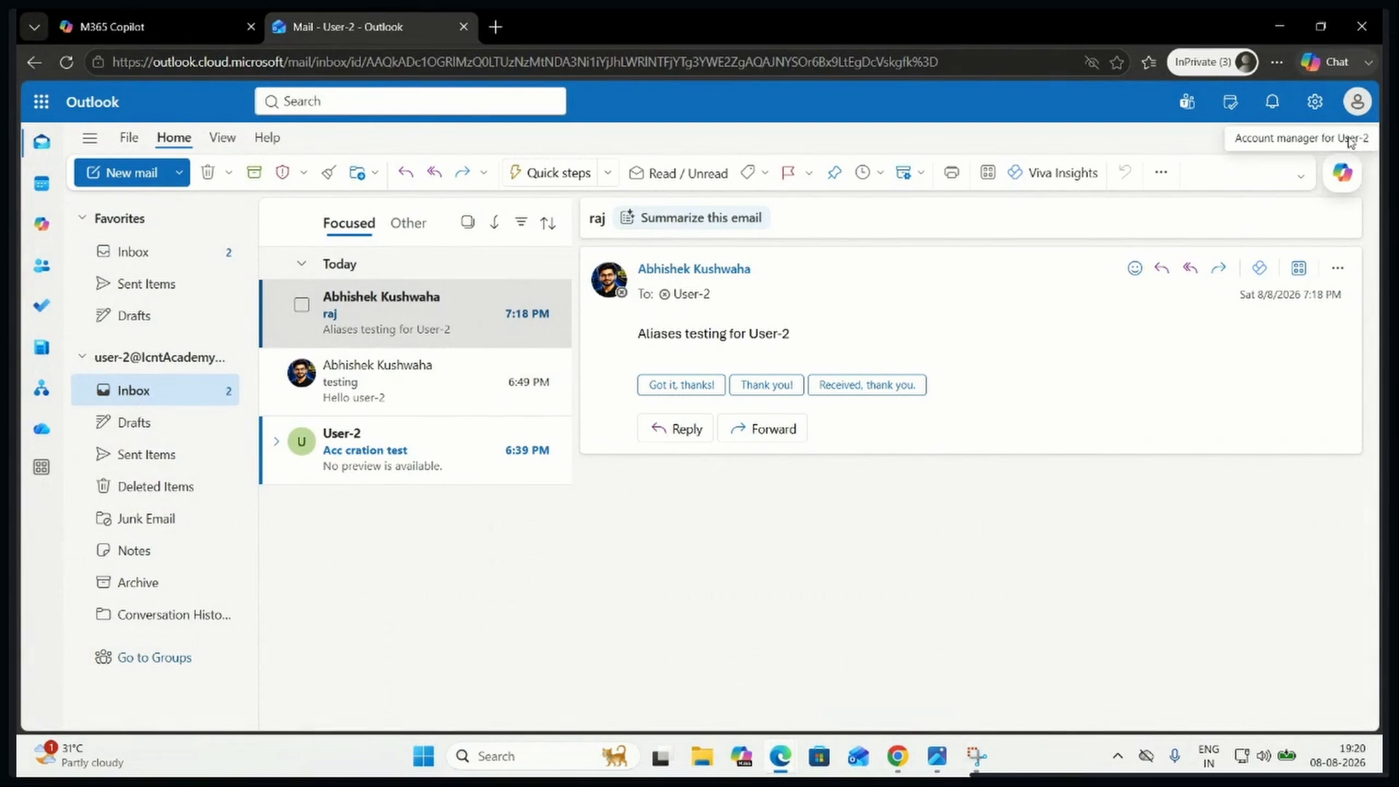
pyautogui.click(1357, 101)
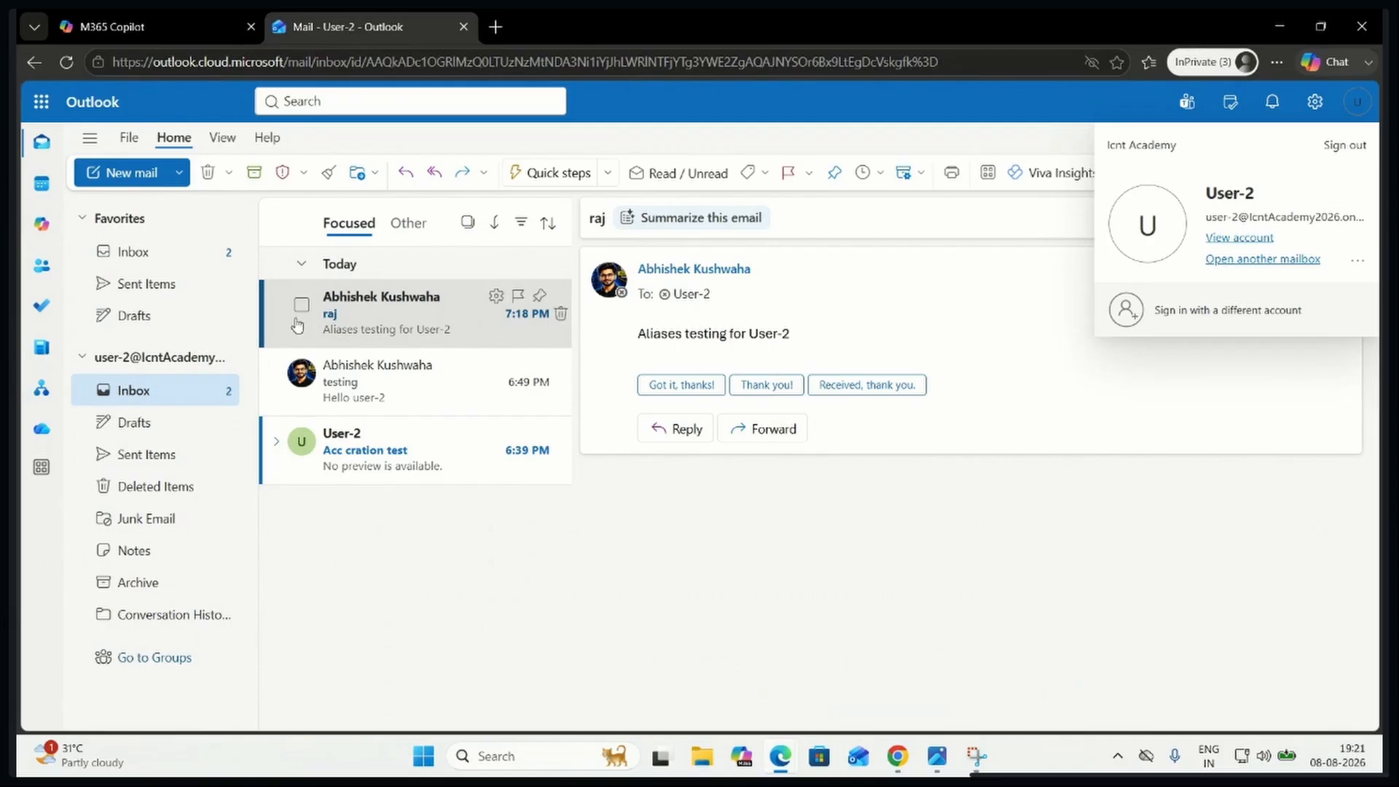
pyautogui.click(67, 62)
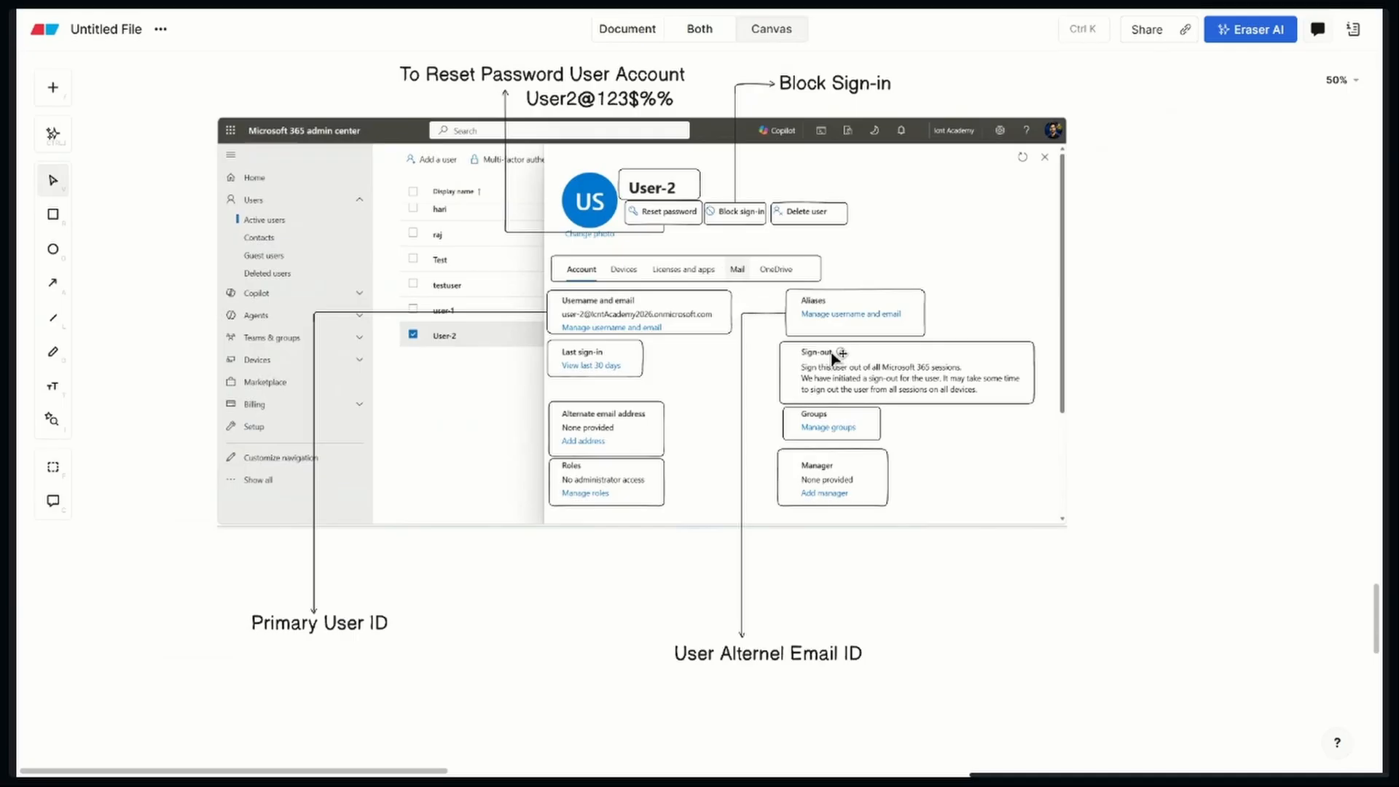
# Switch to the Eraser canvas and add the text "Ssecond Mail ID" directly beneath the "User Alternel Email ID" label
pyautogui.click(816, 658)
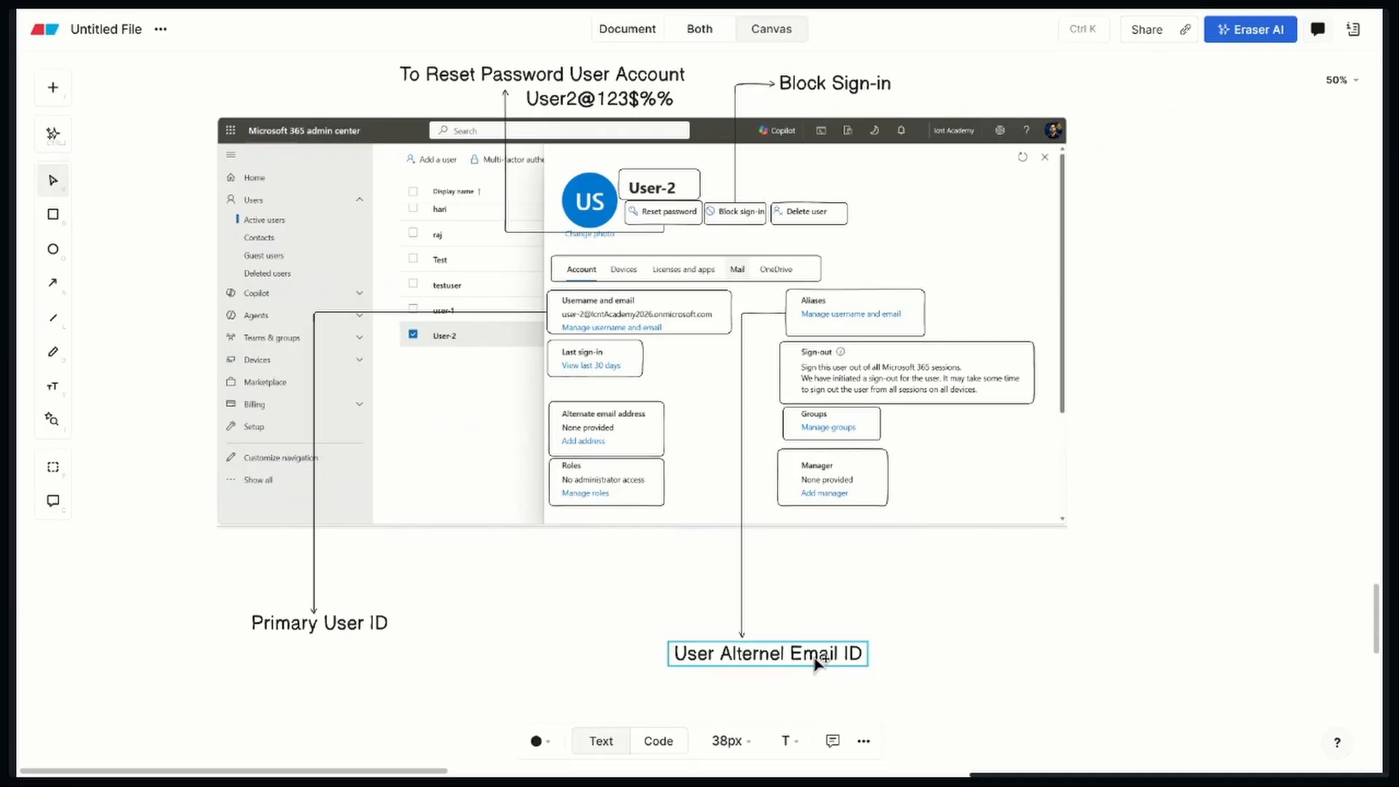
pyautogui.write('User Alternel Email ID')
pyautogui.moveTo(817, 663); pyautogui.dragTo(765, 687)
pyautogui.doubleClick(765, 684)
pyautogui.write('Sse')
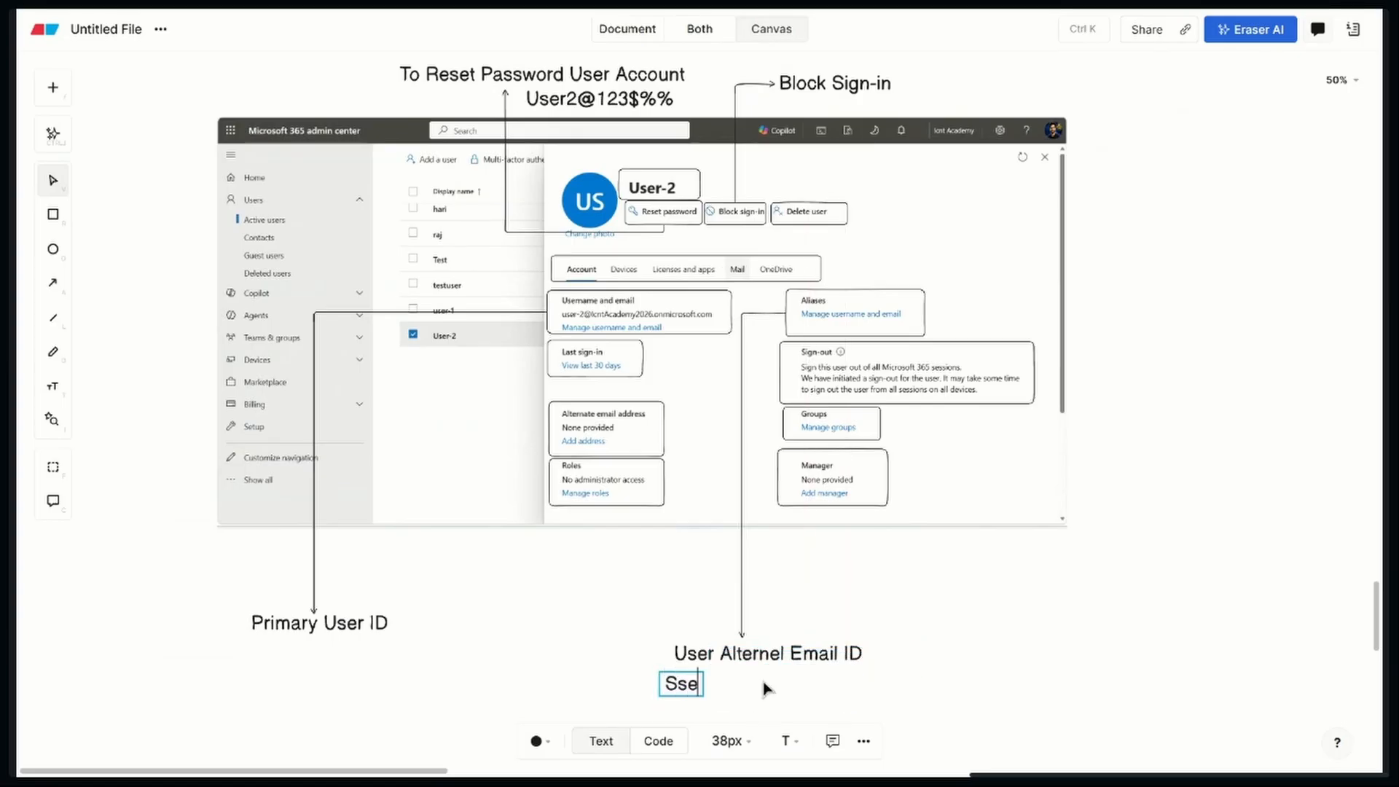
pyautogui.write('cond Mail ID')
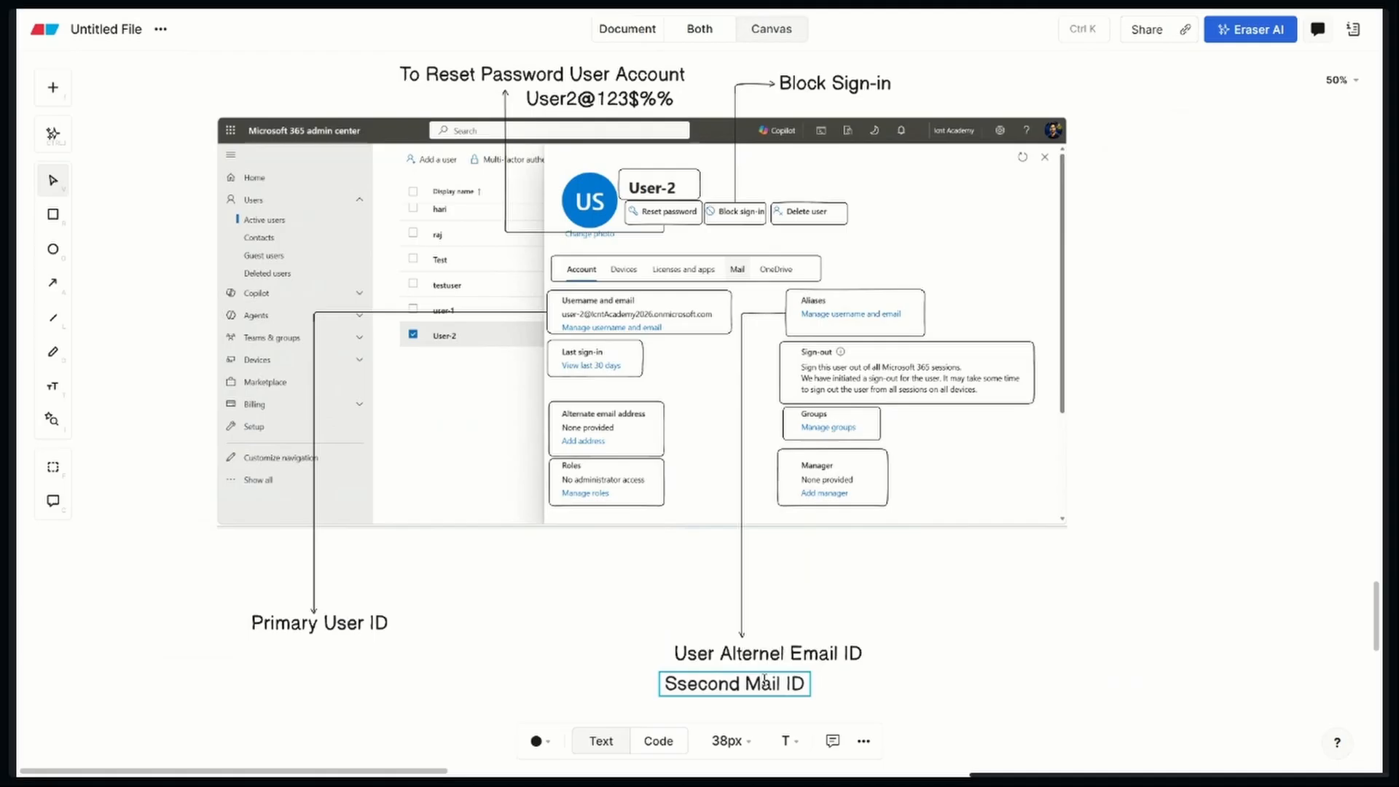
pyautogui.click(962, 686)
pyautogui.moveTo(759, 683); pyautogui.dragTo(775, 682)
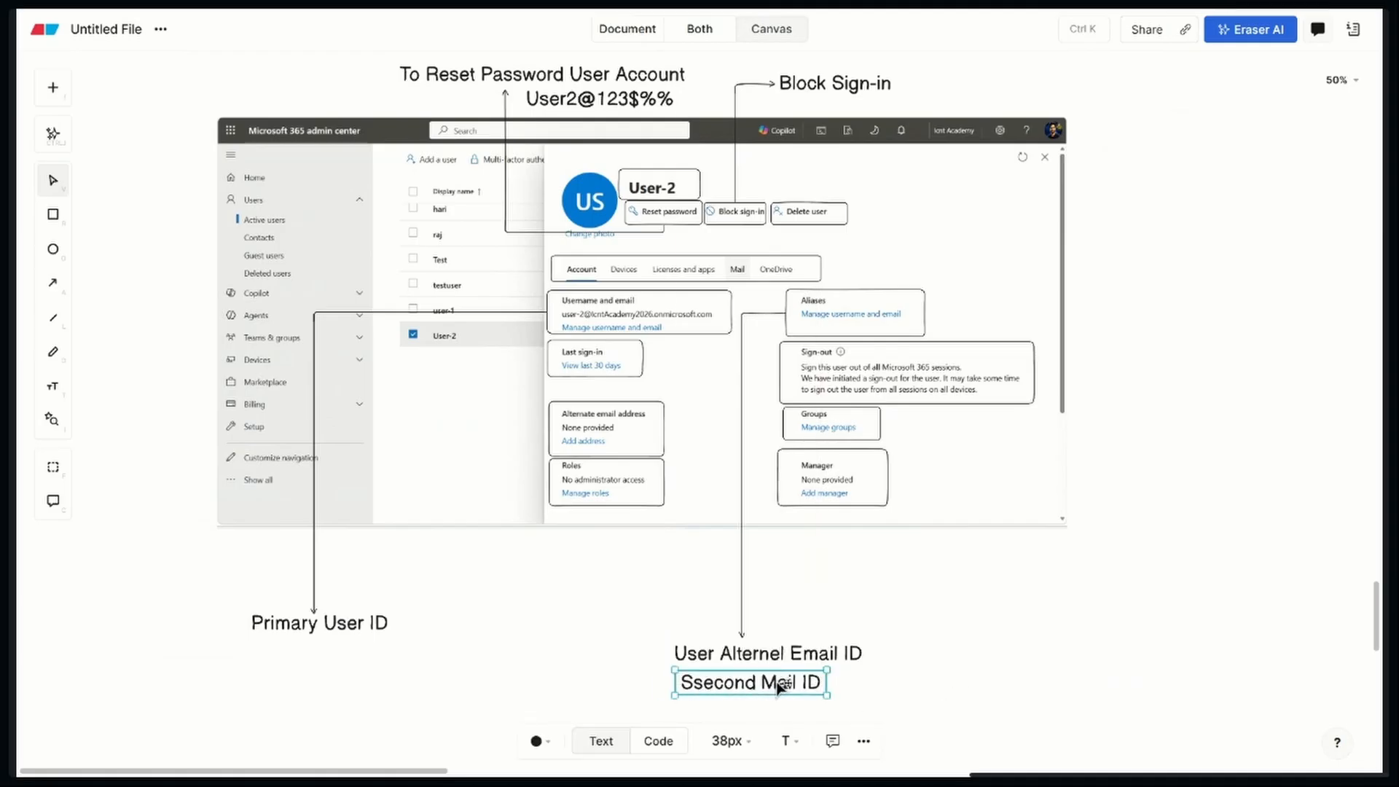
pyautogui.click(991, 665)
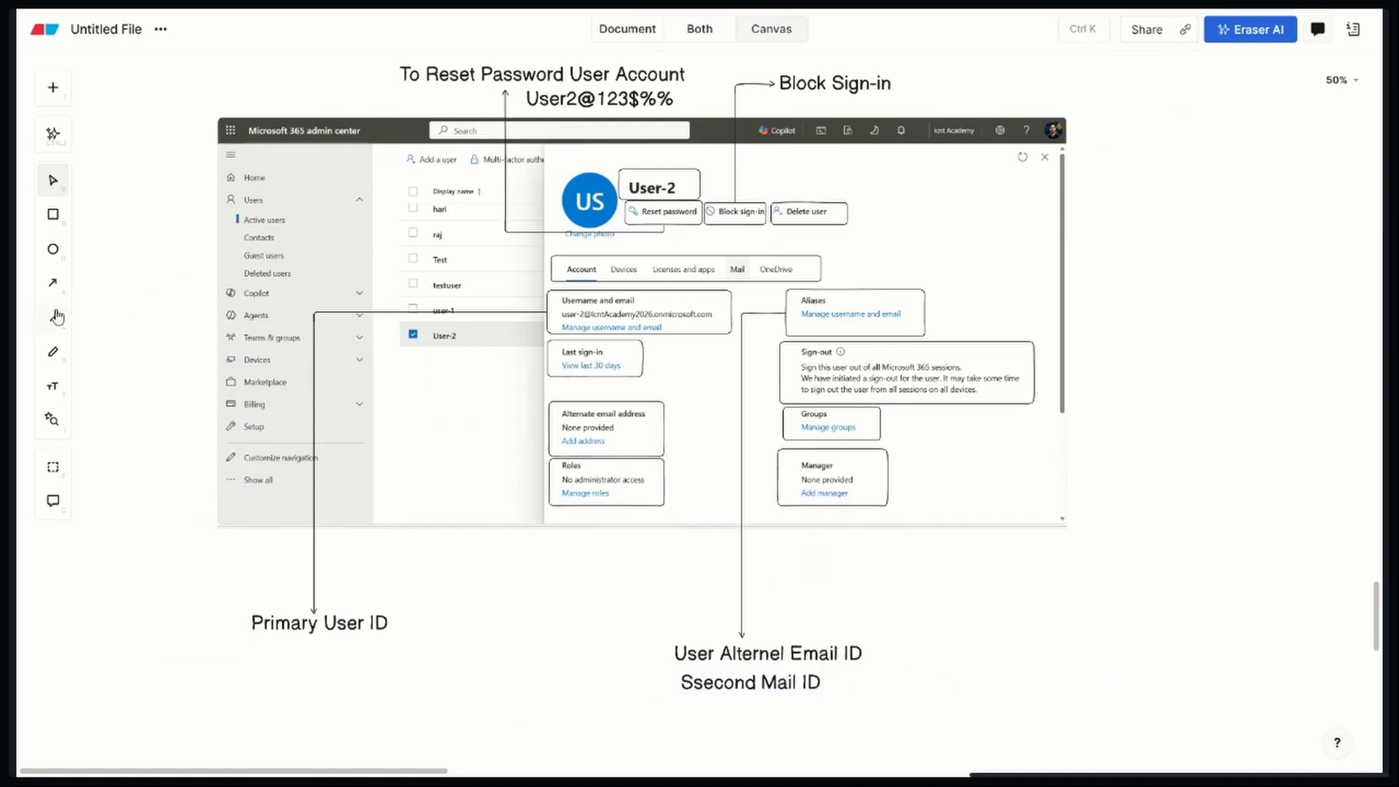
# Draw an arrow from the Last sign-in box down to the blank area below the admin center screenshot
pyautogui.click(52, 282)
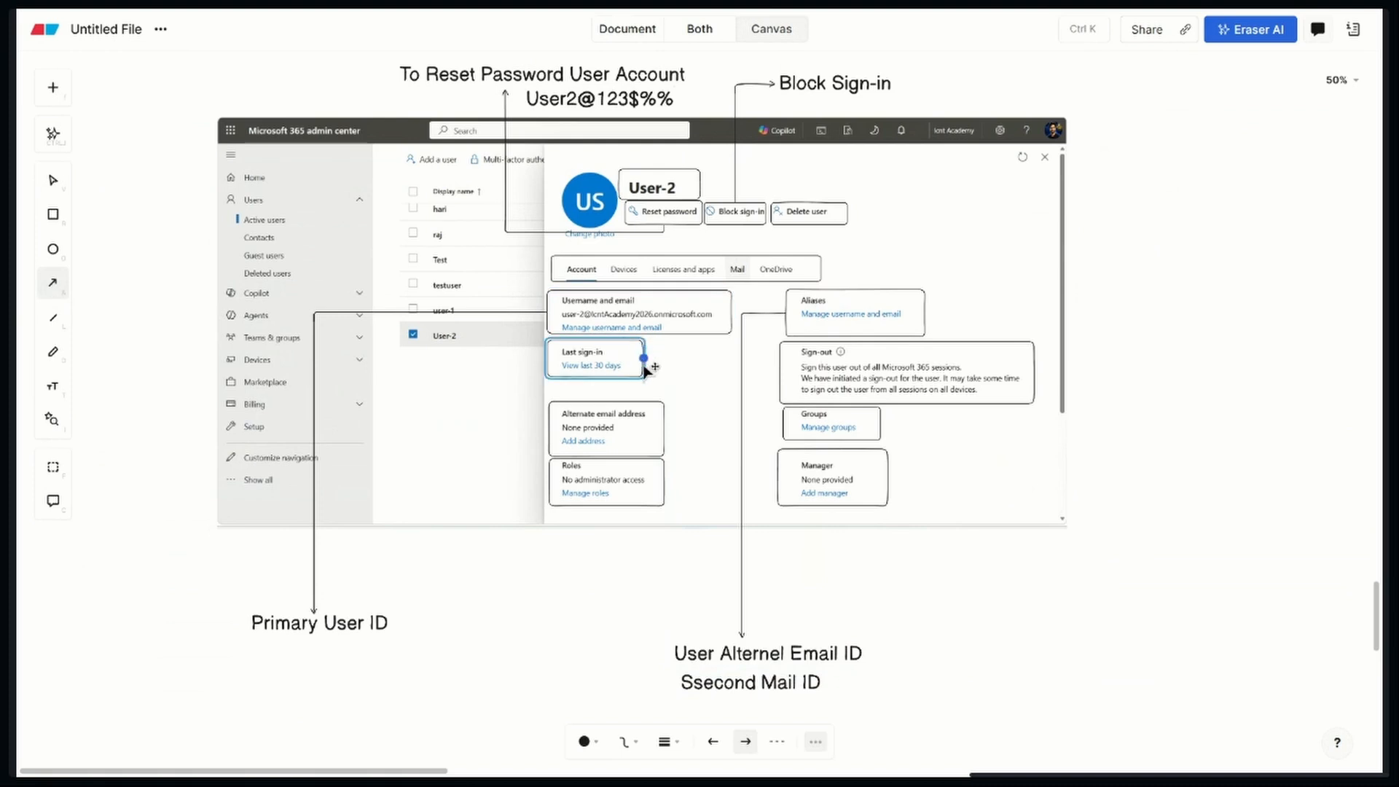
pyautogui.moveTo(545, 361)
pyautogui.mouseDown()
pyautogui.moveTo(474, 556)
pyautogui.moveTo(472, 689)
pyautogui.moveTo(443, 710)
pyautogui.mouseUp()
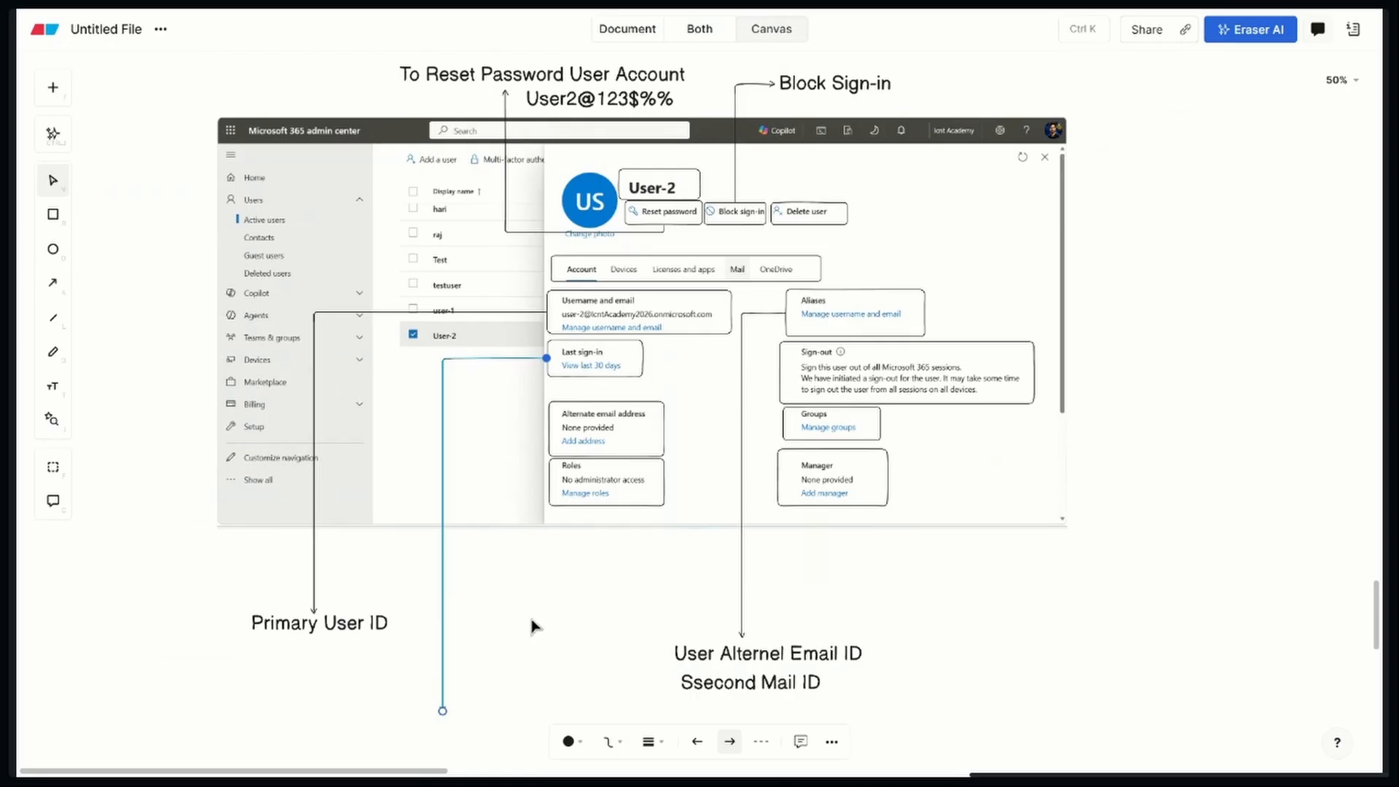
pyautogui.click(566, 669)
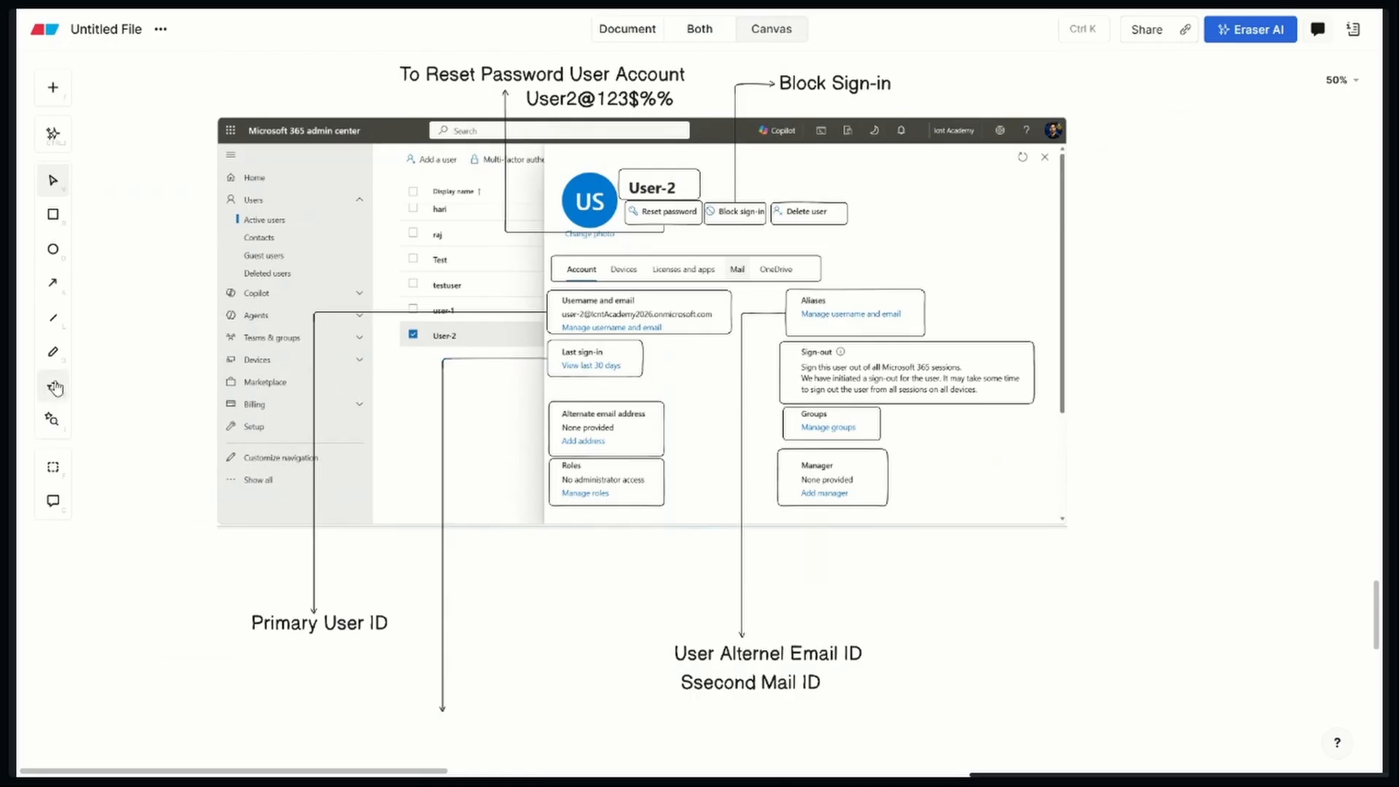
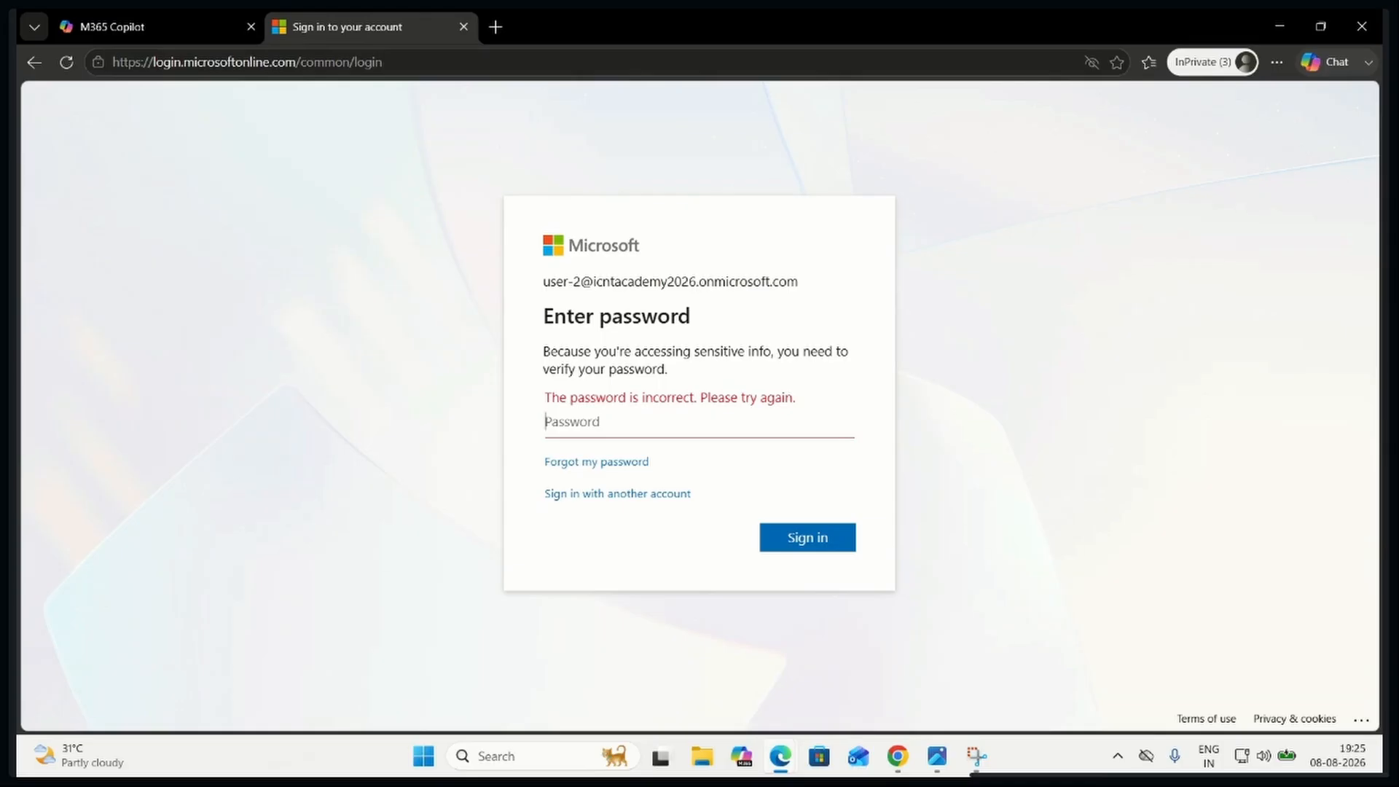
# Close User-2's remaining InPrivate Outlook and M365 Copilot sessions except the sign-in page, and return to the admin center
pyautogui.hotkey('alt', 'Tab')
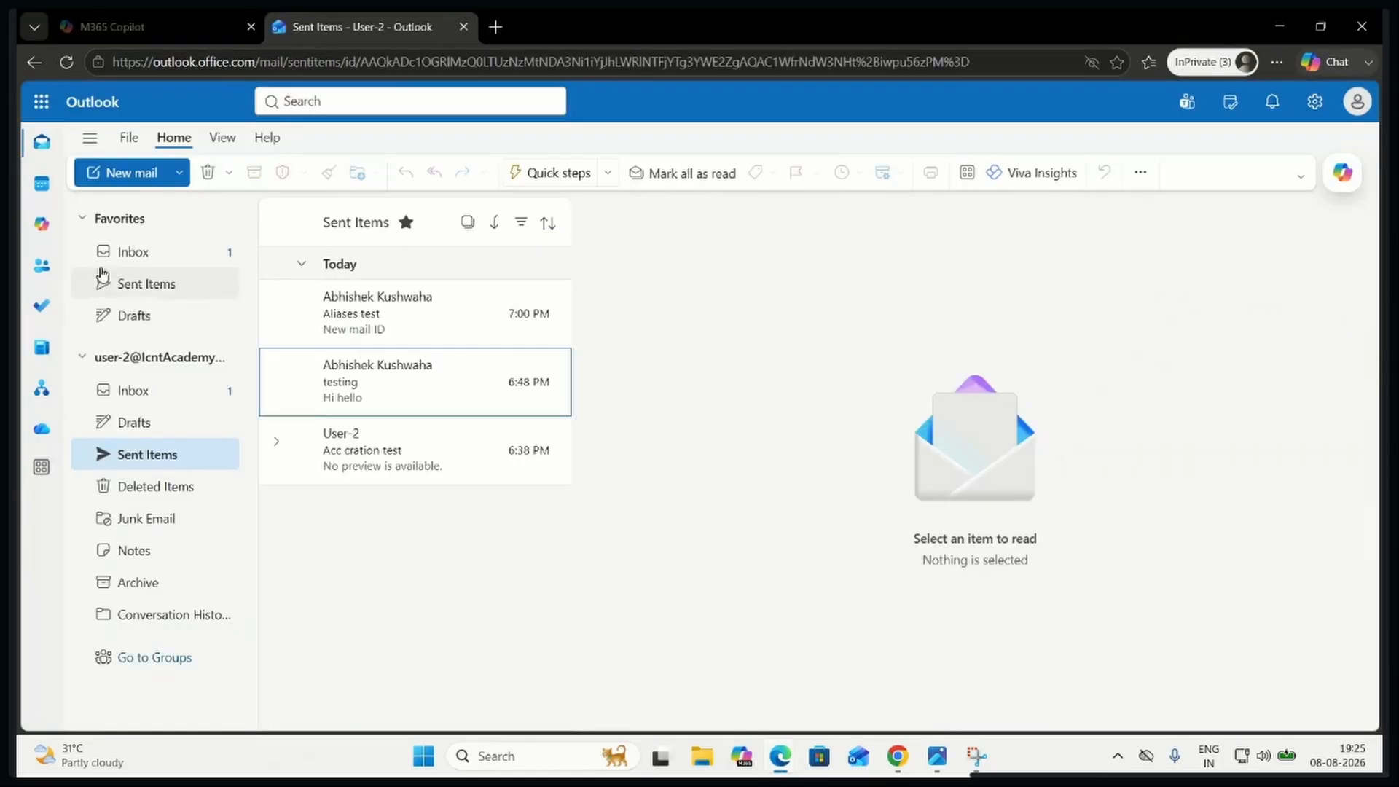
pyautogui.click(464, 27)
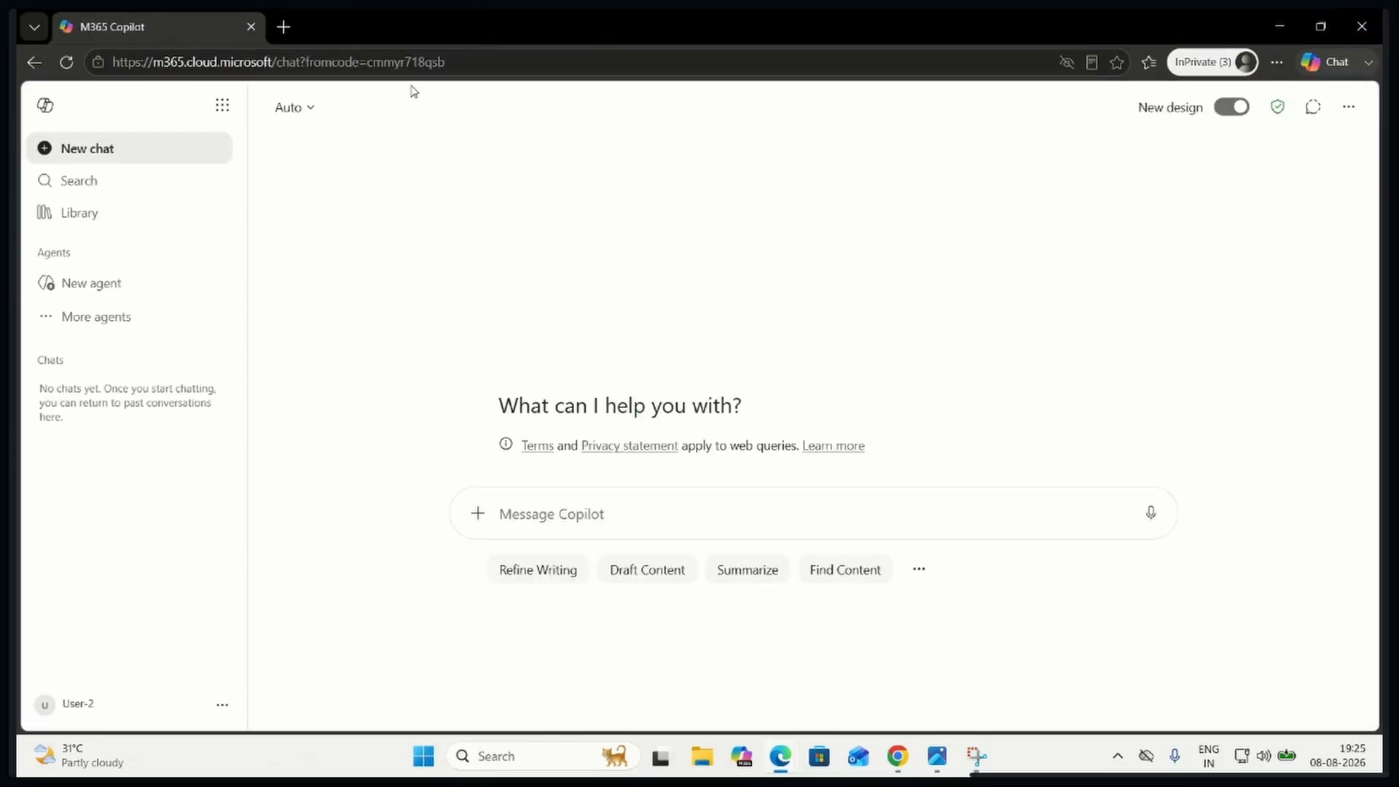
pyautogui.click(1362, 27)
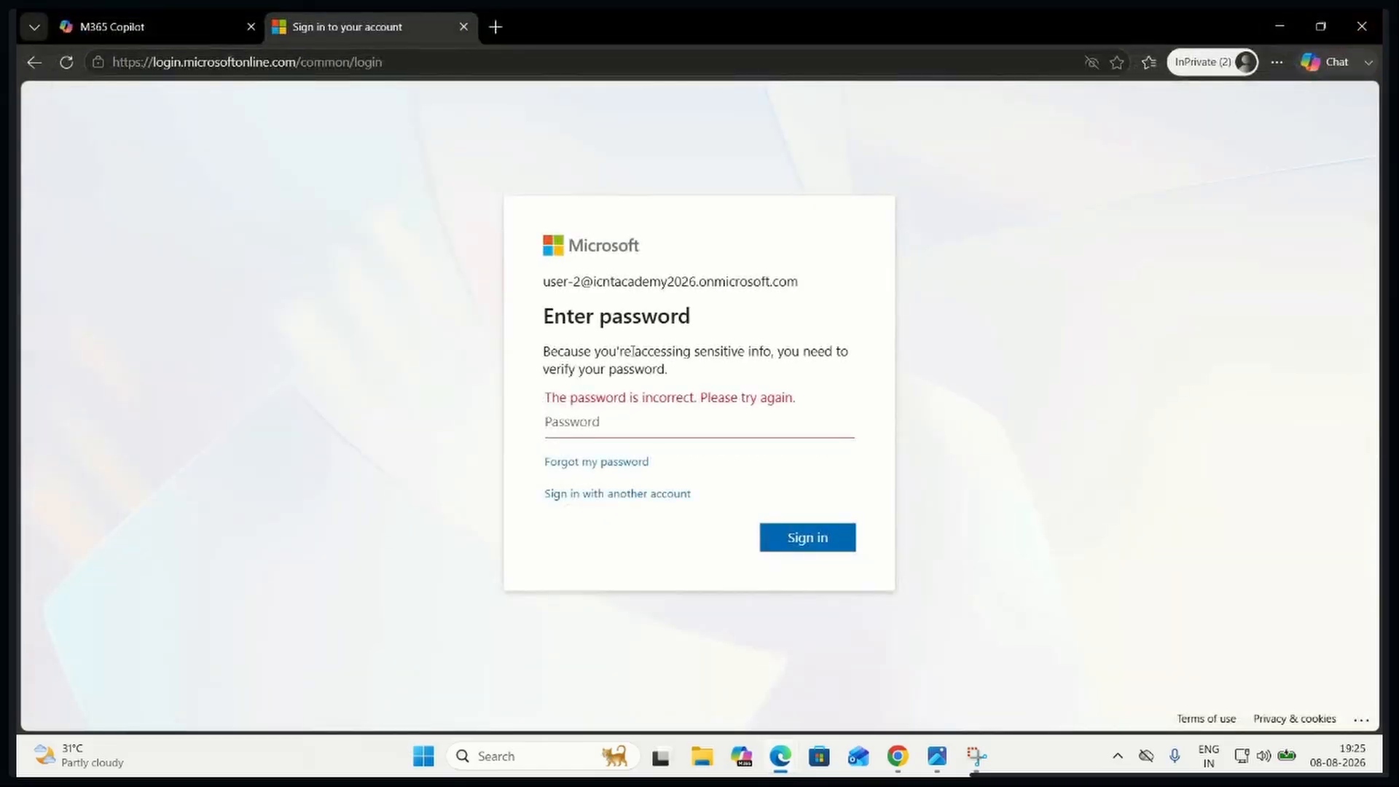
pyautogui.click(154, 27)
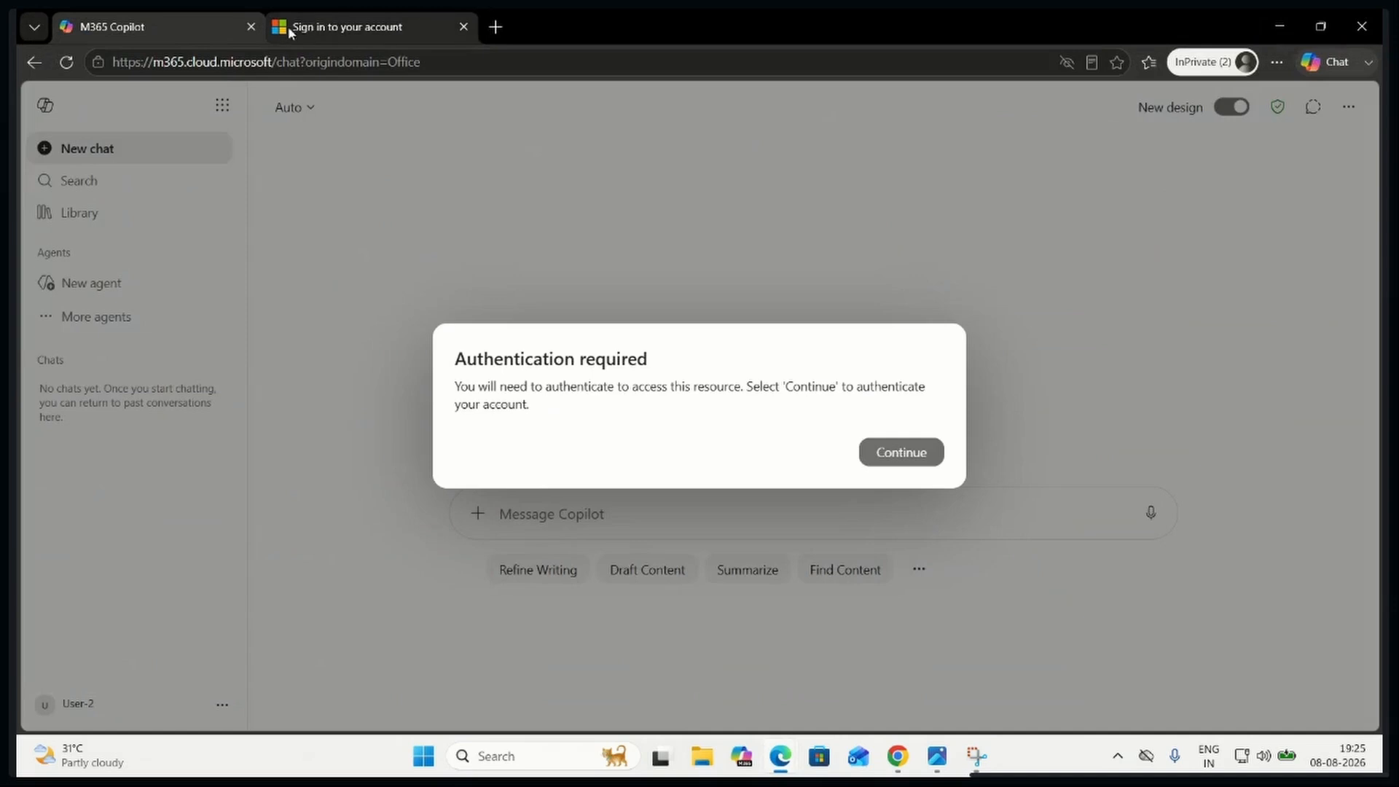
pyautogui.click(250, 27)
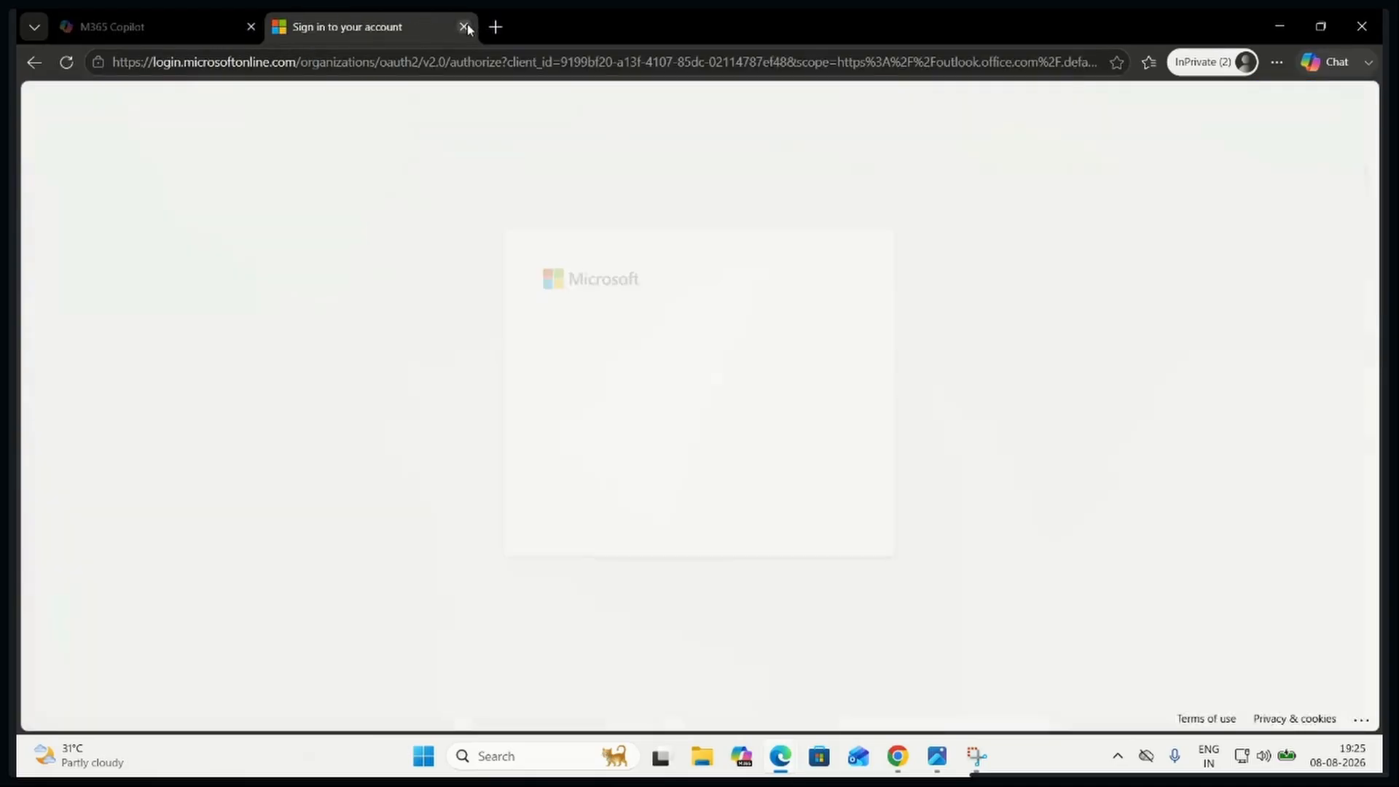
pyautogui.click(463, 27)
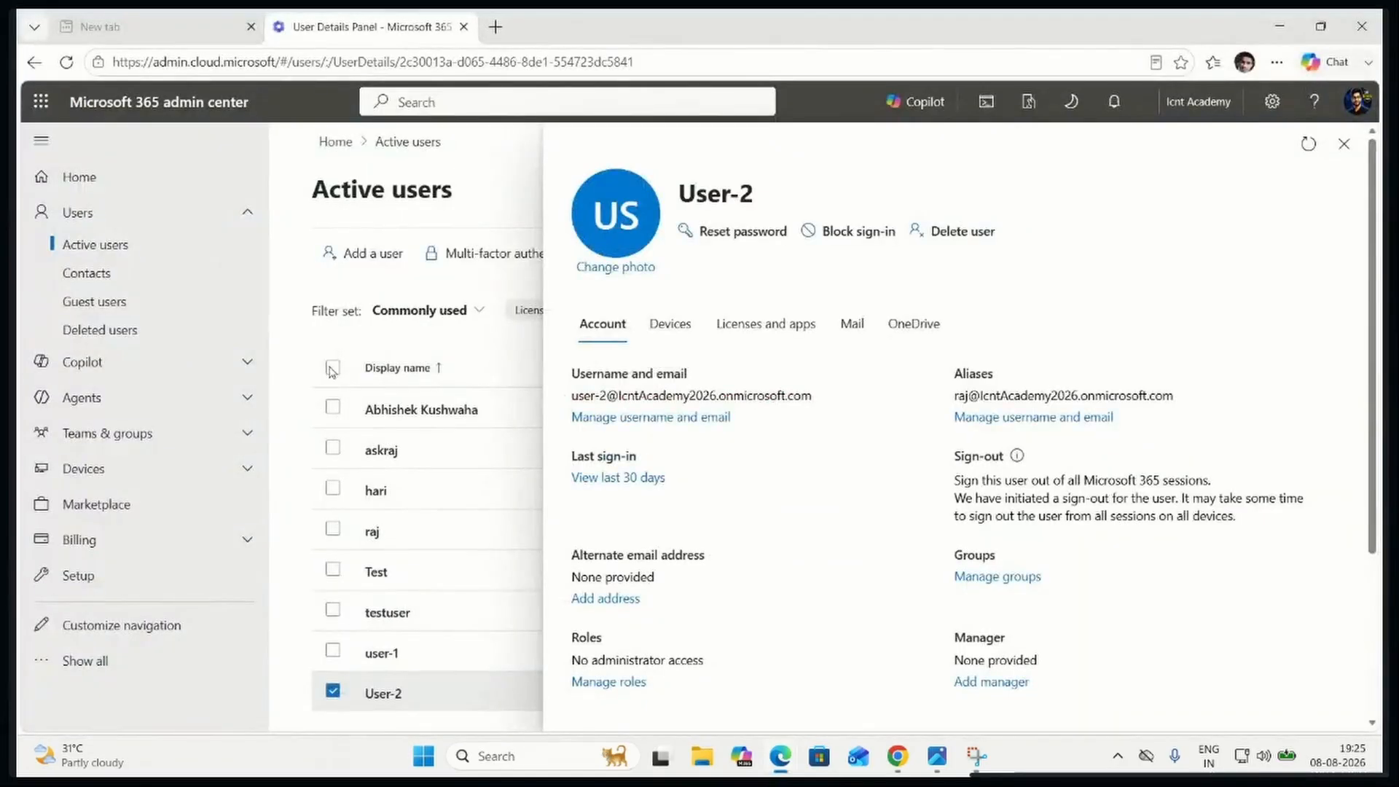
# Reopen User-2's account details and start a password reset with automatic password creation turned off
pyautogui.click(1343, 145)
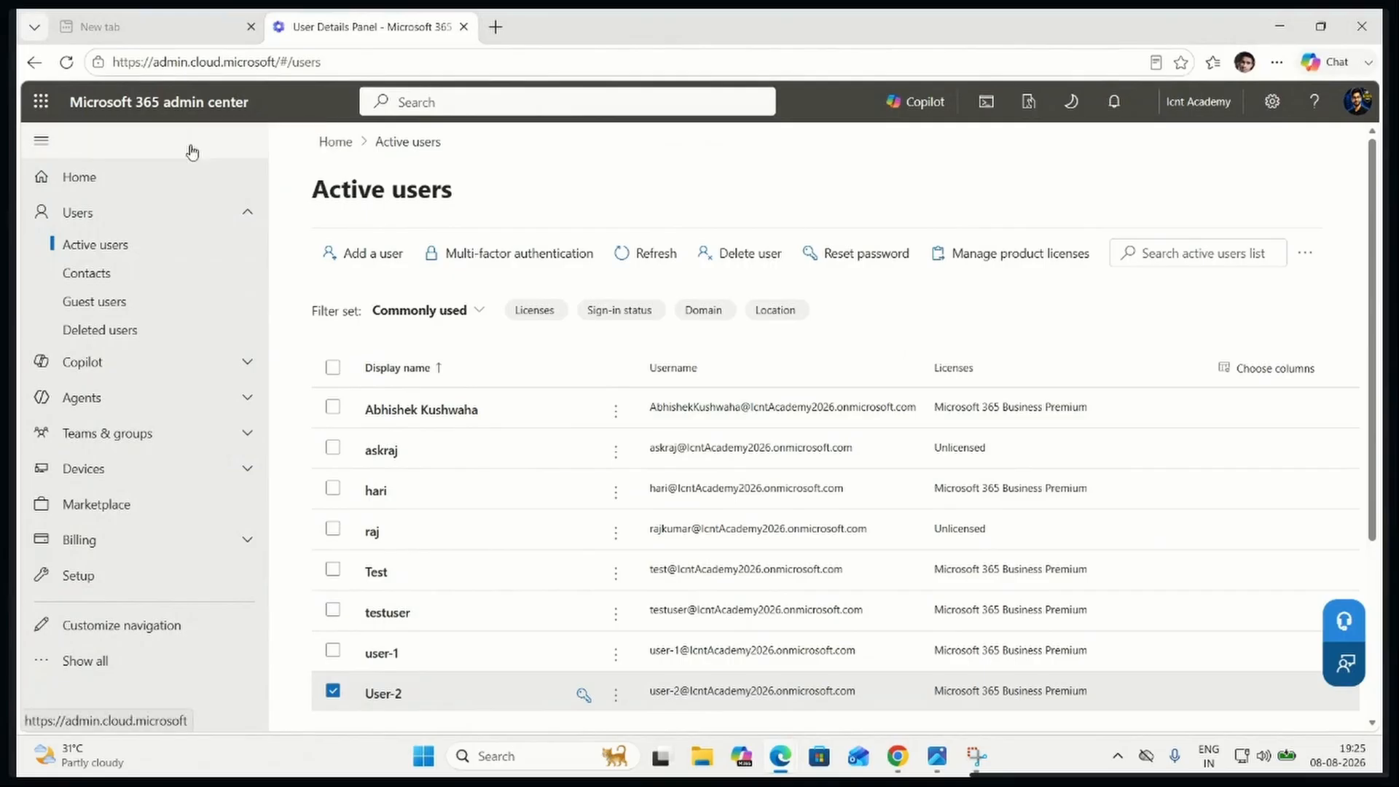
pyautogui.click(384, 696)
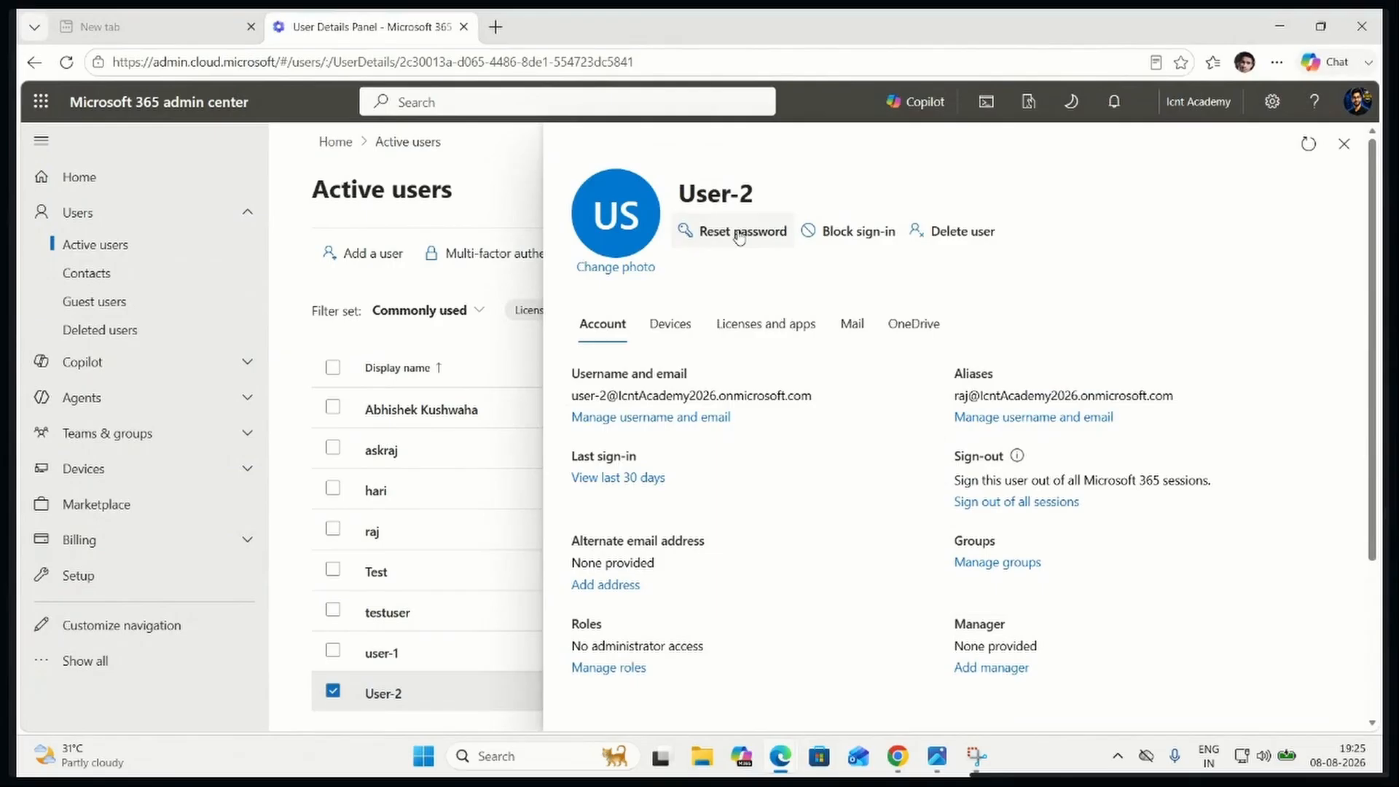
pyautogui.click(739, 234)
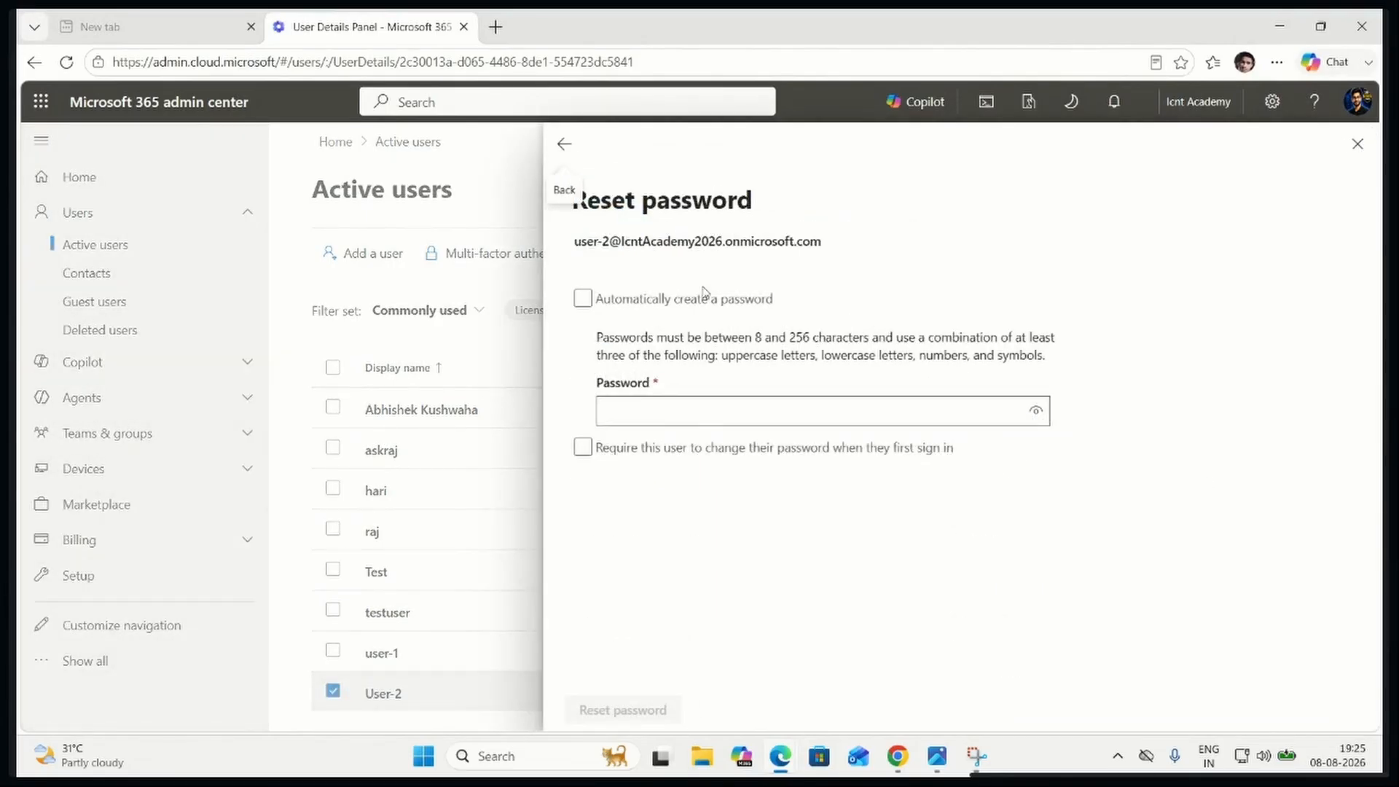
pyautogui.click(583, 302)
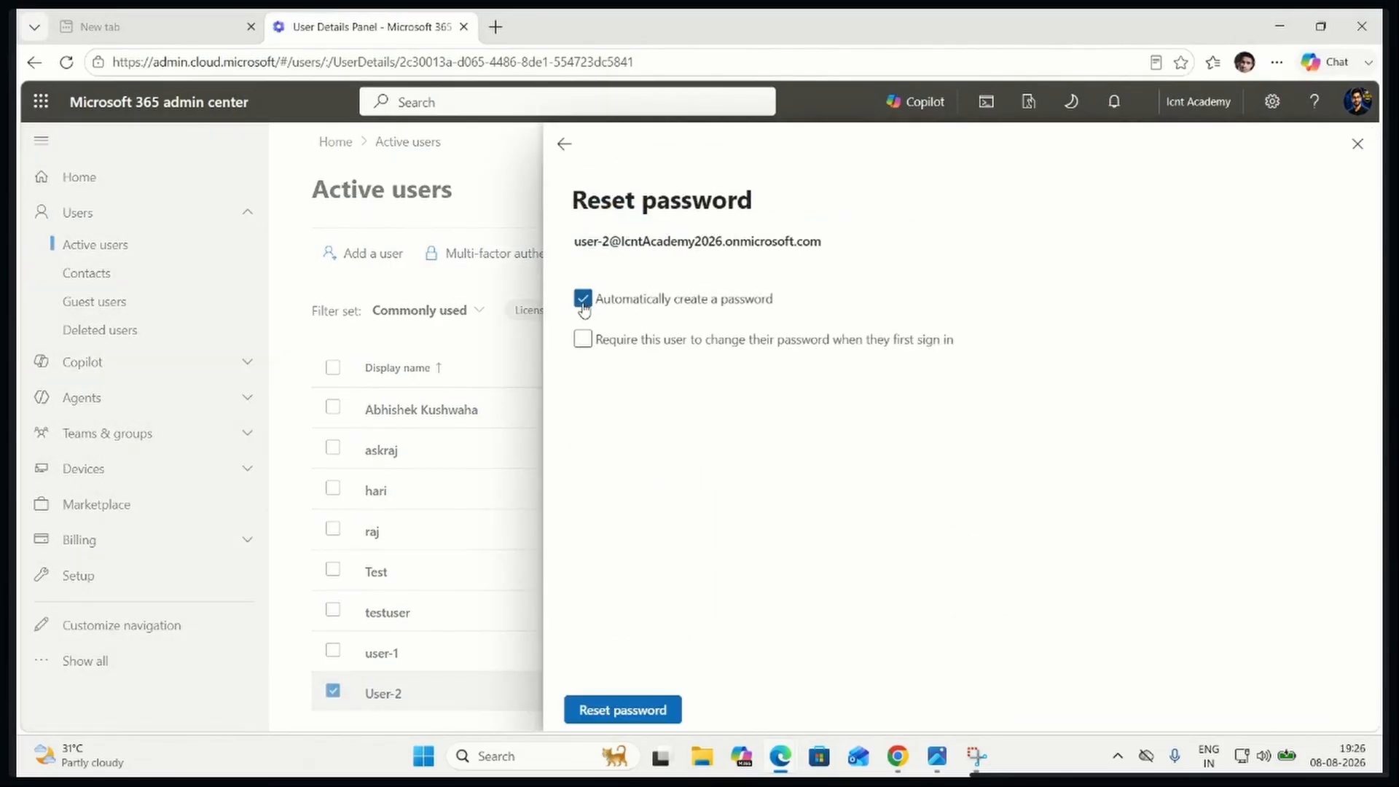
pyautogui.click(583, 301)
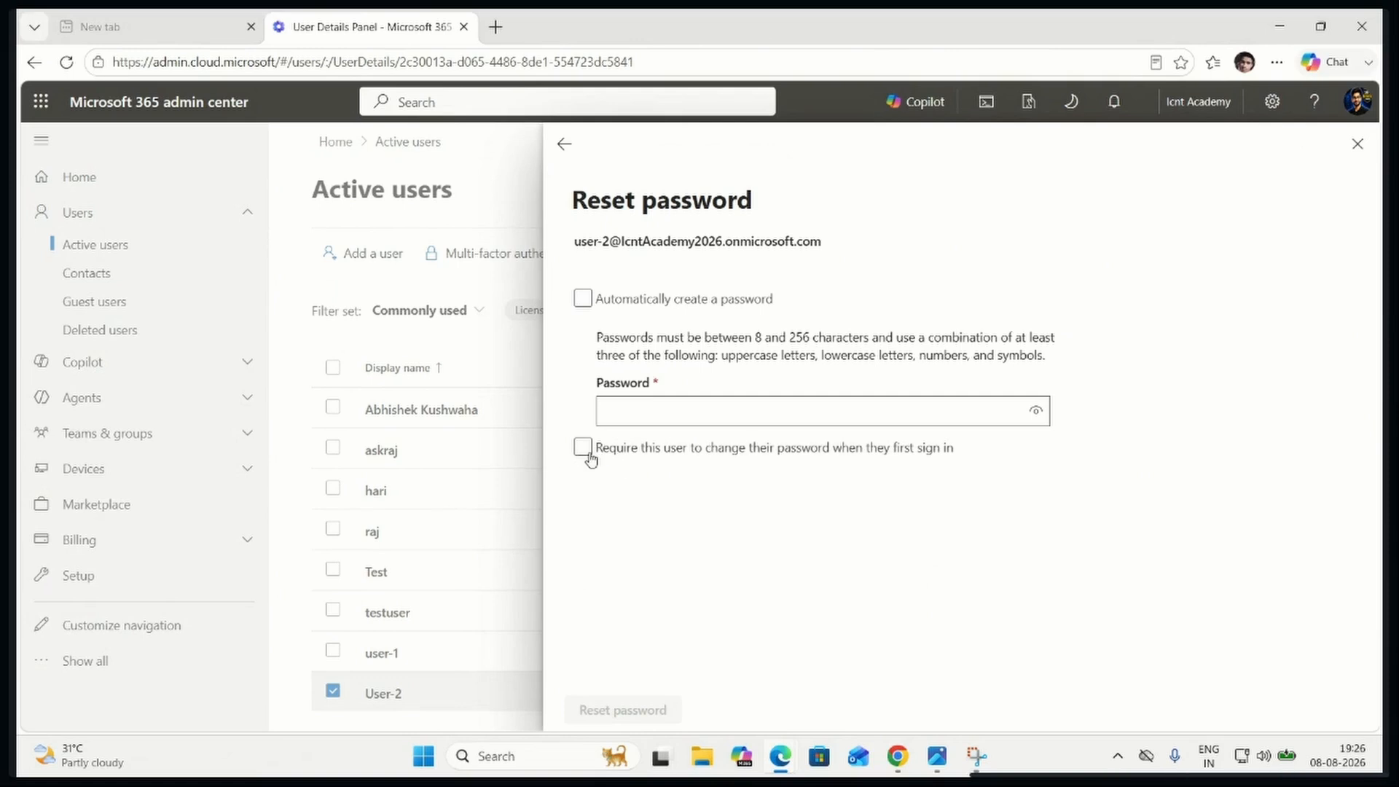
# Enter a new account password for User-2, require a password change at first sign-in, and complete the reset
pyautogui.click(687, 410)
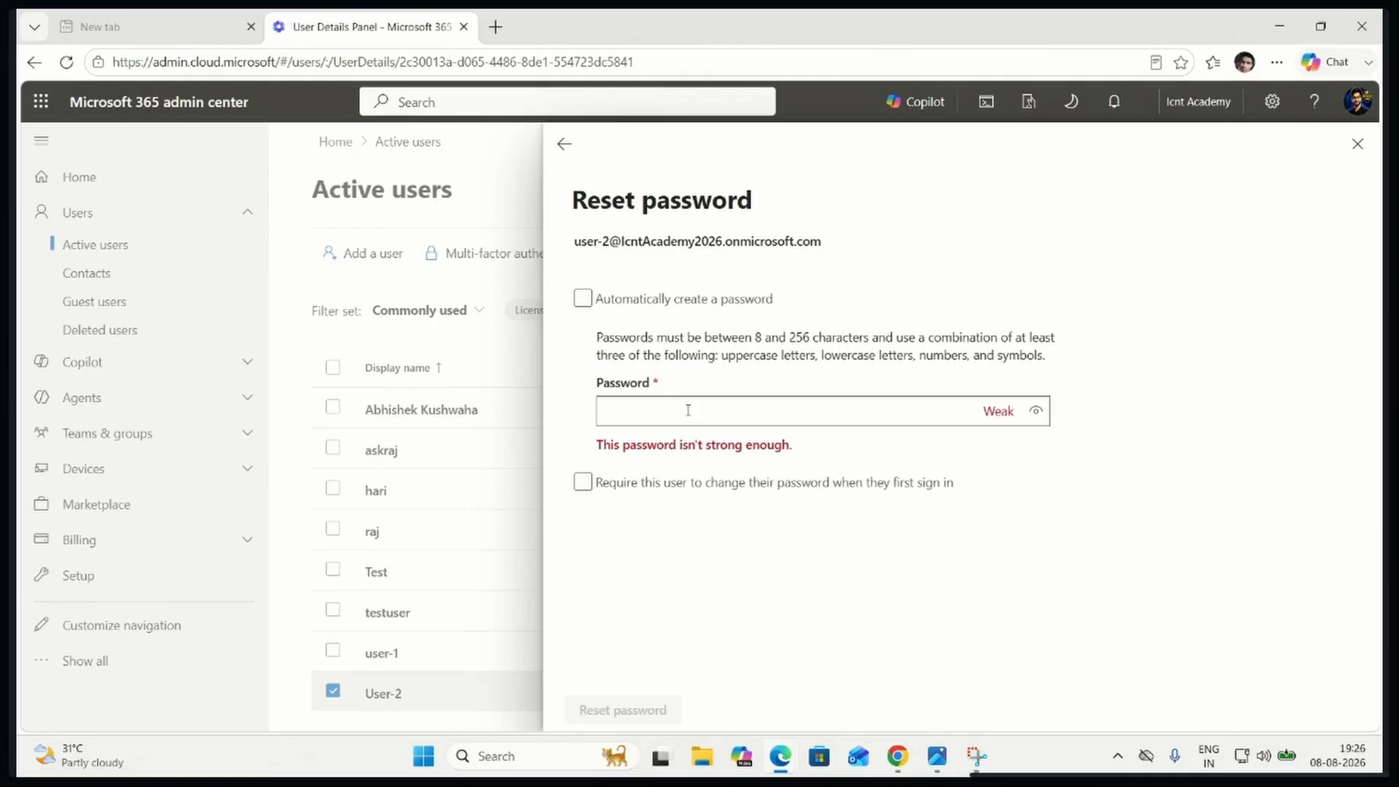
pyautogui.click(583, 482)
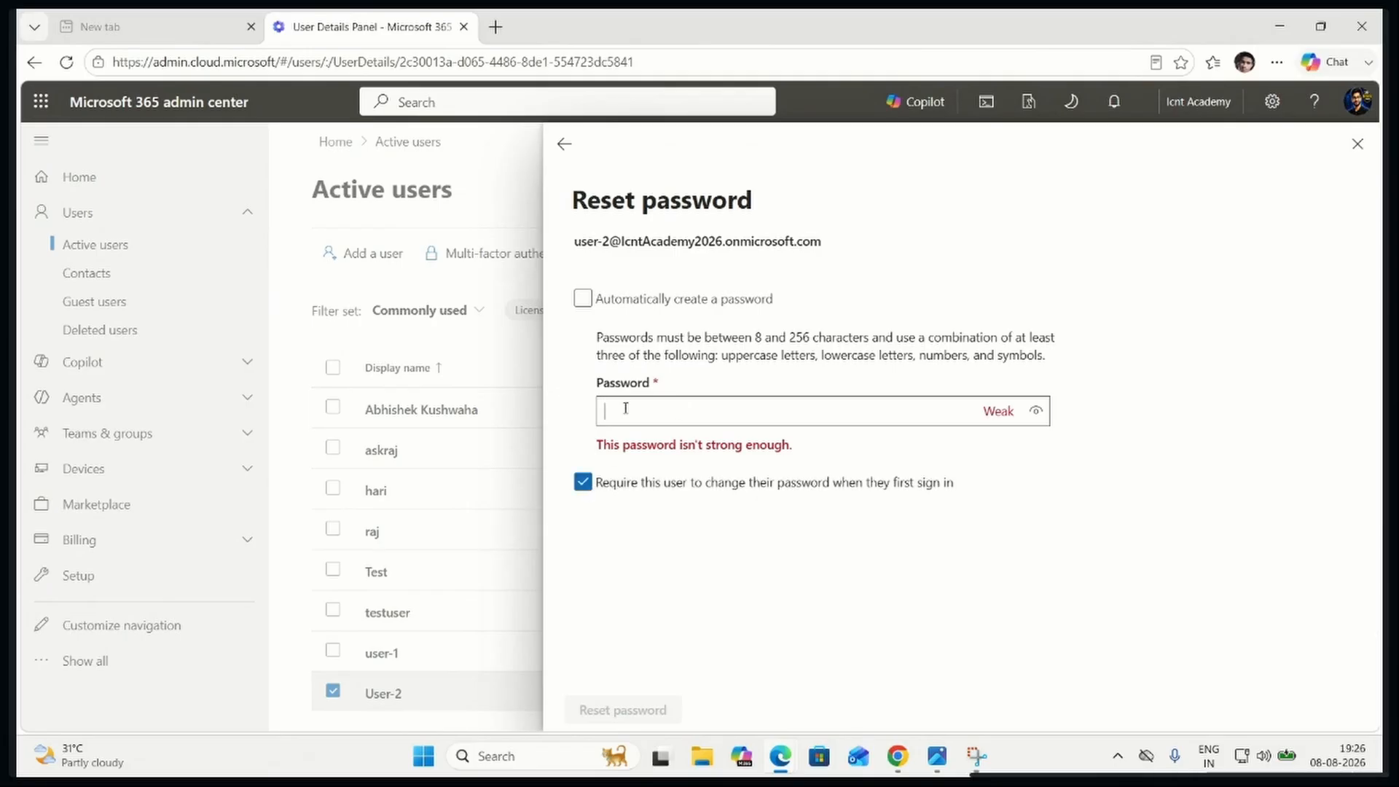
pyautogui.write('Pass@1234')
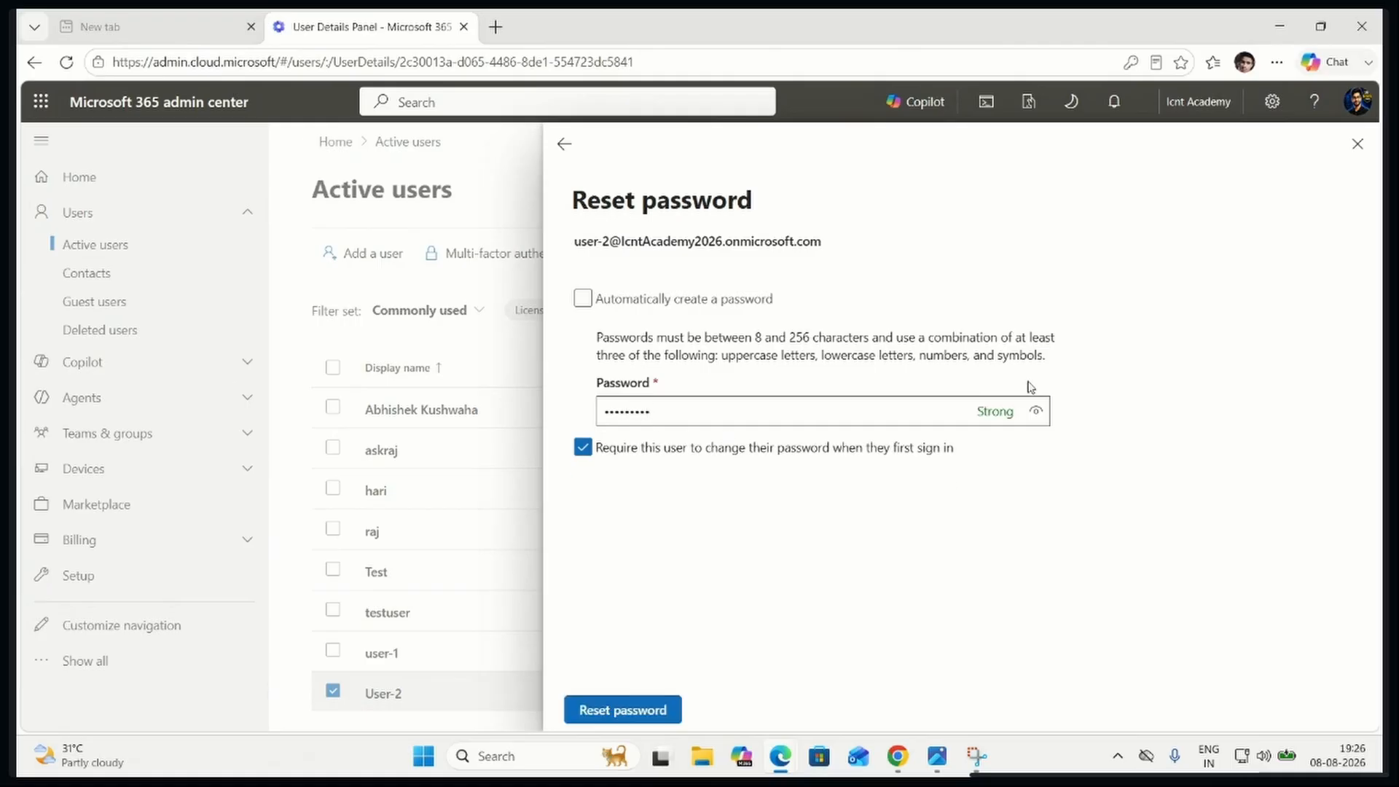
pyautogui.click(1035, 410)
pyautogui.click(623, 713)
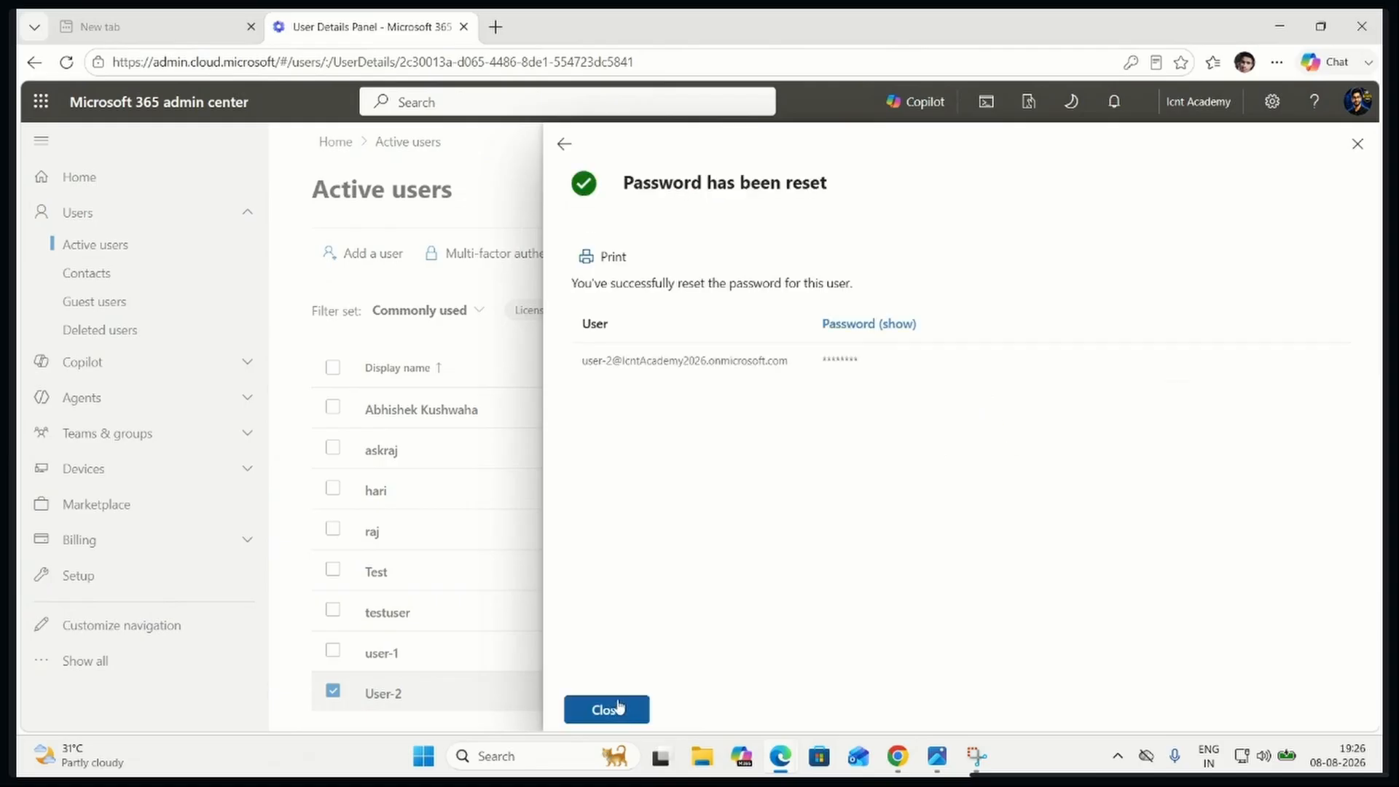
pyautogui.click(612, 708)
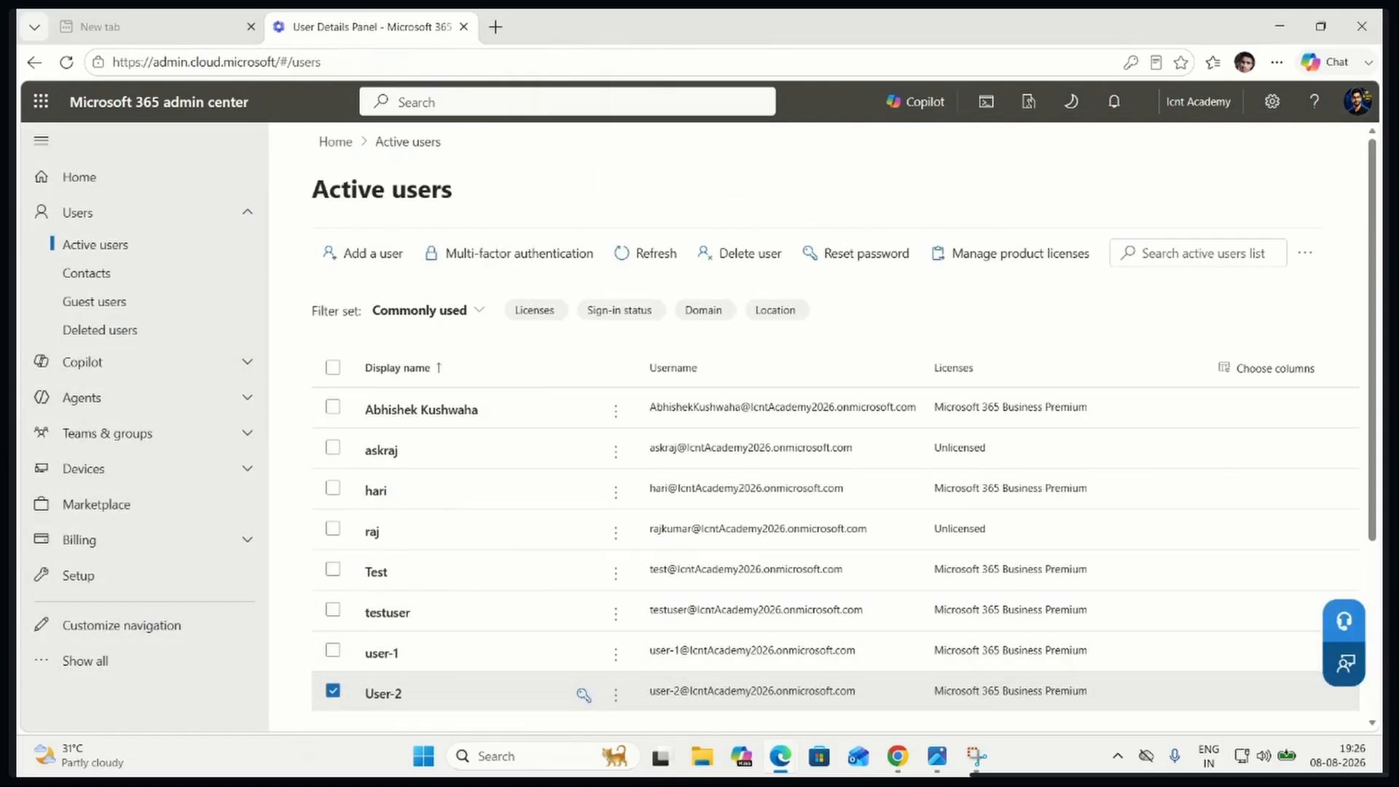
# Switch to User-2's InPrivate sign-in page and sign in with the newly reset account password
pyautogui.hotkey('alt', 'Tab')
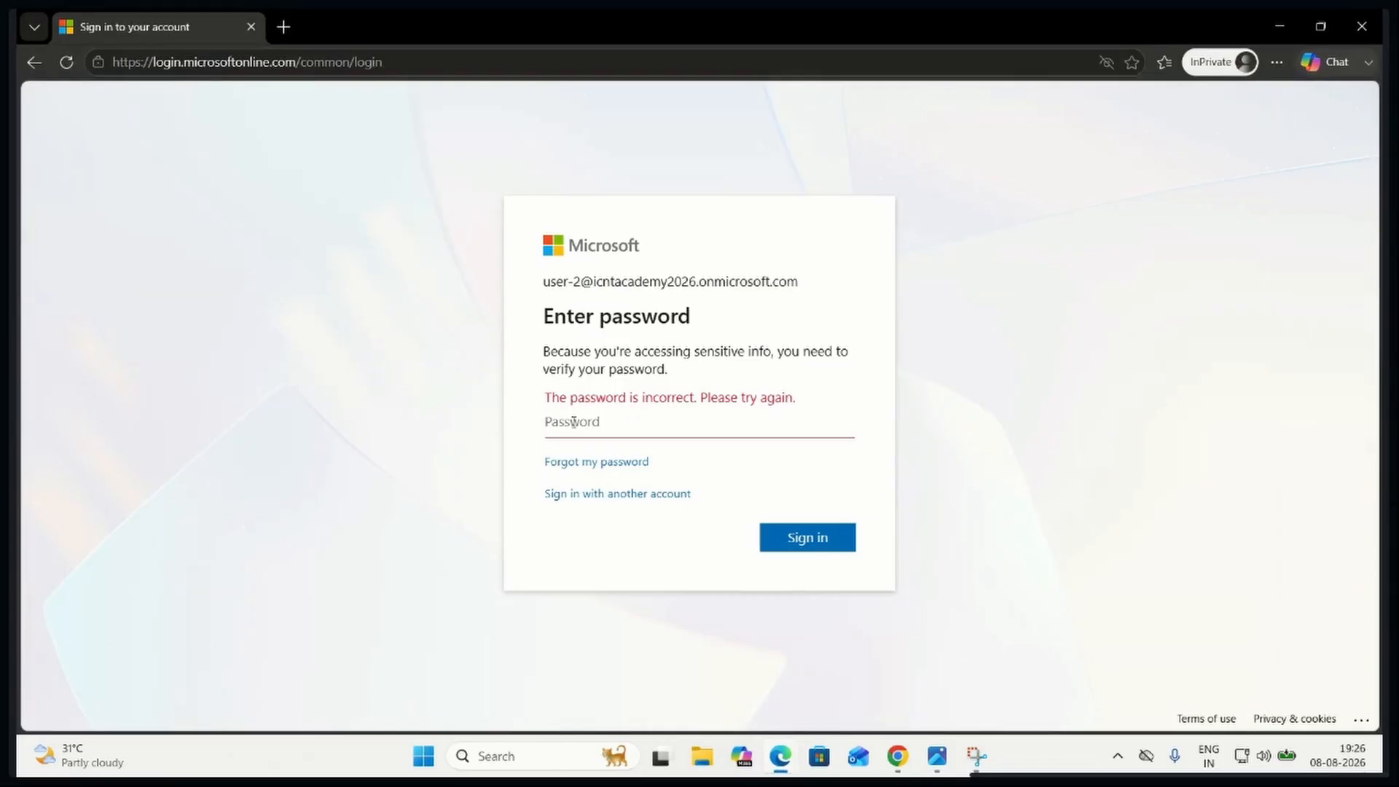
pyautogui.write('•••••••••')
pyautogui.press('Return')
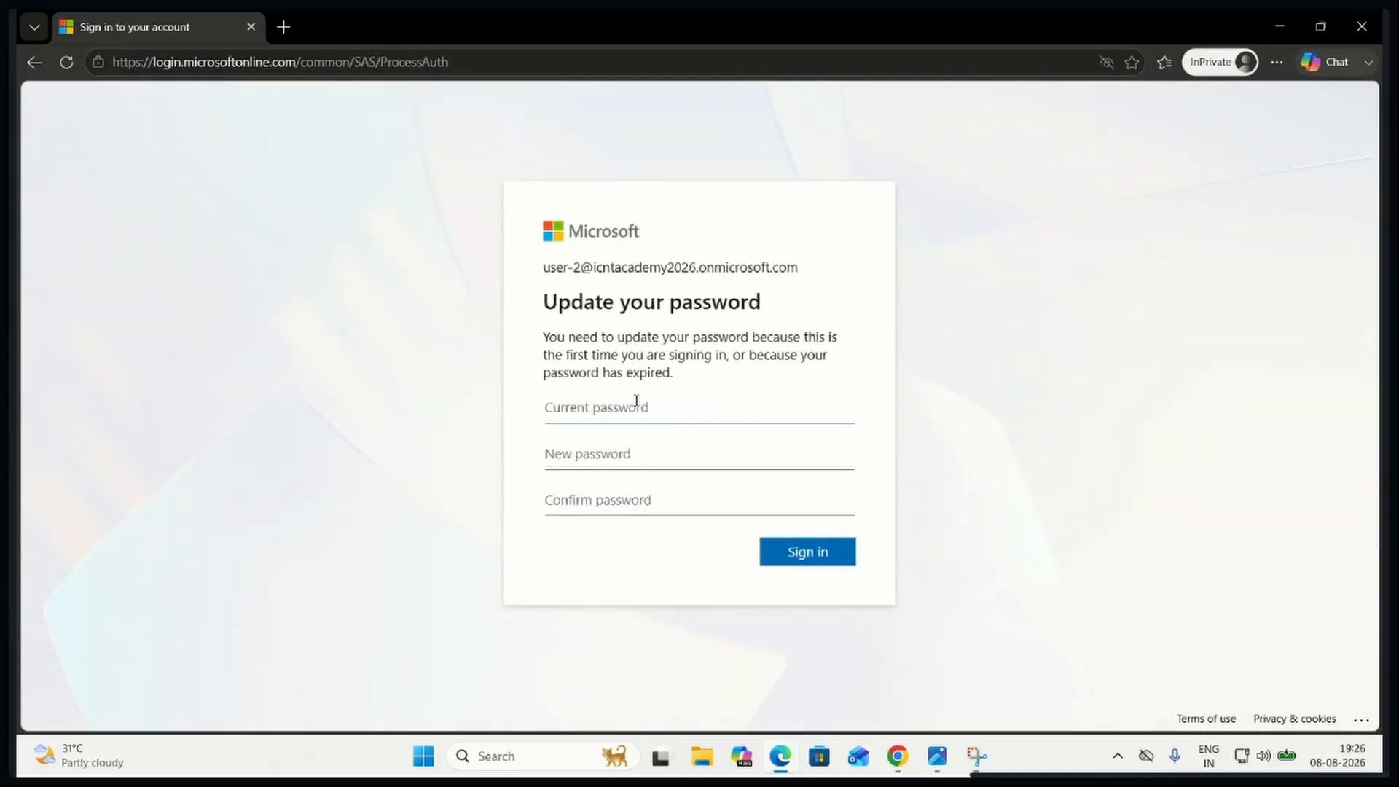
# Enter the current password in User-2's password update form
pyautogui.press('Tab')
pyautogui.click(597, 410)
pyautogui.write('•••••••••')
pyautogui.click(593, 460)
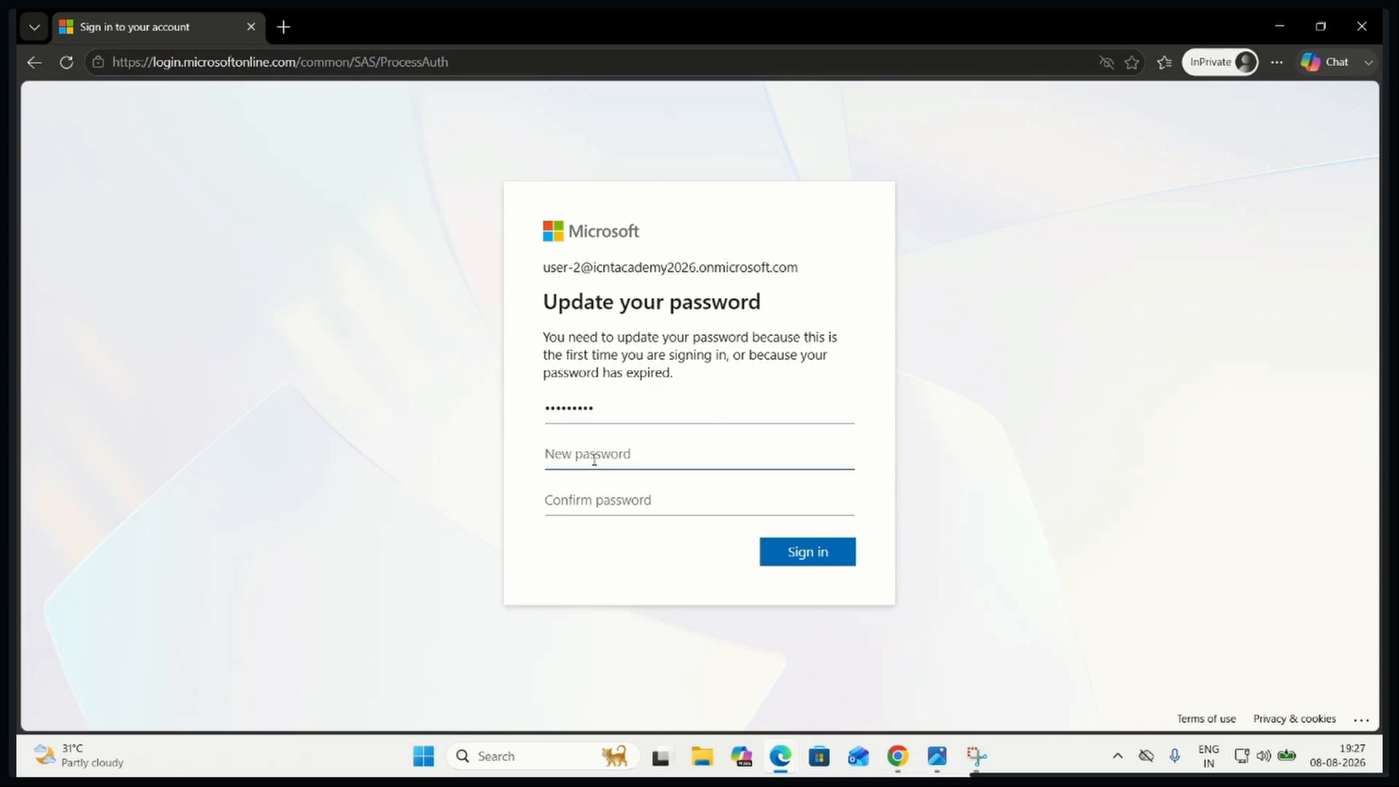
pyautogui.write('••••••••')
# Try a new password in the update form, reveal it, and start entering its confirmation
pyautogui.click(835, 456)
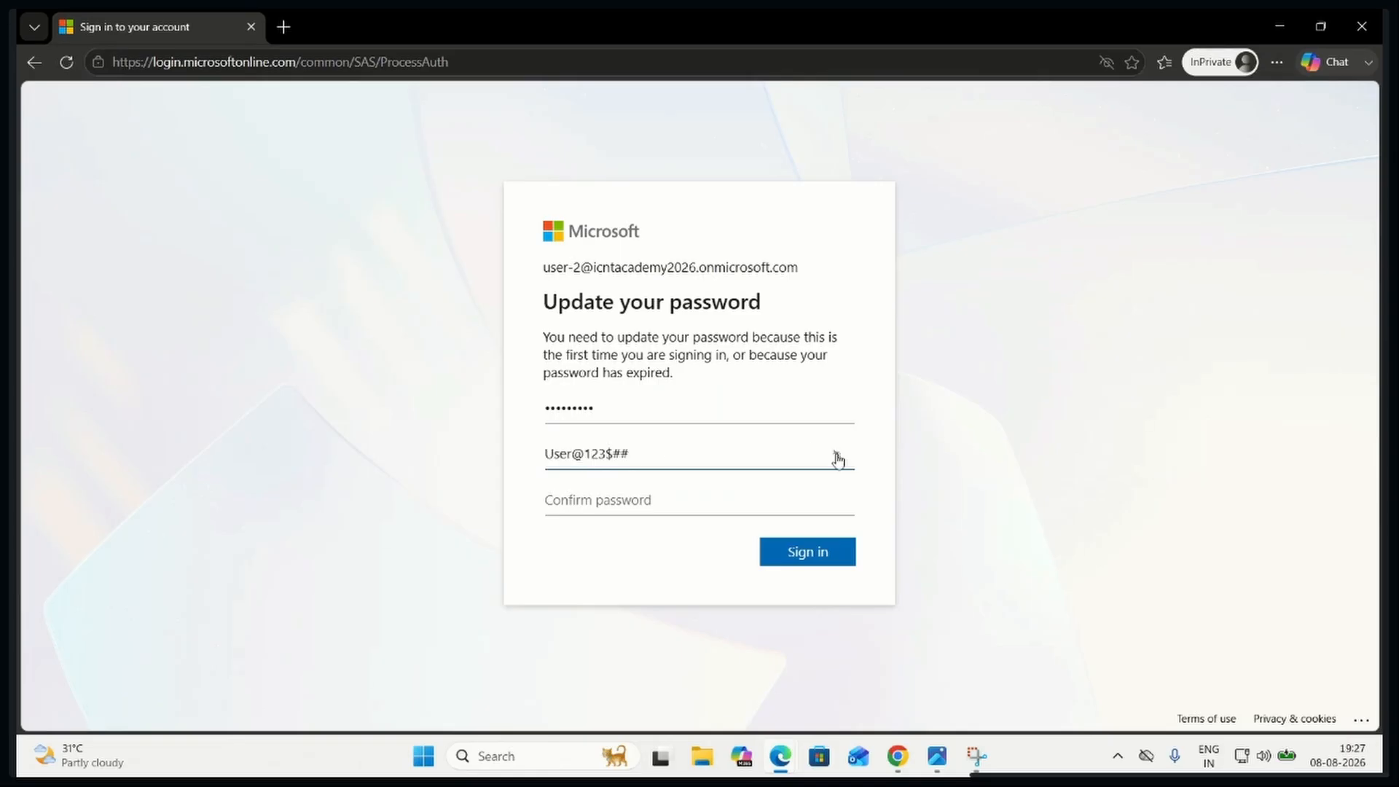
pyautogui.click(627, 498)
pyautogui.write('User')
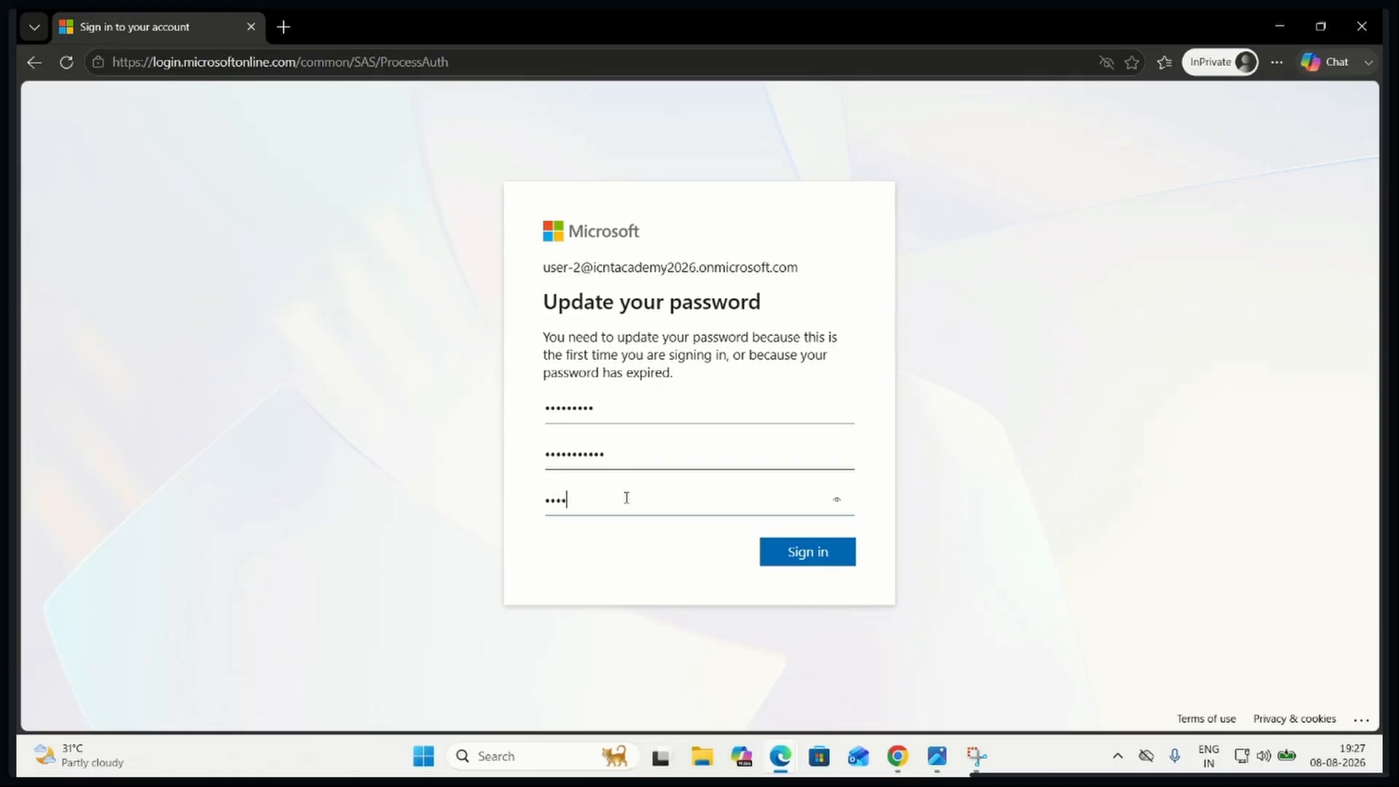
pyautogui.write('@123')
pyautogui.press('BackSpace')
pyautogui.press('BackSpace')
pyautogui.press('BackSpace')
pyautogui.press('BackSpace')
pyautogui.press('BackSpace')
pyautogui.press('BackSpace')
pyautogui.press('BackSpace')
# Replace the entry in the new password field, enter the password confirmation, and submit the update to sign in as User-2
pyautogui.moveTo(629, 451); pyautogui.dragTo(430, 448)
pyautogui.write('U')
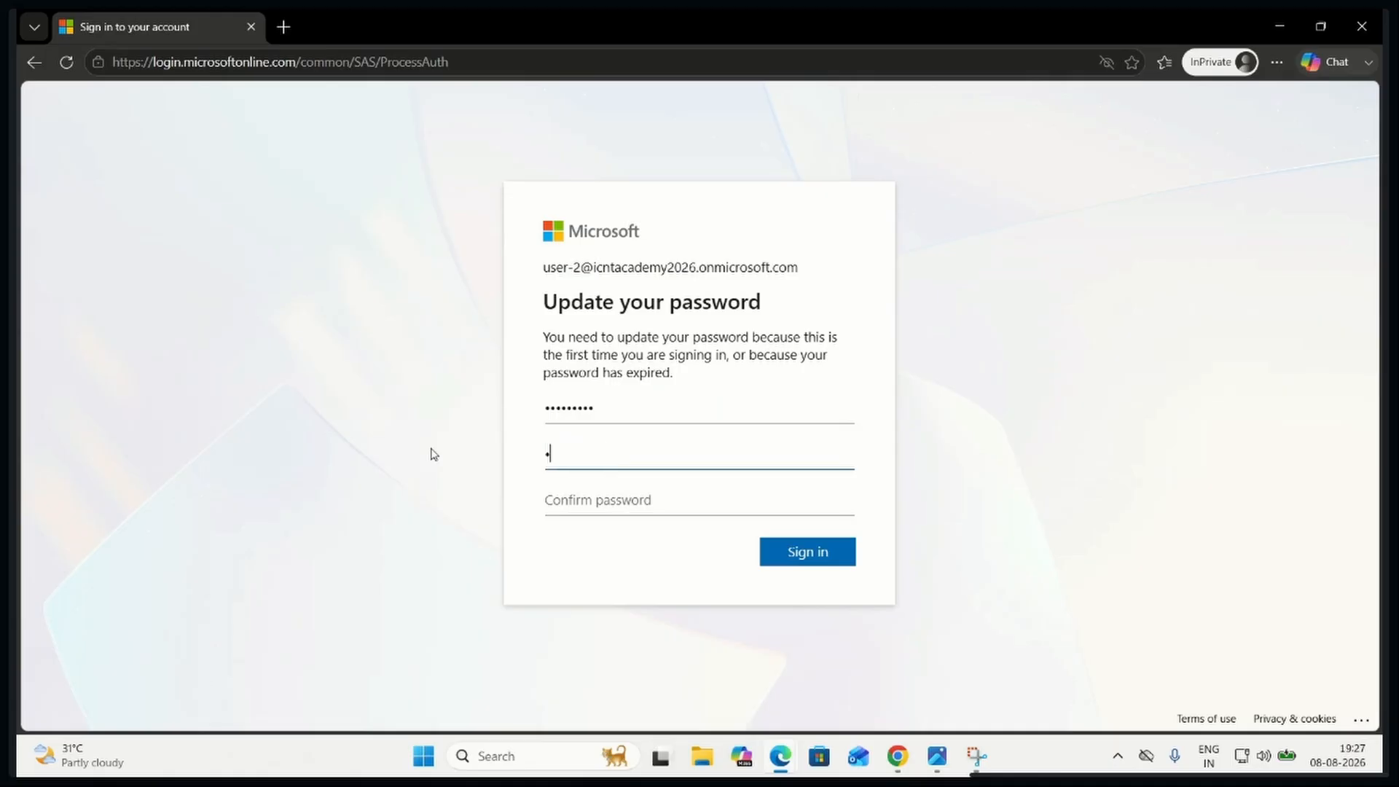
pyautogui.write('ser@1234567')
pyautogui.click(674, 499)
pyautogui.write('Pass')
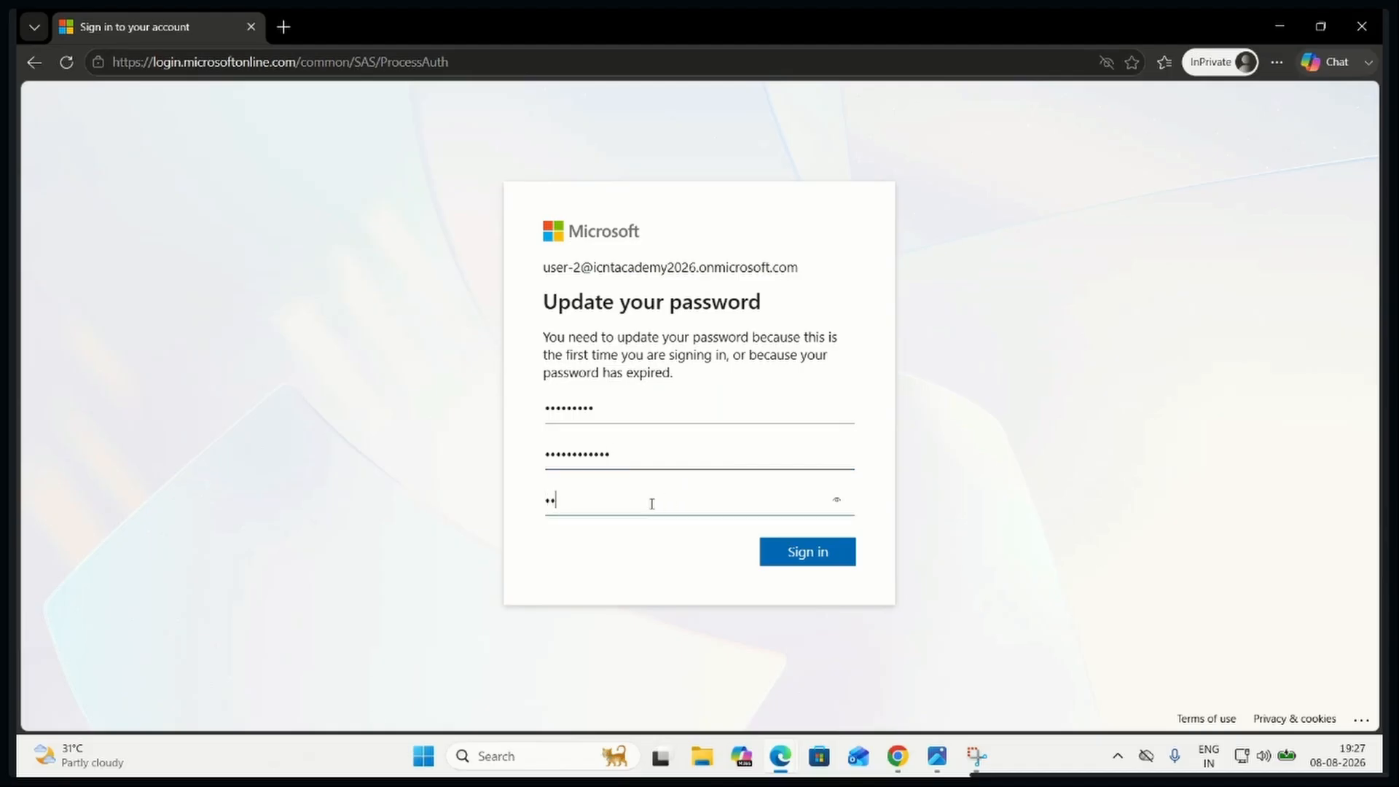
pyautogui.write('@1234')
pyautogui.press('Return')
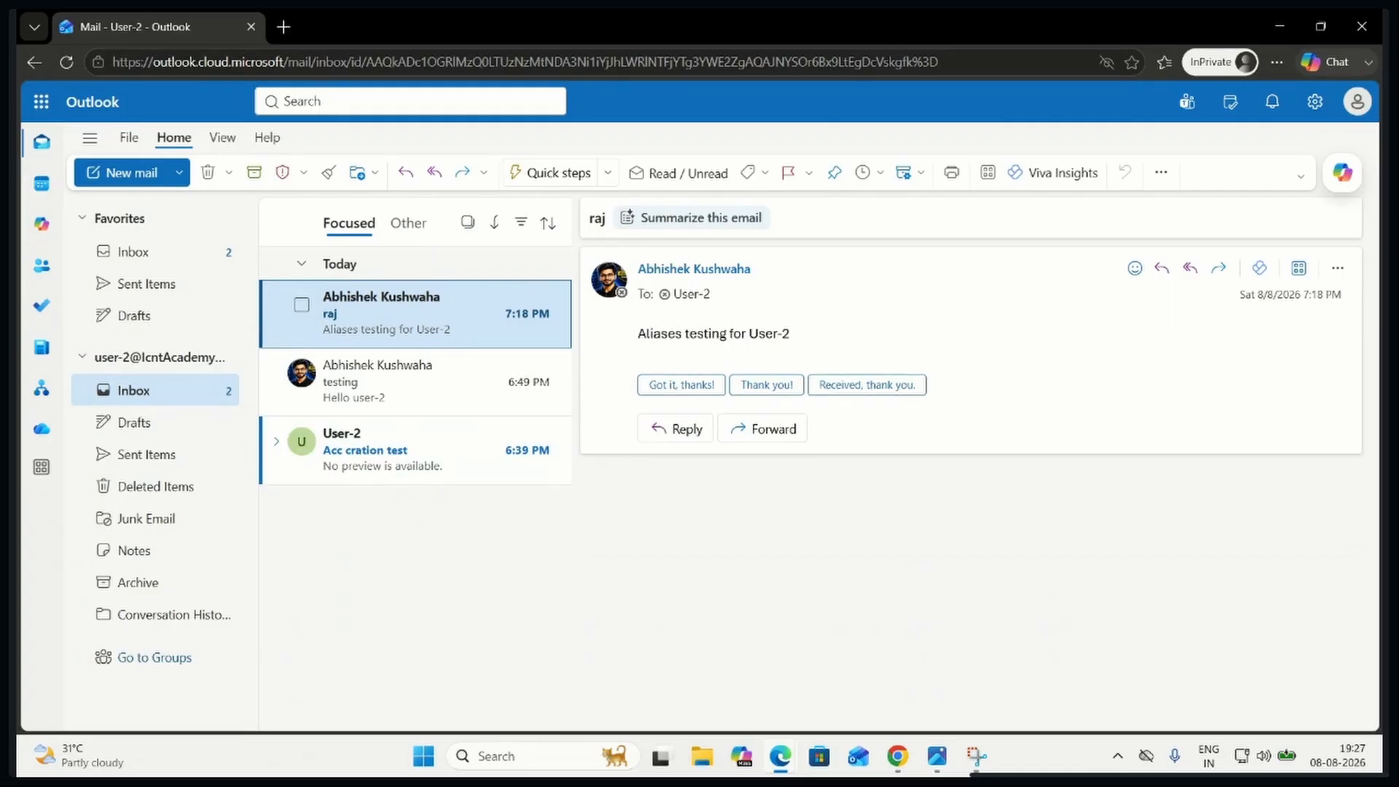
# Close the Snipping Tool and User-2's InPrivate Outlook window to return to the admin center
pyautogui.click(976, 757)
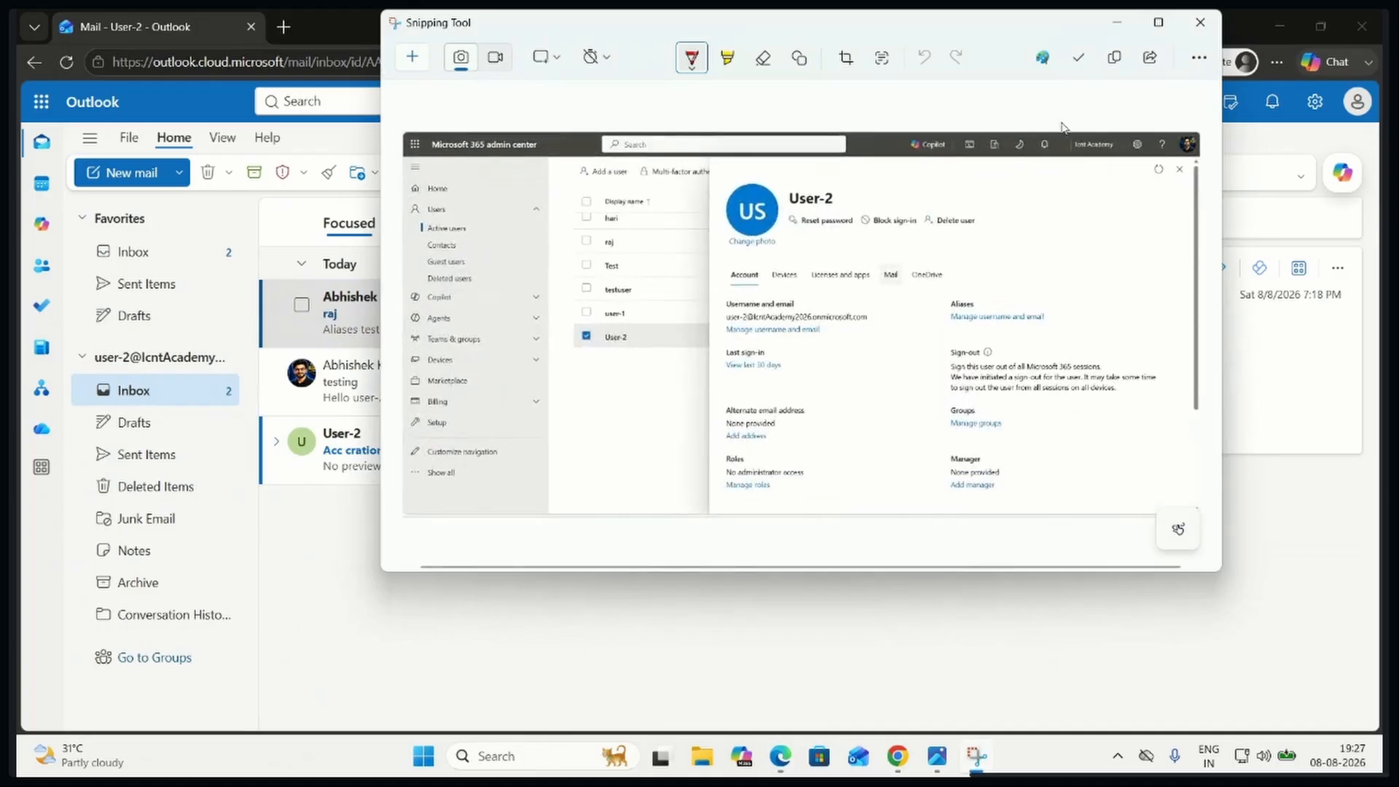
pyautogui.click(1200, 22)
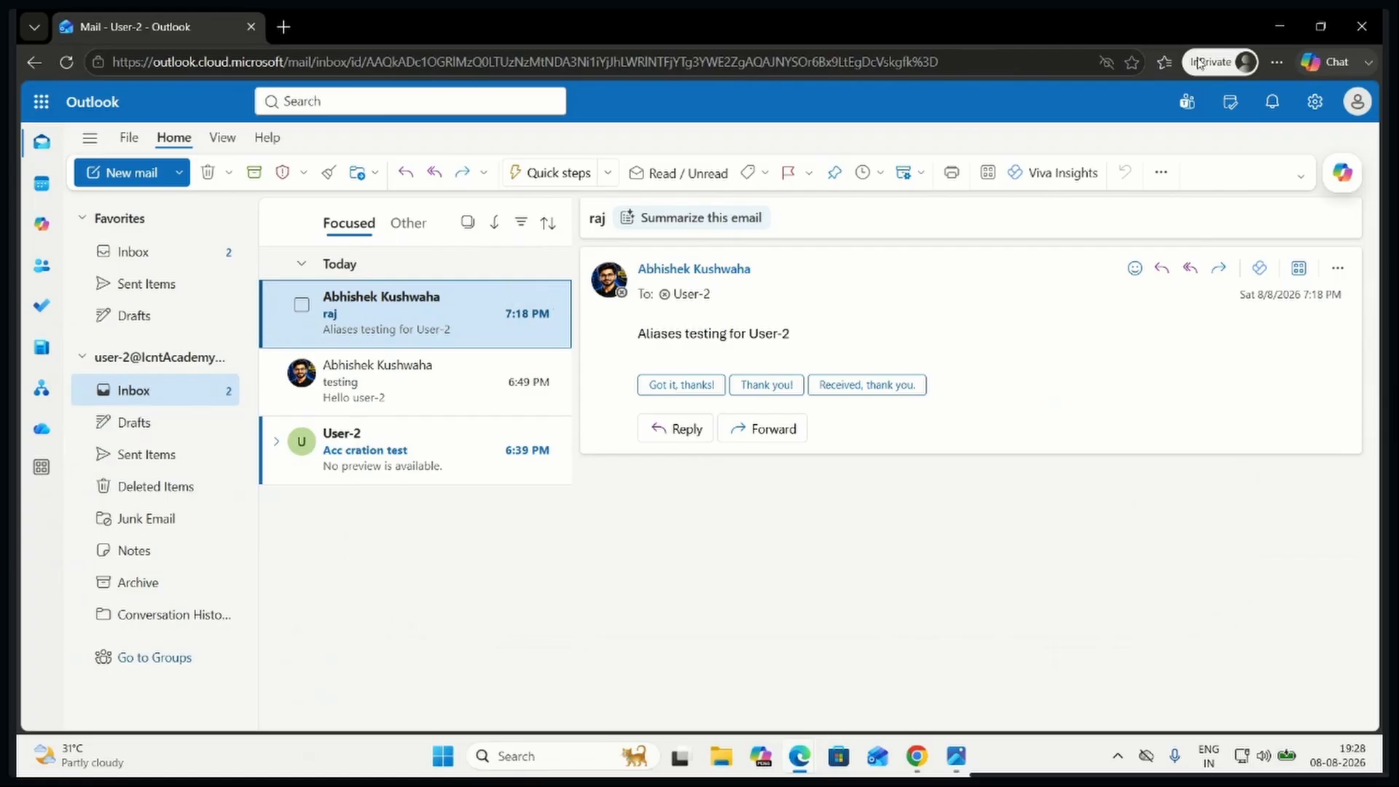
pyautogui.click(1362, 27)
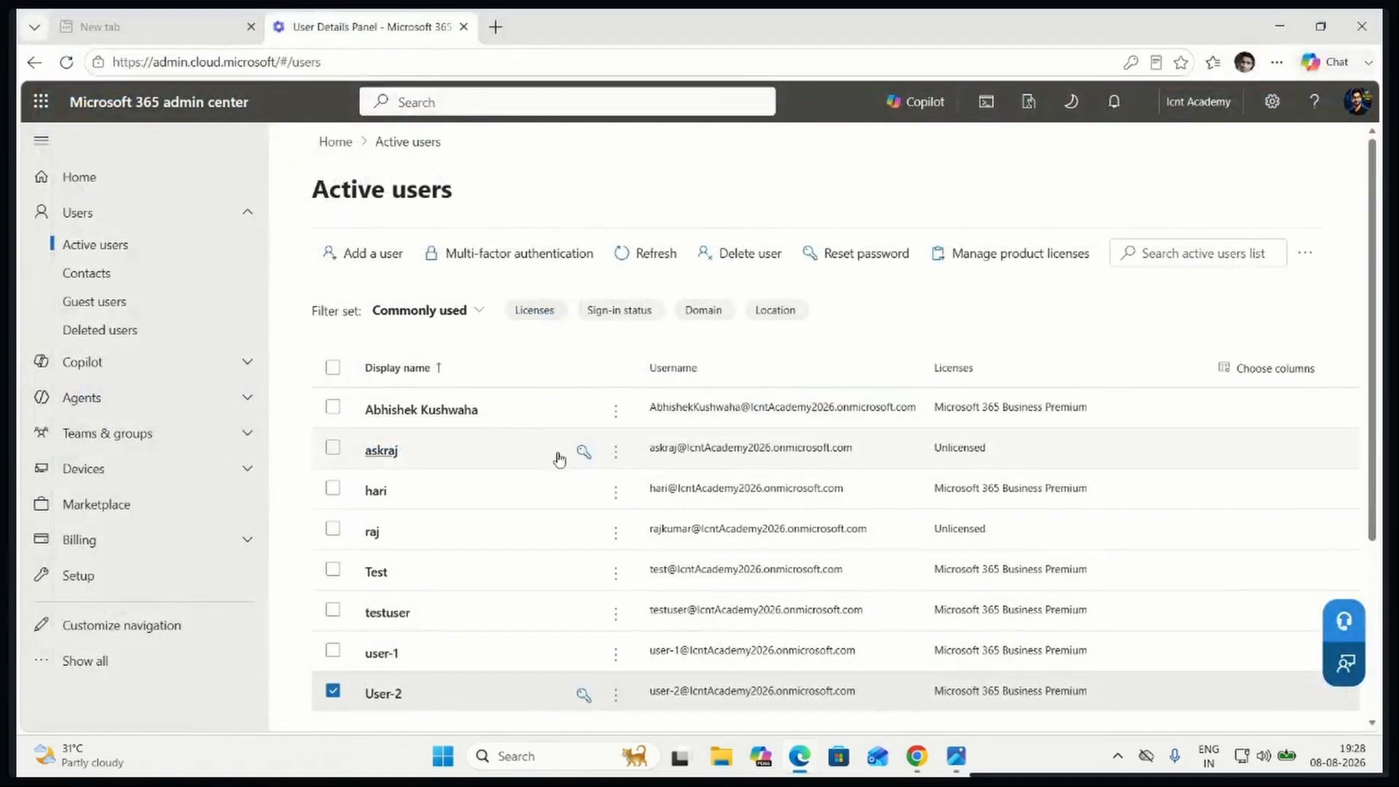
# Open User-2's licenses and apps from the active users list, and review the assigned license and its included apps
pyautogui.click(388, 702)
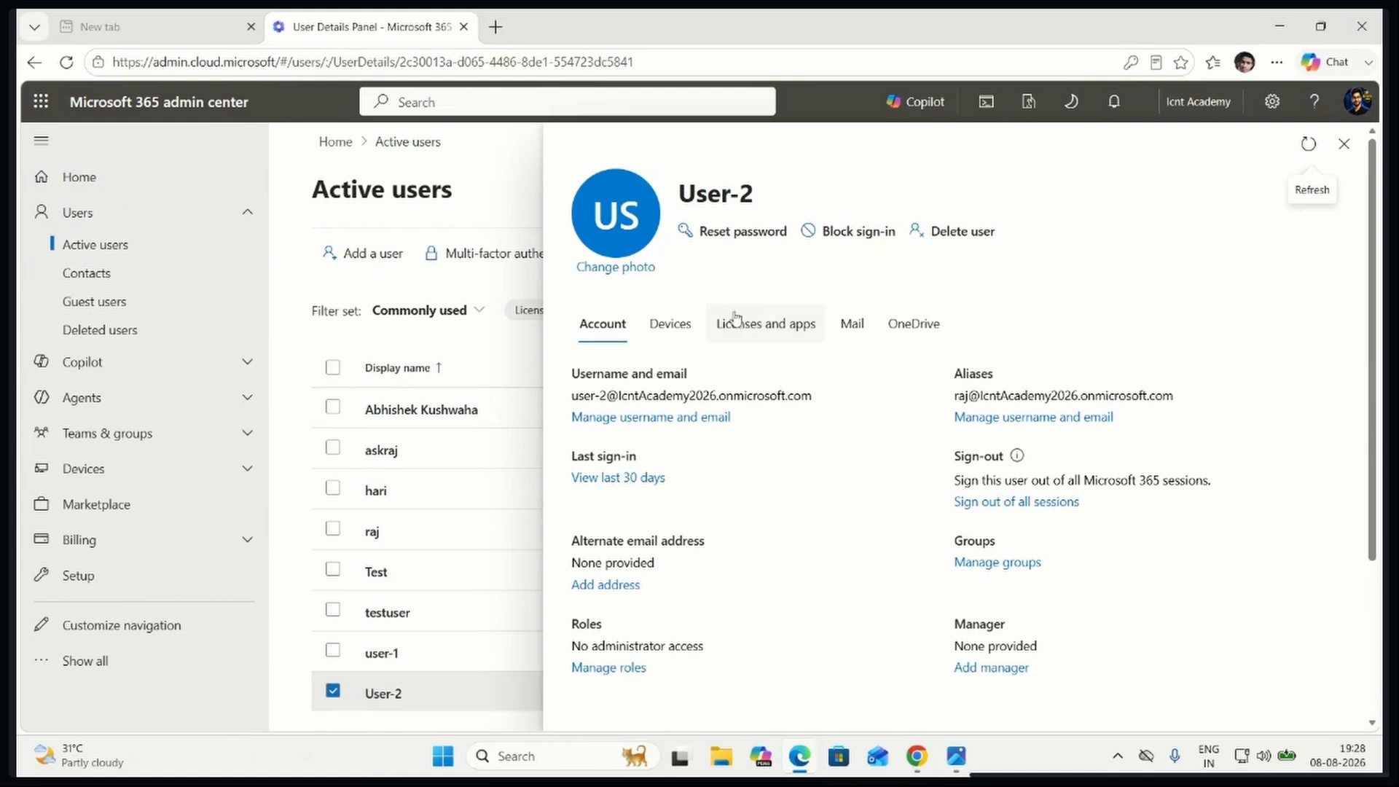
pyautogui.click(757, 332)
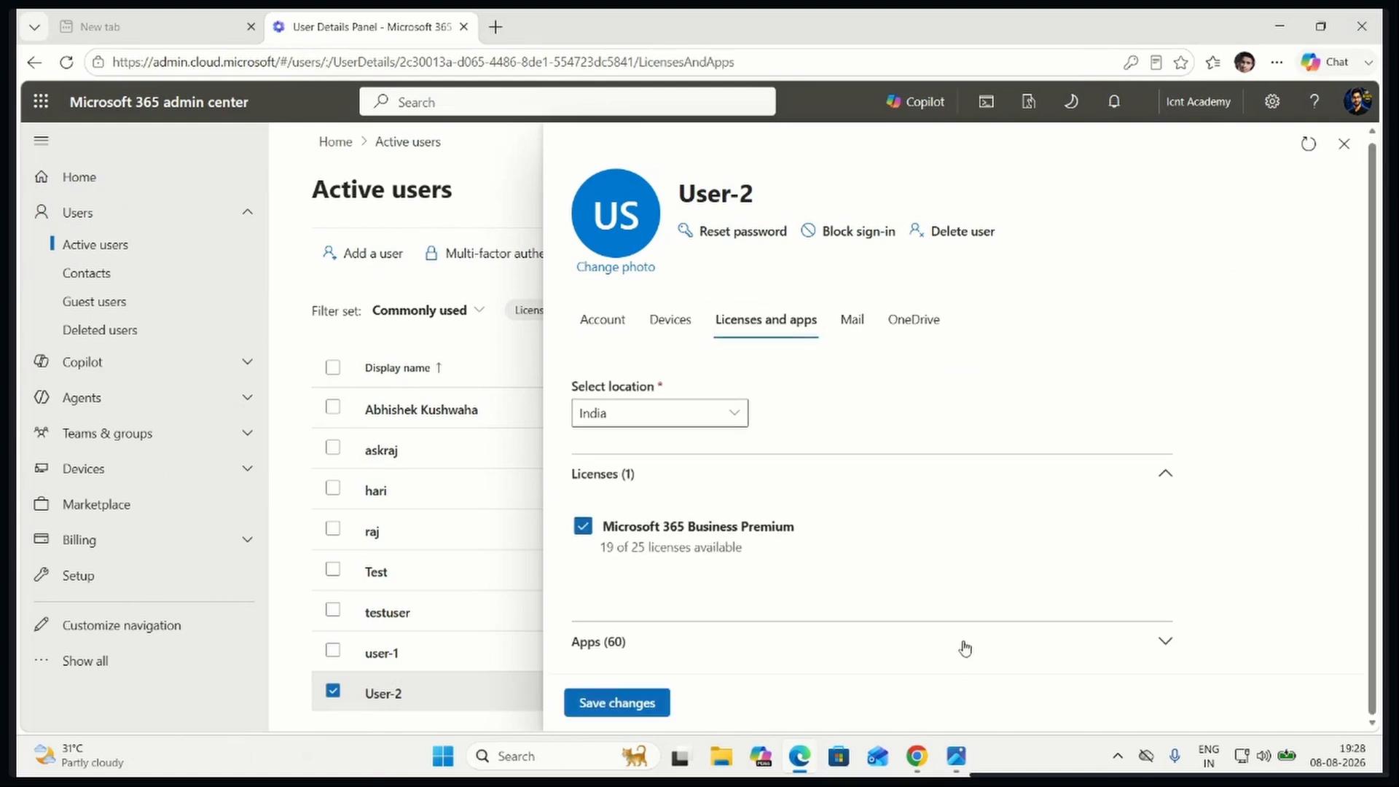
pyautogui.click(945, 627)
pyautogui.scroll(-5, 873, 535)
pyautogui.scroll(-20, 873, 535)
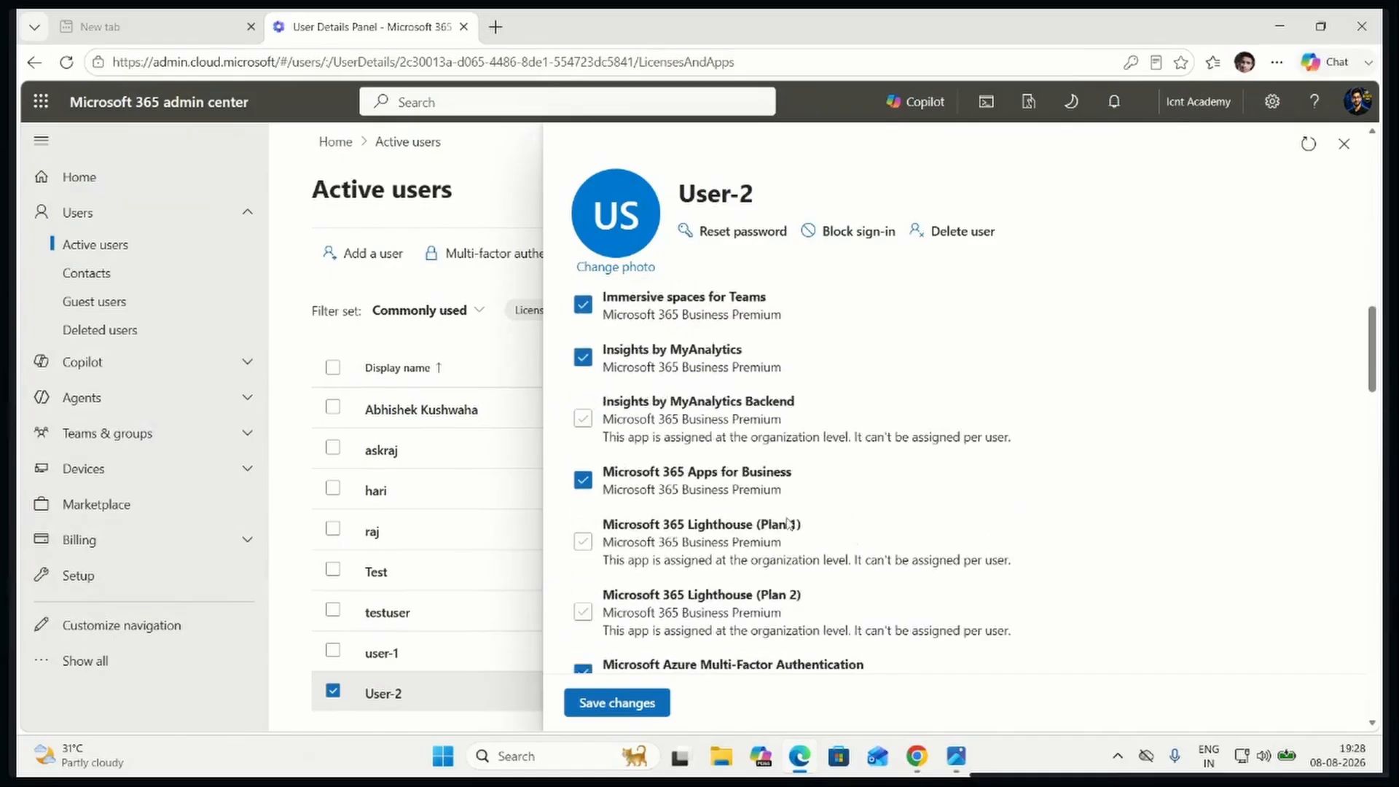
pyautogui.scroll(20, 727, 567)
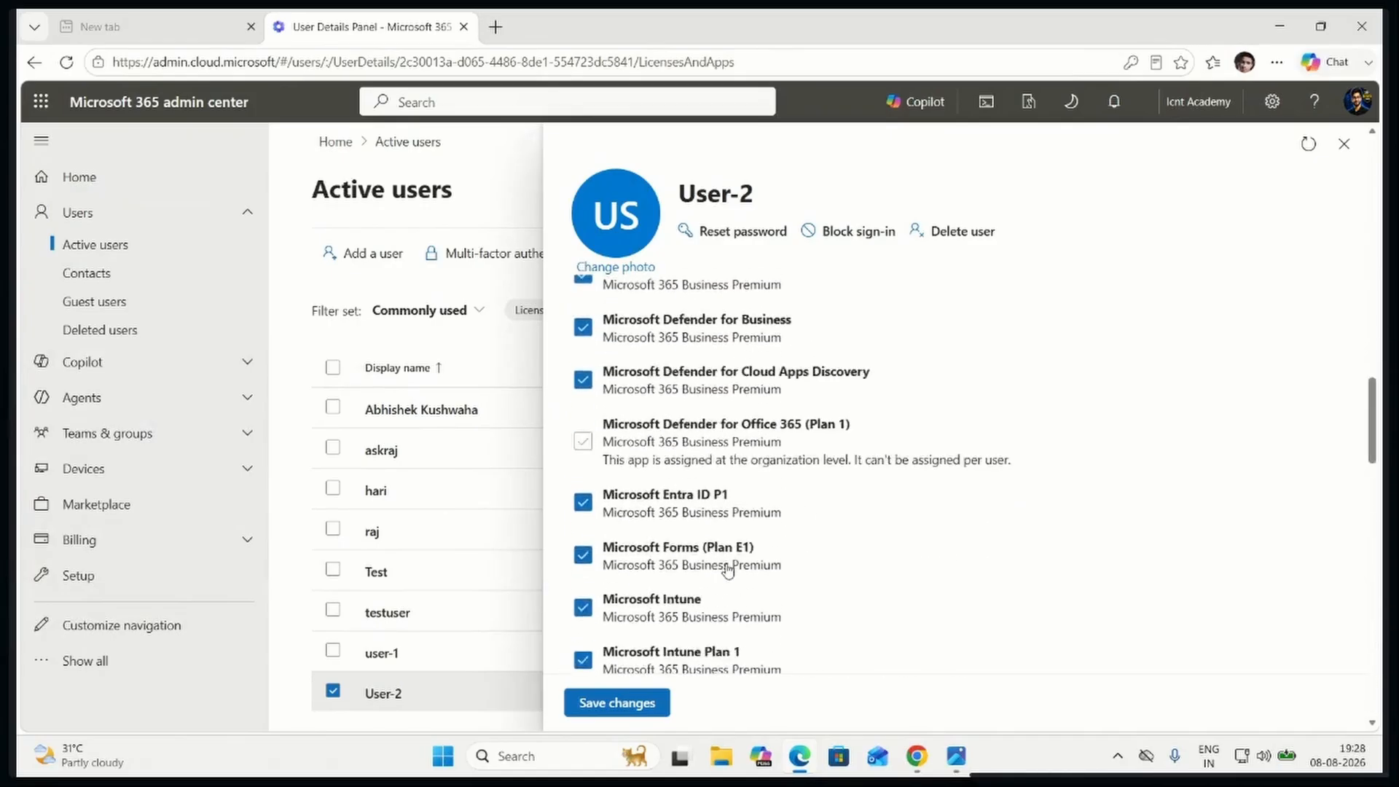
pyautogui.scroll(3, 727, 565)
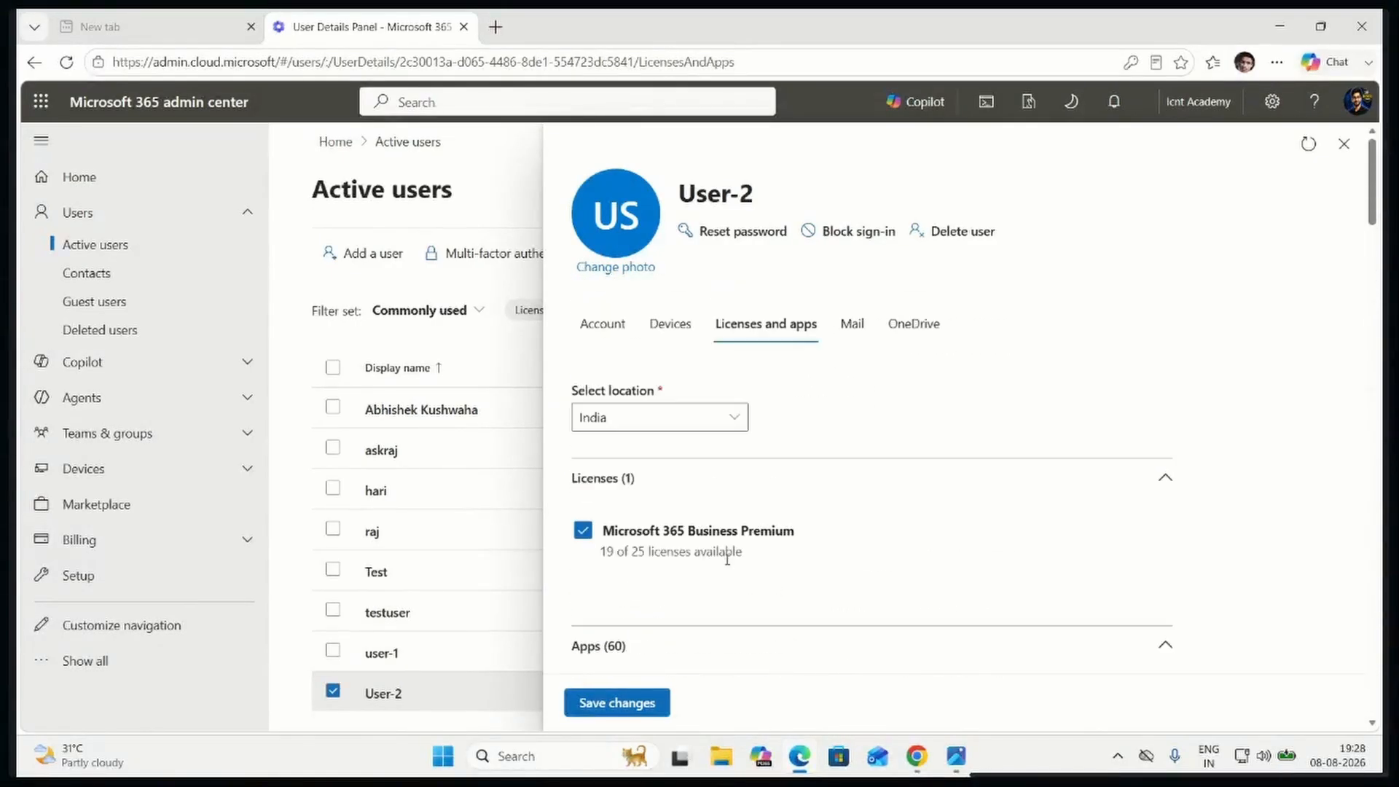
pyautogui.scroll(-4, 719, 540)
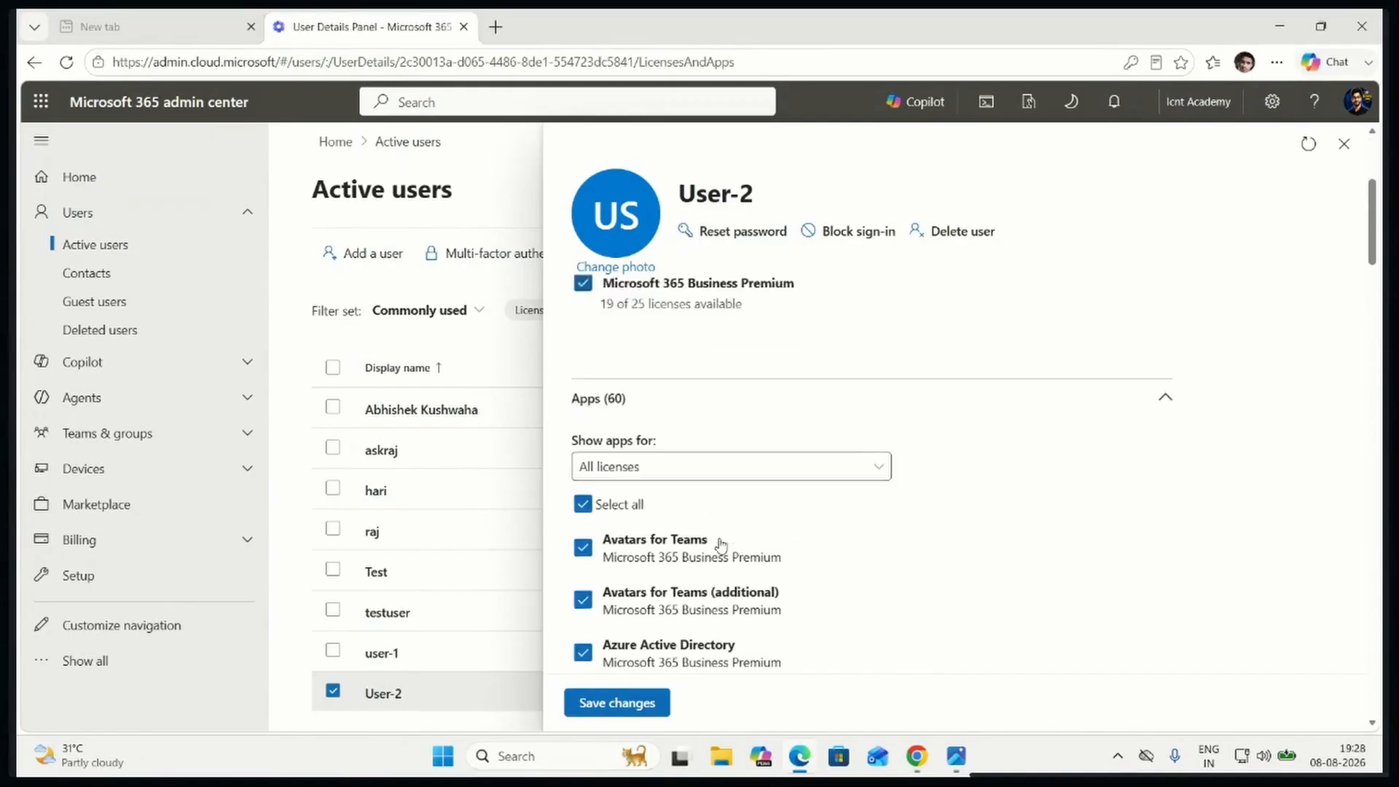
pyautogui.scroll(4, 720, 543)
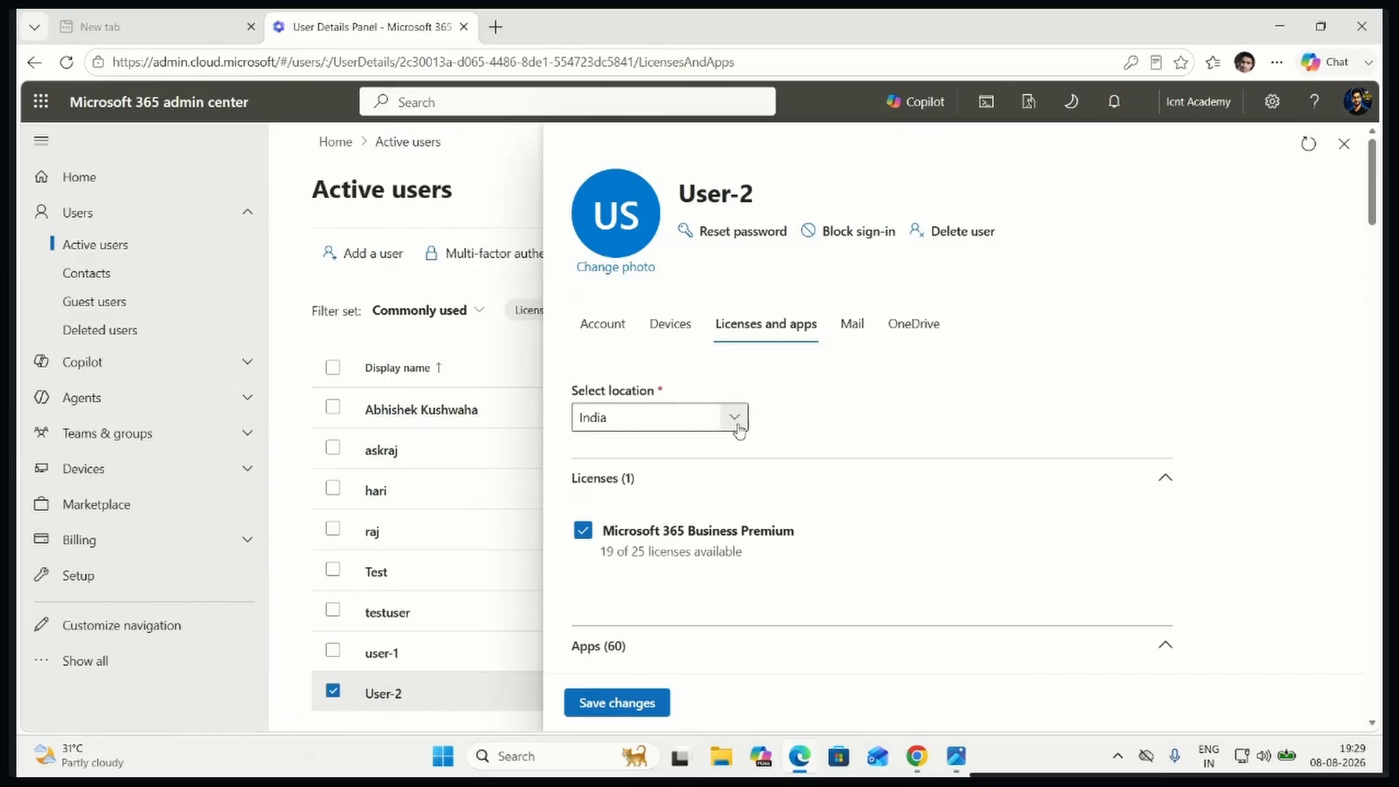
# Browse the available locations in User-2's license settings and close the list without changing the selection
pyautogui.click(737, 422)
pyautogui.scroll(-20, 852, 481)
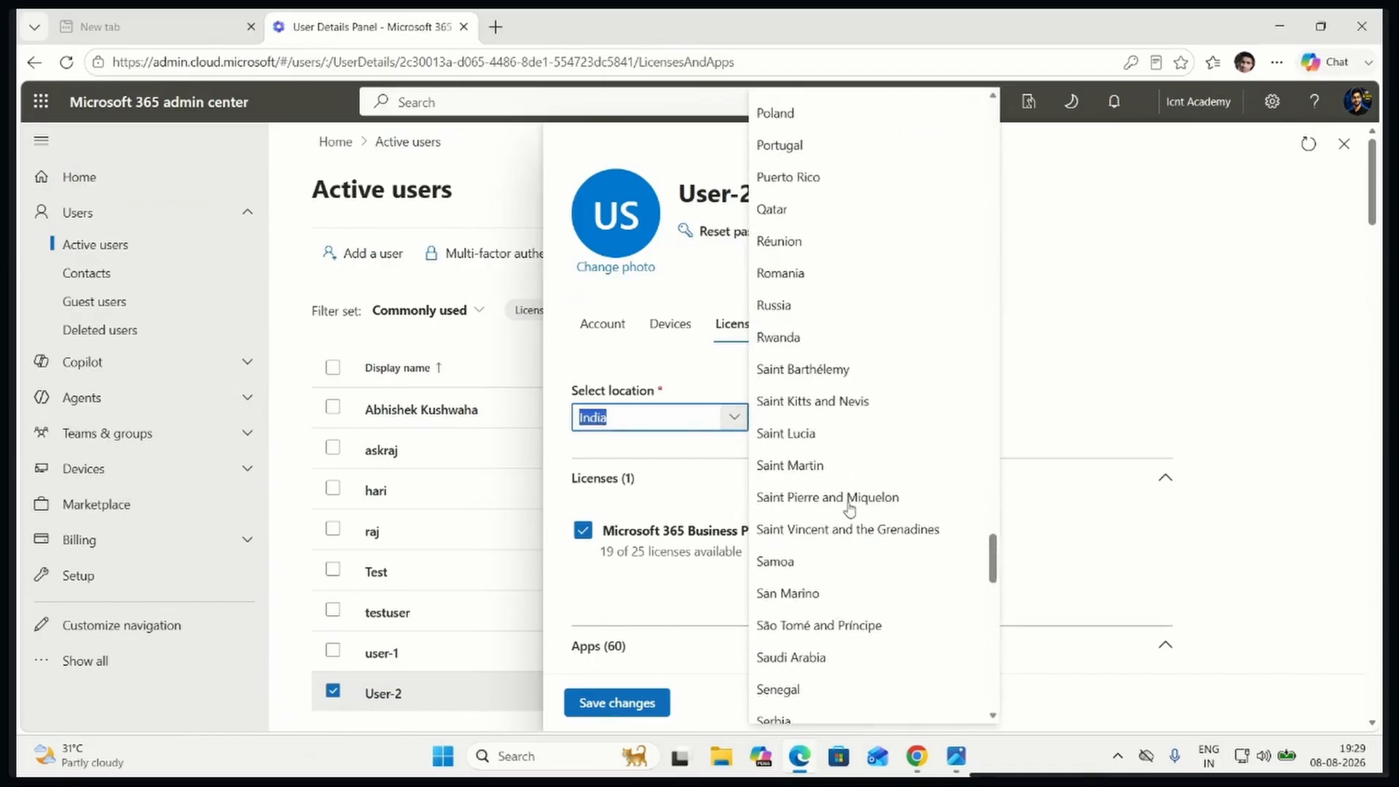
pyautogui.scroll(-10, 848, 512)
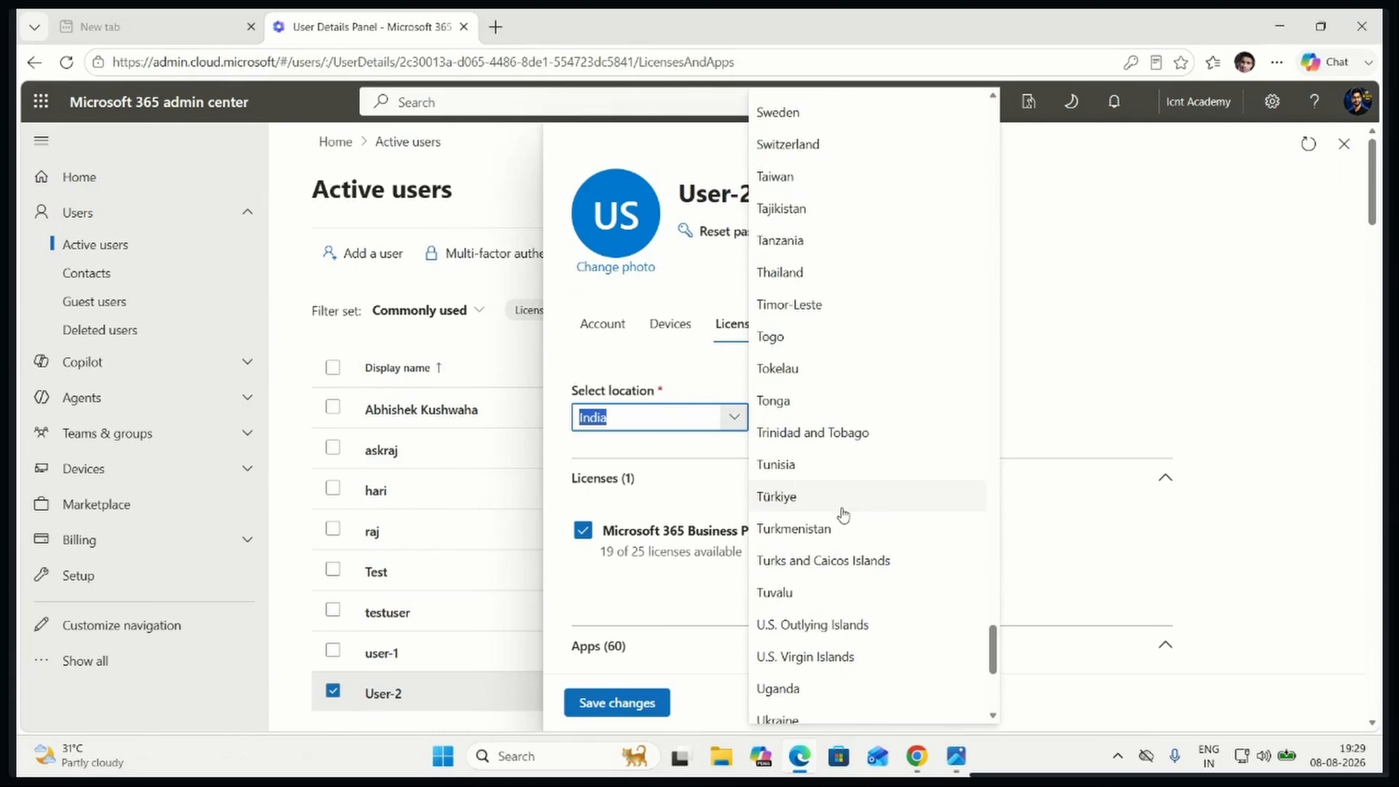
pyautogui.scroll(-6, 842, 513)
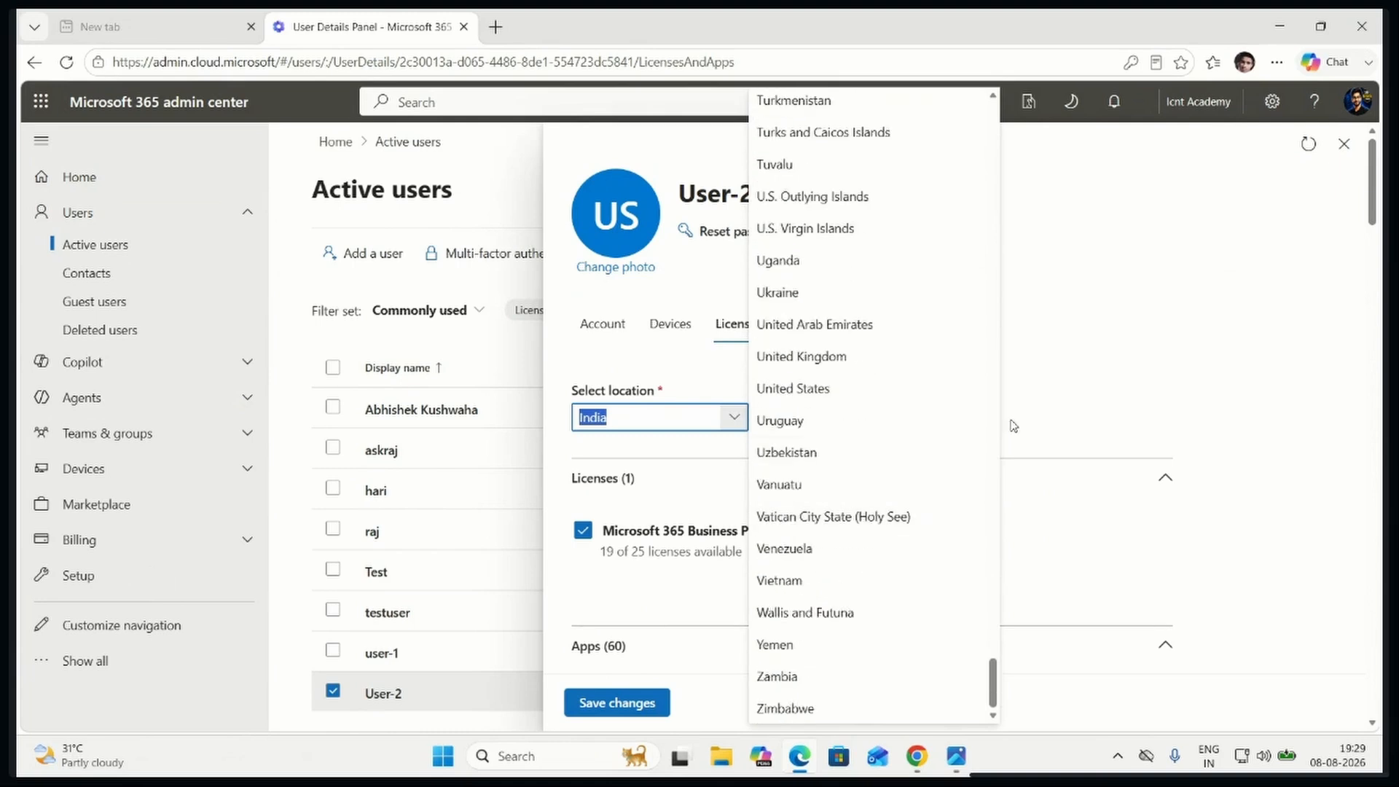
pyautogui.click(1079, 406)
# View User-2's mail settings, check the options offered for deleting the account, and return without deleting it
pyautogui.click(851, 322)
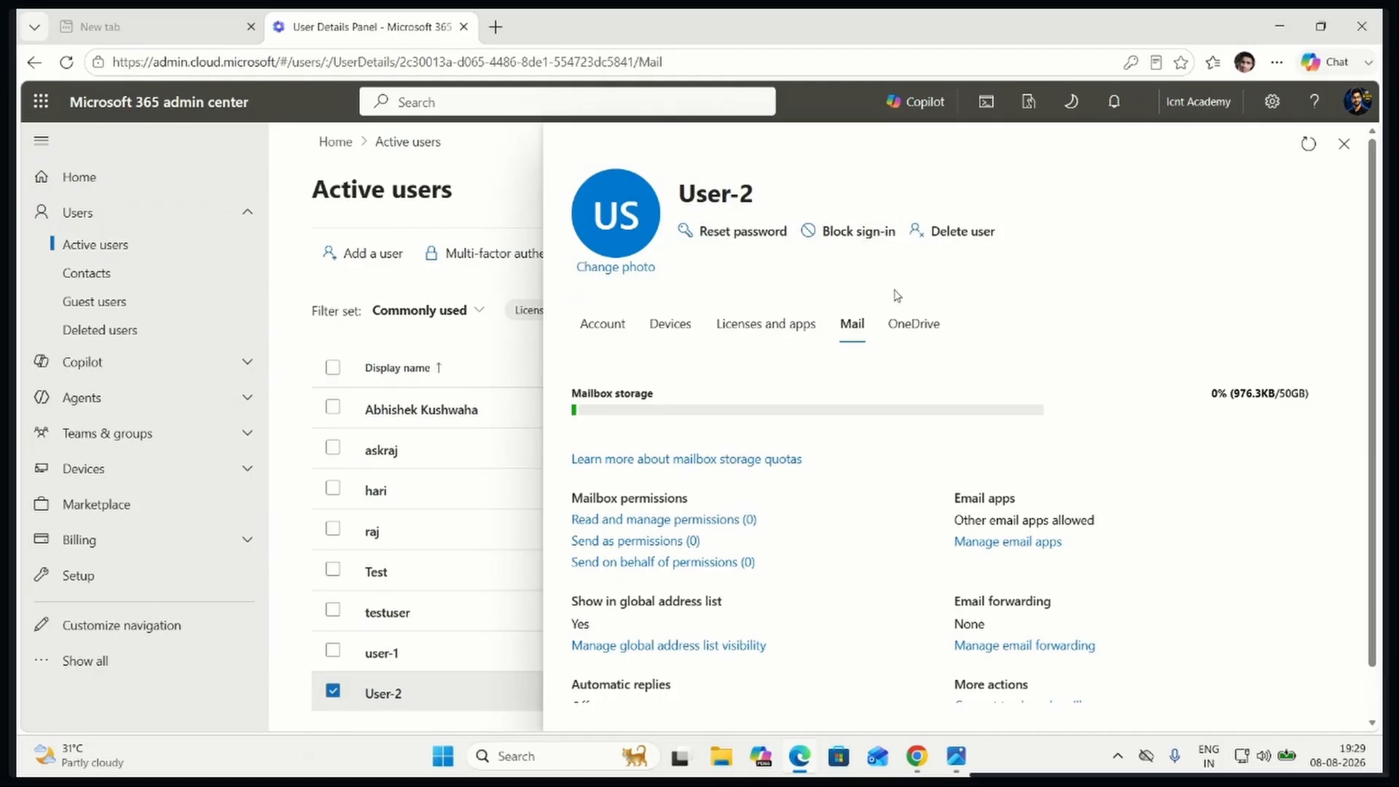
pyautogui.click(948, 231)
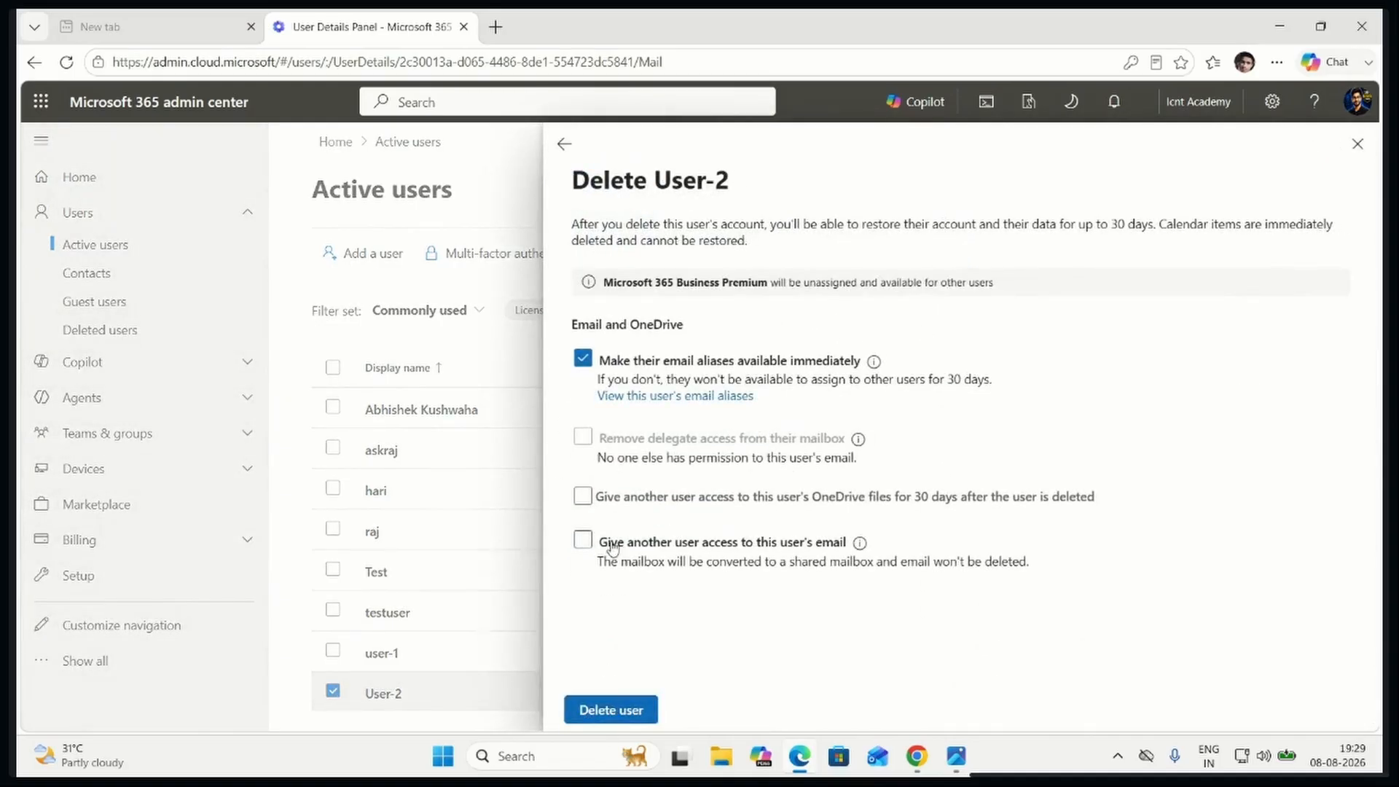
pyautogui.click(564, 144)
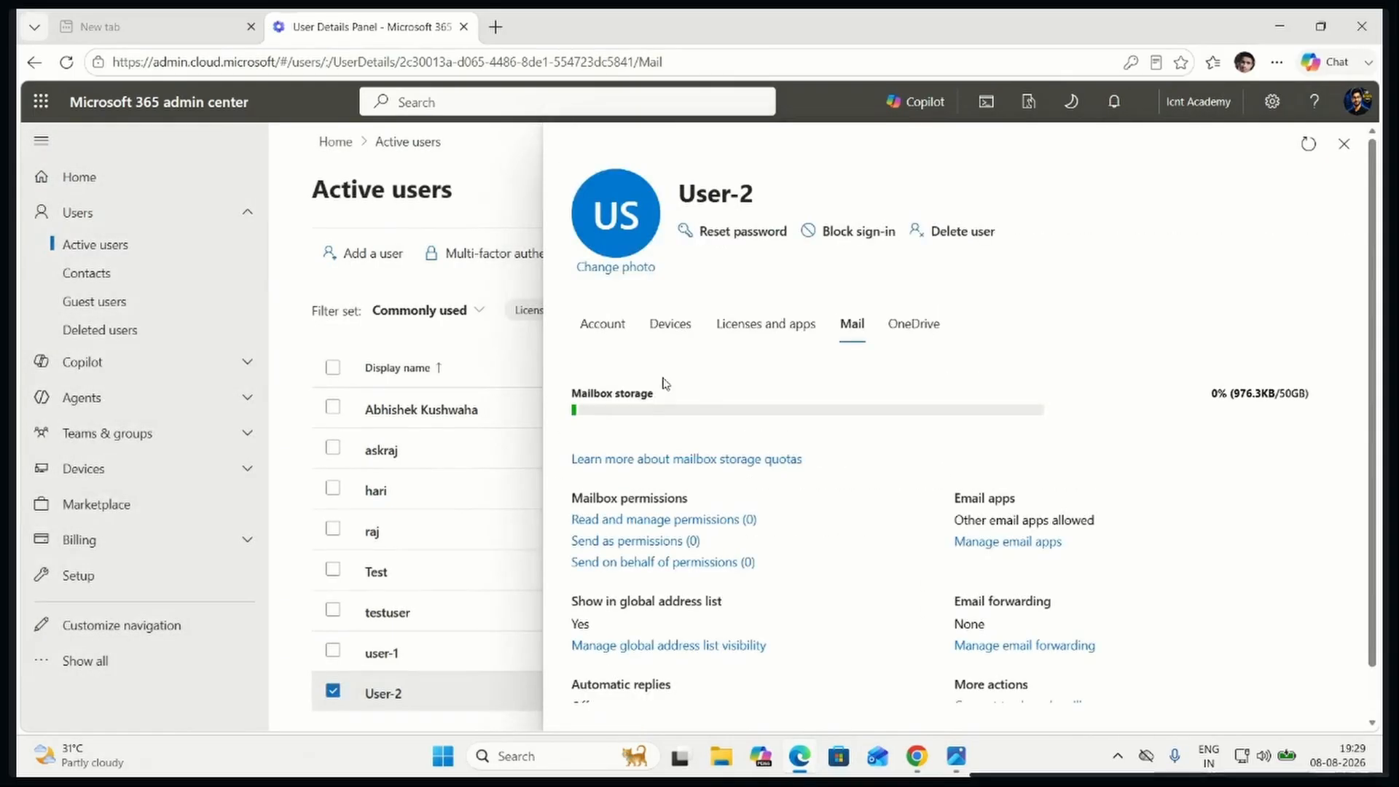
# Unassign the Microsoft 365 Business Premium license from User-2 and save the changes
pyautogui.click(773, 327)
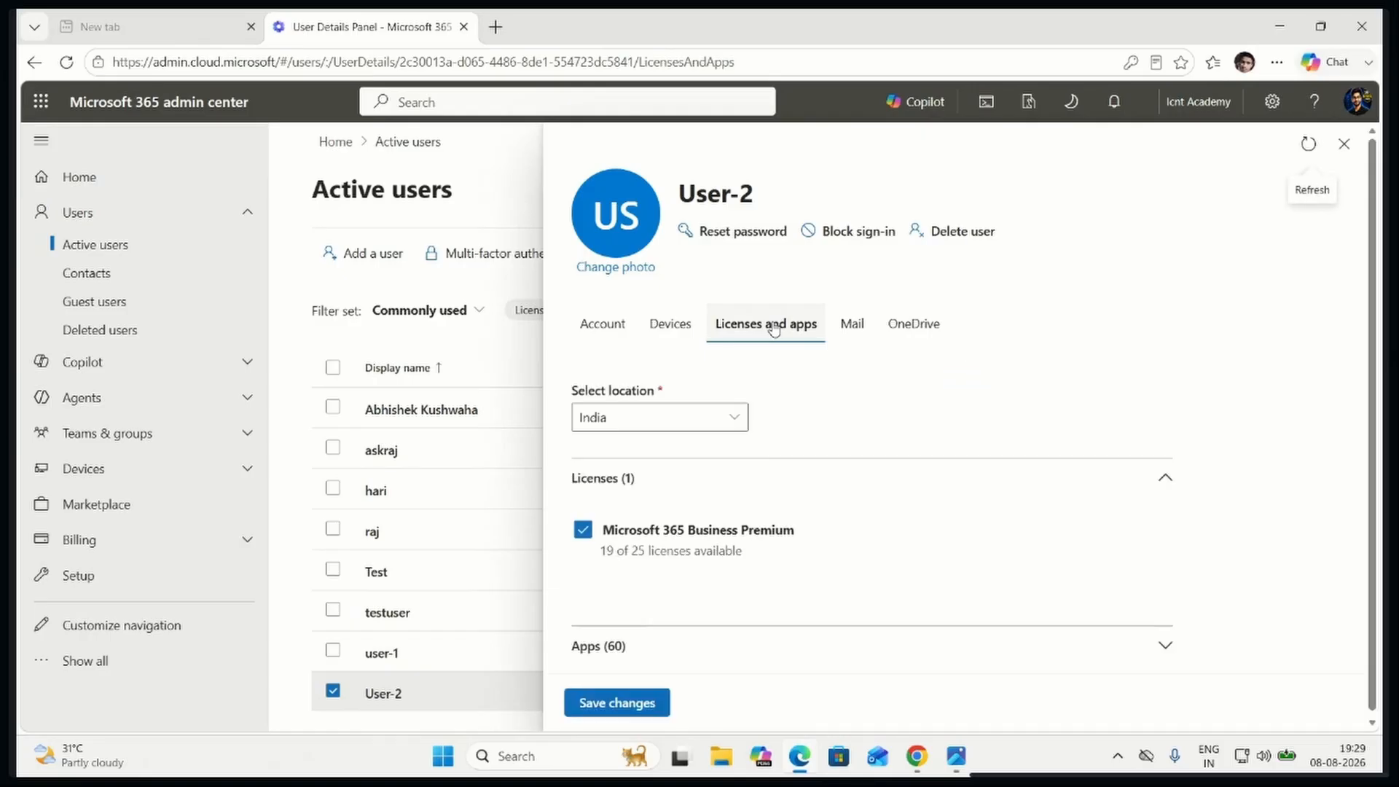
pyautogui.click(583, 531)
pyautogui.click(632, 703)
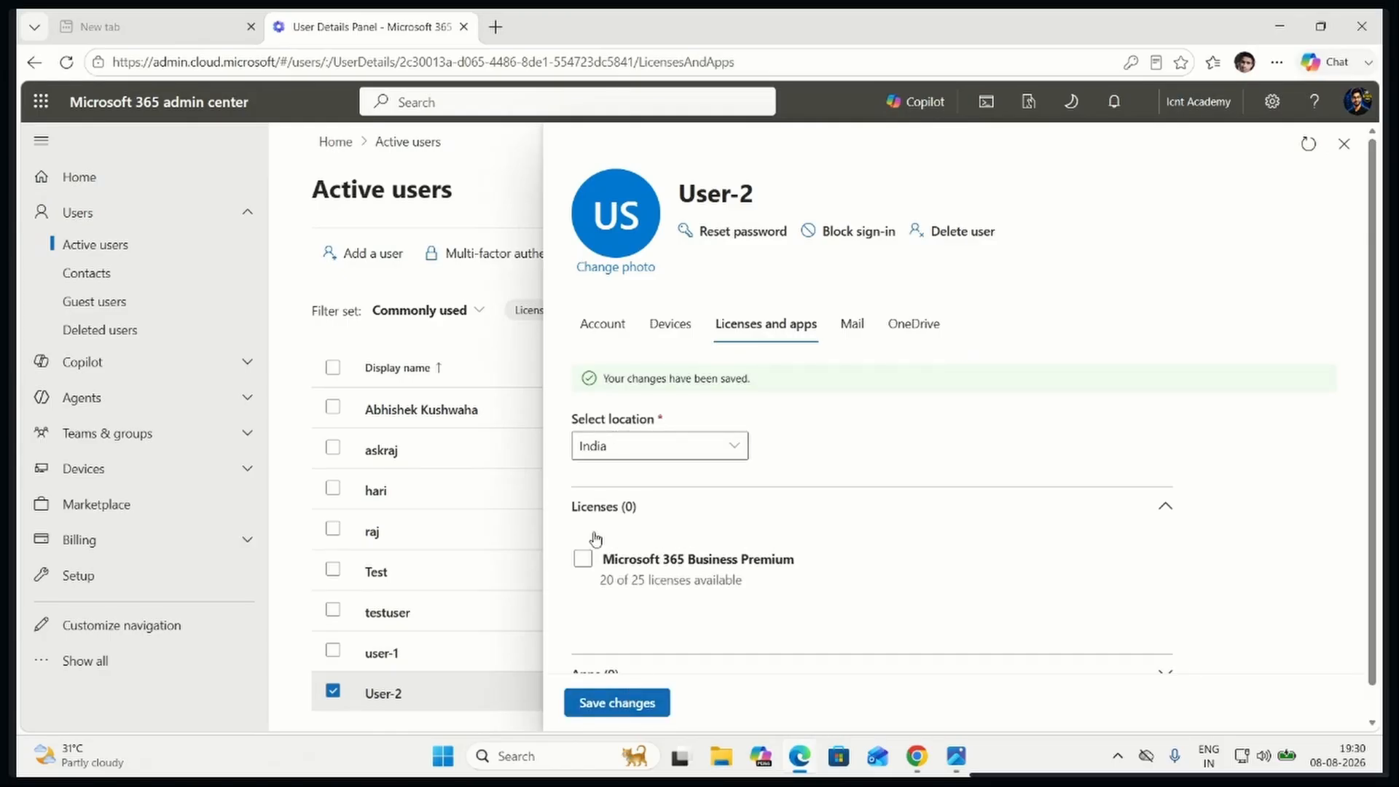
# Delete the User-2 account, read the note on restoring deleted users, and return to the active users list
pyautogui.click(958, 231)
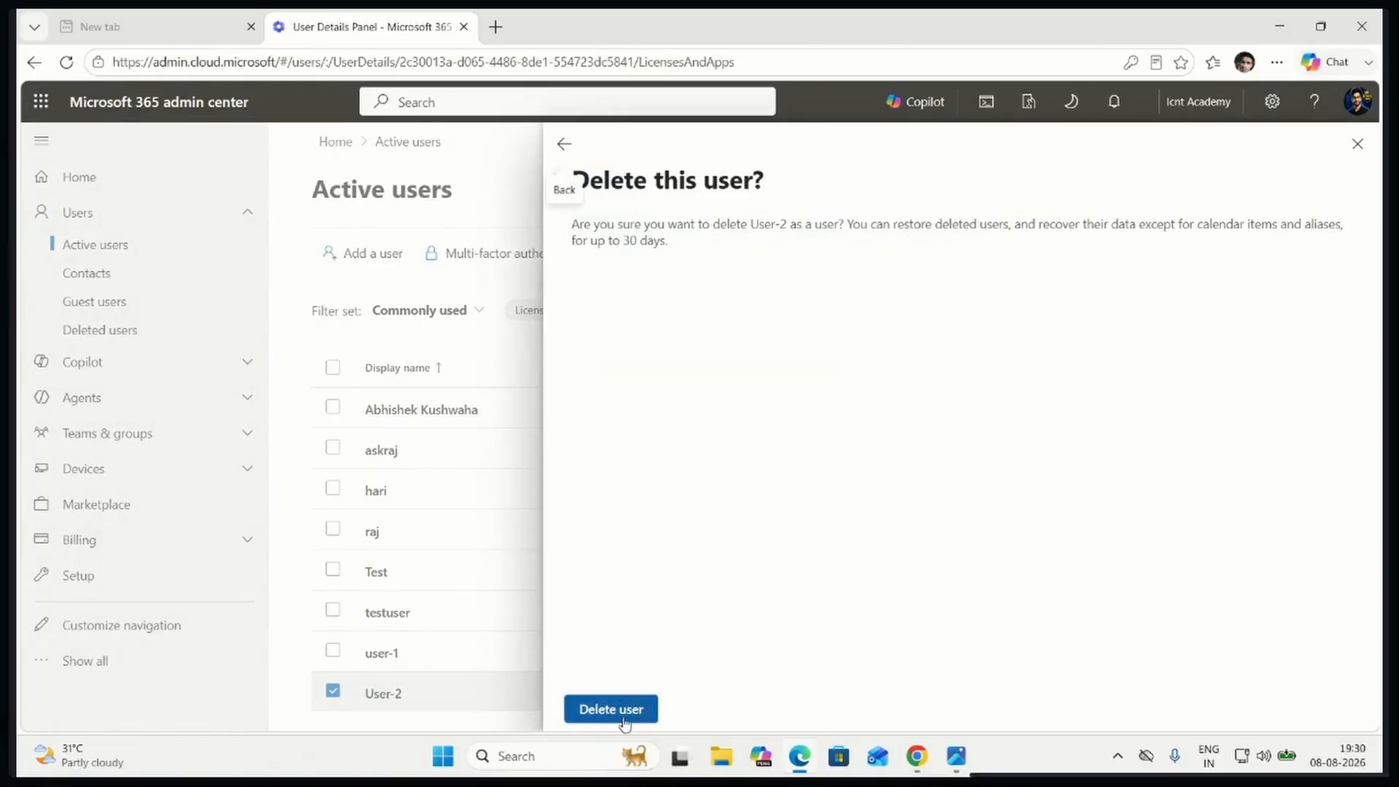
pyautogui.click(611, 708)
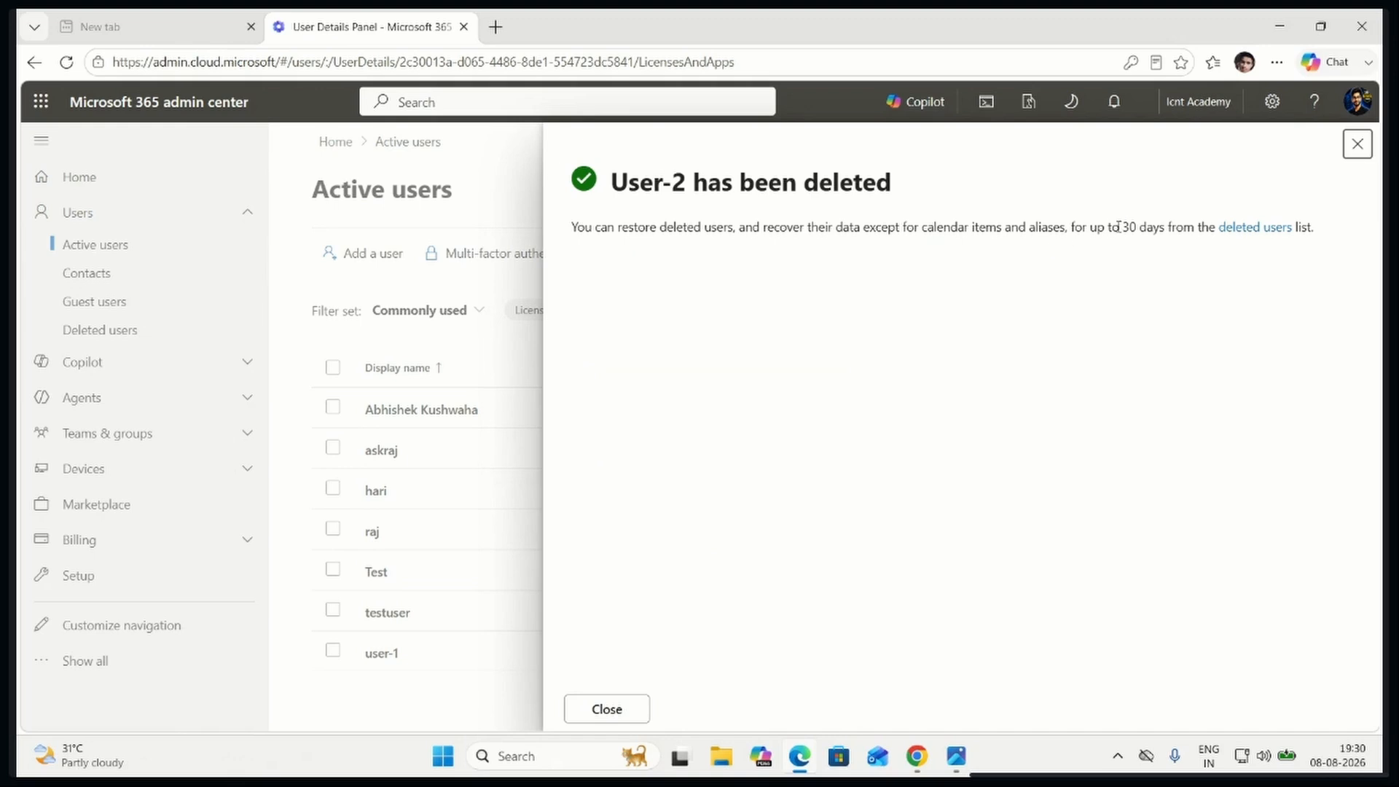
pyautogui.moveTo(1083, 228); pyautogui.dragTo(1322, 228)
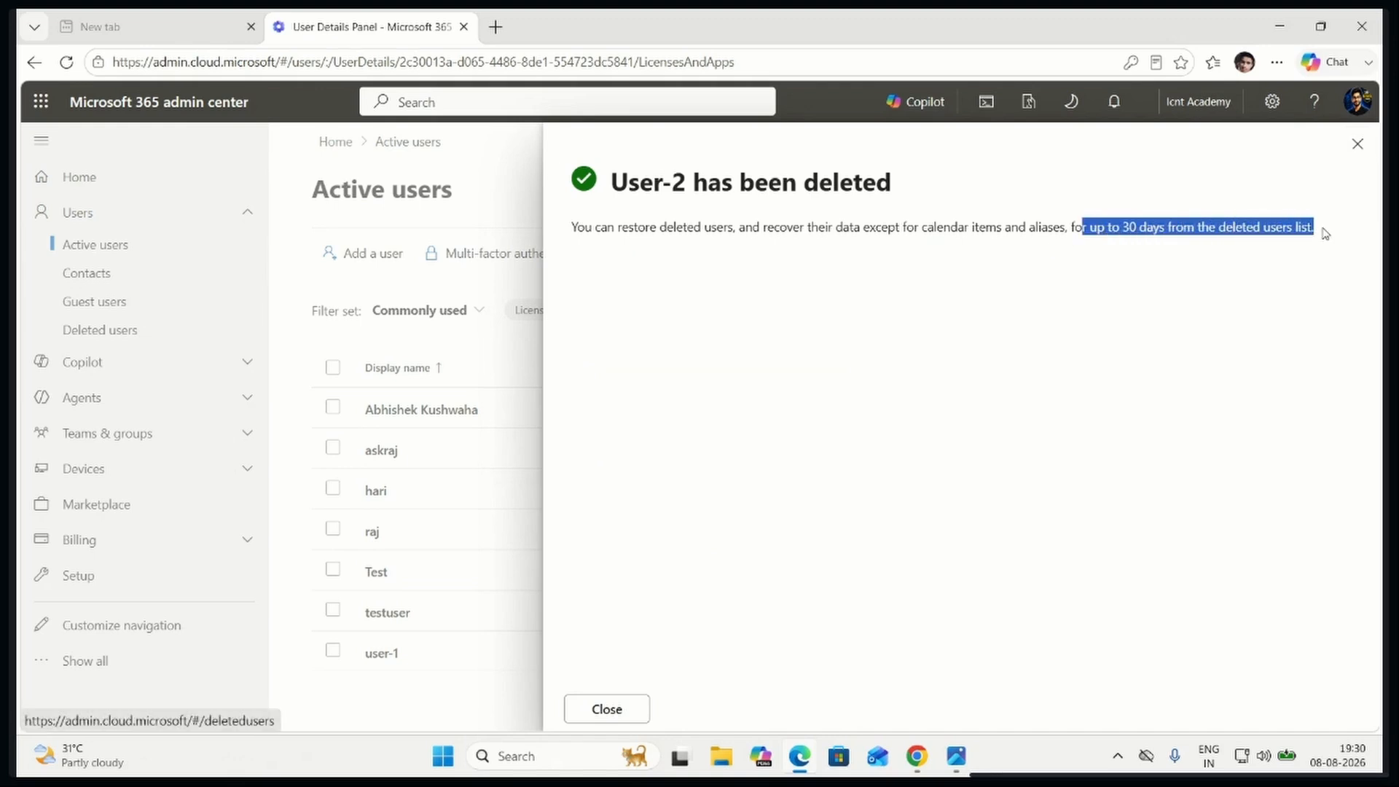
pyautogui.click(1236, 434)
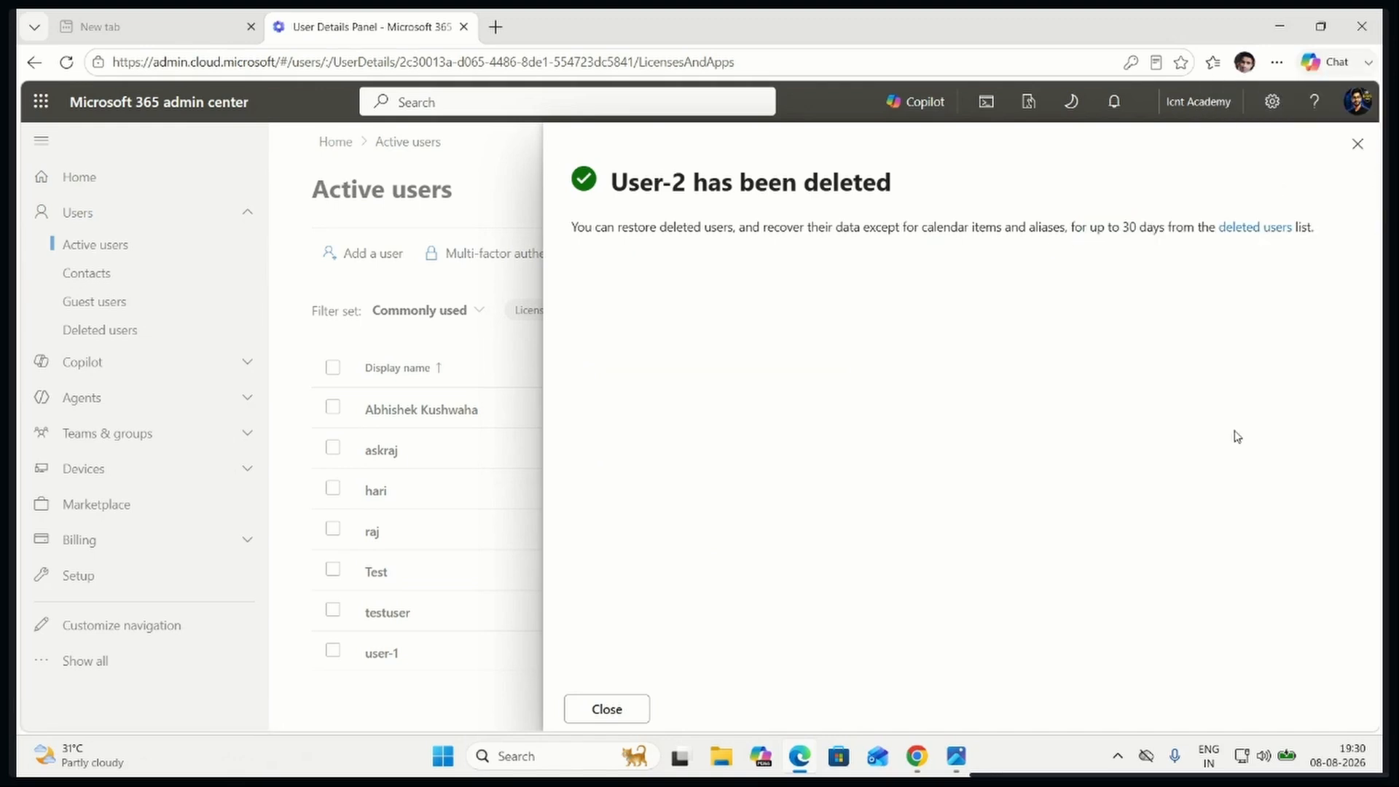
pyautogui.click(1357, 142)
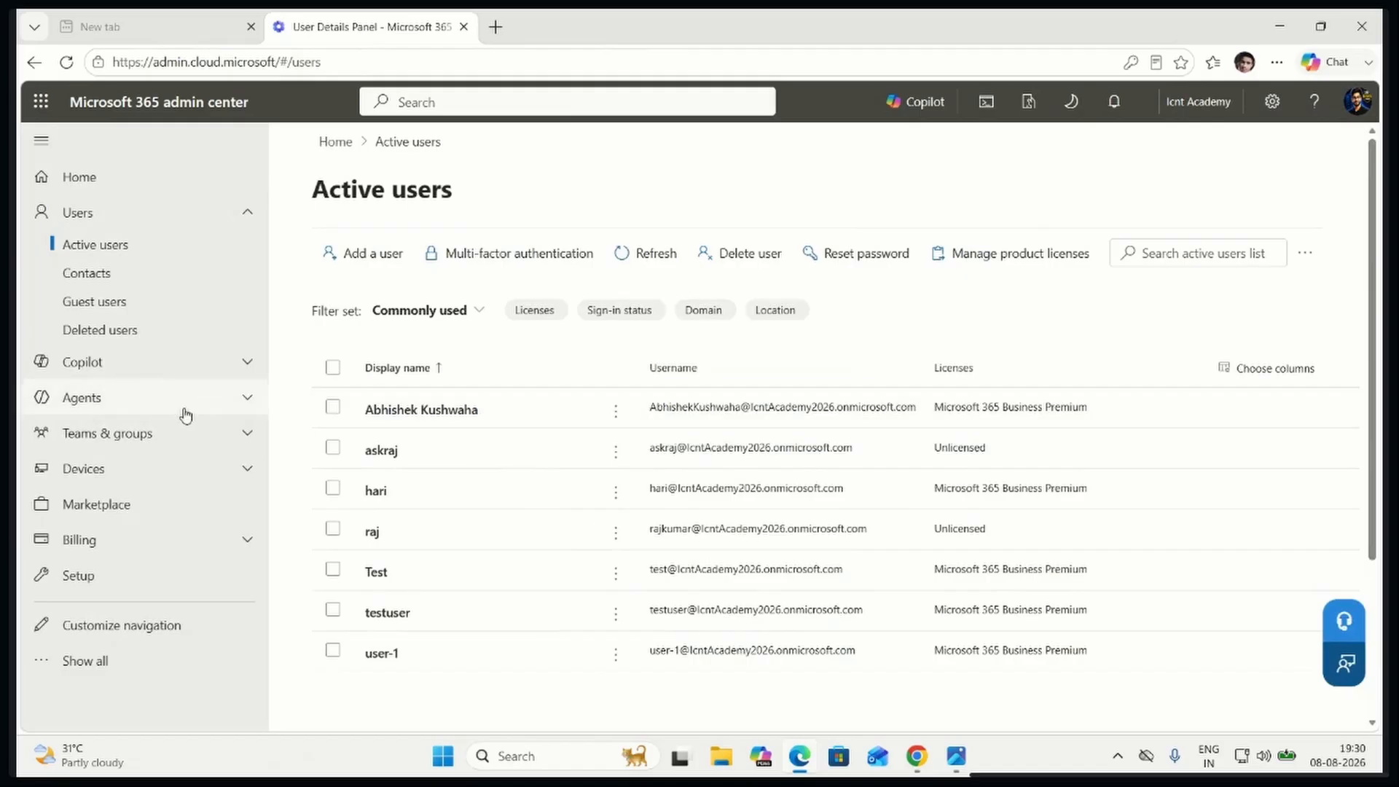
# Restore User-2 from the deleted users list, choosing to create the password manually and entering the new account password
pyautogui.click(93, 331)
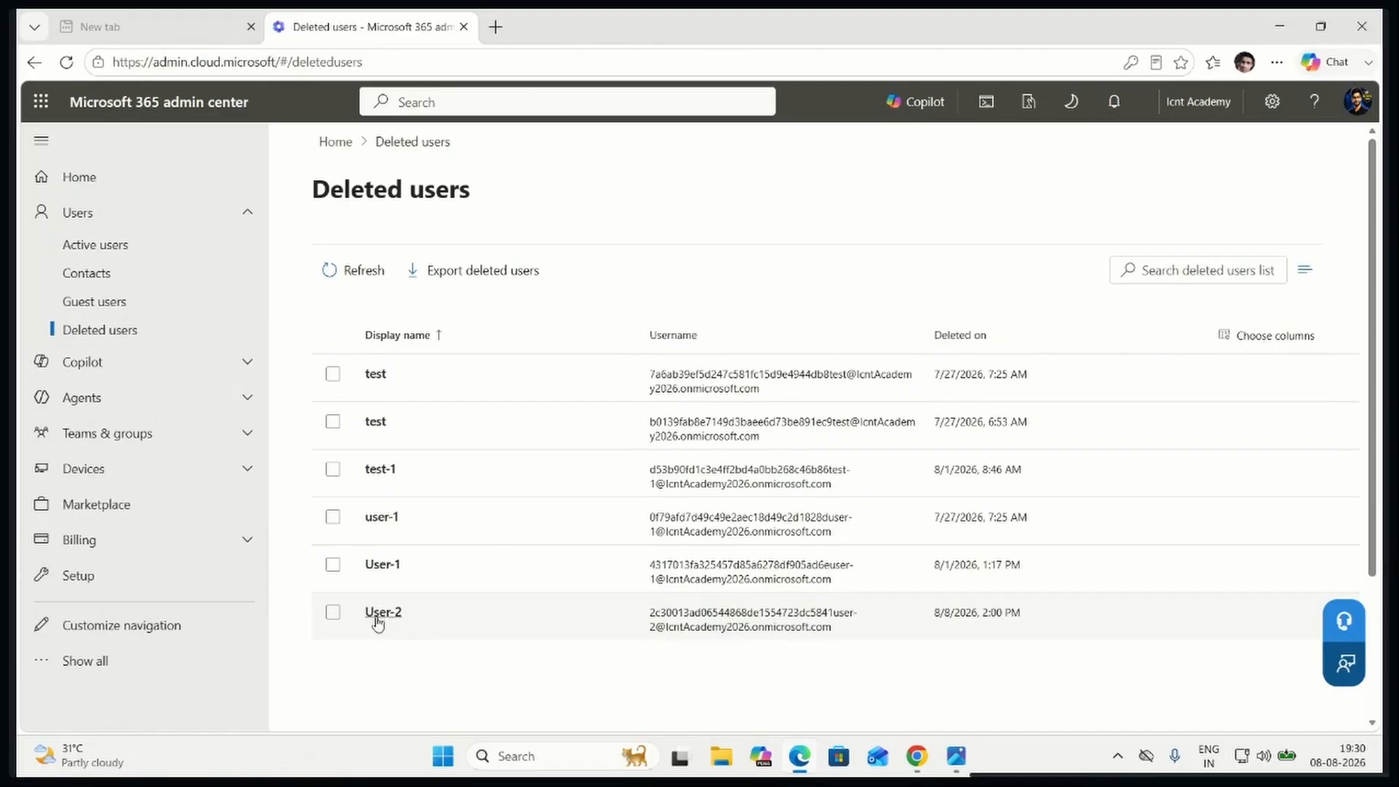
pyautogui.click(333, 614)
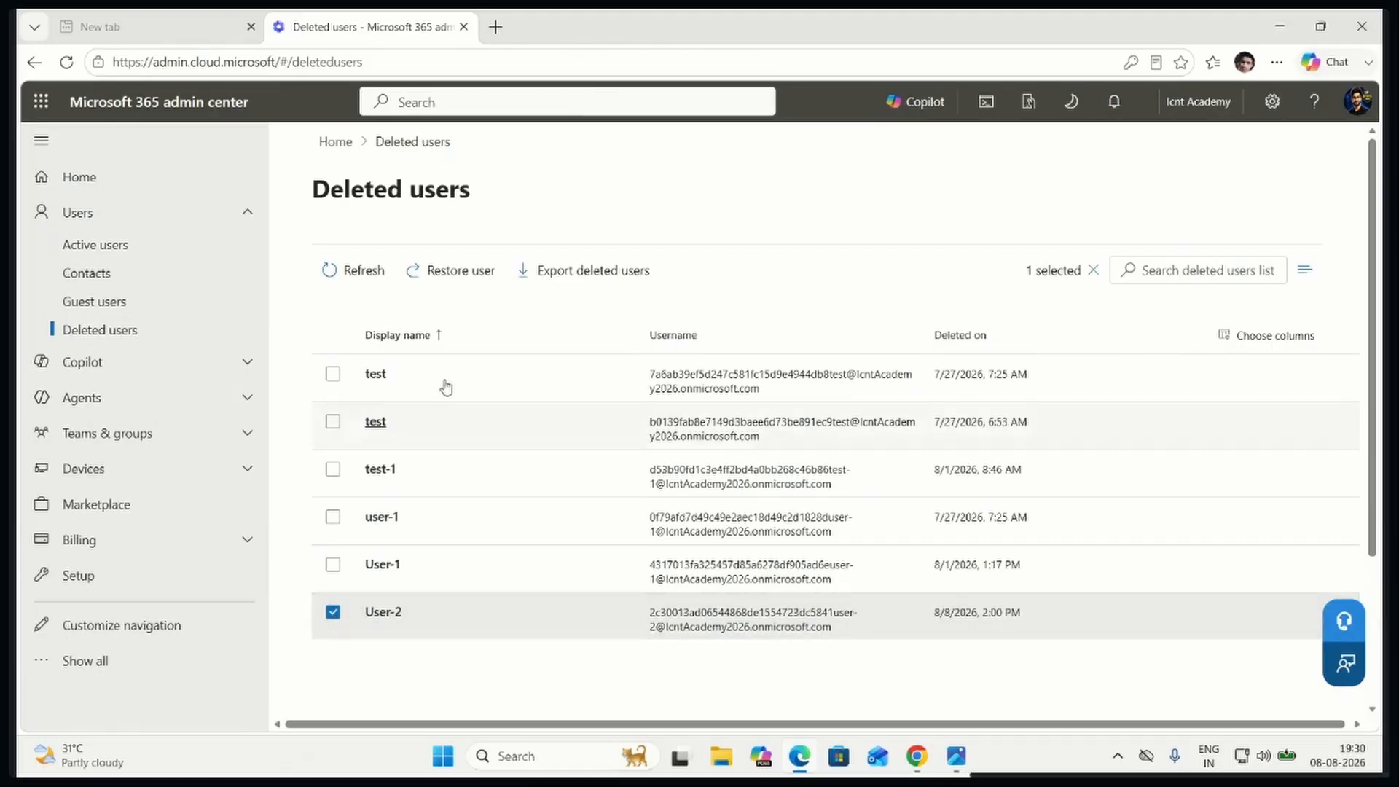
pyautogui.click(463, 274)
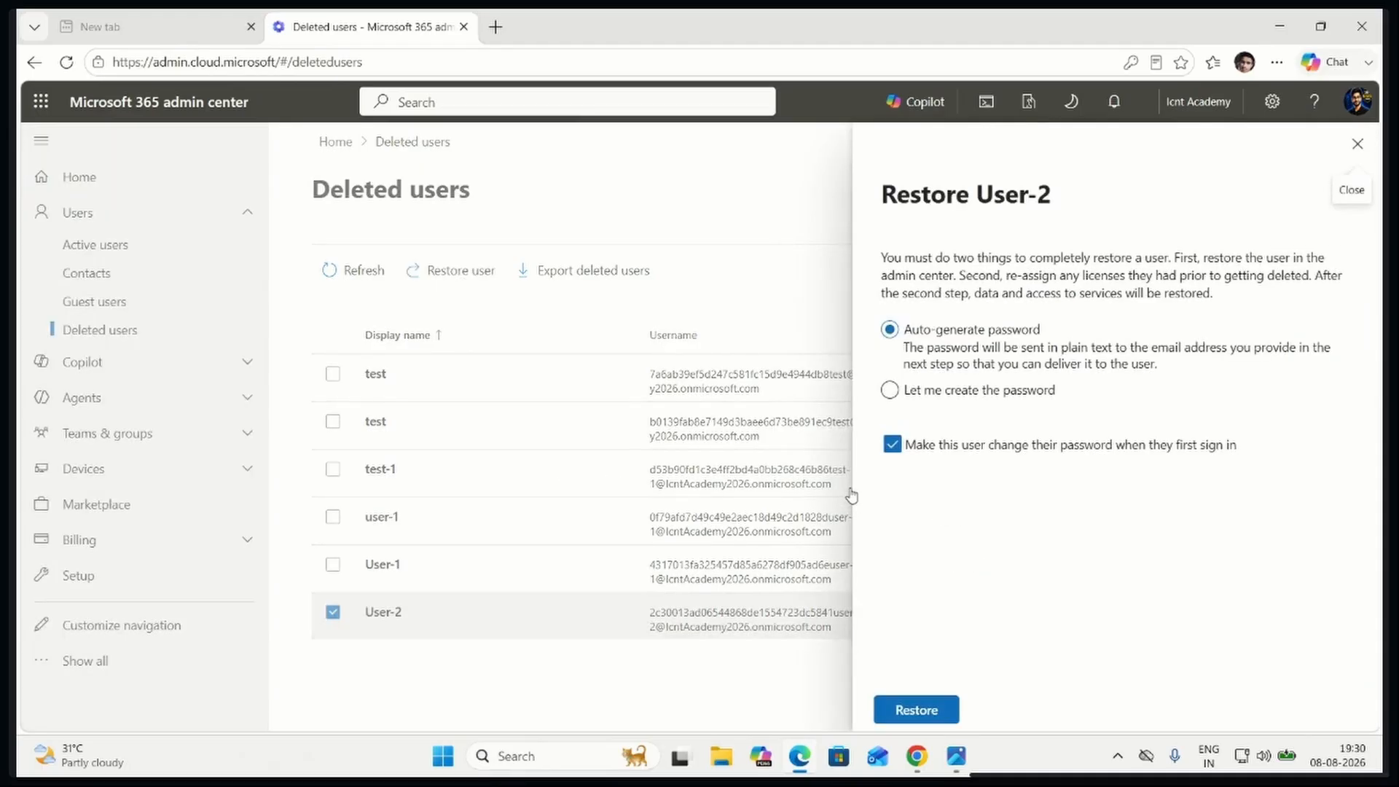
pyautogui.click(890, 391)
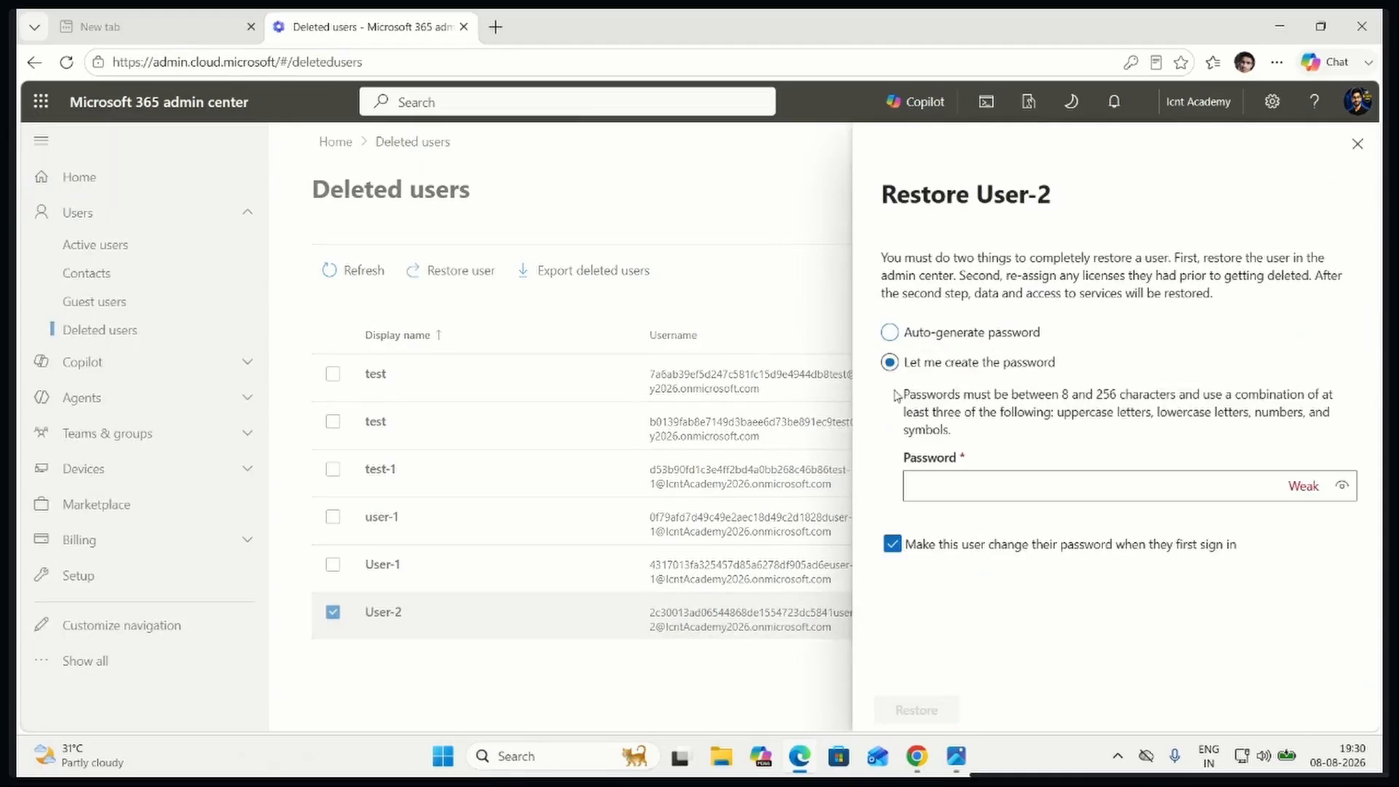
pyautogui.click(969, 485)
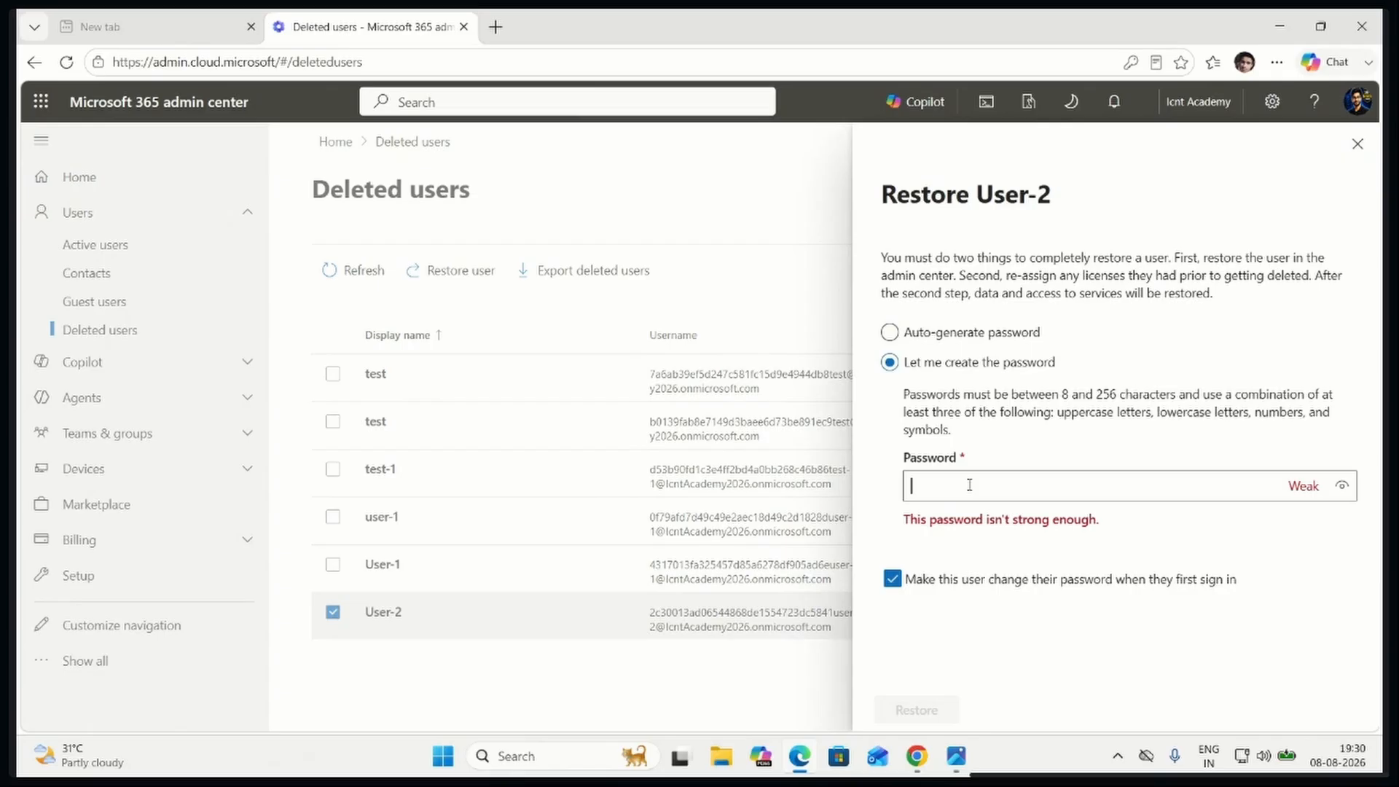
pyautogui.write('••••••••••••')
pyautogui.click(922, 708)
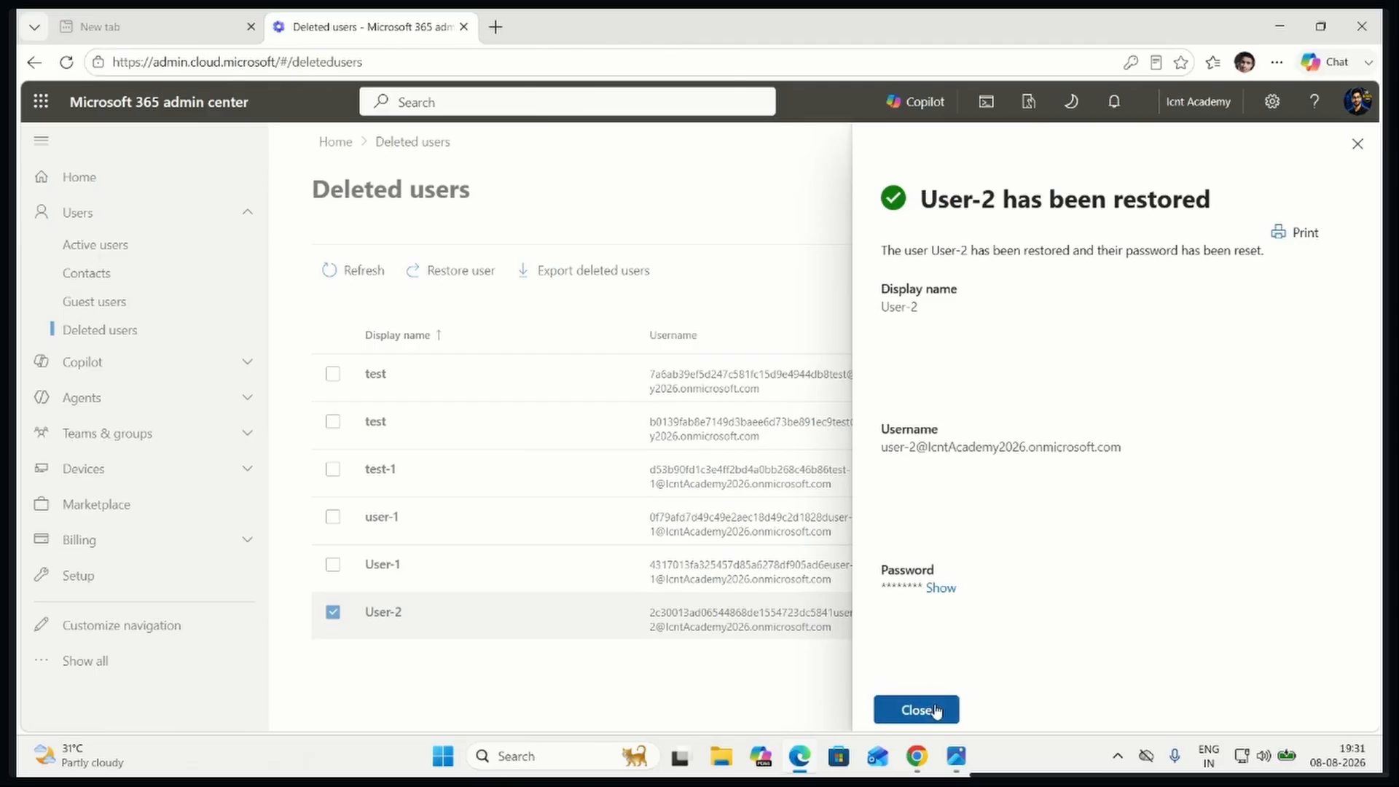
pyautogui.click(936, 712)
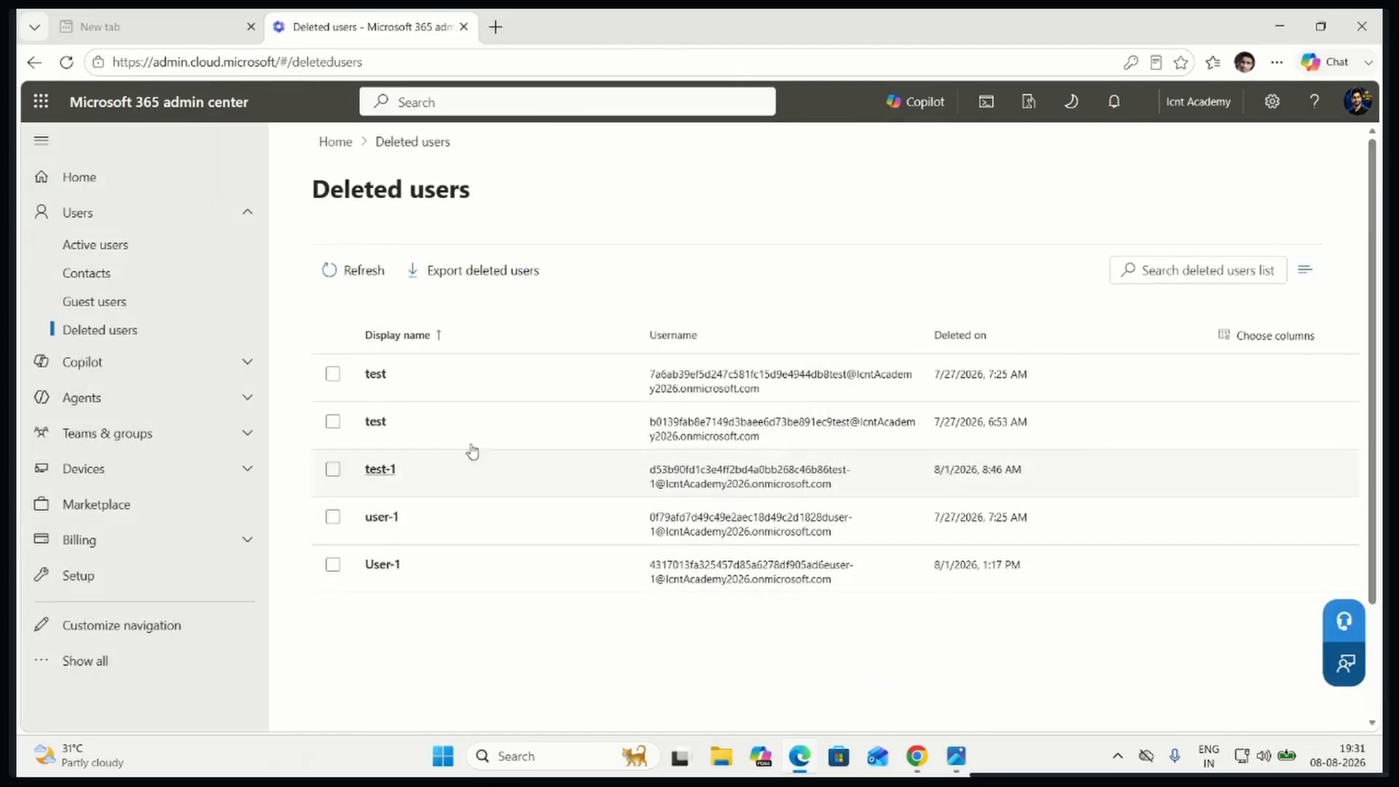
# Open the active users list and refresh it to check for the restored User-2 account
pyautogui.click(98, 243)
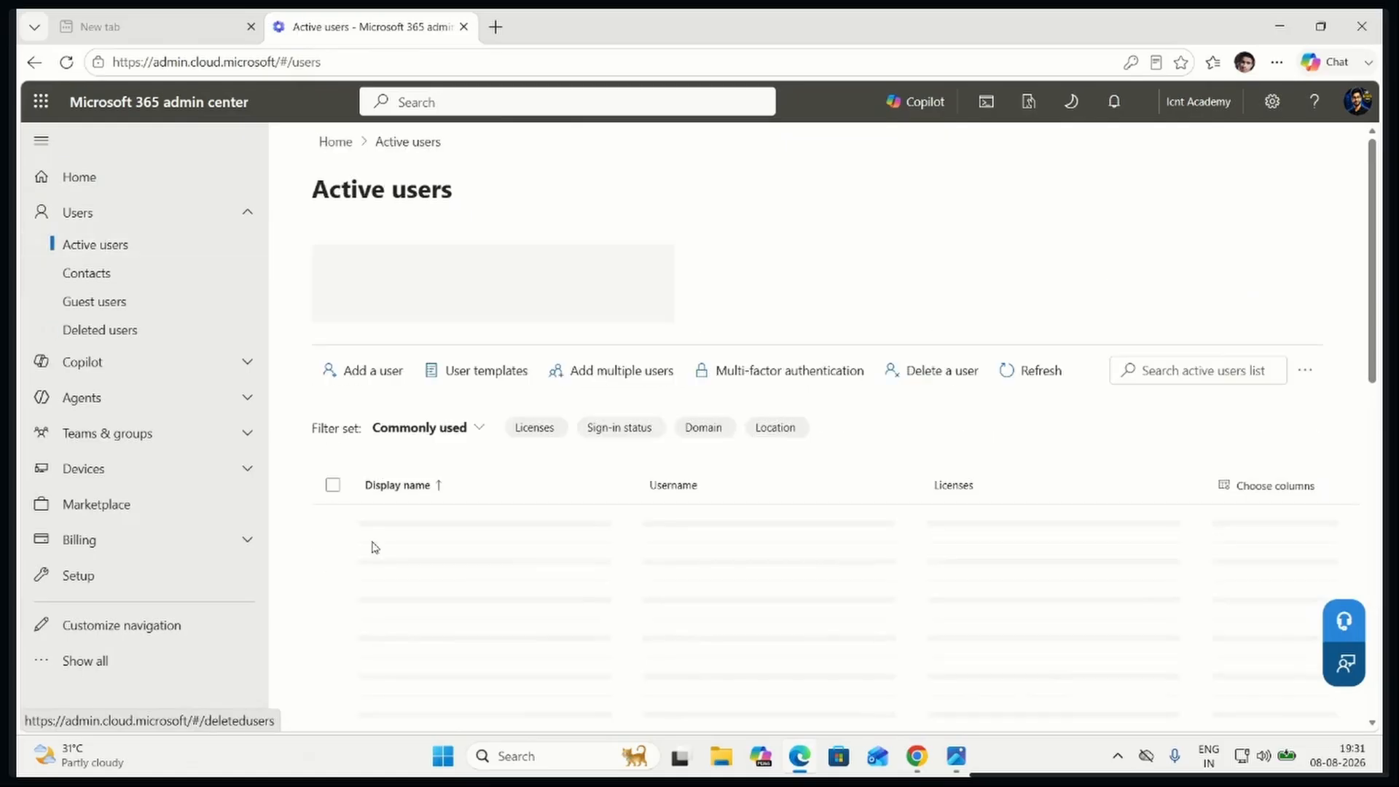
pyautogui.scroll(-5, 493, 590)
pyautogui.scroll(4, 449, 435)
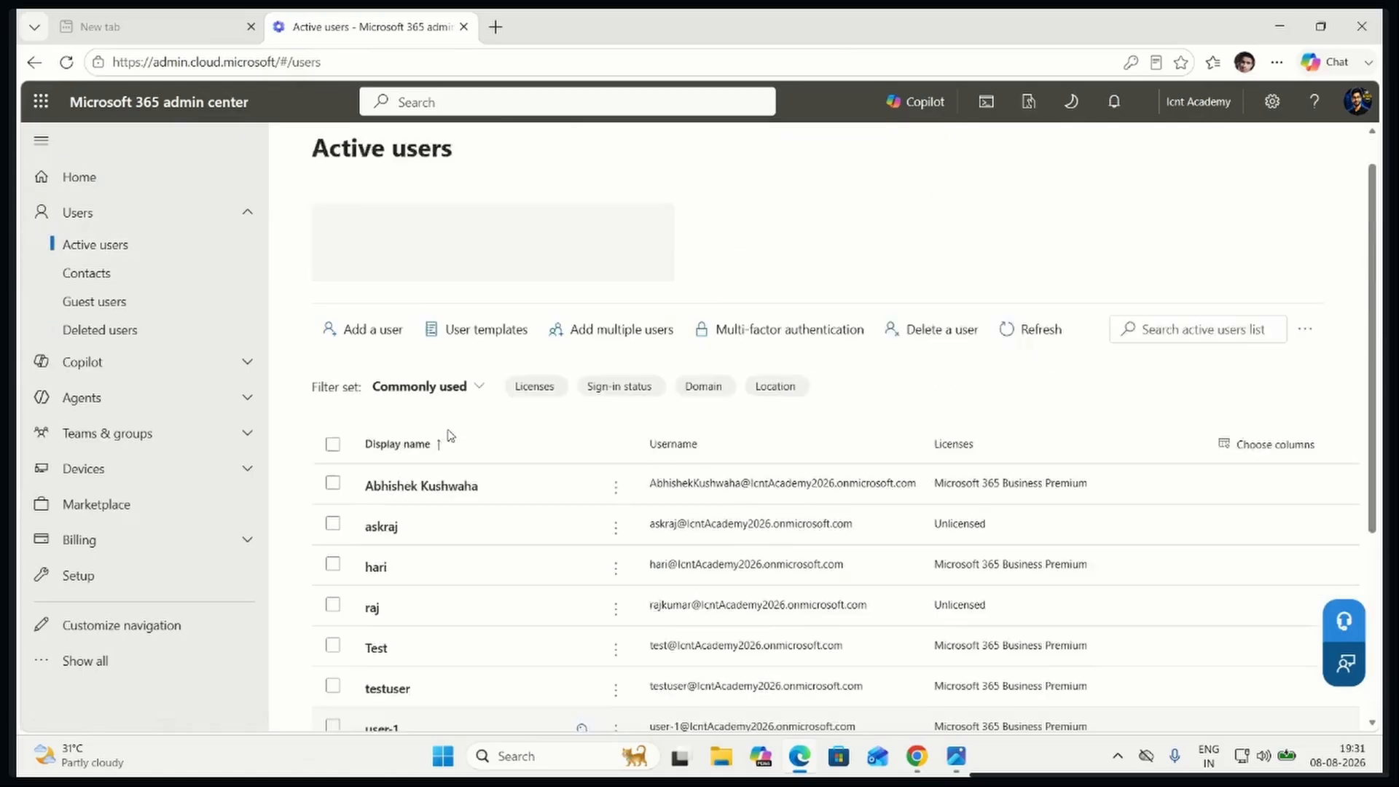
pyautogui.scroll(1, 449, 435)
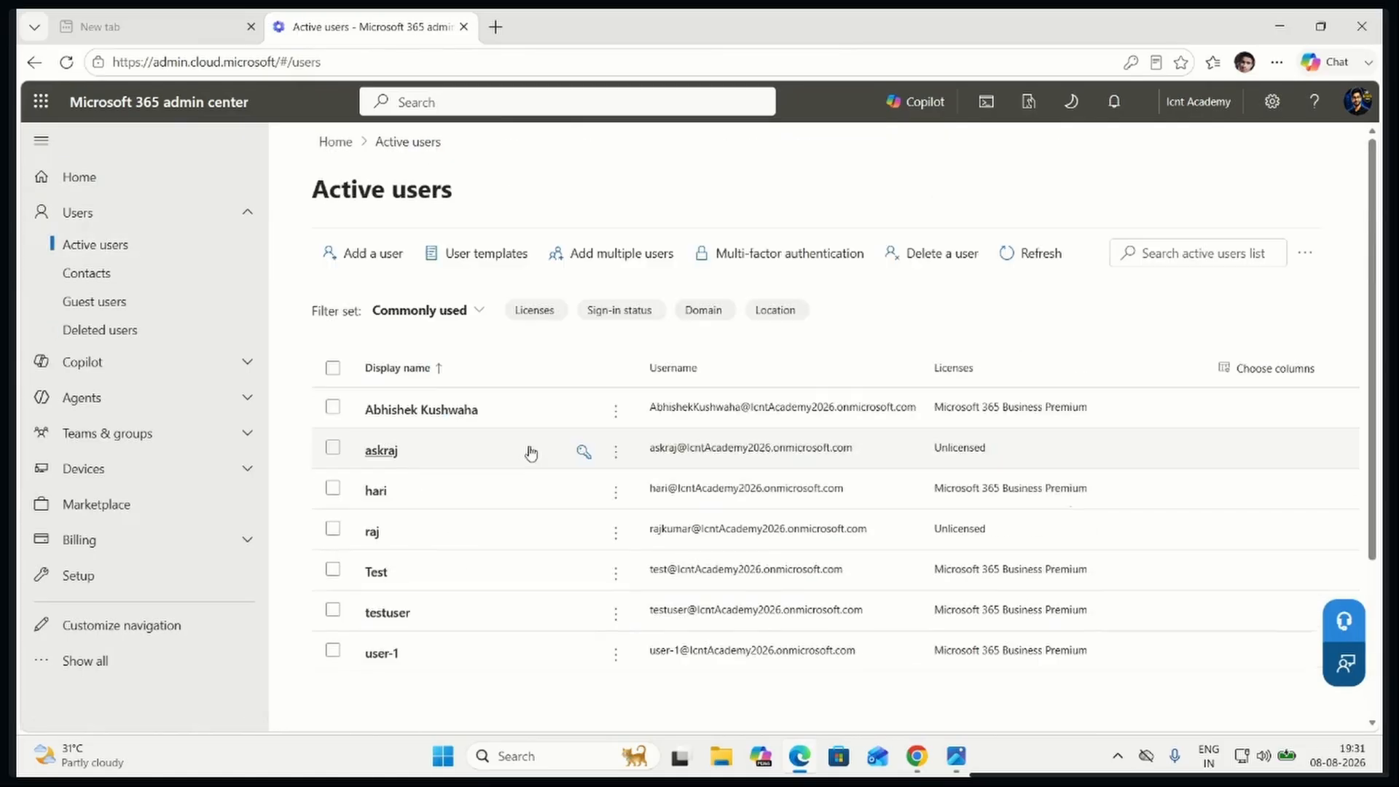
pyautogui.click(1008, 272)
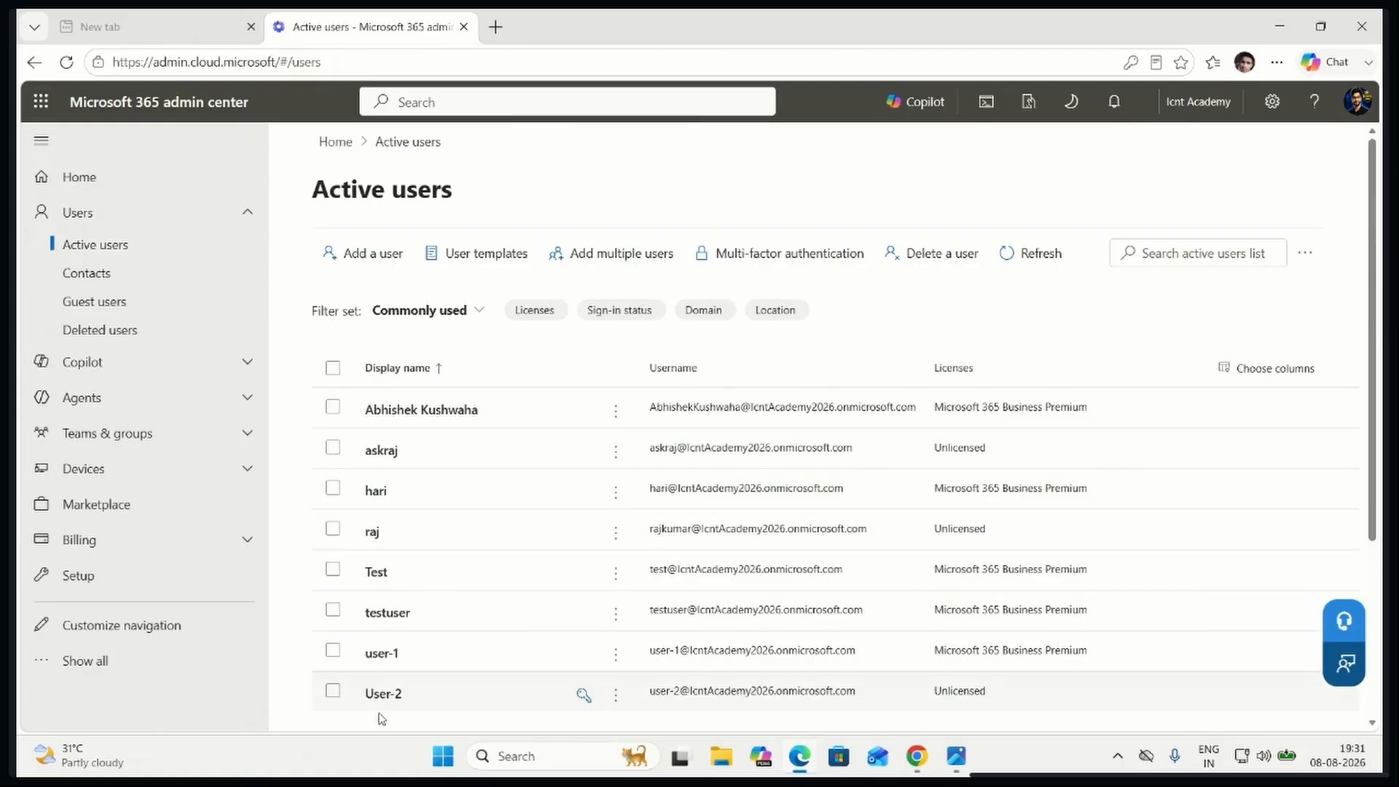